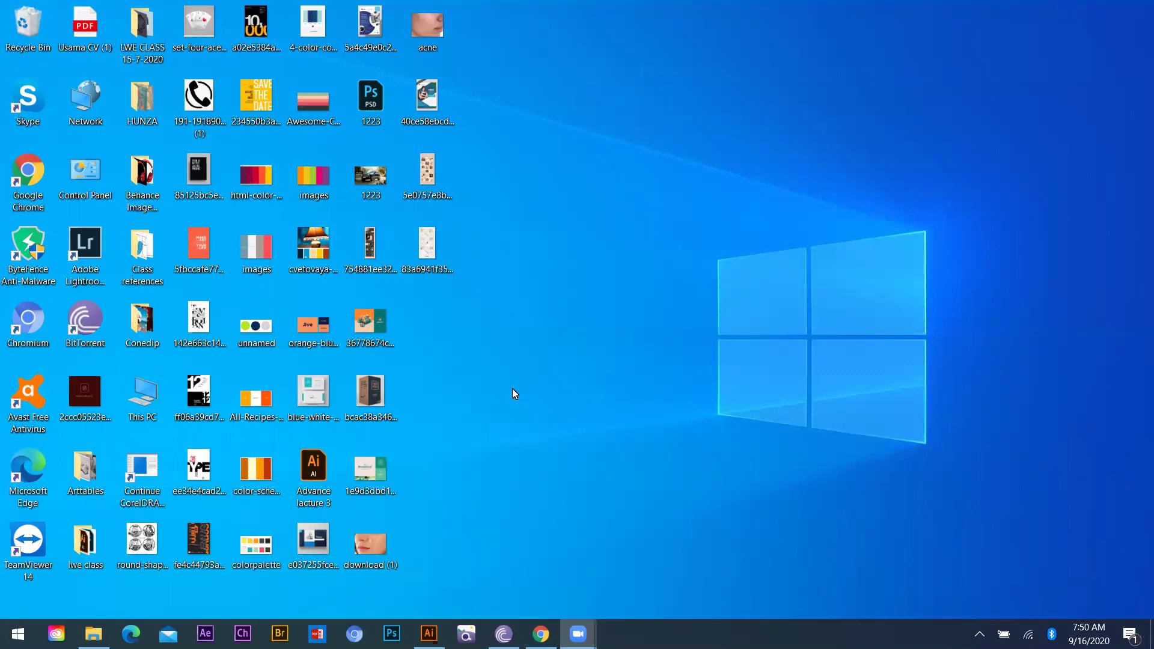
View the blue Creative Business Headline flyer image from the desktop as a layout reference, and close it
left_click(375, 42)
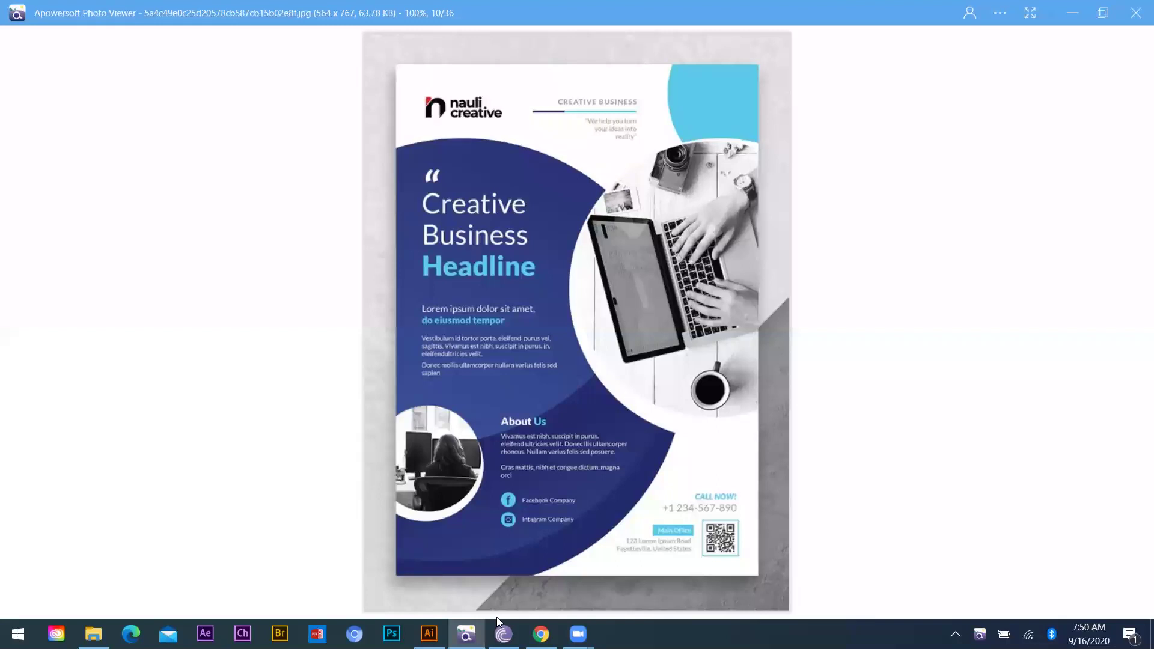
mouse_move(498, 600)
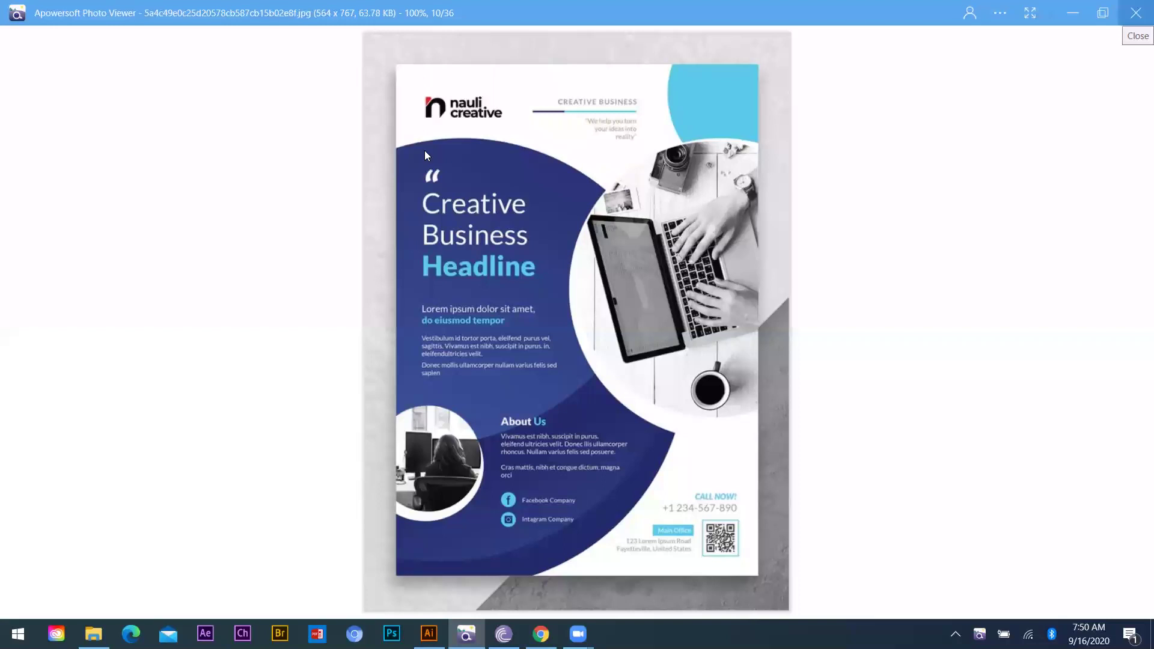
key("Escape")
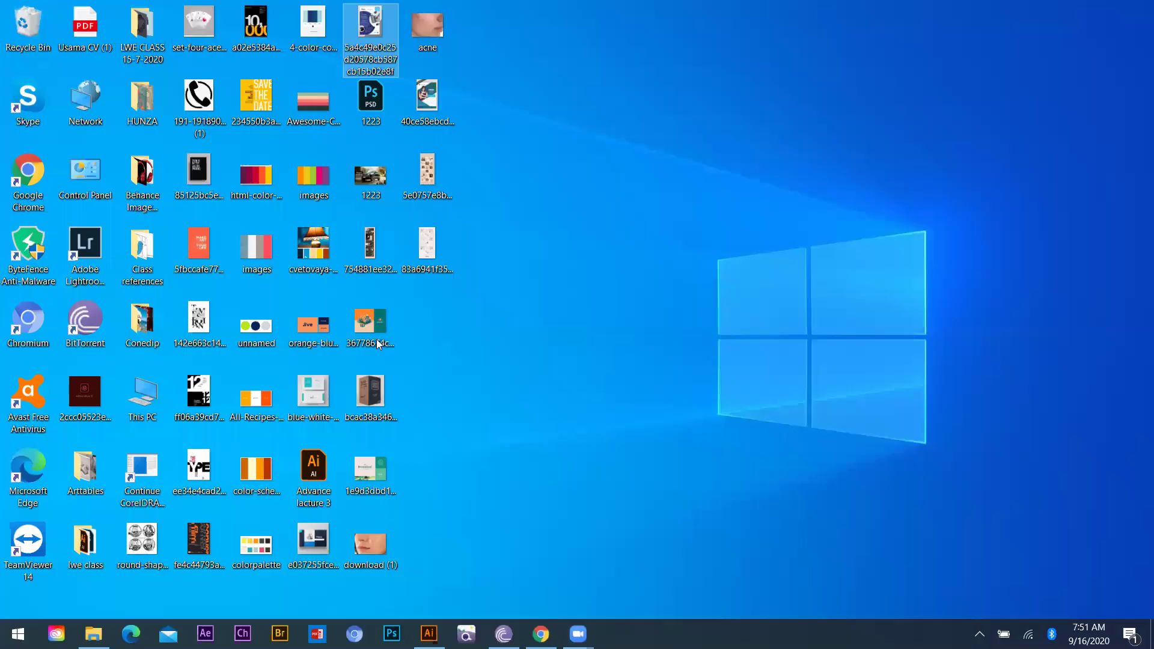
Open the Class references folder and select the images LActure no 6 batch 18-01 and LActure no 6 batch 18-02
double_click(136, 250)
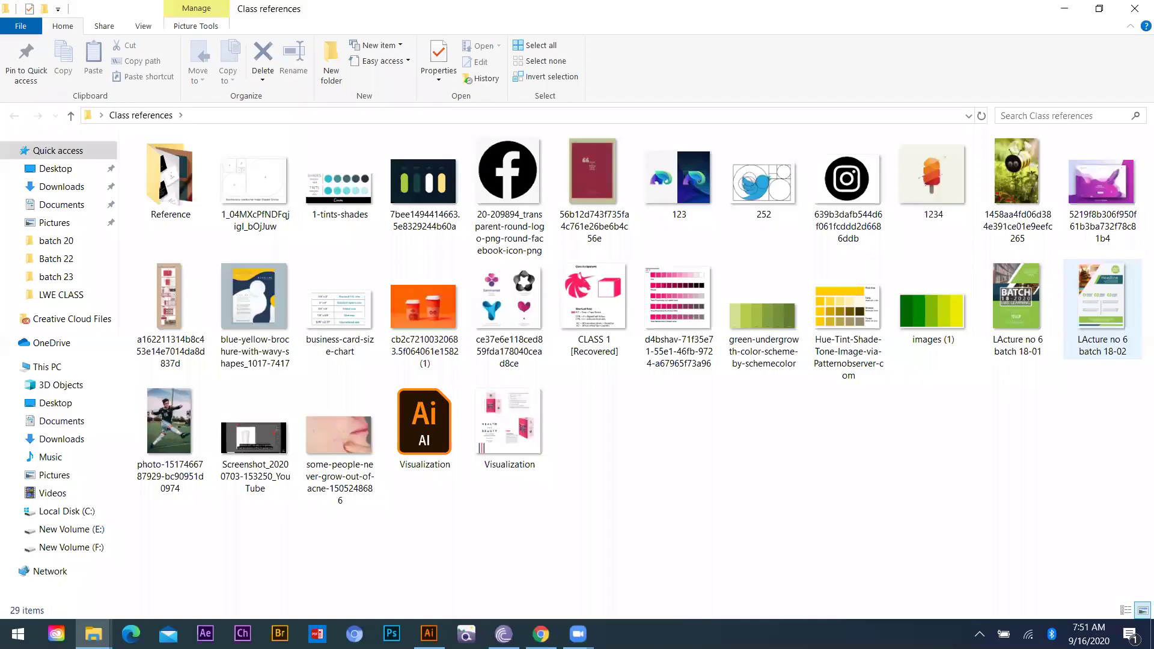
left_click_drag(1022, 282, 1118, 367)
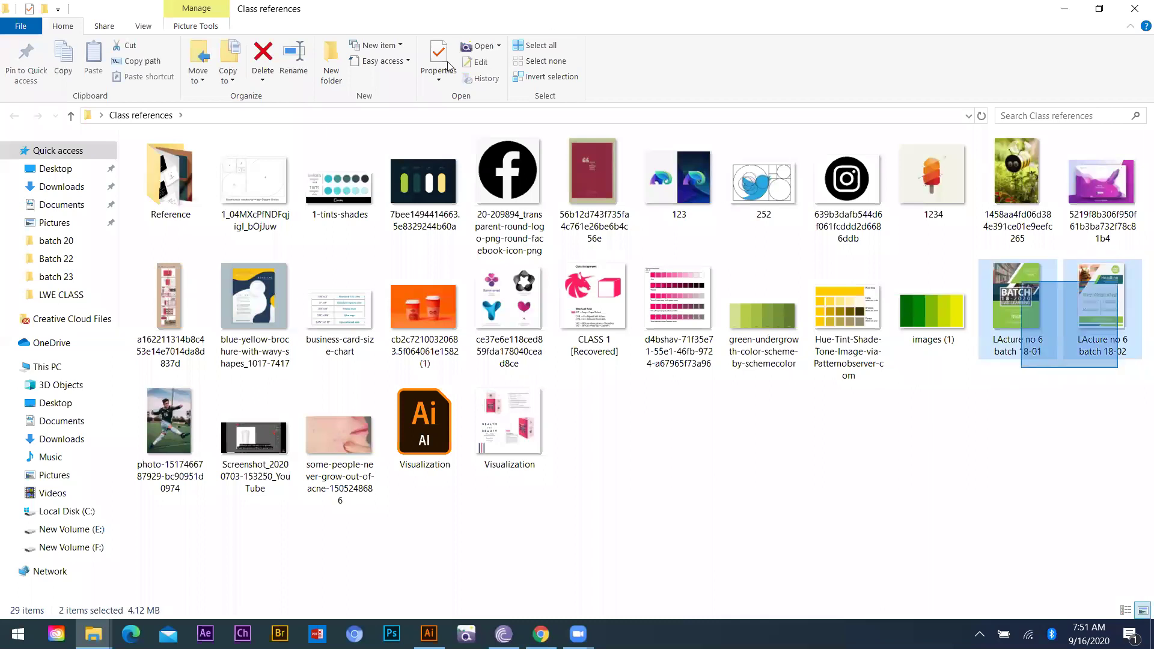
Switch to Illustrator and create a new A4 print document with 2 artboards
key("alt+Tab")
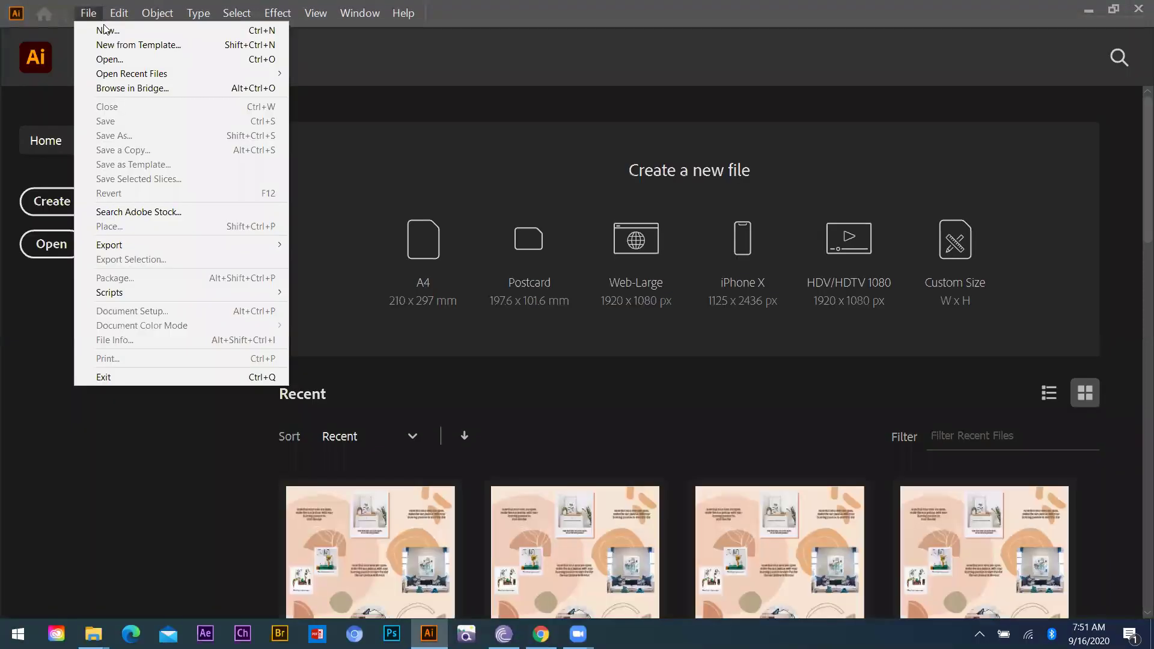
key("ctrl+n")
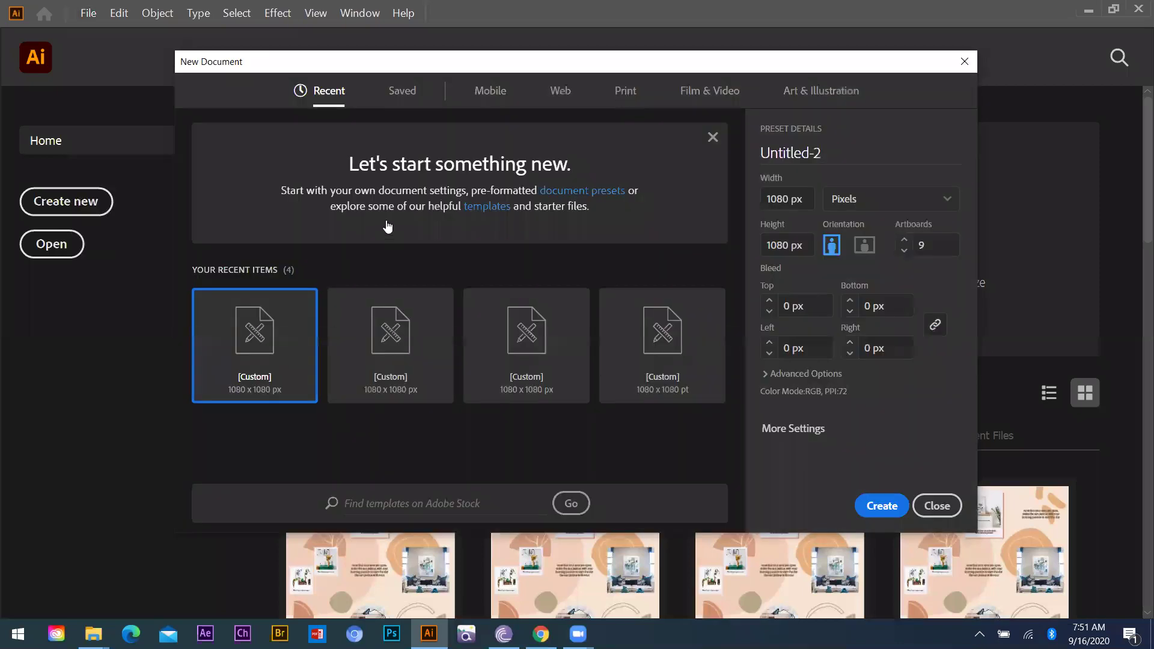
left_click(450, 225)
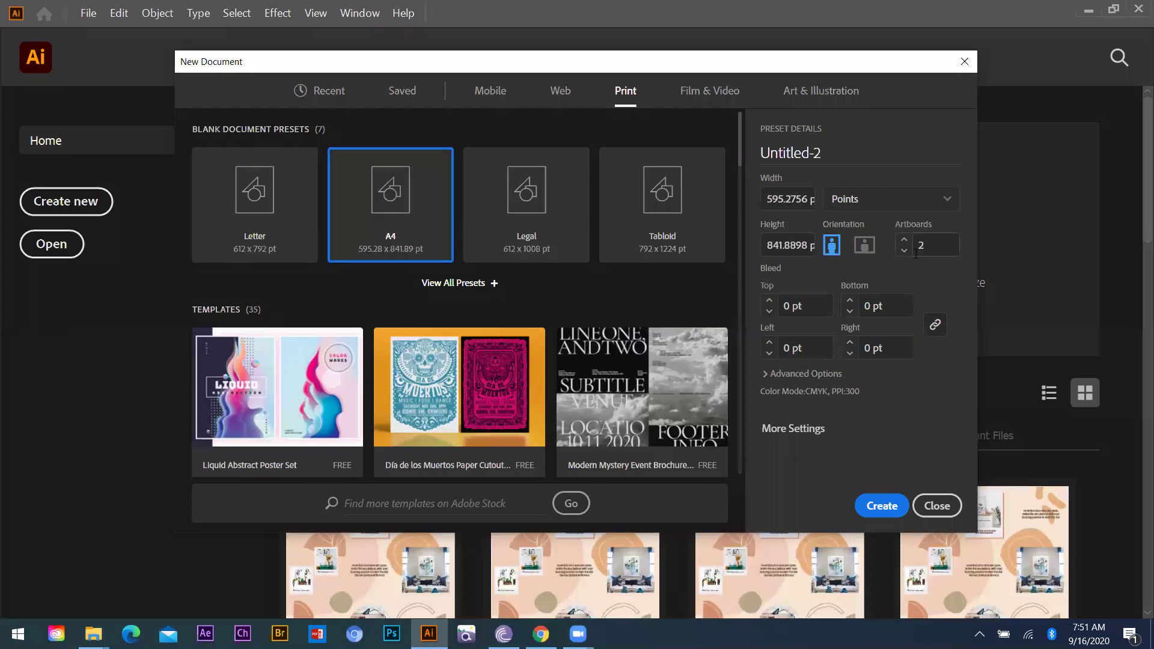
left_click(882, 508)
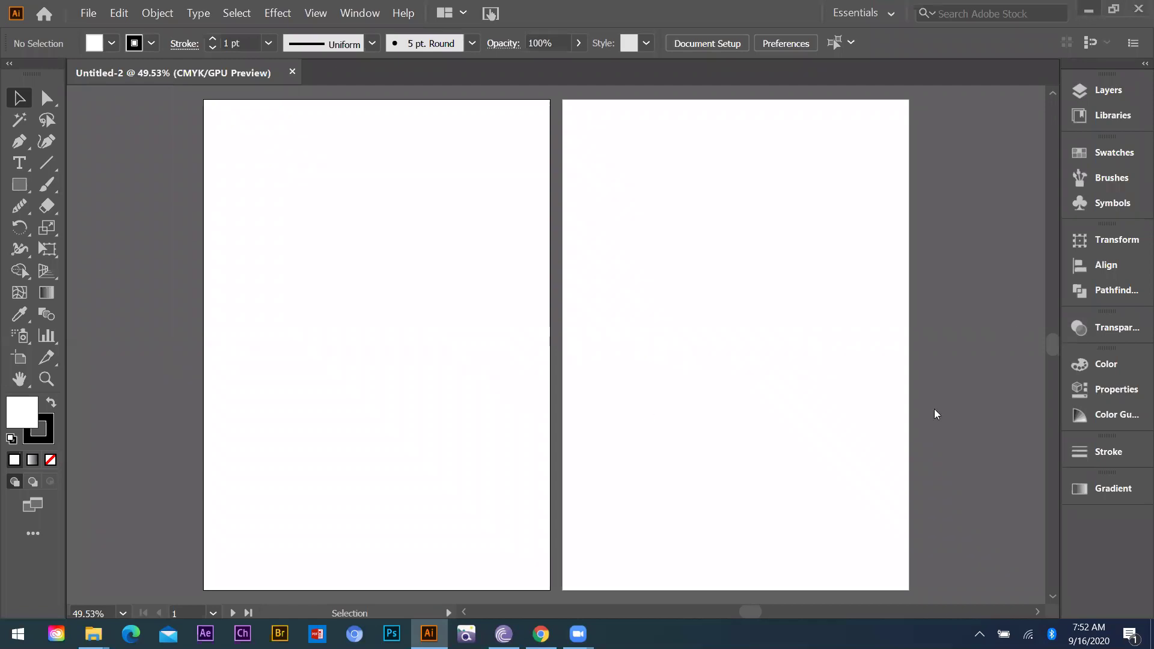
Place the two selected layout images in the document, with 18-01 left of the artboards and 18-02 right of them
key("alt+Tab")
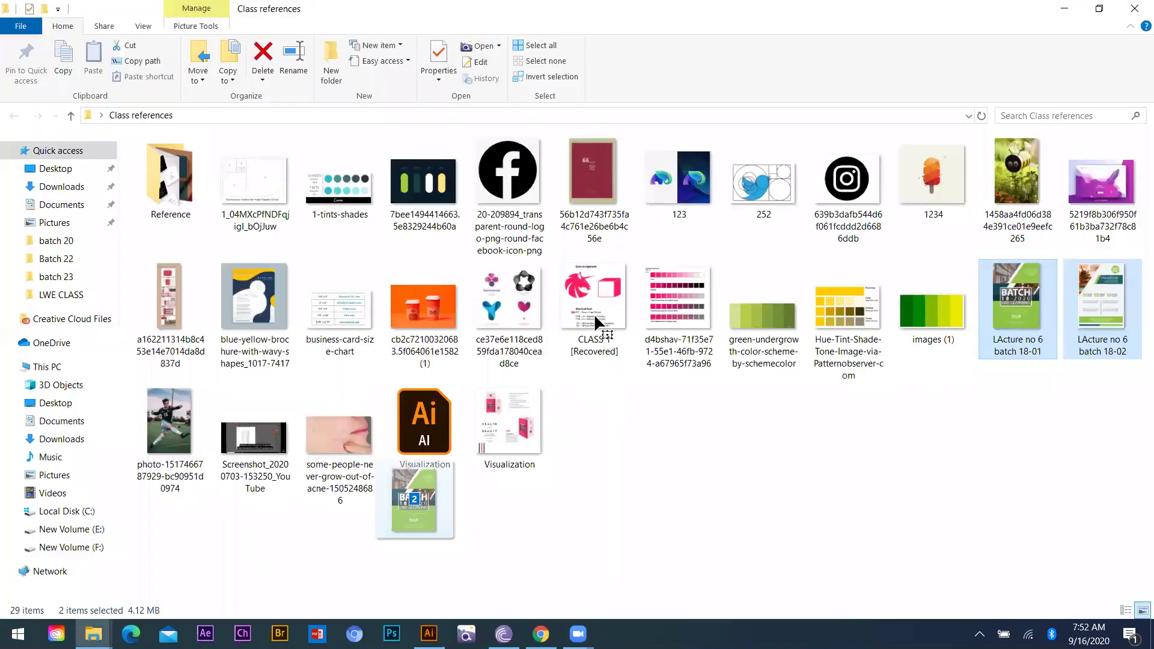
key("alt+Tab")
left_click_drag(564, 323, 847, 316)
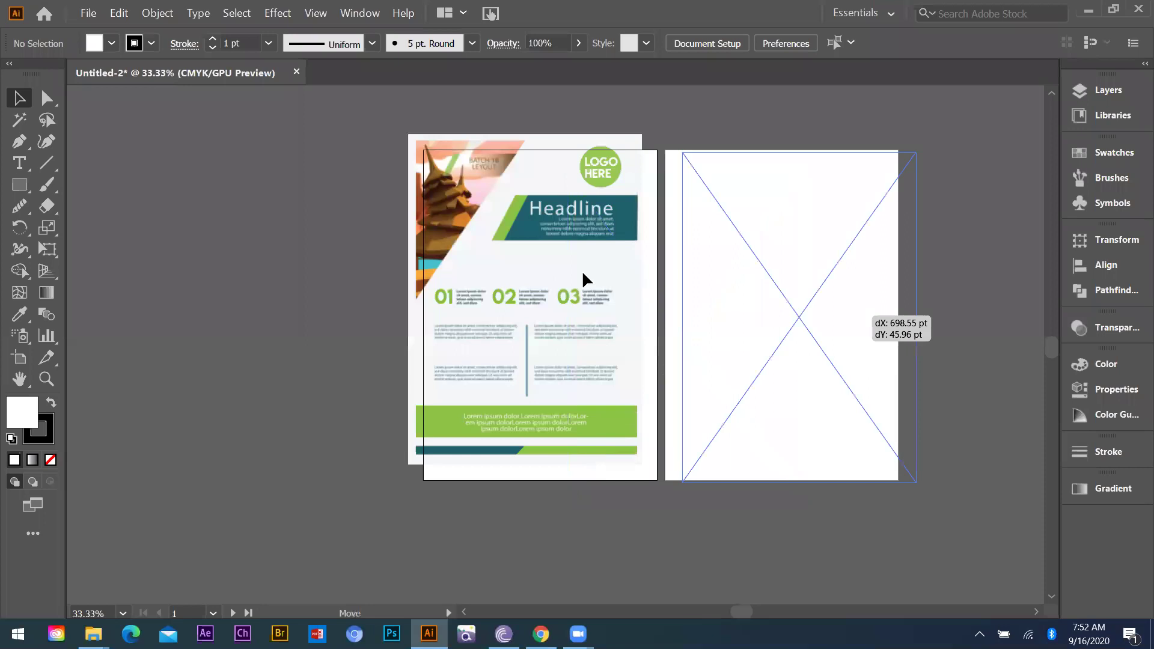
left_click_drag(585, 276, 725, 271)
left_click_drag(511, 270, 451, 267)
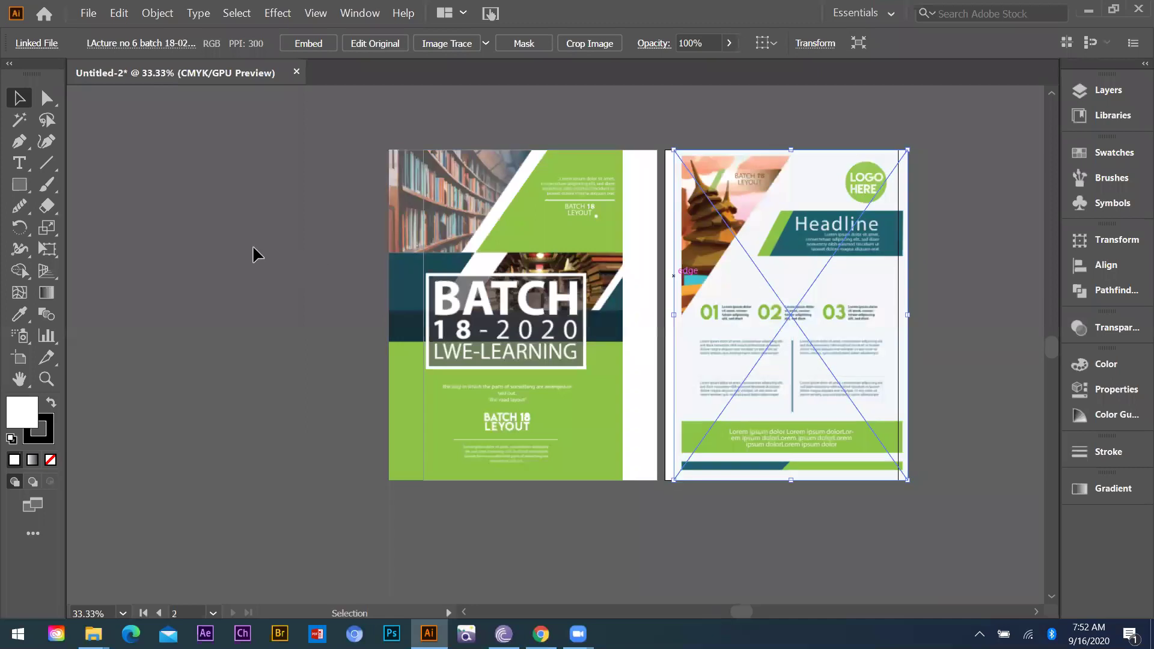
left_click_drag(715, 310, 971, 323)
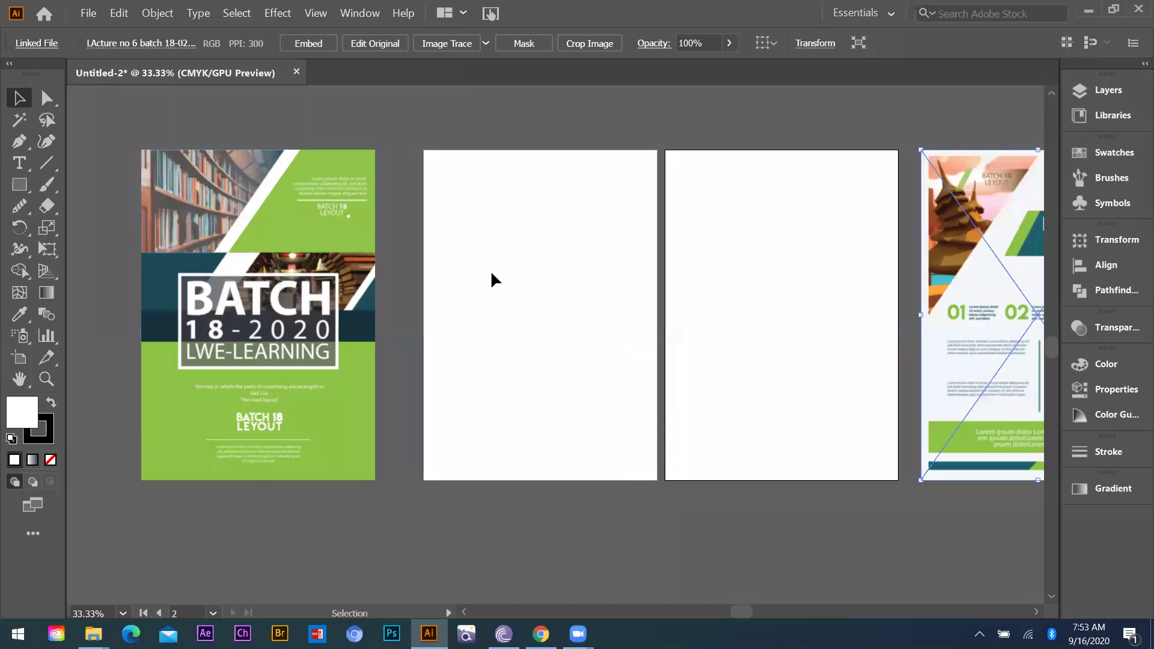
left_click(350, 351)
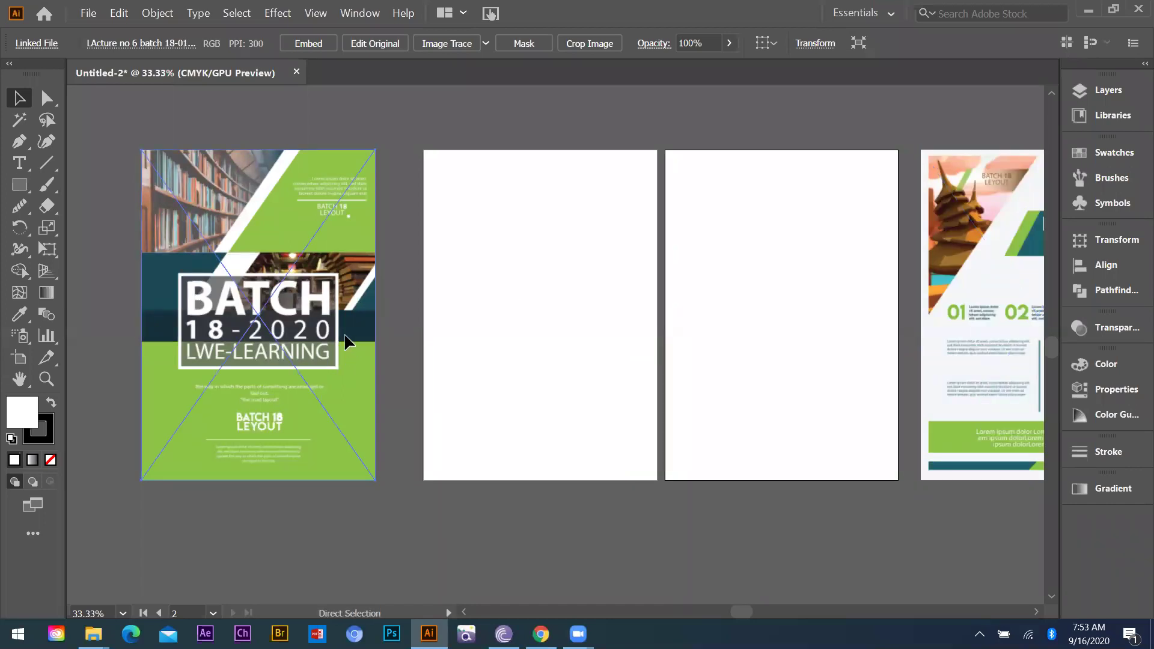
key("ctrl+shift+a")
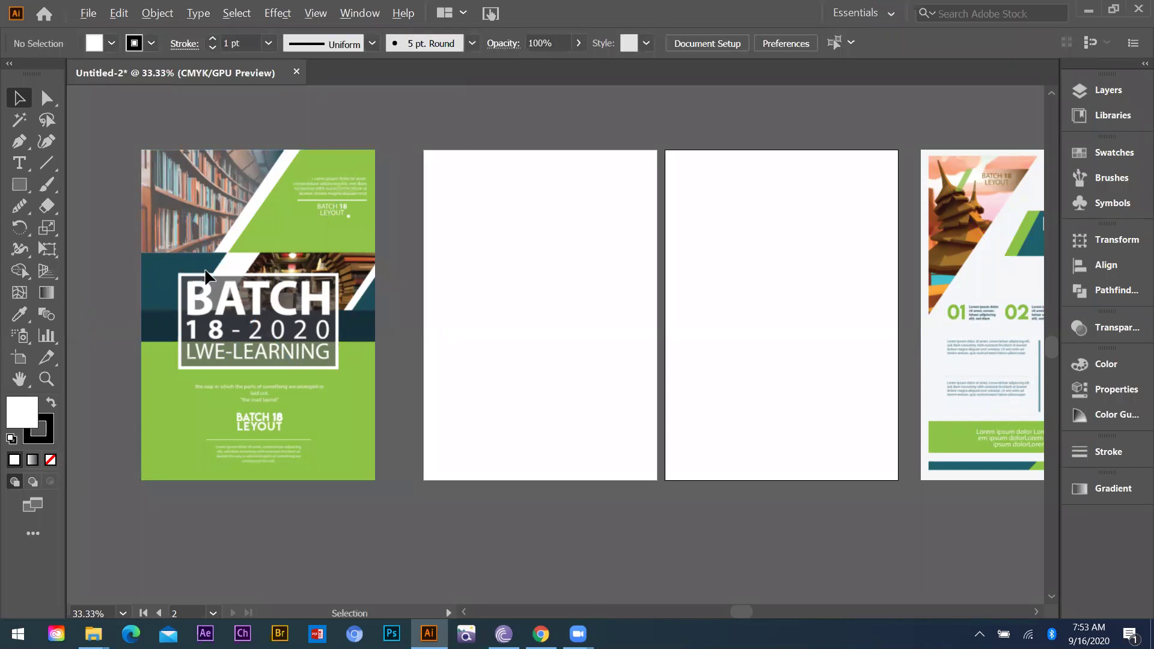
Set the fill to none and trace the slanted bookshelf photo at the top of the 18-01 cover with a closed Pen path
key("ctrl+plus")
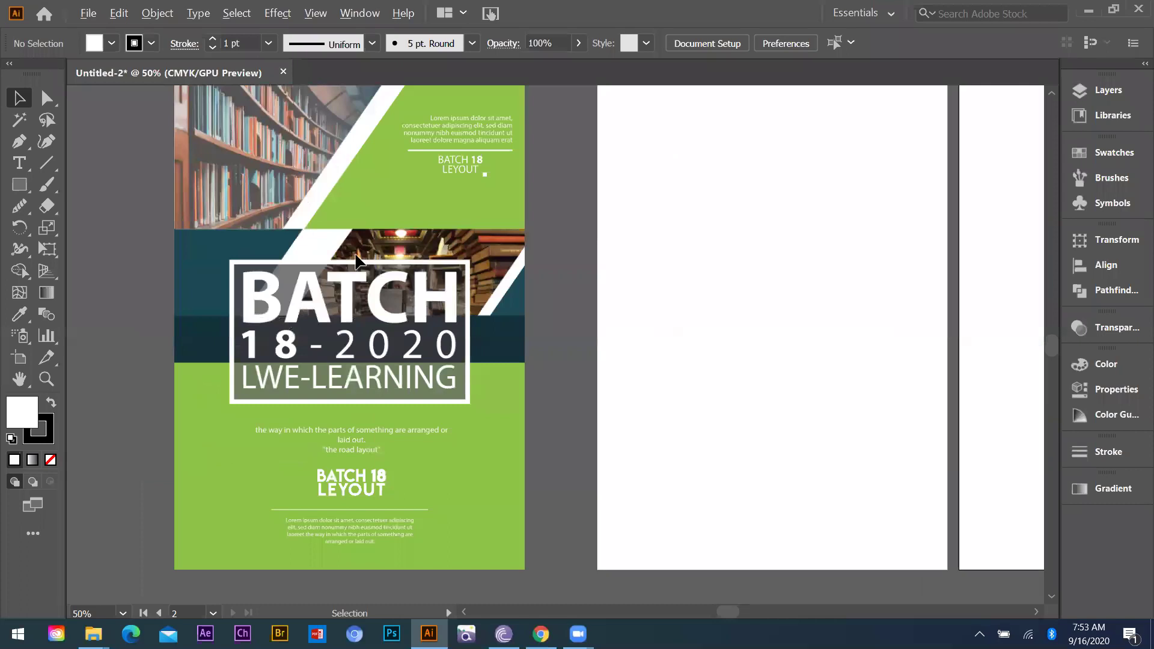
scroll(330, 290, "up", 1)
scroll(300, 268, "down", 1)
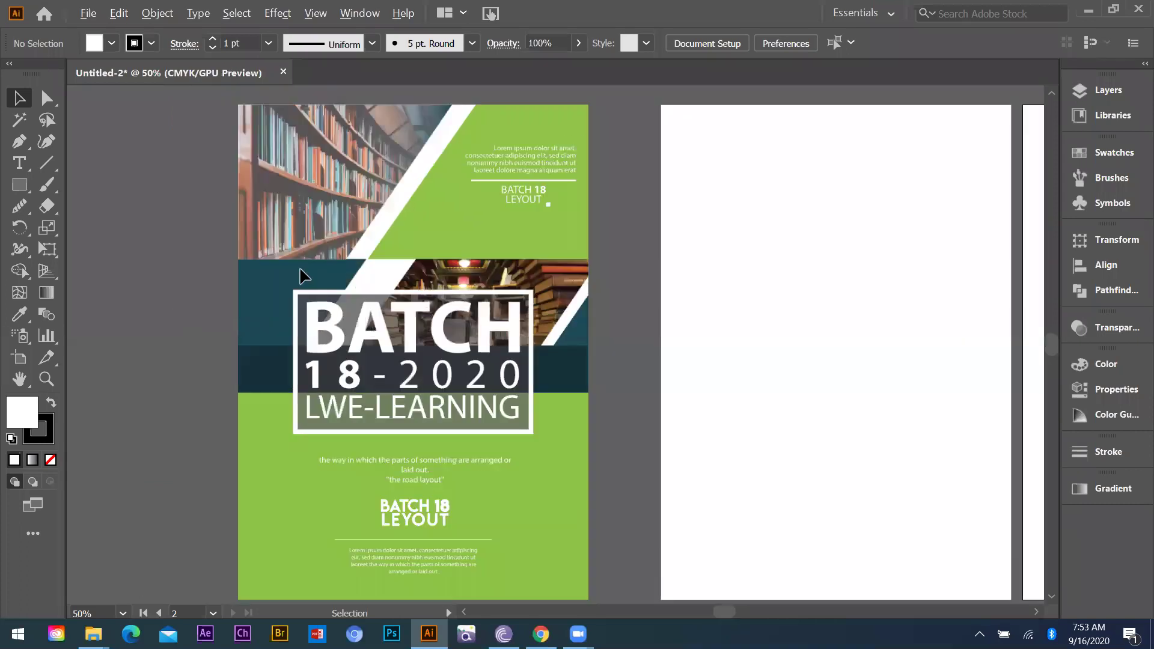
scroll(330, 265, "up", 1)
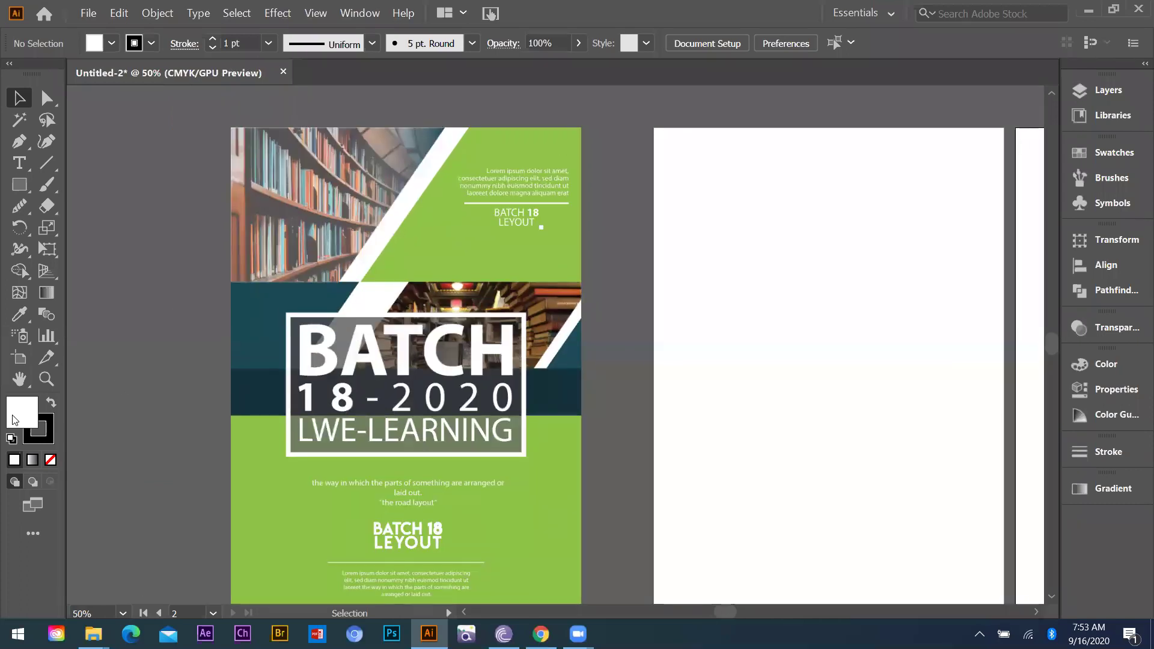
left_click(48, 462)
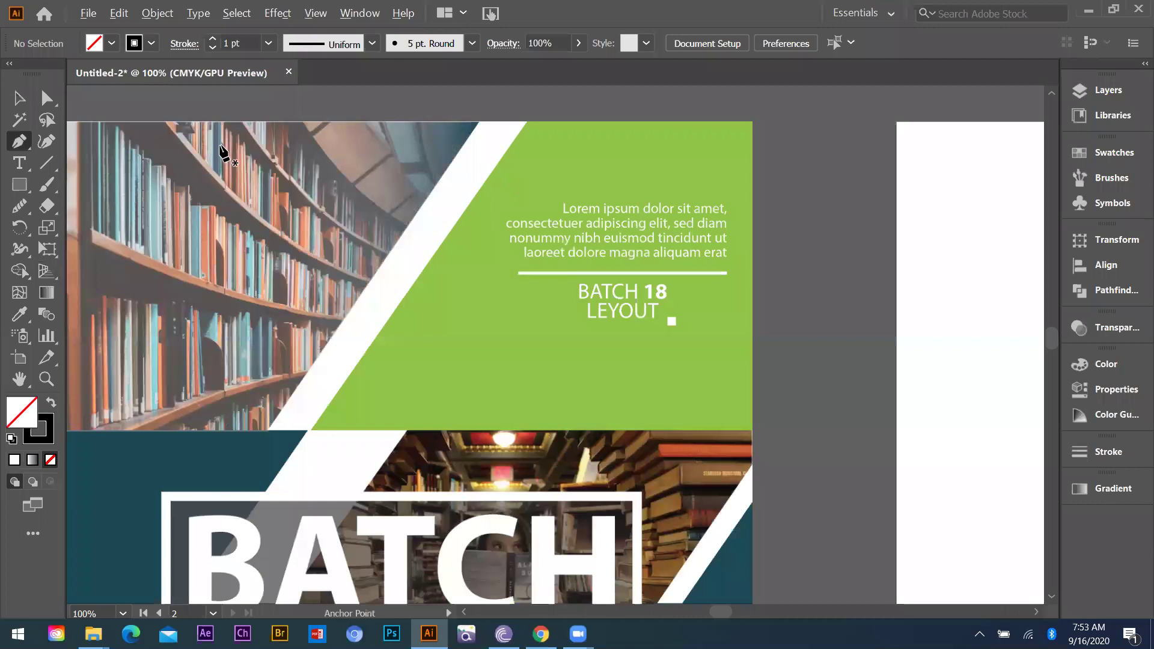
scroll(220, 146, "left", 4)
left_click(220, 145)
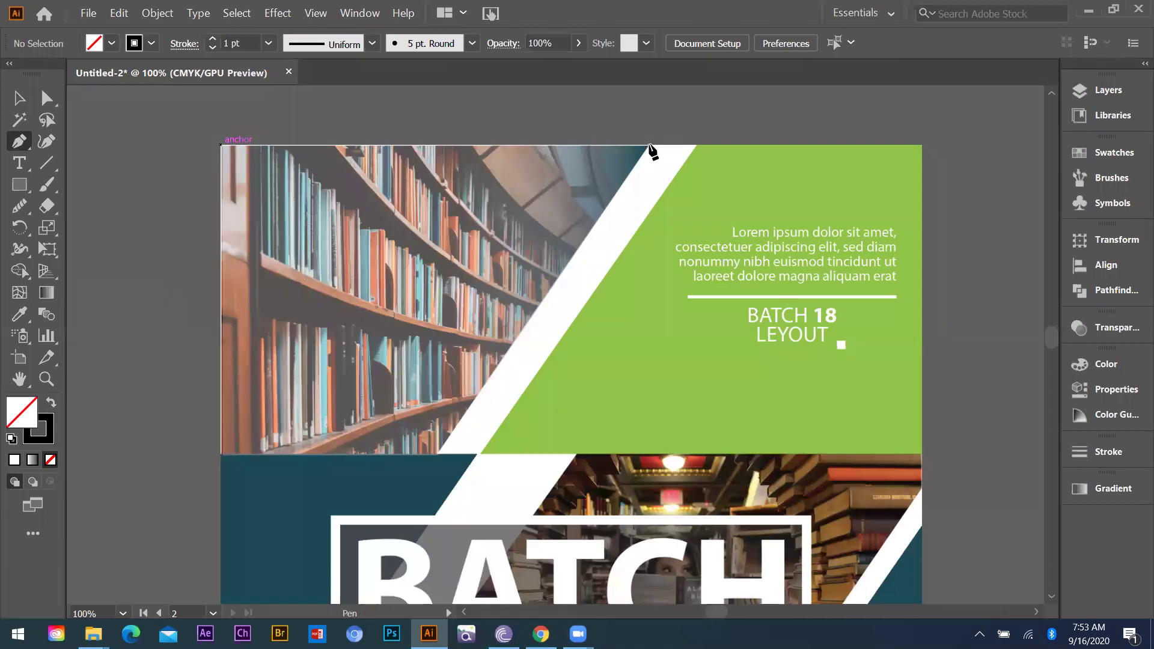
left_click(436, 456)
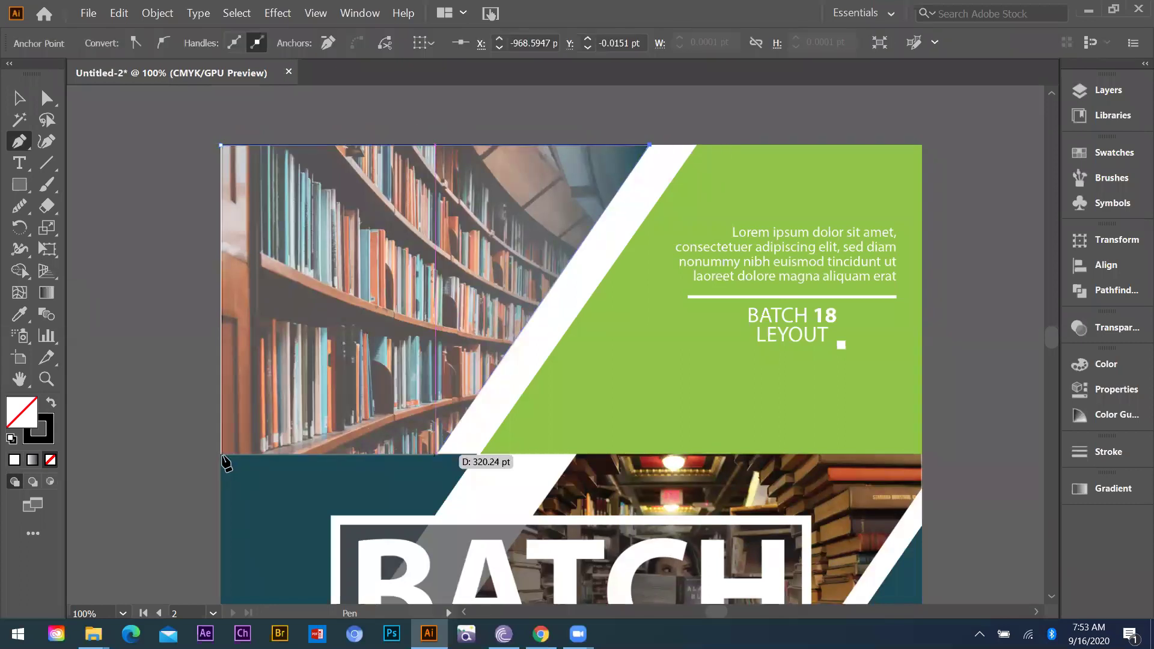
left_click(221, 455)
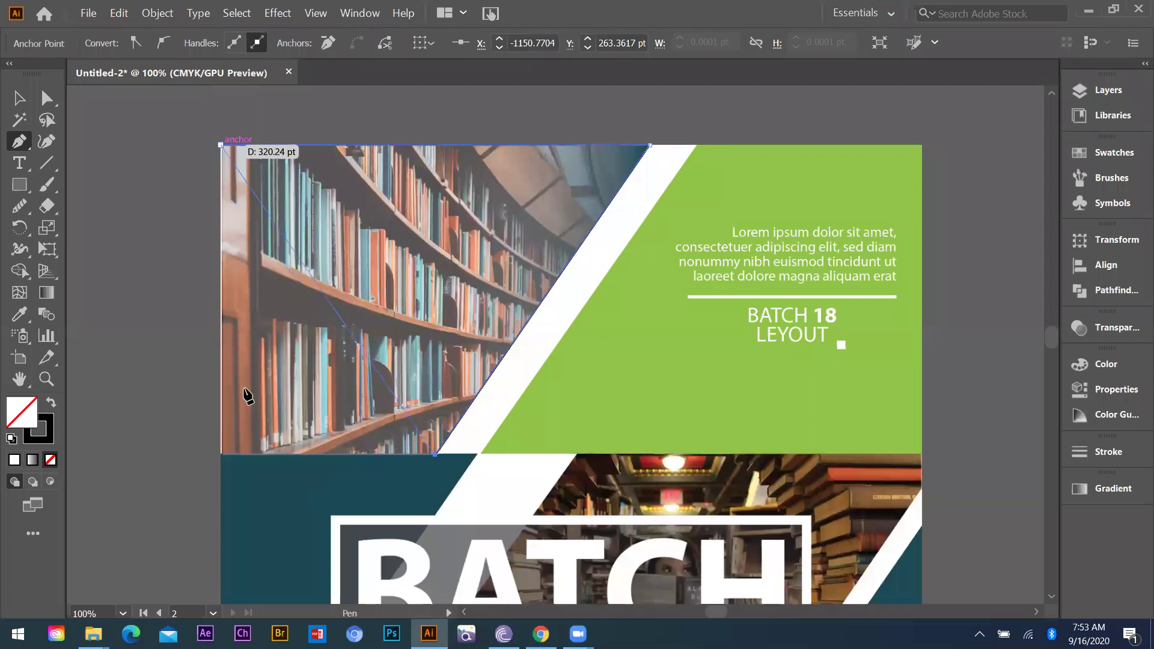
left_click(221, 455)
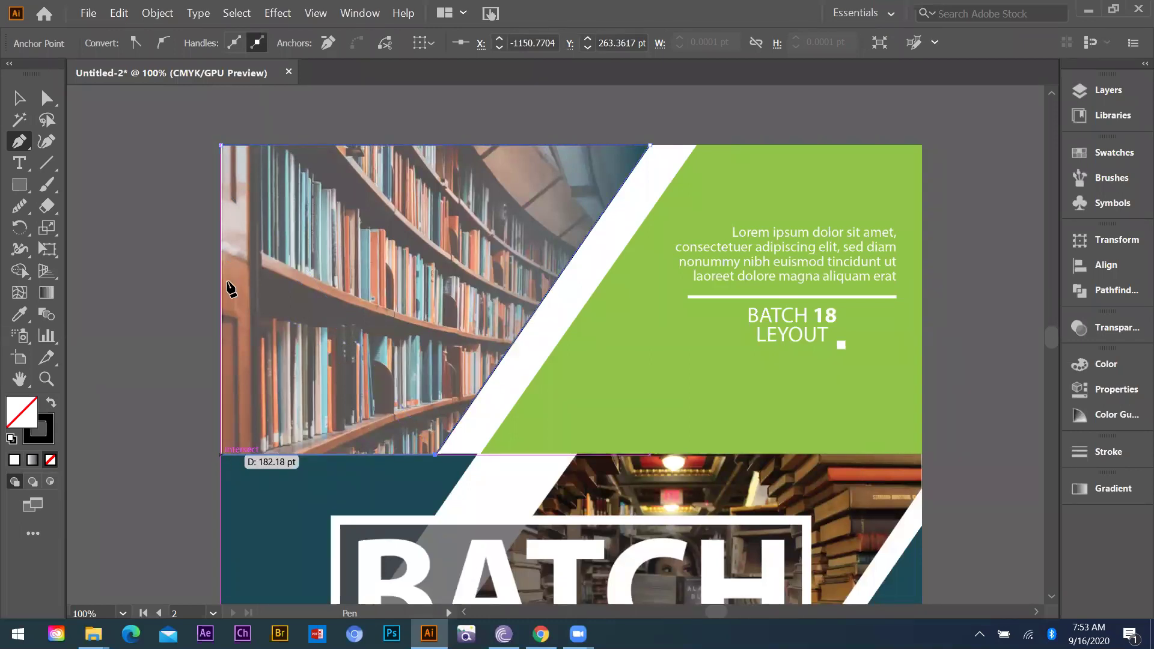
left_click(220, 146)
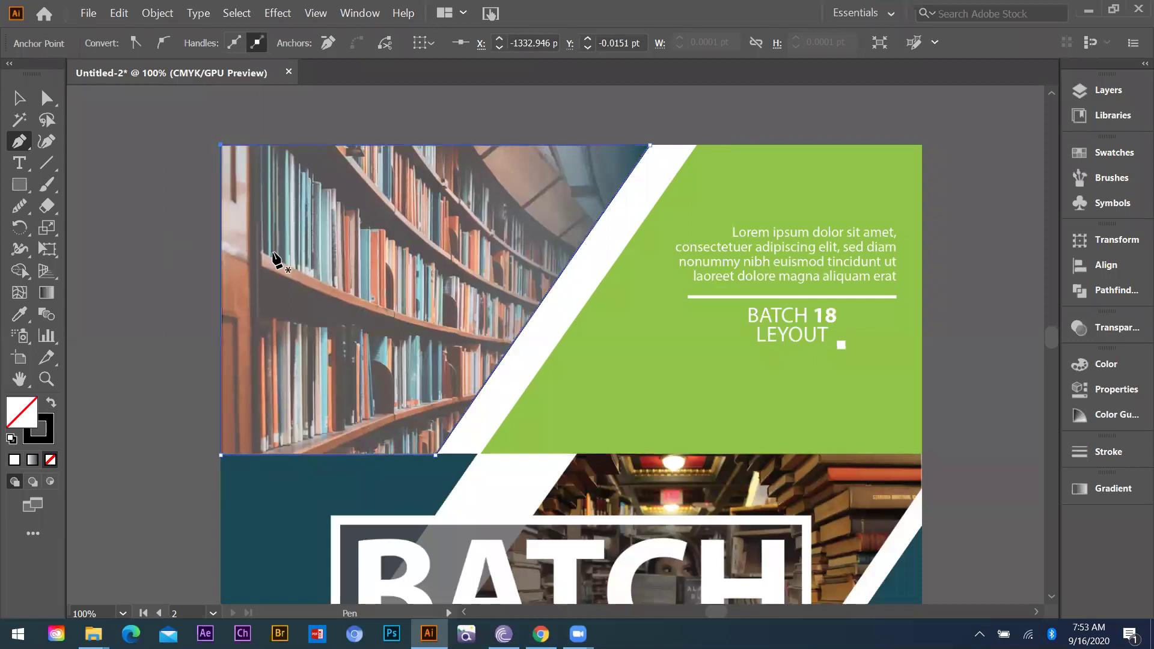
Trace the slanted green panel at the cover's upper right with a closed Pen path
key("ctrl+minus")
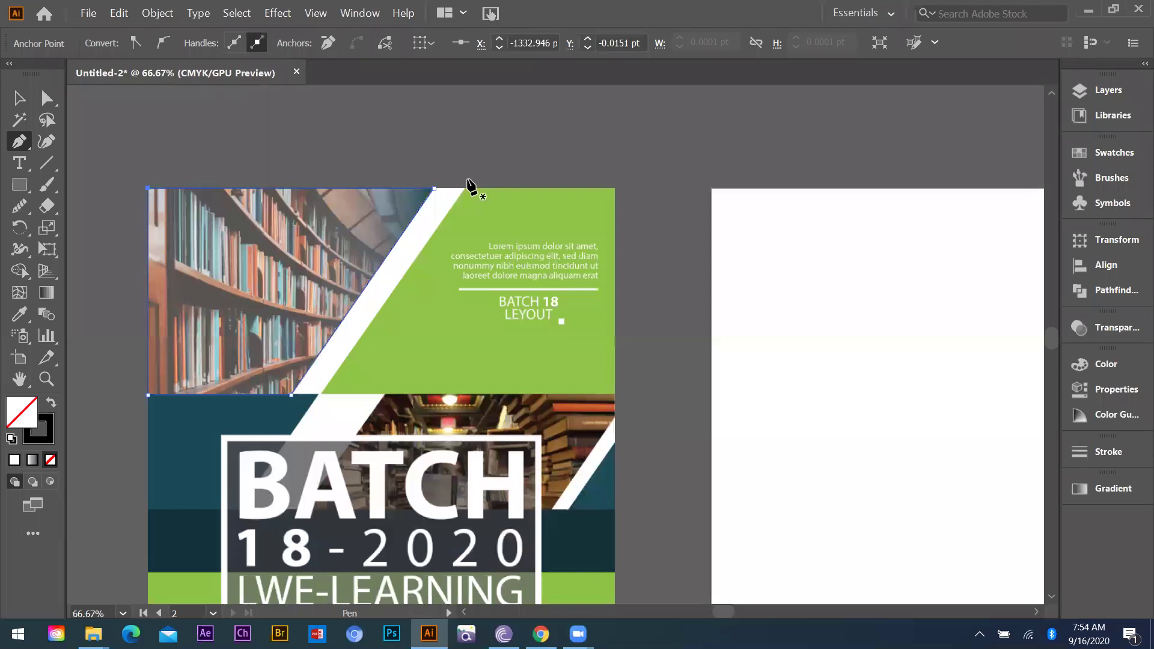
scroll(468, 183, "up", 2)
left_click(466, 180)
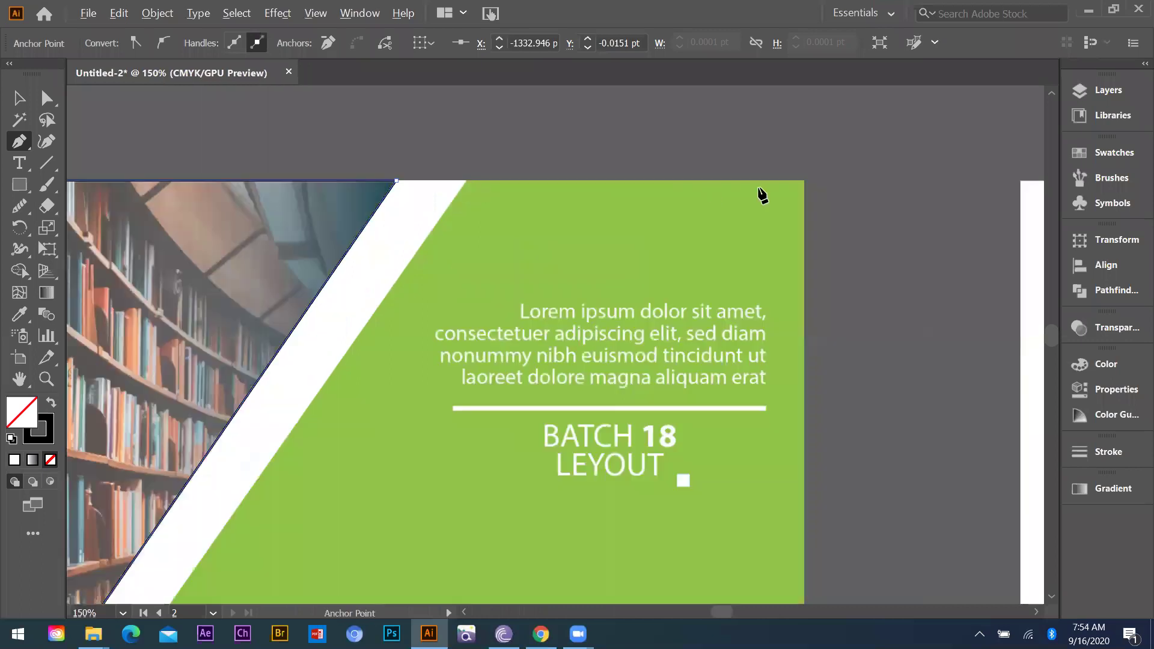
left_click(804, 180)
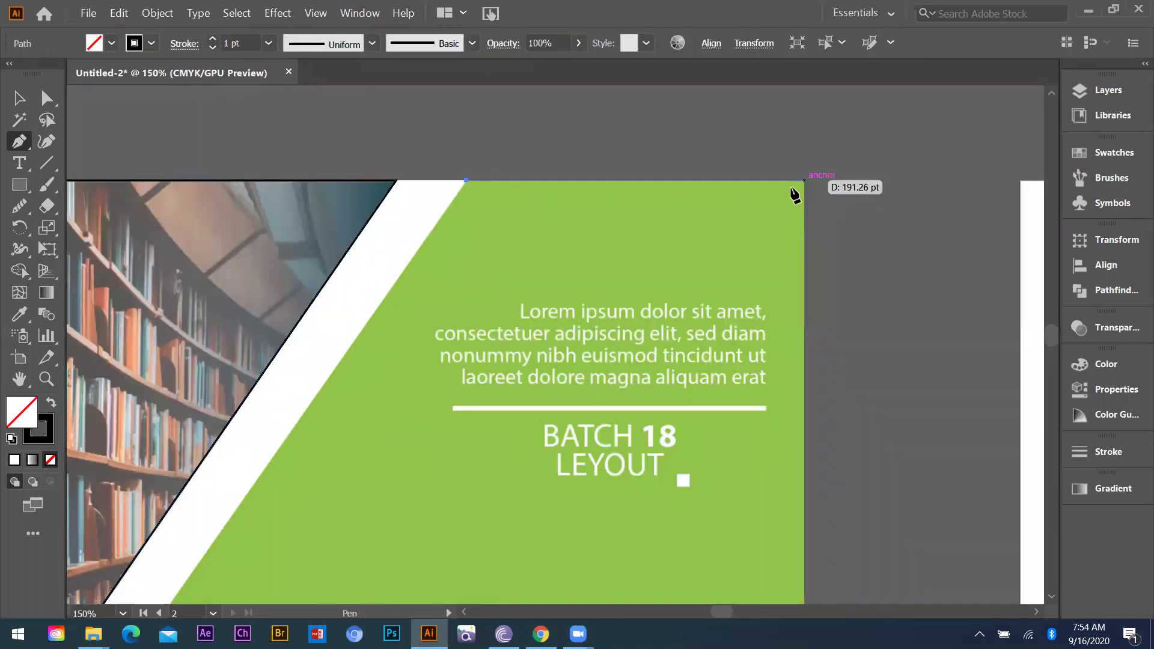
key("ctrl+minus")
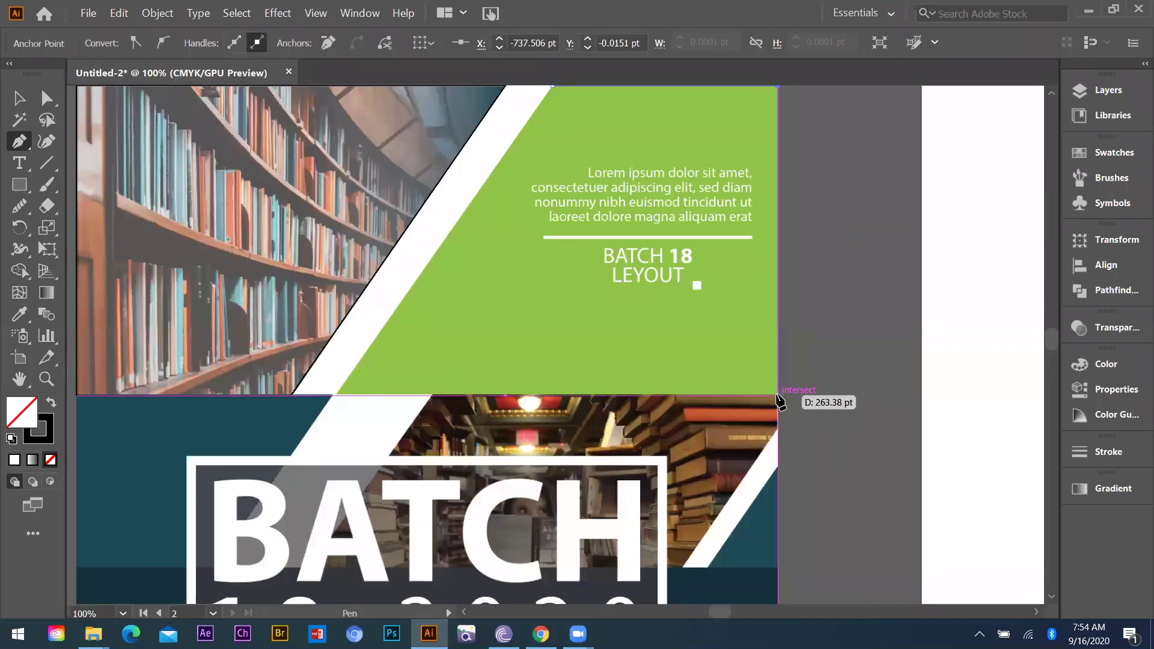
left_click(778, 395)
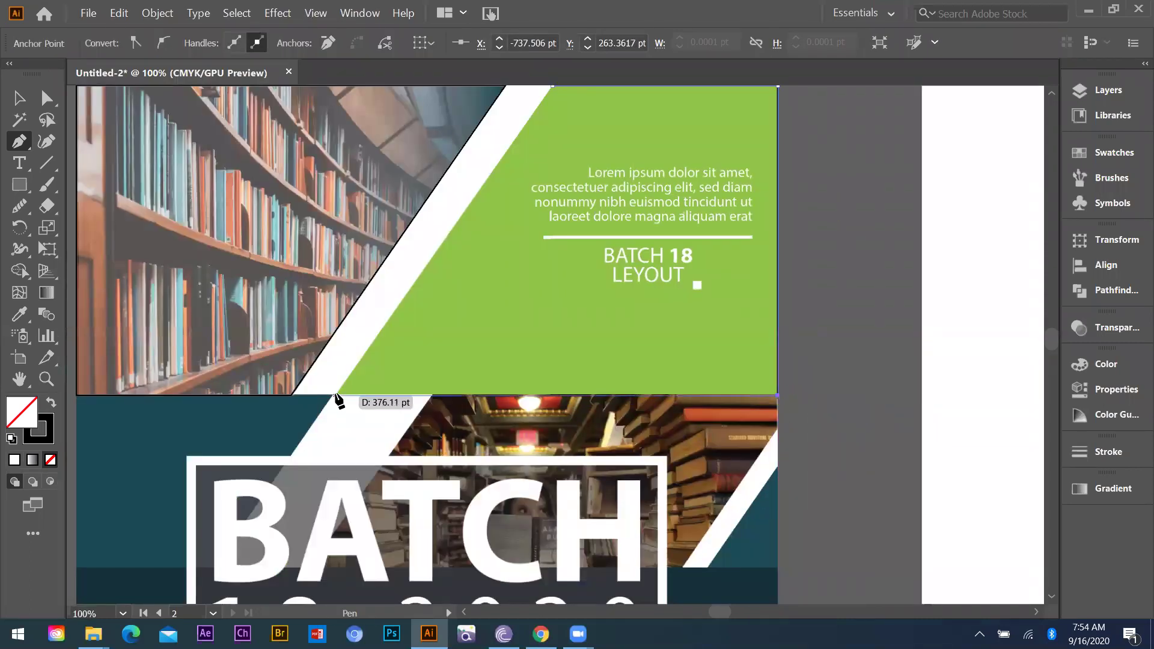
scroll(333, 398, "up", 2)
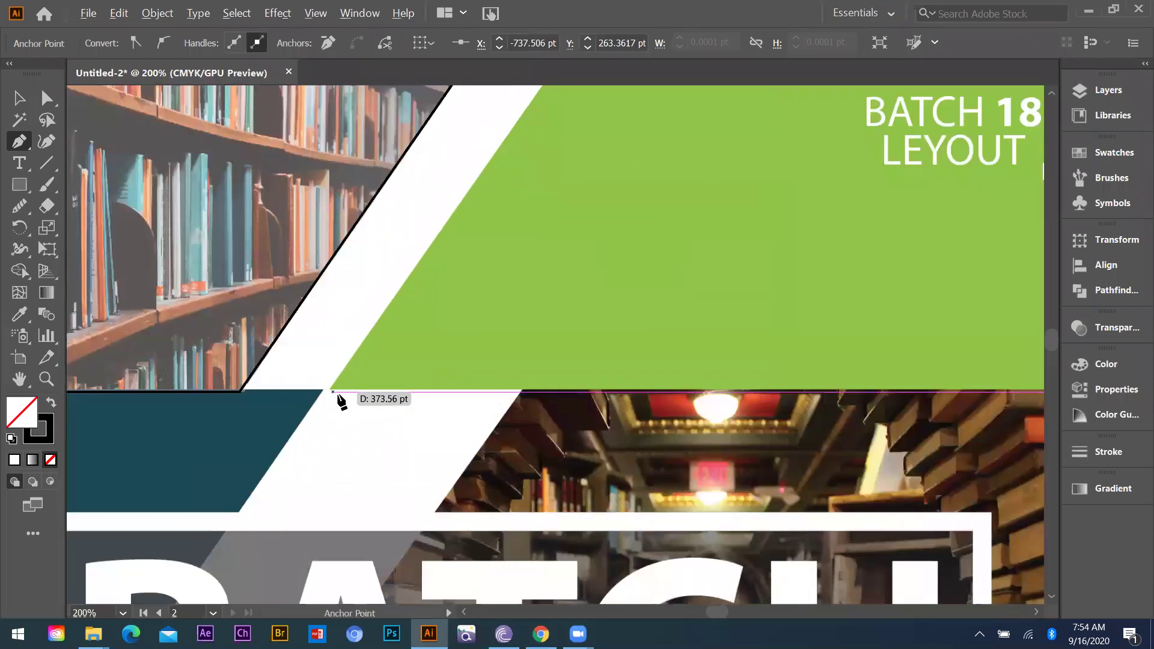
left_click(325, 392)
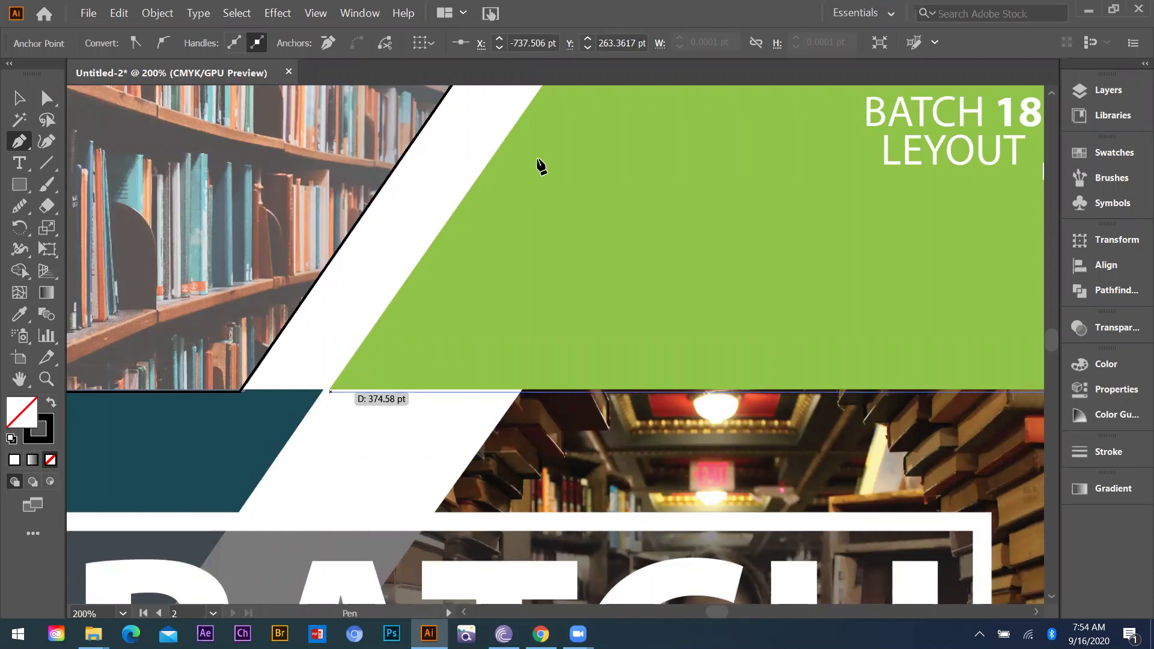
scroll(532, 295, "down", 4)
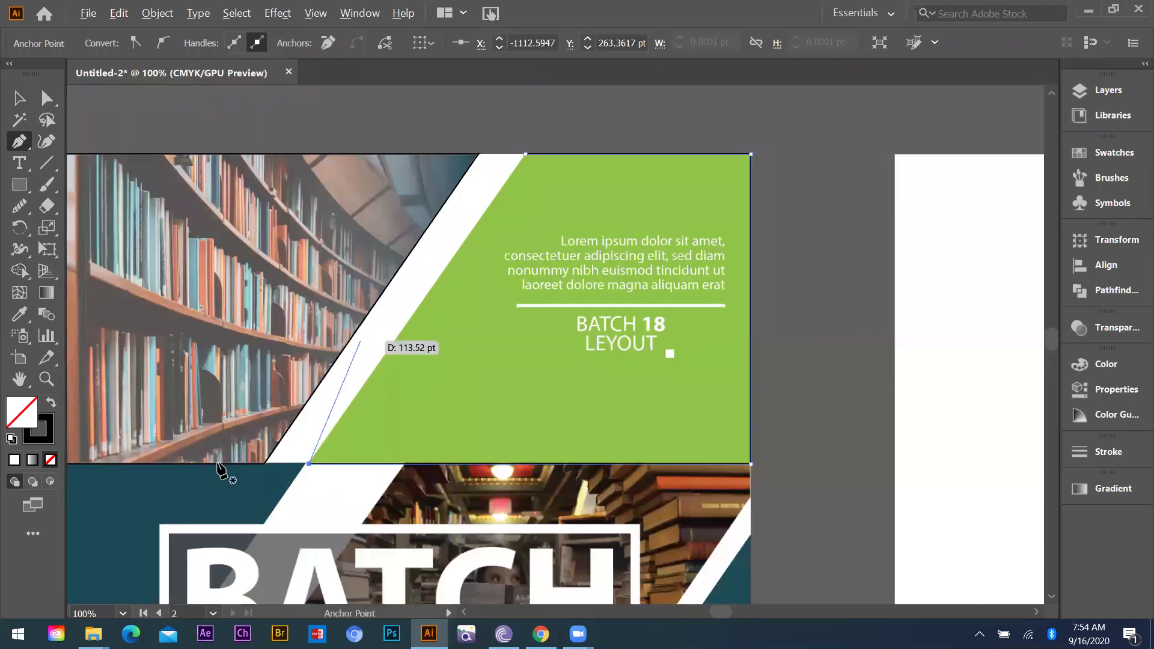
Trace the slanted teal panel below the bookshelf photo on the 18-01 cover with a closed Pen path
scroll(207, 229, "up", 3)
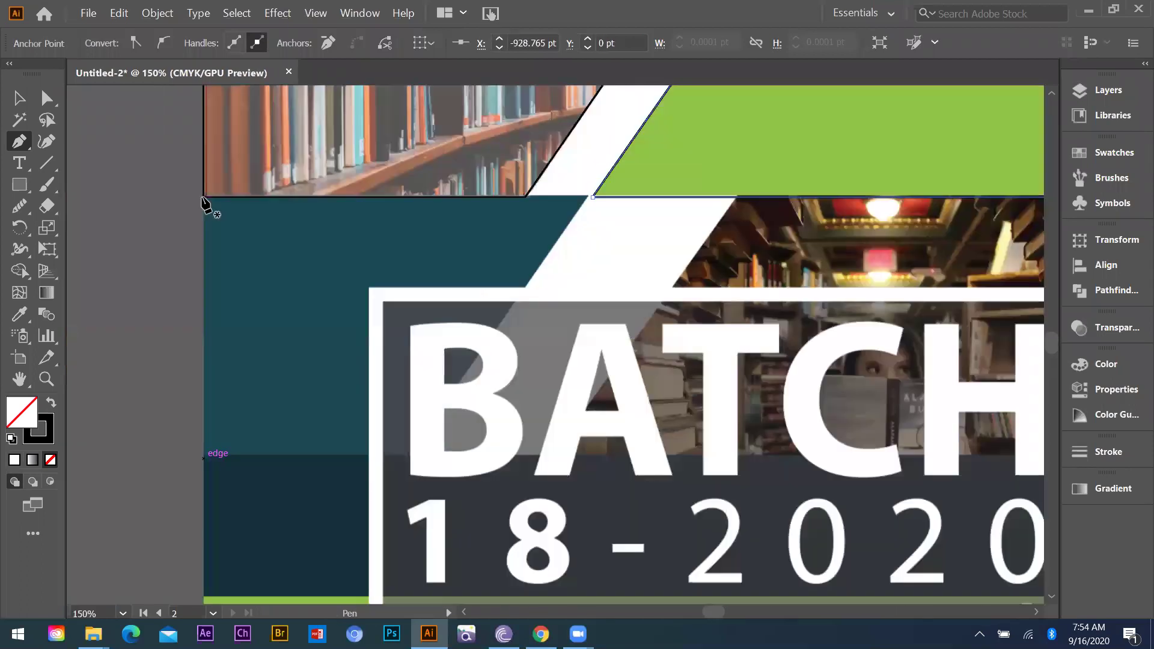
left_click(588, 199)
left_click(589, 197)
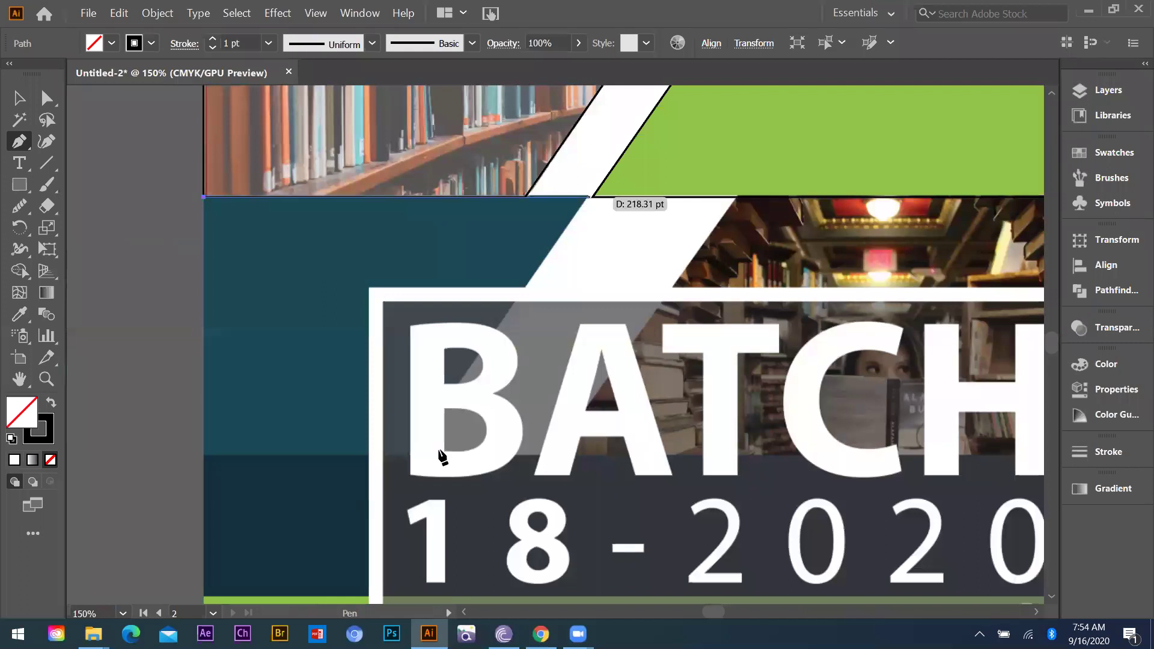
key("ctrl")
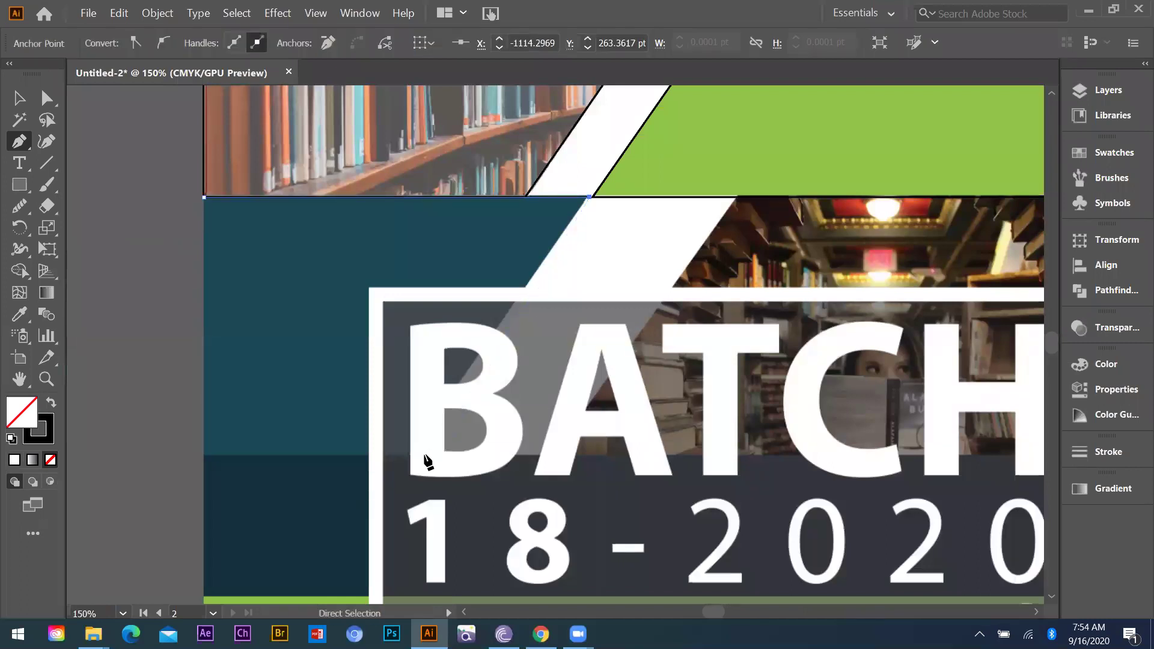
left_click(425, 454)
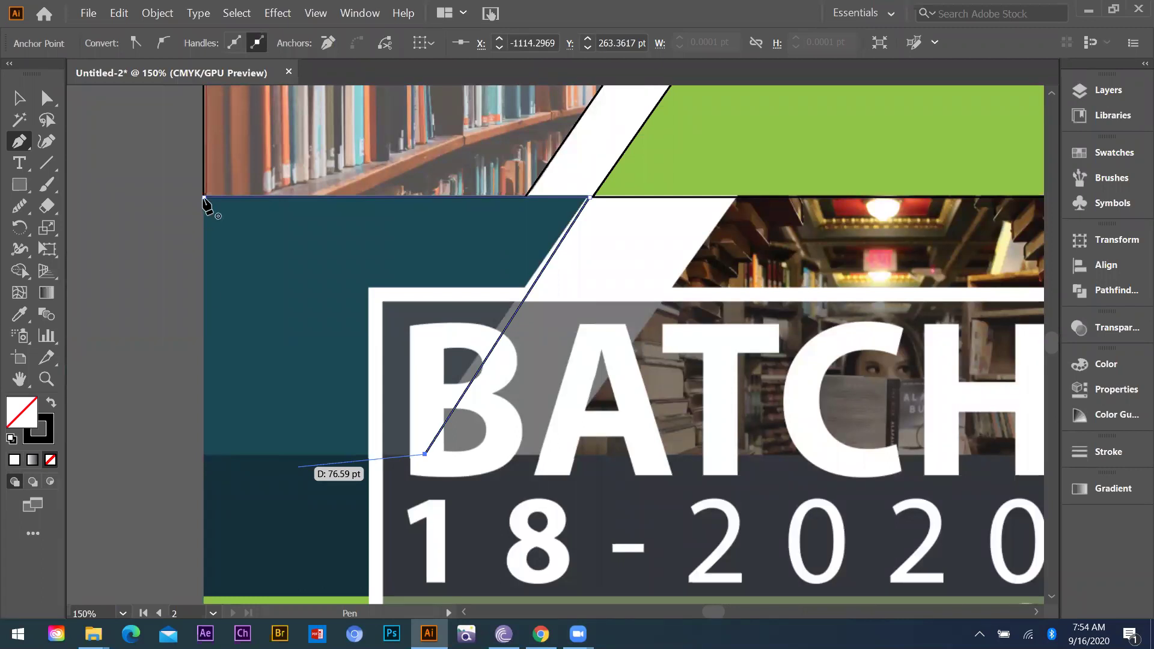
left_click(204, 454)
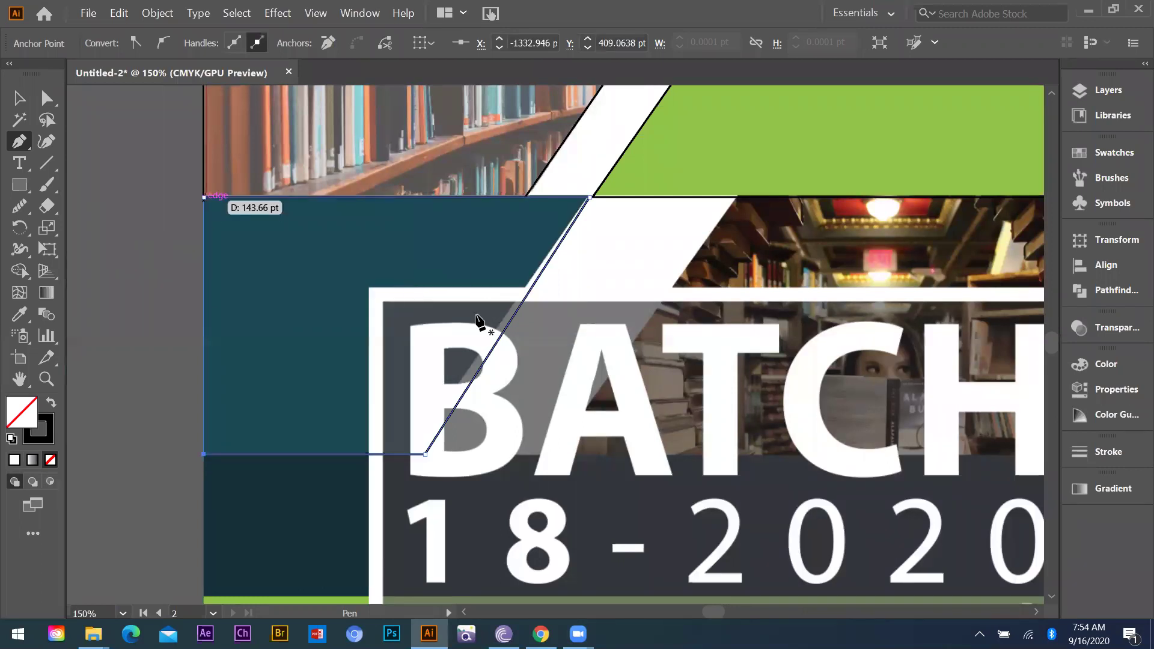
left_click(204, 196)
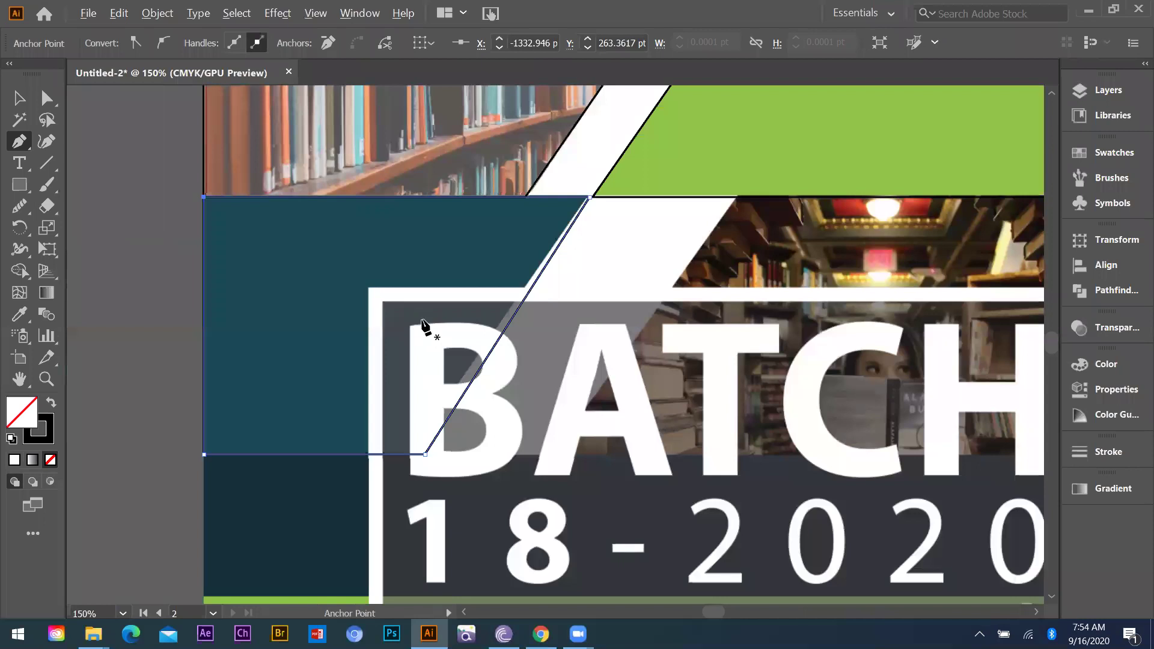
Trace the slanted library photo behind the BATCH title on the 18-01 cover with a closed Pen path
scroll(424, 329, "down", 1)
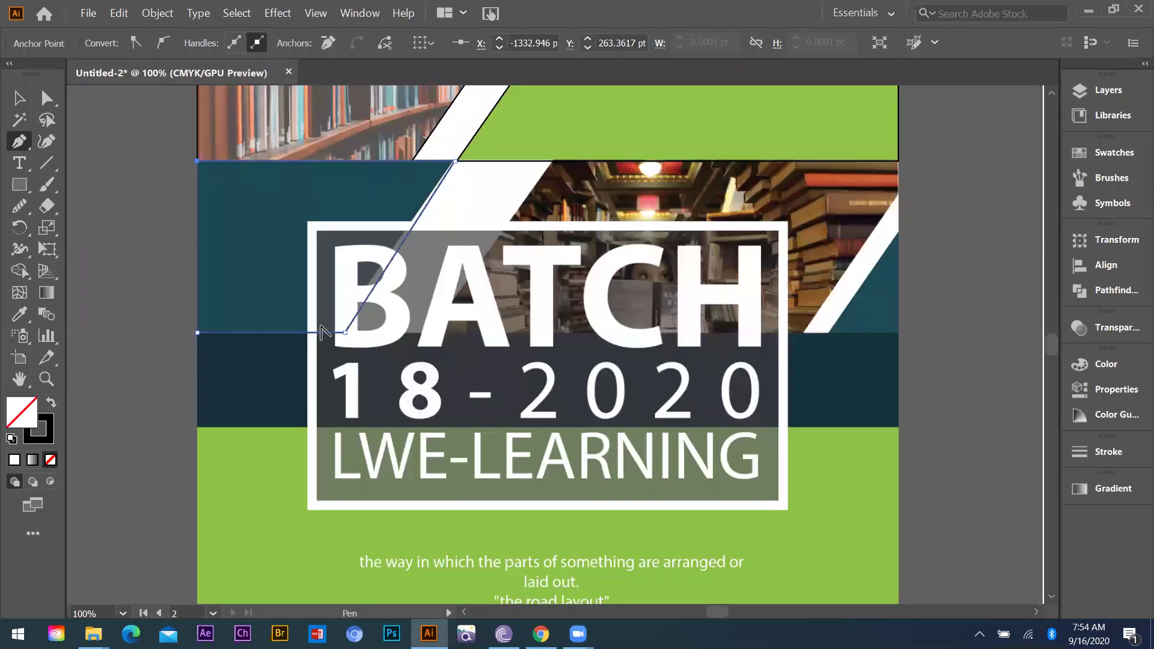
scroll(568, 343, "up", 1)
left_click(421, 322)
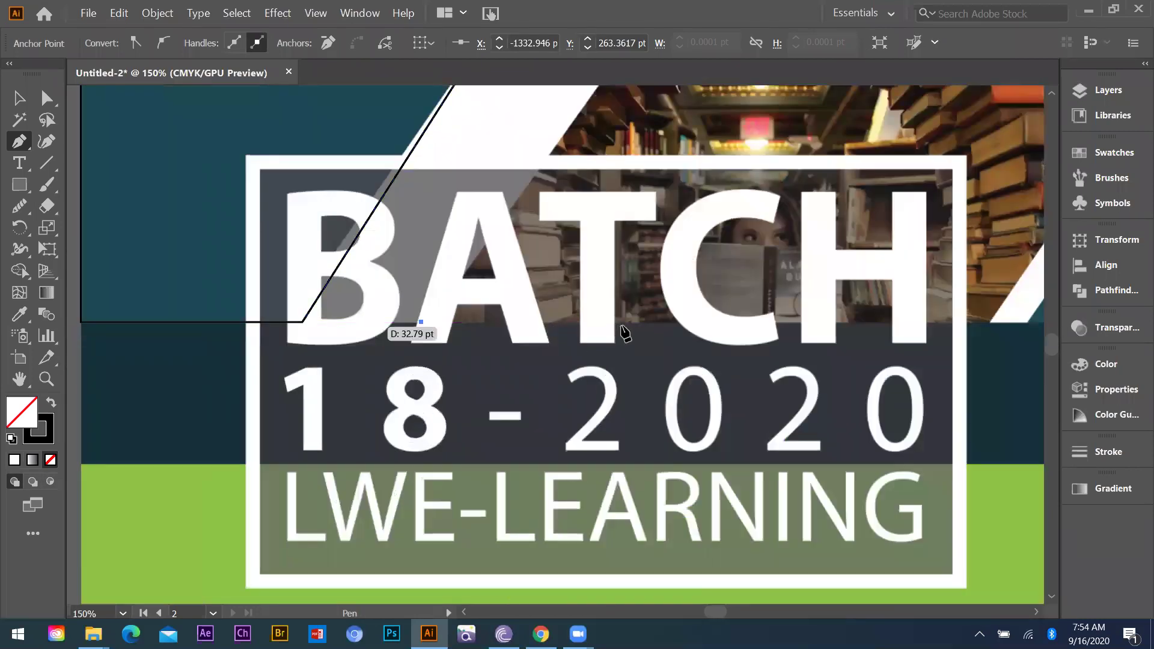
scroll(624, 330, "down", 2)
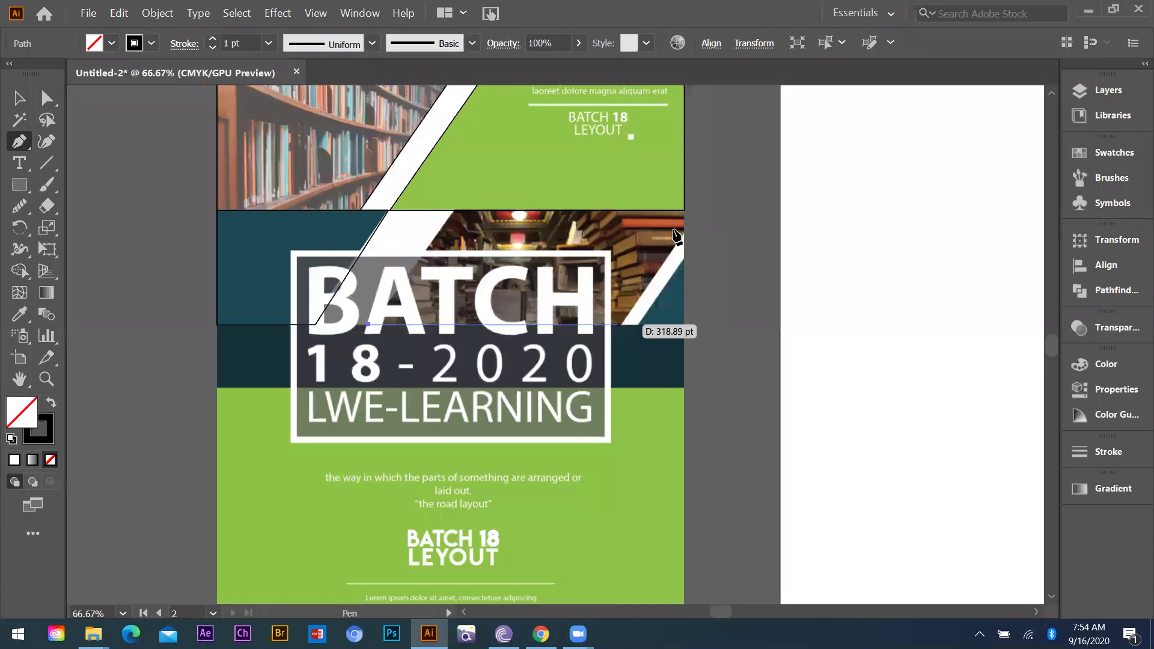
scroll(677, 239, "up", 4)
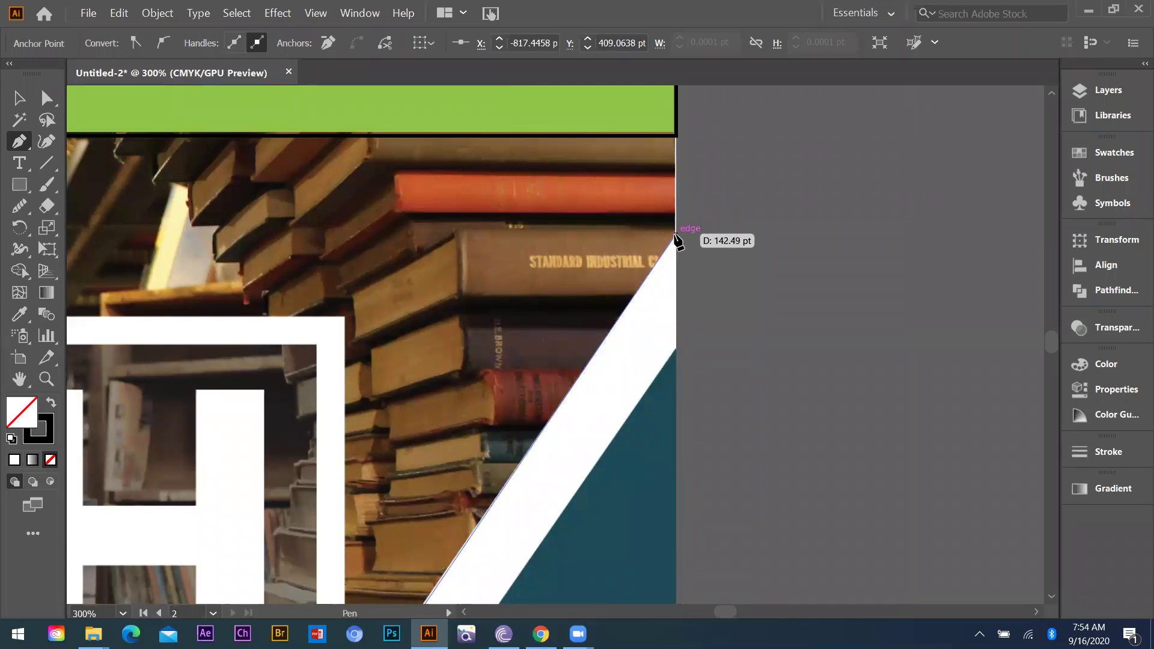
left_click(675, 235)
left_click(676, 136)
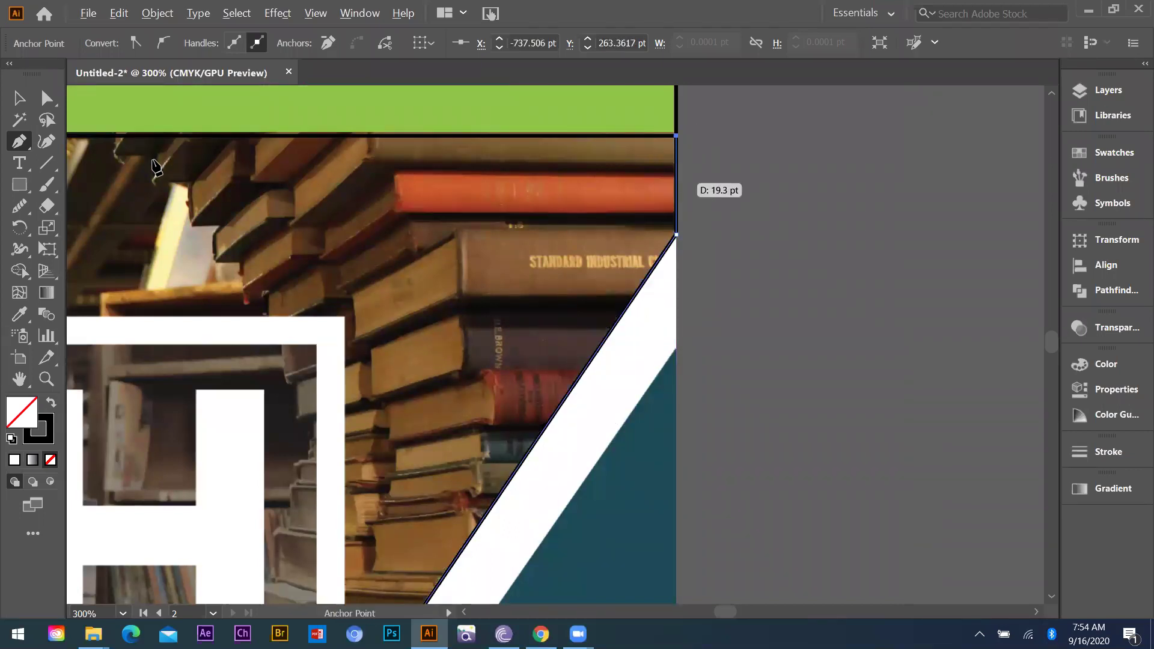
key("ctrl+minus")
key("ctrl+minus")
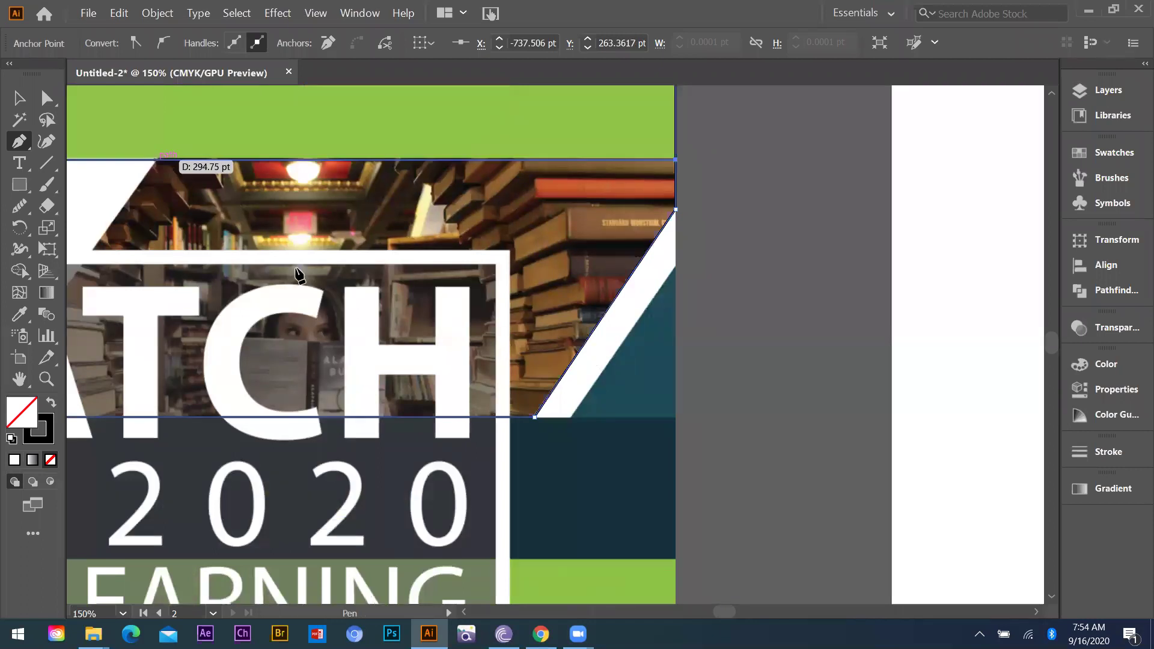
left_click(156, 159)
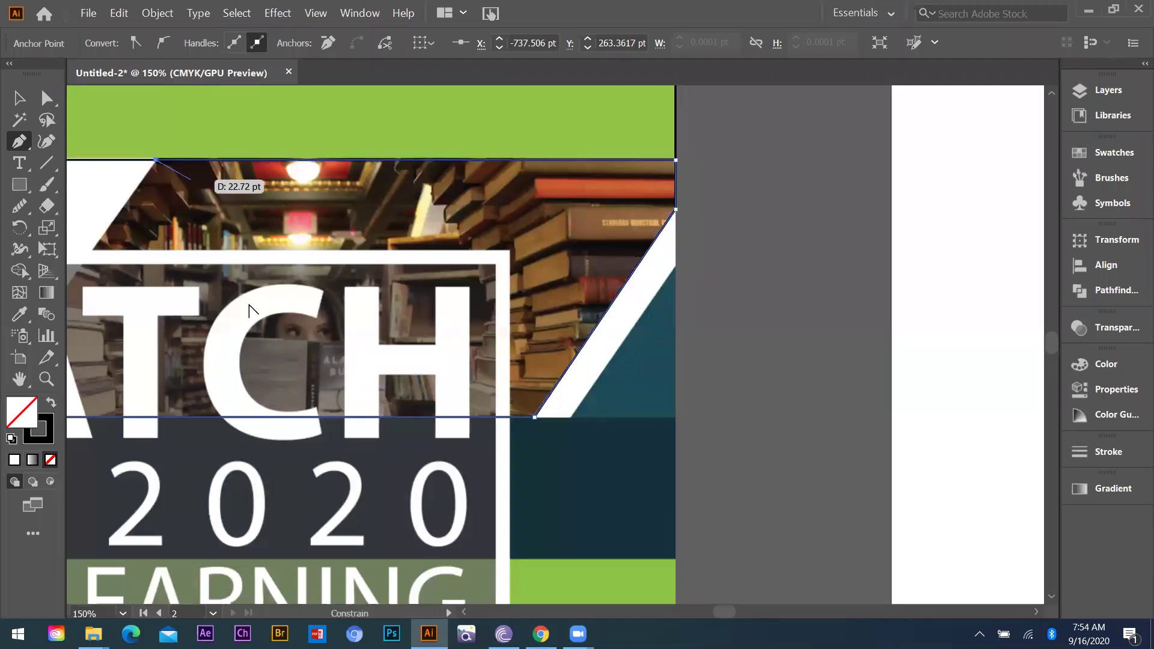
scroll(468, 261, "down", 1)
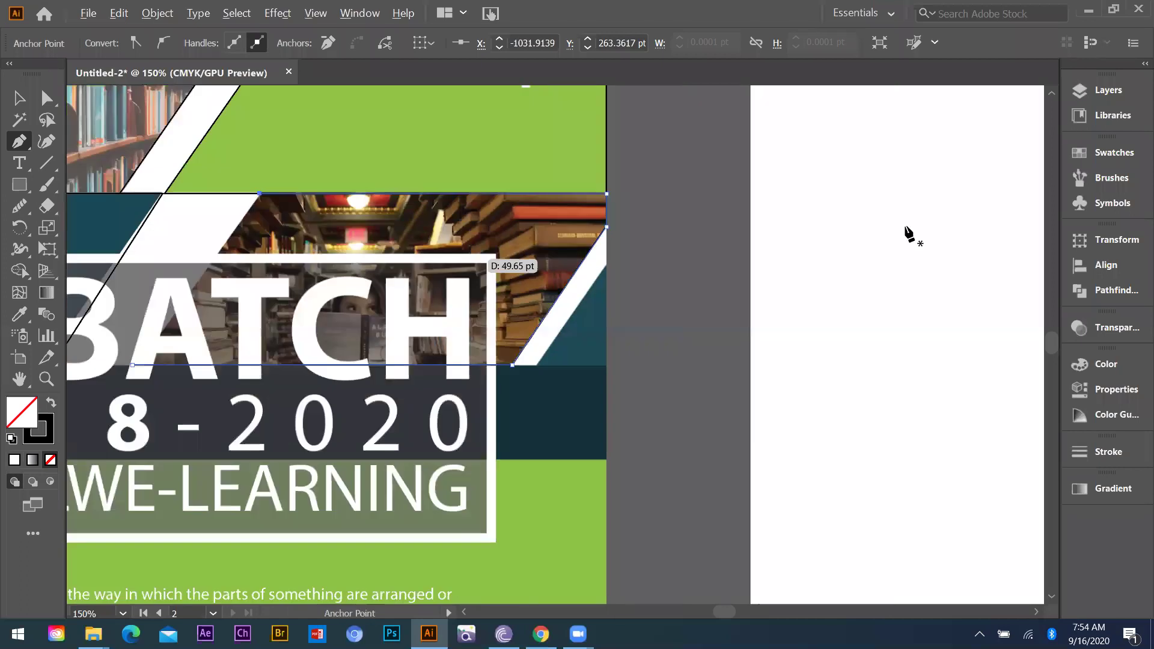
scroll(549, 278, "down", 2)
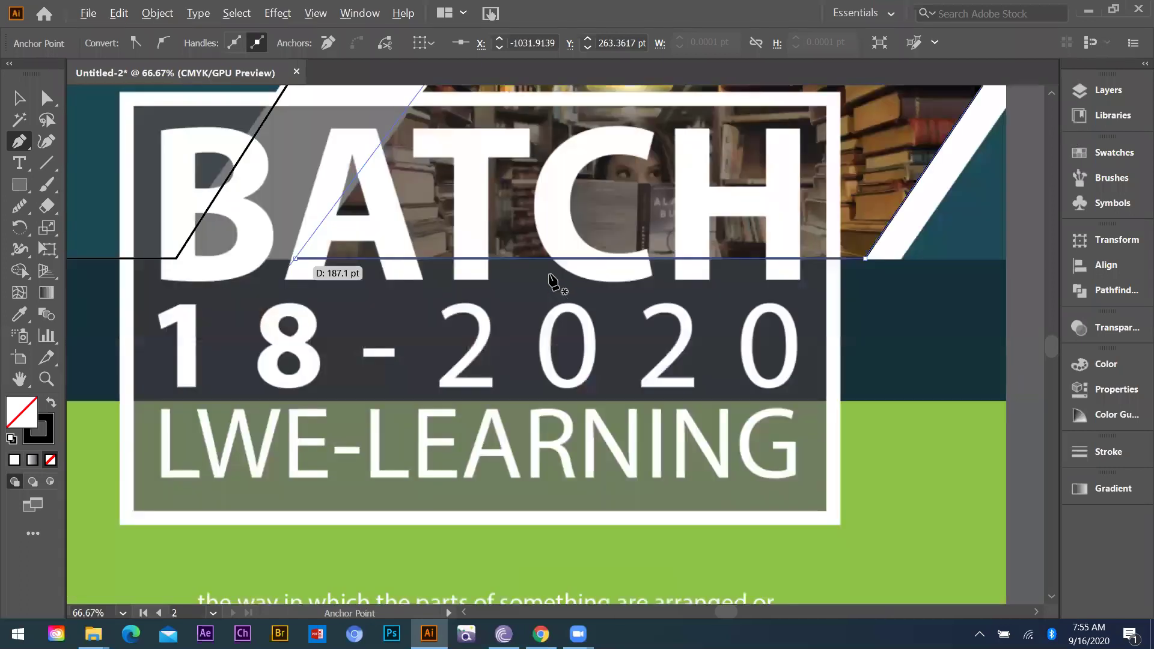
scroll(550, 280, "down", 1)
Trace the small teal triangle at the right edge of the 18-01 cover's middle band with a closed Pen path
scroll(641, 278, "up", 2)
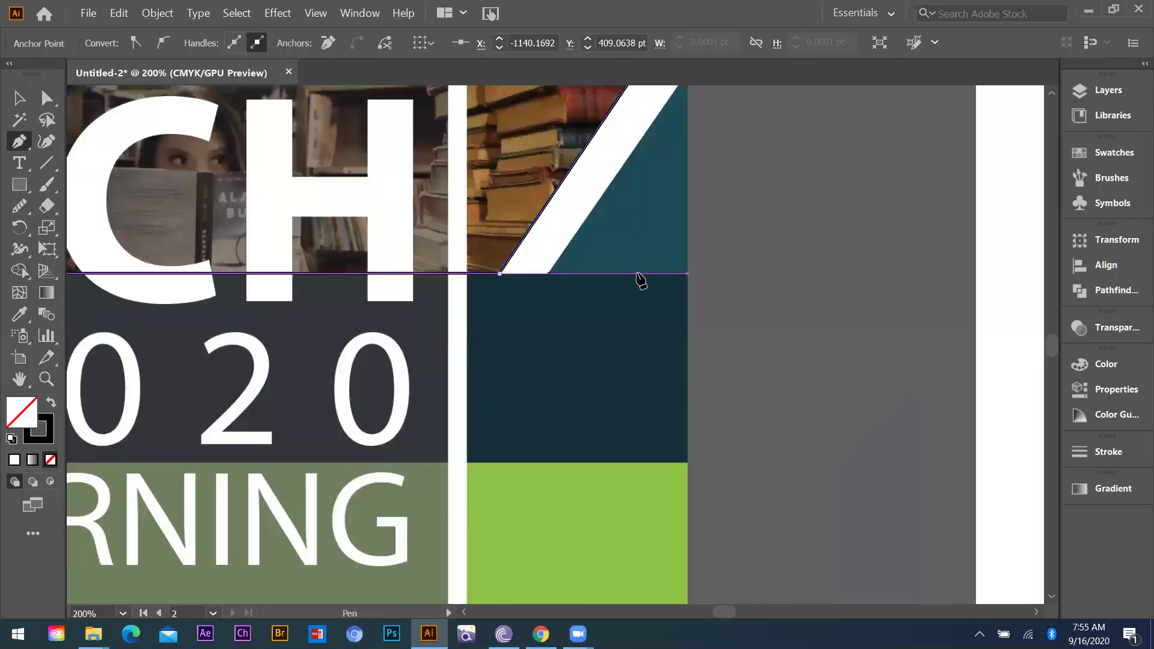
left_click(689, 275)
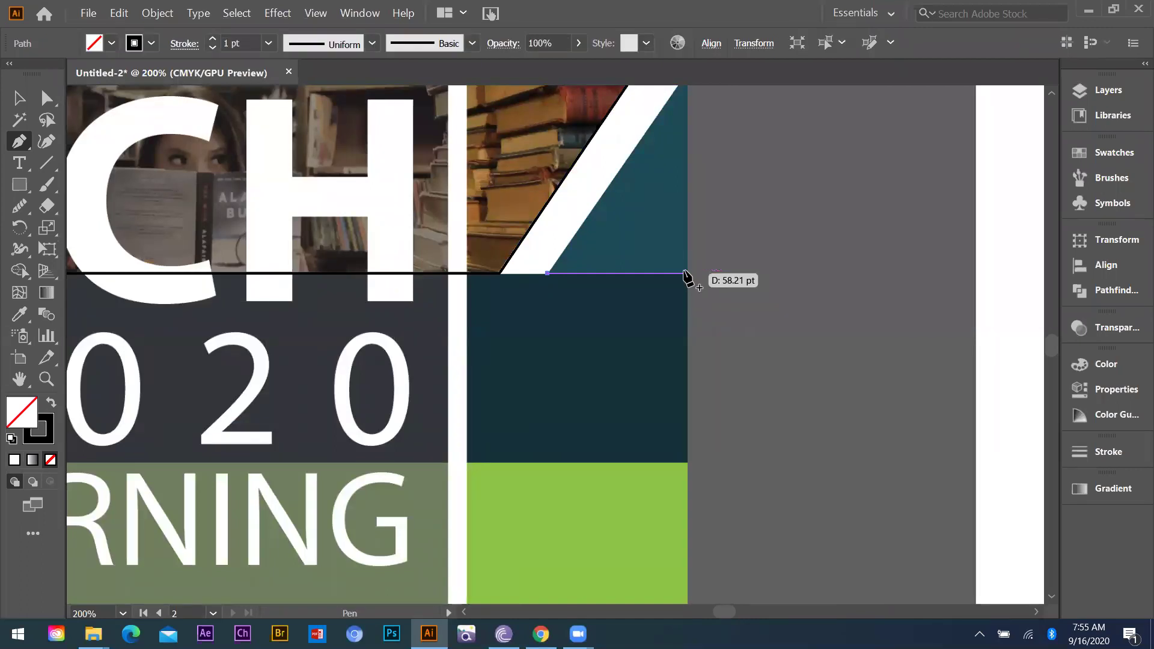
scroll(691, 134, "up", 1)
left_click(689, 133)
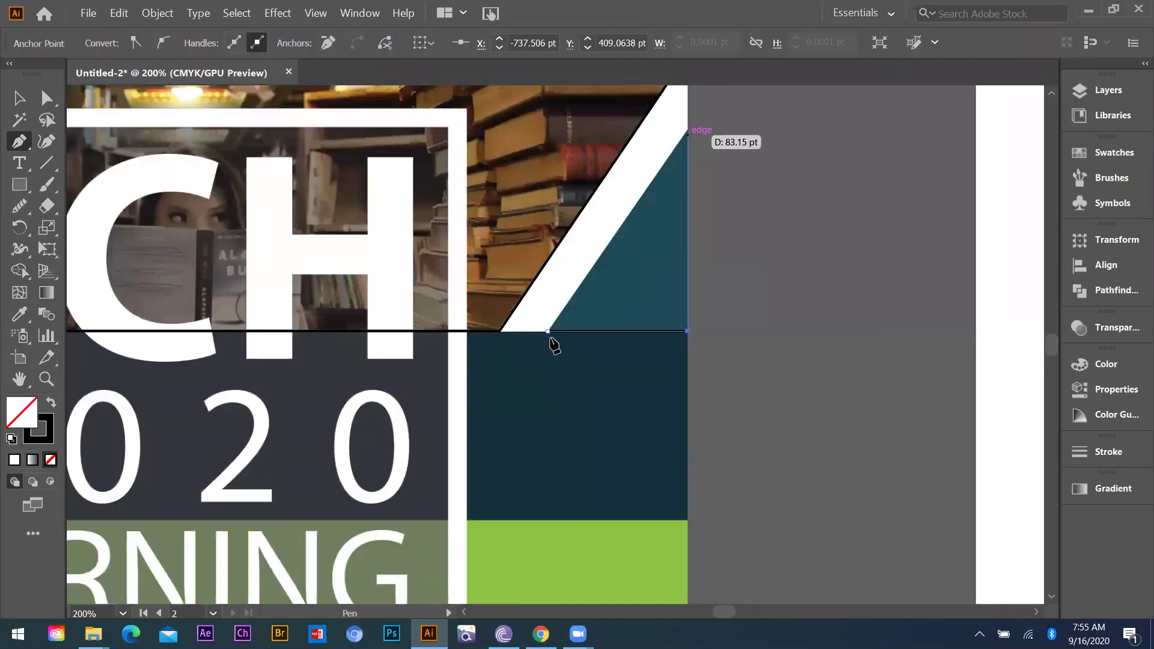
left_click(548, 332)
key("ctrl+minus")
key("ctrl+minus")
key("ctrl+minus")
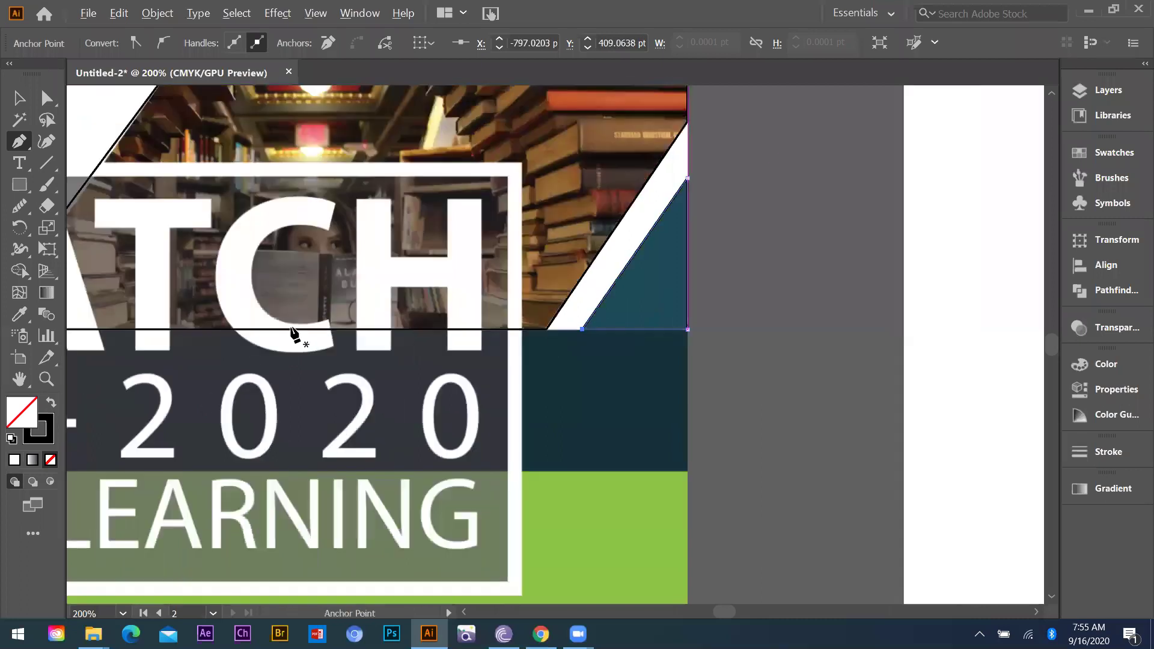
Move the lower-right anchor point of the traced teal panel horizontally to match the reference's slanted edge
left_click(47, 98)
key("ctrl+1")
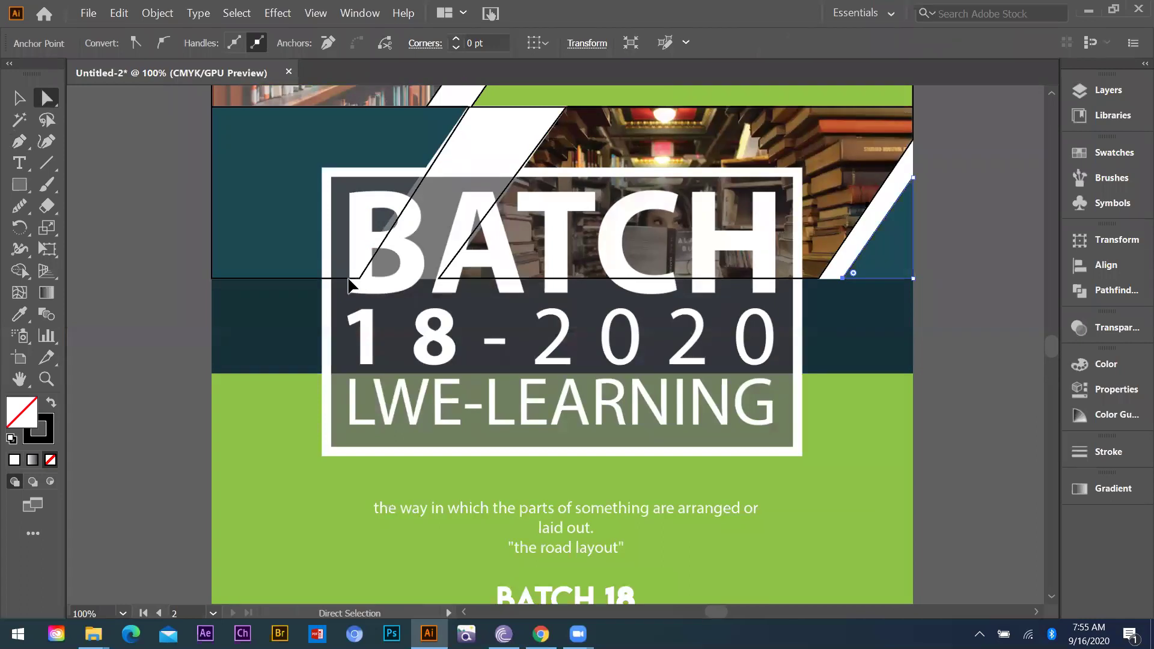
left_click_drag(355, 279, 348, 281)
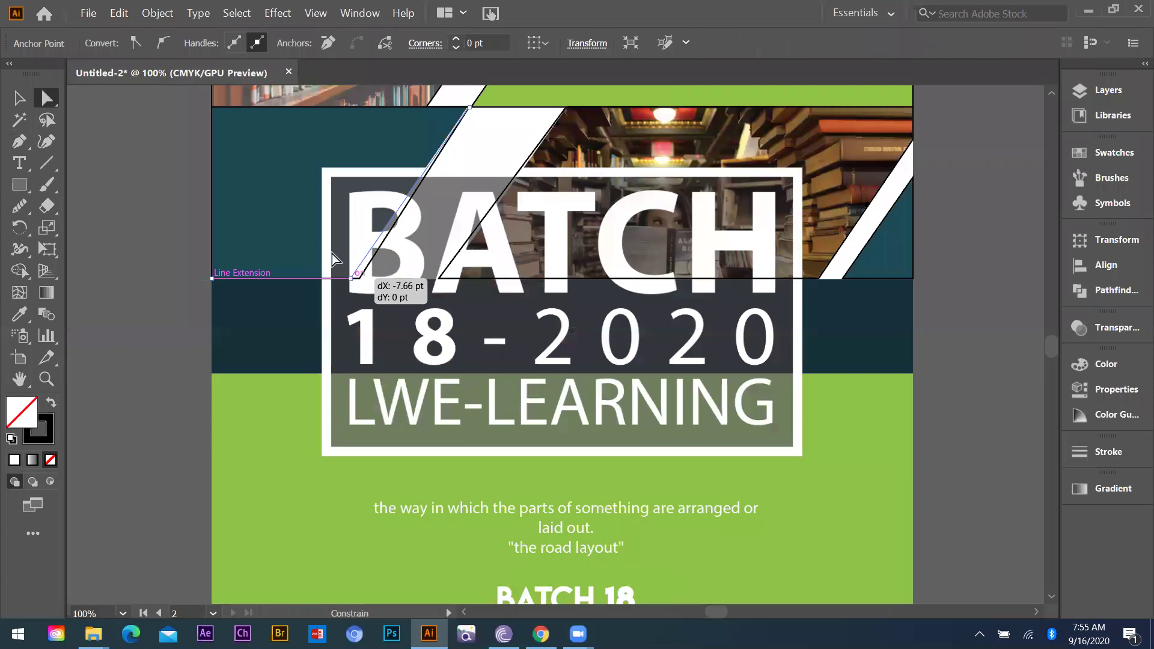
left_click_drag(332, 254, 329, 253)
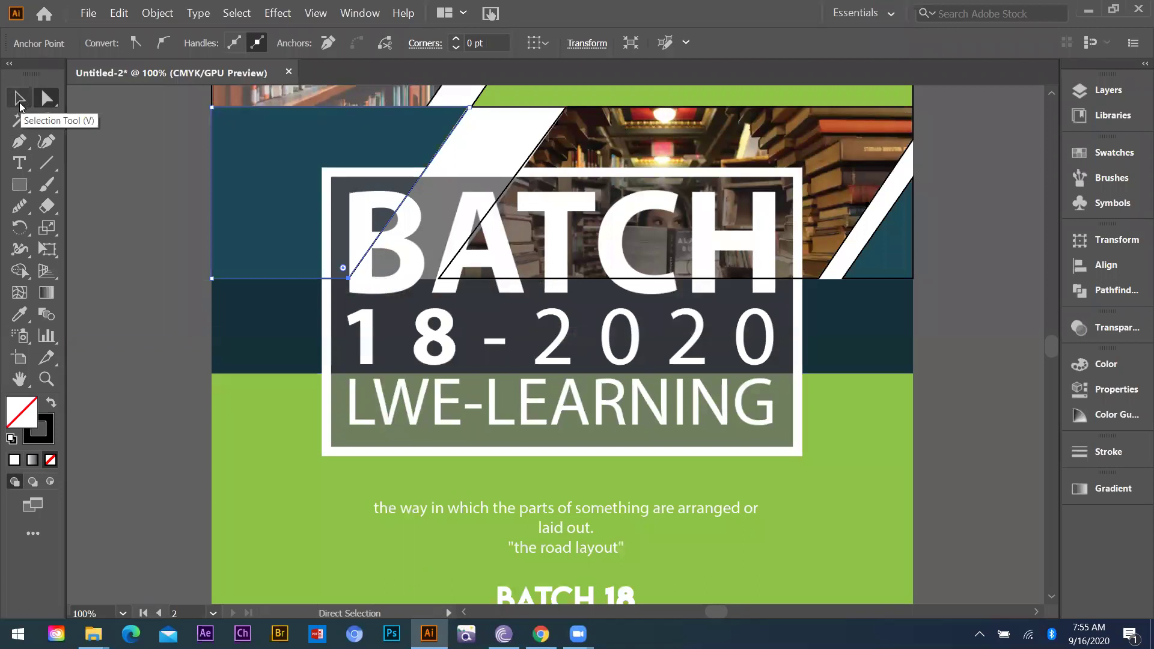
Select only the lower-left anchor point of the library photo path with the Direct Selection tool
left_click(452, 278)
left_click(439, 279)
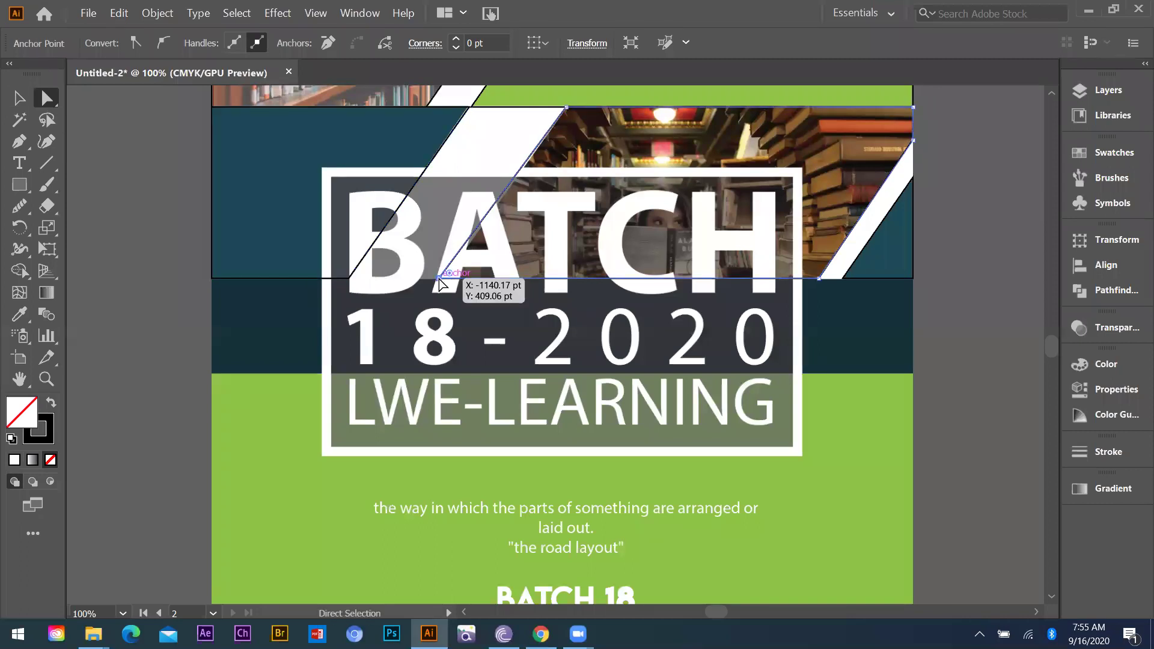
left_click(439, 279, "shift")
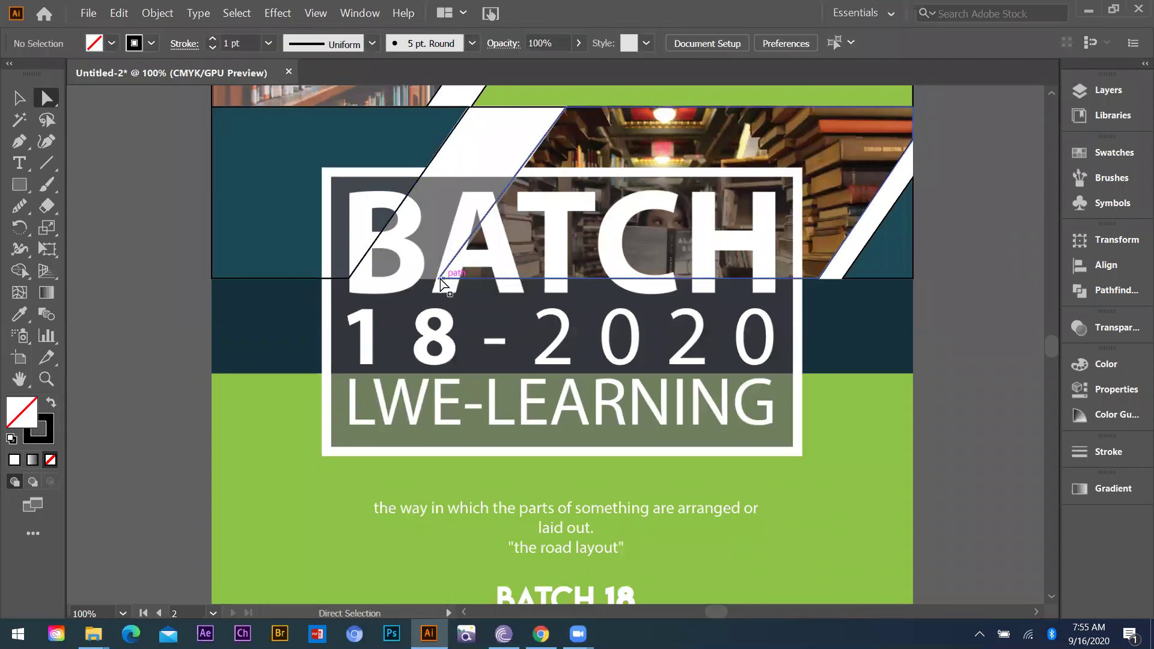
left_click(440, 280)
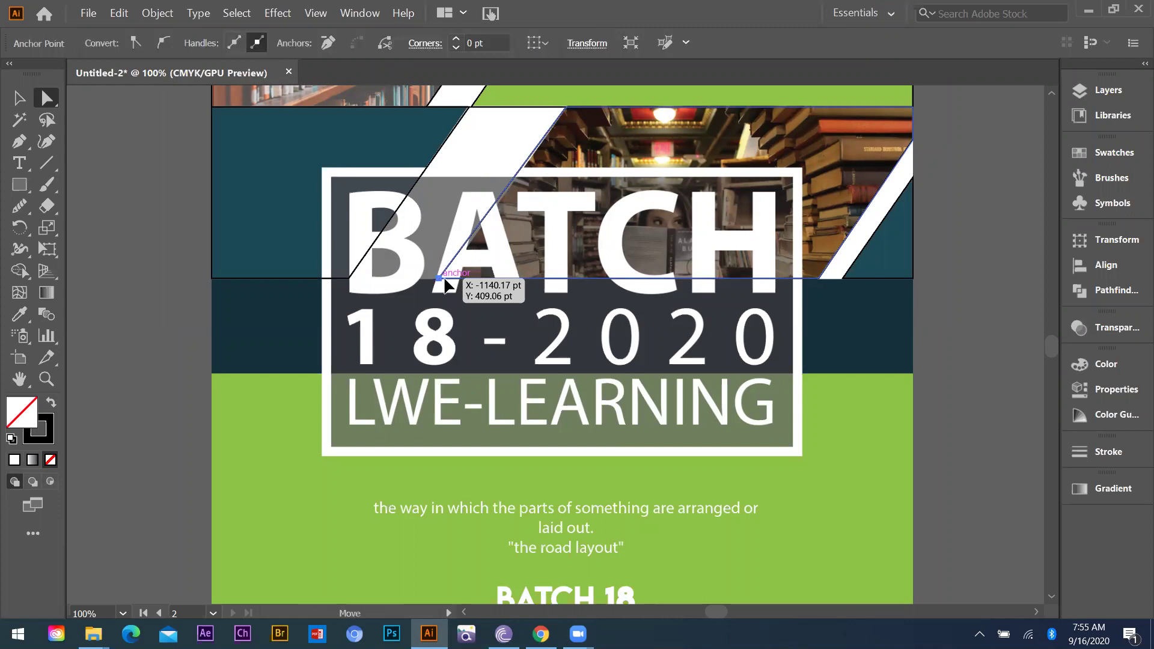
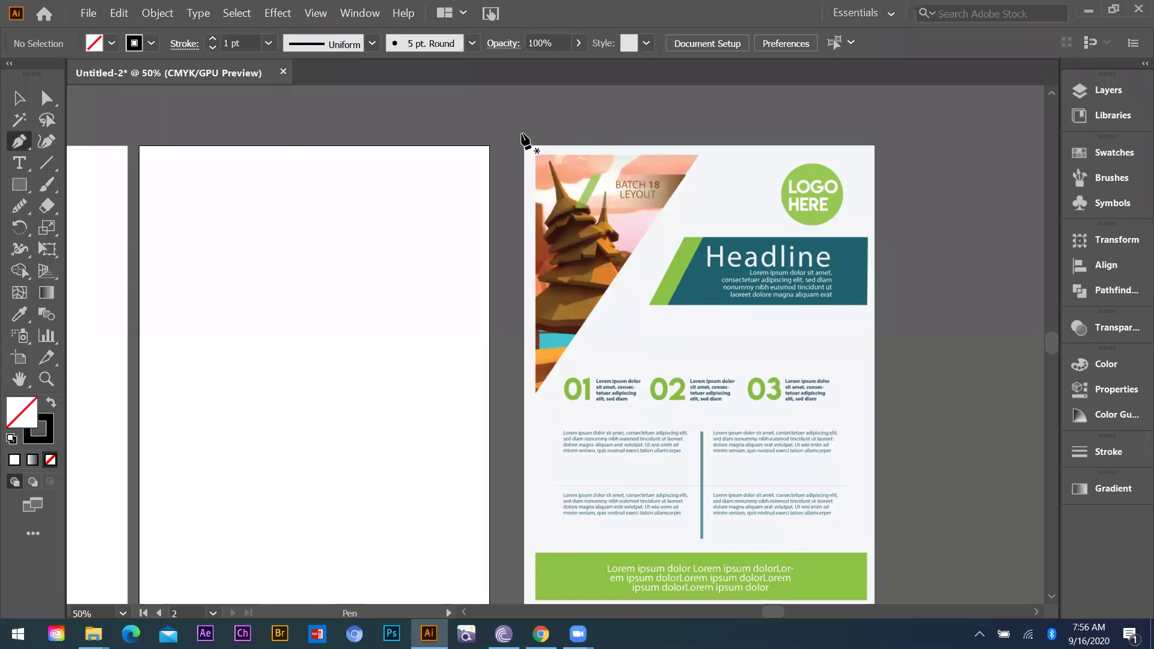
Trace the triangular pagoda photo at the upper left of the 18-02 page with a closed Pen path
key("ctrl+1")
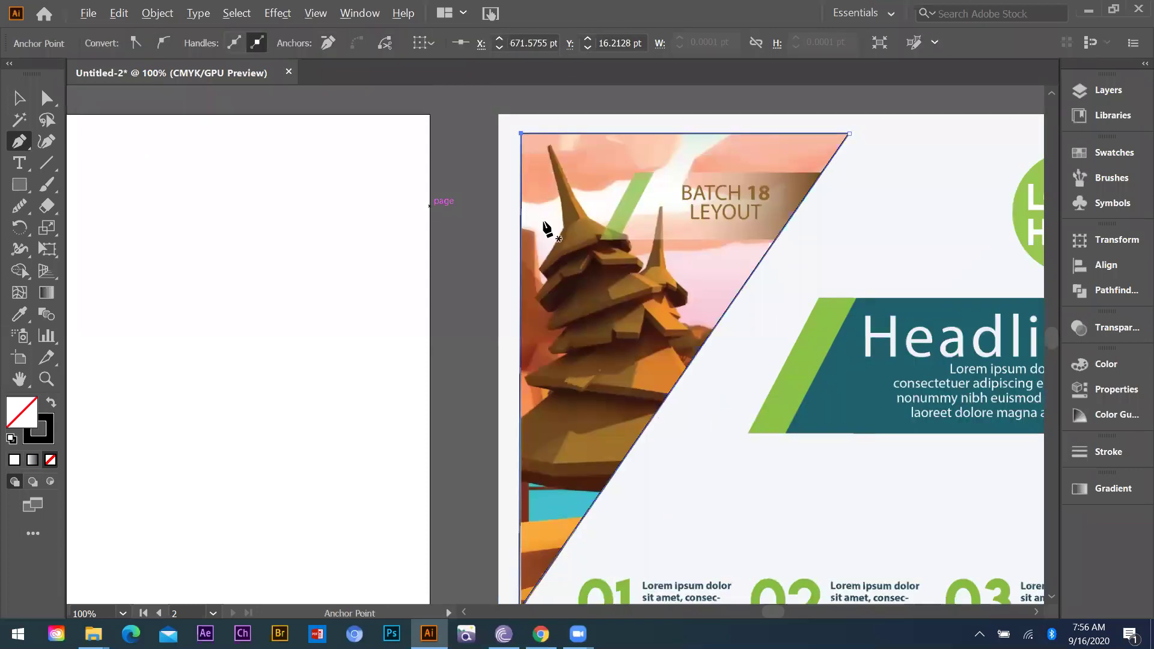
scroll(512, 221, "down", 2)
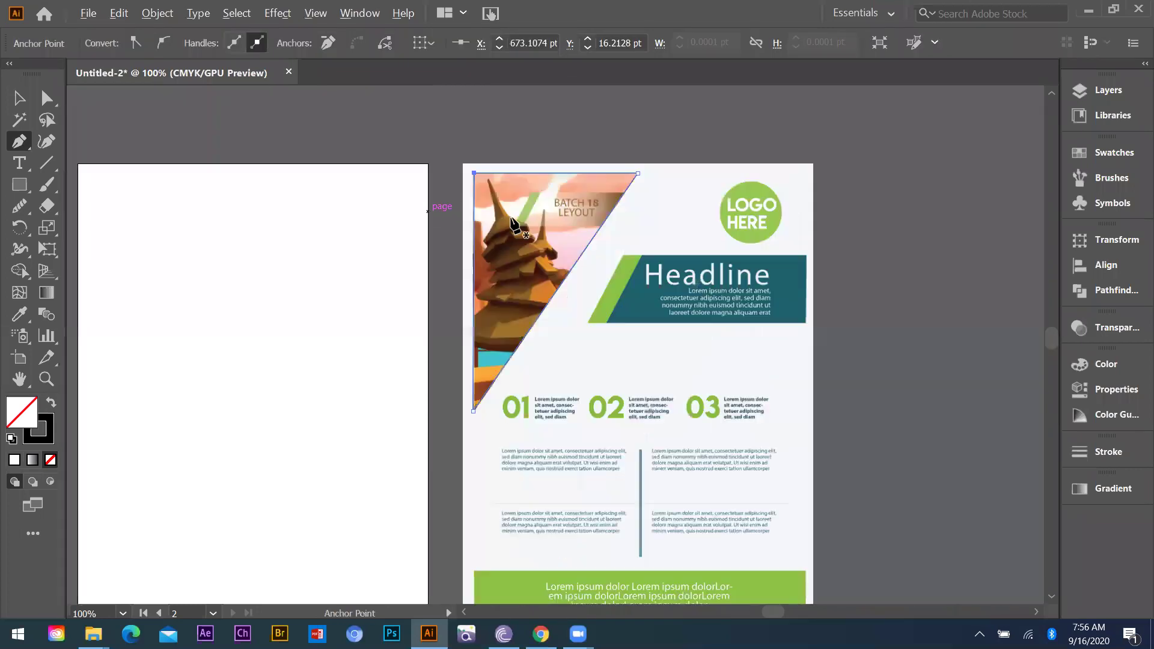
scroll(492, 132, "down", 1)
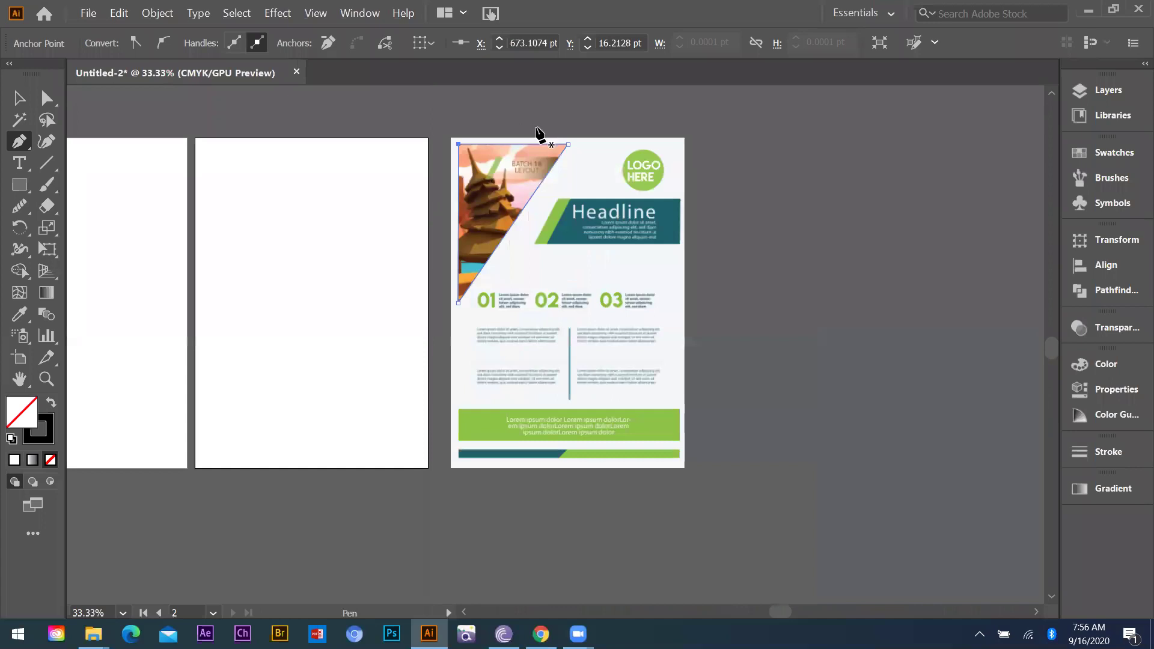
Trace the slanted Headline banner on the 18-02 page, including its green stripe, with a closed Pen path
scroll(581, 219, "up", 4)
left_click(479, 126)
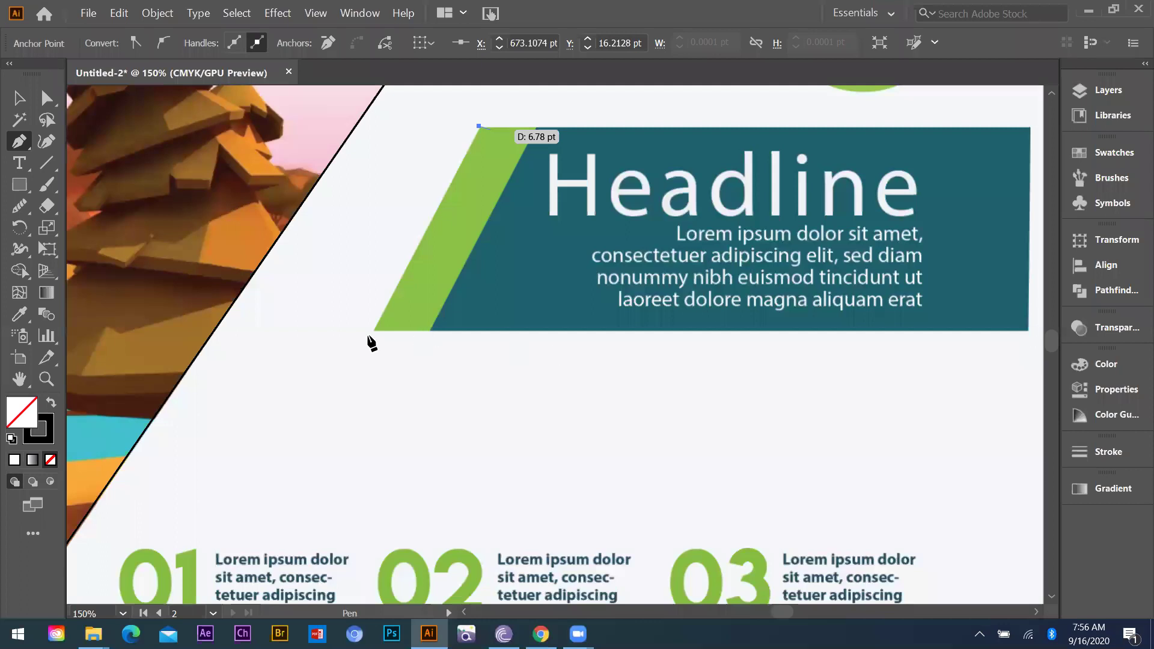
left_click(479, 127)
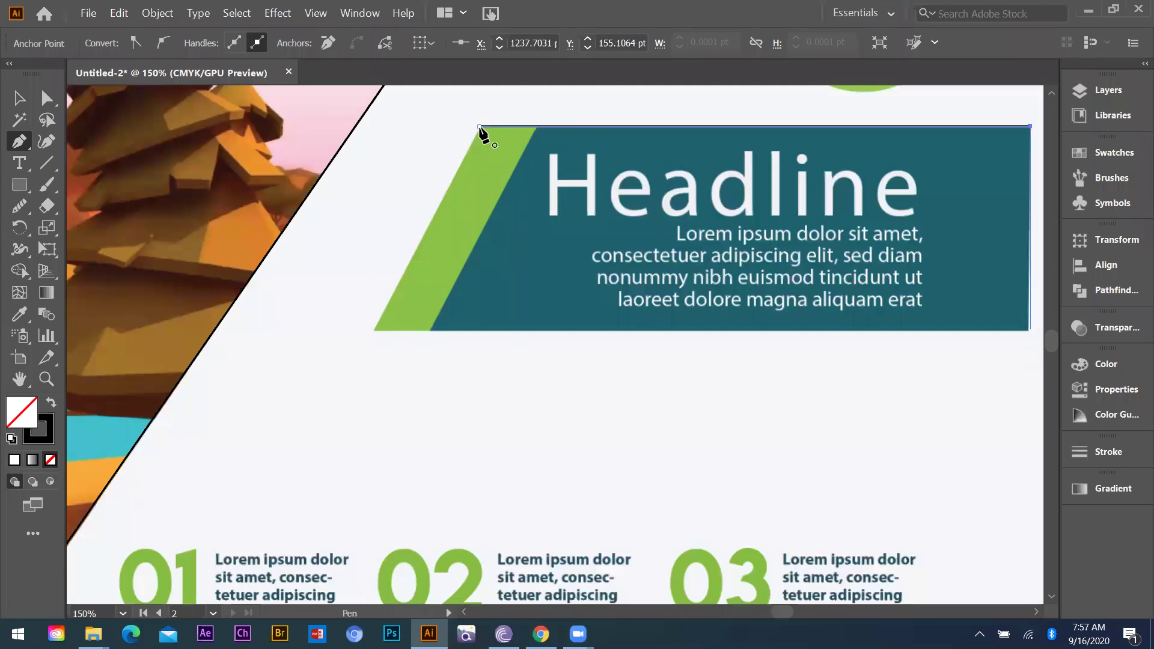
left_click(581, 308, "ctrl")
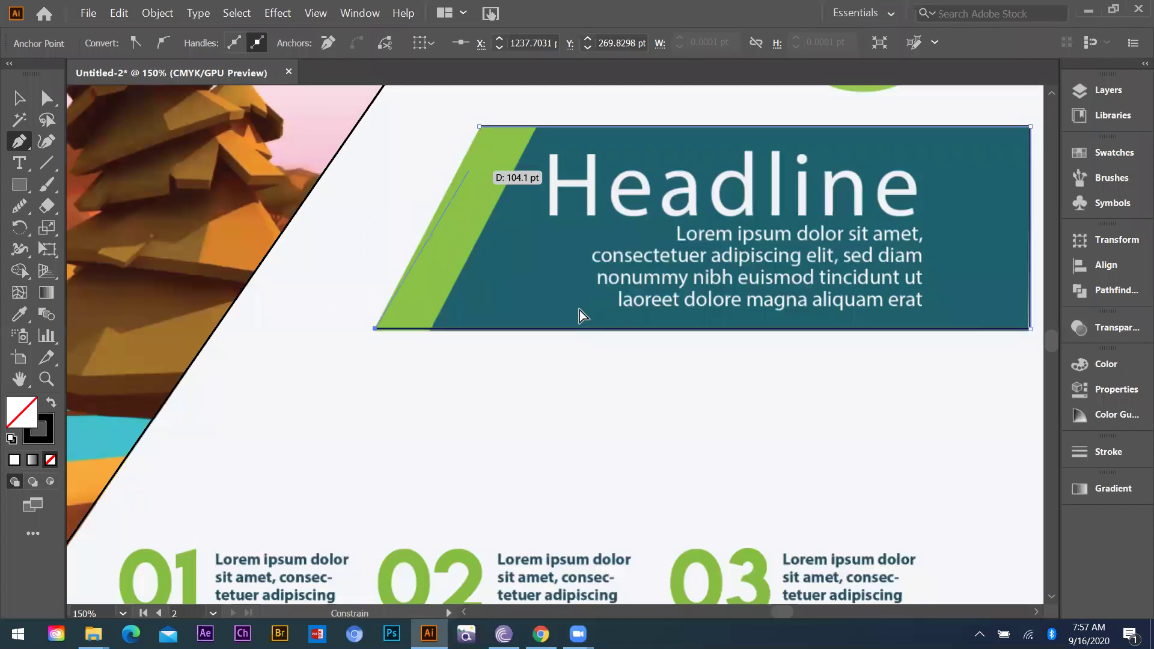
key("ctrl+minus")
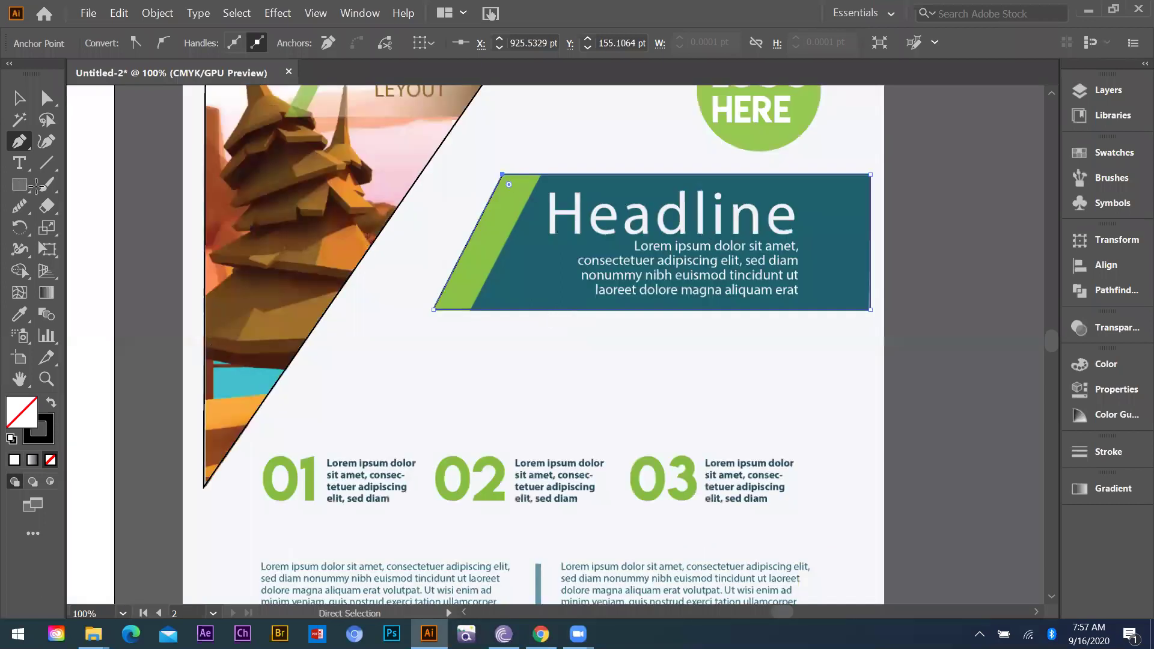
left_click(390, 155, "ctrl")
Draw a rectangle over the Headline banner and move its upper-left anchor point horizontally to match the green stripe's slanted outer edge
key("m")
left_click_drag(871, 175, 434, 309)
left_click(47, 97)
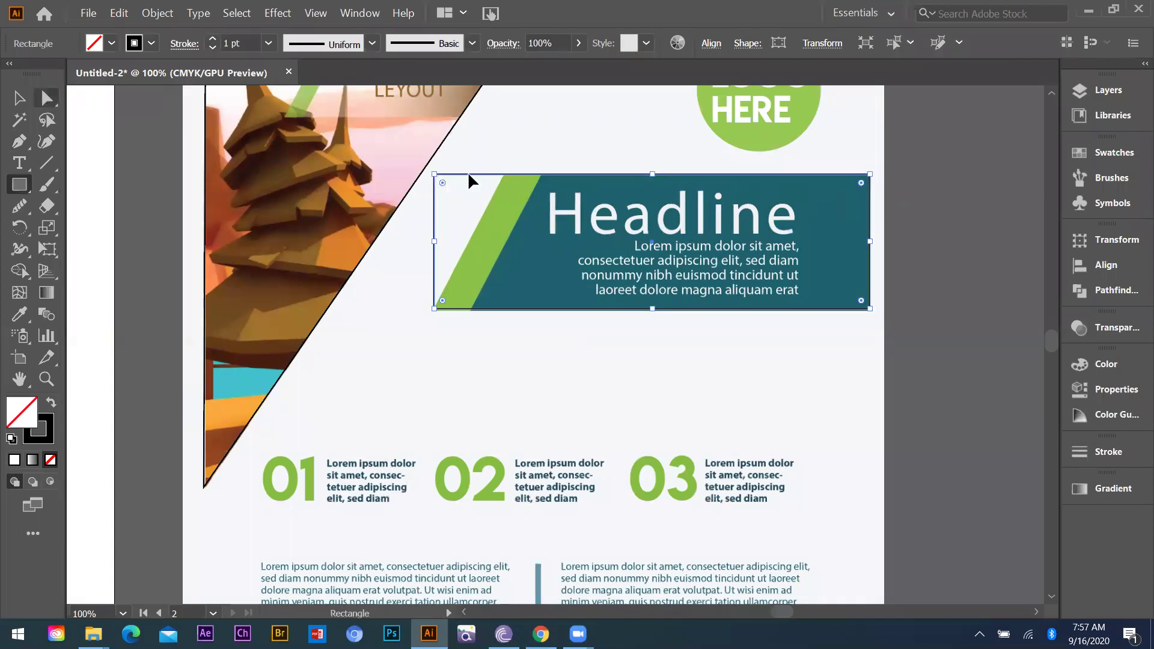
left_click(434, 175)
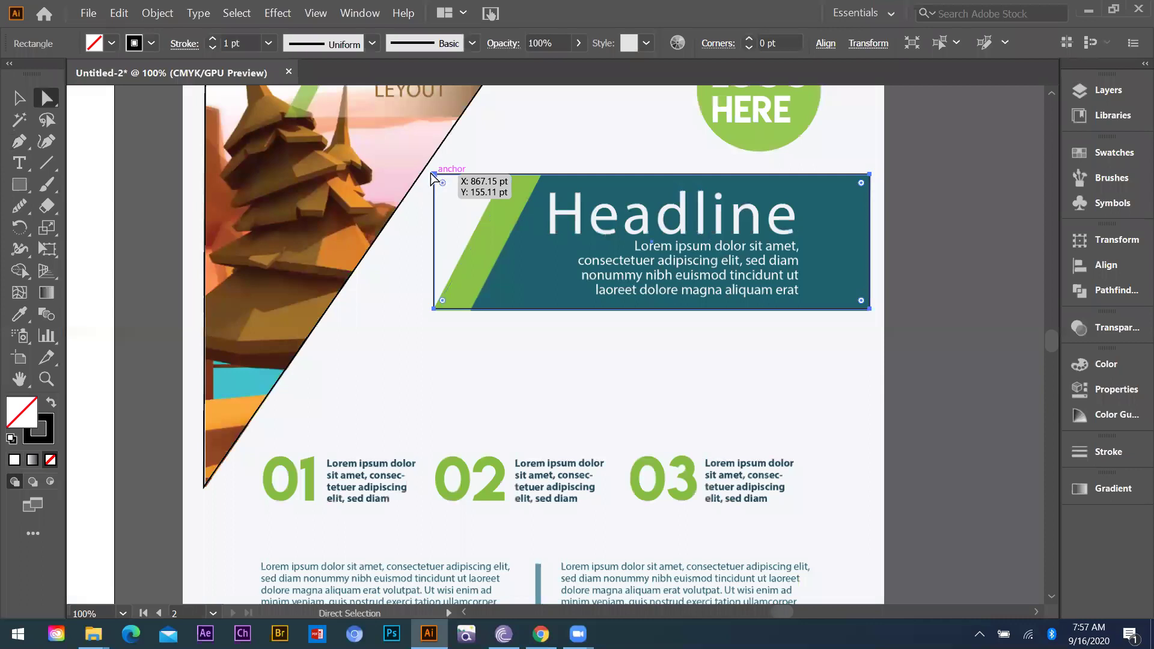
key("ctrl+z")
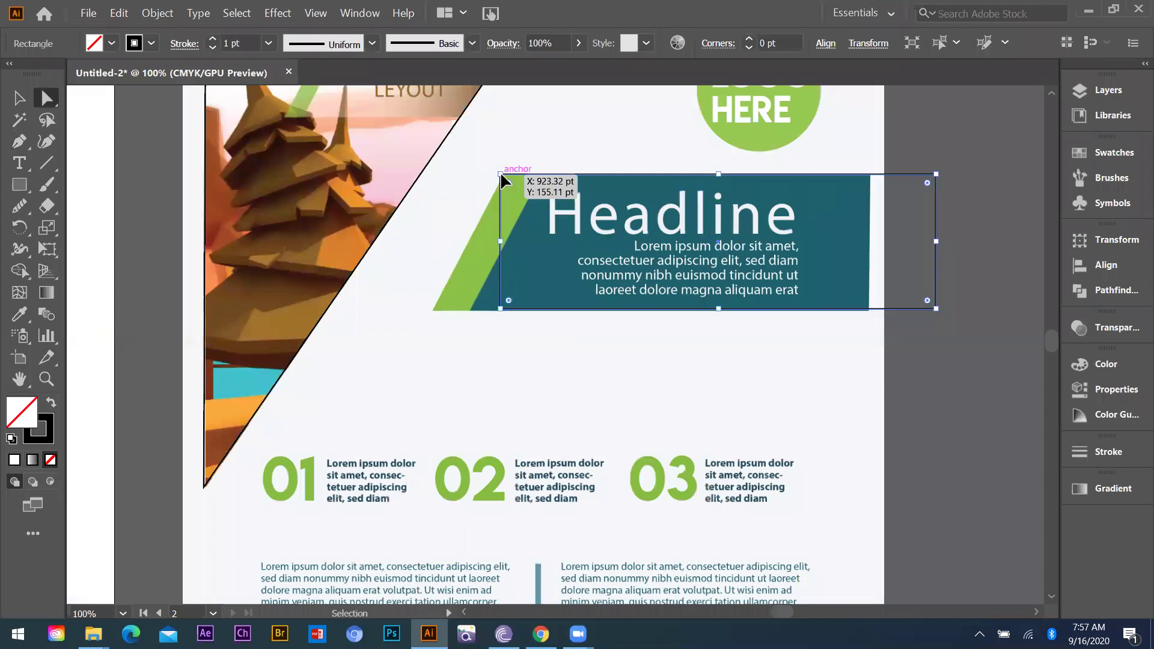
key("ctrl+z")
left_click_drag(501, 171, 504, 174)
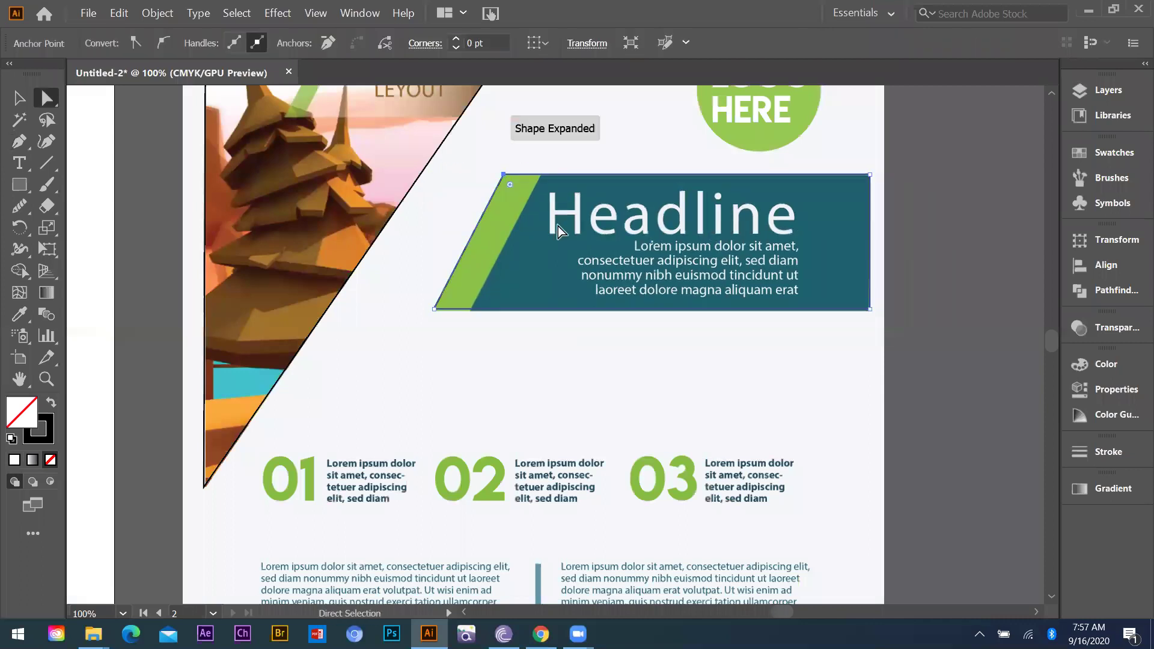
left_click(647, 160)
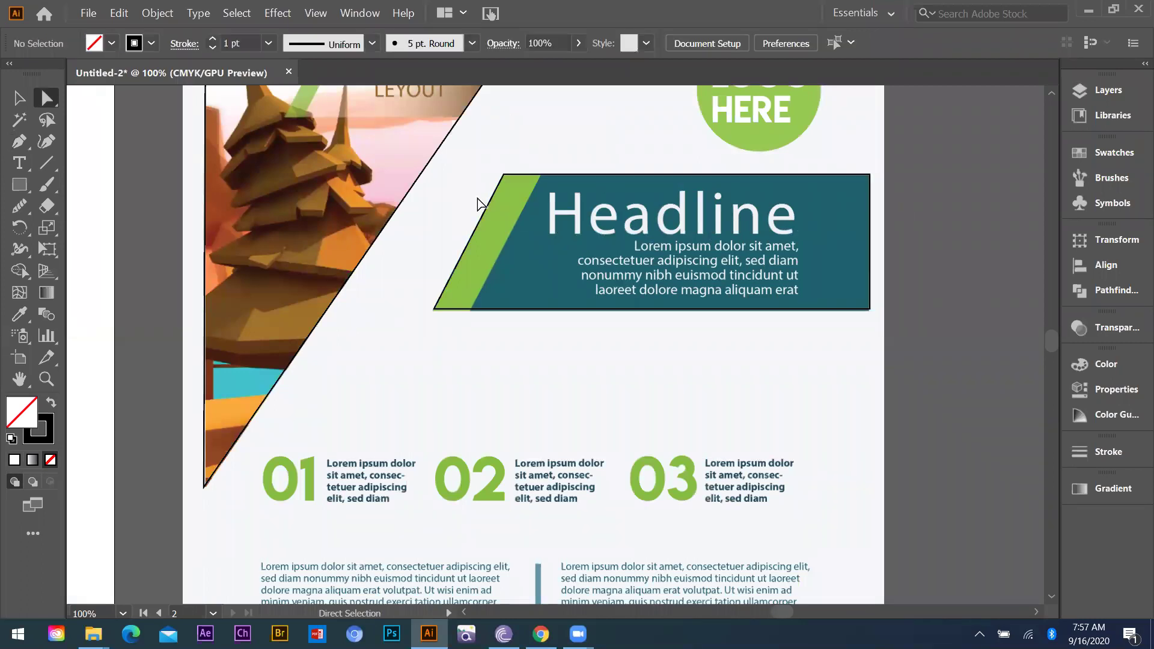
Duplicate the slanted banner outline and fit the copy to the teal panel beside the green stripe
left_click(486, 215)
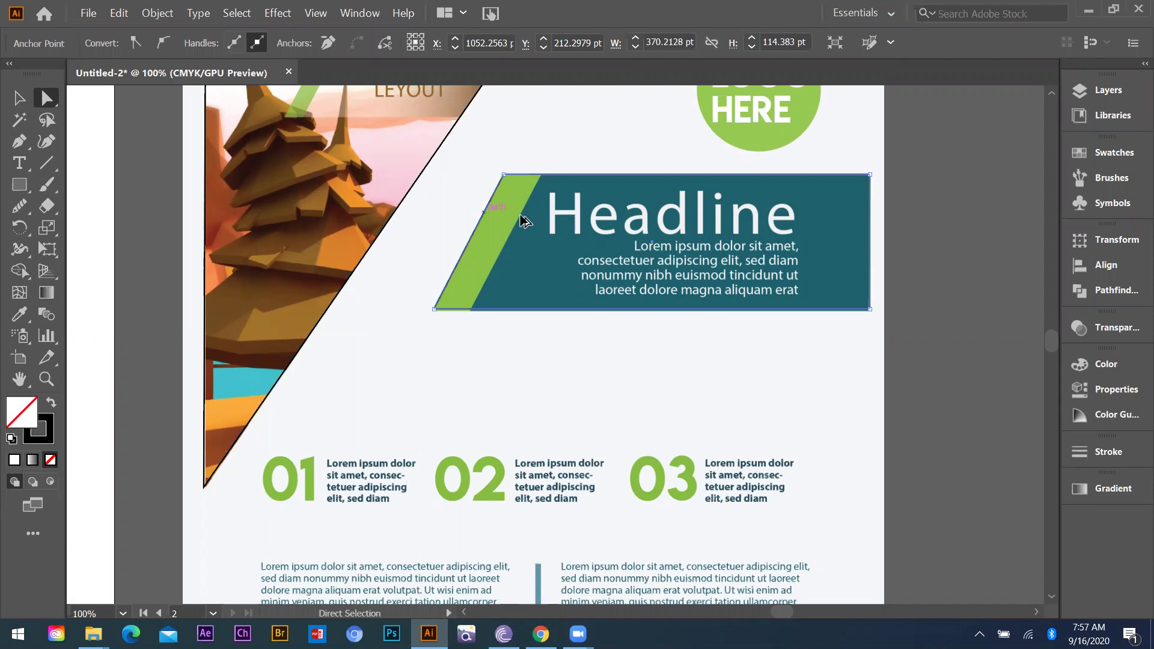
left_click_drag(873, 239, 909, 241)
key("v")
left_click(948, 236)
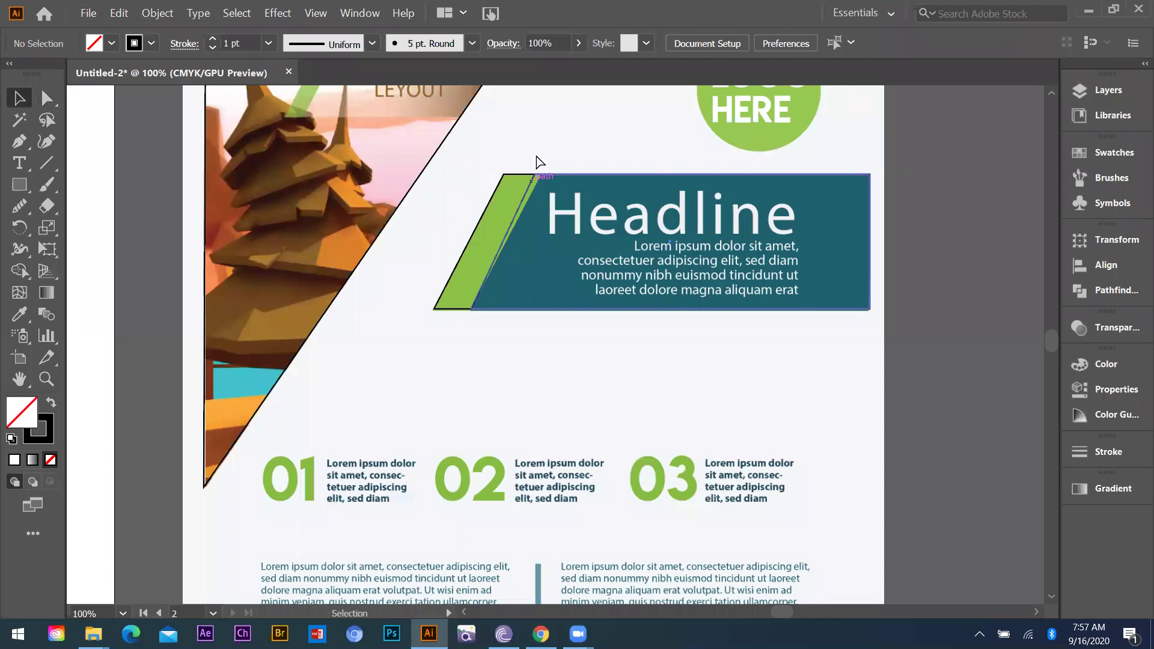
Shift the upper-left anchor point of the teal panel outline about 4.4 pt right to meet the stripe's inner edge
left_click(534, 175)
scroll(534, 175, "up", 1)
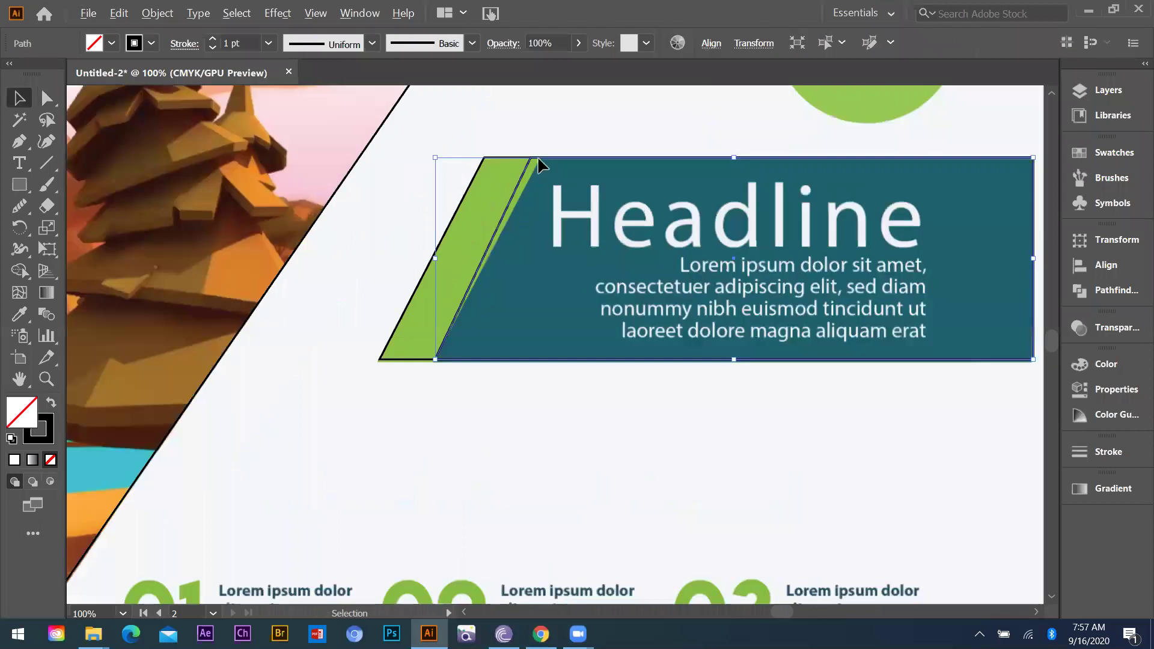
key("a")
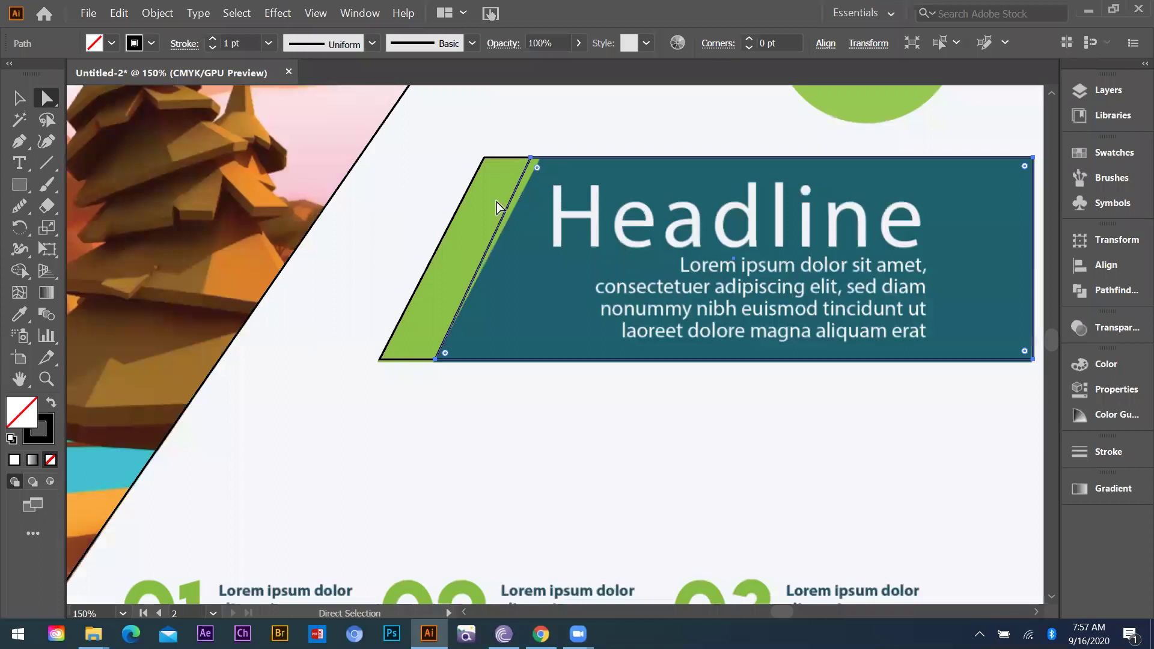
left_click_drag(531, 158, 539, 158)
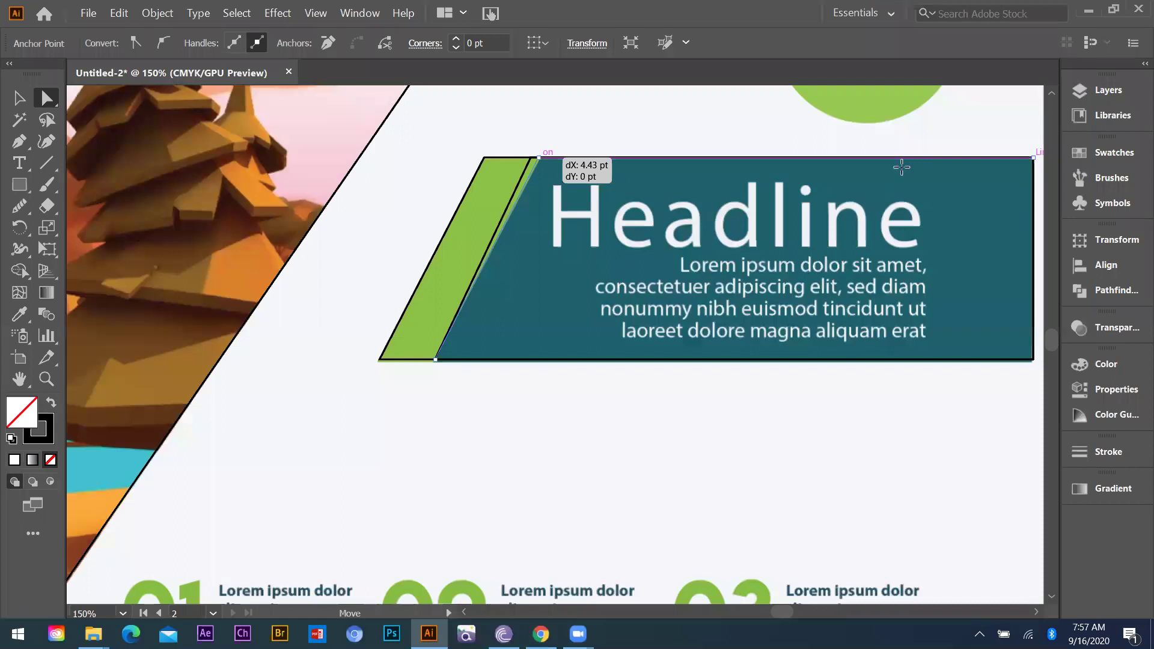
left_click(848, 150)
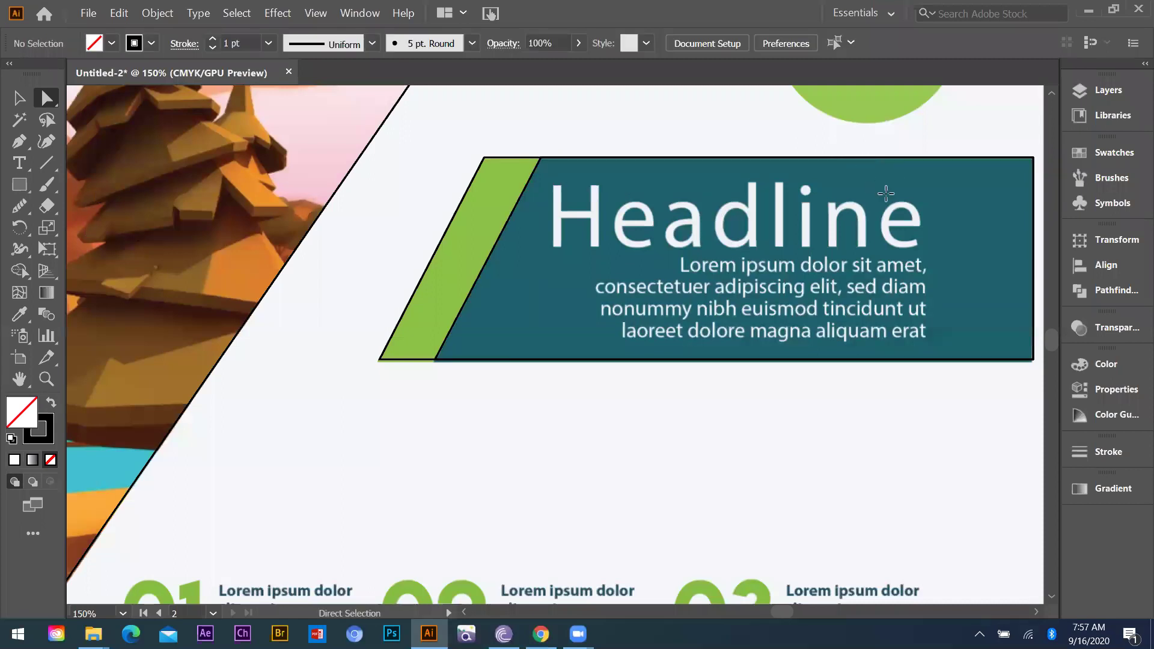
Trace the green LOGO HERE badge with a circle about 101 pt in diameter
scroll(884, 188, "down", 1, "alt")
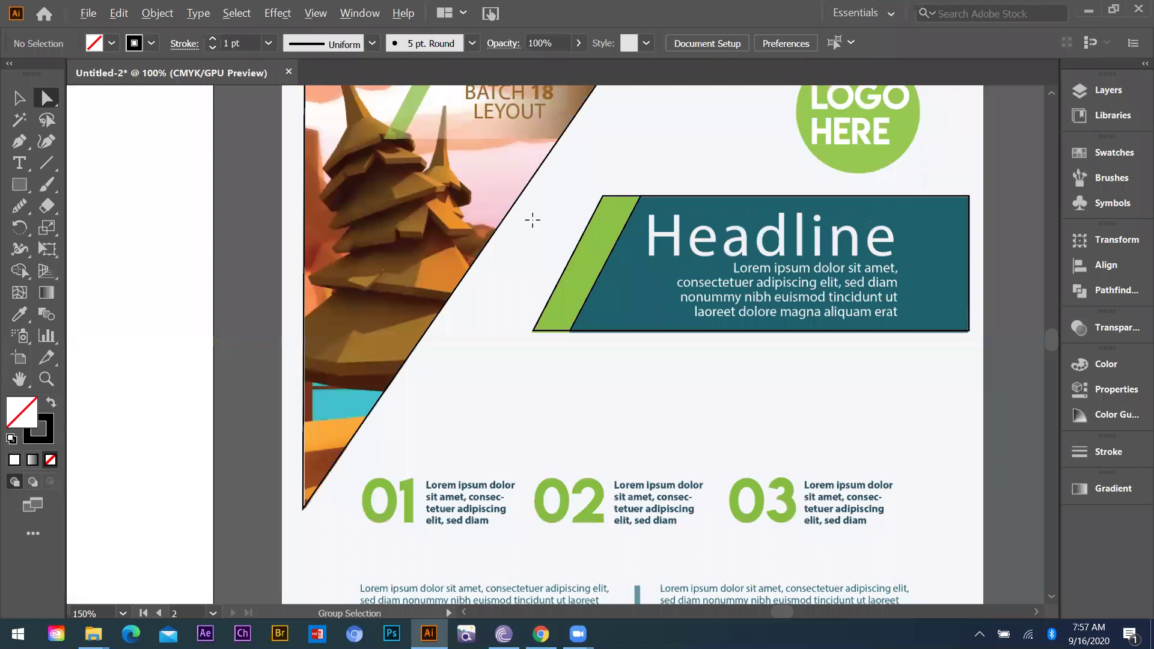
scroll(673, 335, "down", 1, "alt")
key("l")
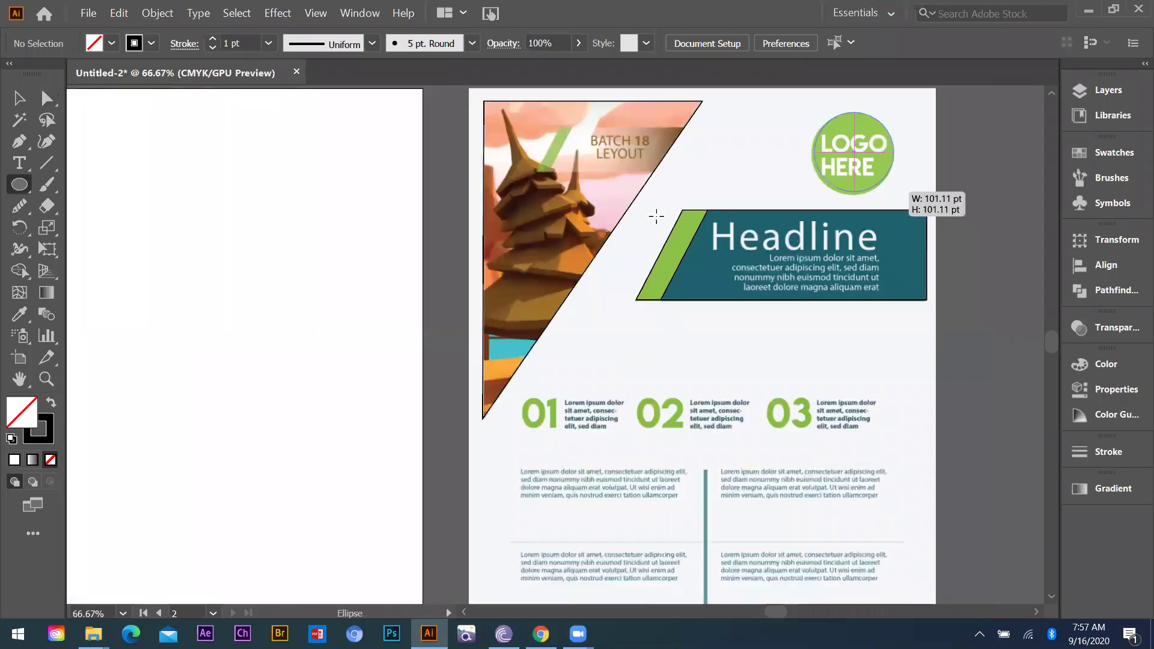
Trace the vertical teal divider between the two columns of body text with a narrow rectangle
scroll(657, 216, "down", 1, "alt")
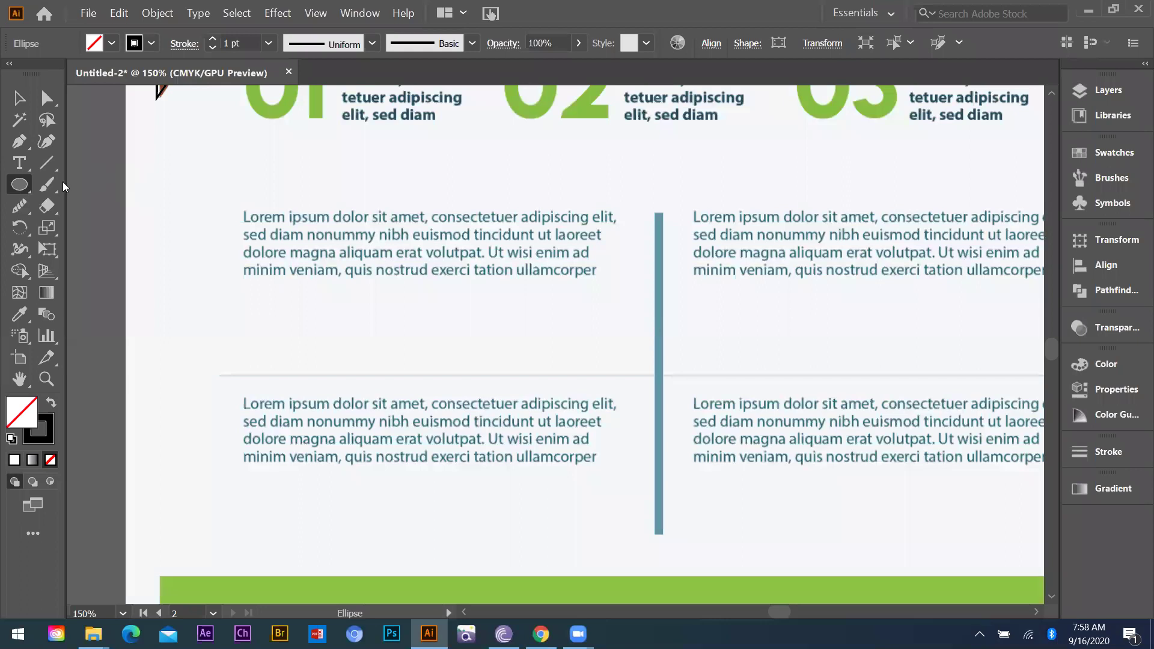
scroll(653, 110, "down", 3)
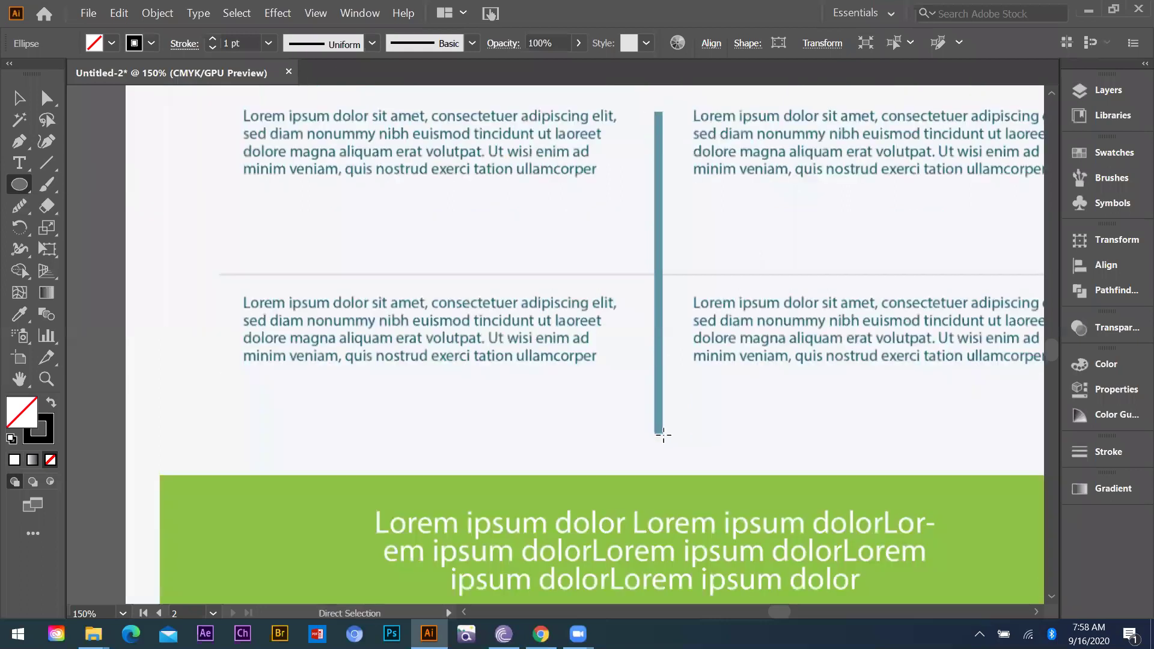
key("m")
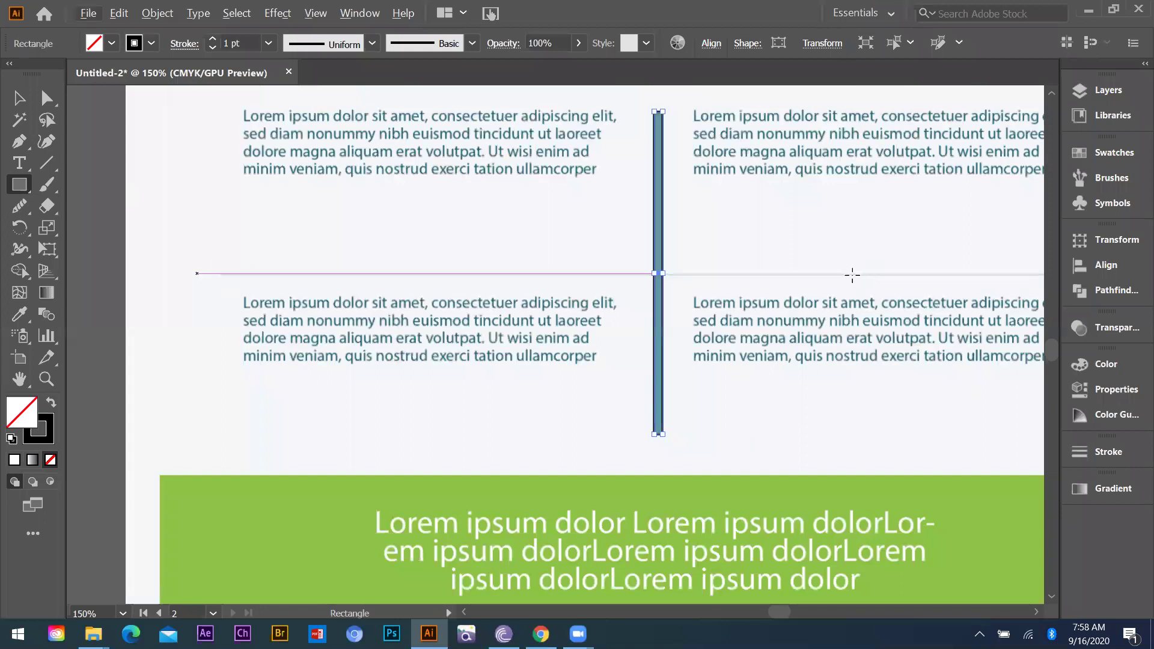
Trace the thin horizontal divider between the upper and lower body text blocks, spanning its full width
left_click_drag(863, 274, 875, 274)
key("ctrl+minus")
key("ctrl+minus")
key("ctrl+z")
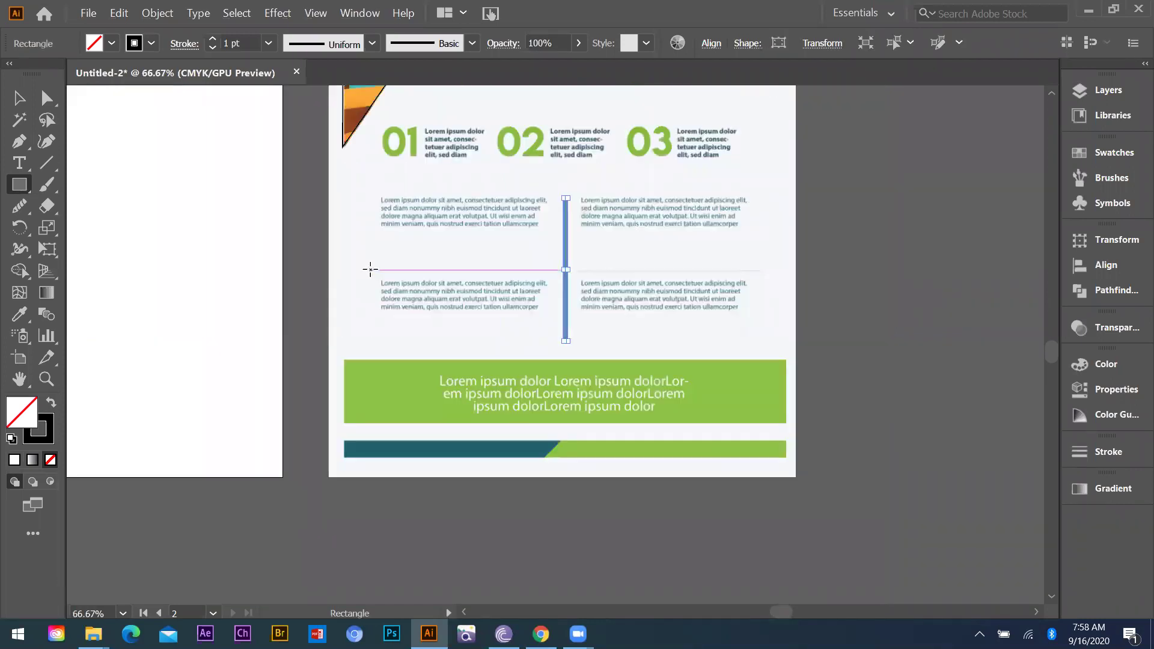
left_click_drag(766, 269, 760, 270)
left_click(19, 98)
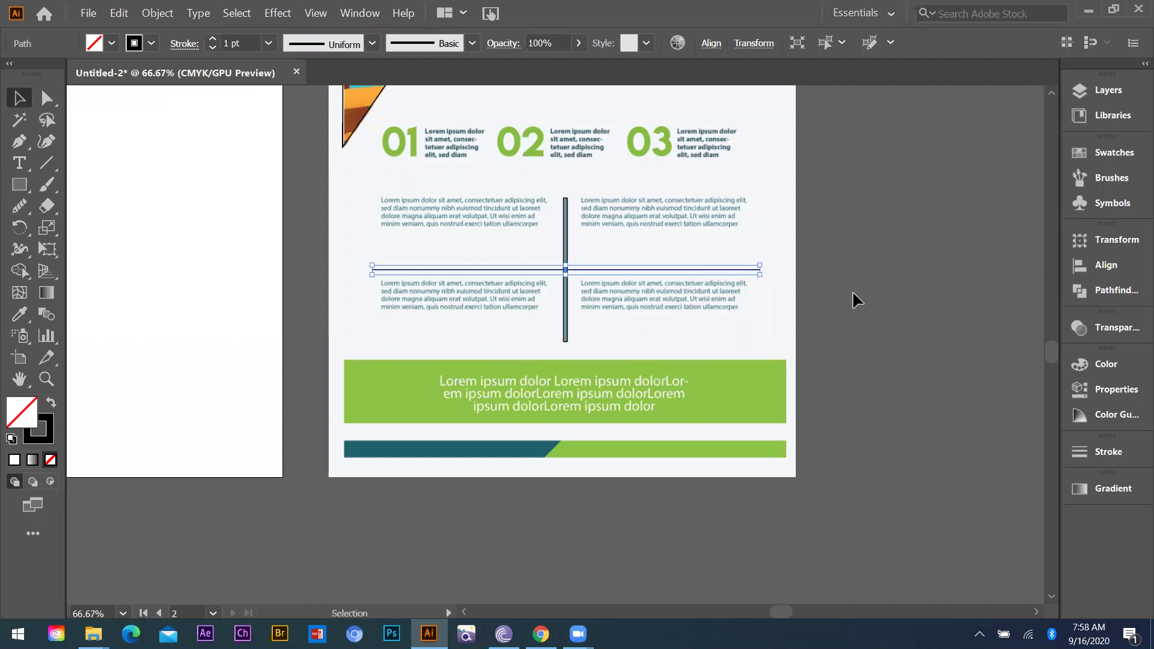
Trace the green text box with a rectangle about 565 by 83 pt, and the two-tone footer strip with another rectangle
left_click(21, 189)
key("ctrl+shift+a")
scroll(301, 334, "down", 1)
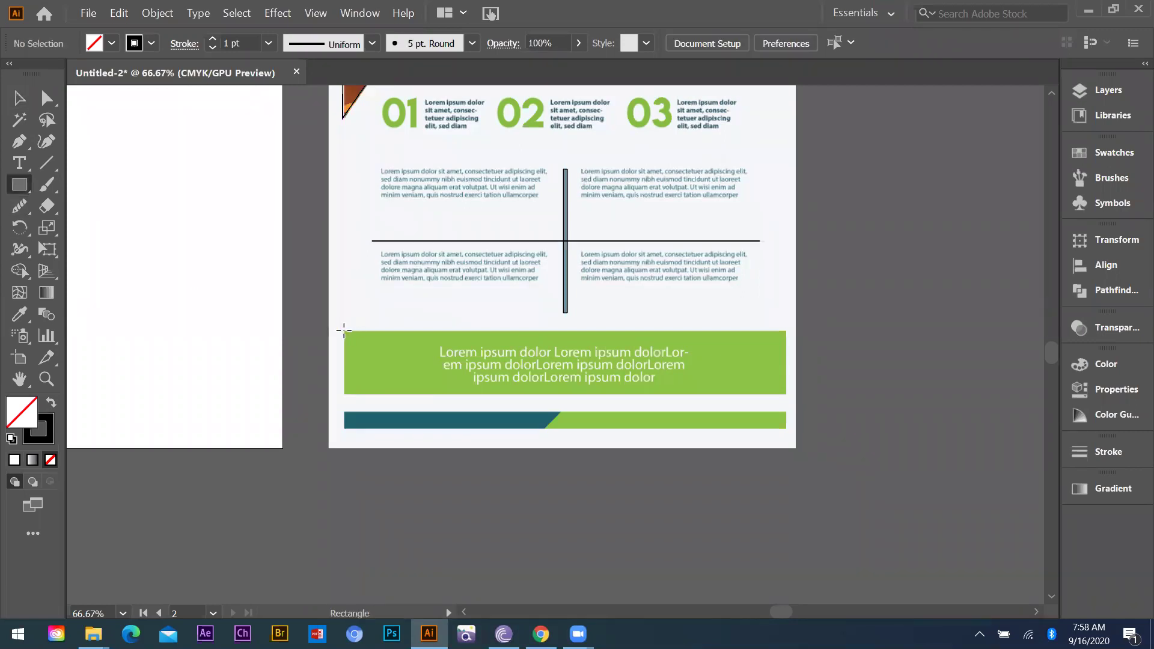
left_click_drag(736, 434, 784, 395)
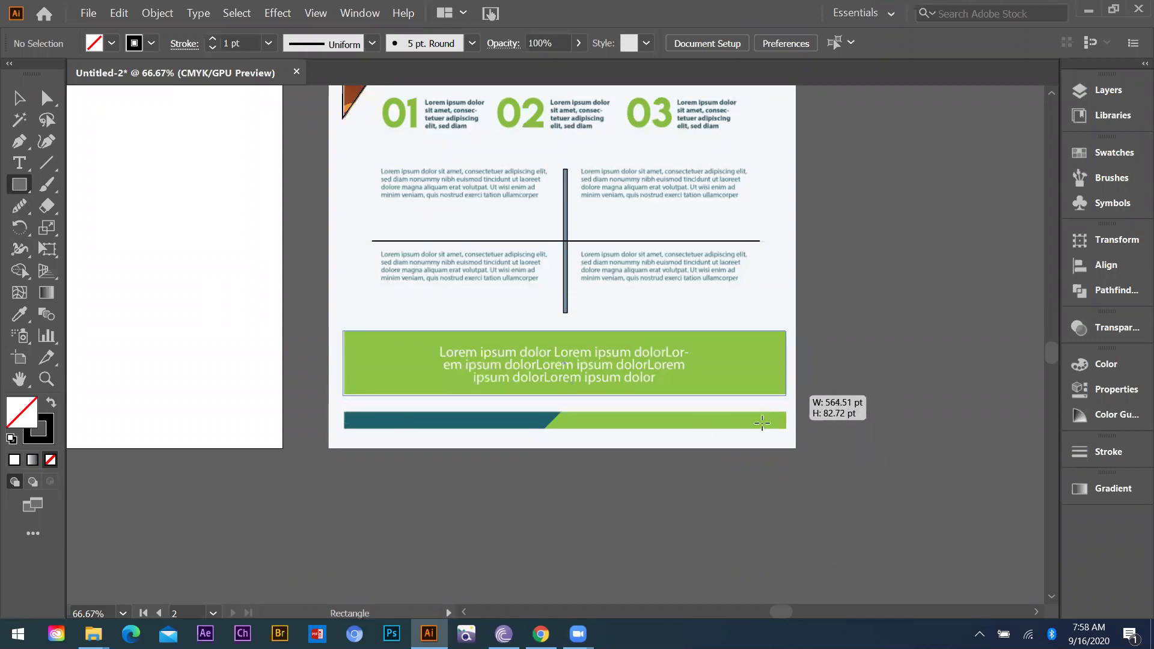
left_click_drag(788, 425, 785, 428)
scroll(413, 337, "down", 1)
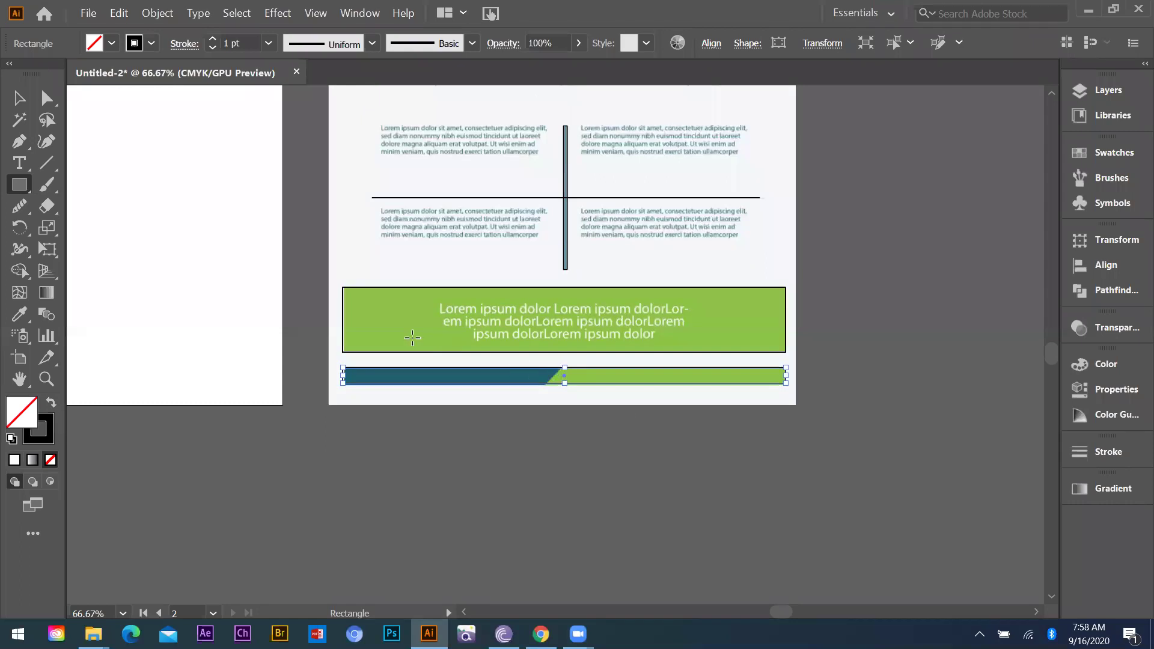
Duplicate the footer strip outline in place and move the copy's left anchor points to the slanted boundary of the green section
key("ctrl+plus")
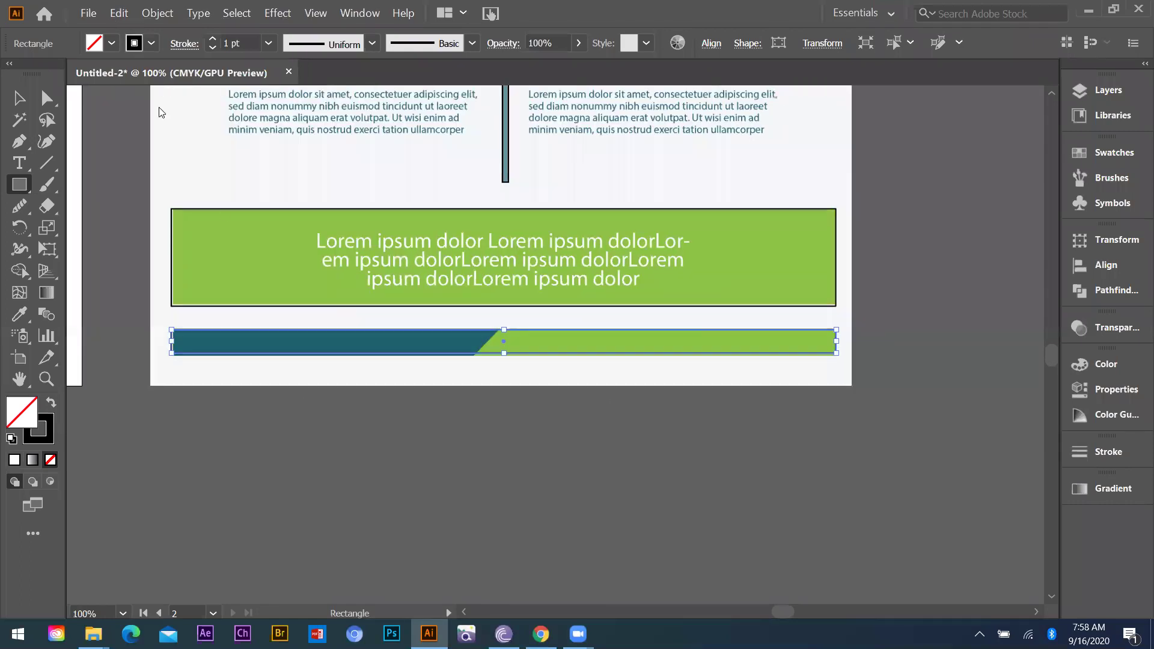
key("alt+e")
key("c")
key("Escape")
key("a")
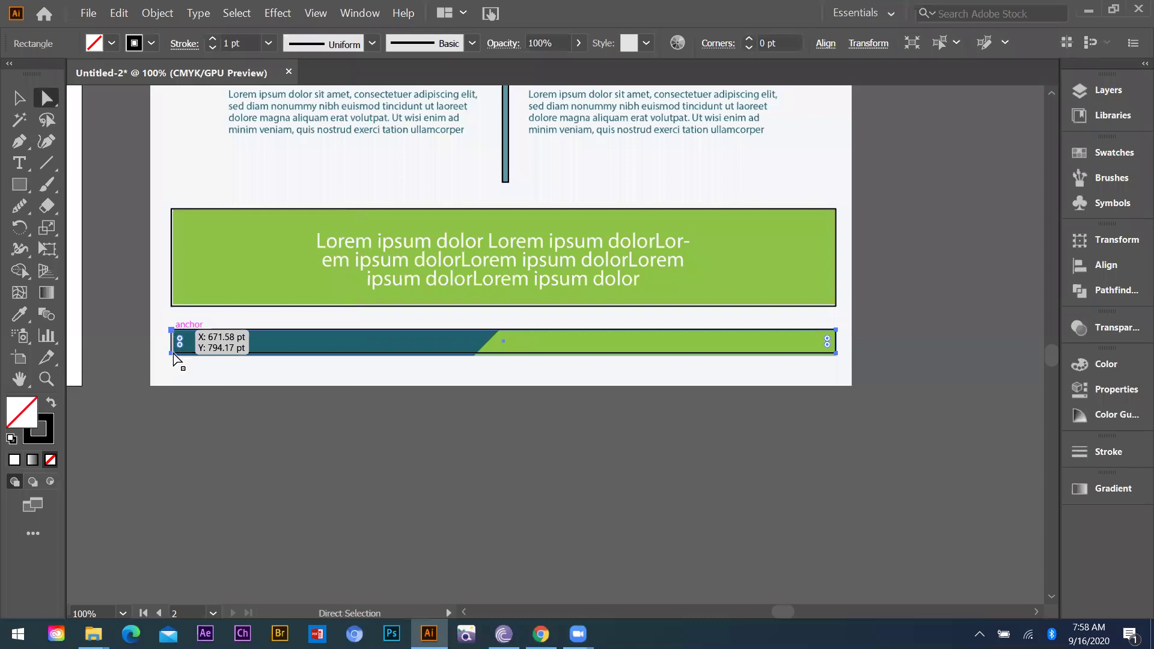
left_click_drag(174, 355, 475, 352)
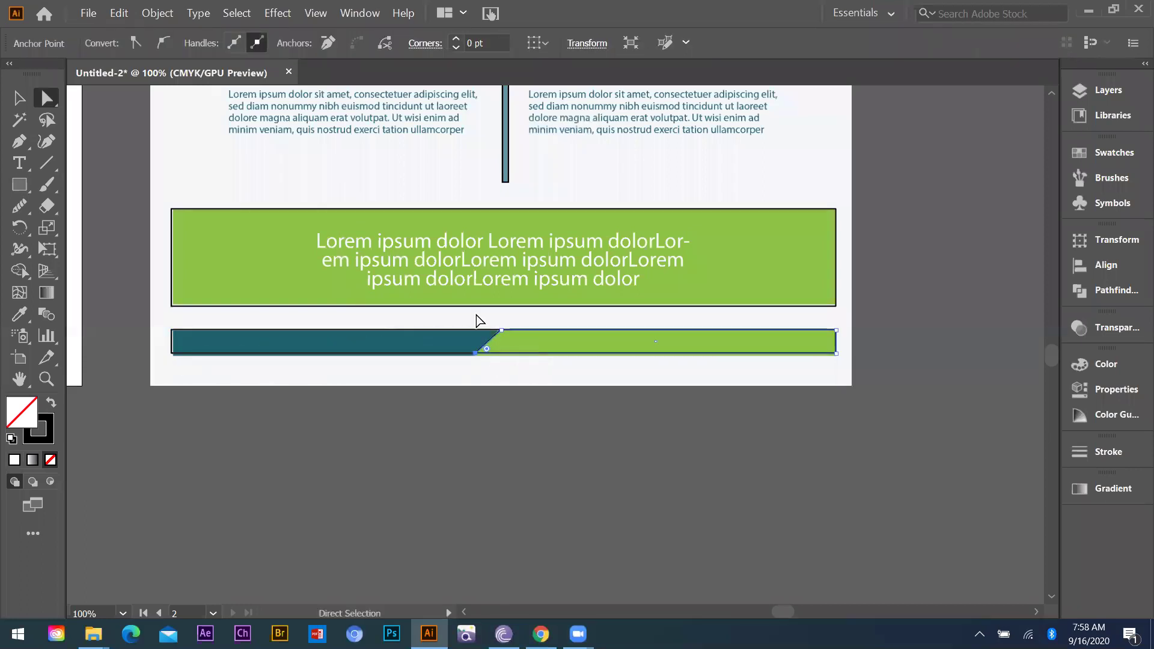
scroll(487, 310, "up", 1)
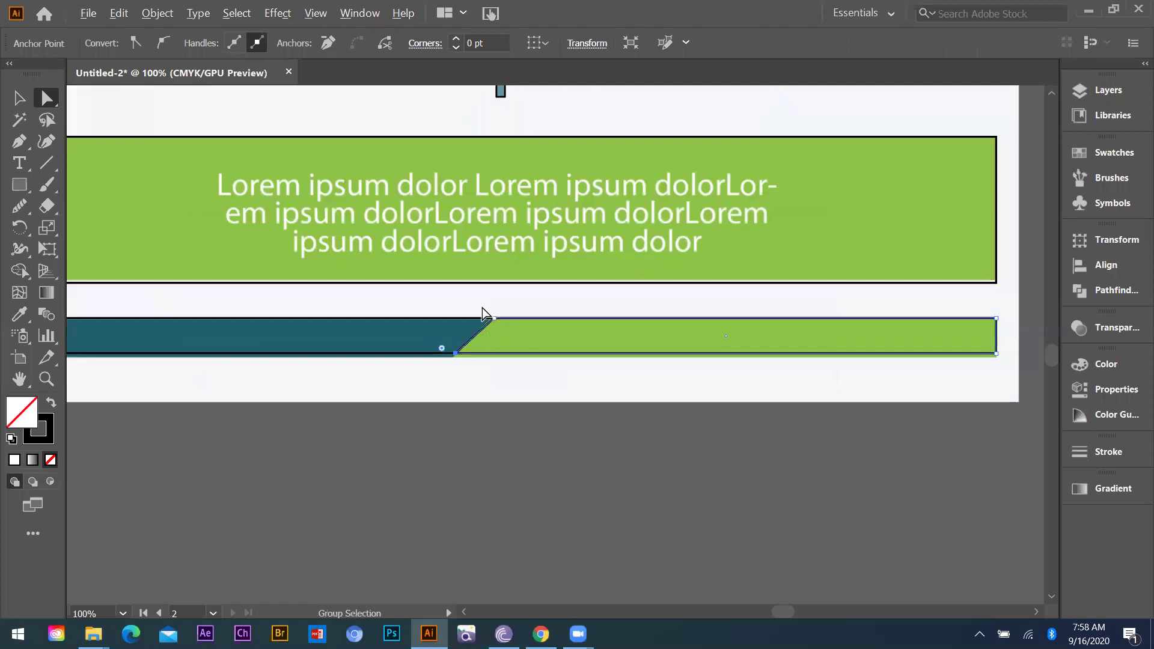
scroll(485, 313, "up", 1)
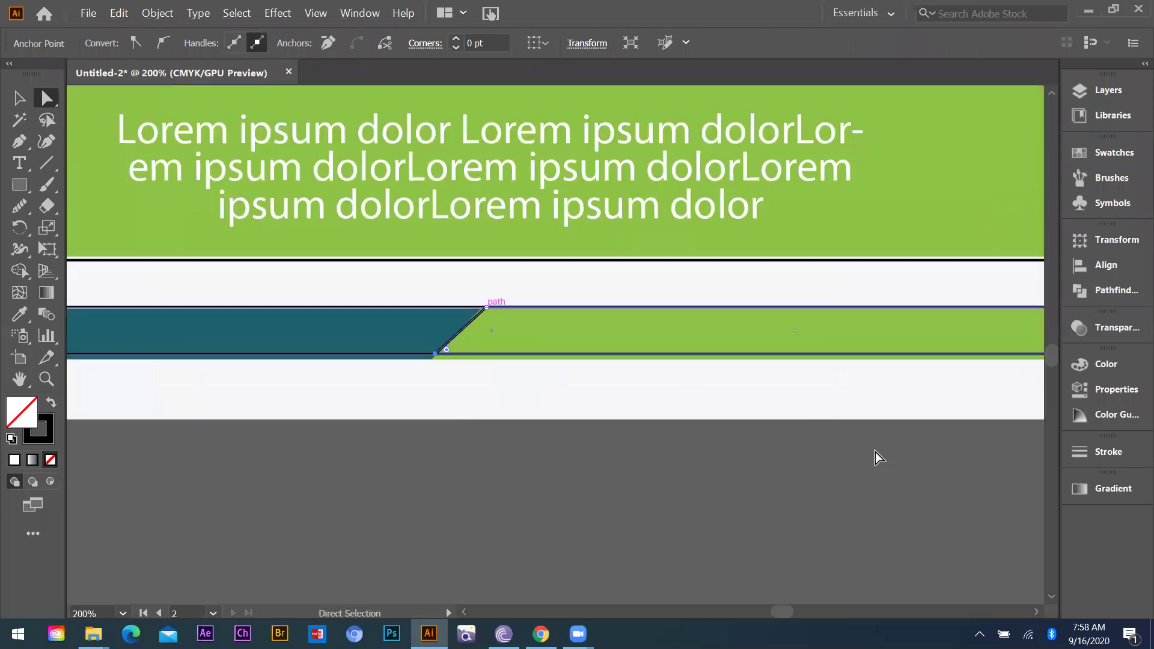
left_click(746, 328)
scroll(747, 328, "down", 2)
scroll(79, 153, "down", 1)
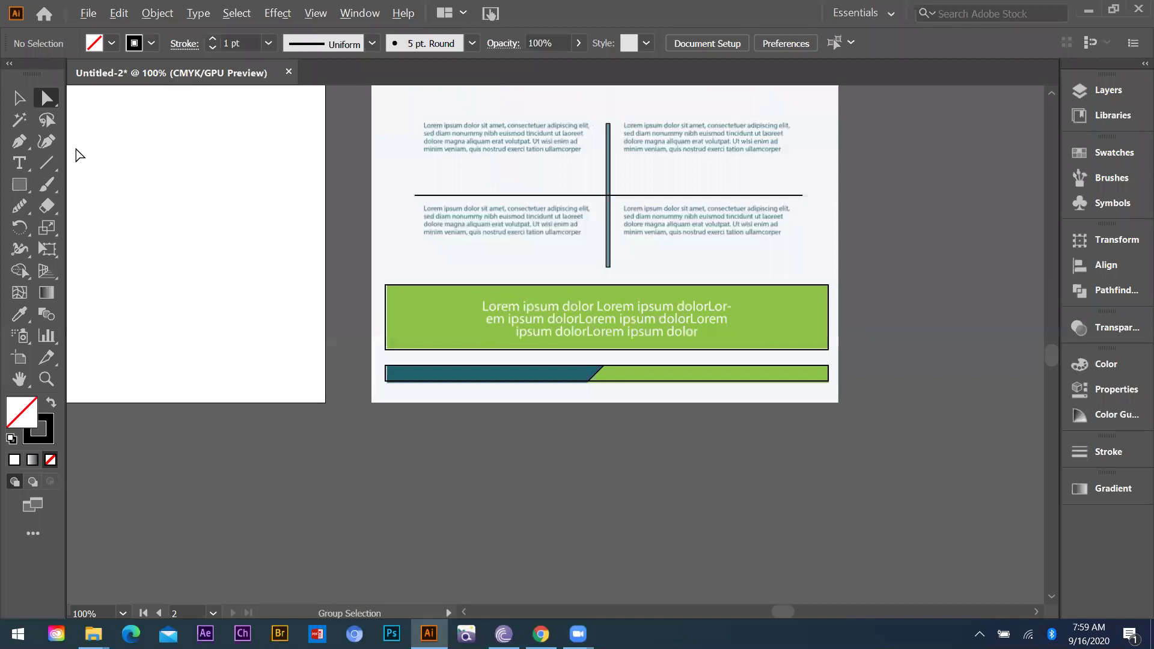
Copy all traced outlines from the 18-01 cover reference onto the first blank artboard, aligned with its edges
scroll(74, 157, "down", 3)
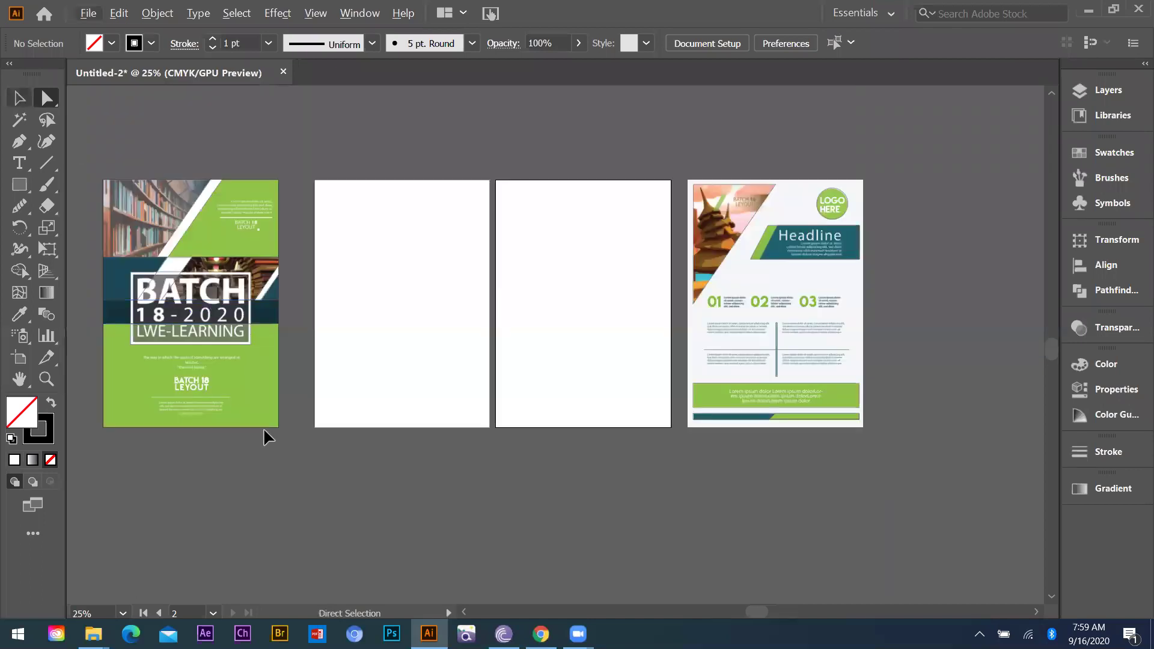
key("v")
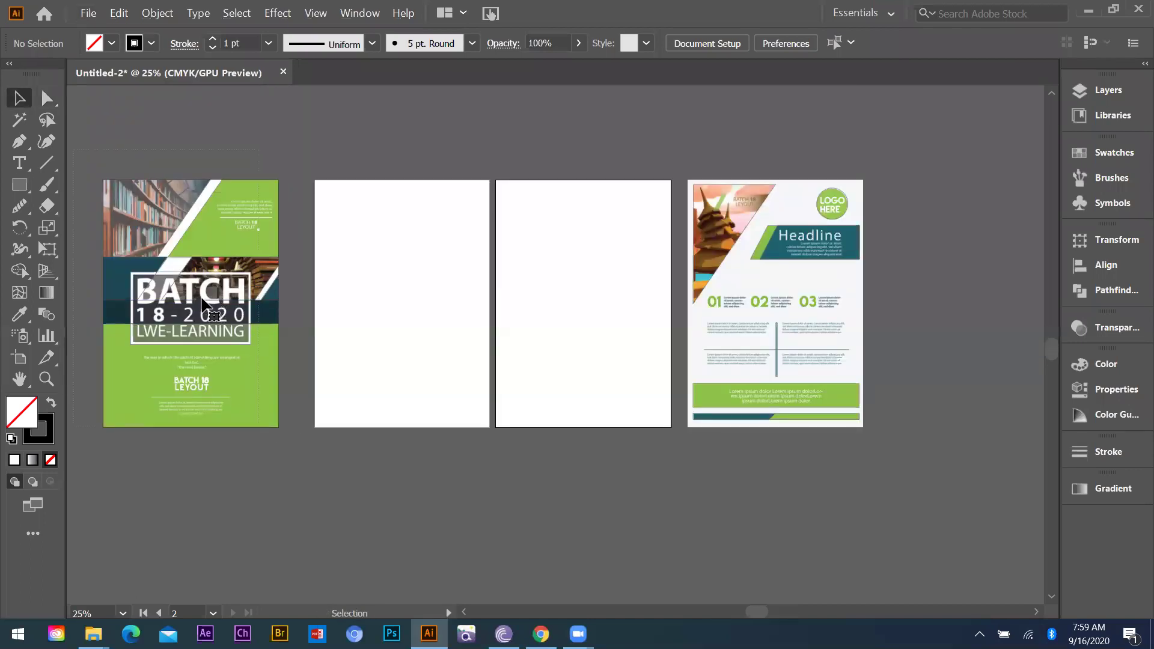
left_click_drag(204, 304, 414, 325)
left_click_drag(721, 184, 721, 184)
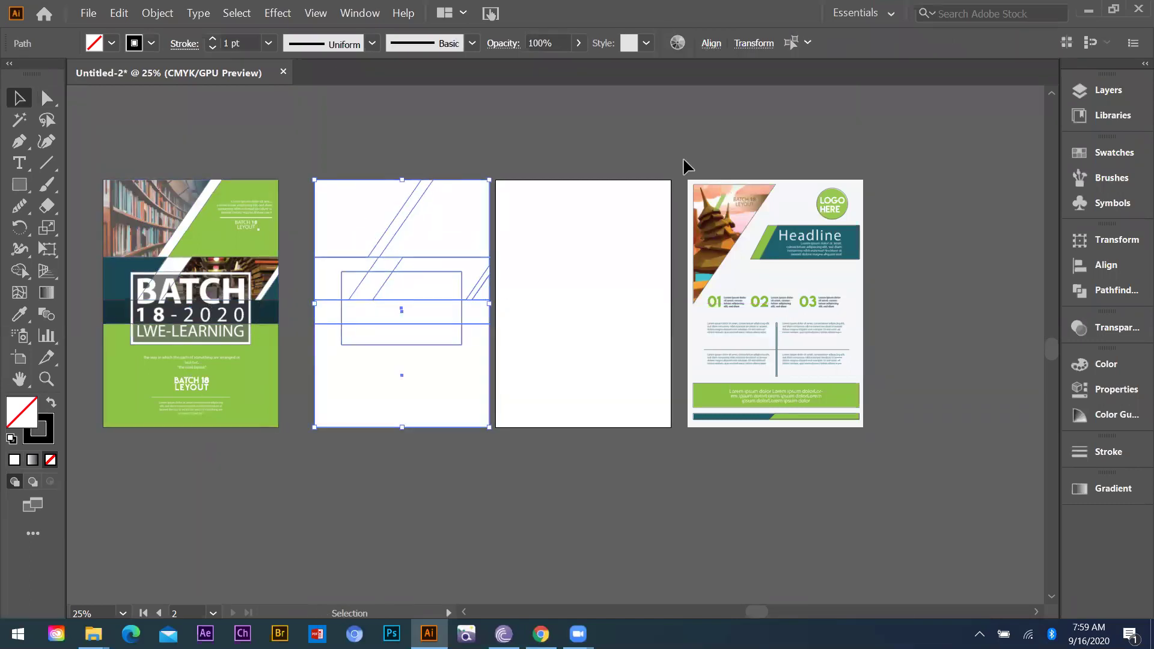
Copy all traced outlines from the 18-02 reference onto the second blank artboard, keeping them level with the original
left_click(907, 449)
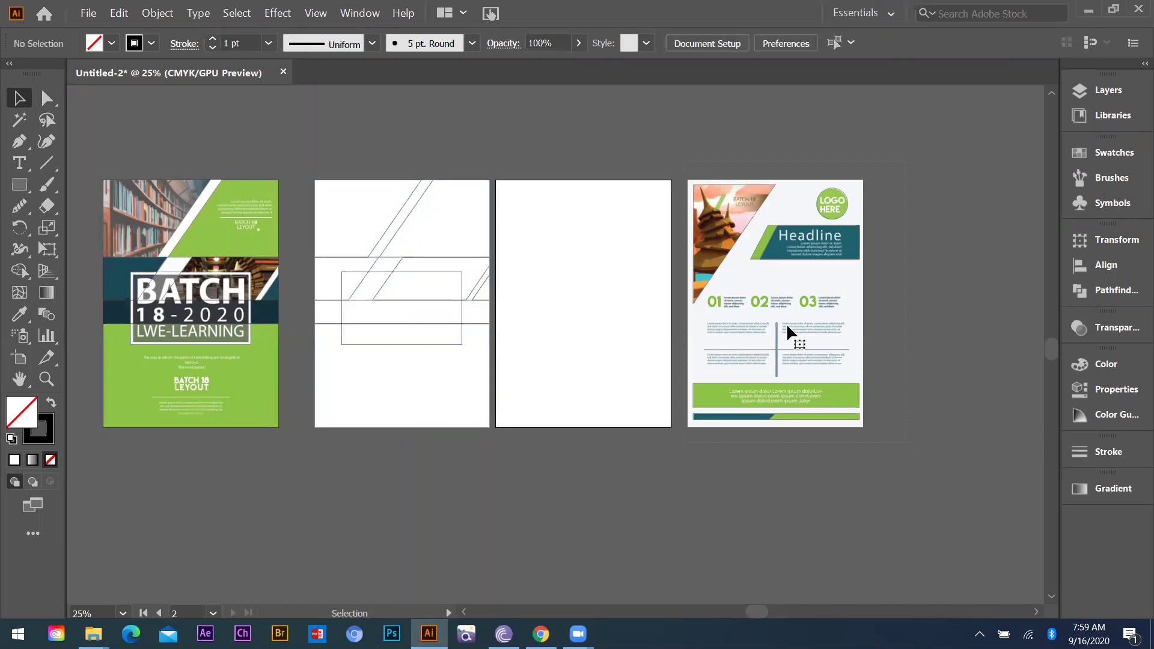
left_click(786, 323)
left_click_drag(587, 343, 585, 343)
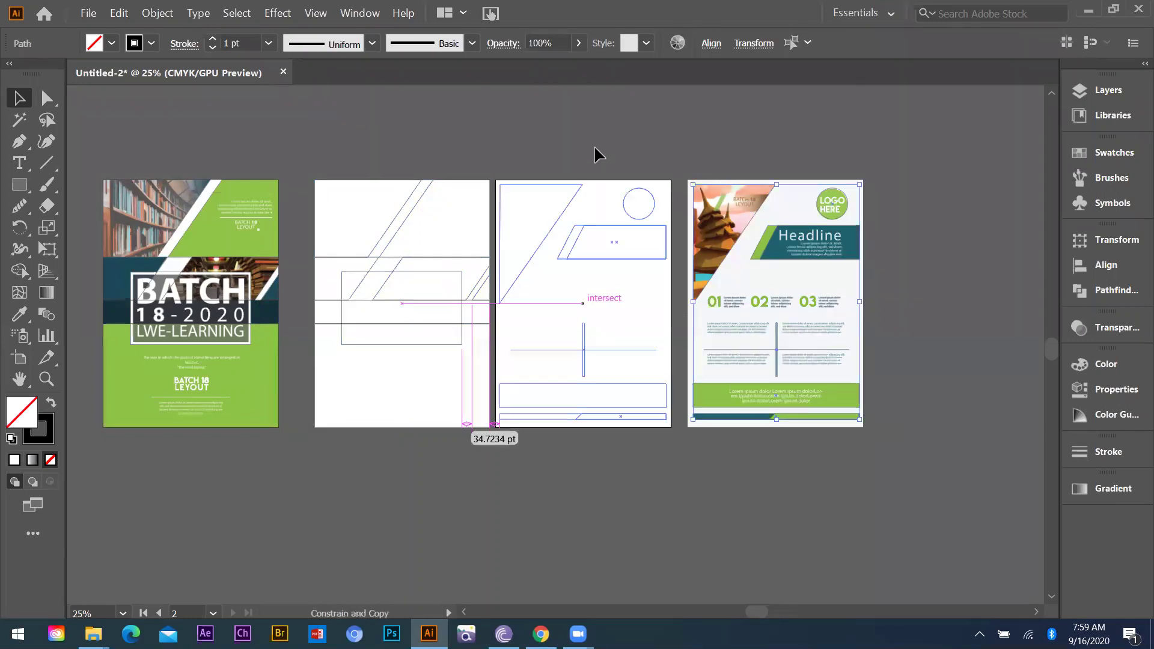
left_click(595, 154)
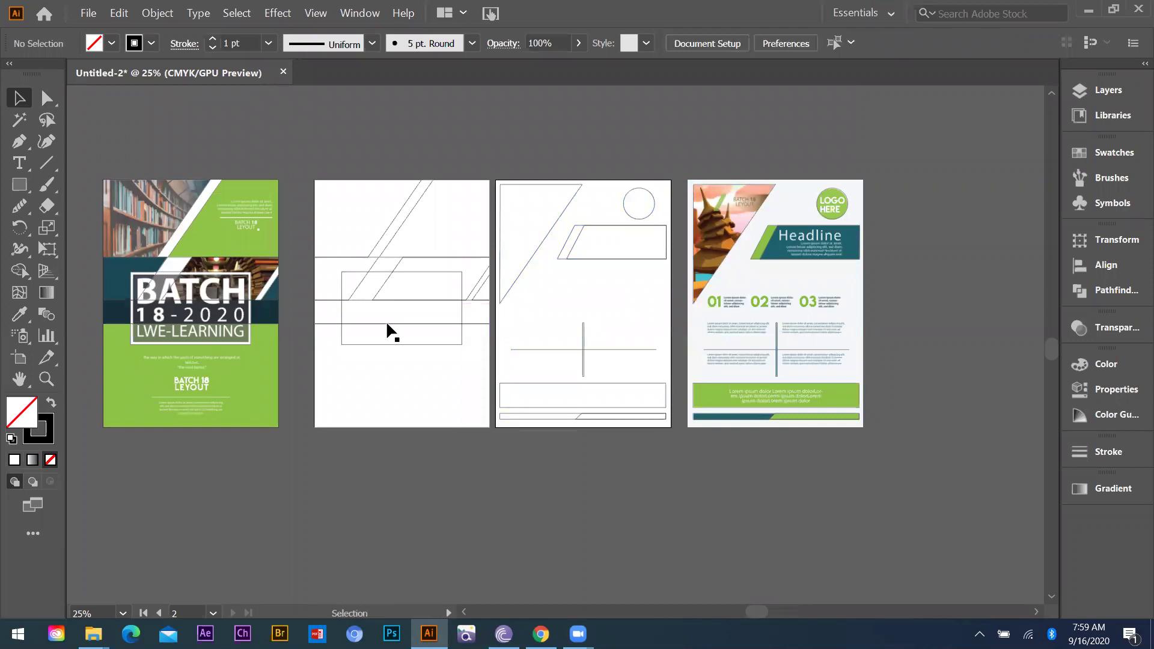
scroll(369, 324, "up", 1)
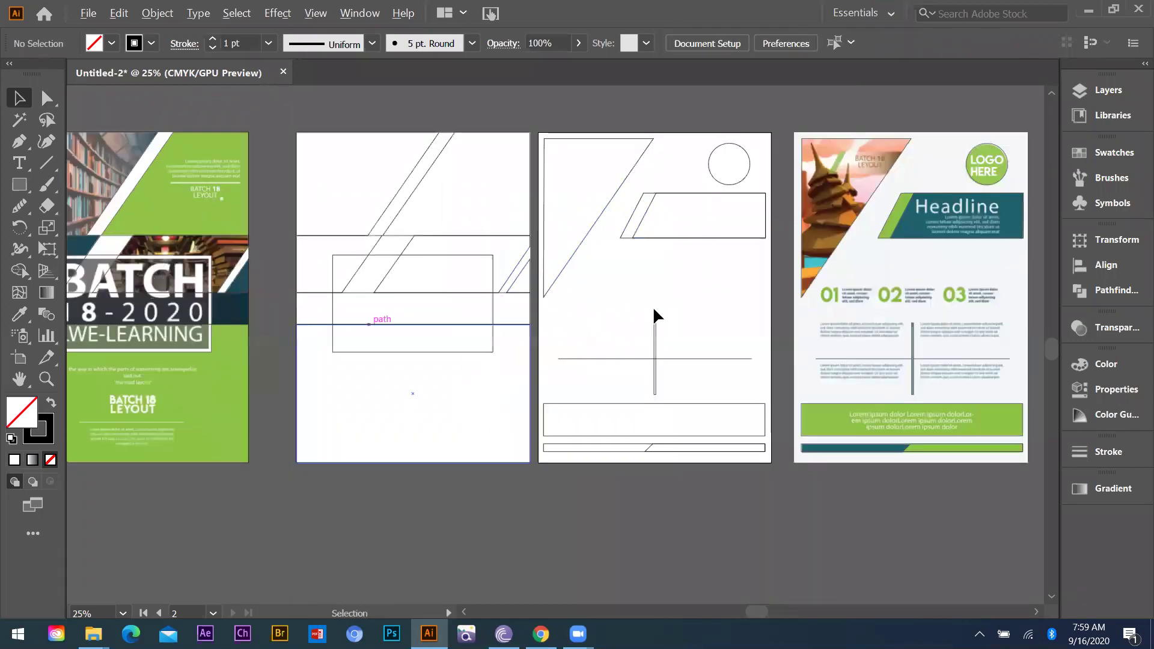
scroll(655, 308, "left", 2)
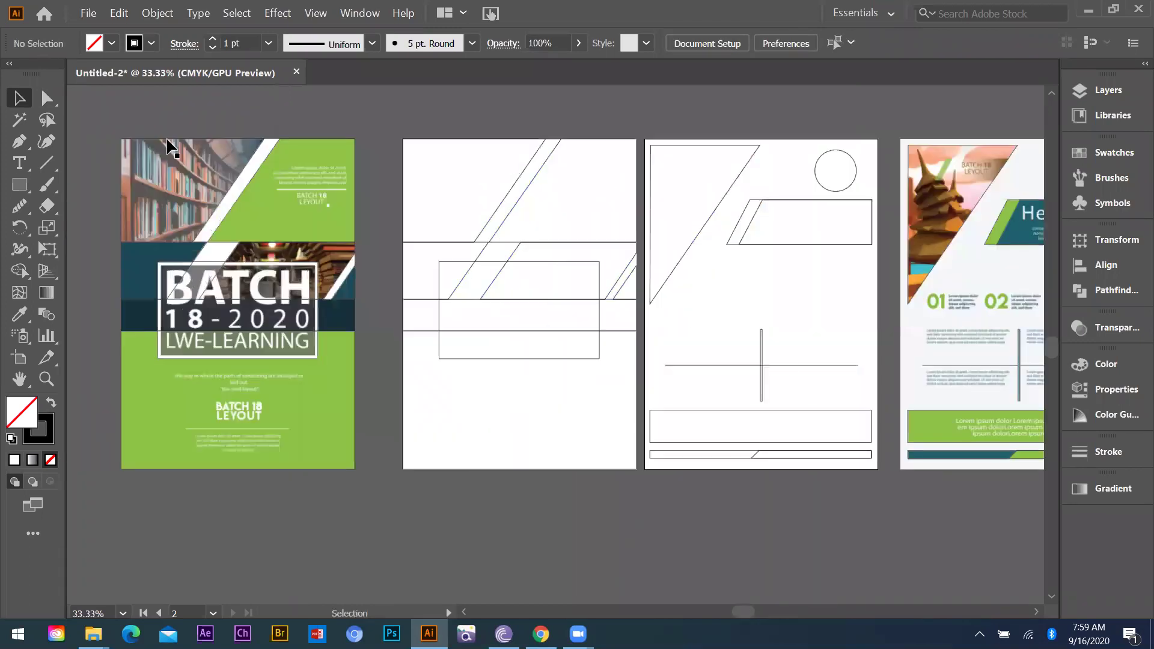
Fill the upper-right slanted shape on the first artboard with the cover's green and the band's left section with its teal
left_click(567, 231)
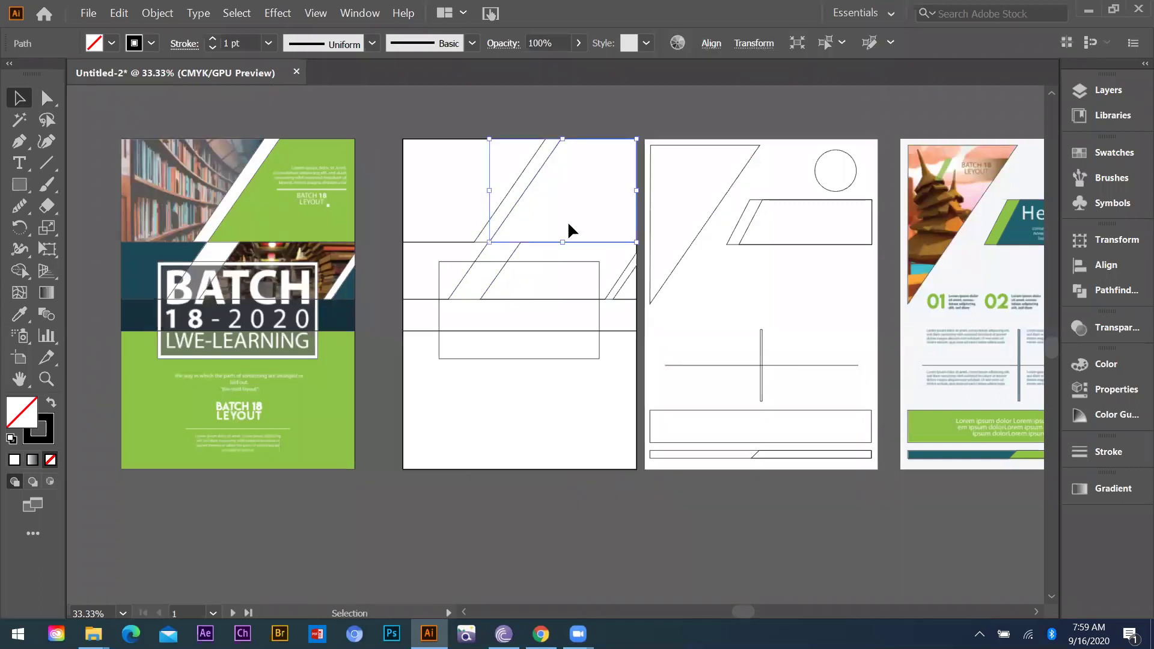
left_click(20, 314)
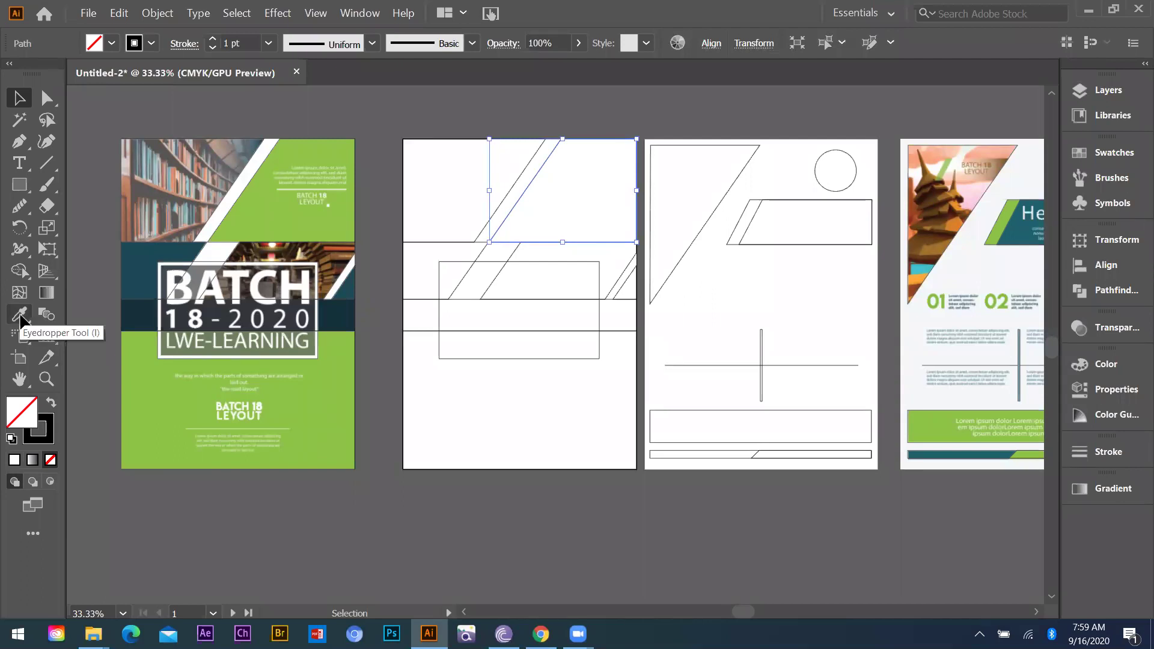
left_click(263, 205)
key("v")
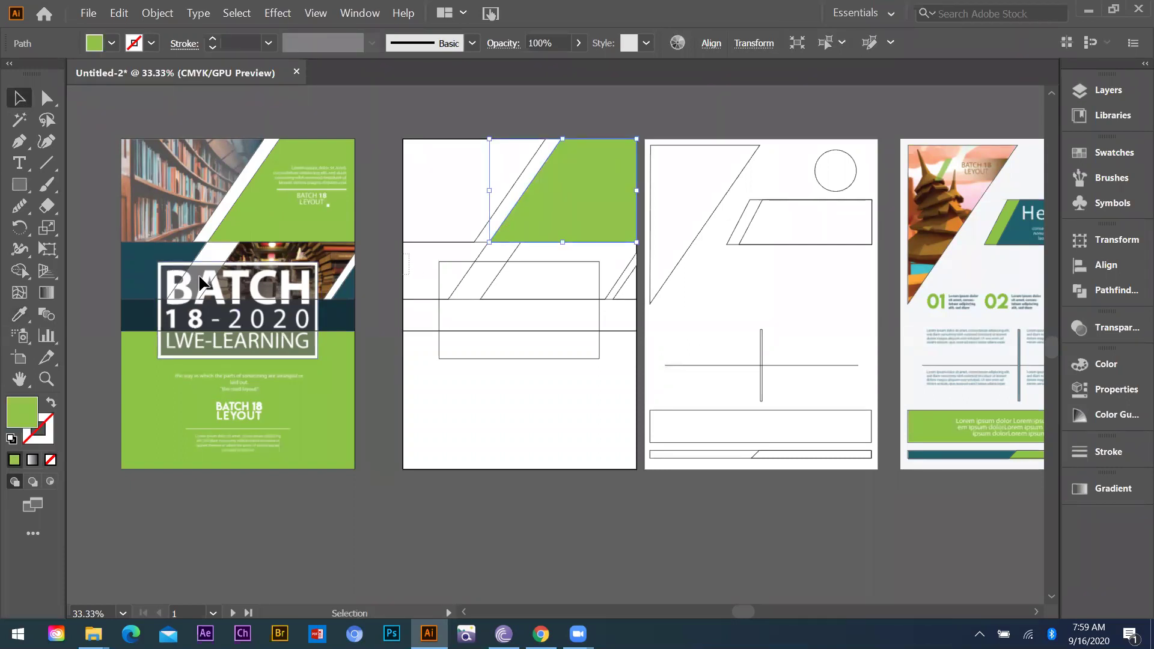
left_click(403, 277)
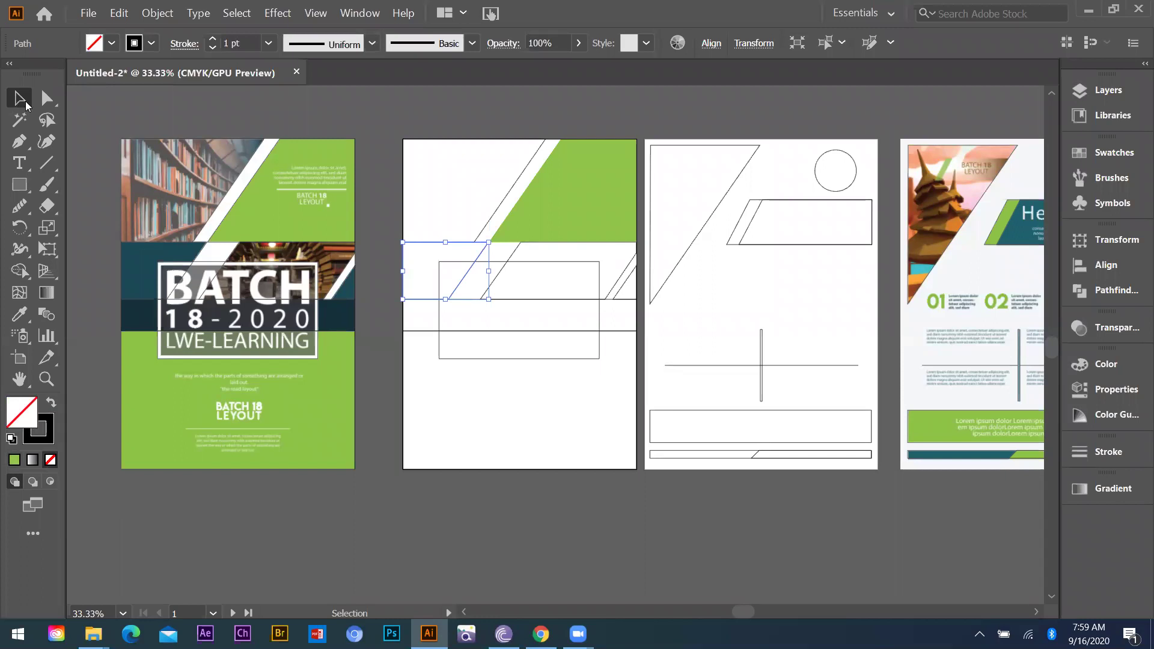
key("ctrl+shift+z")
Fill the band's middle parallelogram with dark brown and its right corner piece with teal, both sampled from the reference cover
left_click(542, 243)
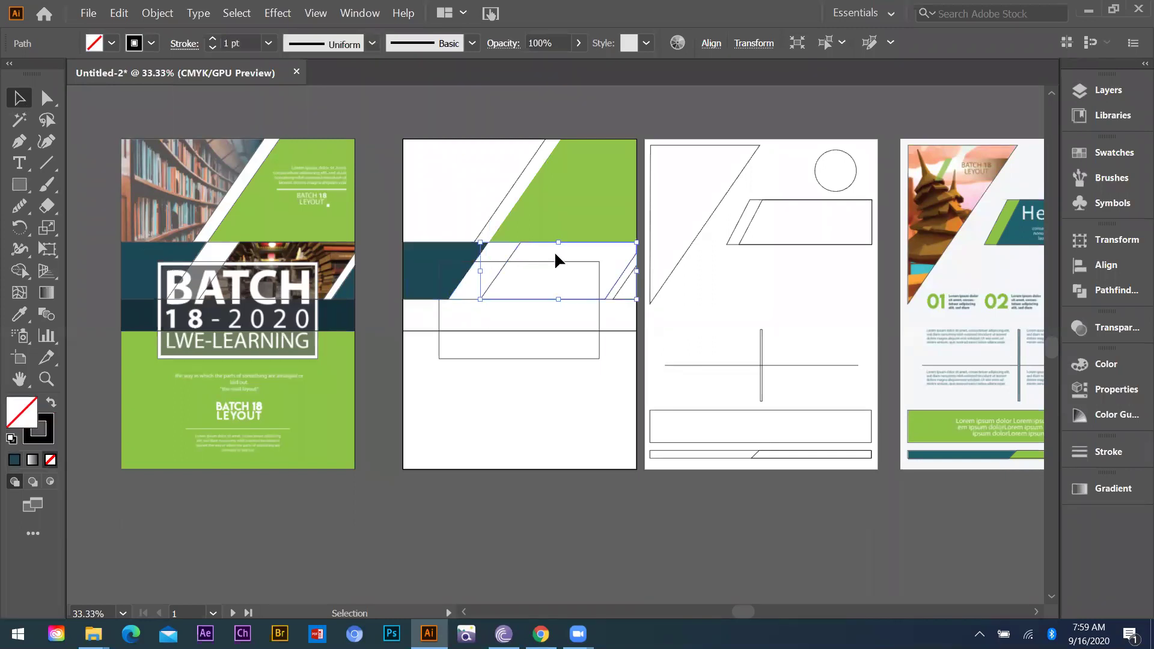
key("i")
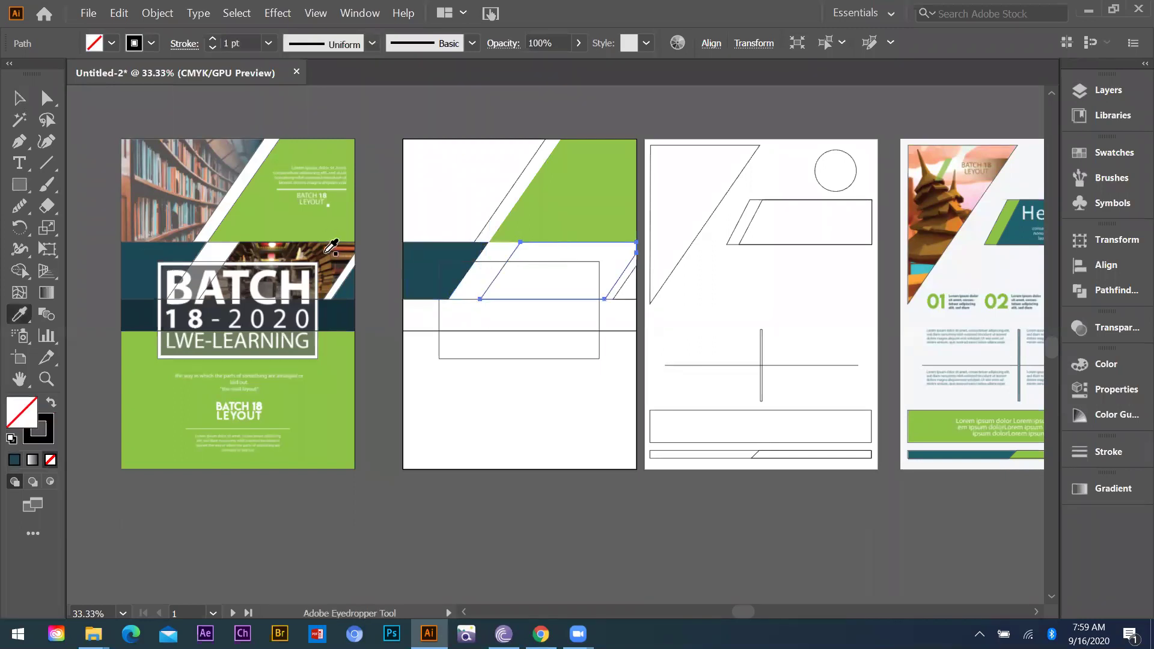
left_click(627, 280)
key("i")
left_click(348, 279)
left_click(18, 100)
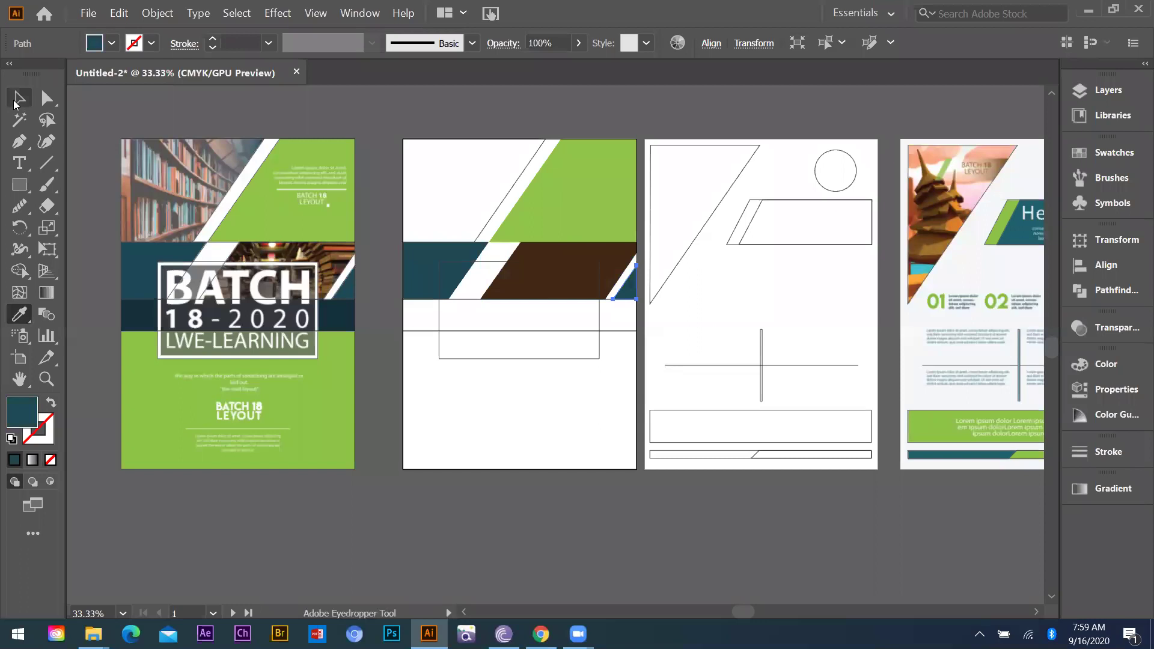
Fill the narrow horizontal strip with the cover's dark navy and the large lower rectangle with its green
left_click(408, 330)
key("i")
left_click(319, 306)
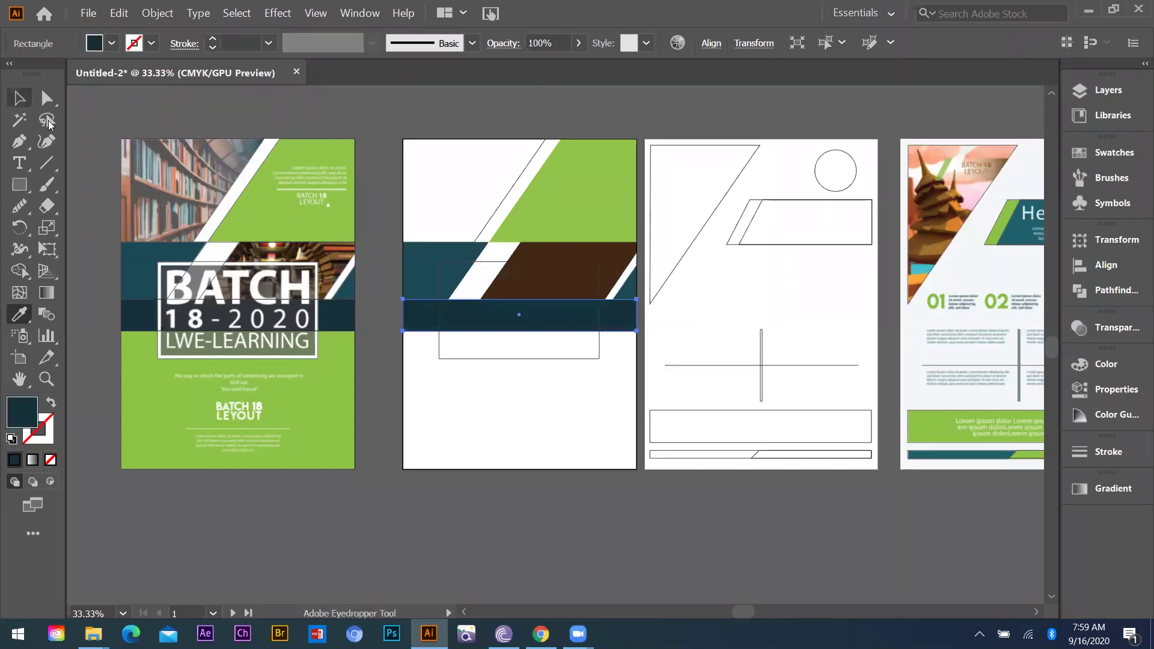
left_click(391, 406)
left_click_drag(380, 384, 440, 431)
key("i")
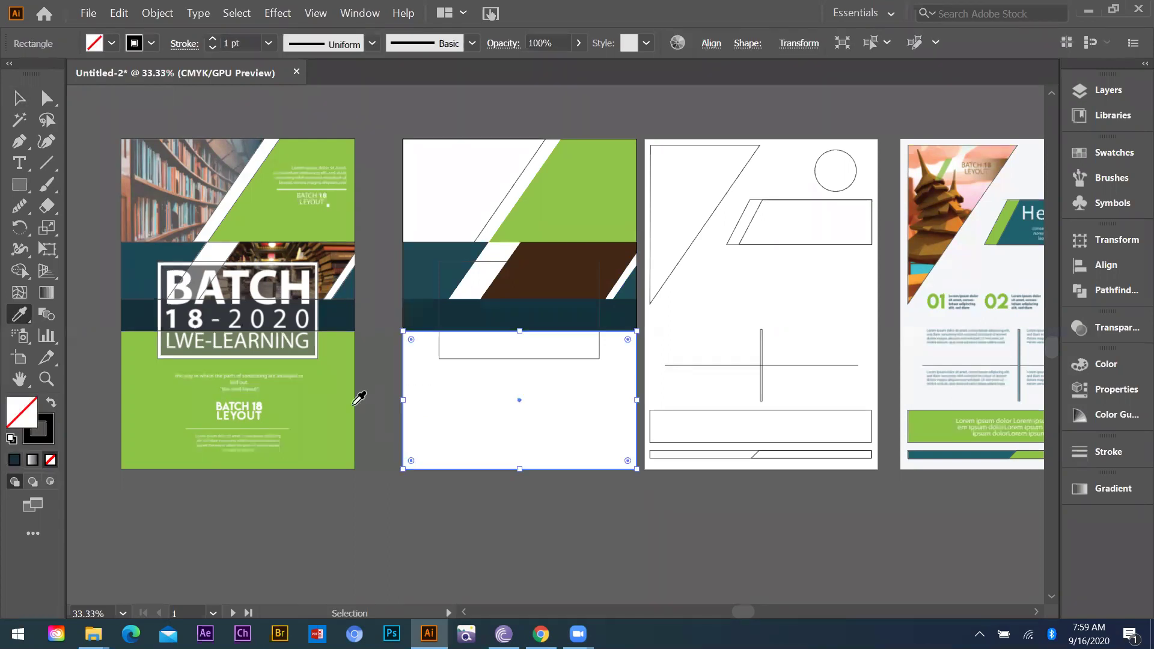
left_click(345, 409)
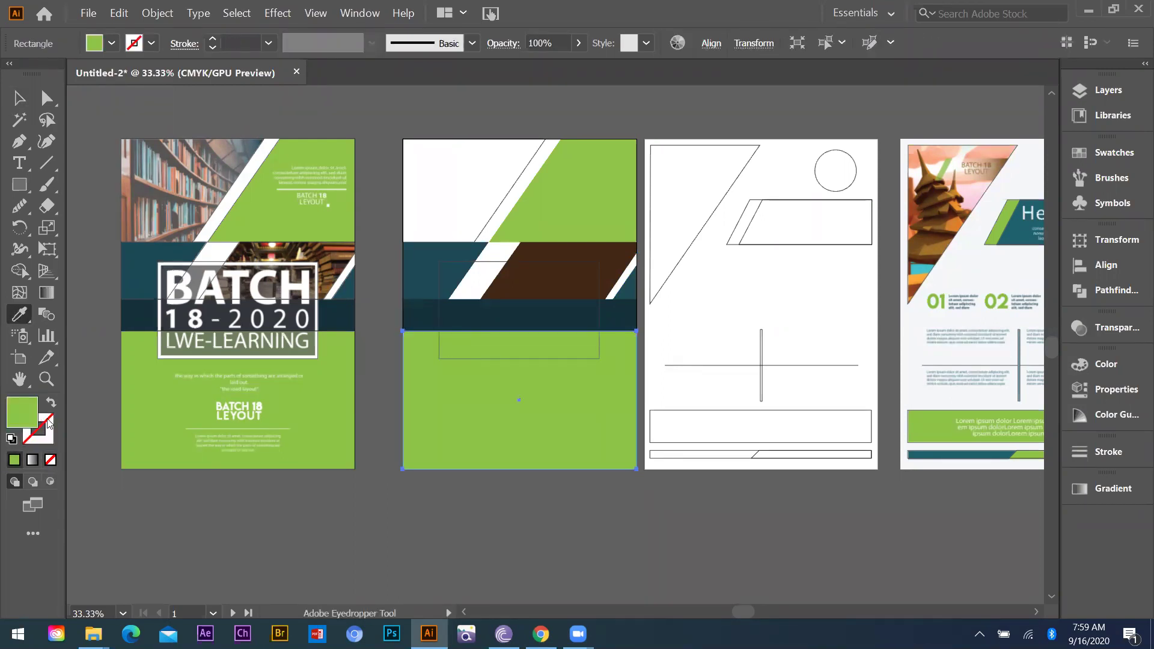
key("v")
Give the title frame rectangle a white stroke with a weight of 6 pt
left_click(439, 337)
double_click(38, 429)
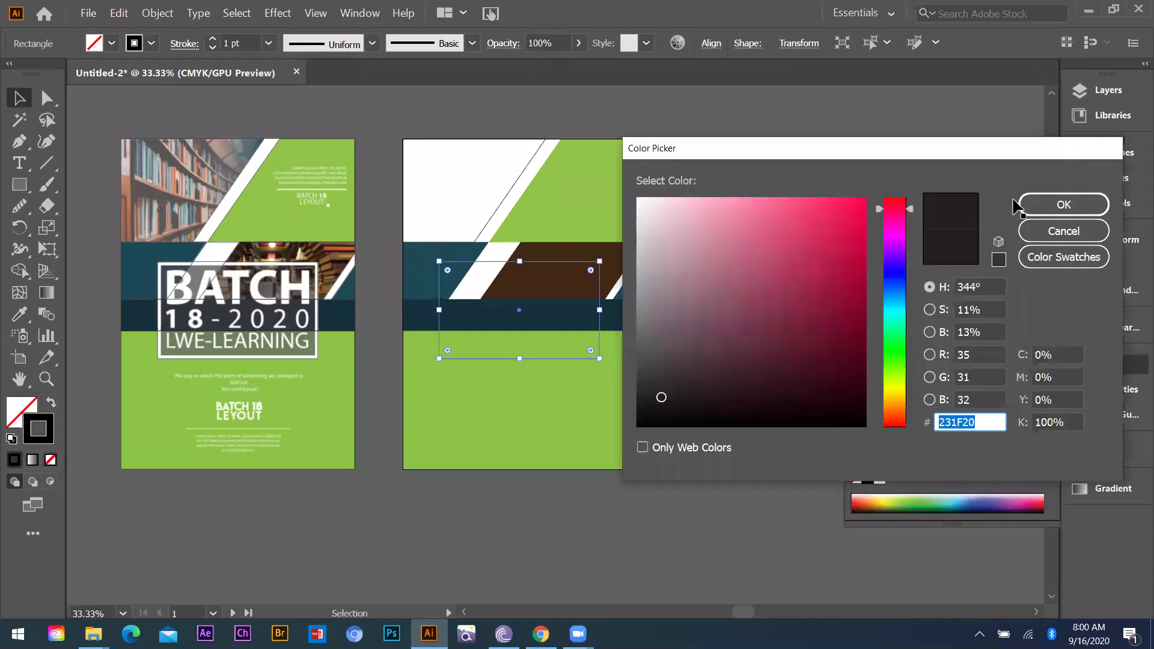
left_click(1064, 205)
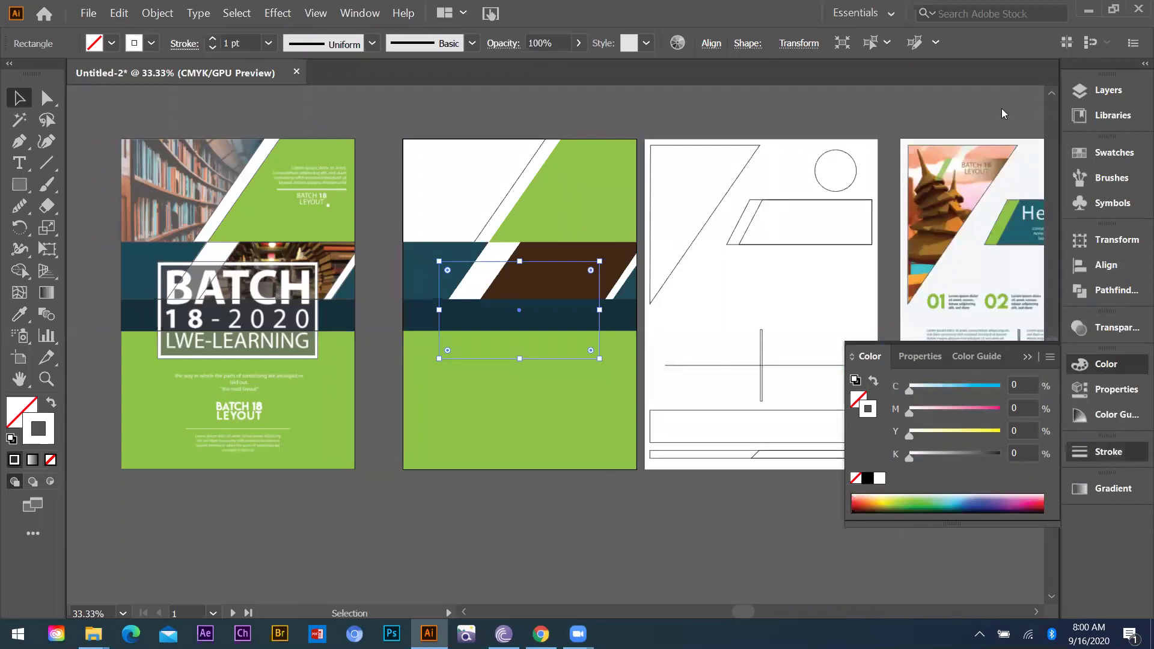
key("ctrl+F10")
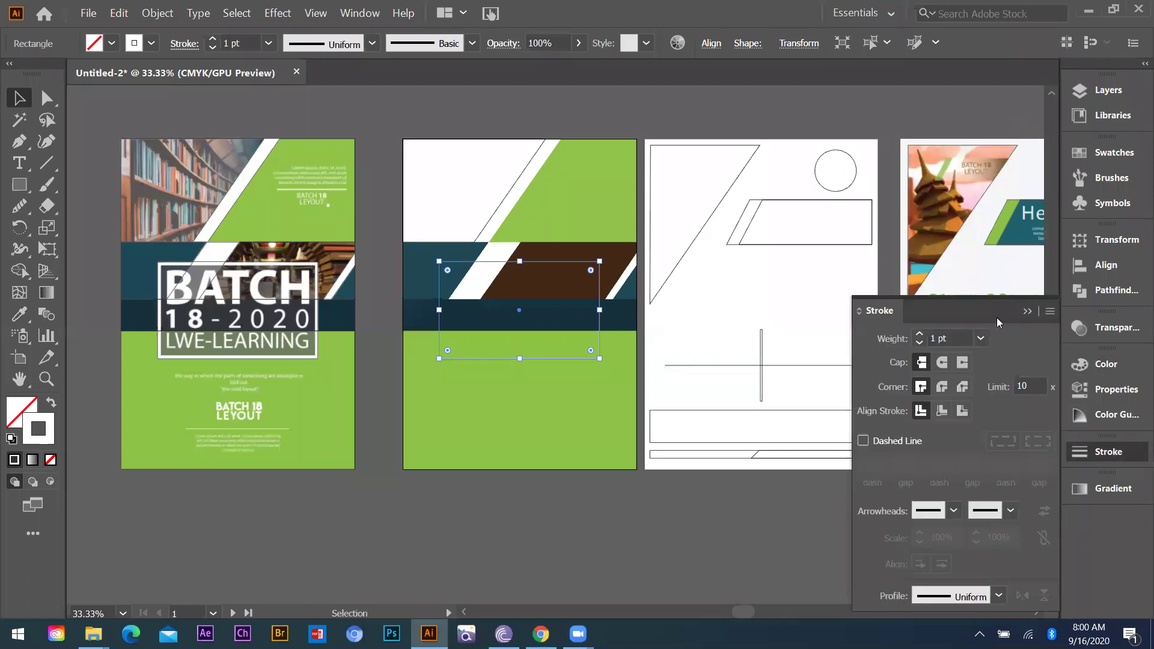
left_click(982, 338)
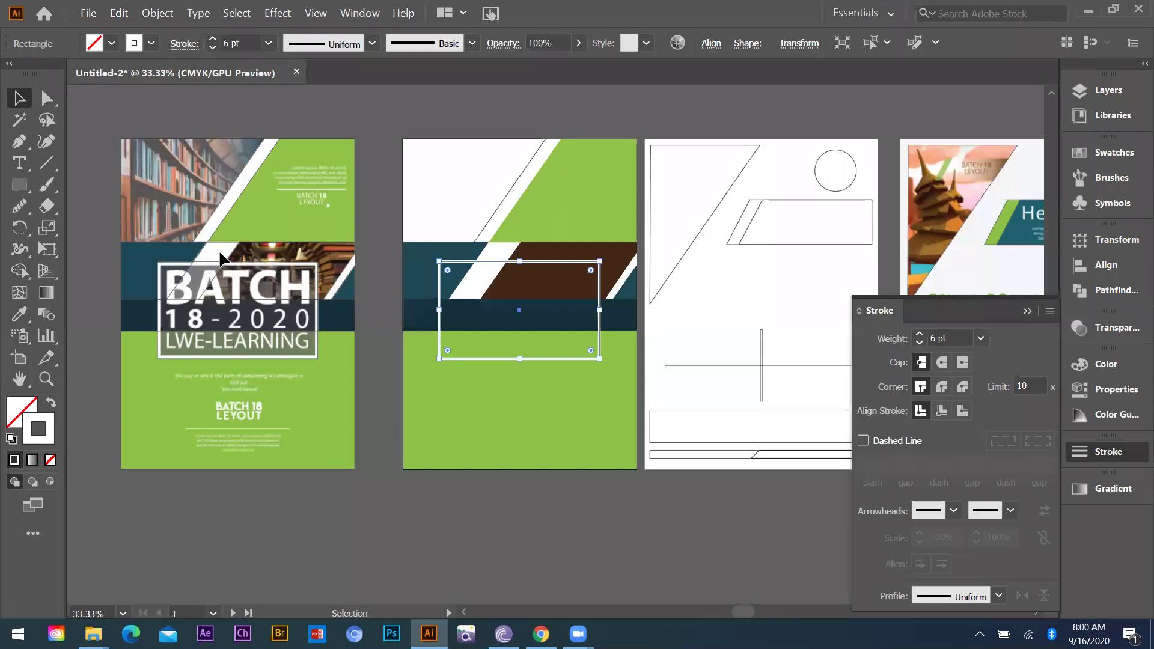
Swap the black stroke of the second rectangle at the title frame to a fill, and bring it forward above the colored shapes
scroll(258, 267, "up", 1)
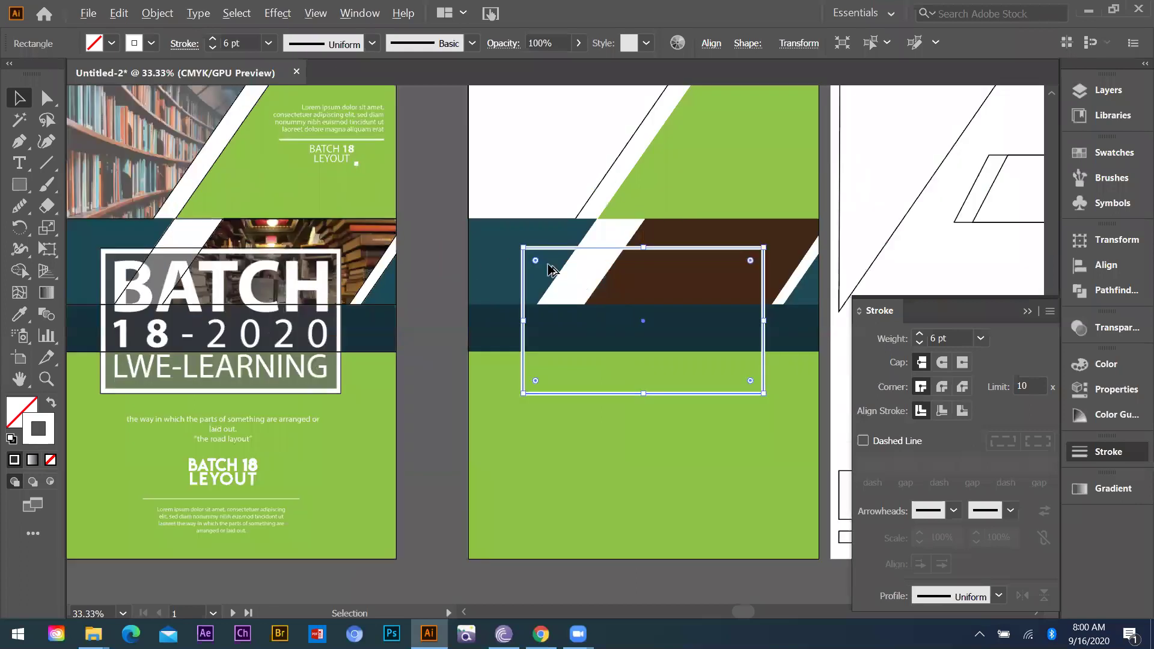
left_click_drag(648, 273, 619, 273)
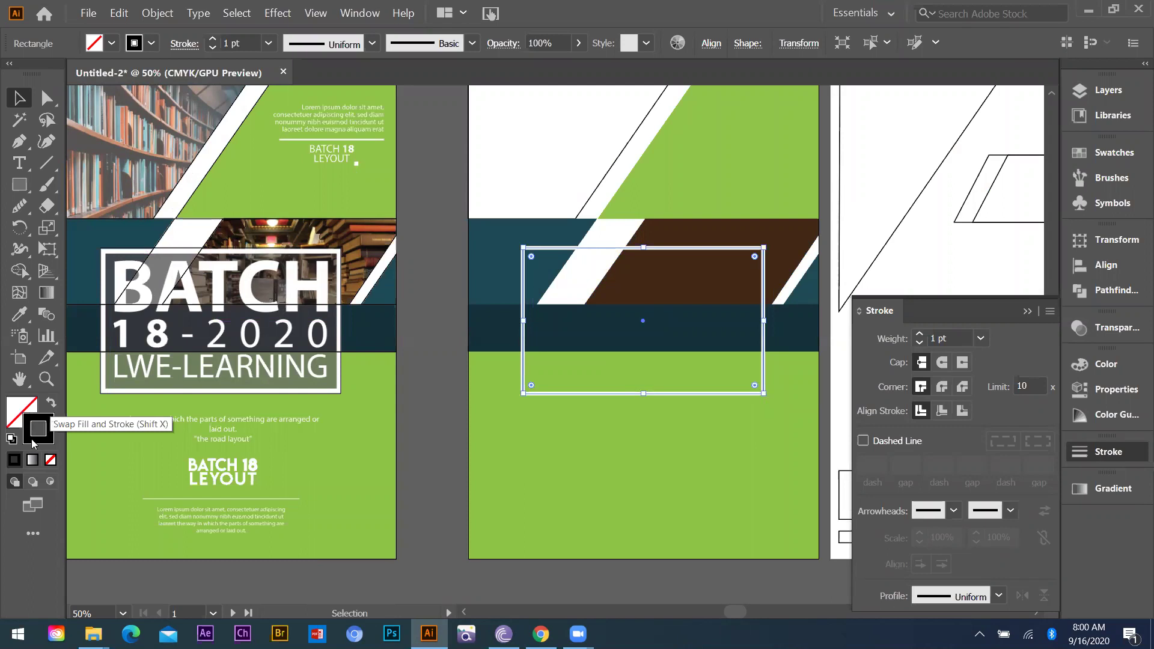
left_click(22, 409)
key("shift+x")
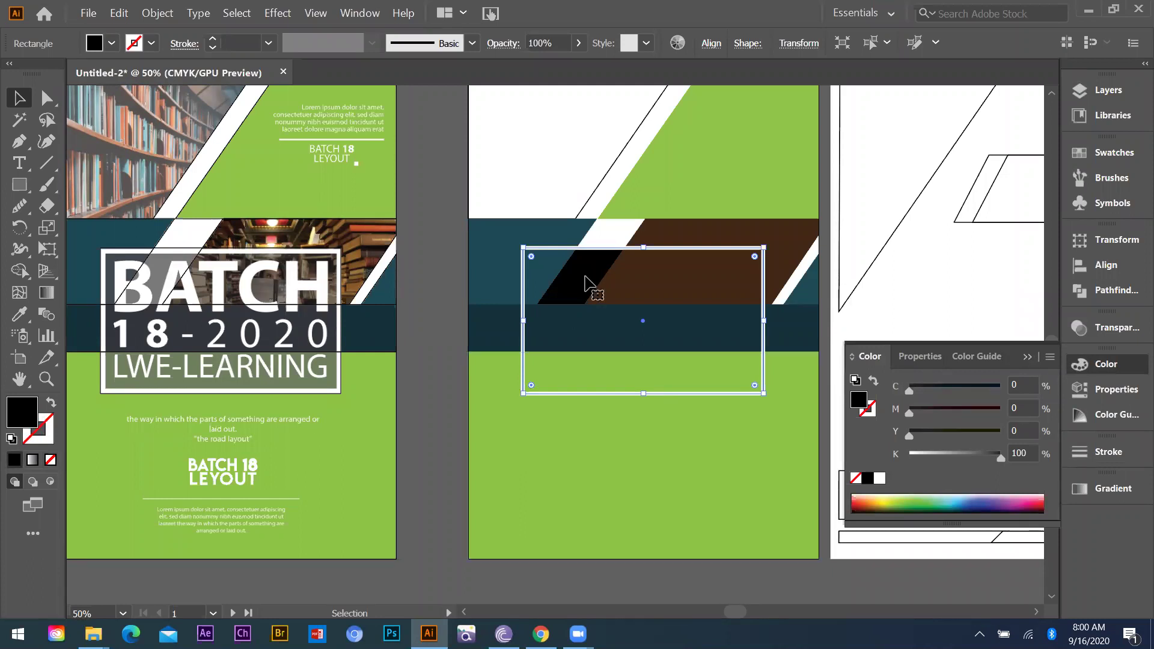
key("a")
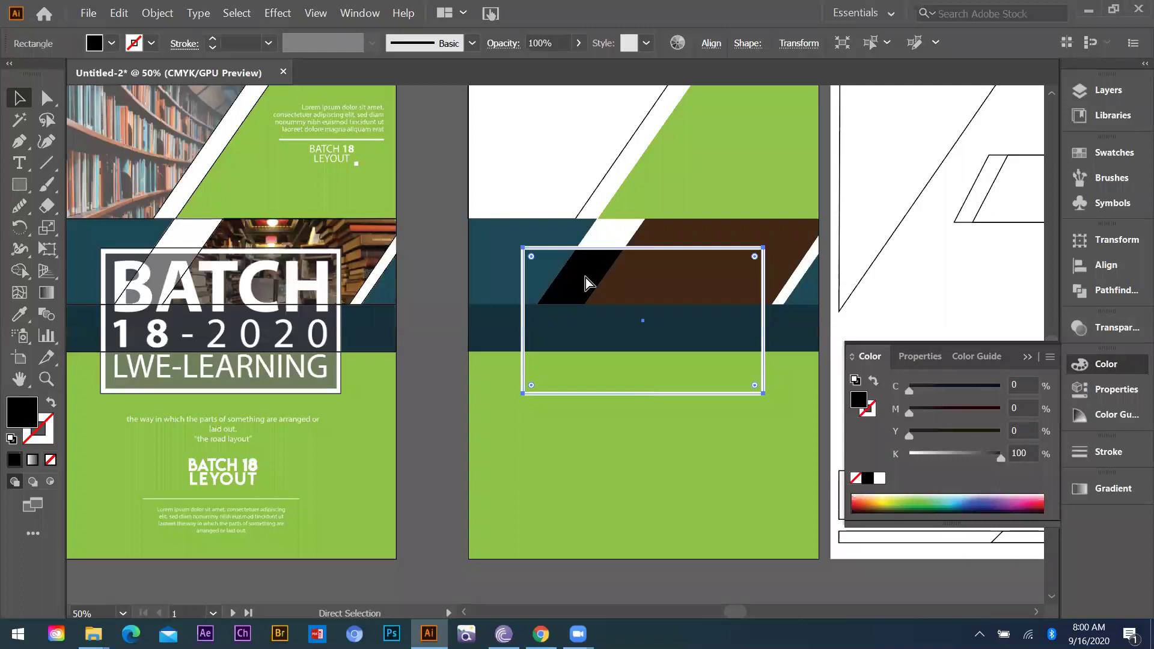
key("ctrl+]")
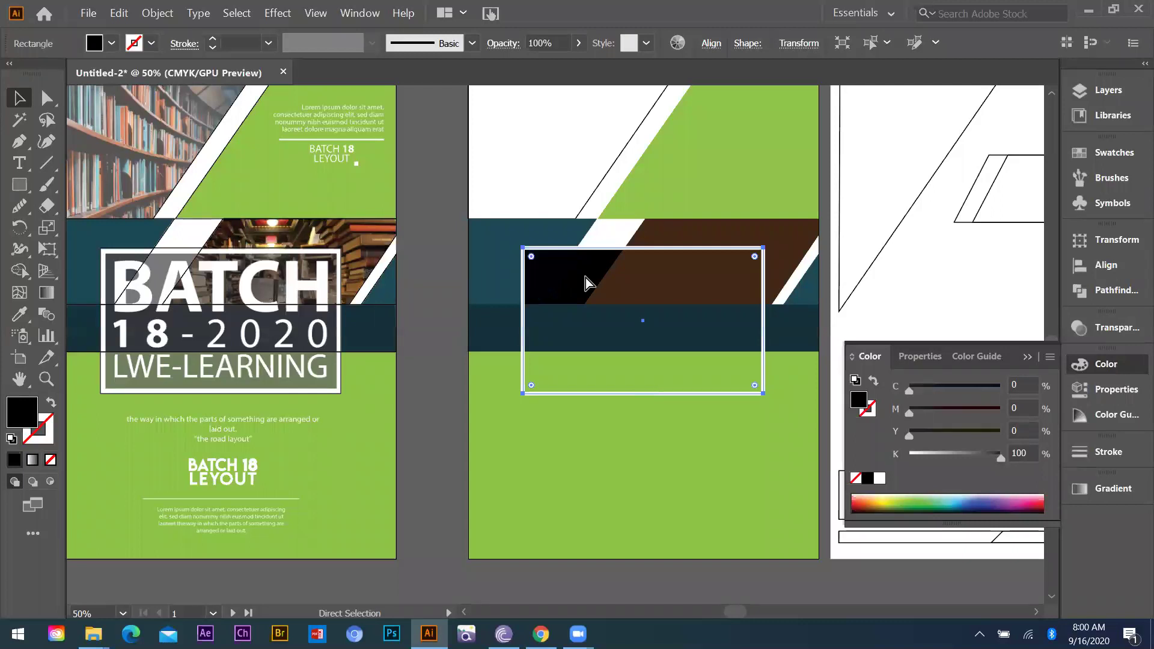
key("ctrl+]")
key("ctrl+]")
key("ctrl+]")
key("v")
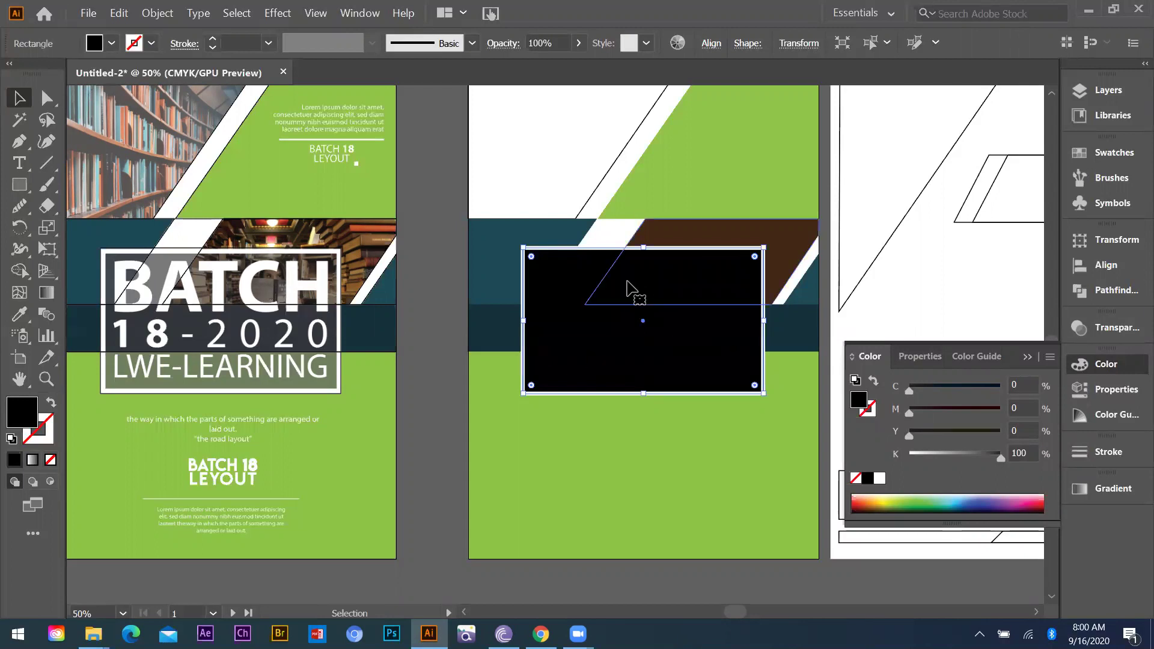
Reduce the black title box's opacity to 49% and deselect it
left_click(1113, 326)
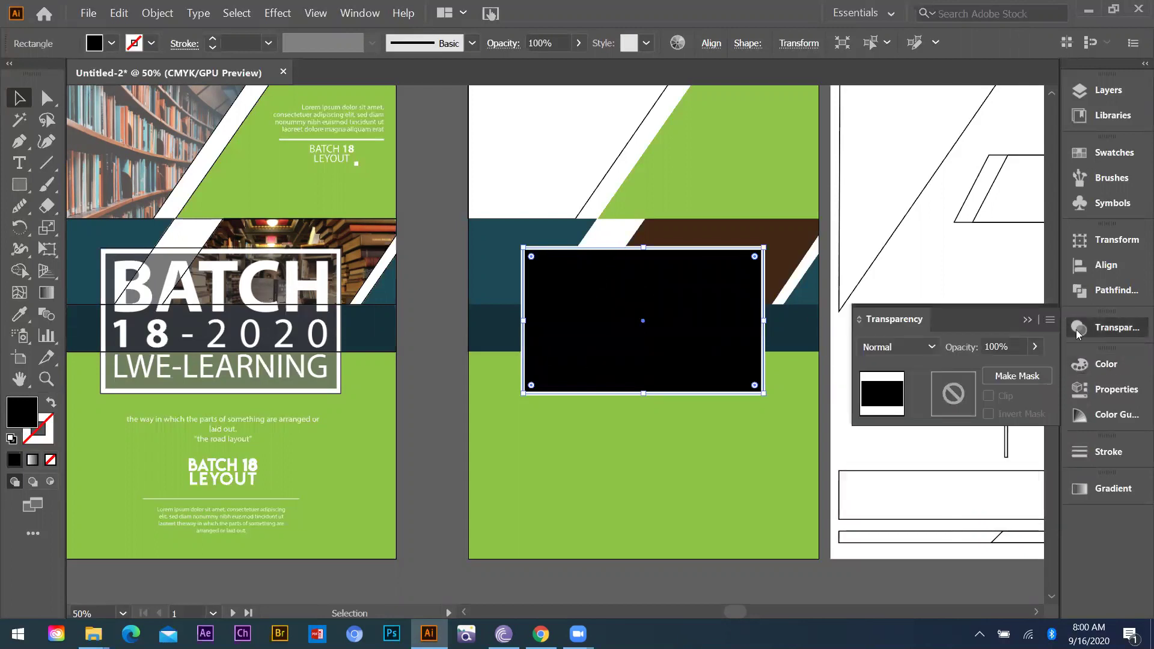
left_click(1035, 348)
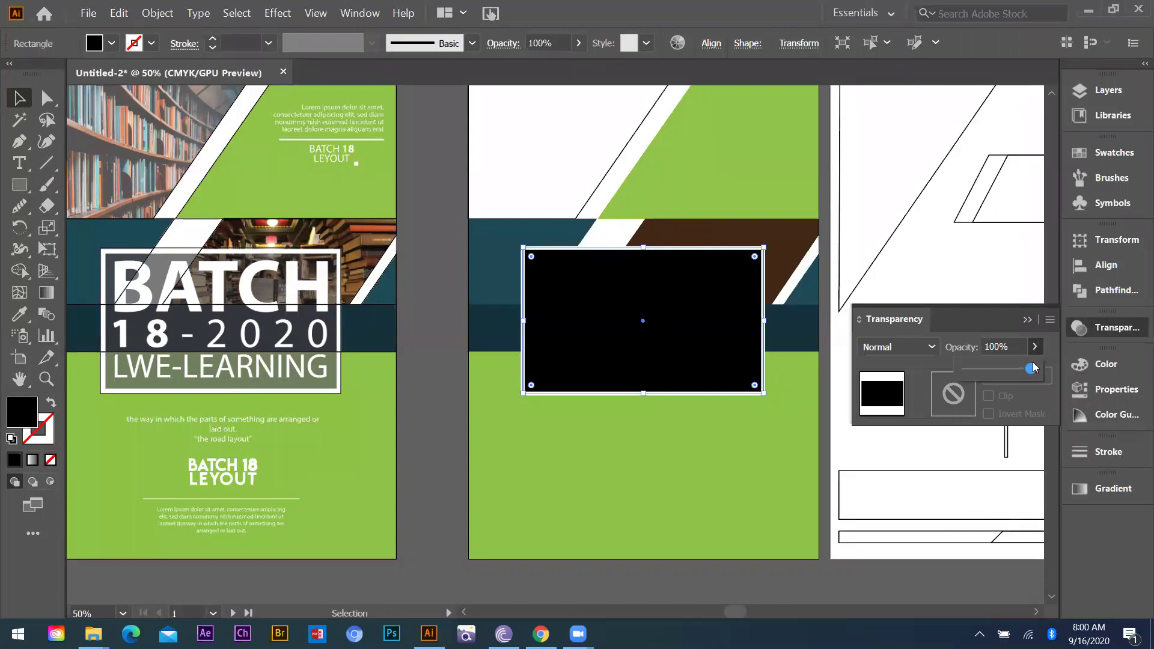
left_click_drag(1000, 373, 998, 372)
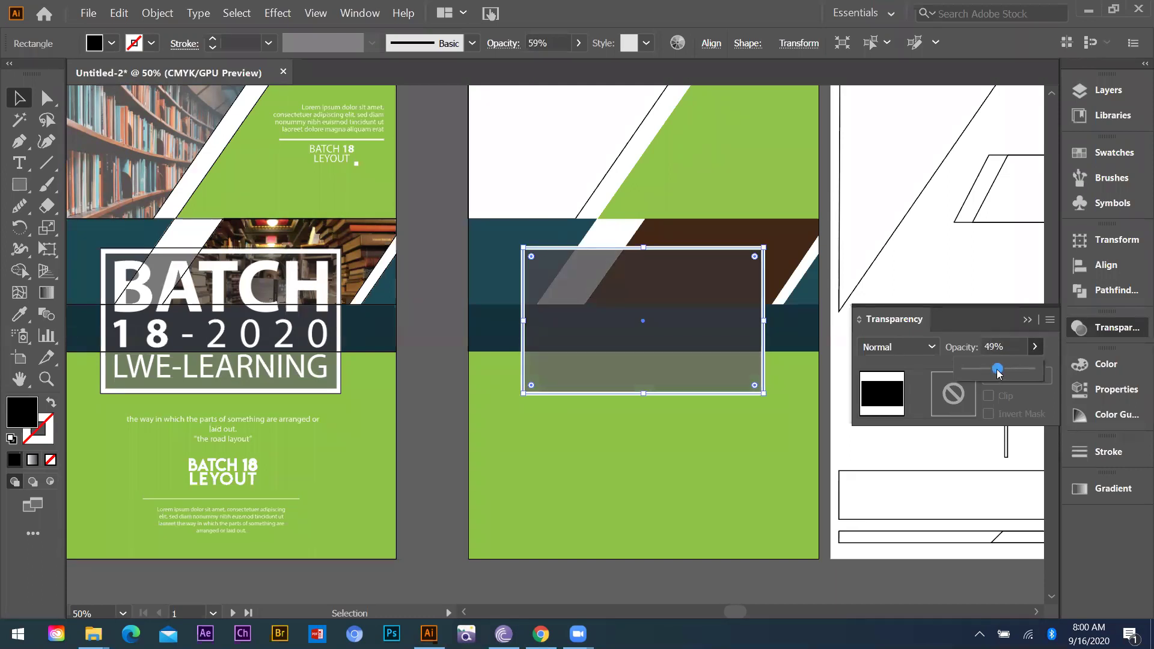
left_click_drag(579, 407, 578, 406)
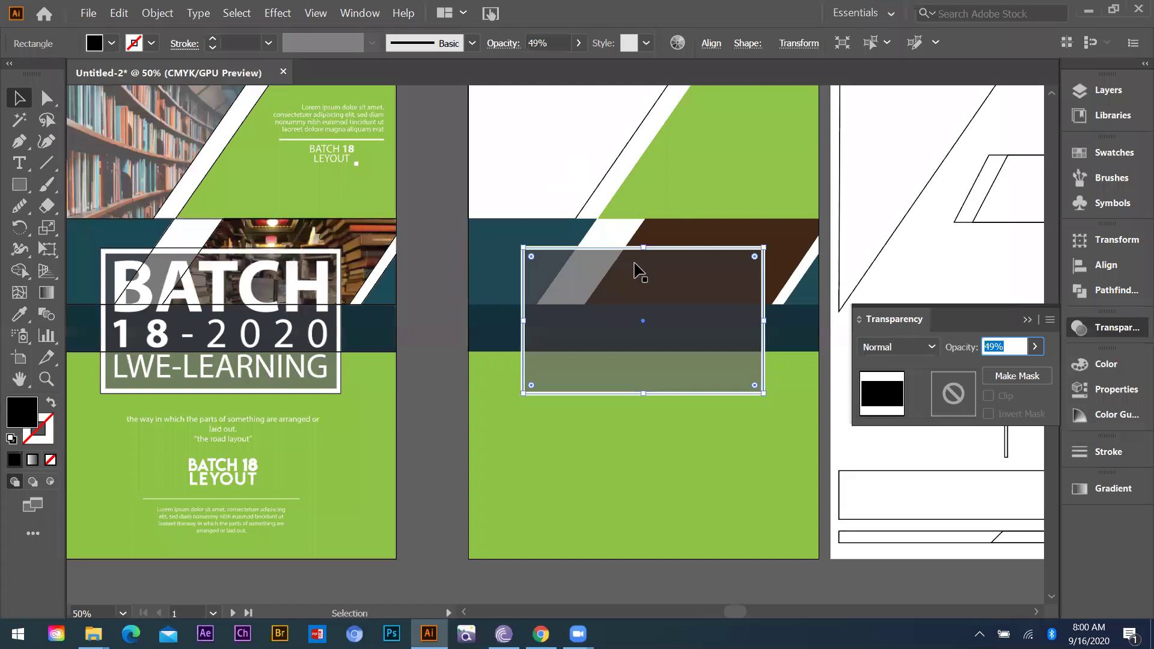
key("ctrl+shift+a")
scroll(634, 264, "down", 1)
scroll(635, 266, "up", 1)
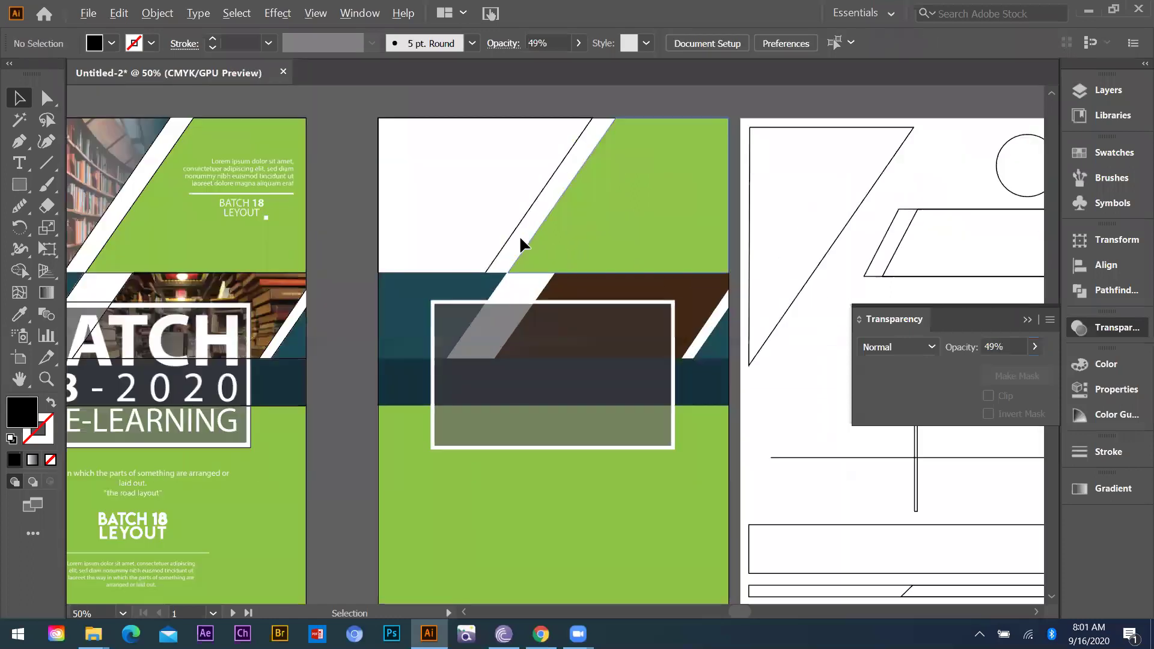
left_click(512, 235)
scroll(486, 235, "down", 1)
key("ctrl+minus")
key("ctrl+minus")
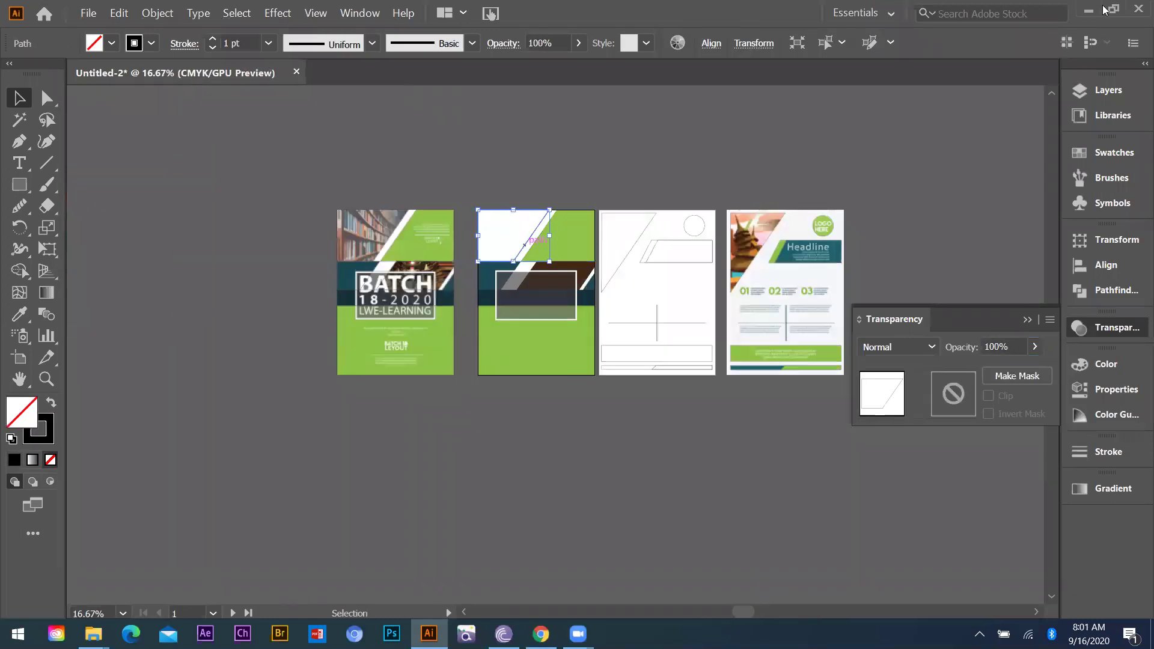
key("ctrl+plus")
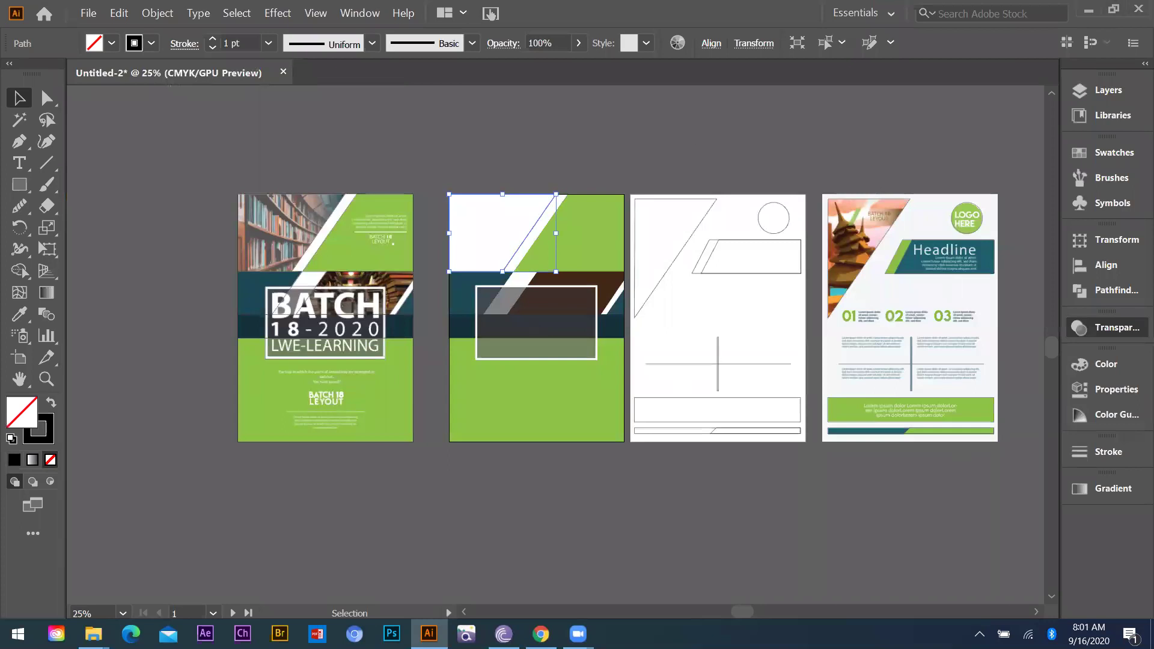
key("alt+Tab")
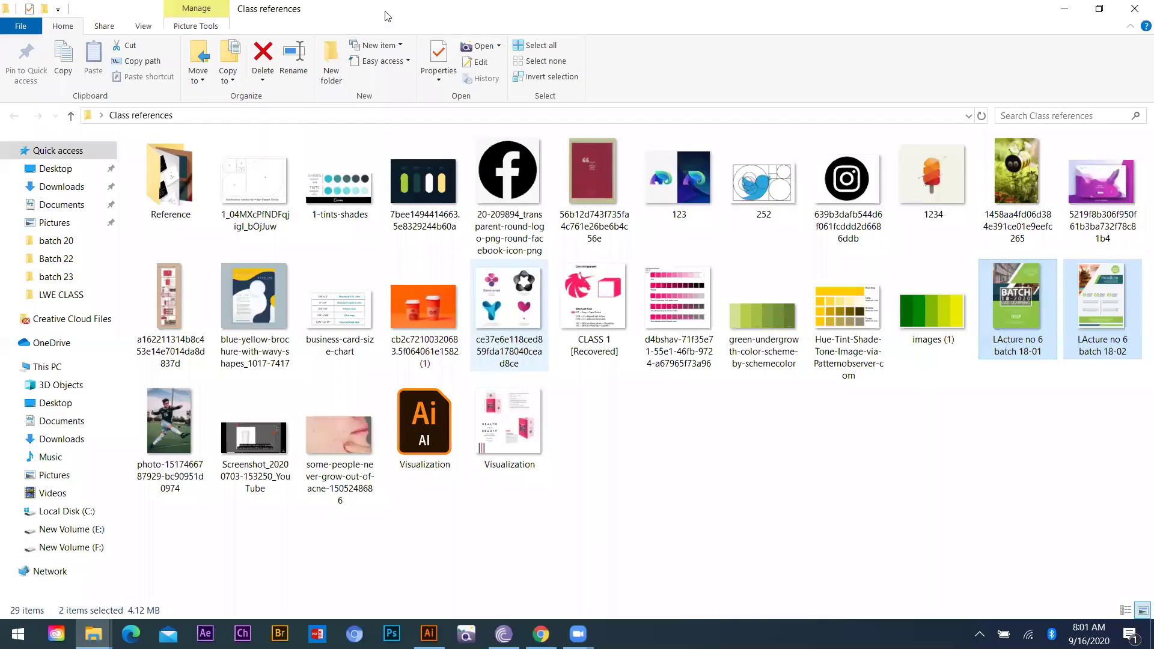
key("alt+Tab")
Switch to the Unsplash site in Chrome and search its photos for "education"
left_click(540, 359)
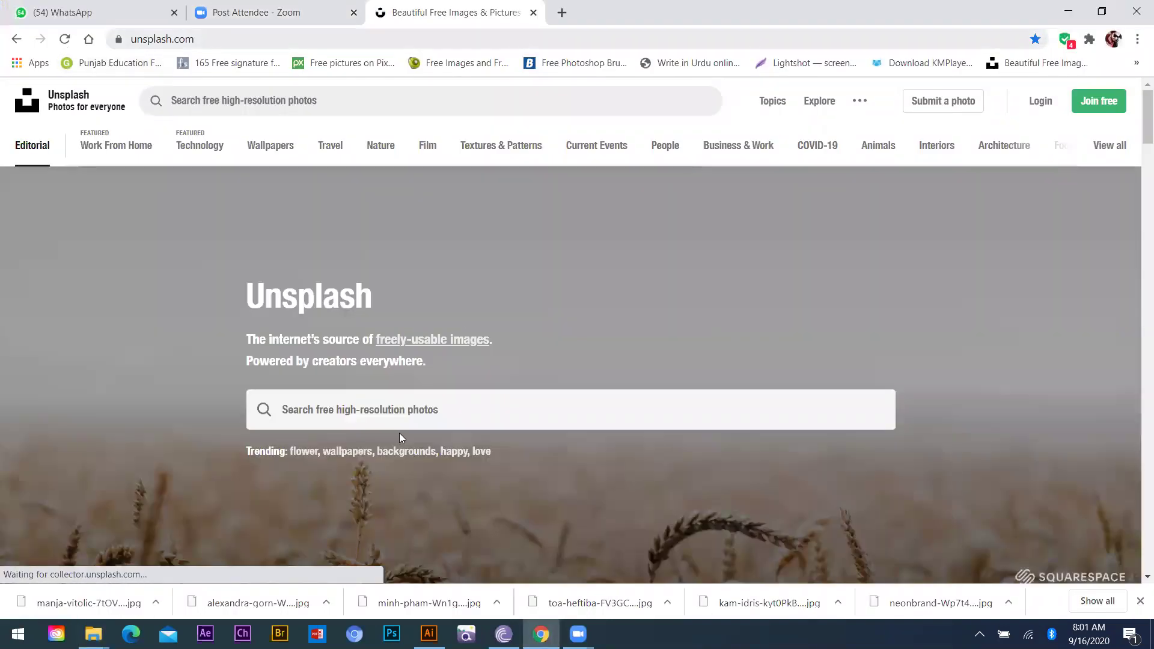
scroll(461, 313, "down", 2)
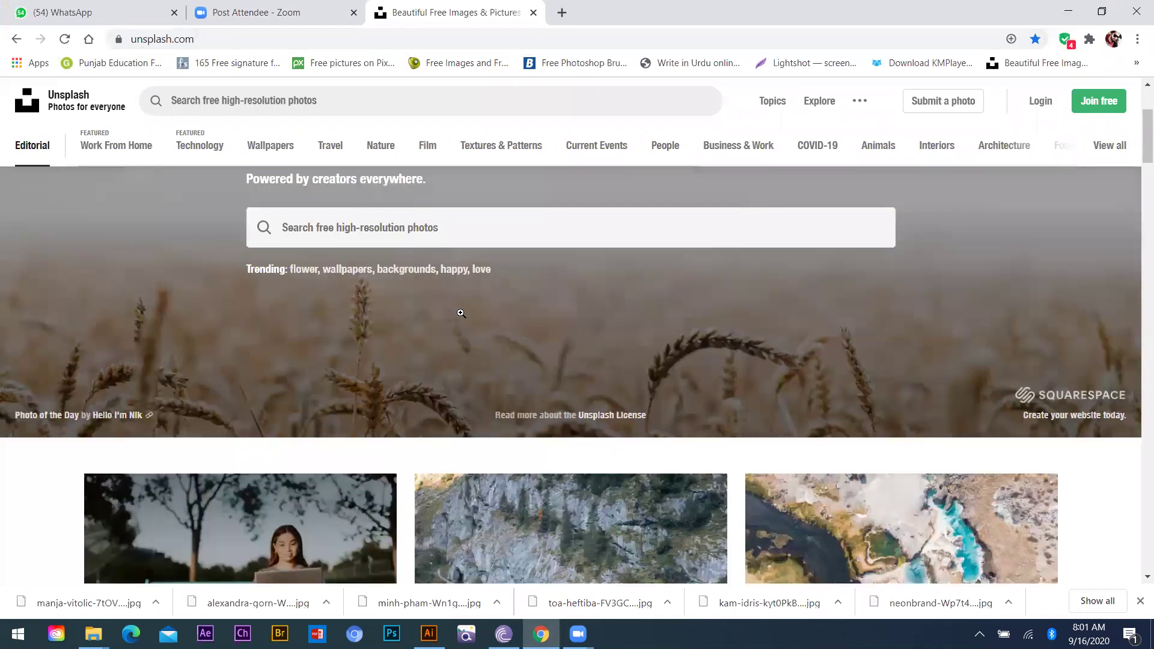
scroll(431, 383, "down", 7)
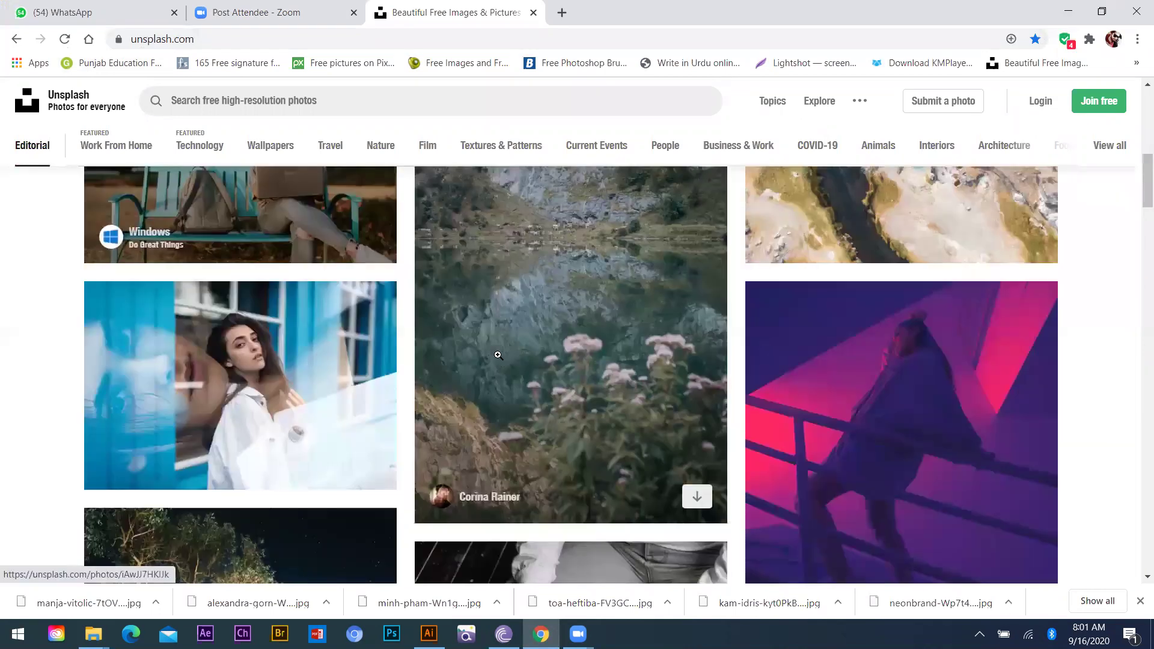
scroll(492, 354, "up", 10)
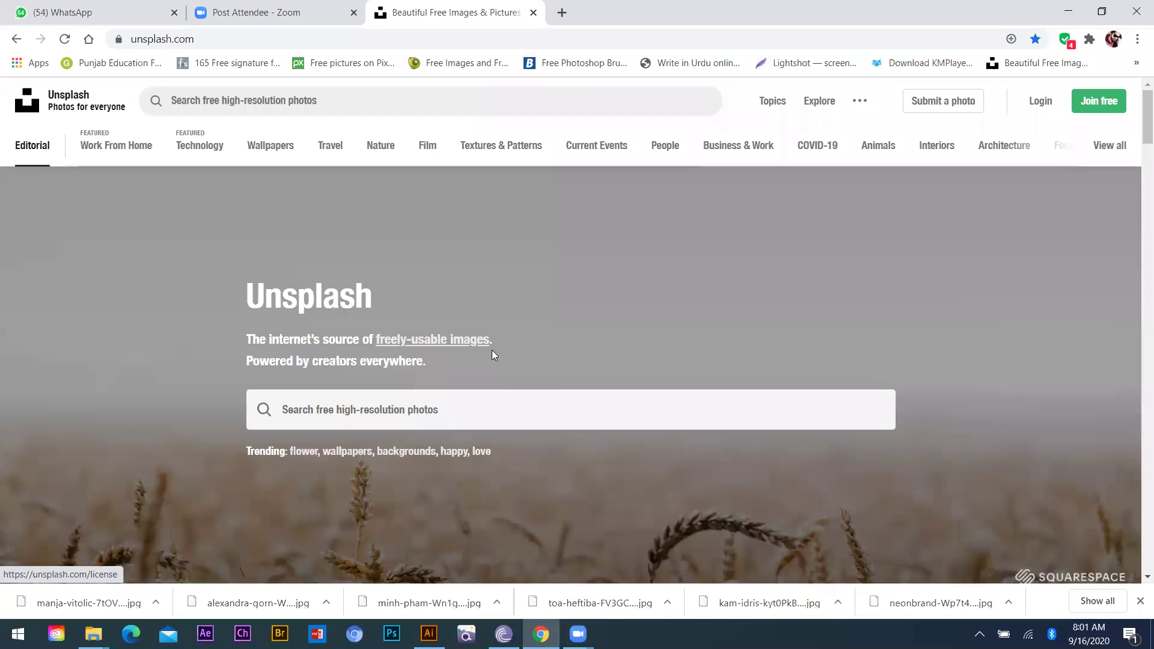
scroll(492, 355, "down", 5)
scroll(492, 353, "up", 3)
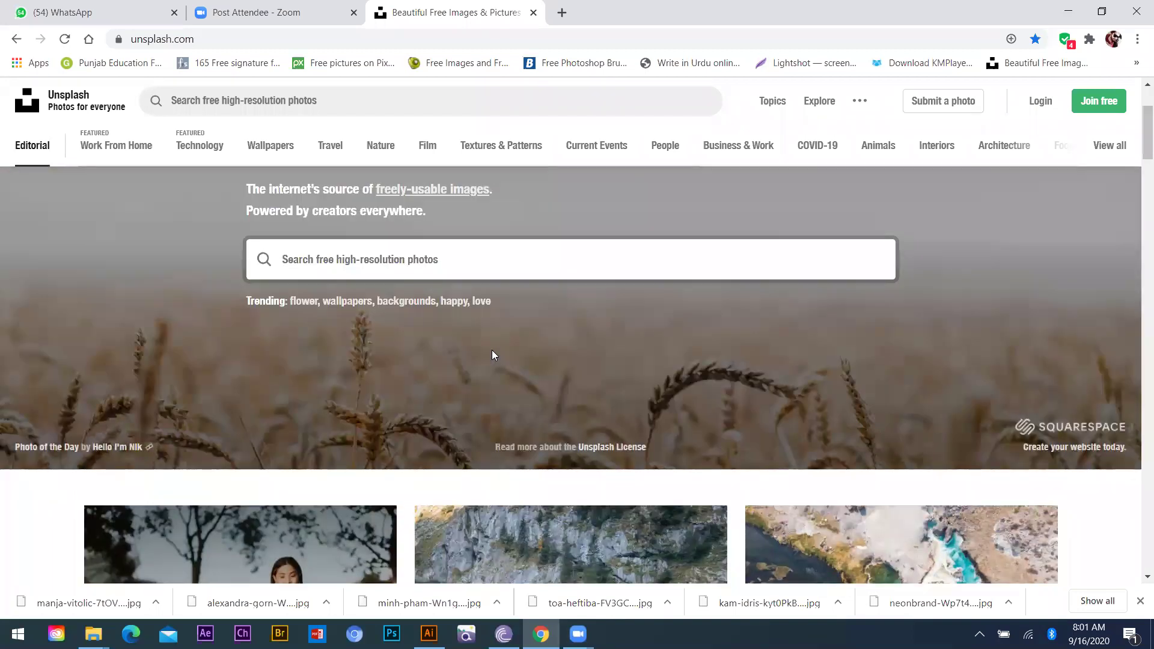
type("educat")
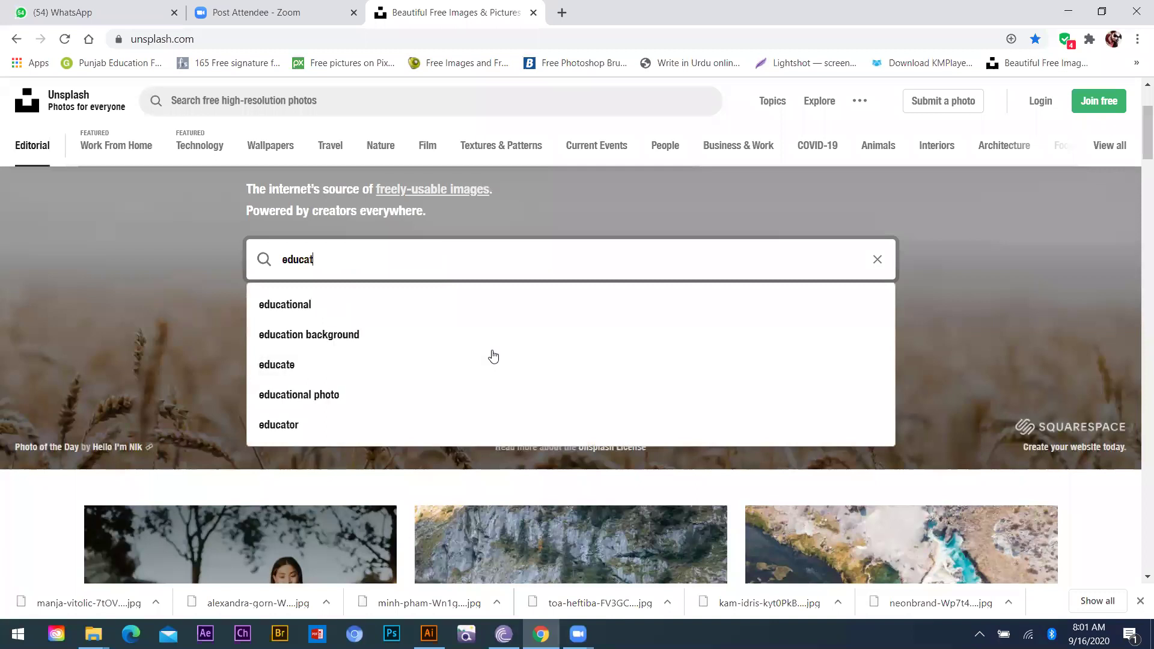
type("ion")
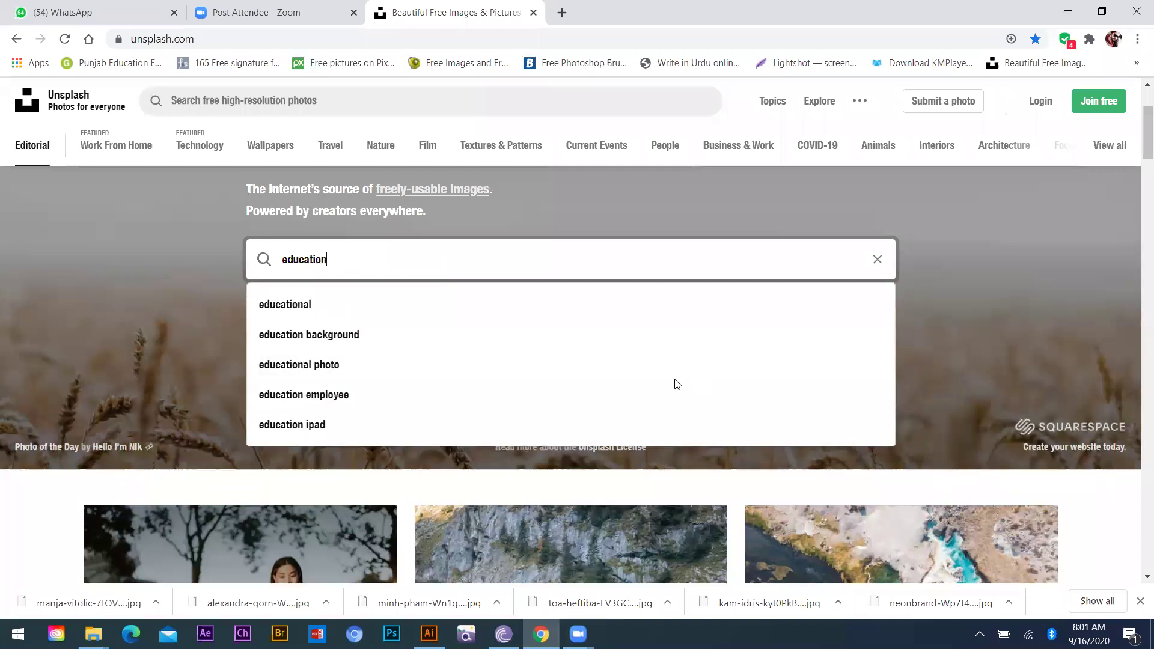
key("Return")
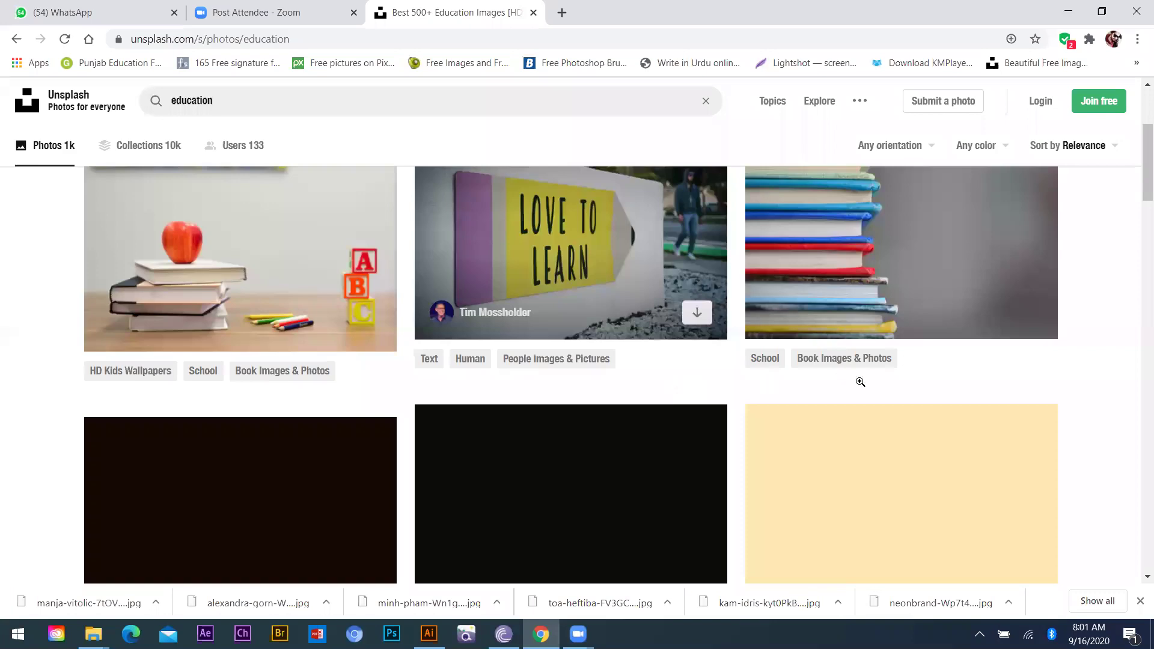
Browse the education results and open the library bookshelf photo with hanging light bulbs in a new tab
scroll(902, 391, "down", 5)
scroll(950, 396, "down", 3)
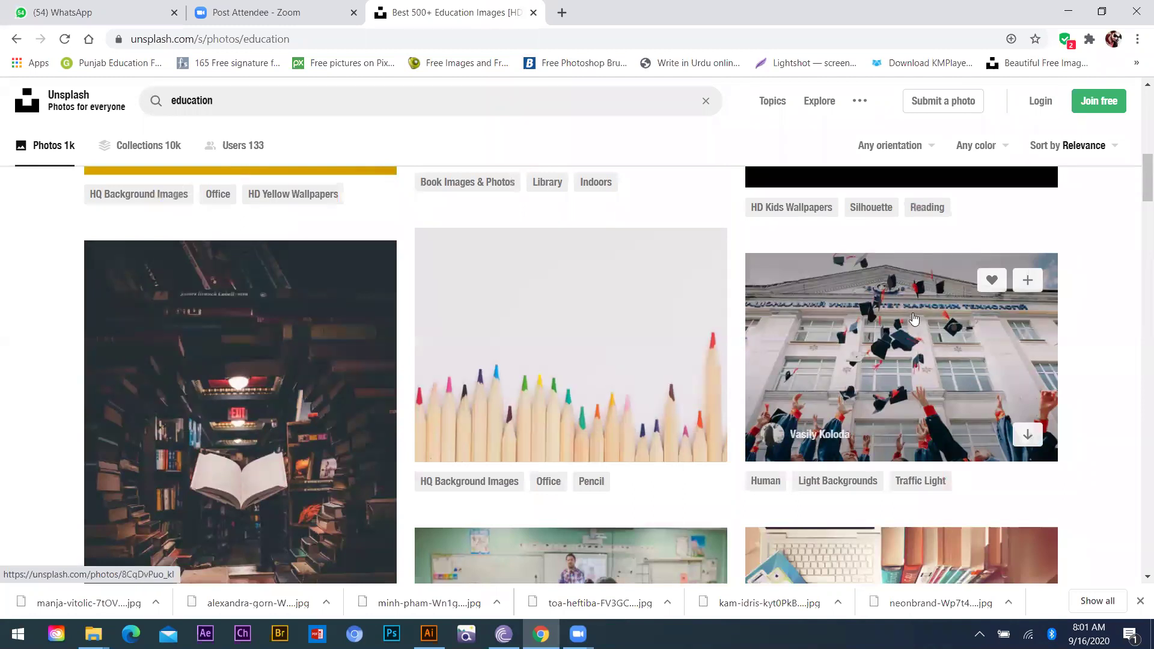
scroll(914, 319, "down", 8)
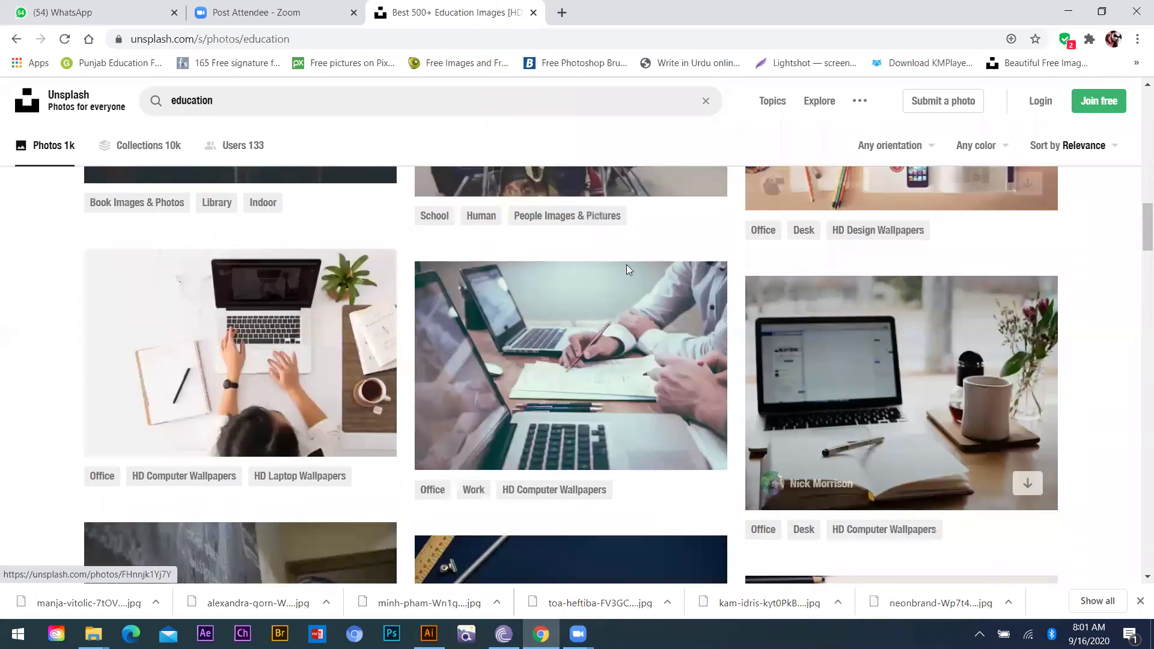
scroll(614, 319, "down", 5)
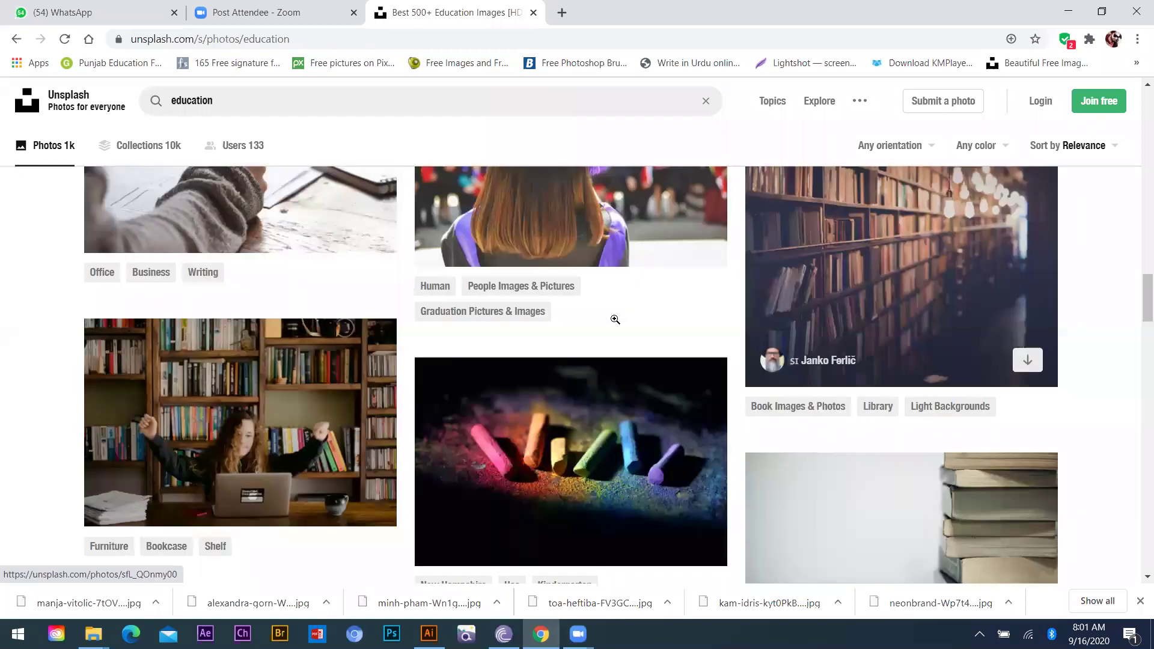
scroll(615, 319, "down", 5)
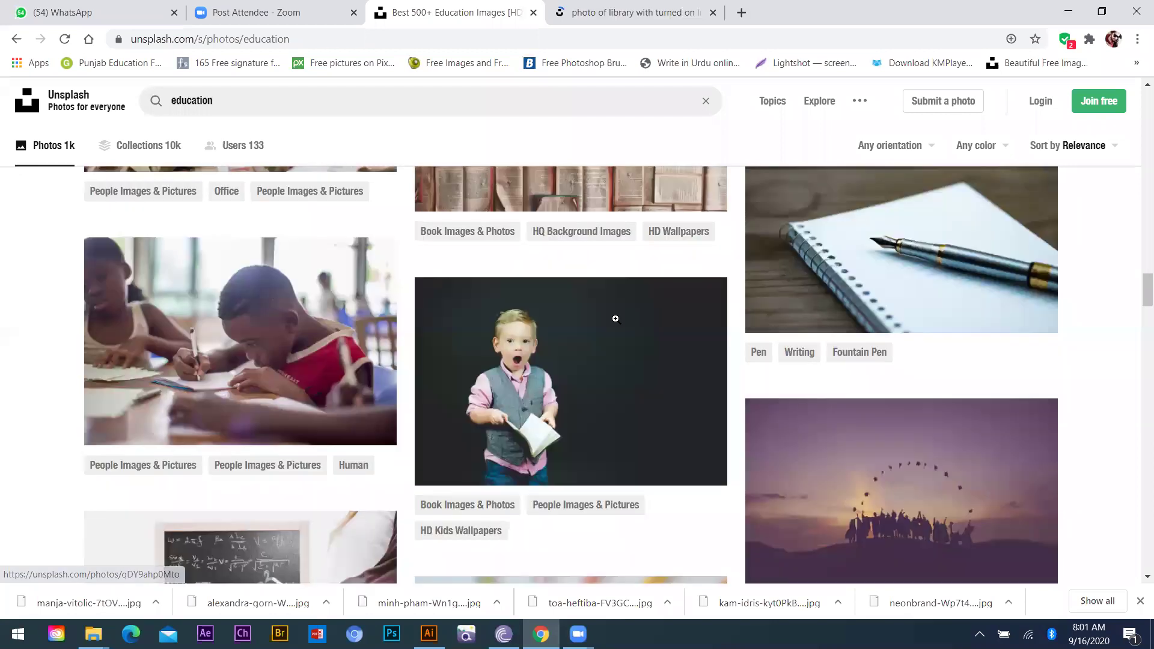
Look through more of the education results for photos that suit the flyer's image areas
scroll(626, 290, "down", 5)
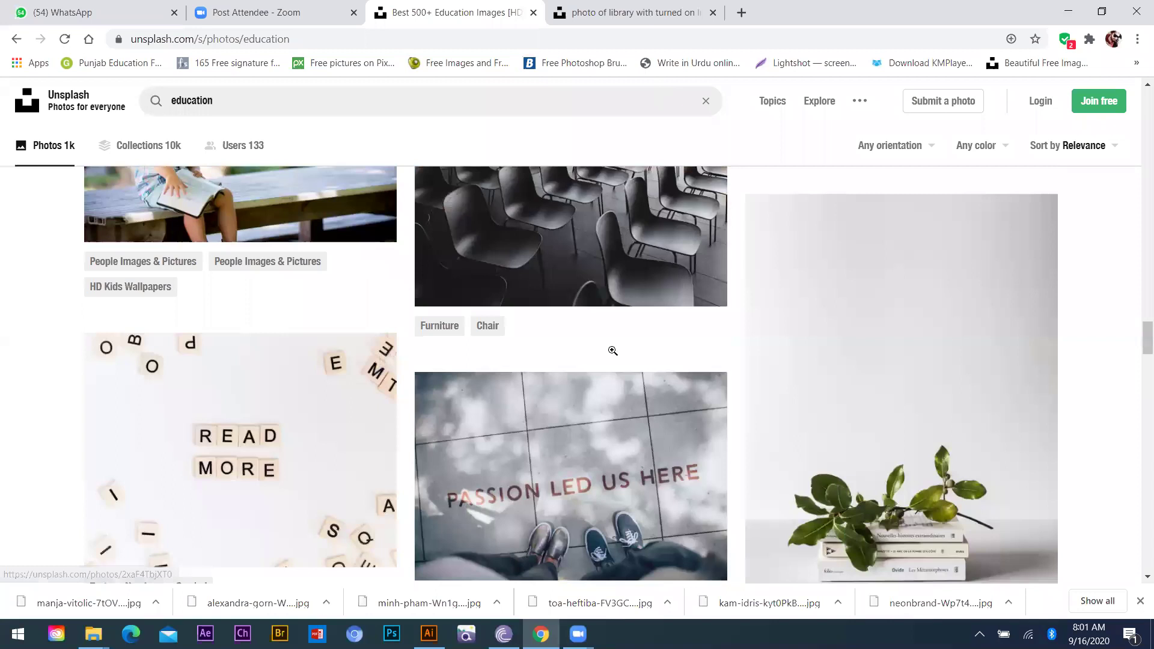
scroll(614, 351, "down", 5)
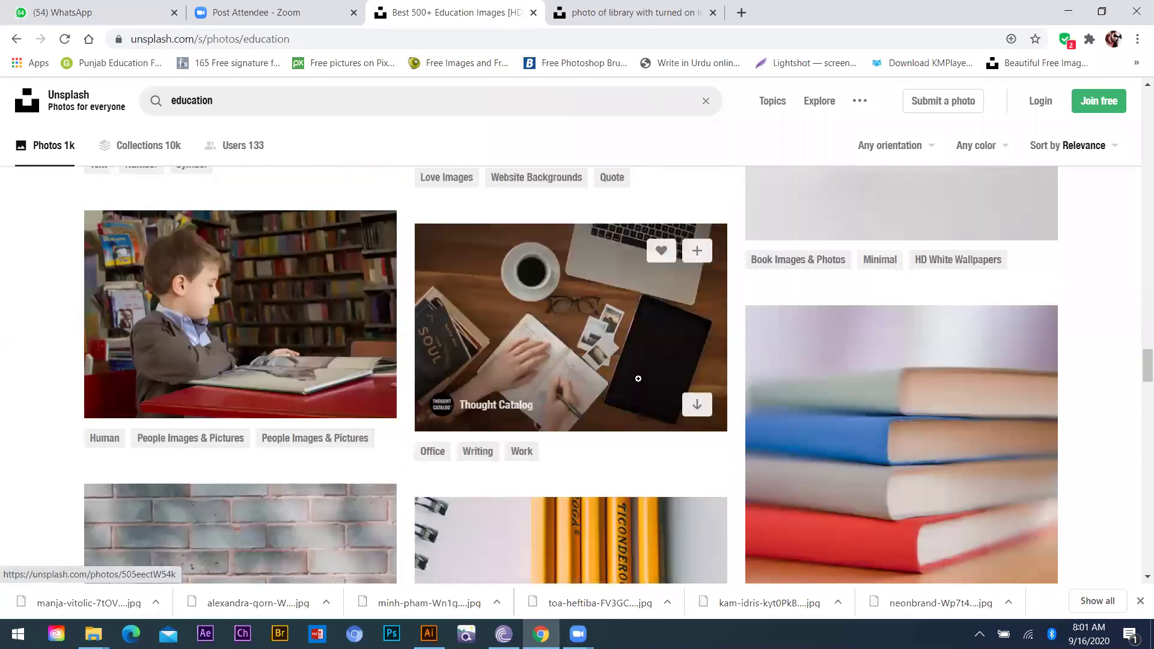
scroll(679, 341, "down", 5)
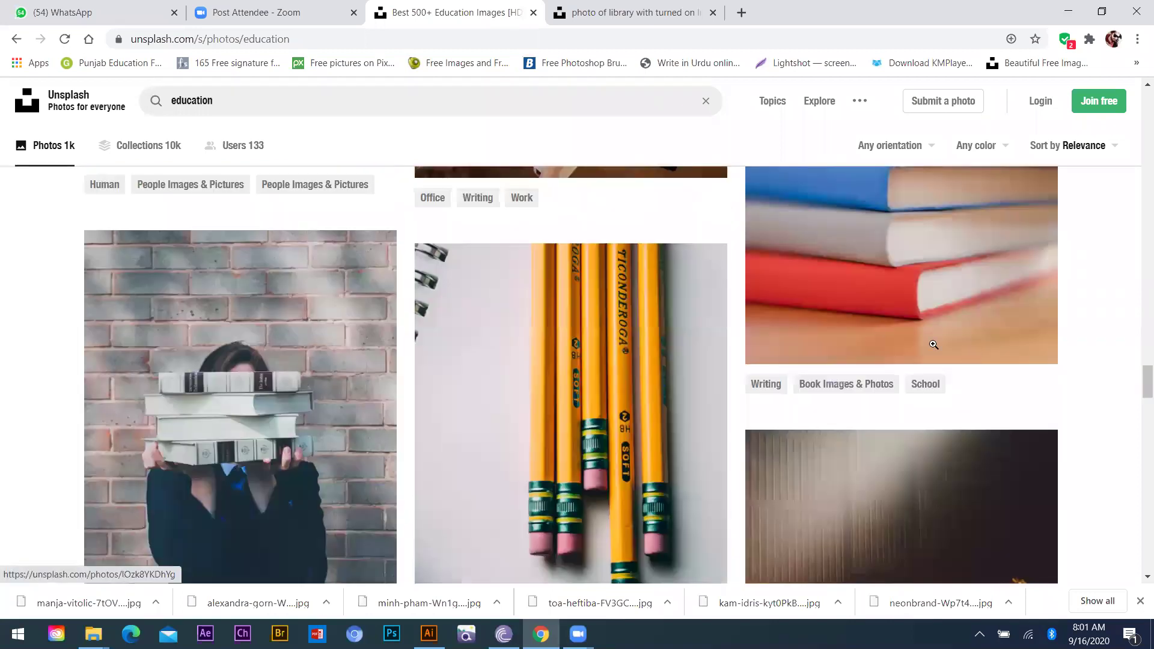
scroll(930, 350, "down", 5)
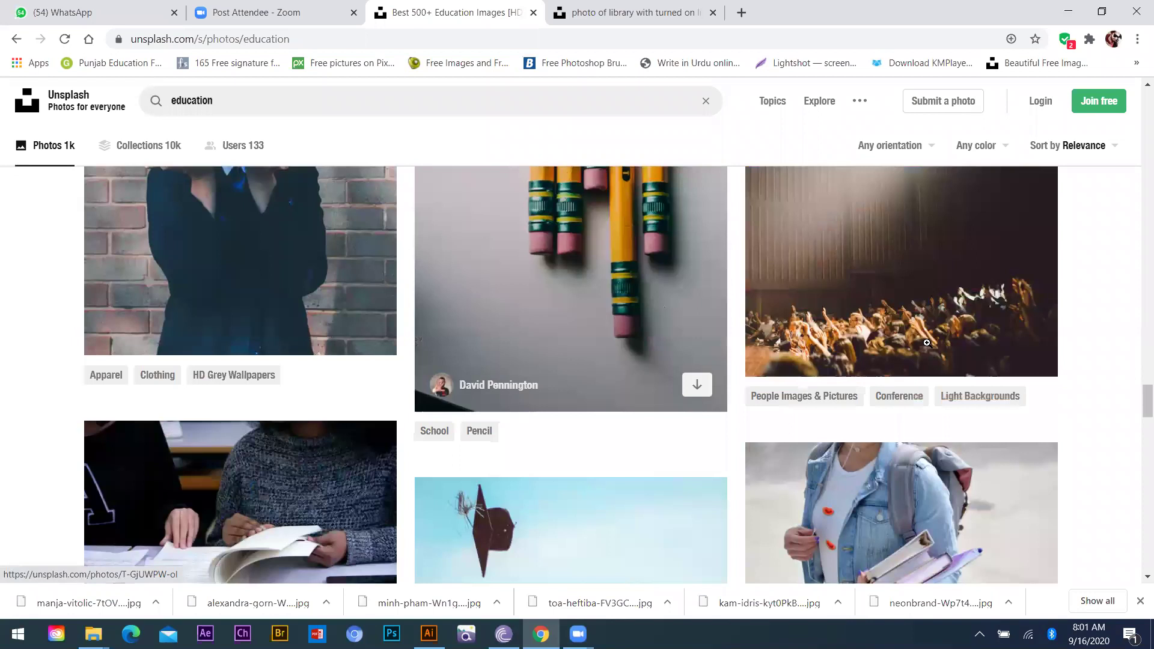
scroll(487, 277, "down", 5)
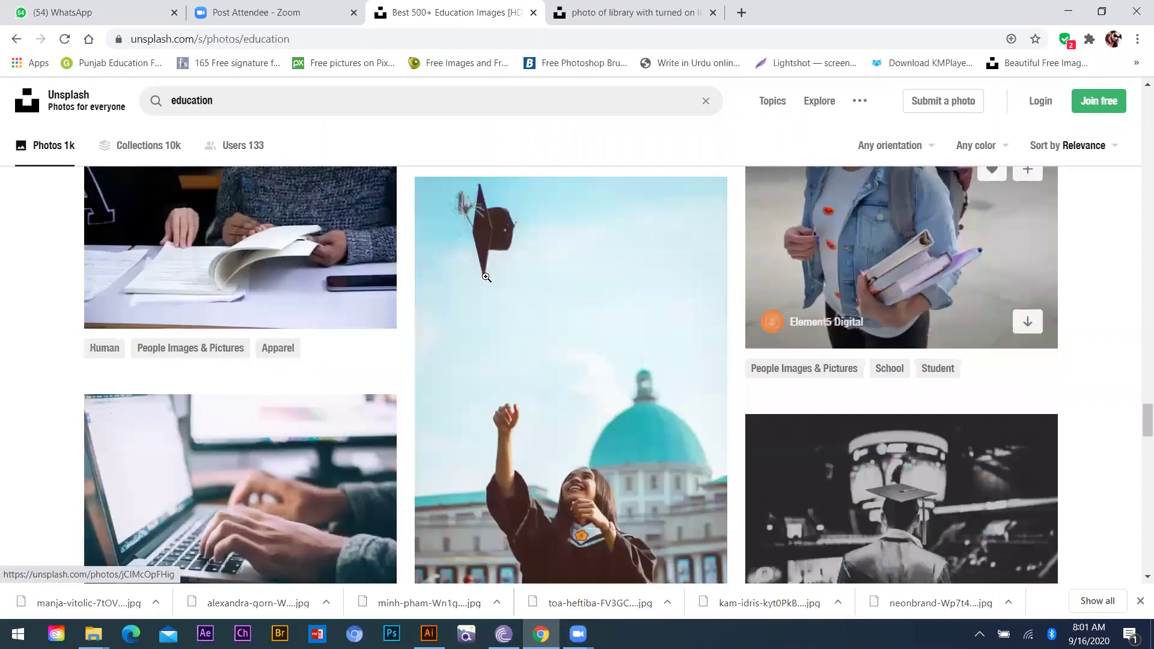
scroll(830, 303, "down", 4)
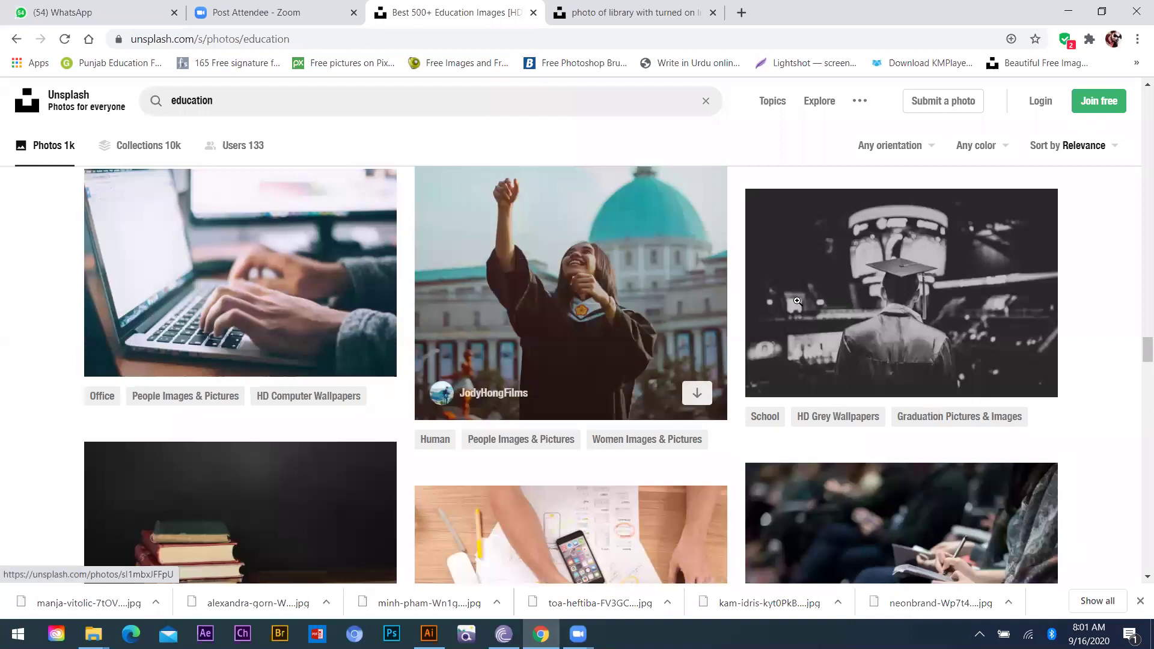
scroll(830, 303, "down", 8)
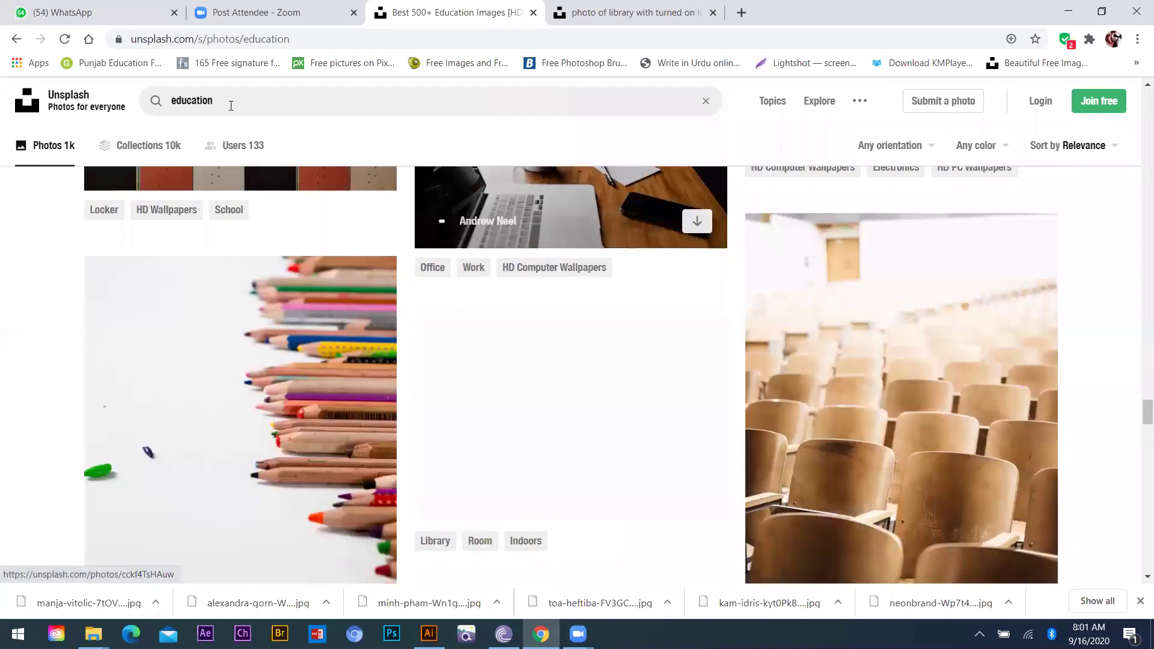
scroll(131, 96, "up", 5)
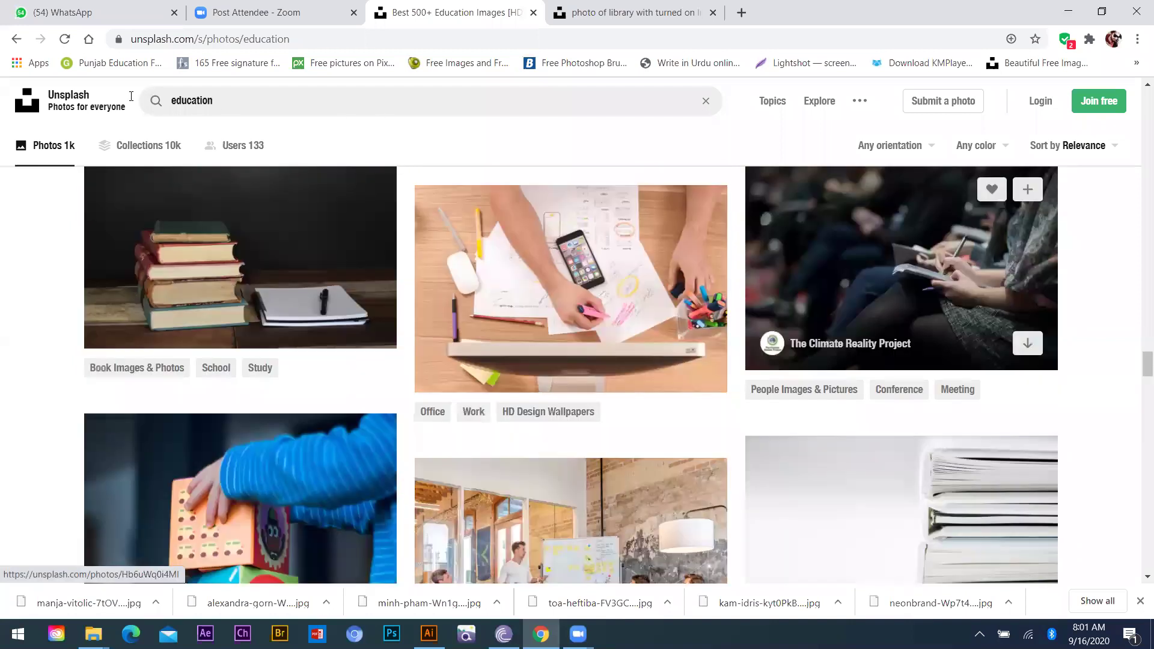
scroll(175, 93, "down", 10)
Search the photos for "buildings" and open the Boston skyline photo in a new tab
triple_click(174, 96)
type("buildings")
key("Return")
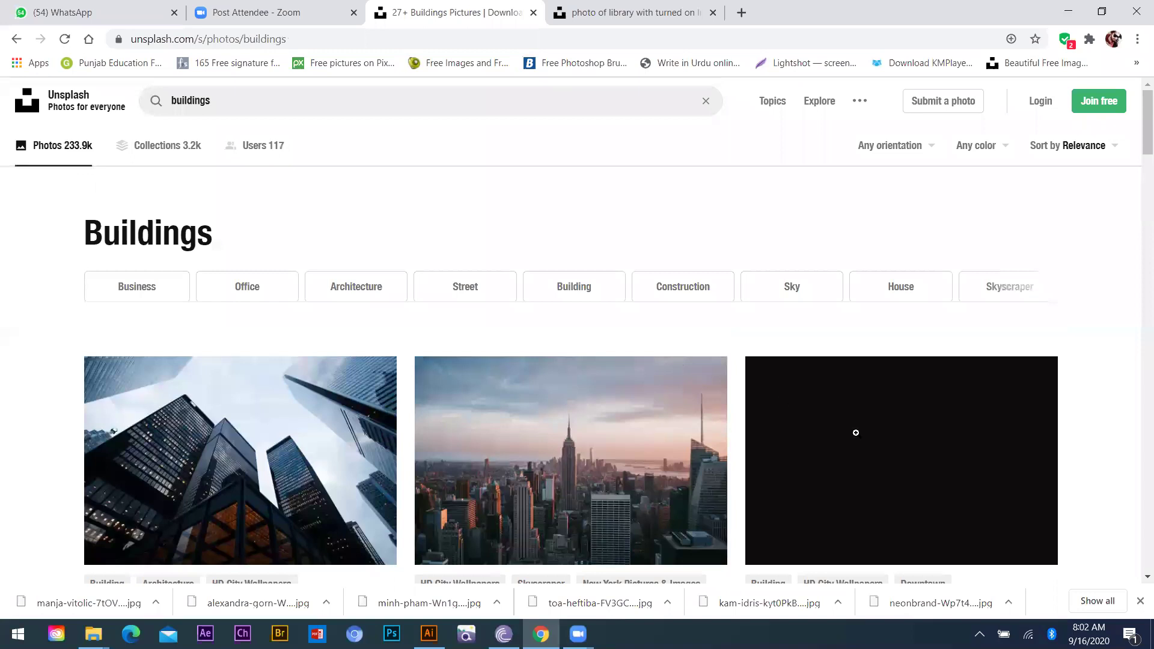
scroll(467, 434, "down", 4)
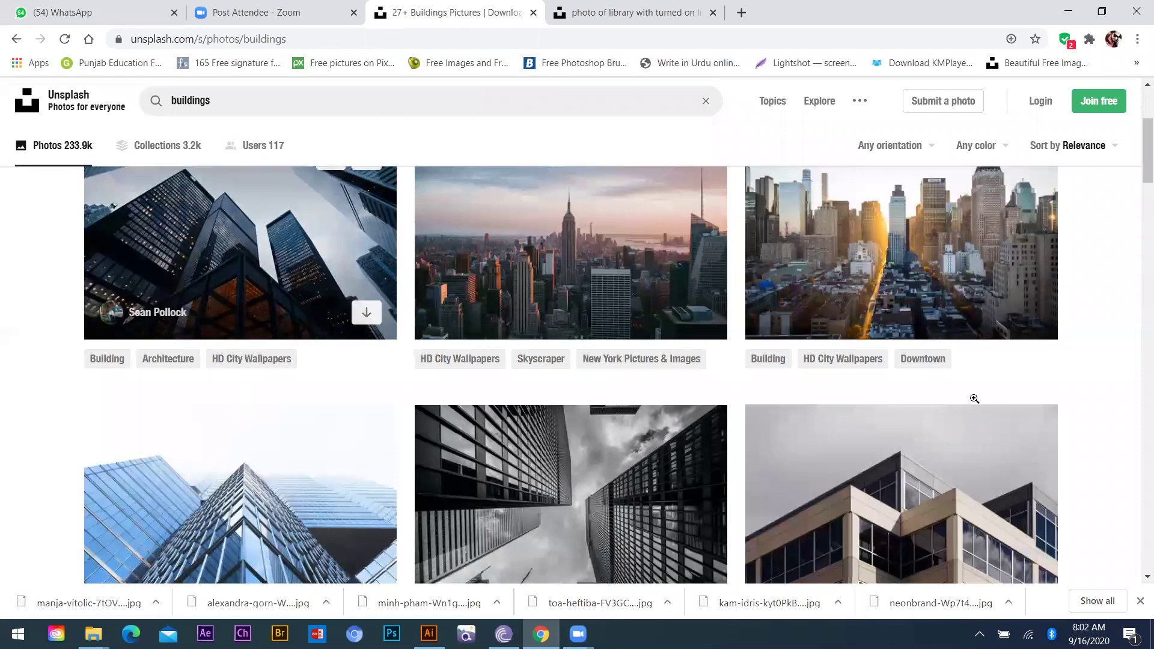
scroll(1005, 424, "down", 7)
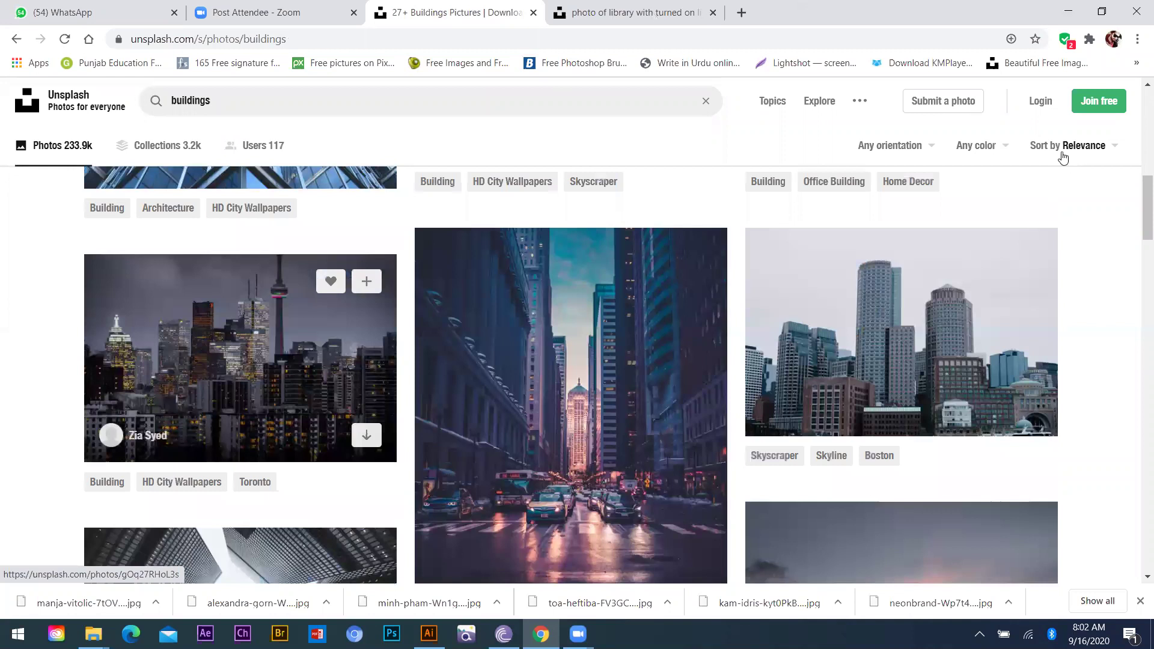
scroll(1062, 155, "down", 3)
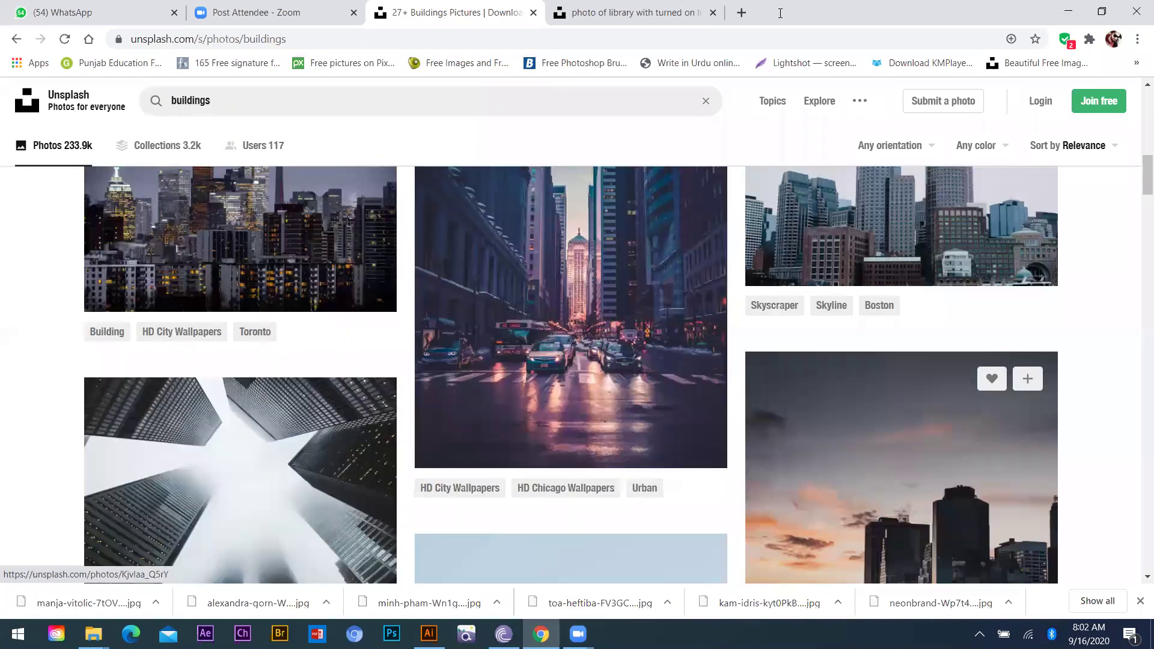
middle_click(902, 457)
Download the library bookshelf photo and the Boston skyline photo from their open tabs
left_click(635, 12)
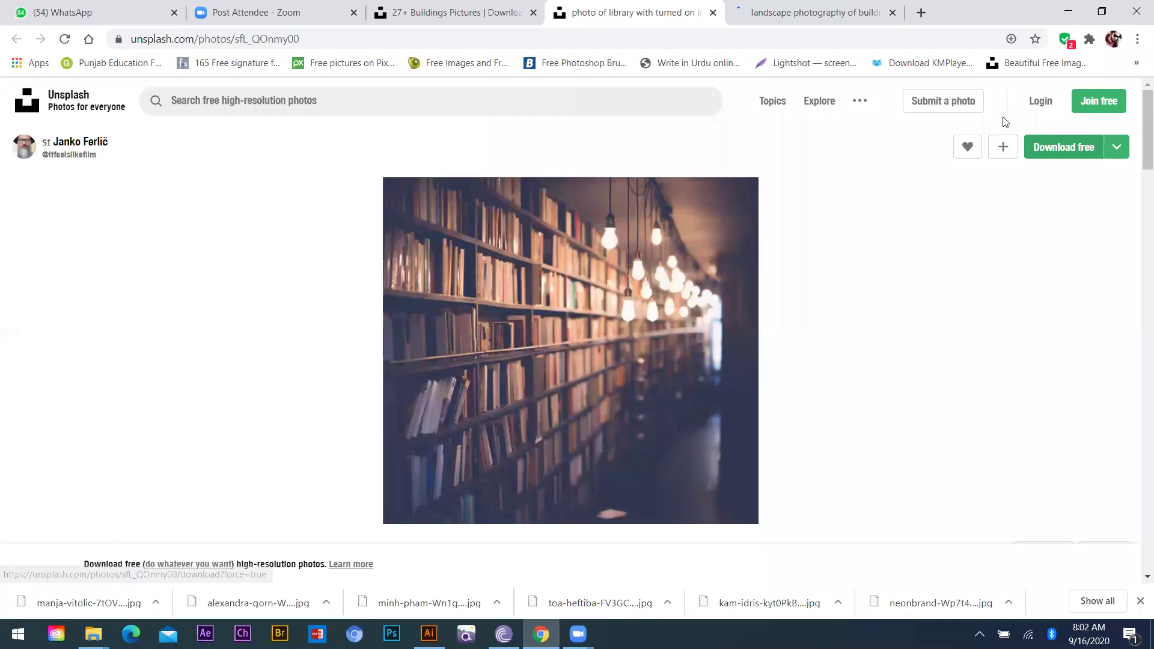
left_click(1056, 147)
key("ctrl+Tab")
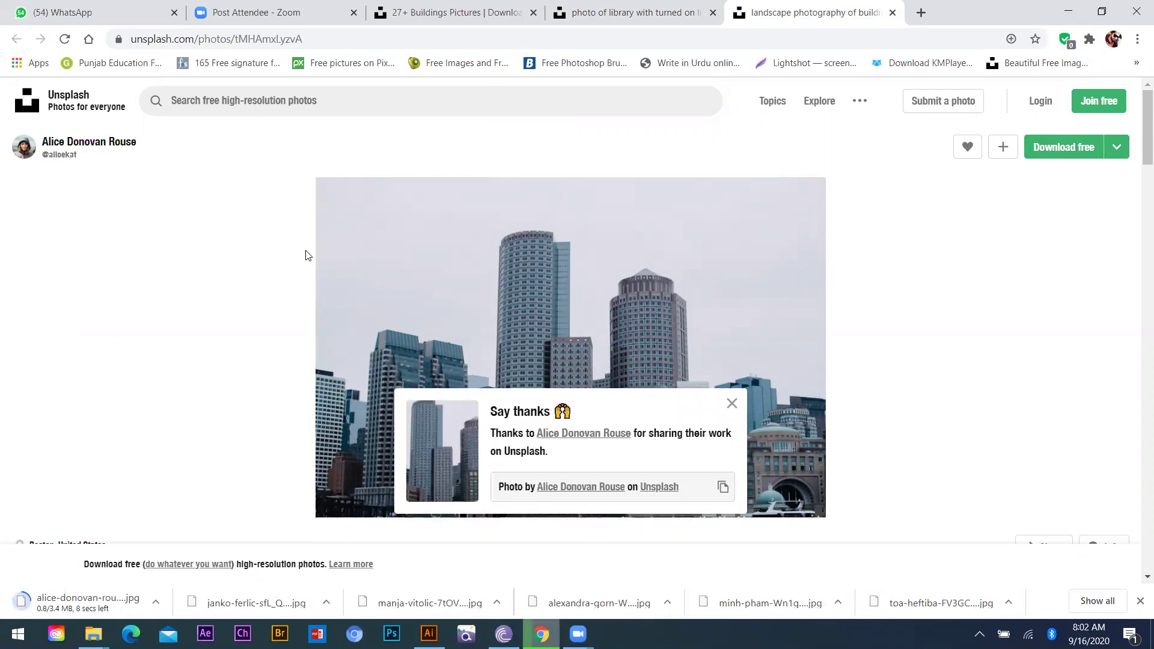
Place the downloaded skyline photo into the Illustrator document and scale it to cover the slanted image area at the cover's upper left
left_click(1068, 11)
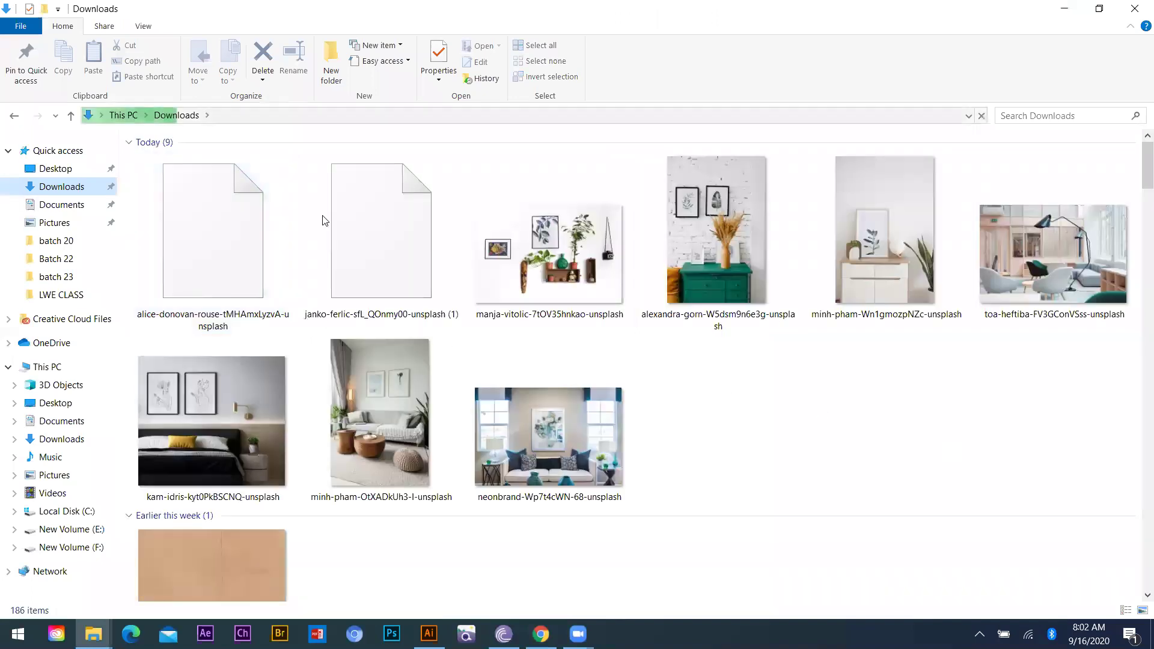
left_click_drag(214, 271, 425, 643)
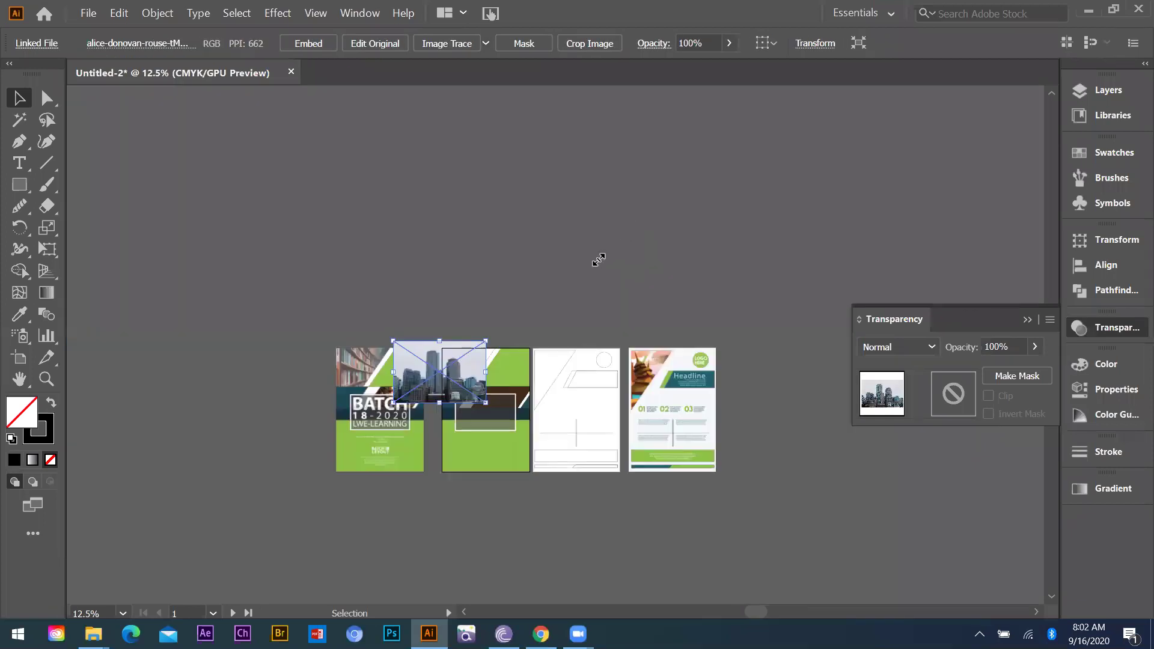
scroll(469, 363, "up", 4)
left_click_drag(372, 330, 478, 276)
left_click_drag(634, 227, 606, 278)
left_click_drag(500, 300, 520, 315)
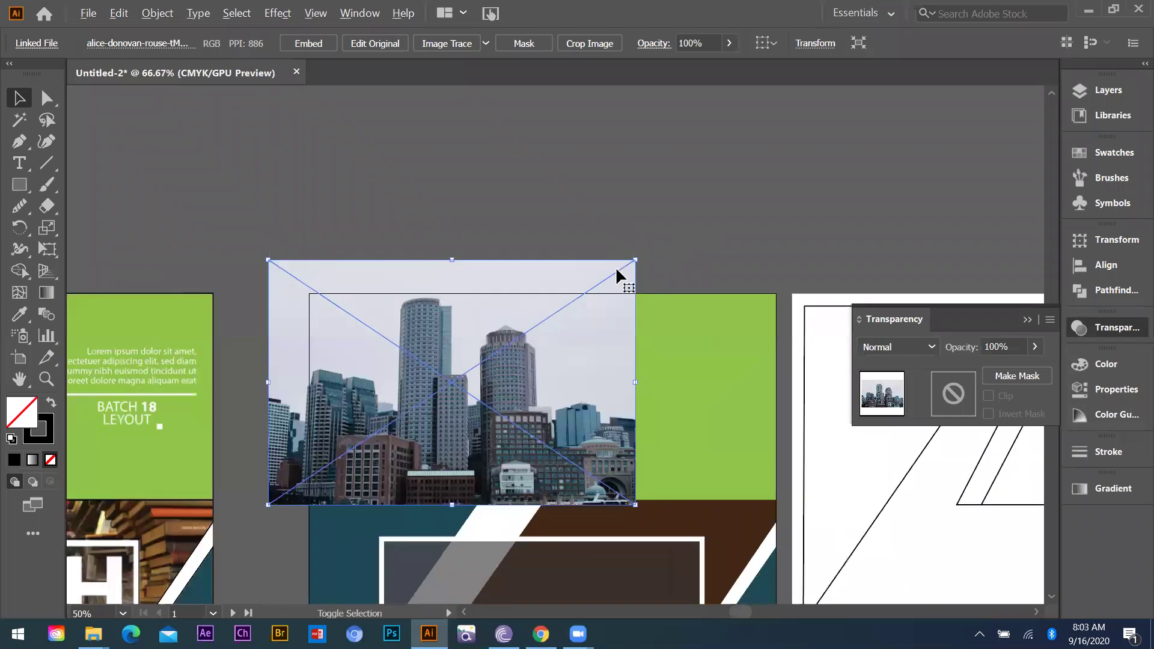
key("ctrl+equal")
left_click_drag(515, 270, 524, 265)
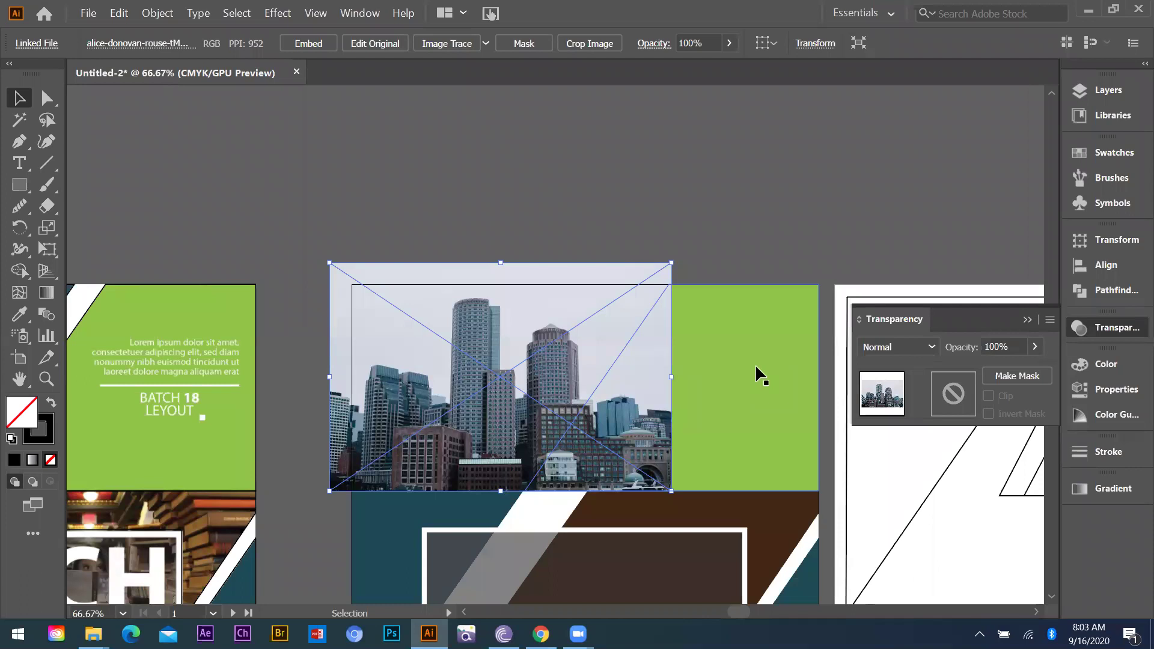
Send the skyline photo to the back, behind the cover's colored shapes and outlines, and deselect it
key("a")
key("ctrl+shift+[")
left_click(488, 212)
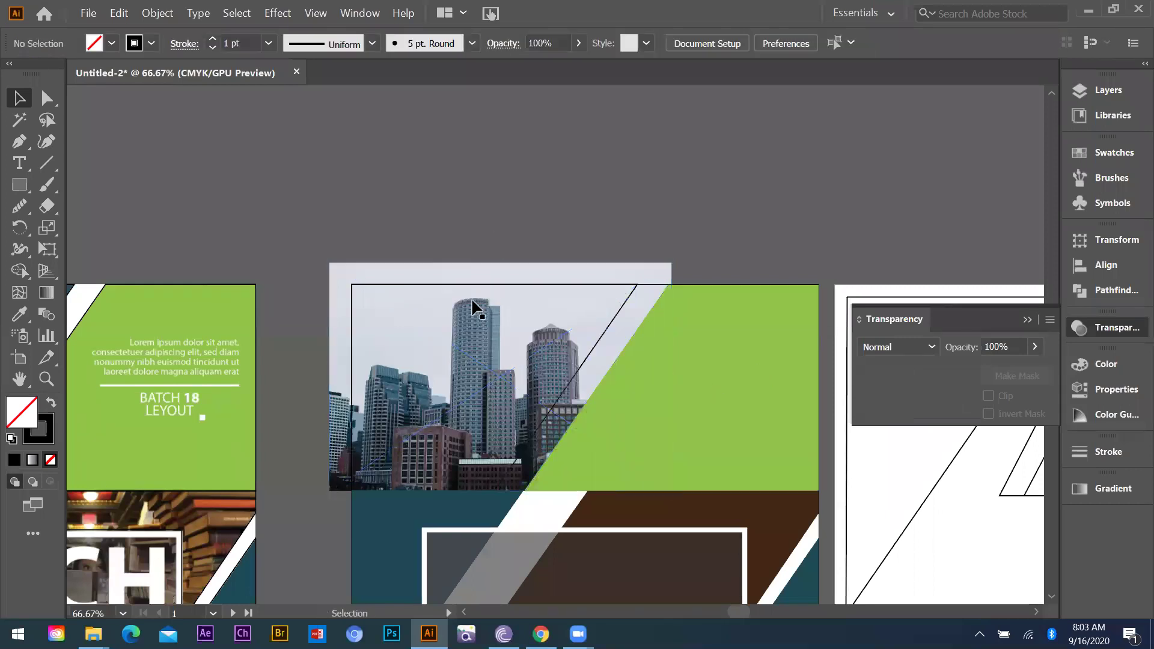
Clip the skyline photo to the slanted outline at the cover's upper left with a clipping mask, and deselect it
left_click(390, 264)
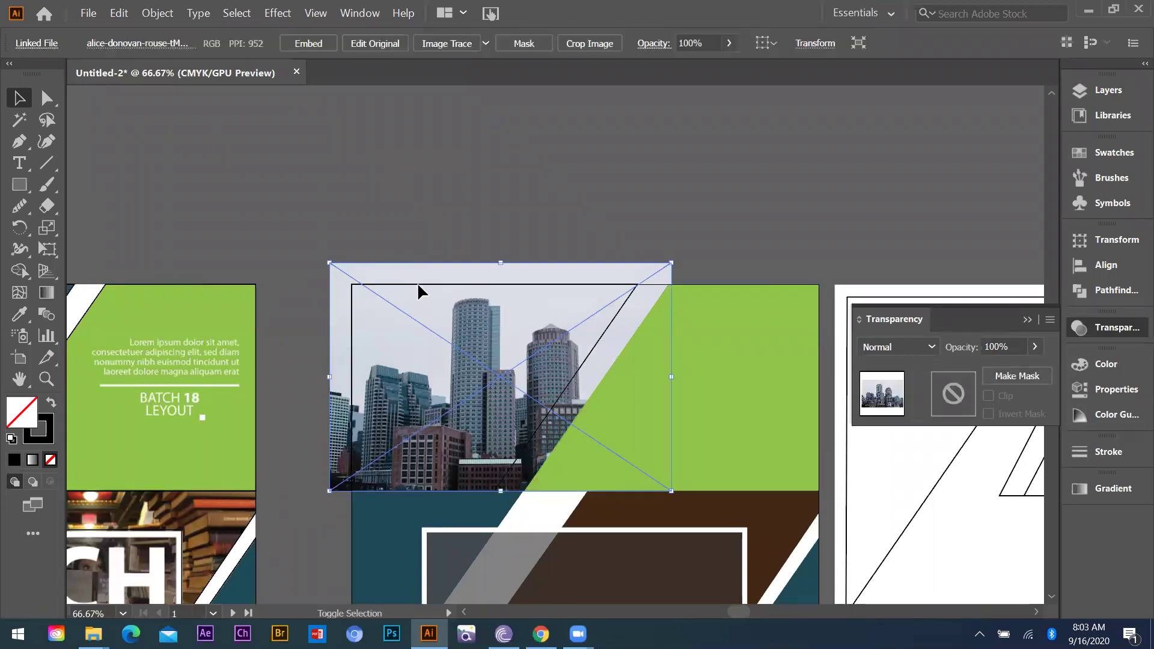
left_click(525, 359, "shift")
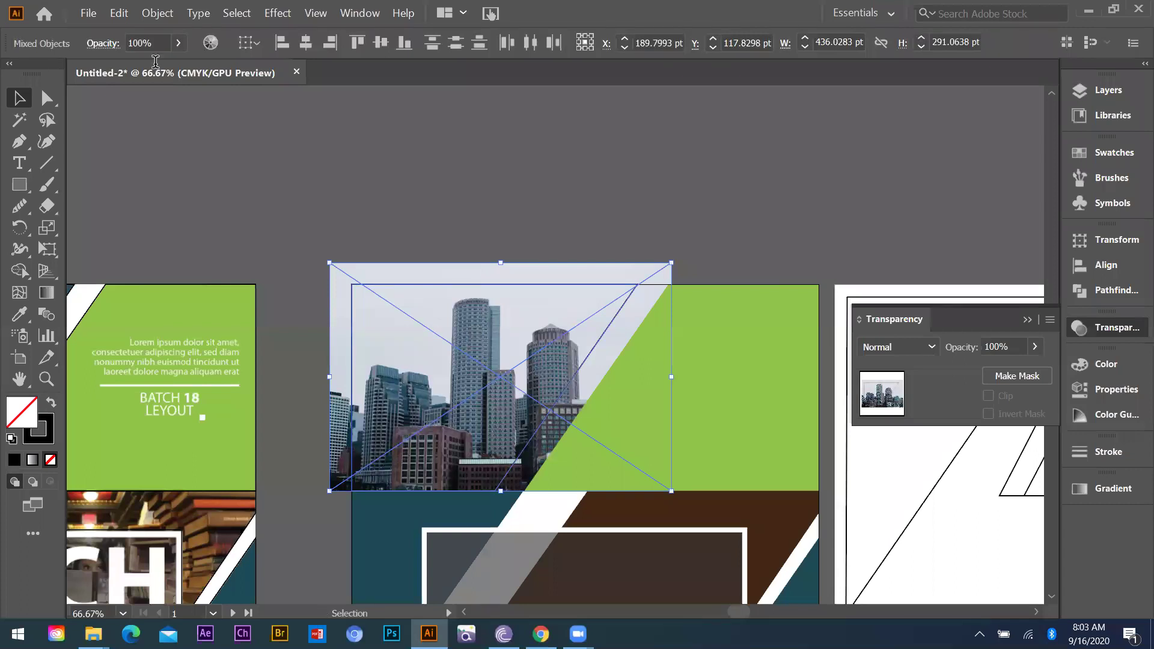
left_click(158, 14)
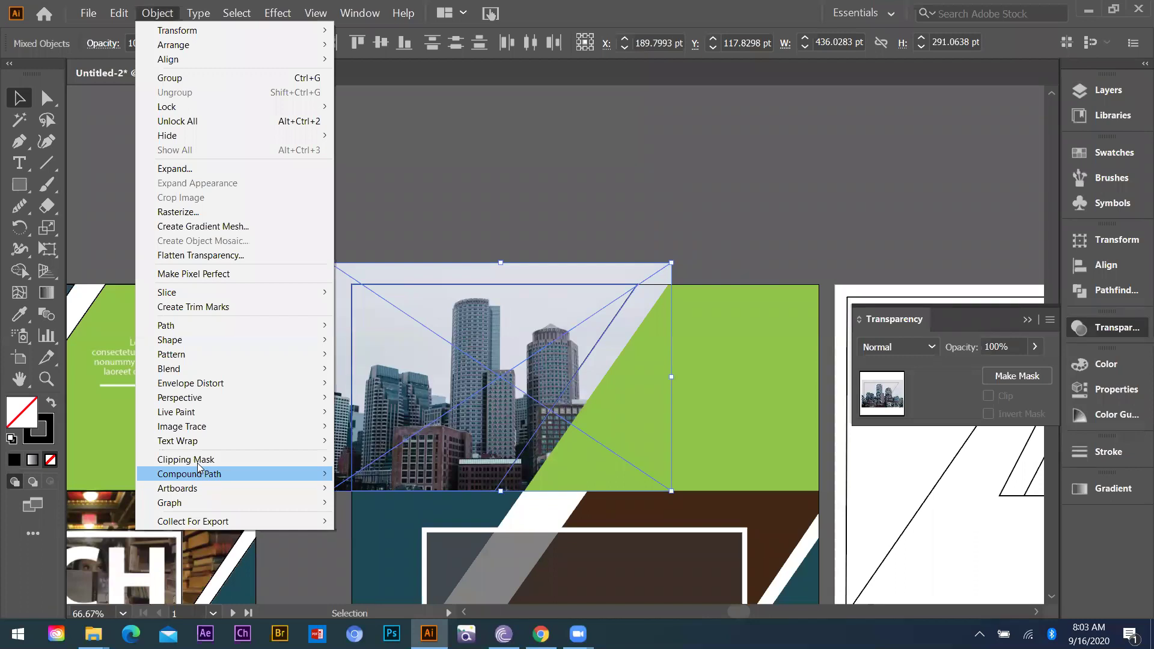
mouse_move(243, 463)
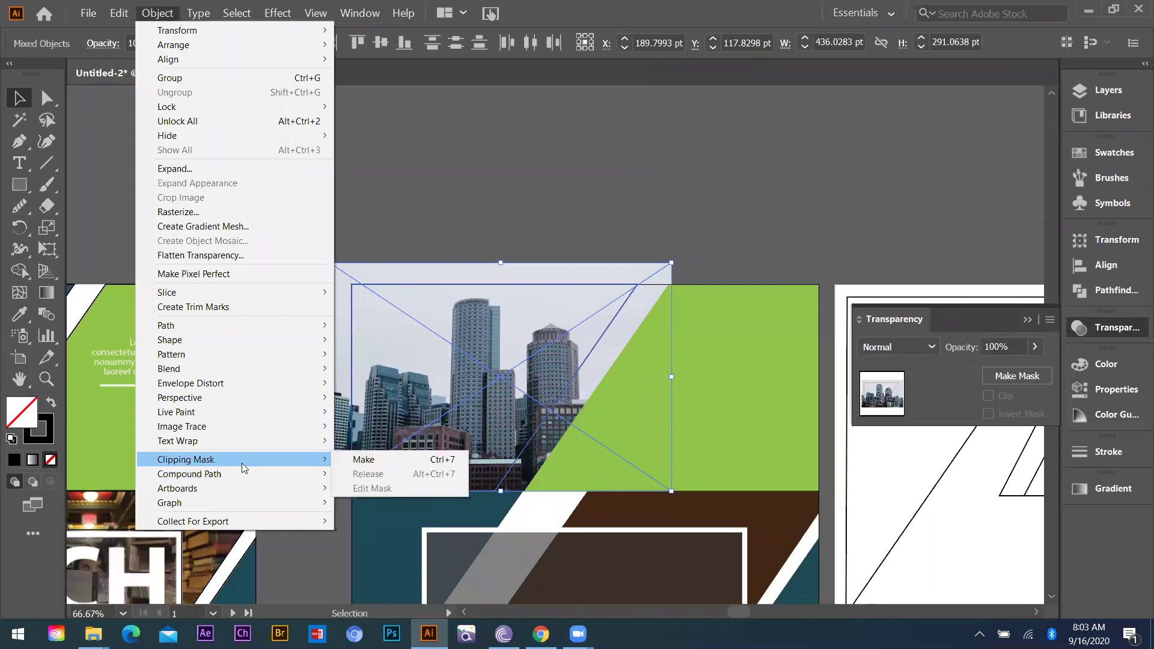
left_click(364, 460)
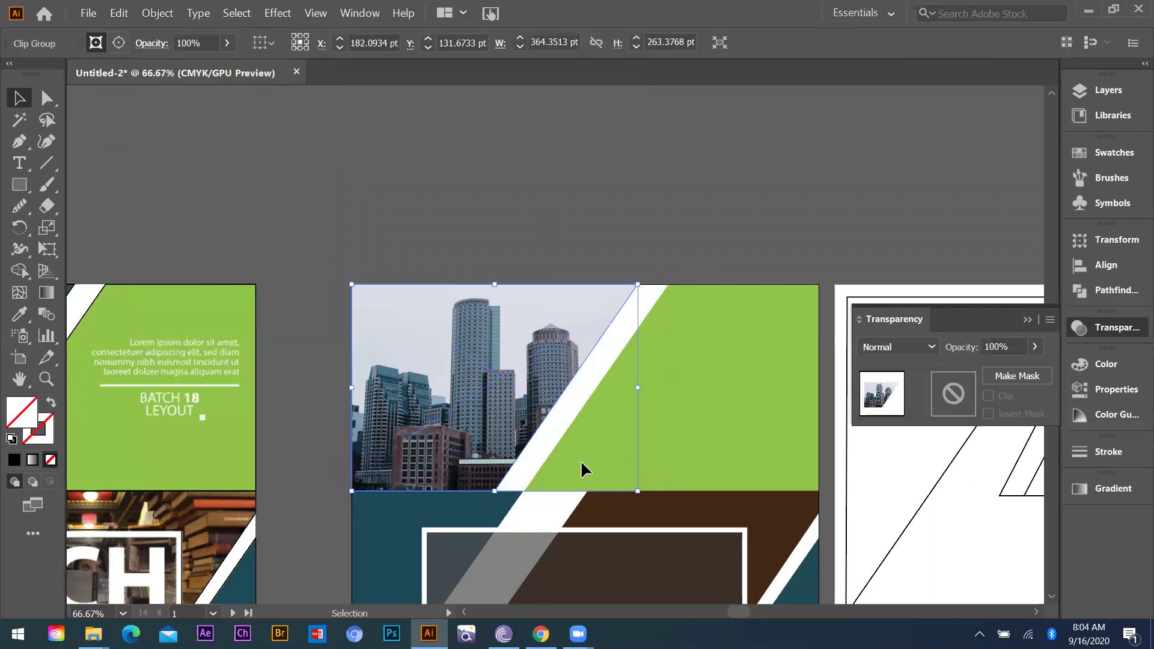
left_click(598, 425)
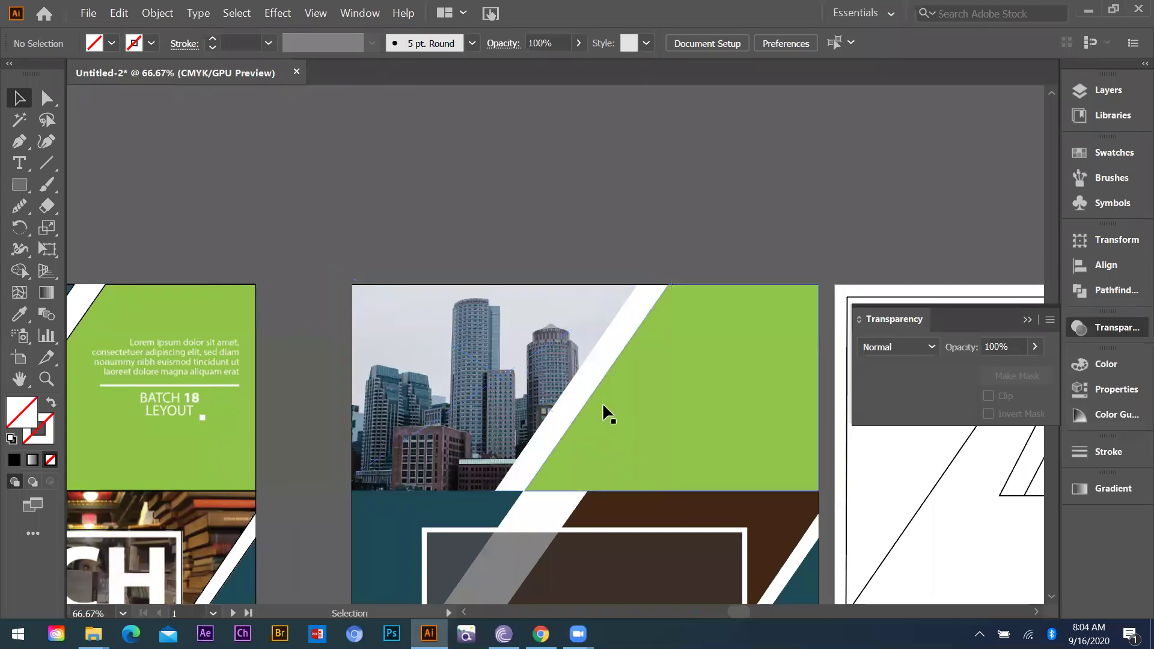
Shrink the skyline photo slightly inside its clip group, shift it down and left within the slanted frame, and exit isolation mode
double_click(430, 388)
left_click(85, 182)
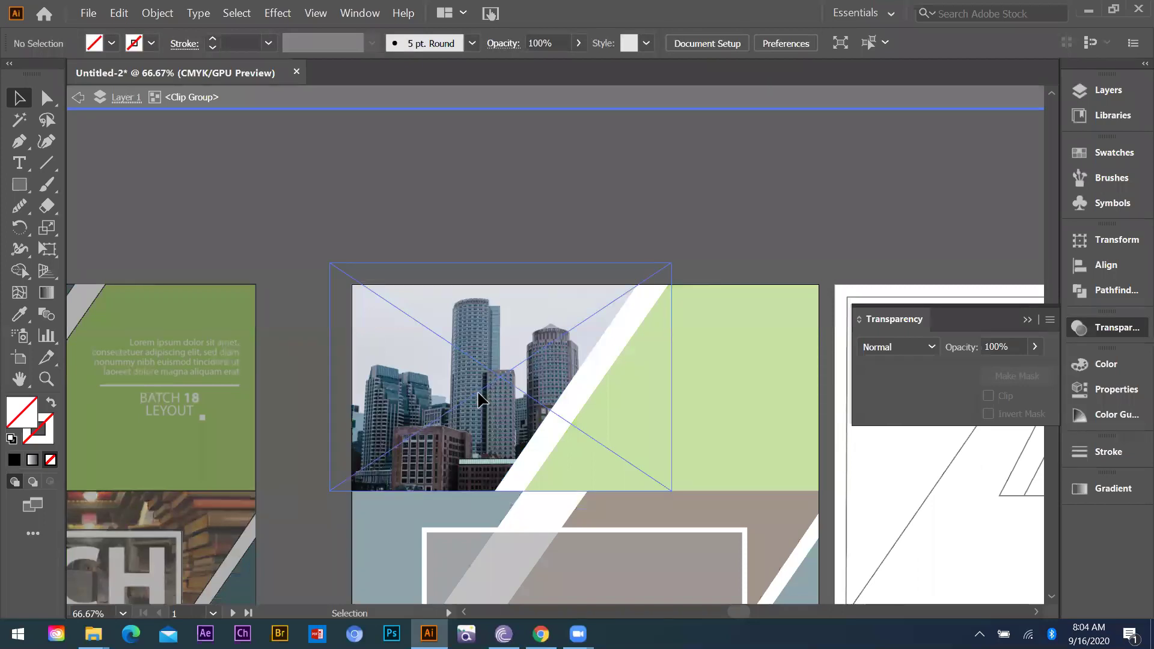
mouse_move(477, 393)
left_mouse_down()
mouse_move(462, 396)
mouse_move(459, 383)
left_mouse_up()
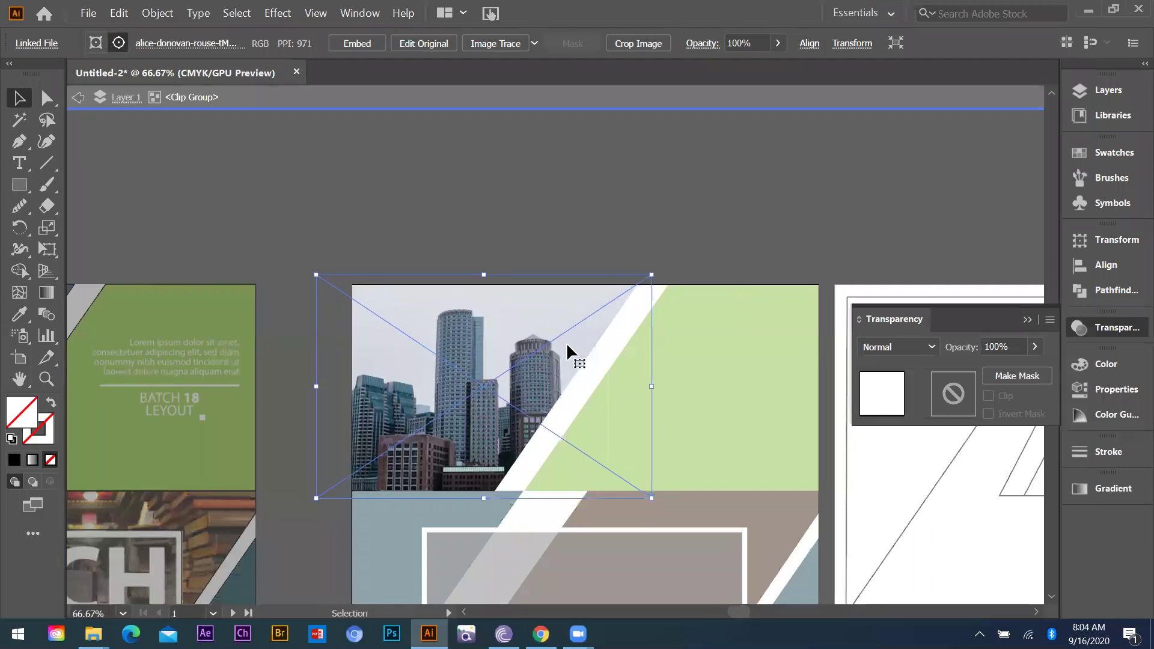
double_click(661, 255)
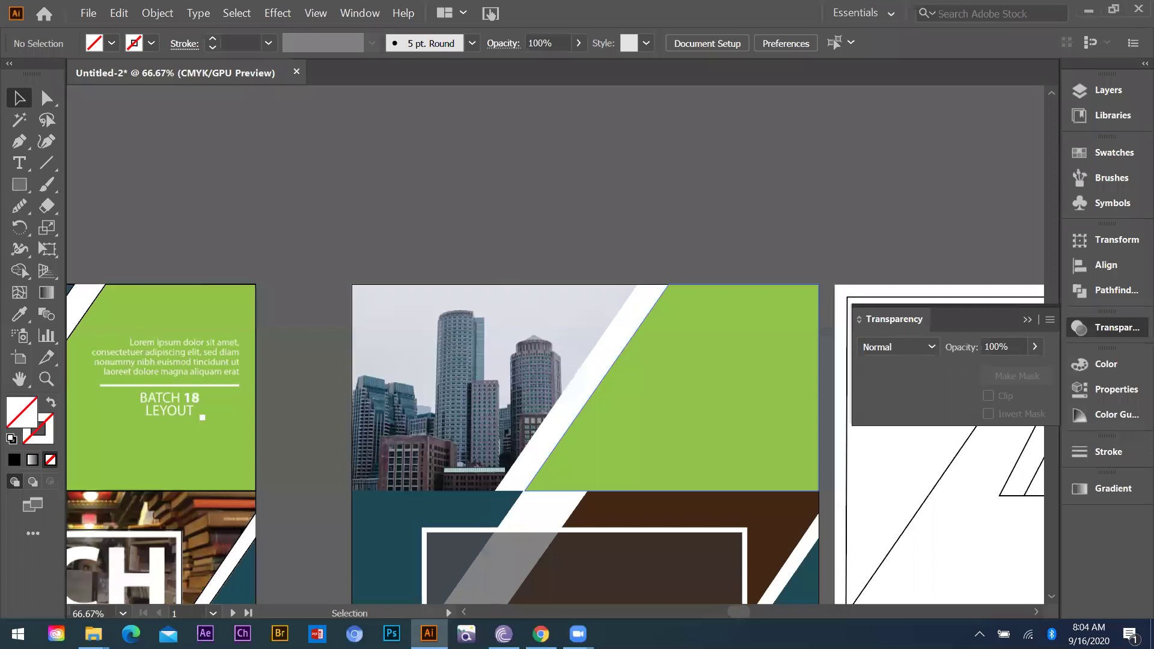
Place the downloaded library bookshelf photo into the document and scale it to cover the brown slanted shape on the cover
key("ctrl+minus")
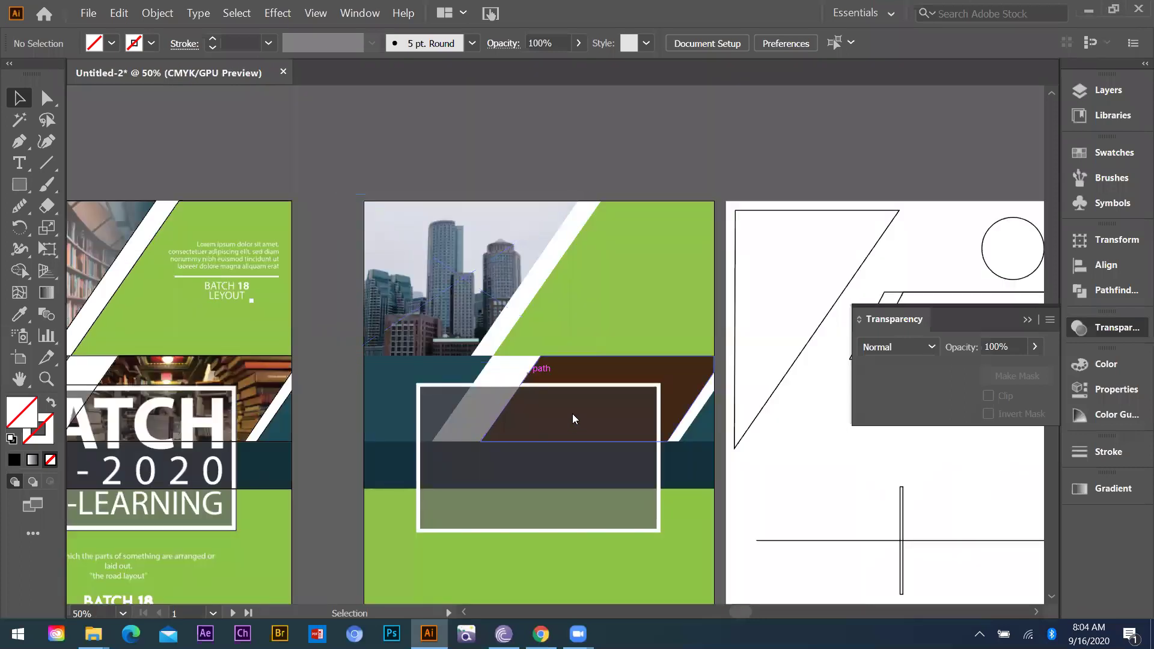
key("alt+Tab")
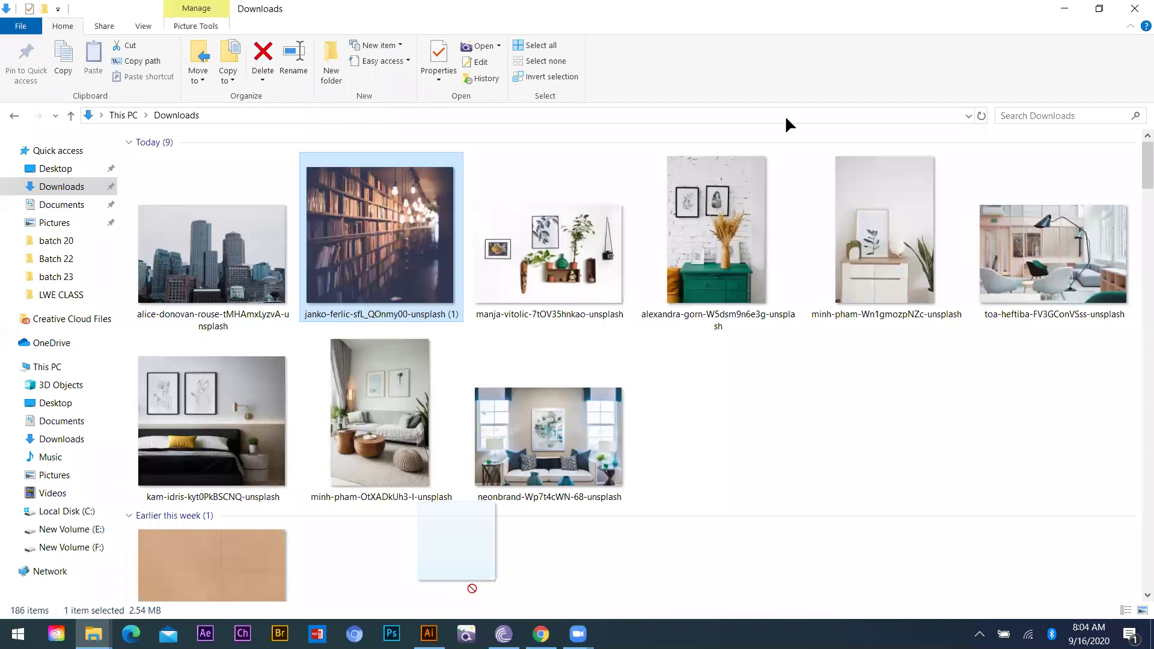
key("alt+Tab")
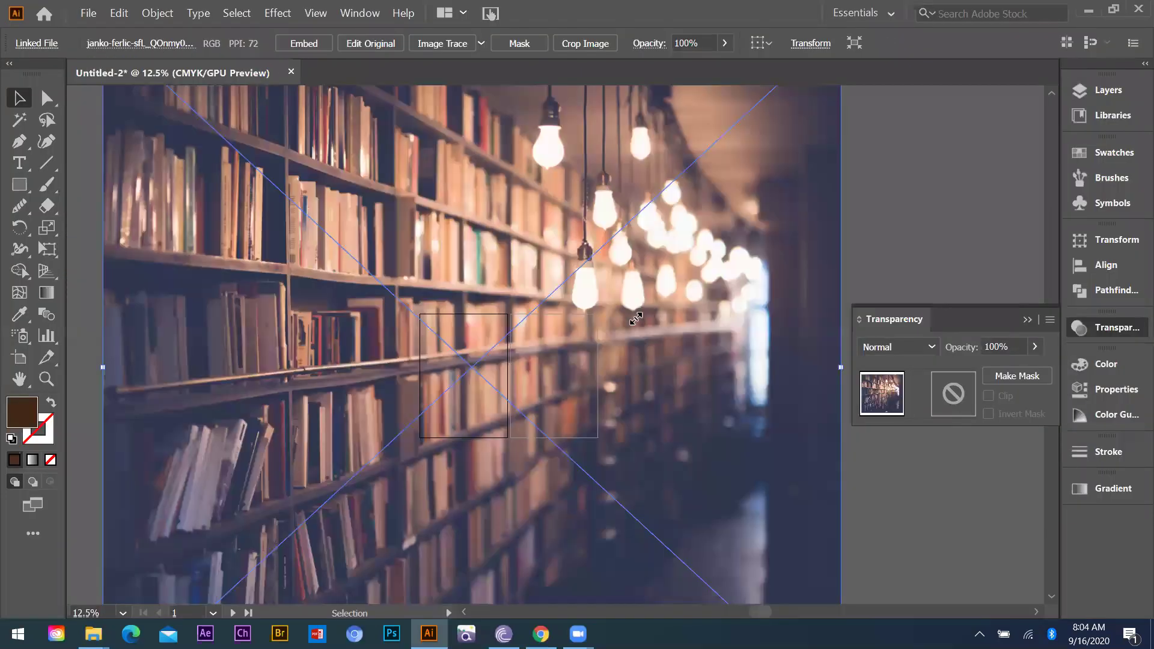
left_click_drag(635, 319, 606, 331)
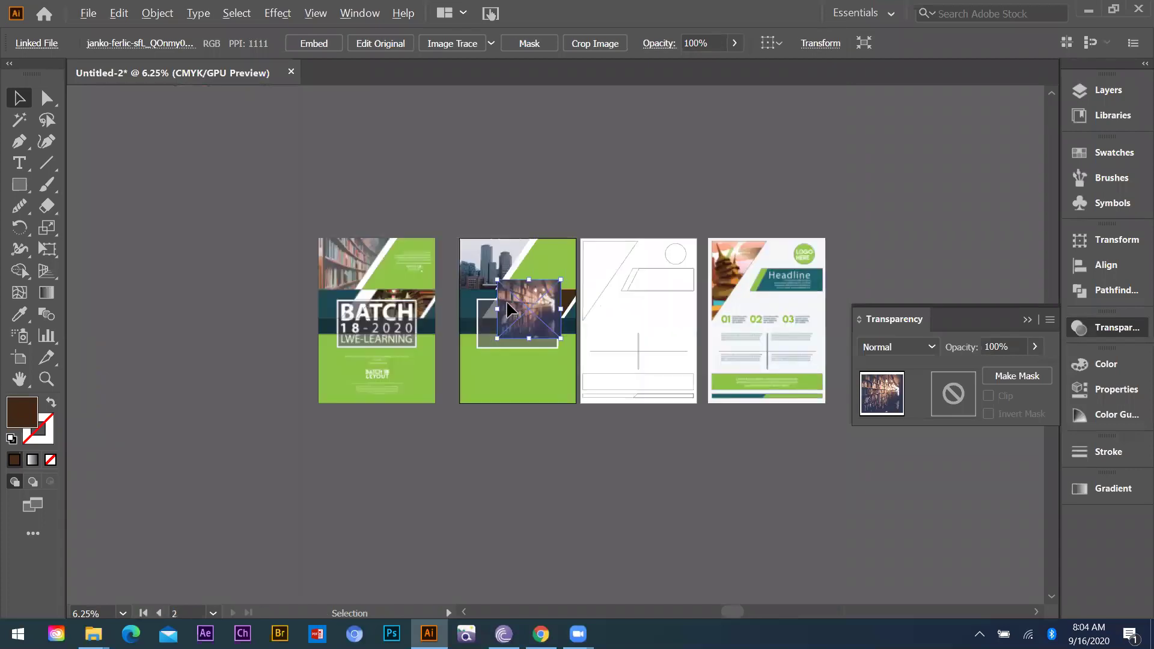
scroll(479, 326, "up", 3)
left_click_drag(500, 293, 548, 301)
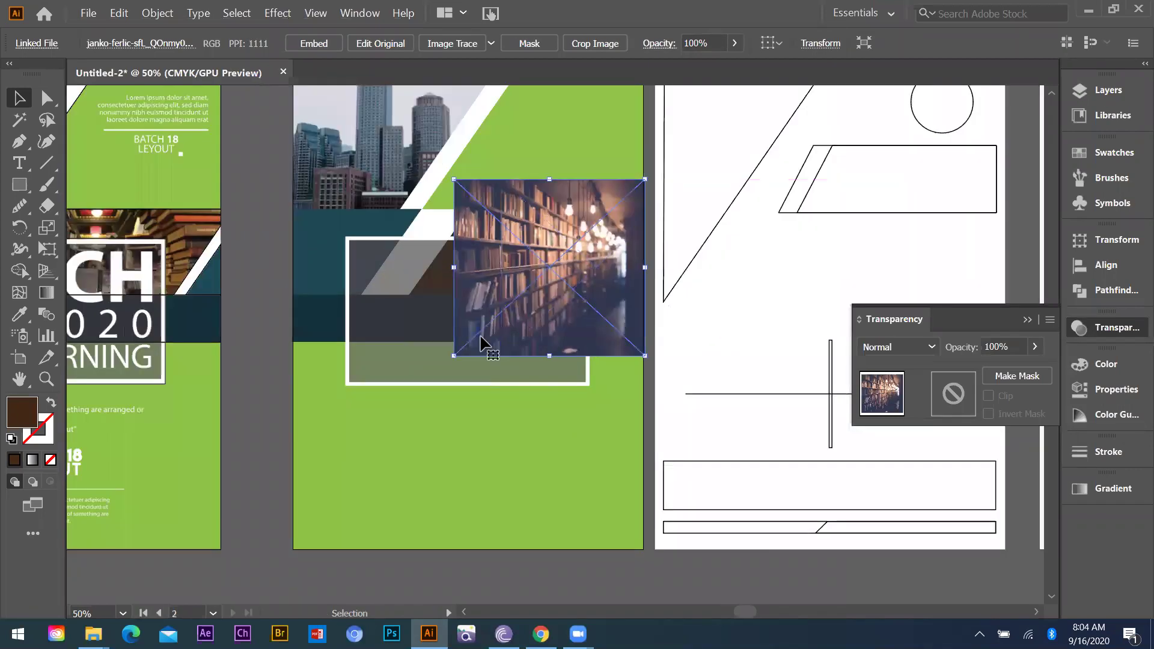
left_click_drag(417, 376, 364, 399)
scroll(559, 285, "up", 1)
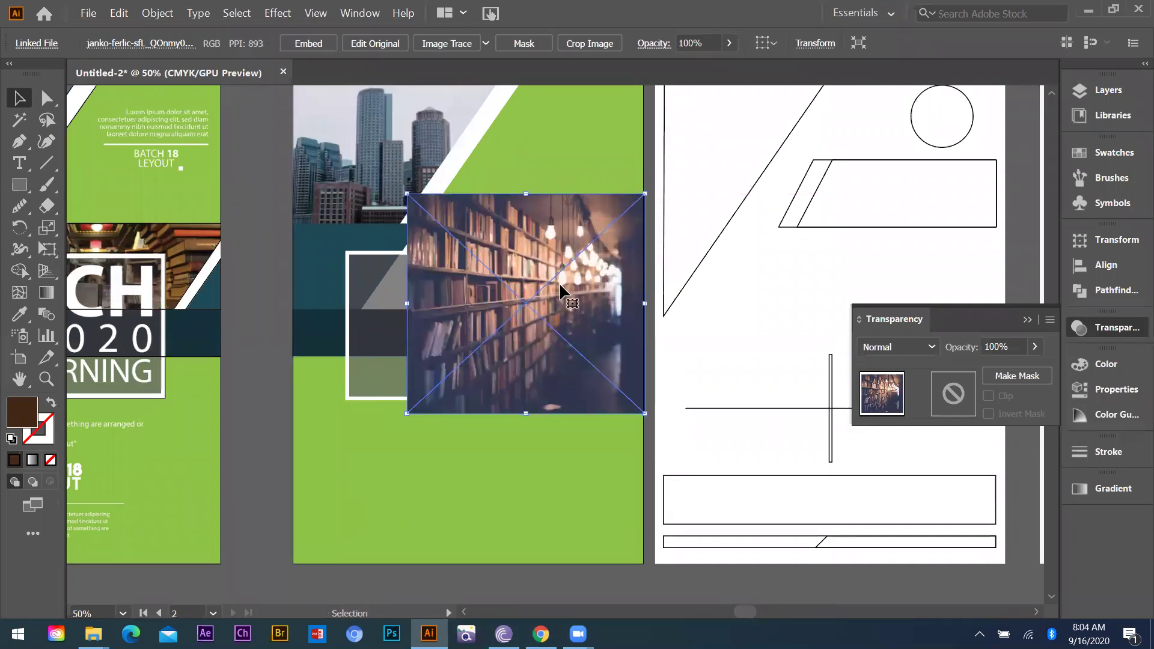
Send the library photo backward so it lies behind the brown slanted shape and the cover's framed box
key("ctrl+plus")
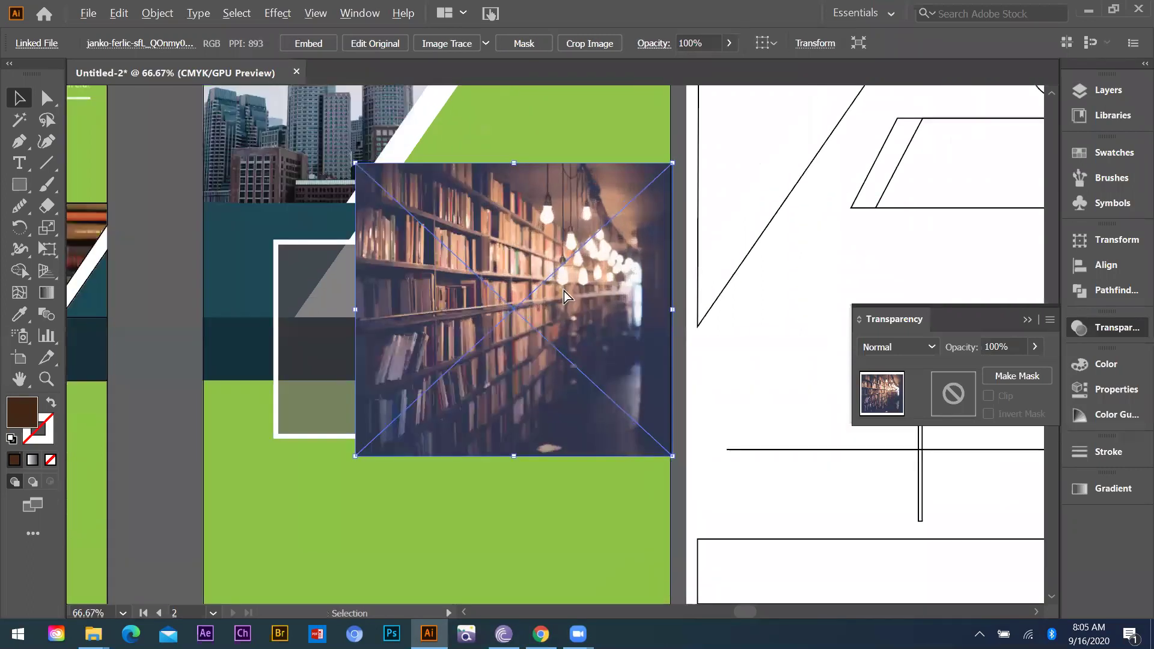
key("ctrl")
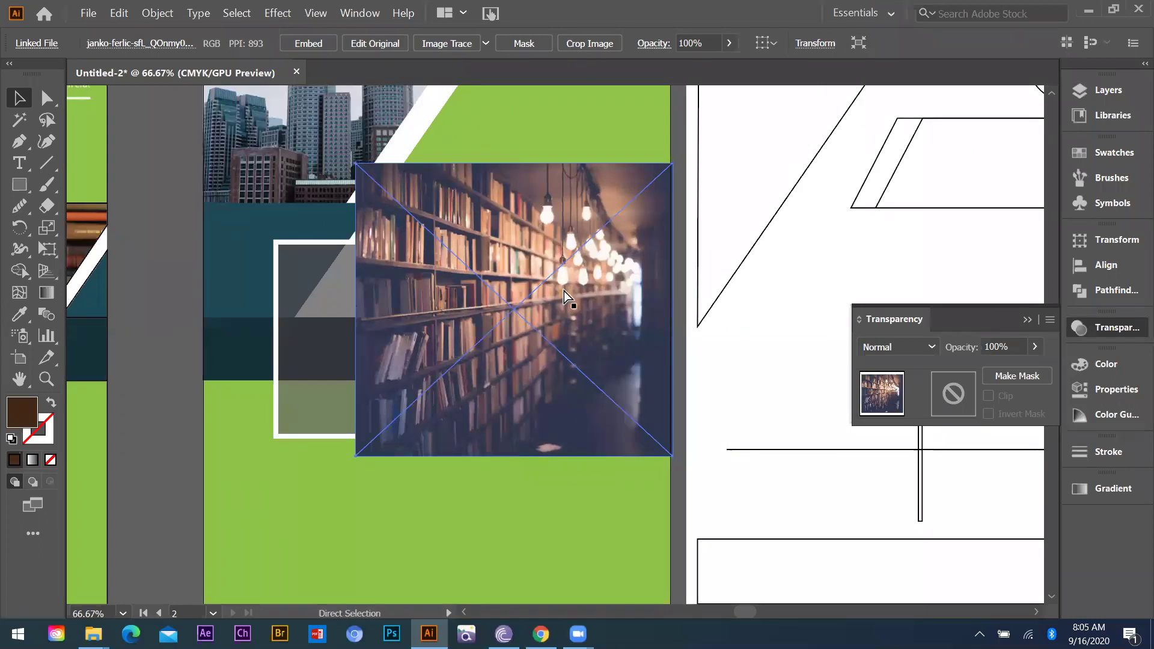
key("ctrl+bracketleft")
key("ctrl+bracketleft")
key("v")
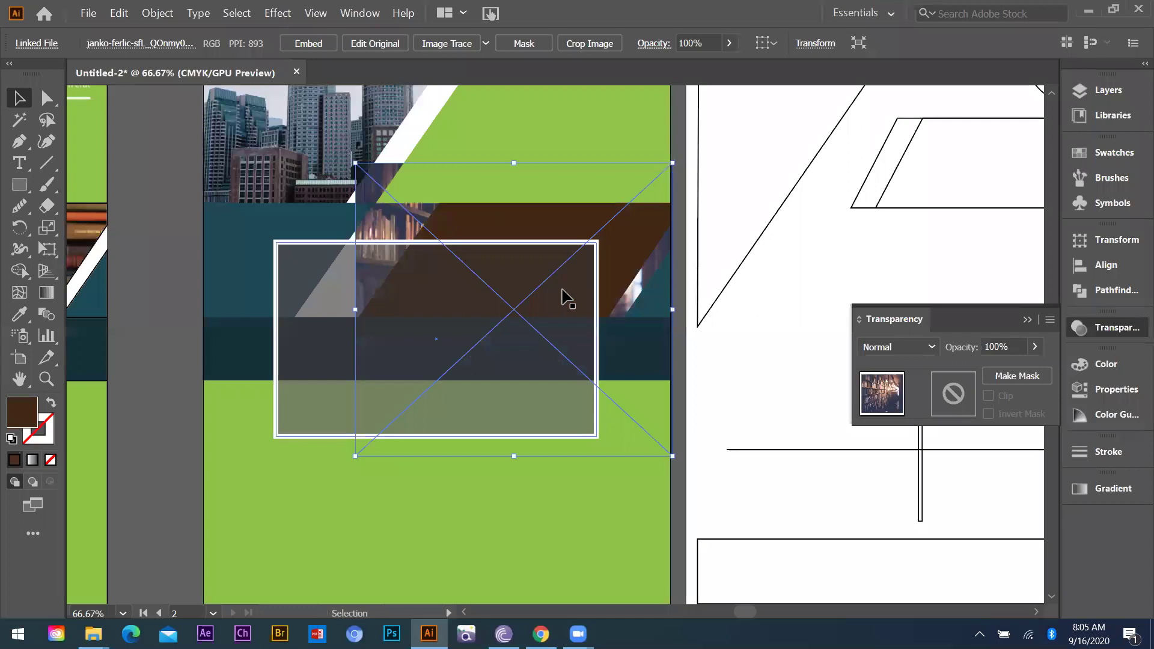
Clip the library photo to the brown slanted shape with a clipping mask and leave the clip group's isolation mode
left_click(438, 247, "shift")
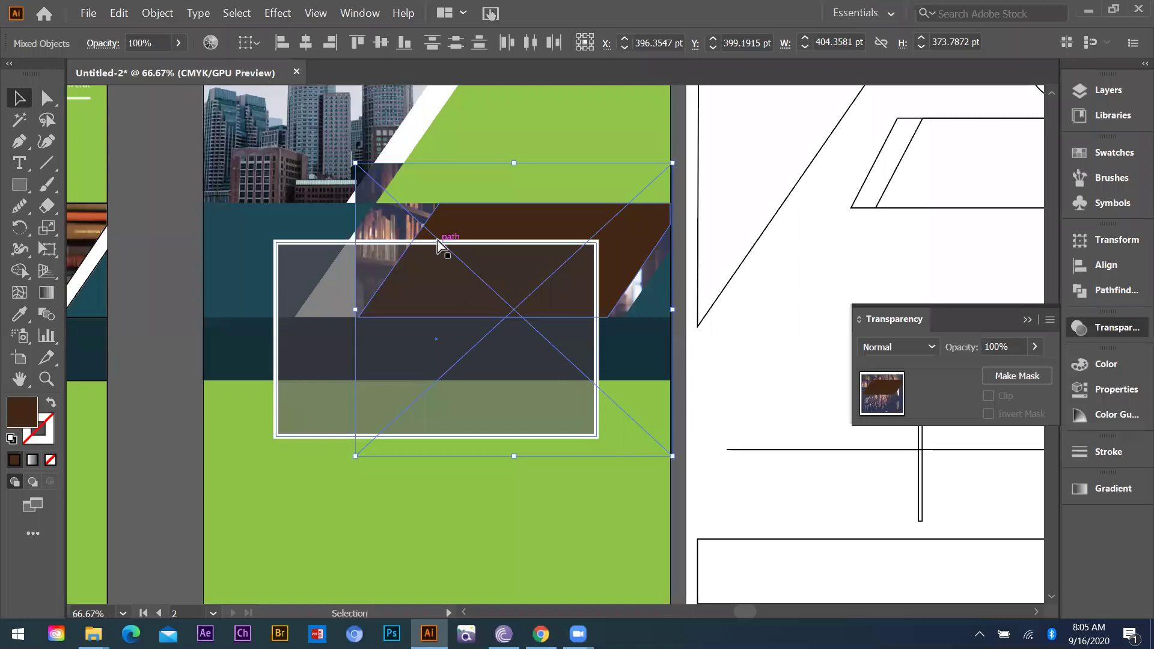
key("ctrl")
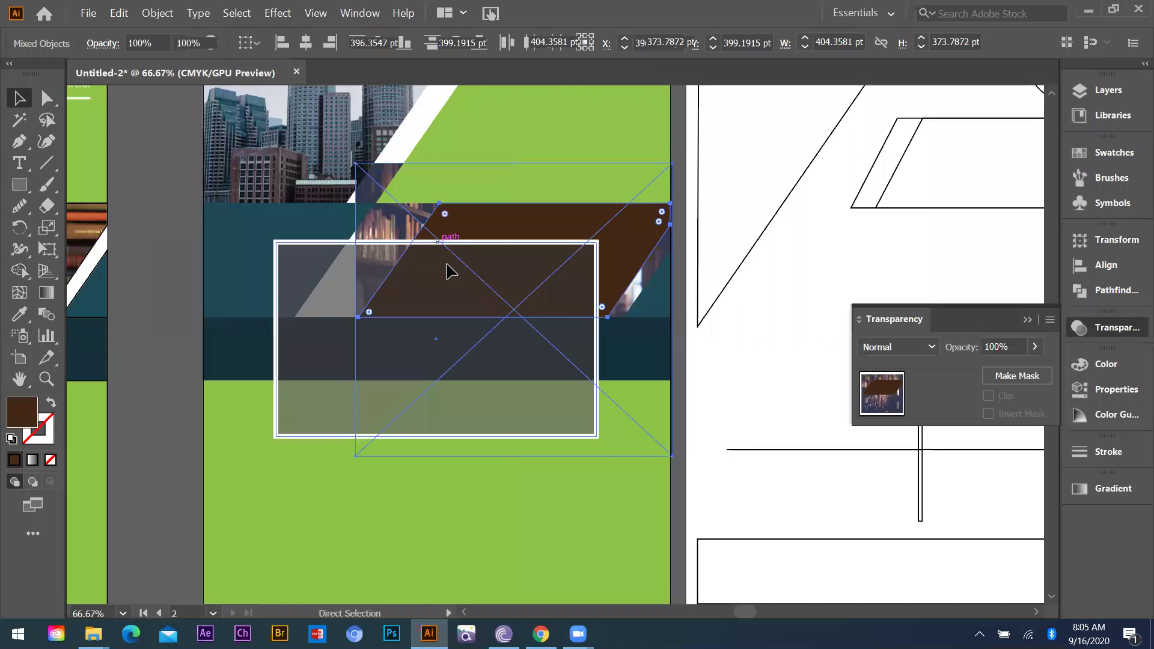
key("ctrl+7")
double_click(550, 380)
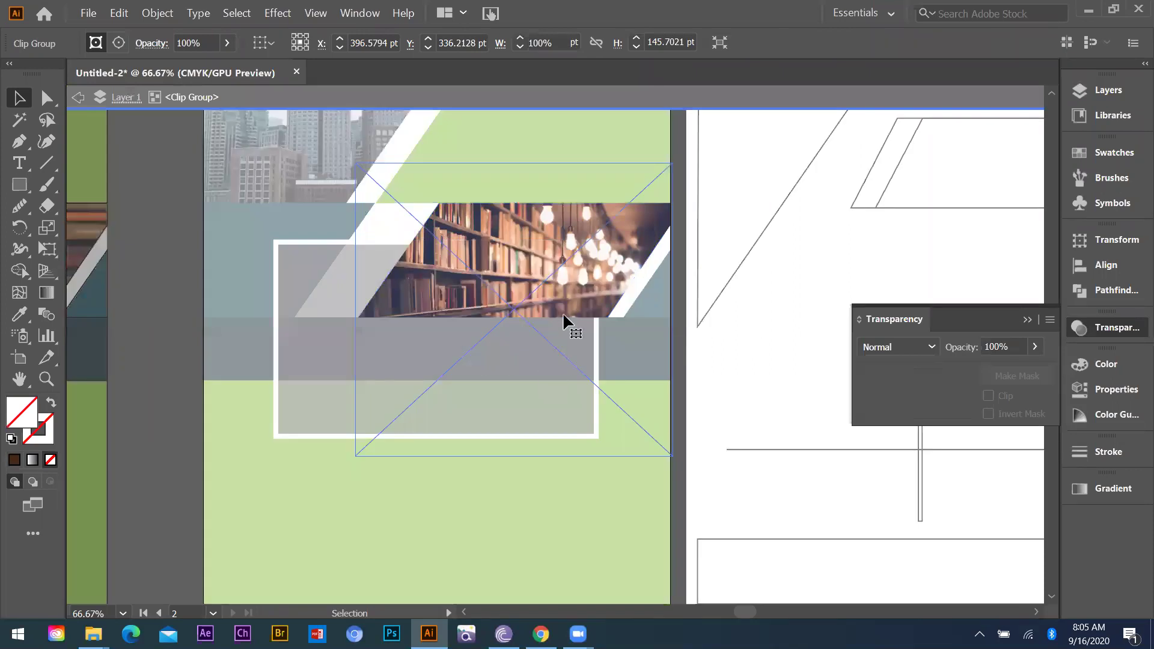
key("Escape")
key("ctrl+minus")
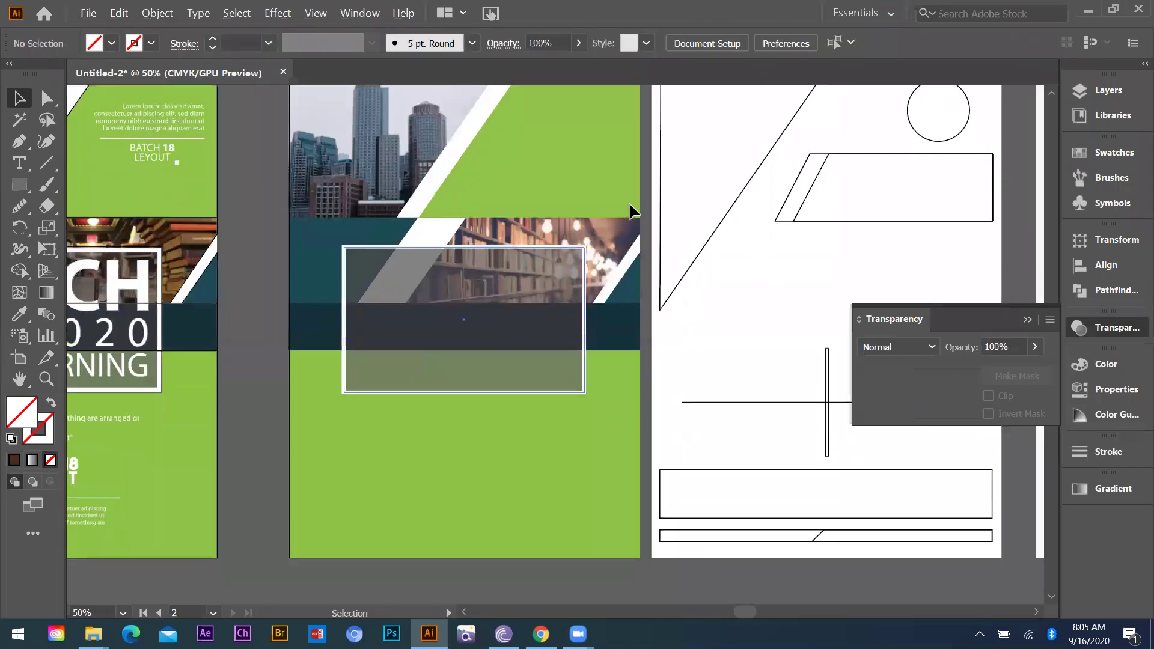
key("ctrl+minus")
key("ctrl+minus")
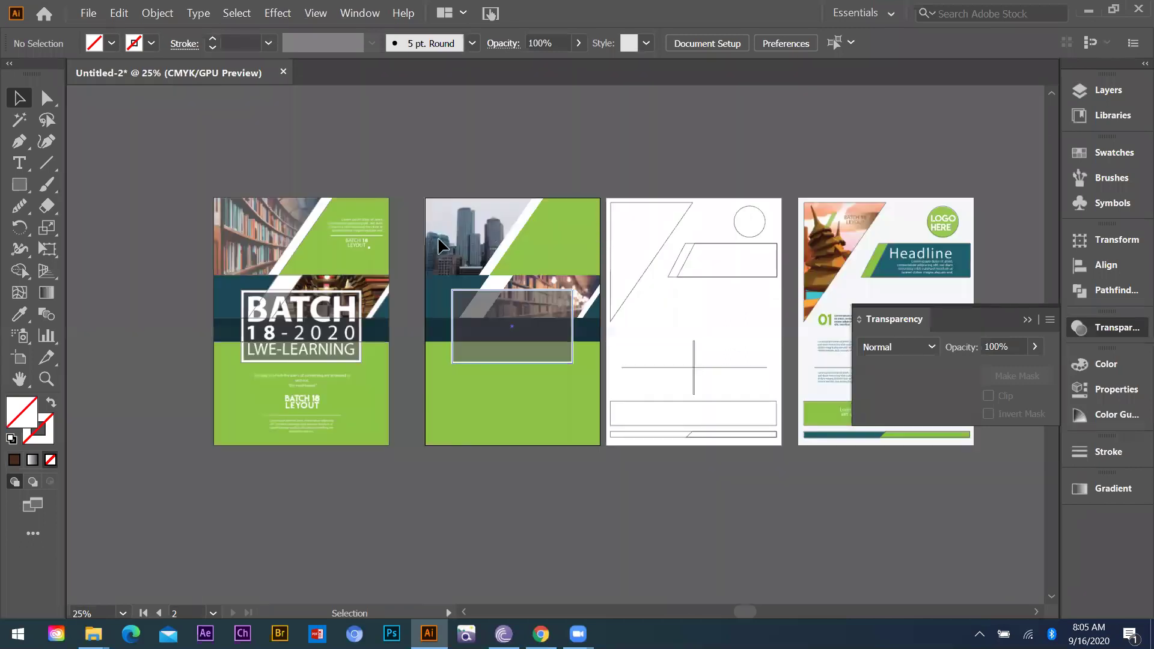
Fill the headline banner on the second page with the teal sampled from the artwork, without a stroke
key("ctrl+plus")
key("ctrl+plus")
key("ctrl+plus")
left_click(986, 232)
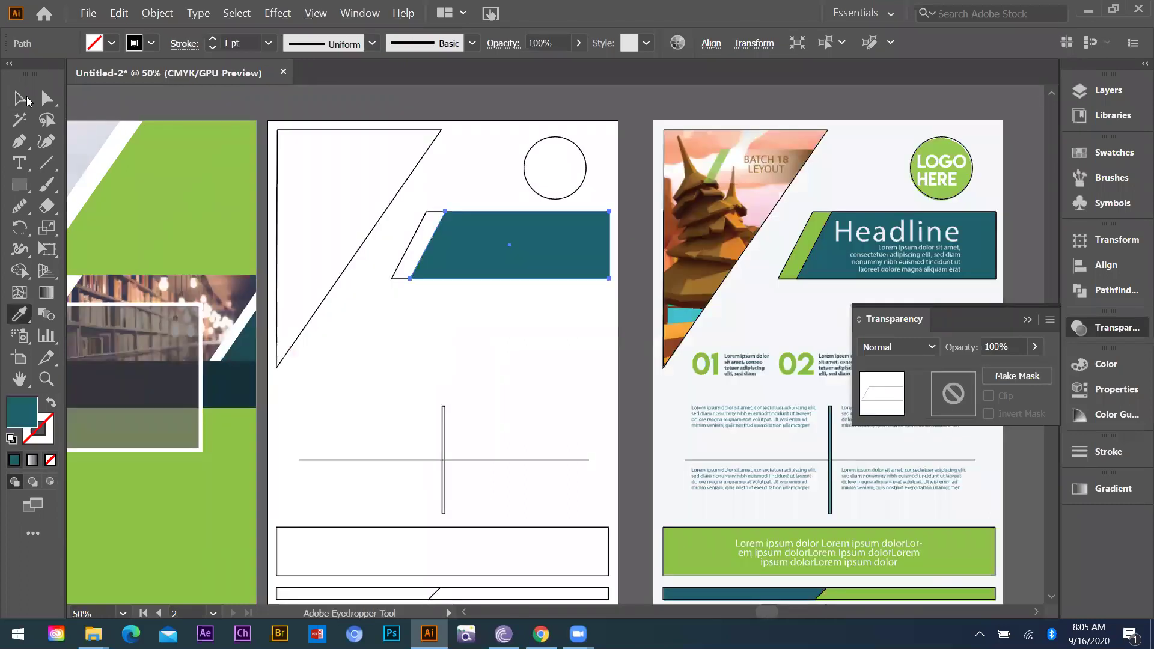
left_click(800, 246)
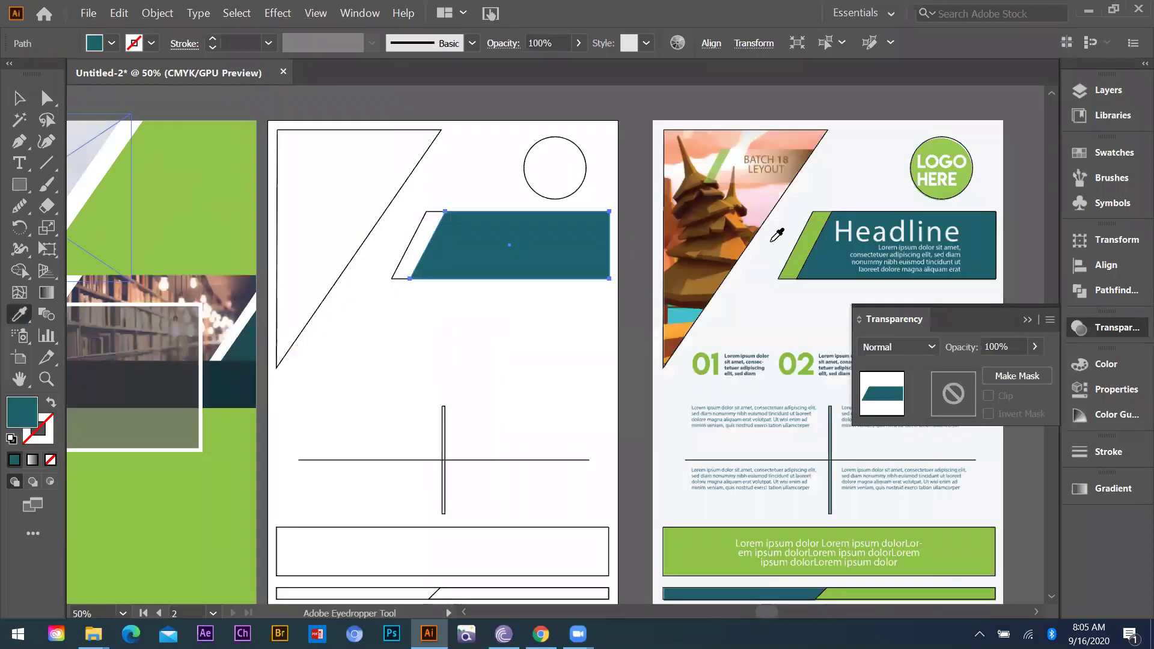
Fill the slanted accent shape behind the headline banner with the green sampled from the cover, without a stroke
key("v")
left_click(409, 245)
key("i")
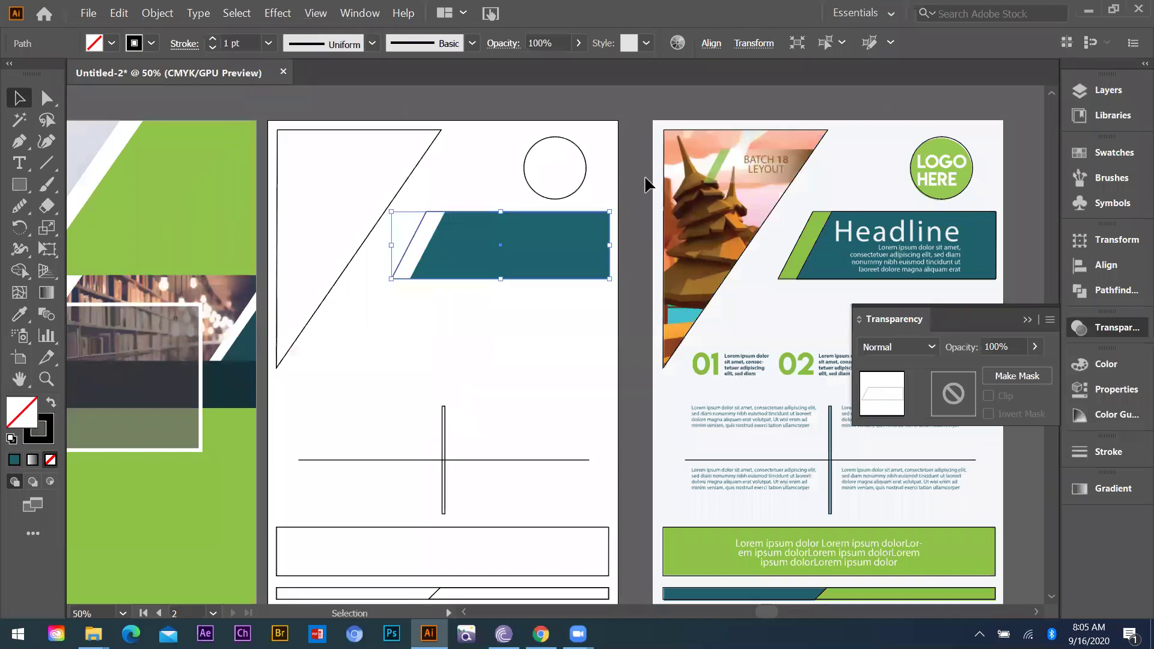
key("i")
left_click(146, 128)
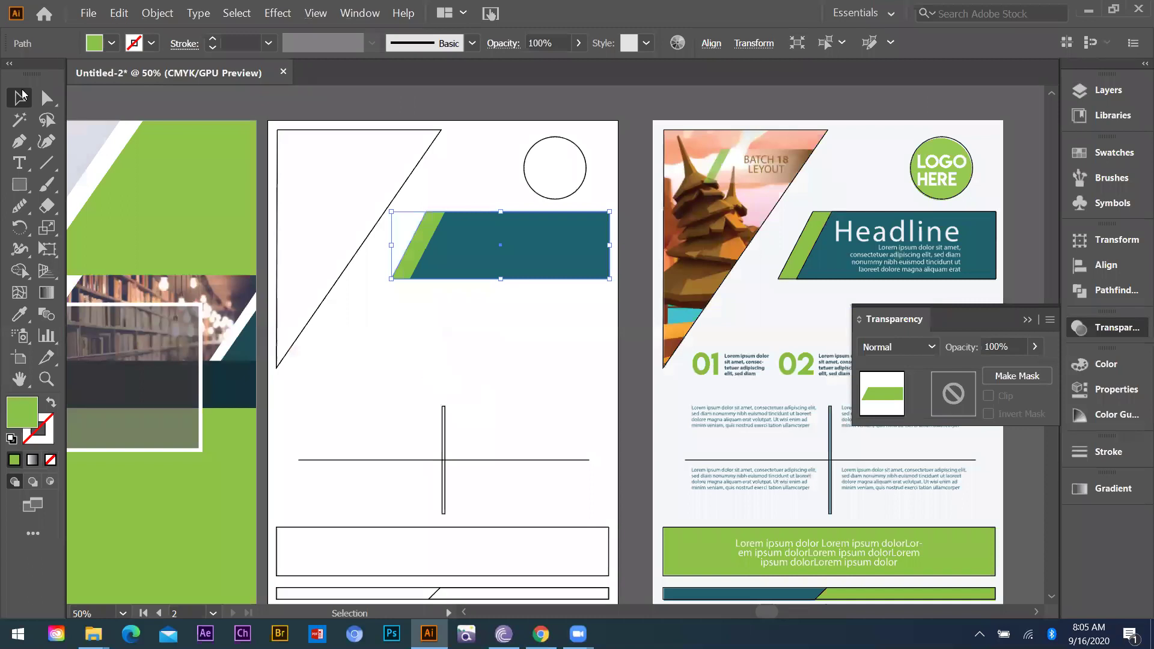
Fill the logo circle with the cover's green and the thin vertical divider with teal, both without a stroke
left_click(554, 167)
key("i")
left_click(180, 198)
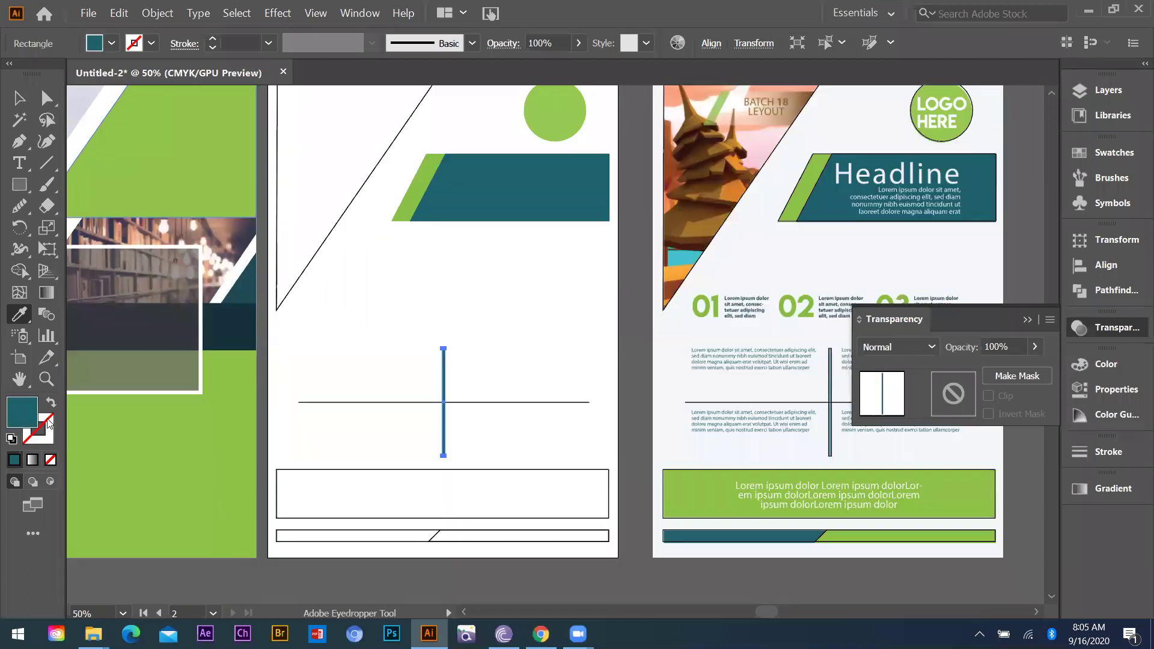
Give the thin horizontal divider crossing the vertical bar a solid black fill and no stroke
left_click(373, 403, "ctrl")
scroll(349, 437, "up", 2)
left_click(51, 405)
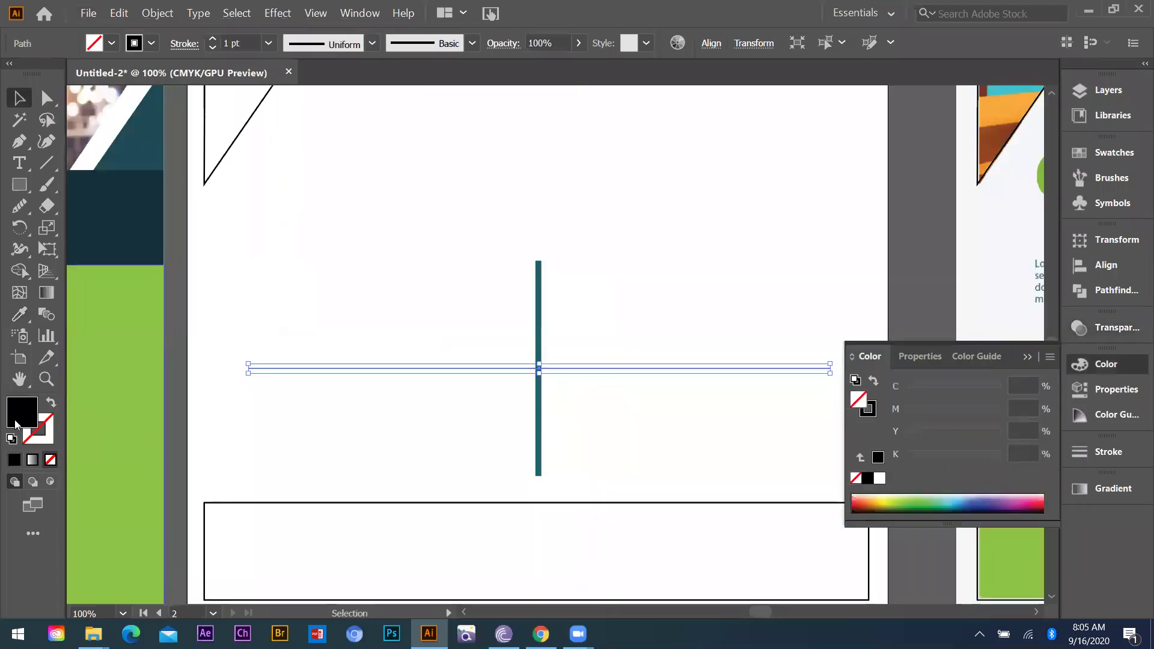
left_click(881, 479)
left_click(868, 479)
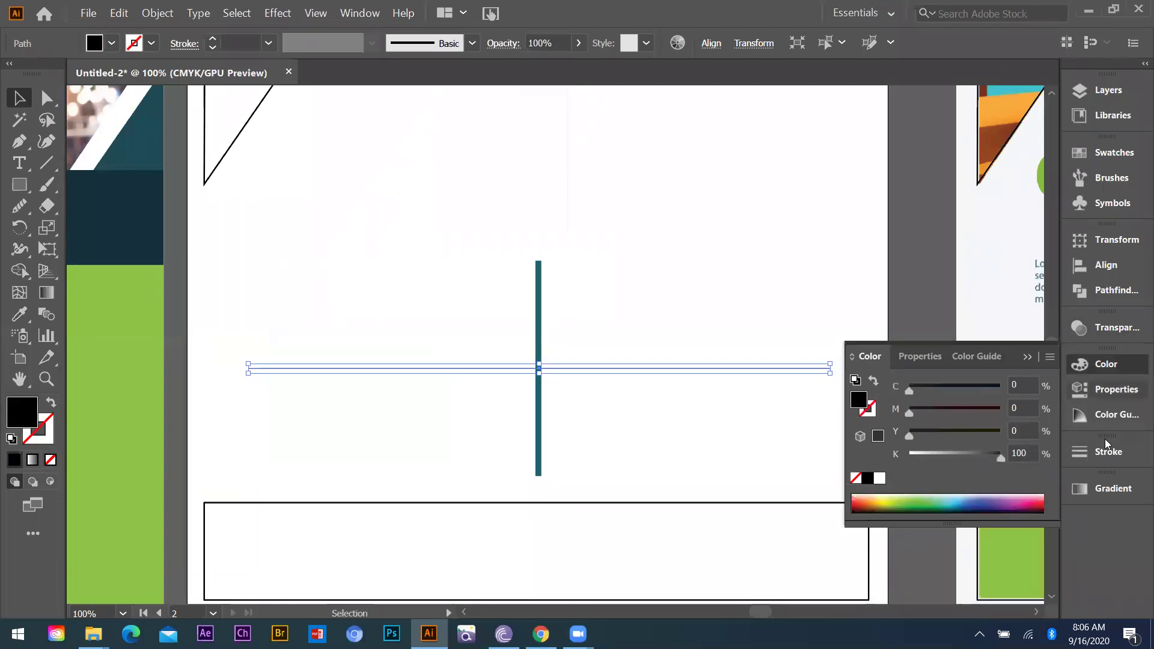
Lower the horizontal divider's opacity to 48% and deselect it
left_click(1115, 332)
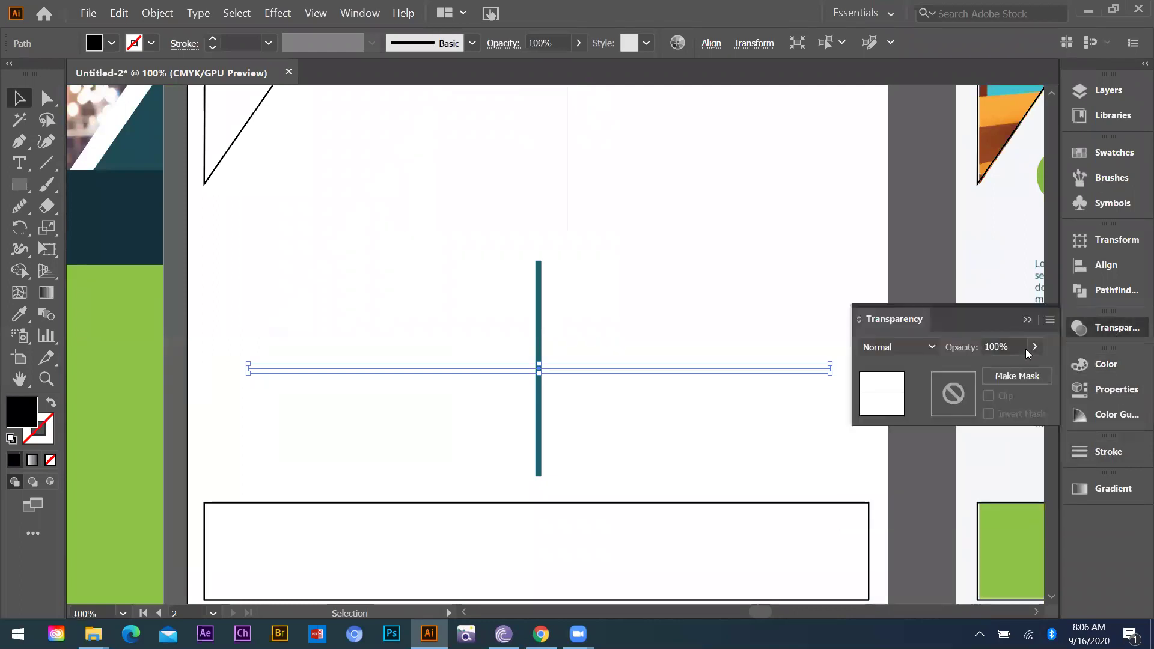
left_click(1034, 347)
left_click_drag(1021, 368, 986, 368)
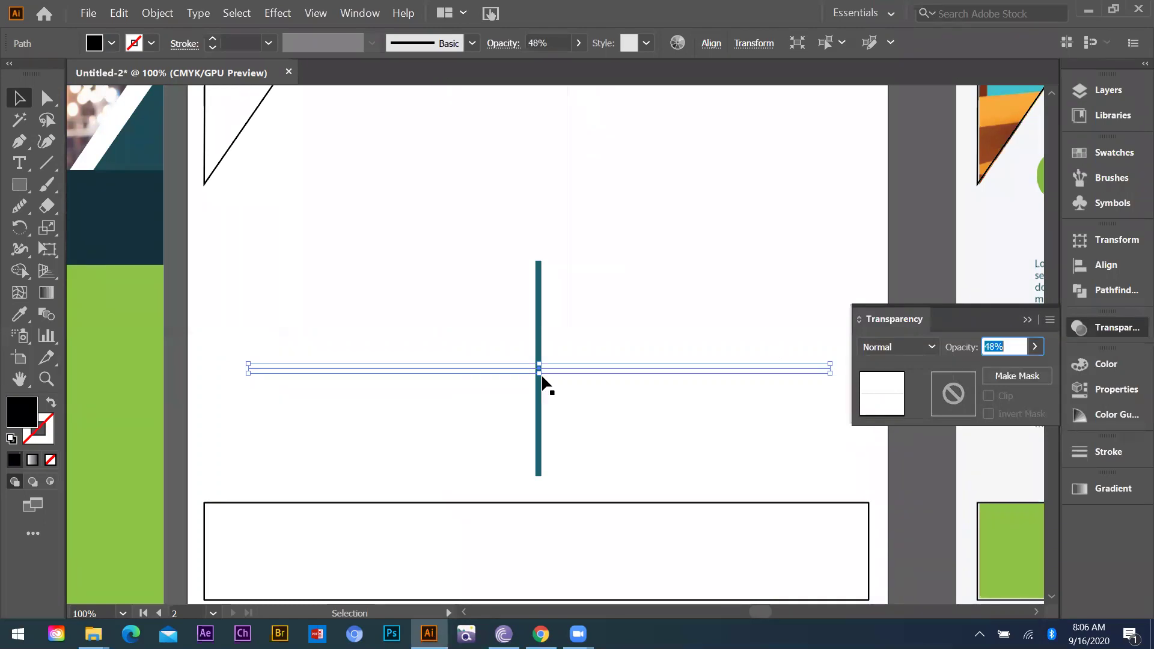
left_click(694, 439)
key("ctrl+alt+0")
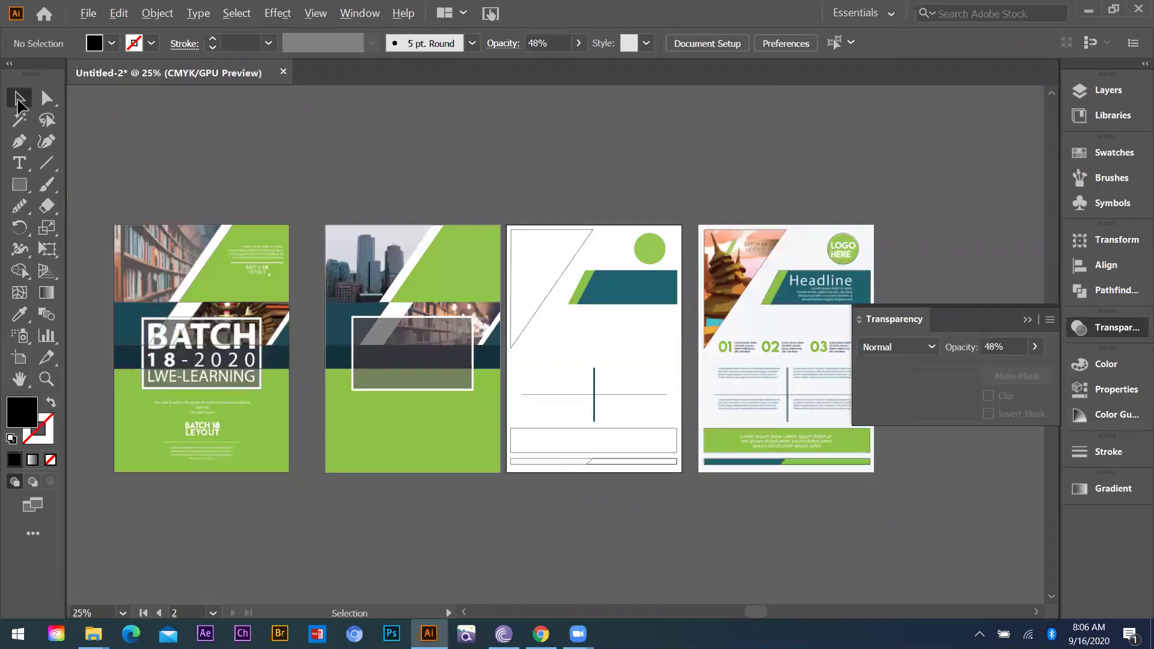
Fill the wide footer box on the second page with green and the thin strip beneath it with teal, without strokes
key("ctrl+plus")
key("ctrl+plus")
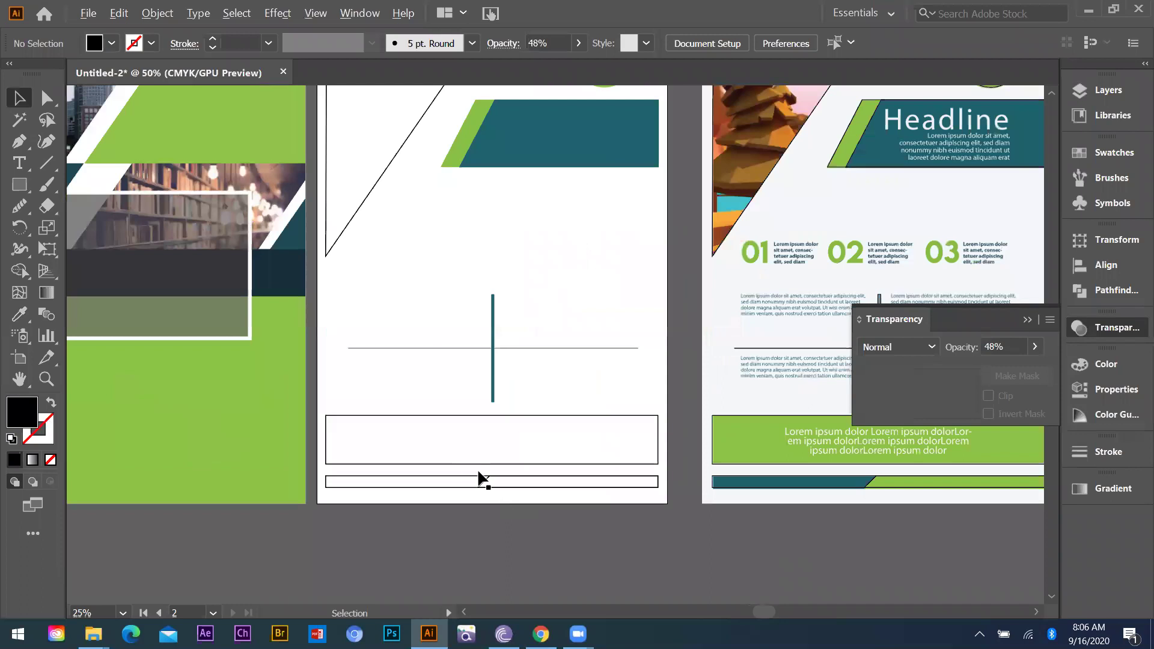
left_click(479, 480)
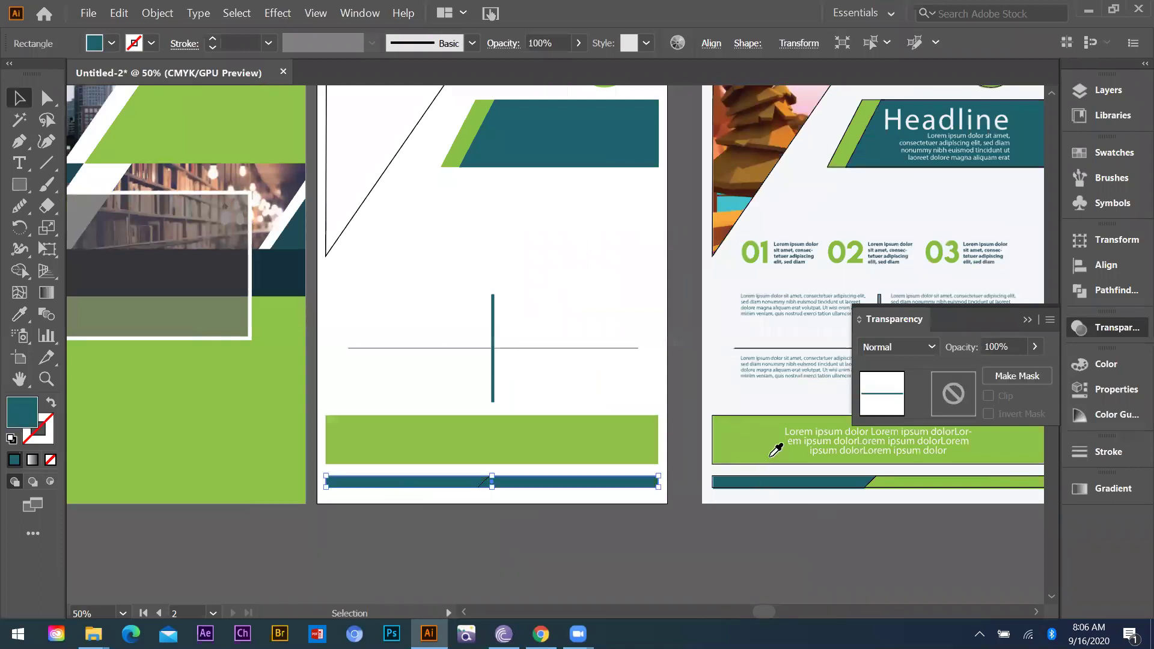
Fill the slanted right half of the thin footer strip on the second page with green, without a stroke, and deselect it
key("ctrl+plus")
left_click(27, 103)
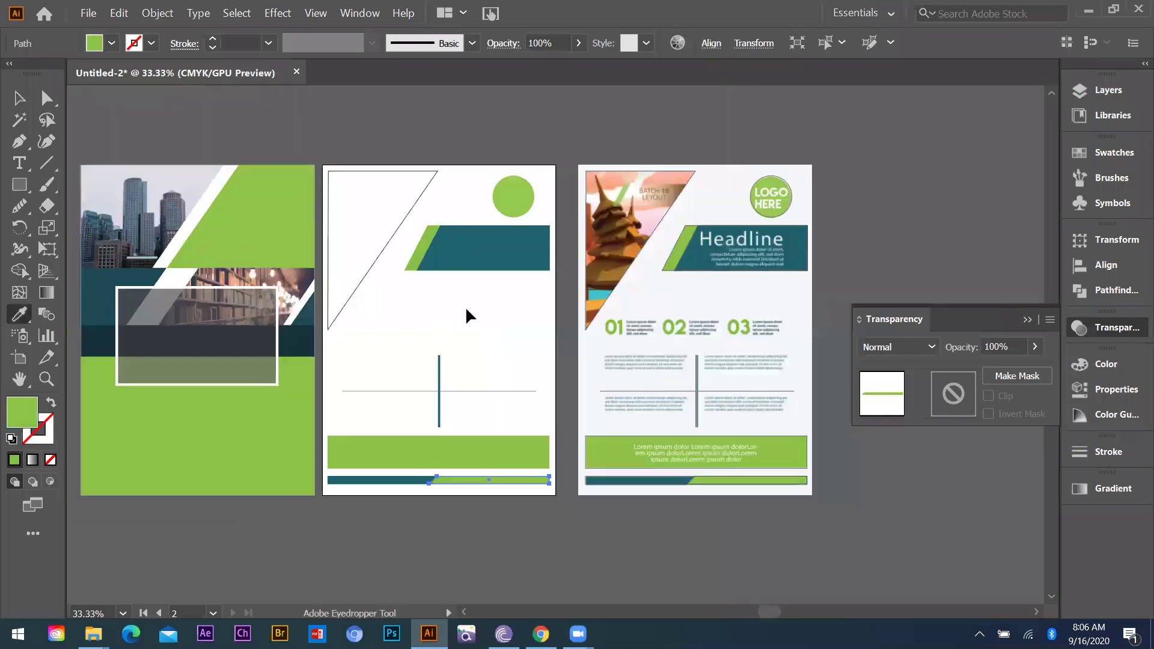
key("v")
left_click(578, 319)
scroll(578, 318, "down", 1)
key("ctrl+equal")
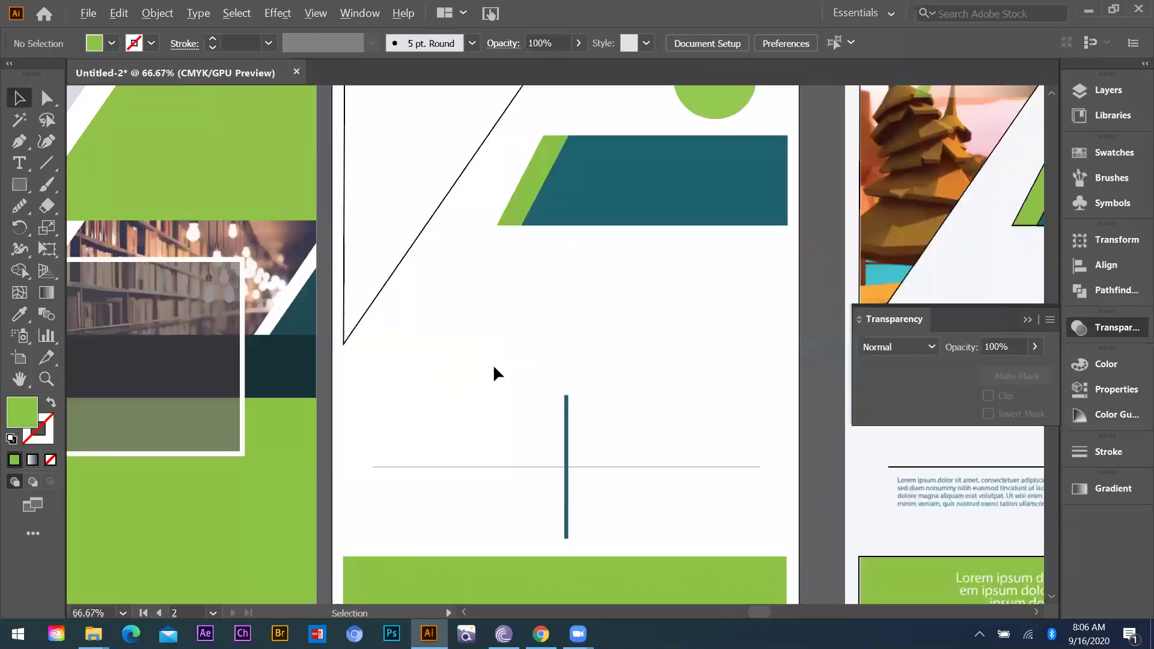
key("ctrl+minus")
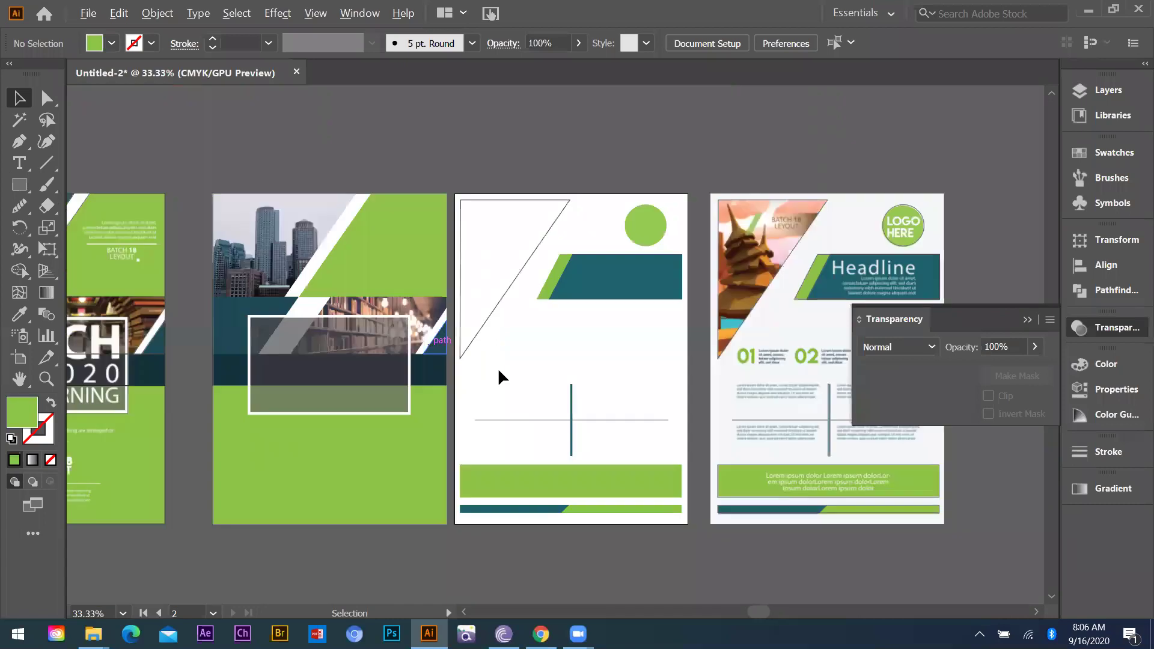
key("ctrl+minus")
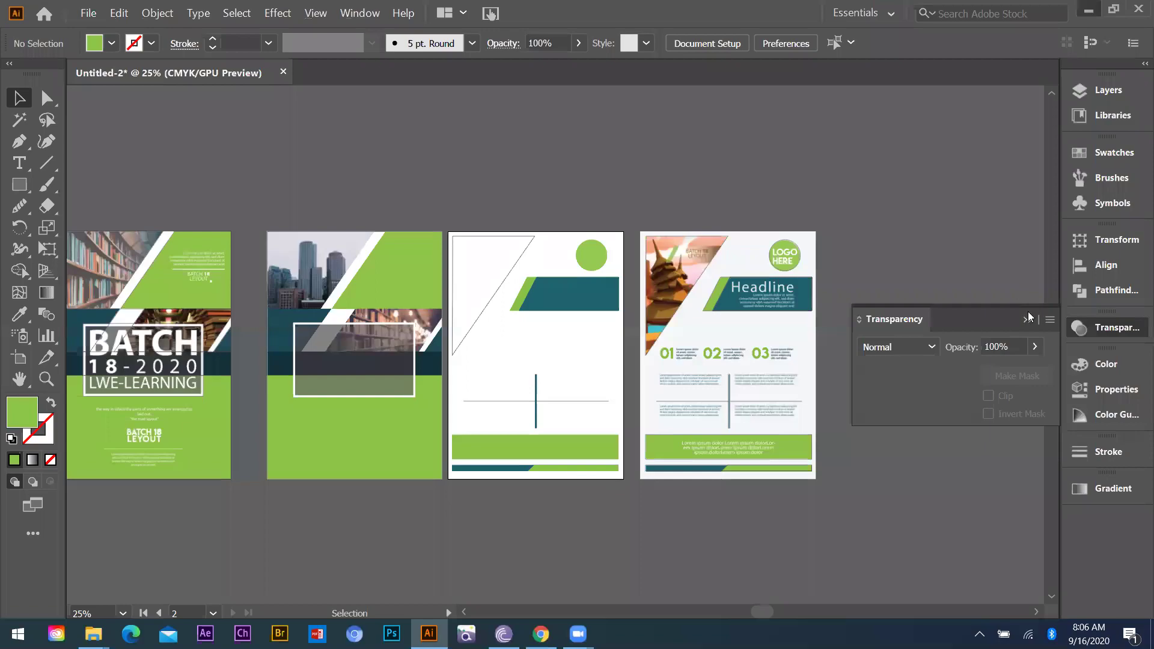
Bring the downloaded interior photo with the desk lamp and chairs from the Downloads folder into Illustrator, placed over the second page's triangular outline
key("alt+Tab")
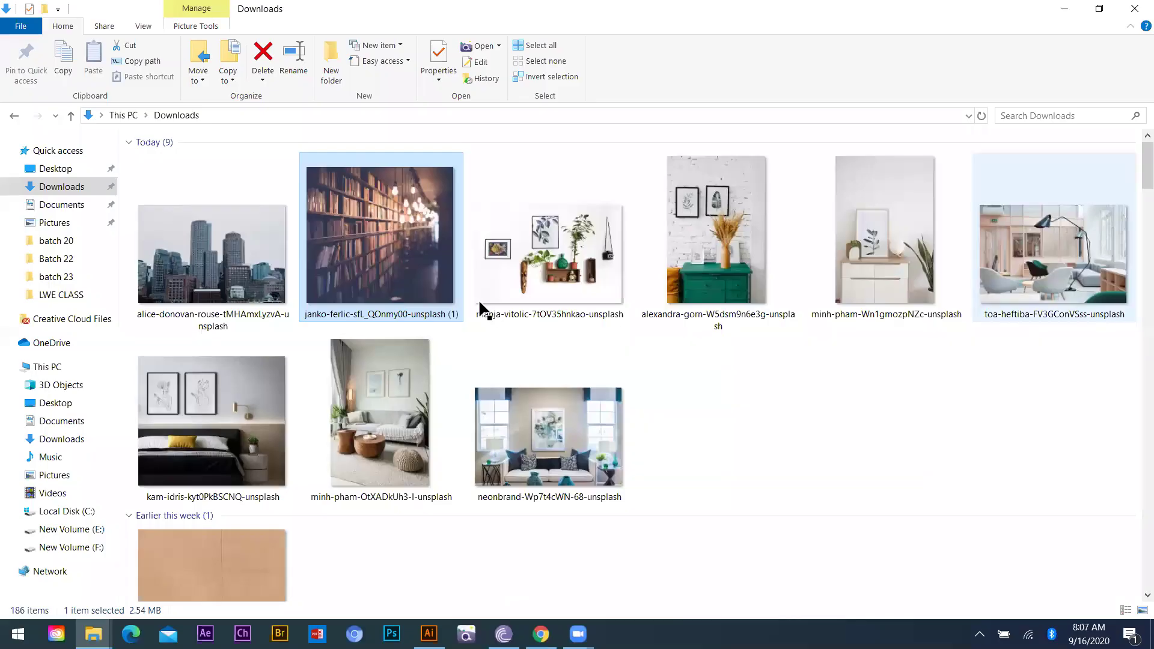
key("alt+Tab")
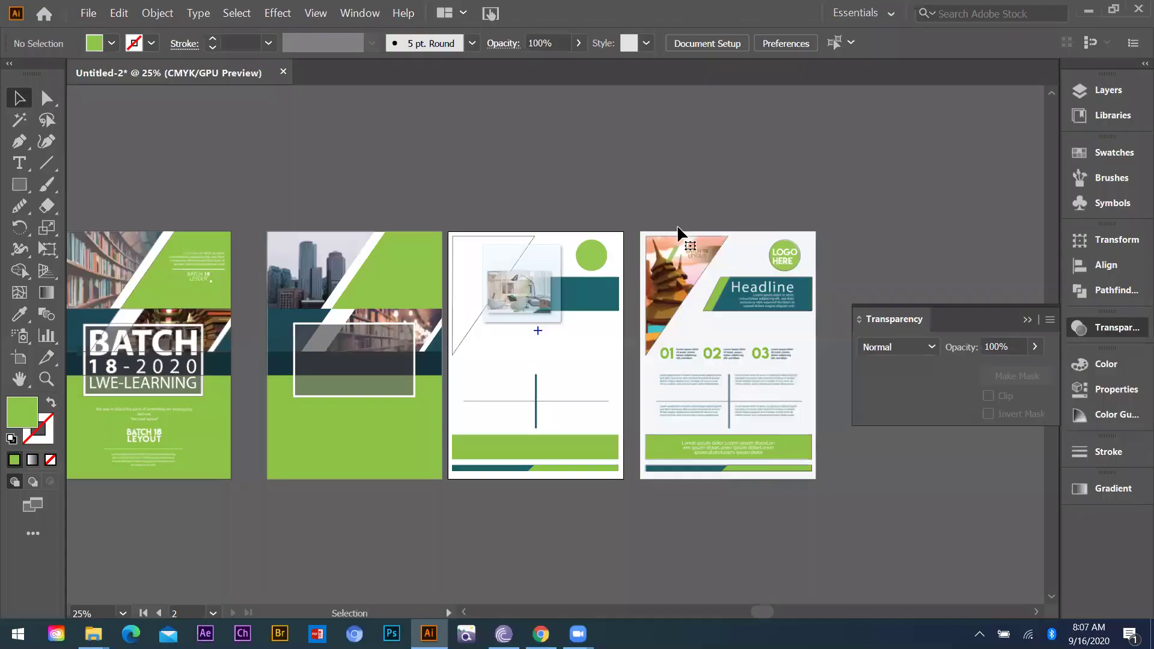
key("ctrl+minus")
key("ctrl+minus")
key("ctrl+minus")
left_click_drag(655, 236, 513, 337)
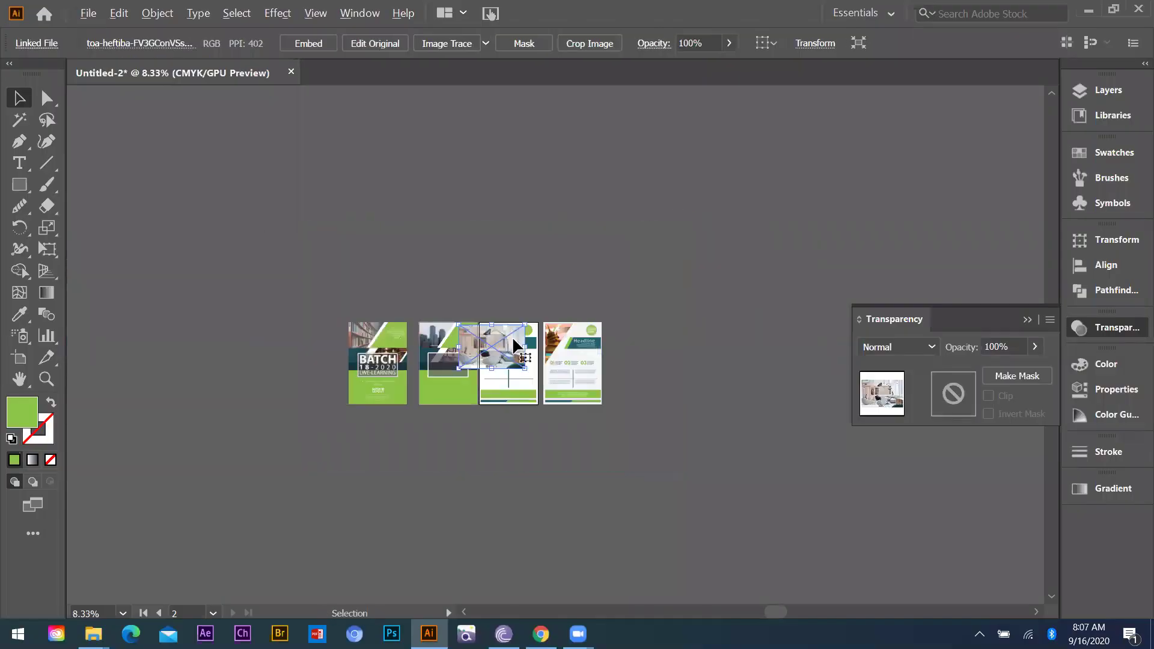
scroll(512, 337, "up", 4)
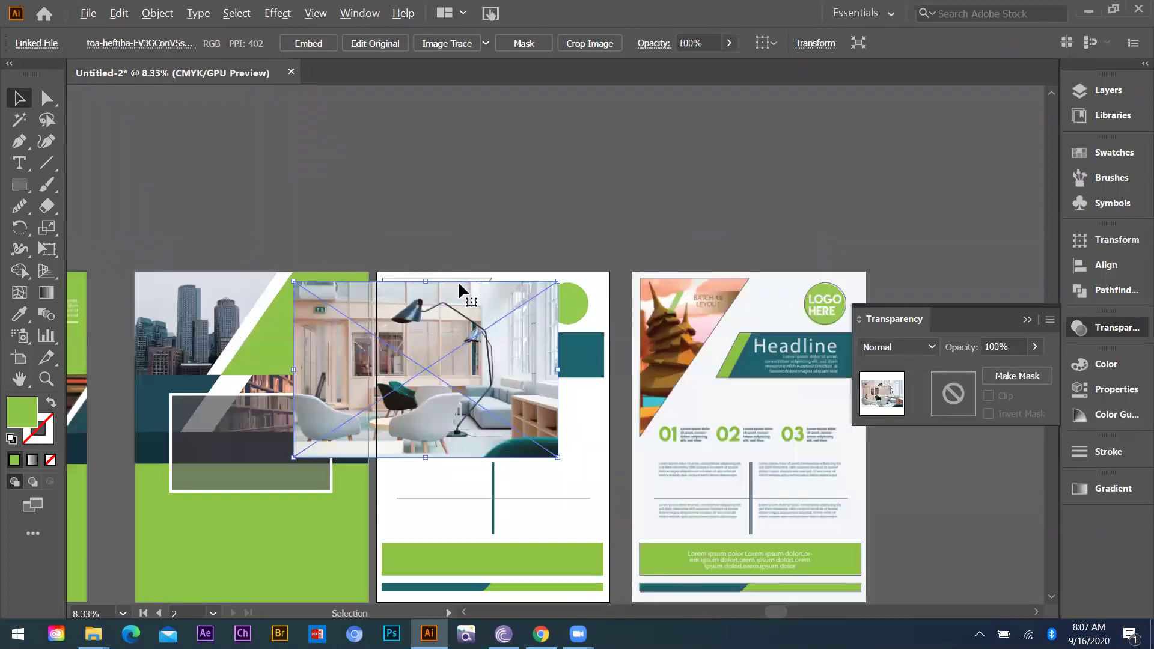
scroll(463, 292, "up", 6)
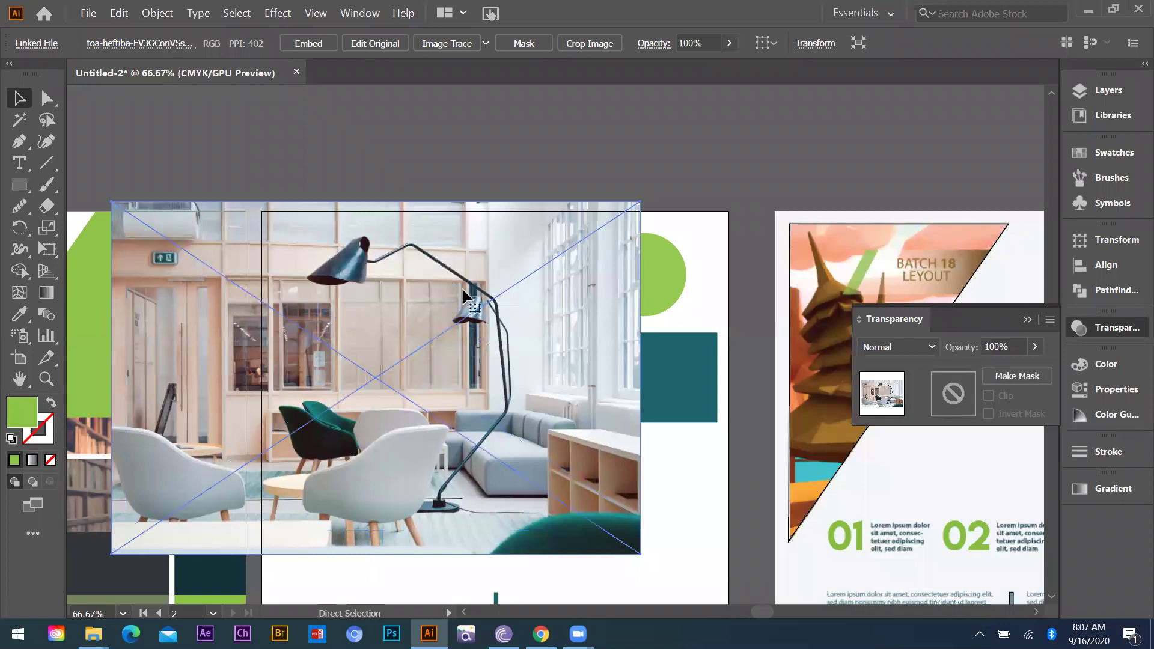
Send the interior photo to the back and clip it into the triangular outline on the second page
key("ctrl+shift+bracketleft")
left_click_drag(309, 190, 367, 243)
left_click(371, 247)
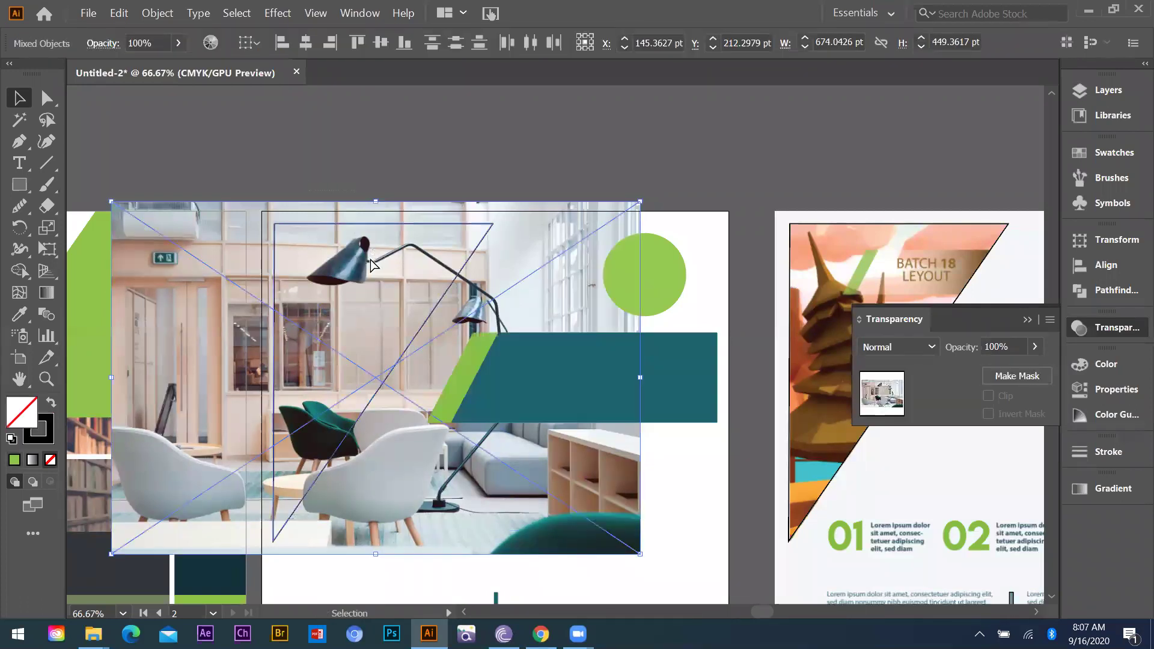
key("ctrl")
key("ctrl+7")
Scale the photo down slightly within its triangular mask, reposition it to frame the lamp and green chair, and leave isolation mode
double_click(629, 207)
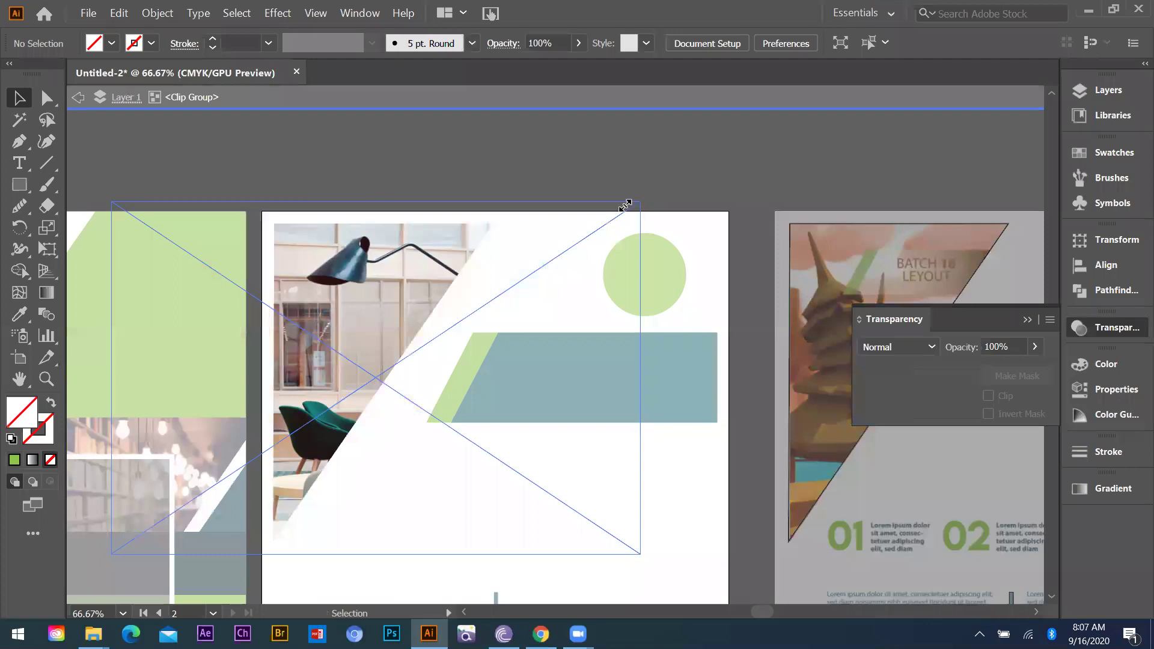
left_click_drag(404, 247, 385, 250)
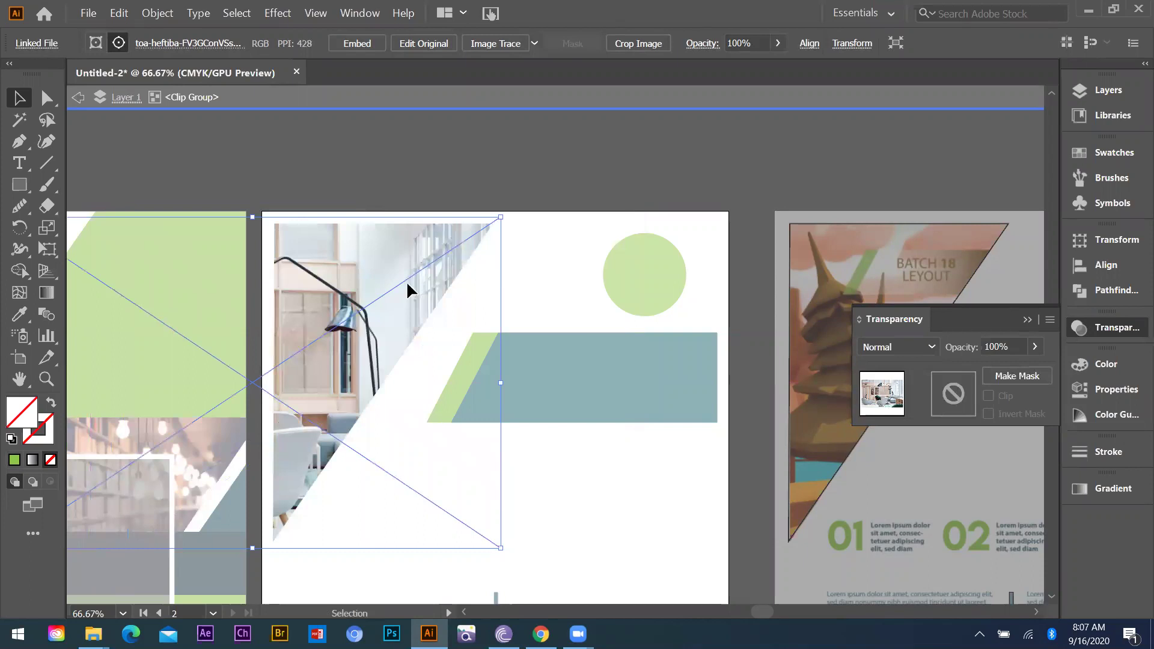
left_click_drag(383, 255, 409, 255)
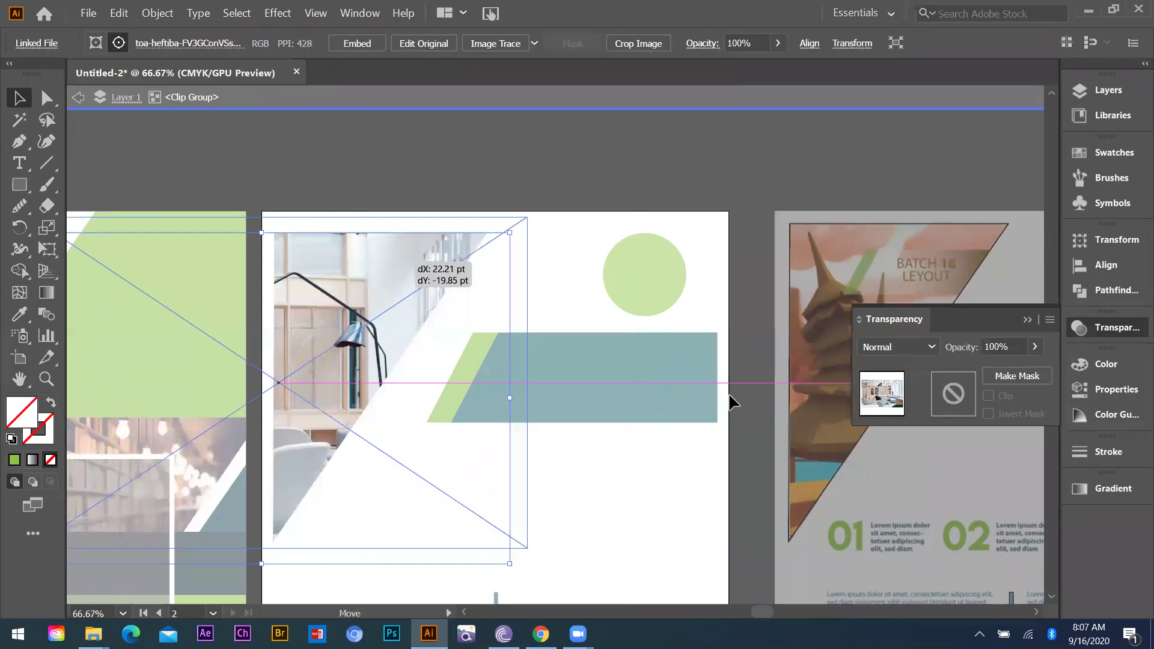
left_click_drag(558, 366, 565, 362)
key("Escape")
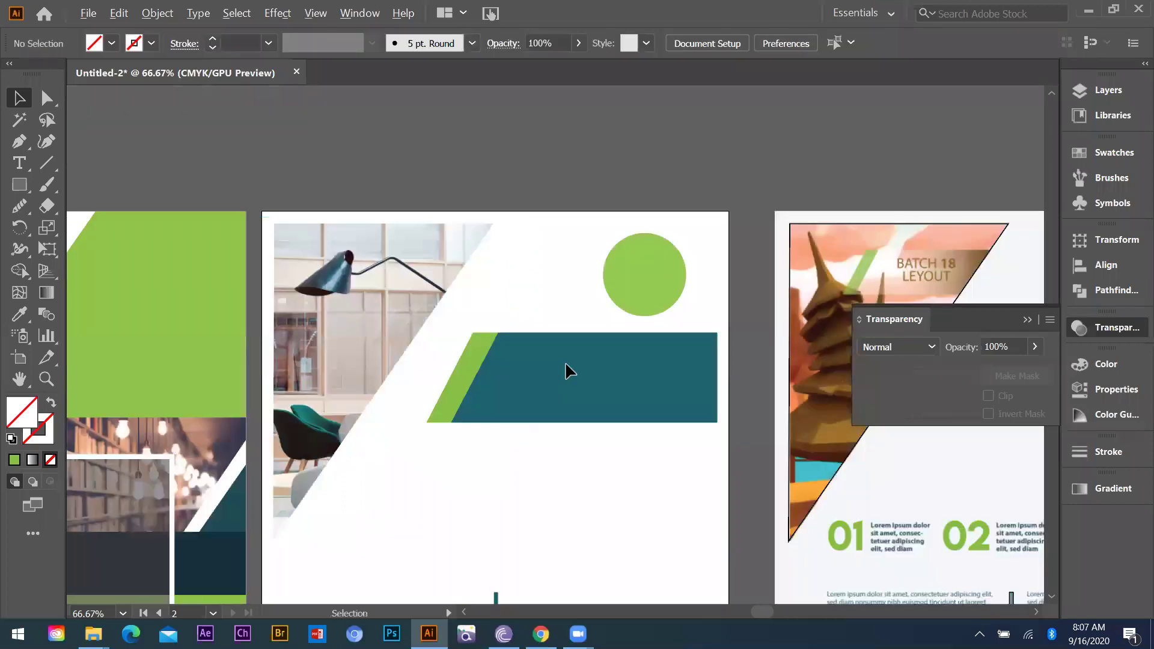
Trace the slanted BATCH 18 LEYOUT label over the reference page's photo as a closed four-sided path with the Pen tool
key("ctrl+minus")
scroll(567, 363, "down", 1)
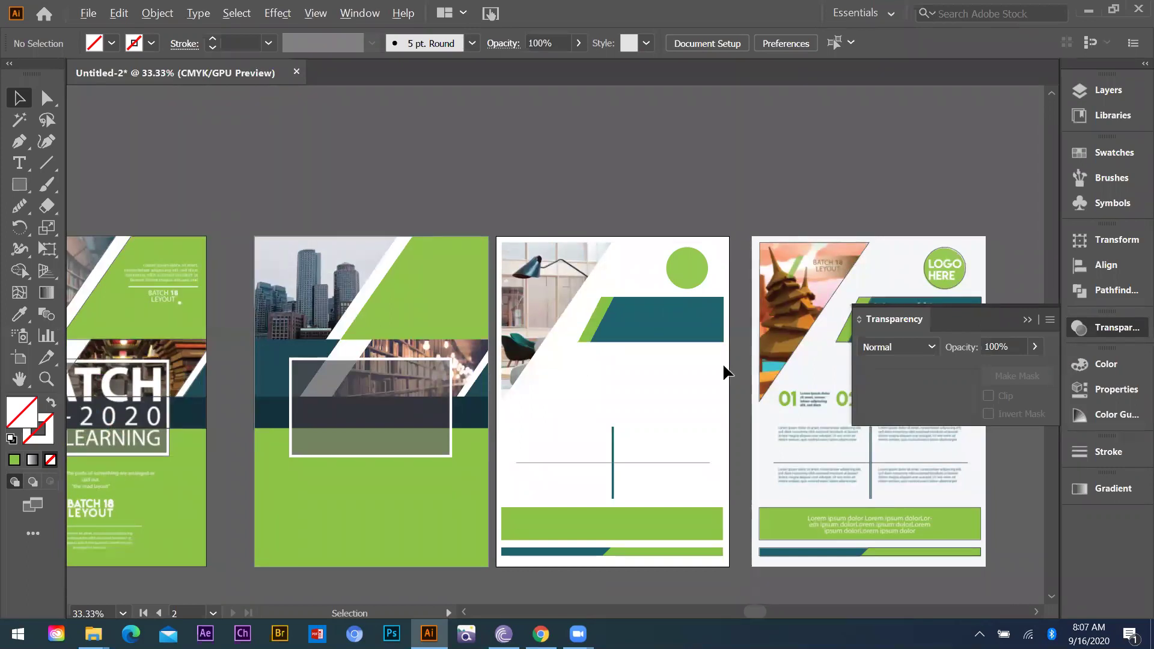
key("ctrl+equal")
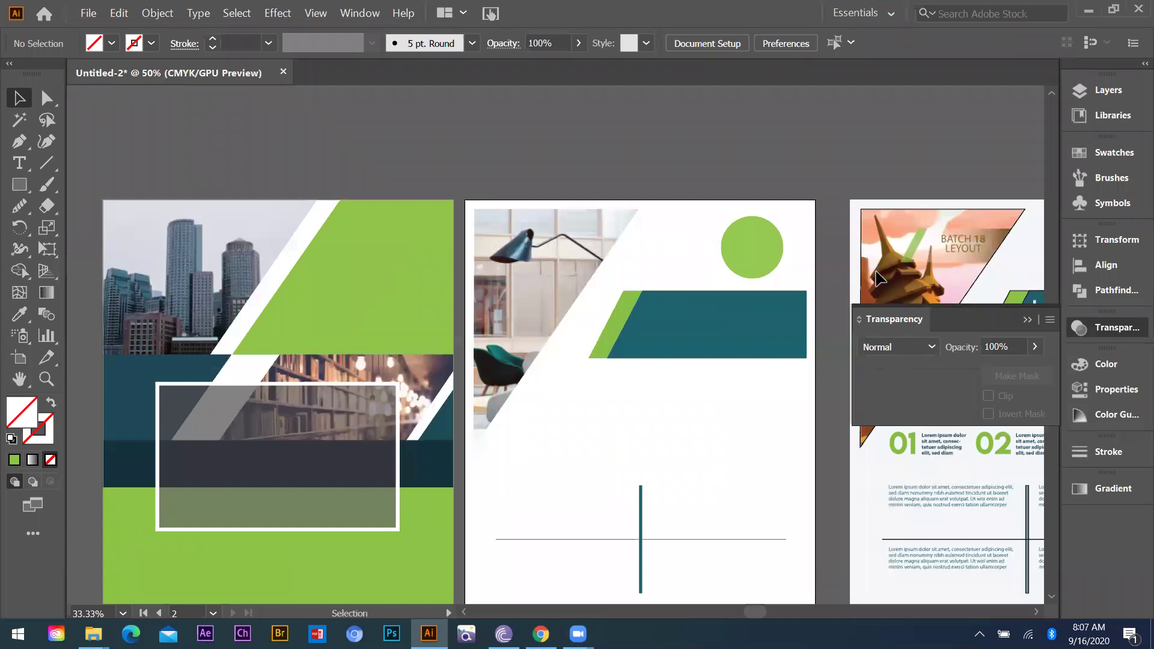
key("ctrl+minus")
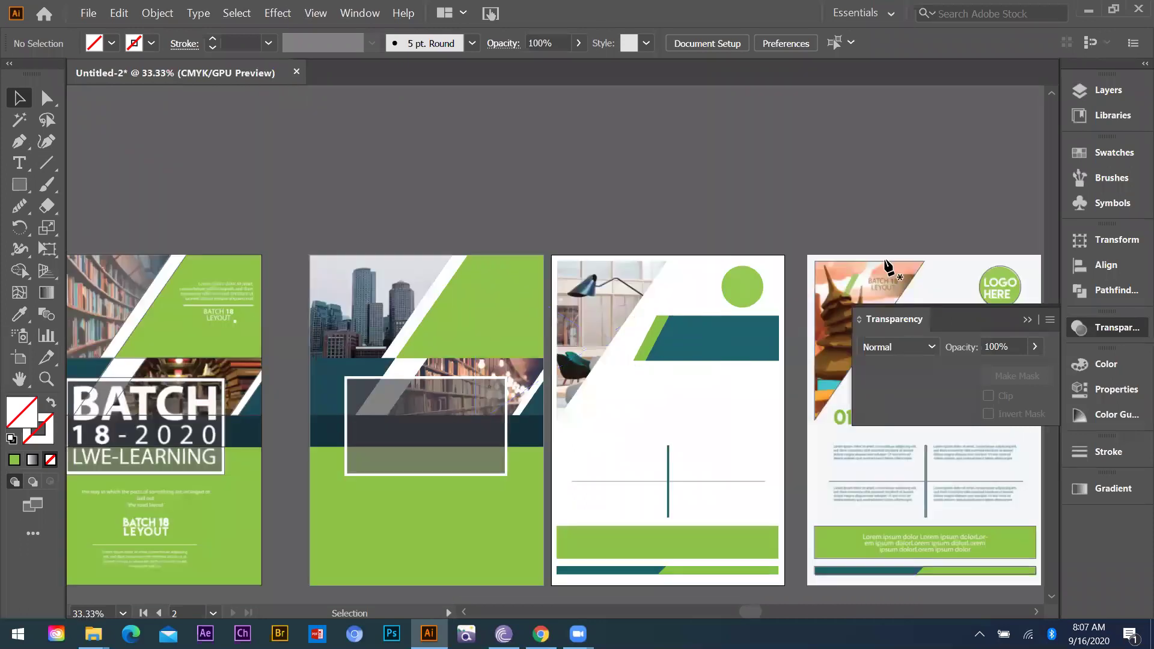
scroll(964, 252, "up", 3)
left_click(964, 253)
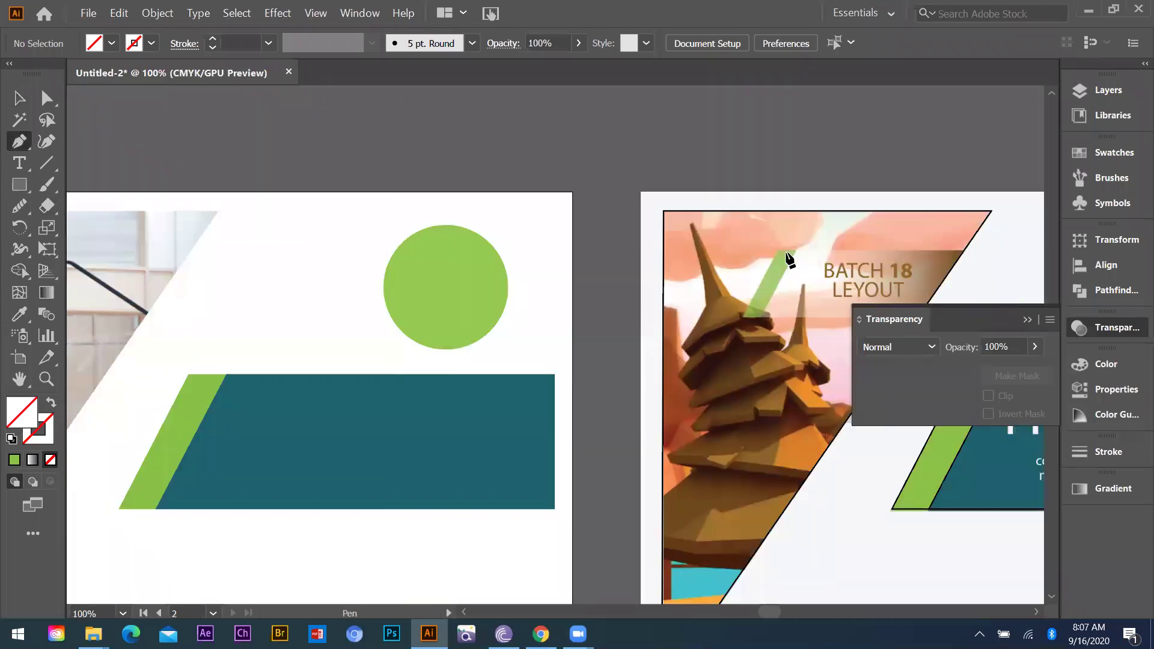
left_click(779, 252)
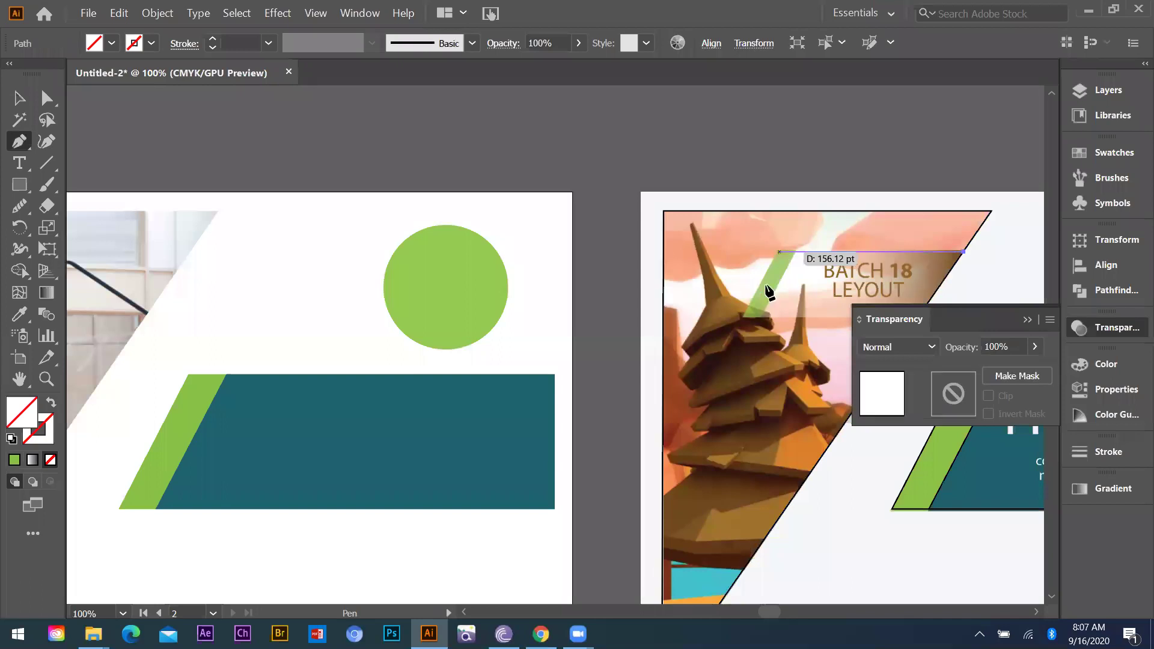
left_click(744, 318)
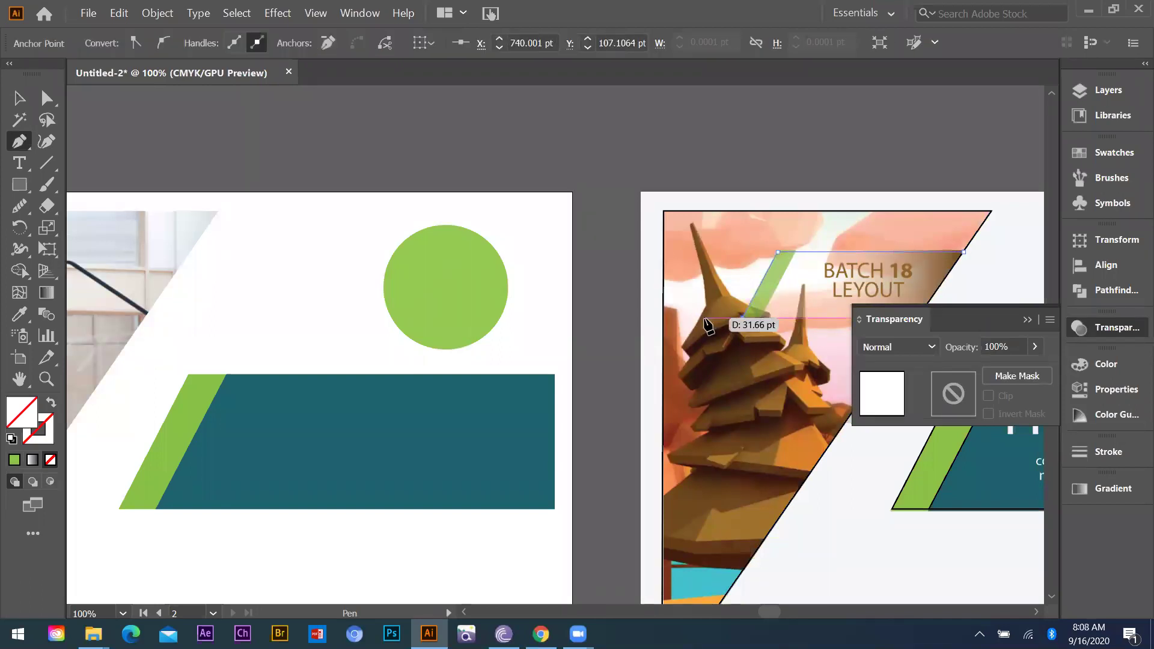
key("ctrl+minus")
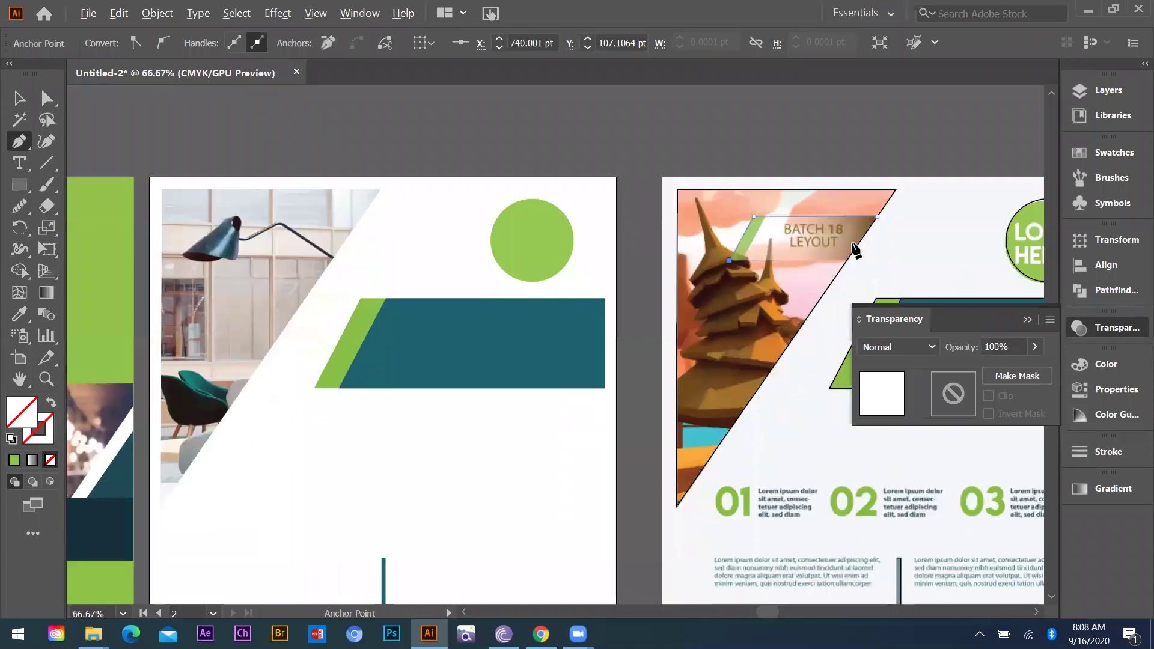
key("ctrl+equal")
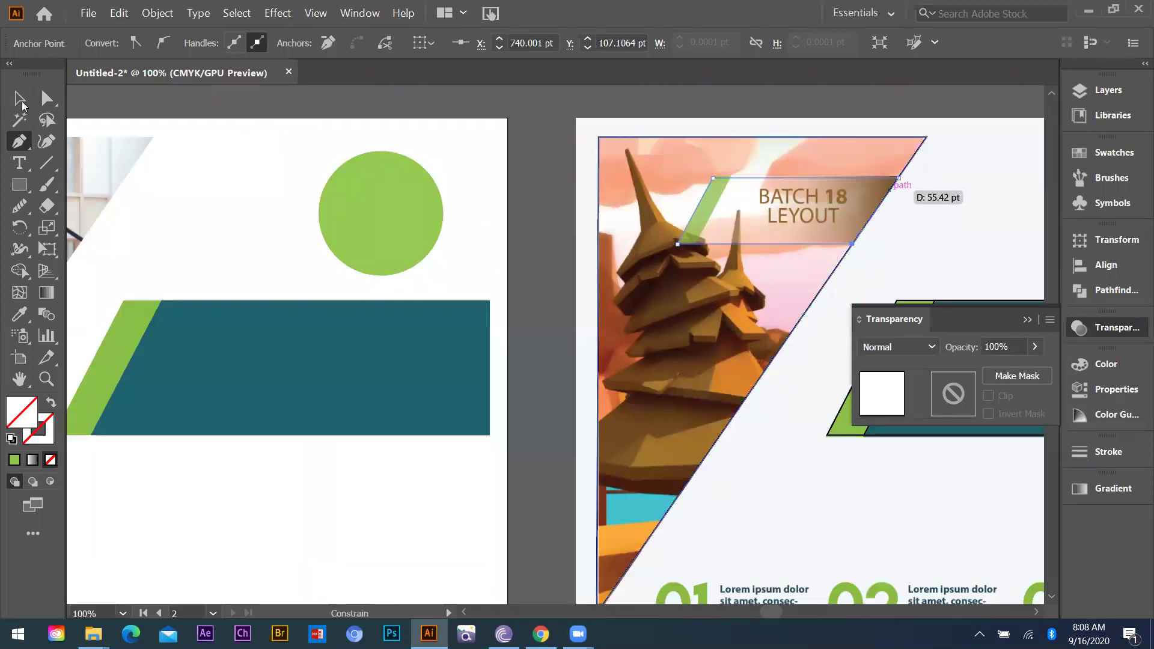
Move the traced label outline from the reference page onto the second page's triangular photo, matching its position there
key("ctrl+minus")
key("ctrl+minus")
key("ctrl+minus")
key("ctrl+minus")
key("ctrl+minus")
key("v")
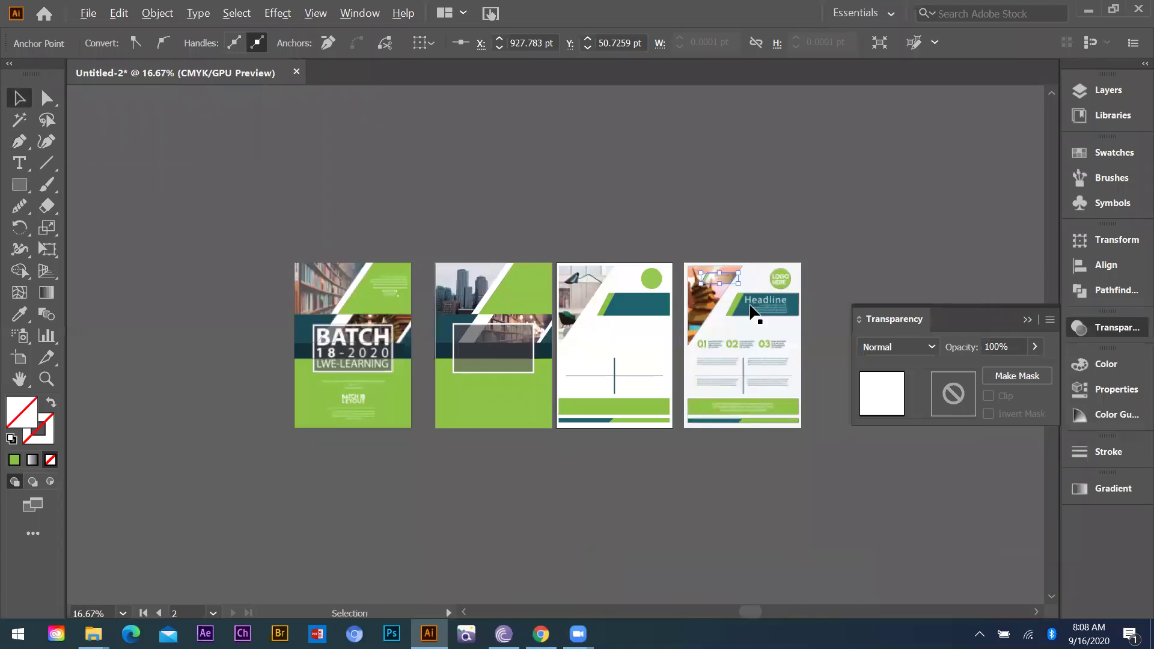
key("ctrl+equal")
key("ctrl+equal")
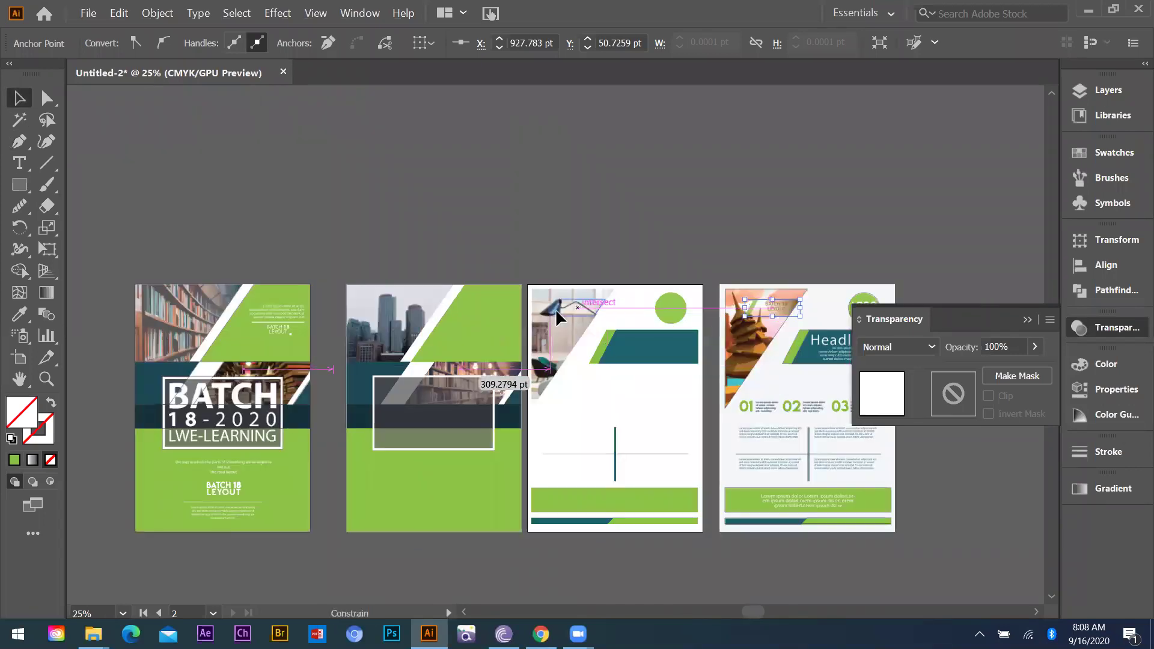
Fill the slanted label shape on the second page's photo with green, without a stroke, and deselect it
key("i")
left_click(575, 344)
left_click(19, 98)
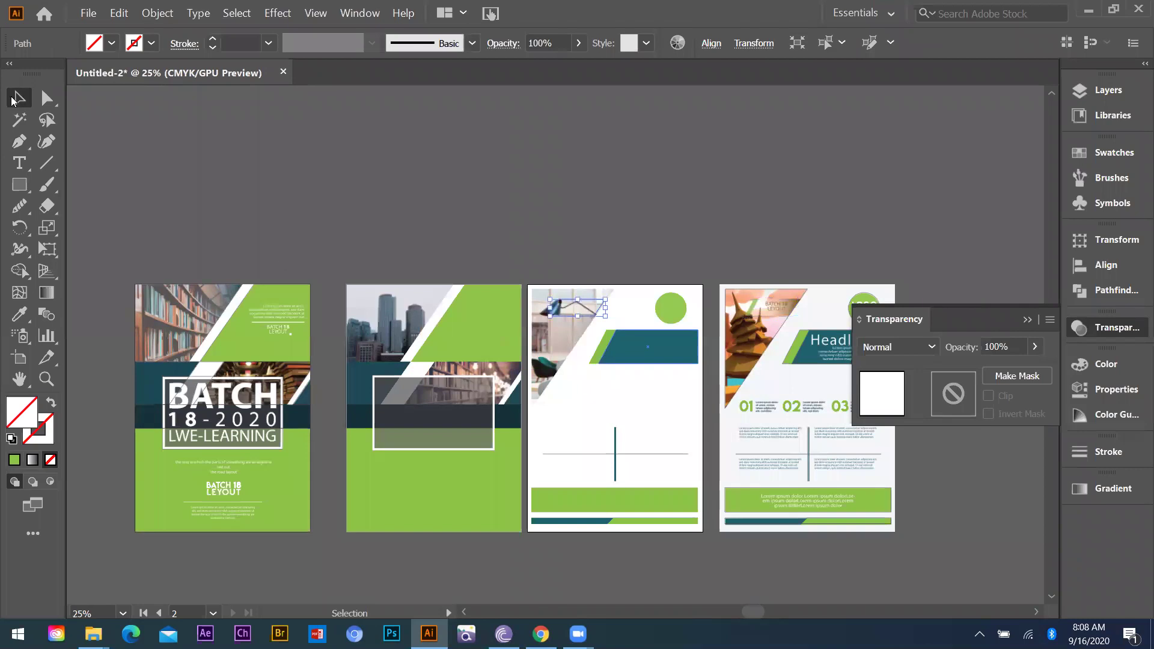
key("ctrl+equal")
left_click(548, 259)
Duplicate the green label shape slightly to the right and fill the copy with the headline banner's teal
scroll(548, 259, "down", 1)
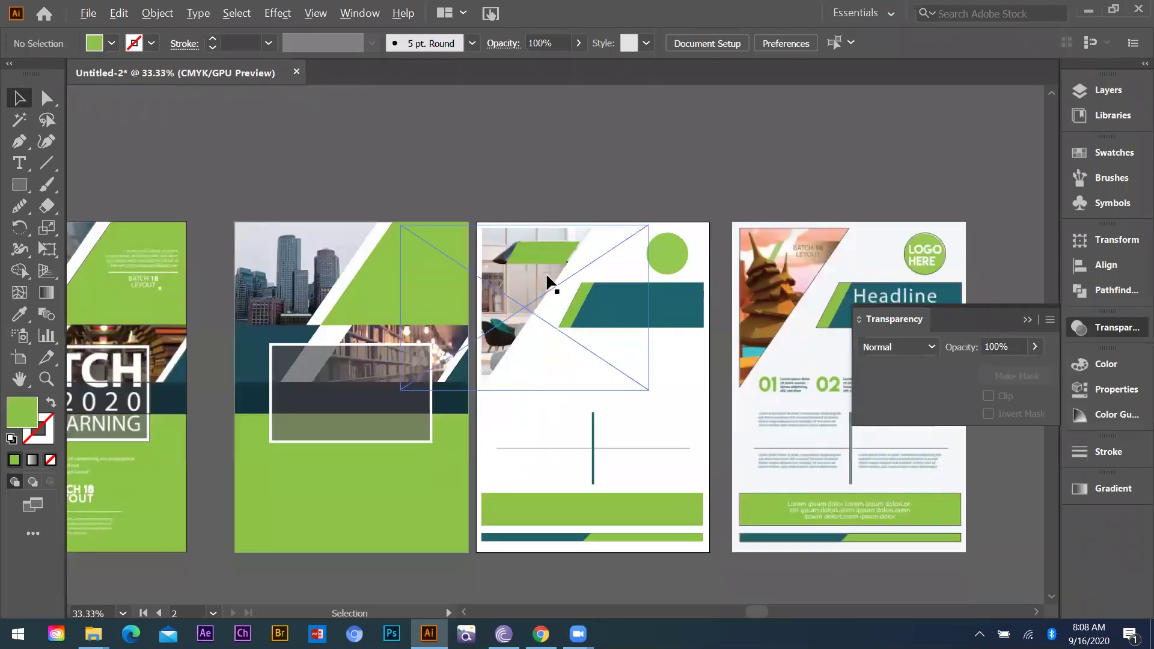
scroll(544, 256, "up", 2)
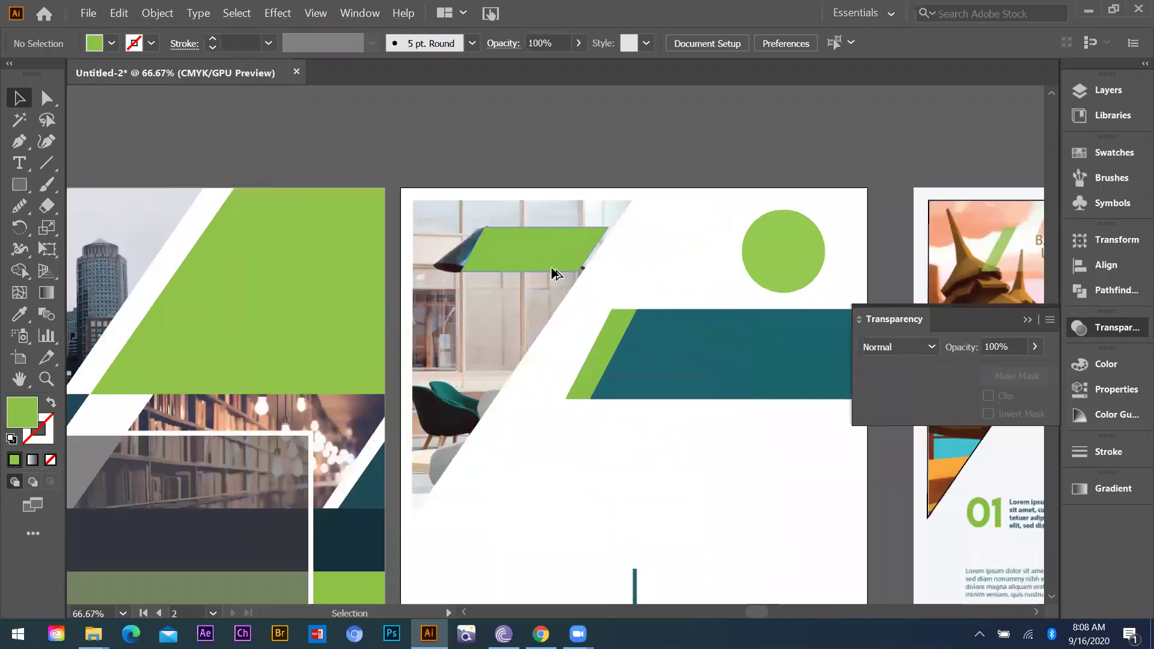
left_click(568, 243)
scroll(568, 239, "up", 2)
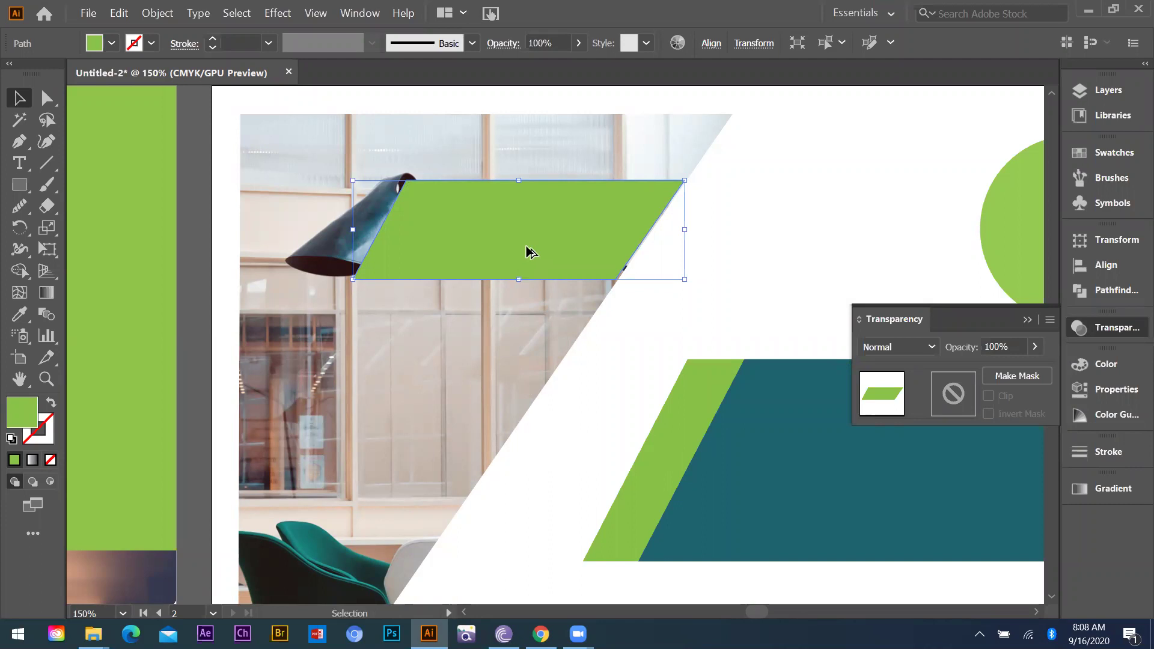
left_click_drag(498, 244, 525, 244, "alt")
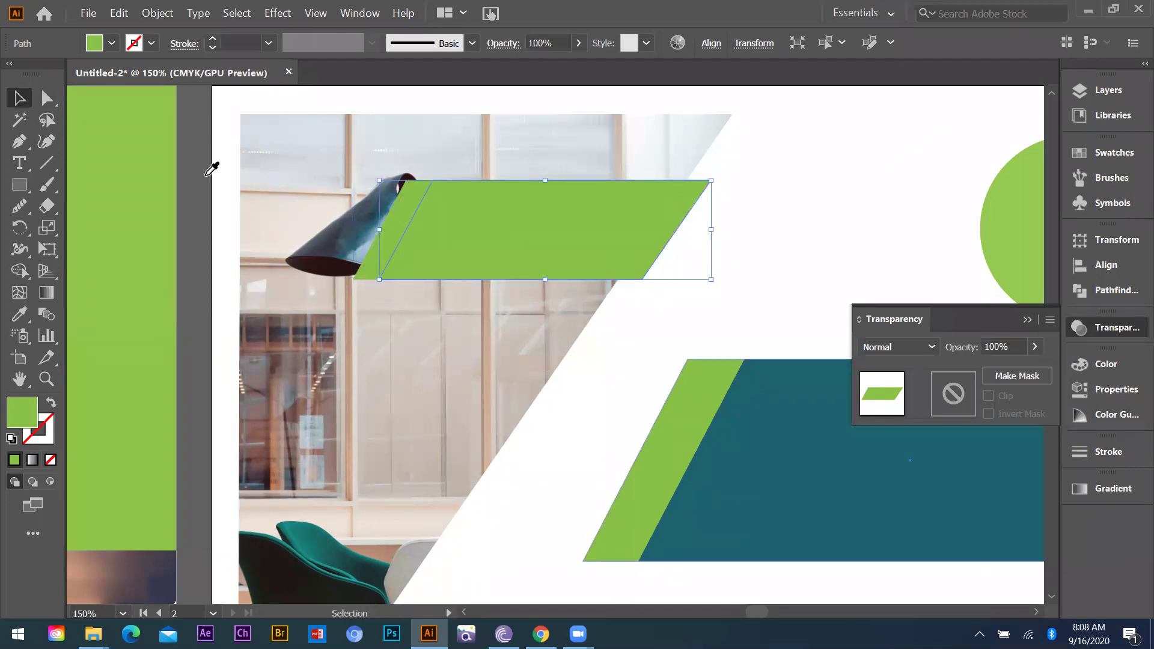
key("i")
left_click(781, 481)
Pull the teal label's two right corner points inward onto the slanted edge of the photo
left_click(47, 98)
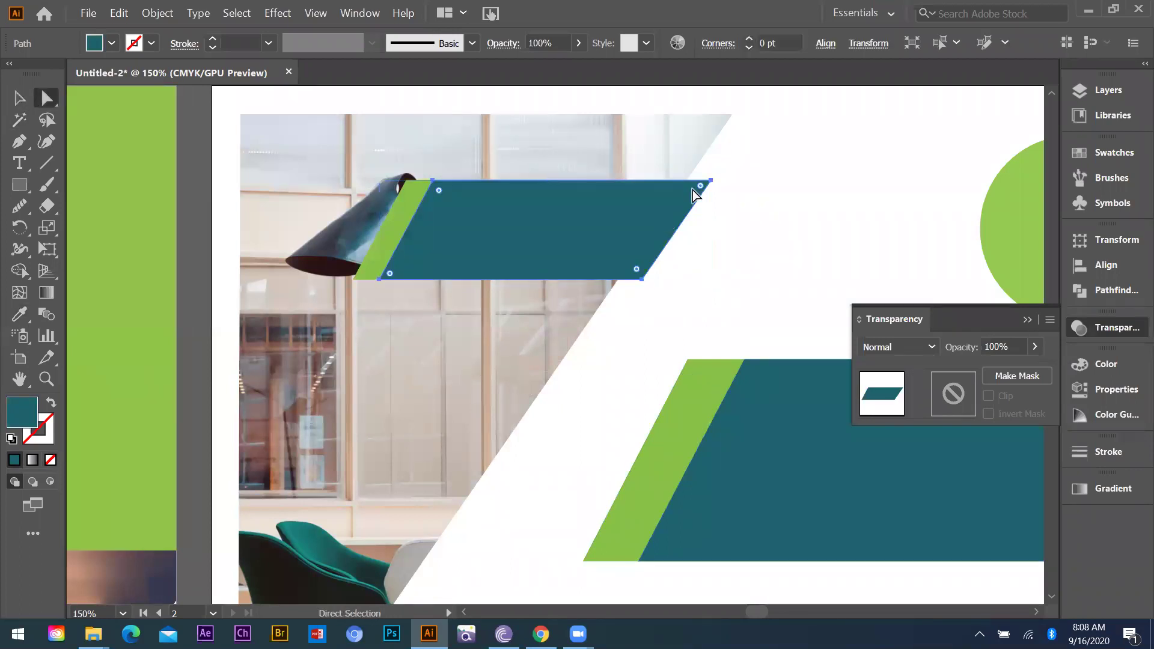
left_click(712, 181)
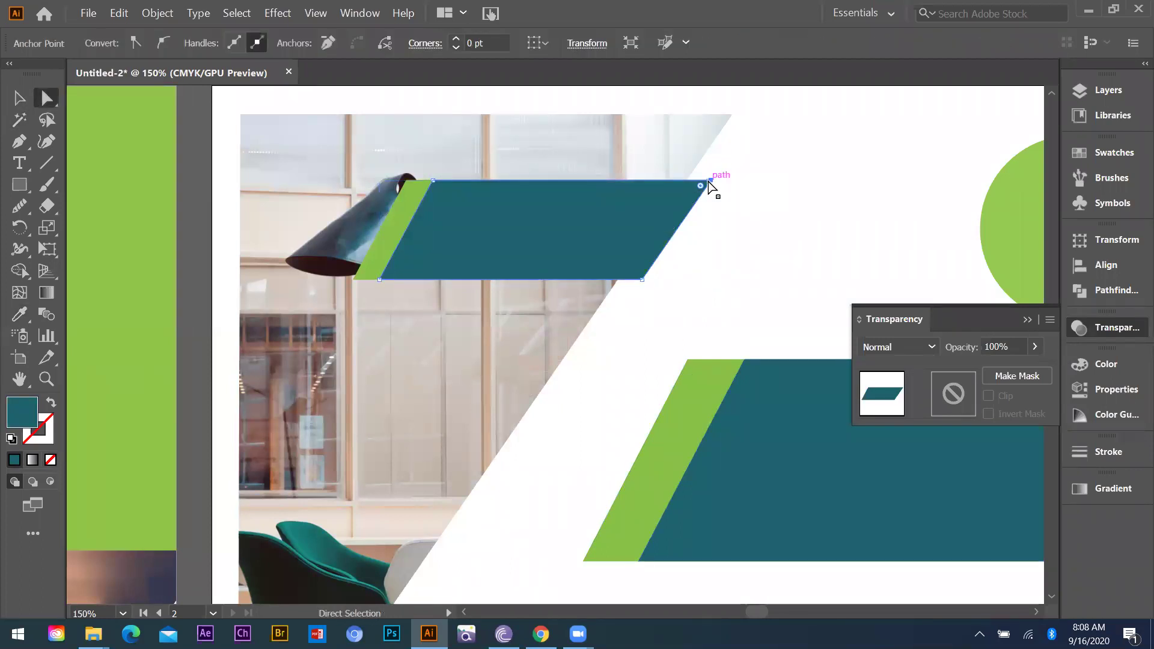
left_click_drag(692, 183, 691, 186)
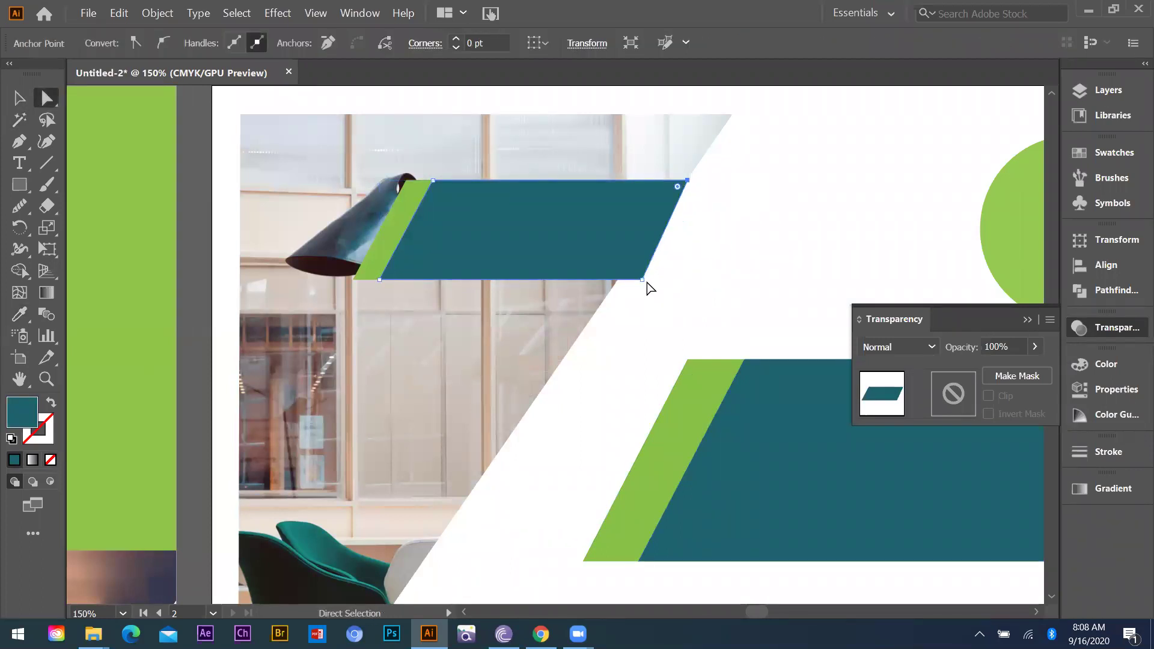
left_click_drag(642, 280, 617, 280)
left_click(673, 285)
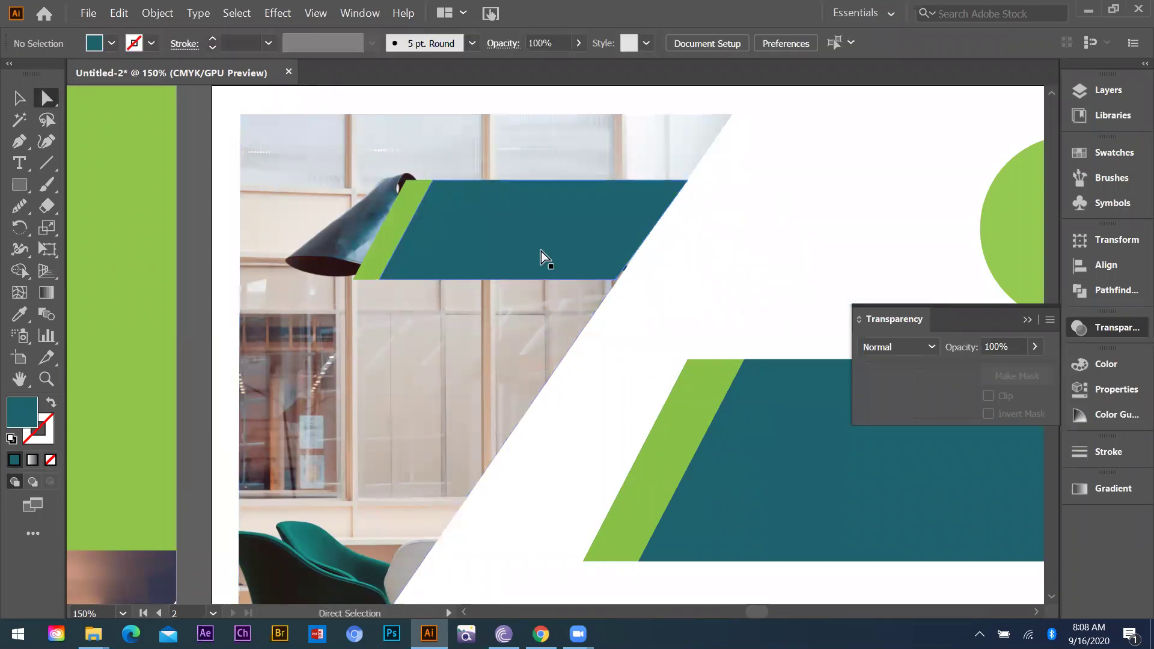
Fine-tune the teal label's lower-right corner horizontally by about 1.22 pt to close the gap along the photo's slanted edge
scroll(620, 290, "up", 4)
left_click(592, 239)
left_click_drag(603, 264, 612, 267)
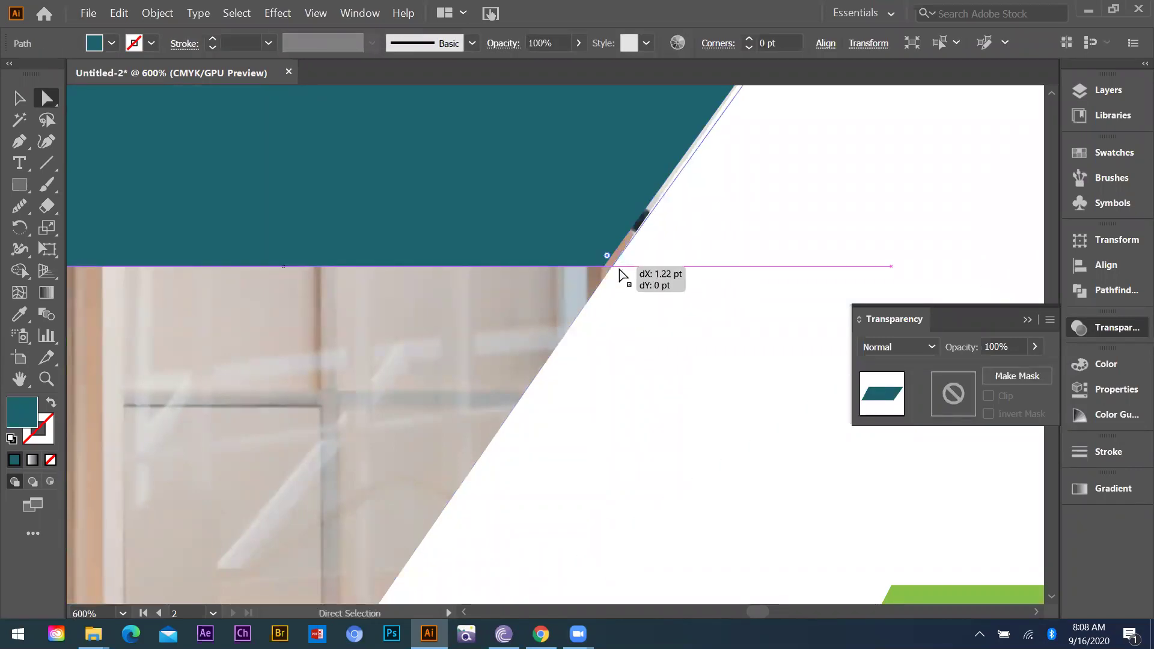
left_click(620, 270)
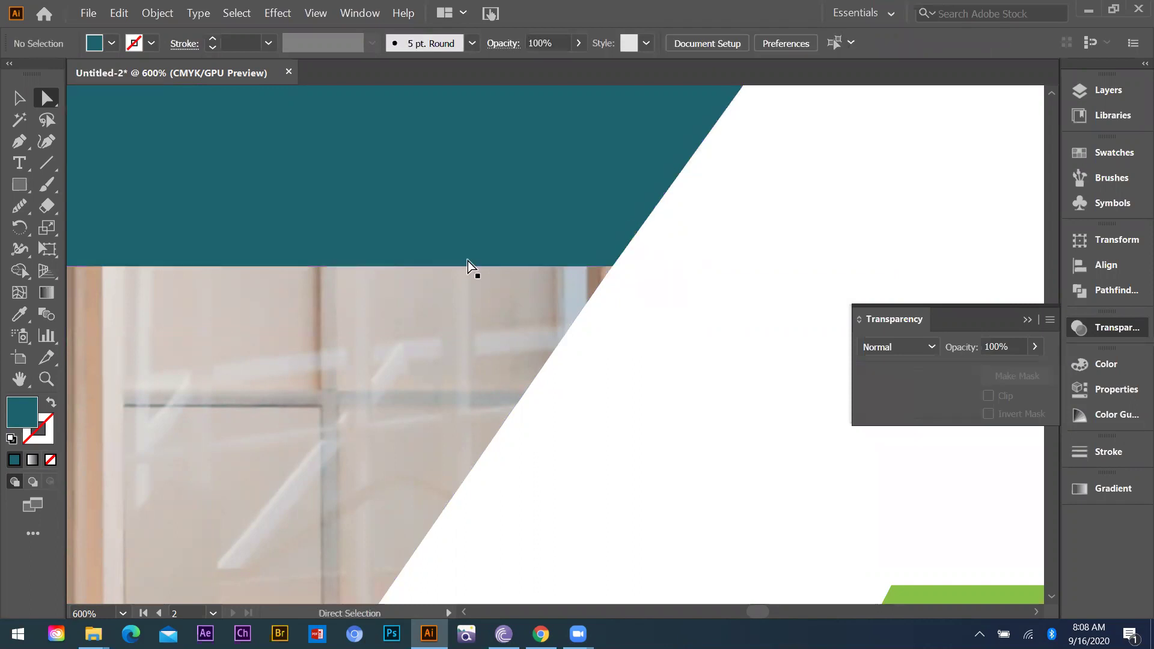
Pull the green label shape's two right corner points inward to the teal label's slanted left edge, leaving a narrow green strip
scroll(765, 158, "down", 3)
left_click(752, 151)
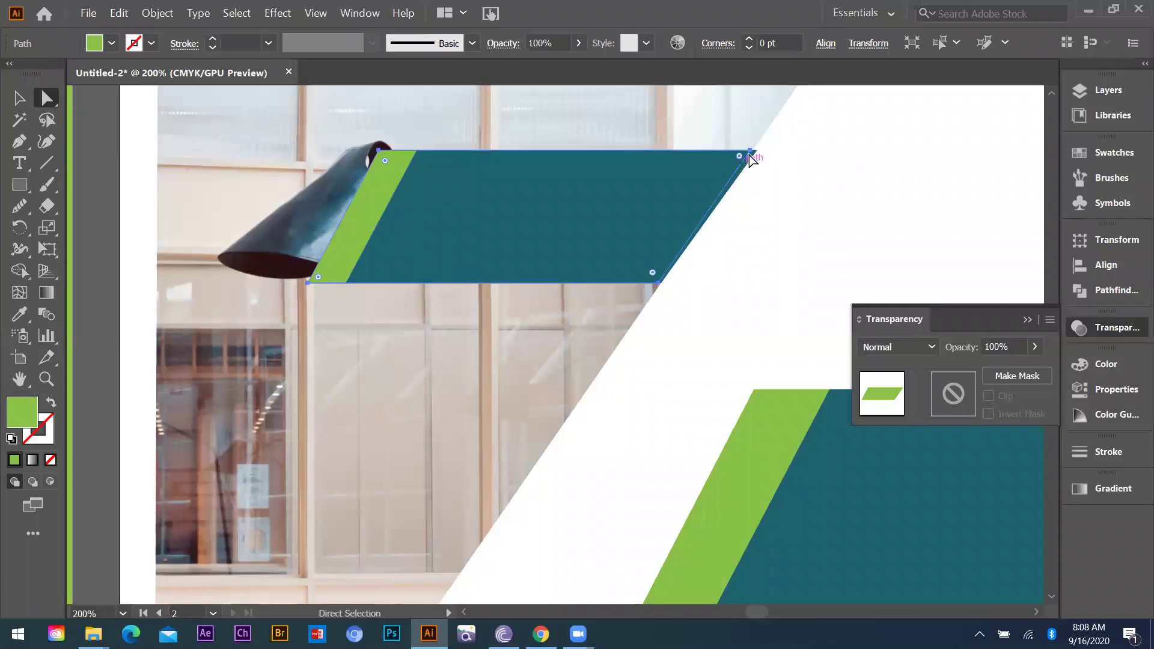
left_click_drag(750, 154, 416, 151)
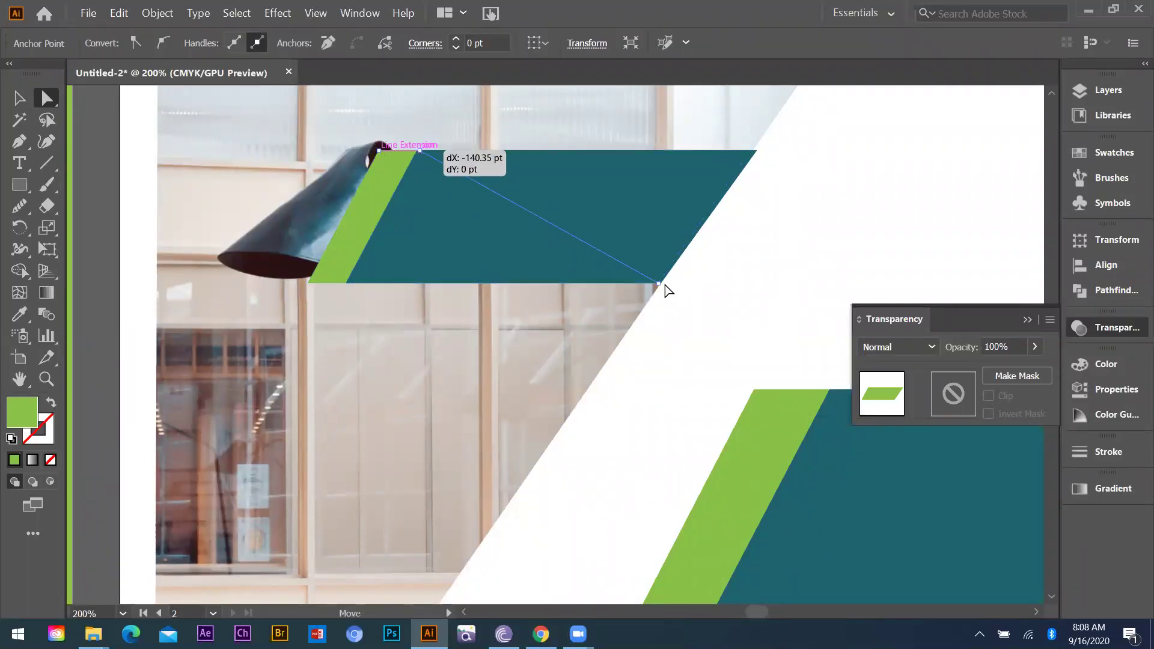
left_click_drag(659, 286, 347, 285)
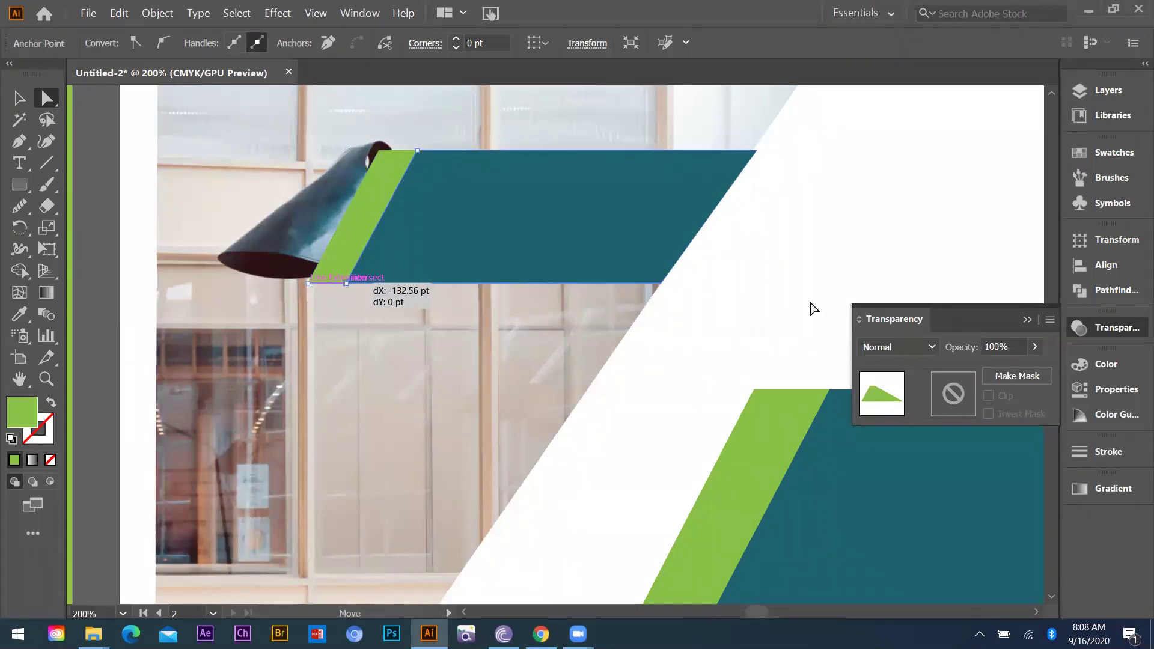
key("ctrl+z")
left_click(801, 296)
Reduce the opacity of the teal label on the second page's photo to 56%
left_click(630, 226)
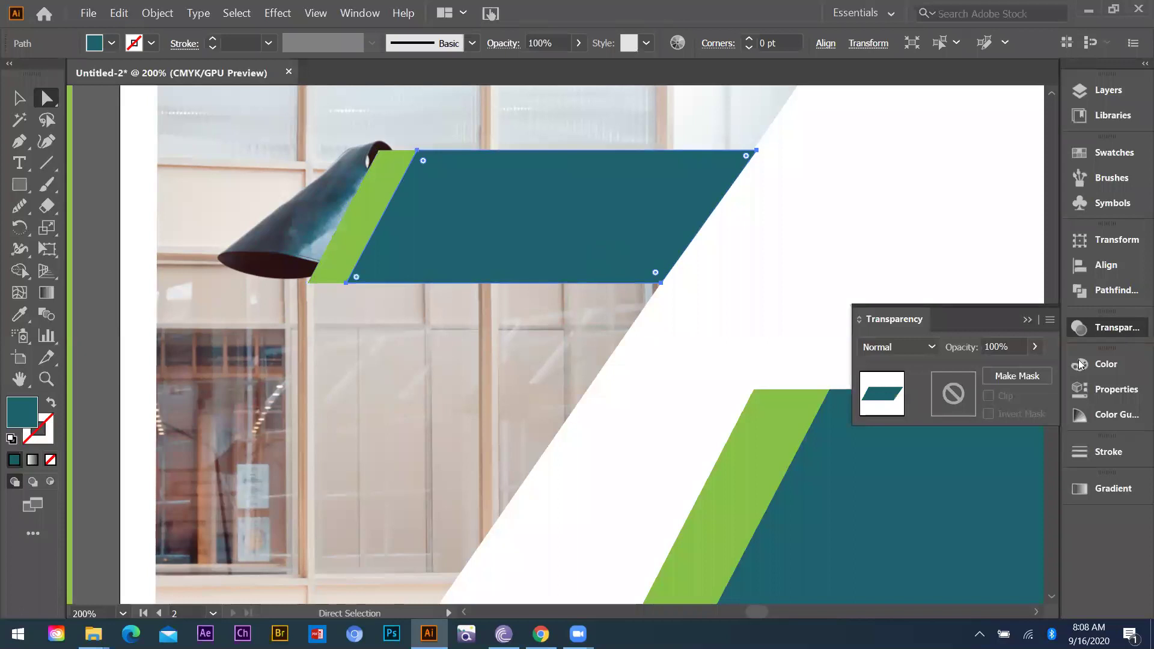
left_click(1035, 347)
left_click(1004, 370)
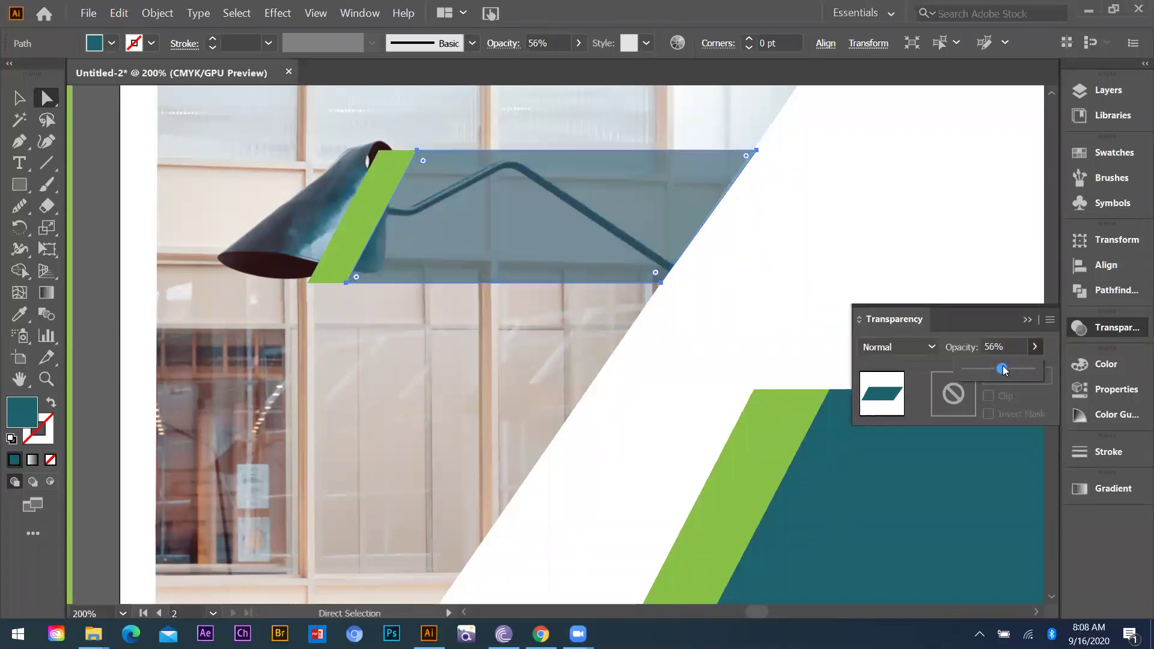
left_click(542, 240)
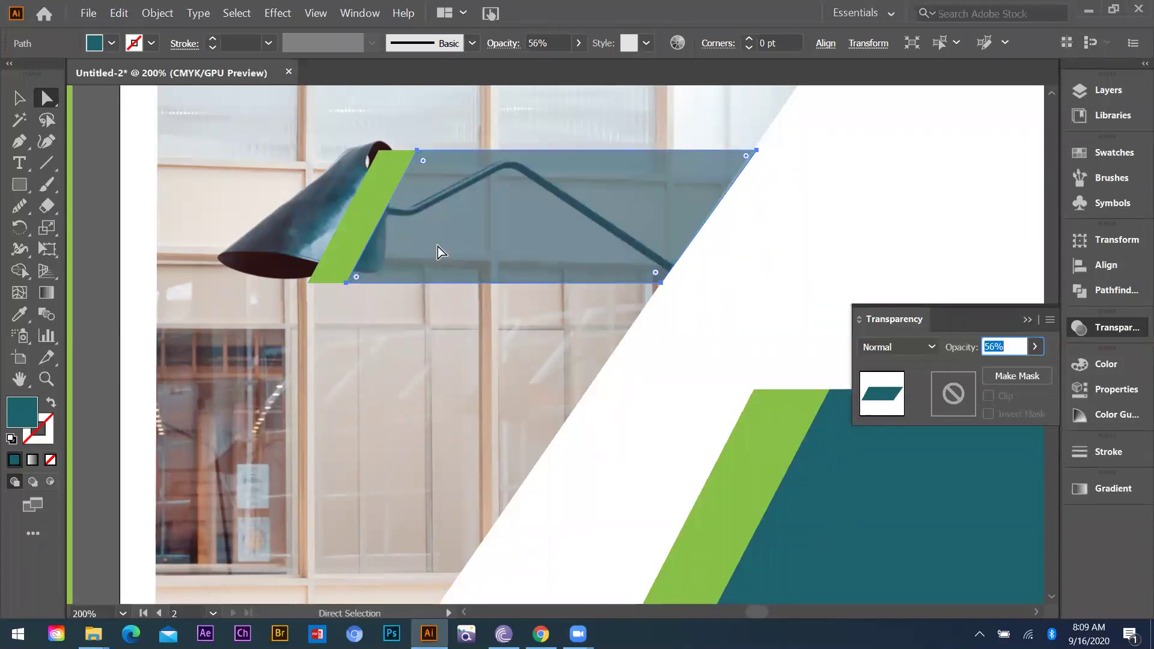
Add a small area-type box with the placeholder text "Lorem ipsum dolor sit amet," on the translucent teal label
key("alt")
scroll(648, 262, "down", 2)
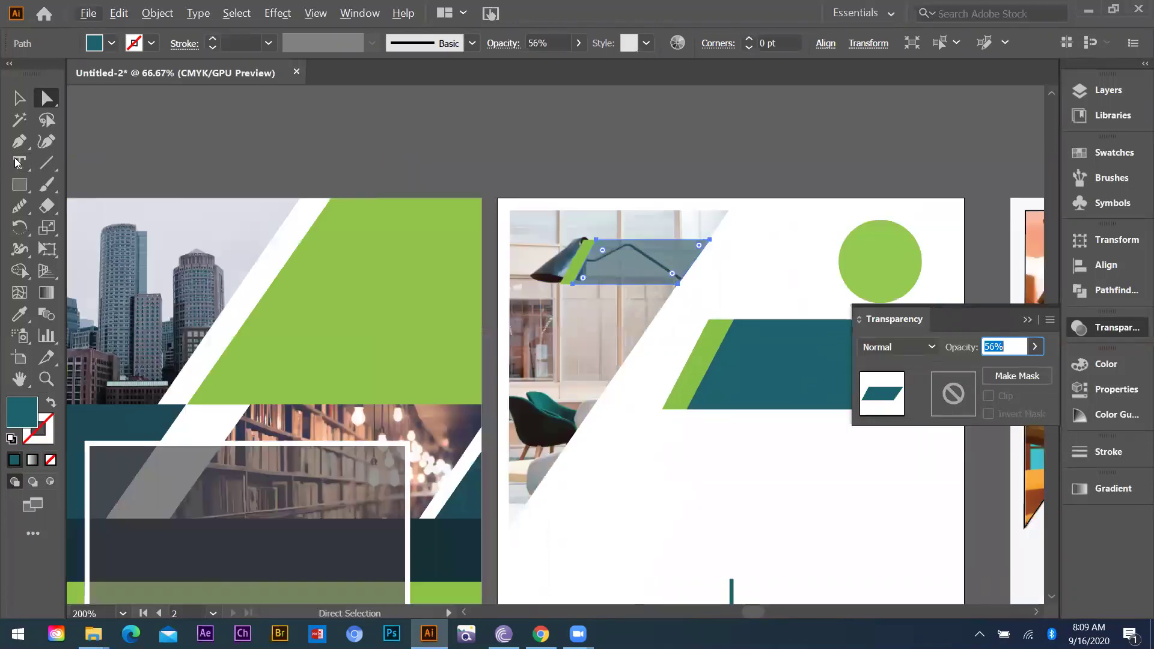
left_click(17, 163)
scroll(492, 189, "down", 1)
scroll(492, 188, "up", 2)
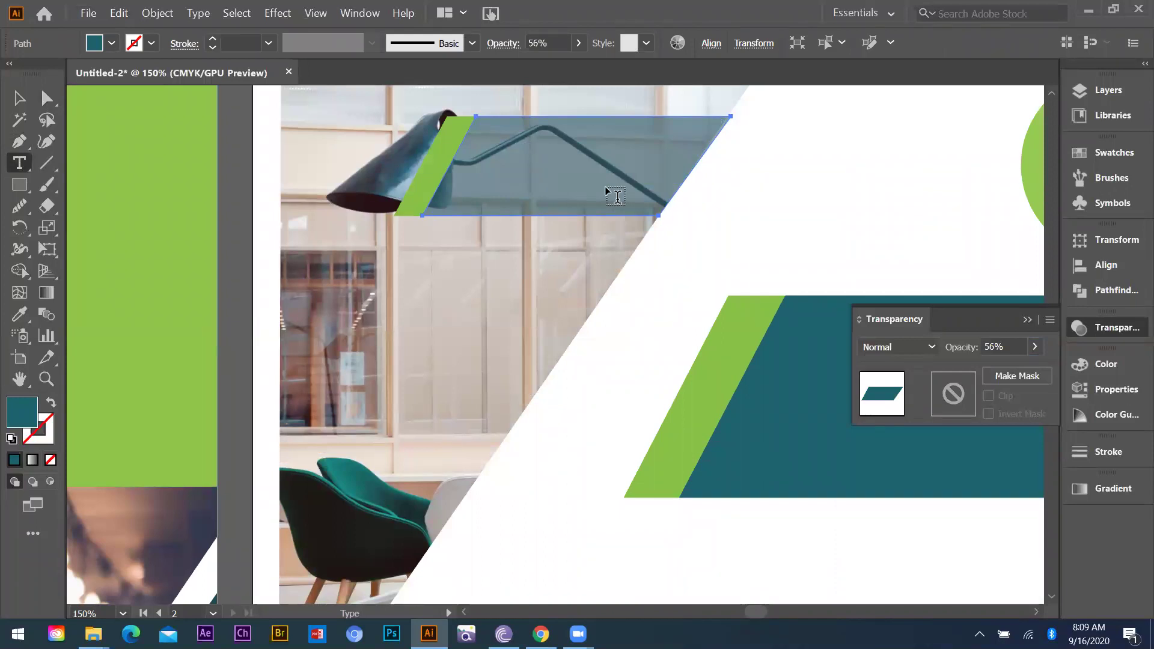
left_click_drag(510, 142, 642, 189)
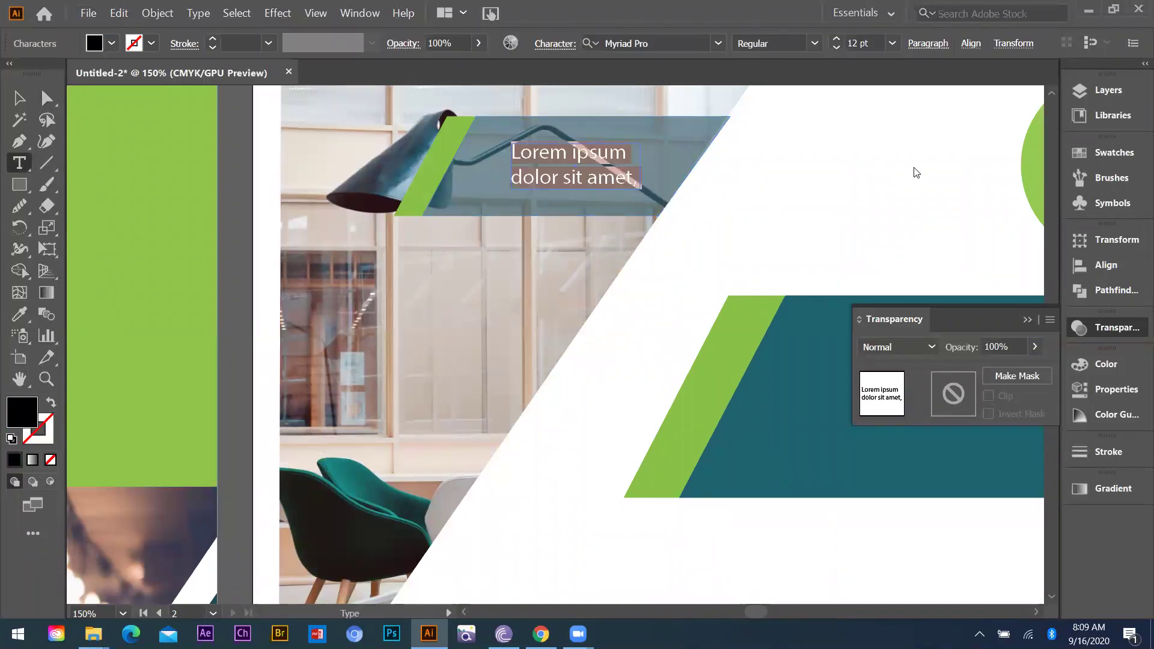
Set the label's placeholder text to 9 pt and color it white by sampling the page background
left_click(892, 43)
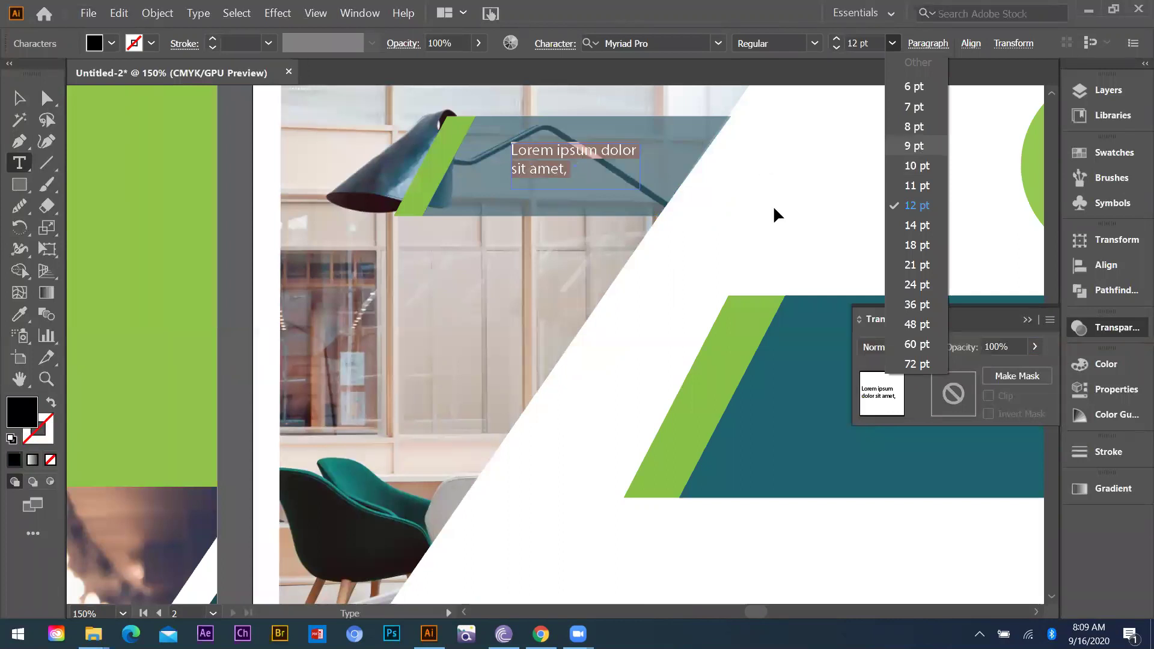
key("i")
key("i")
left_click(822, 198)
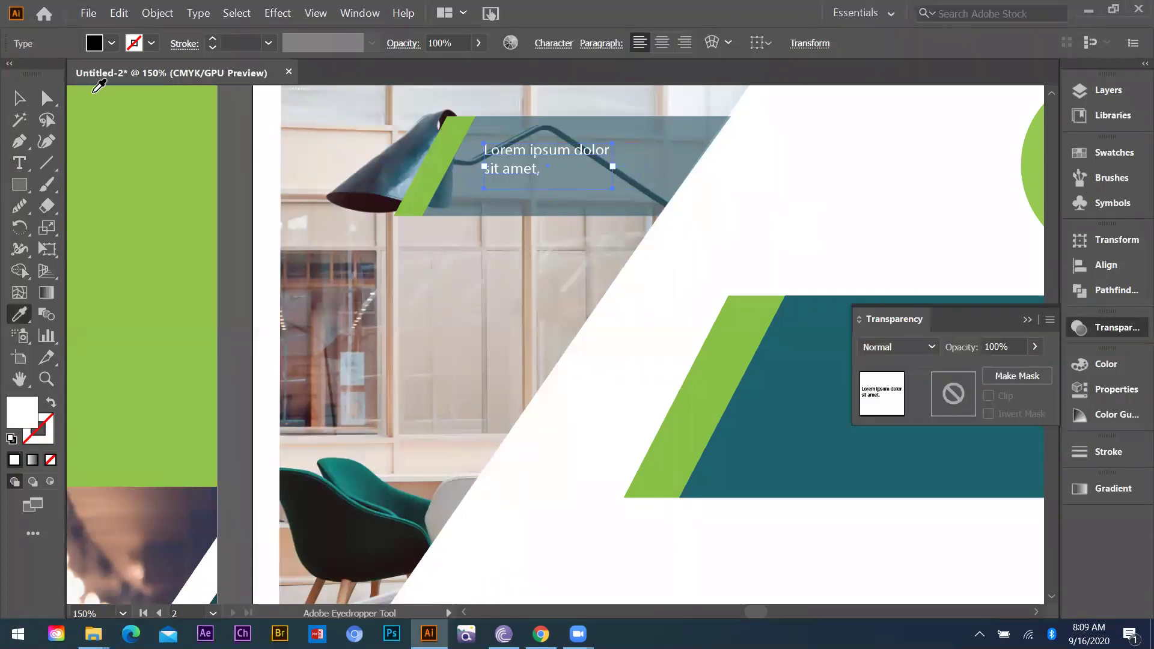
key("v")
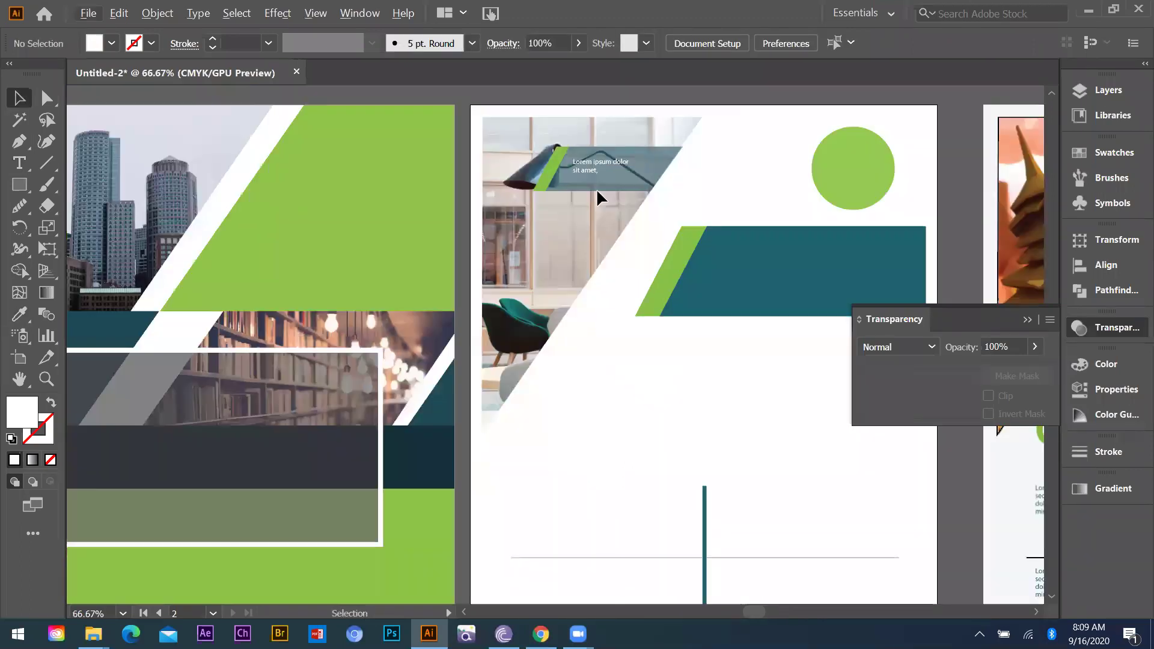
Duplicate the label's text block slightly upward and delete the copy's second line, "sit amet,"
mouse_move(595, 157)
left_mouse_down()
mouse_move(597, 187)
mouse_move(593, 137)
mouse_move(590, 146)
left_mouse_up()
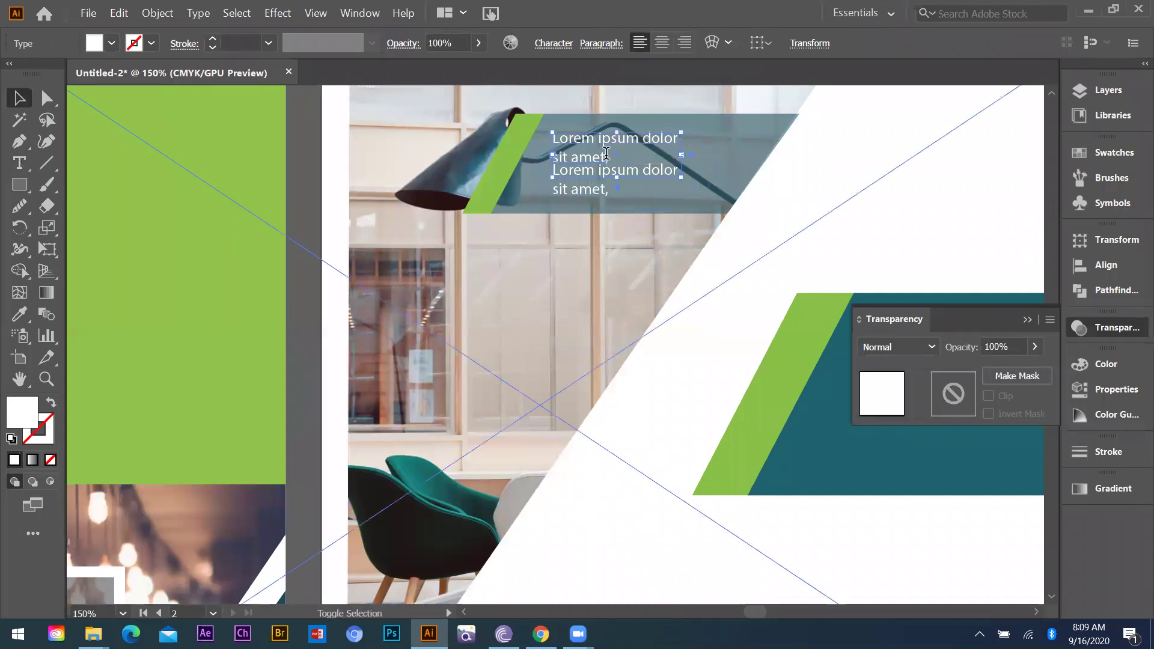
triple_click(531, 151)
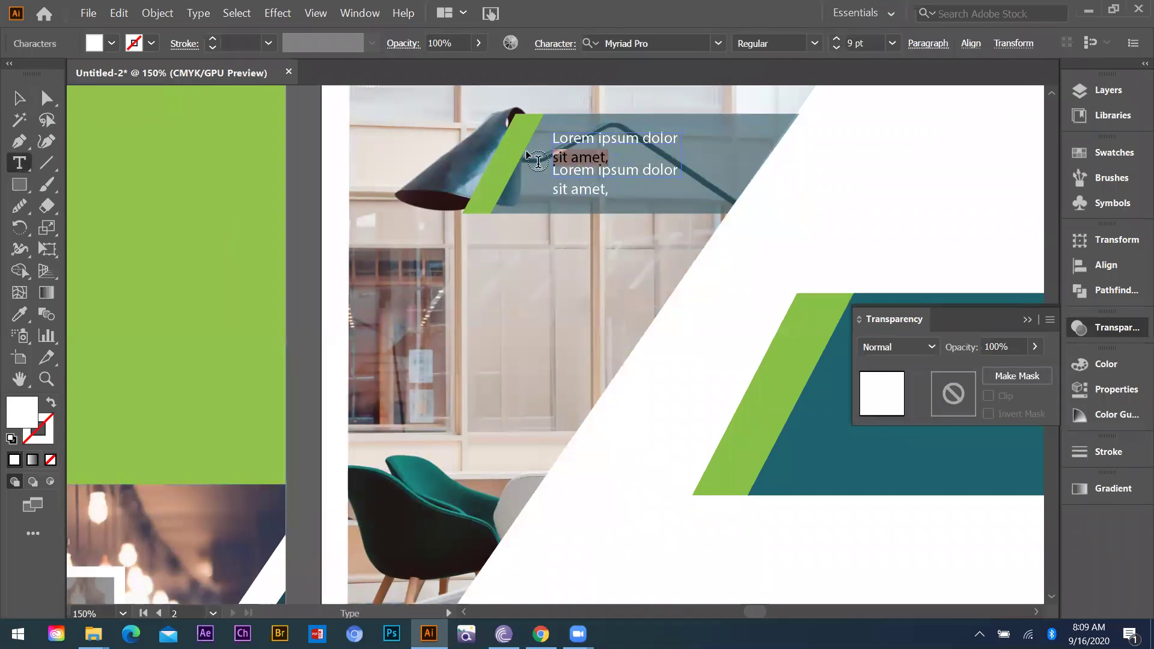
key("BackSpace")
Set the upper text copy to 11 pt and shorten it to the heading "Lorem ipsum"
left_click_drag(682, 138, 466, 139)
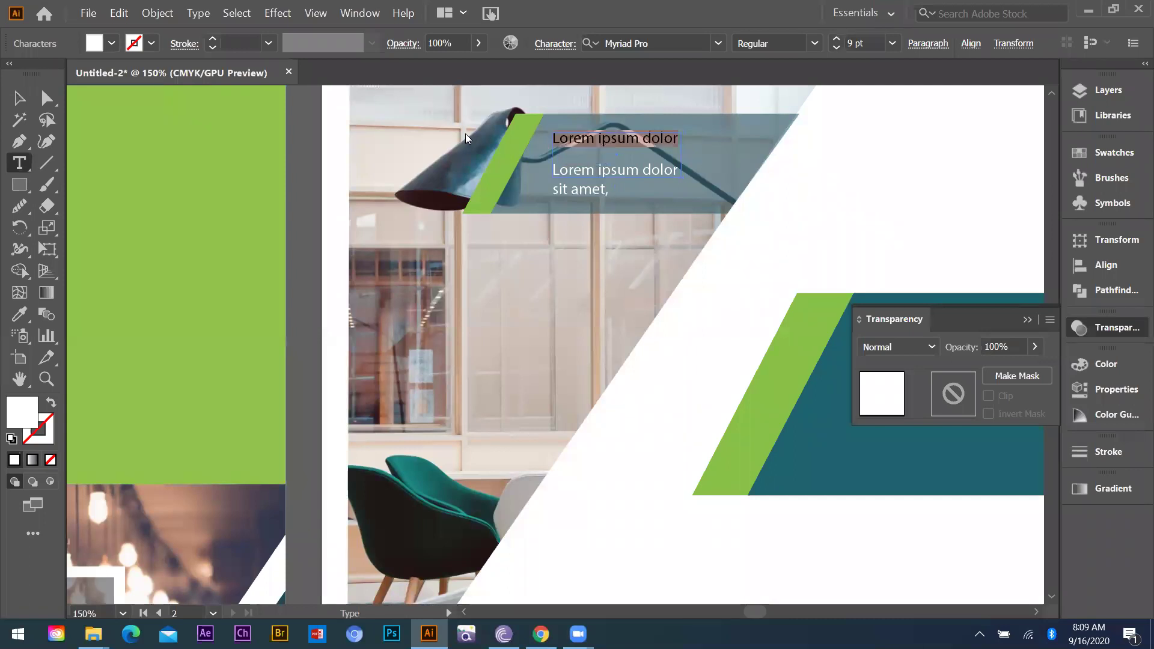
left_click(893, 43)
left_click(907, 185)
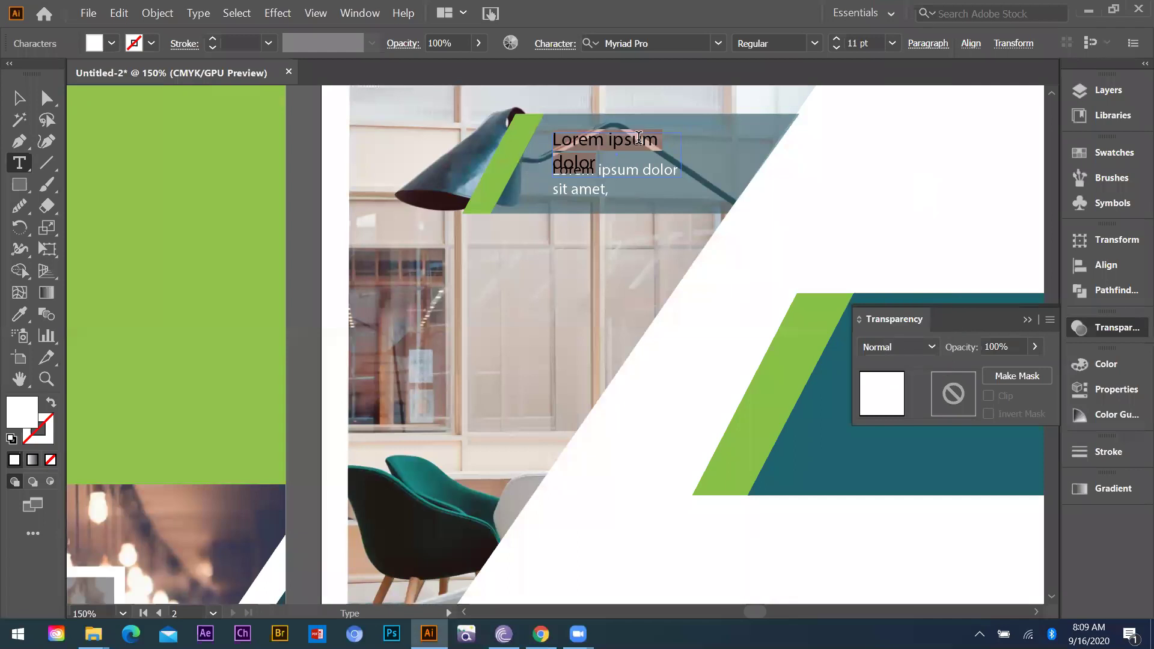
left_click(659, 144, "shift")
key("BackSpace")
Make the "Lorem ipsum" heading bold, move it down to sit directly above the body text, and deselect it
key("ctrl+a")
left_click(815, 43)
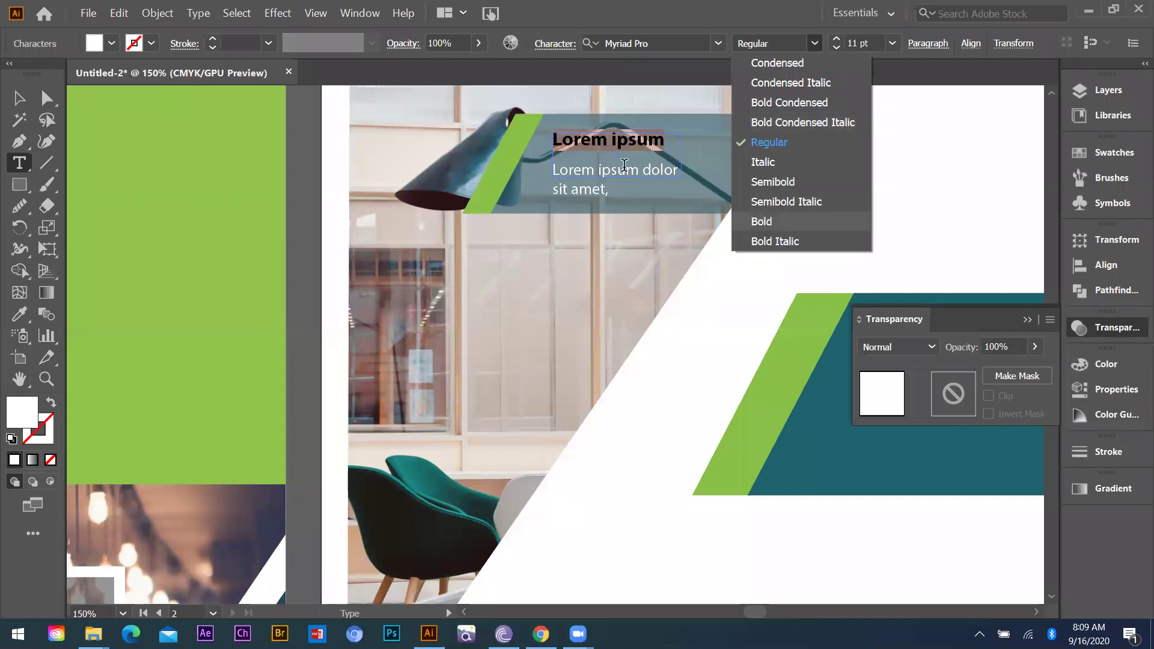
left_click(762, 221)
key("Escape")
key("ctrl+shift+a")
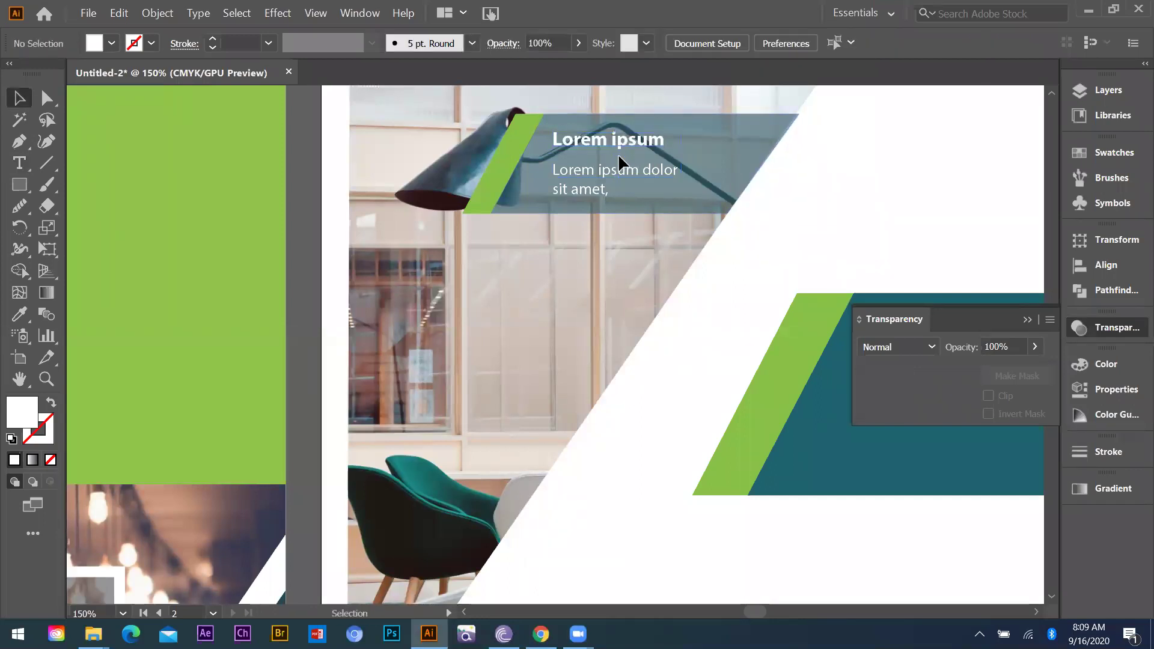
left_click_drag(618, 148, 619, 159)
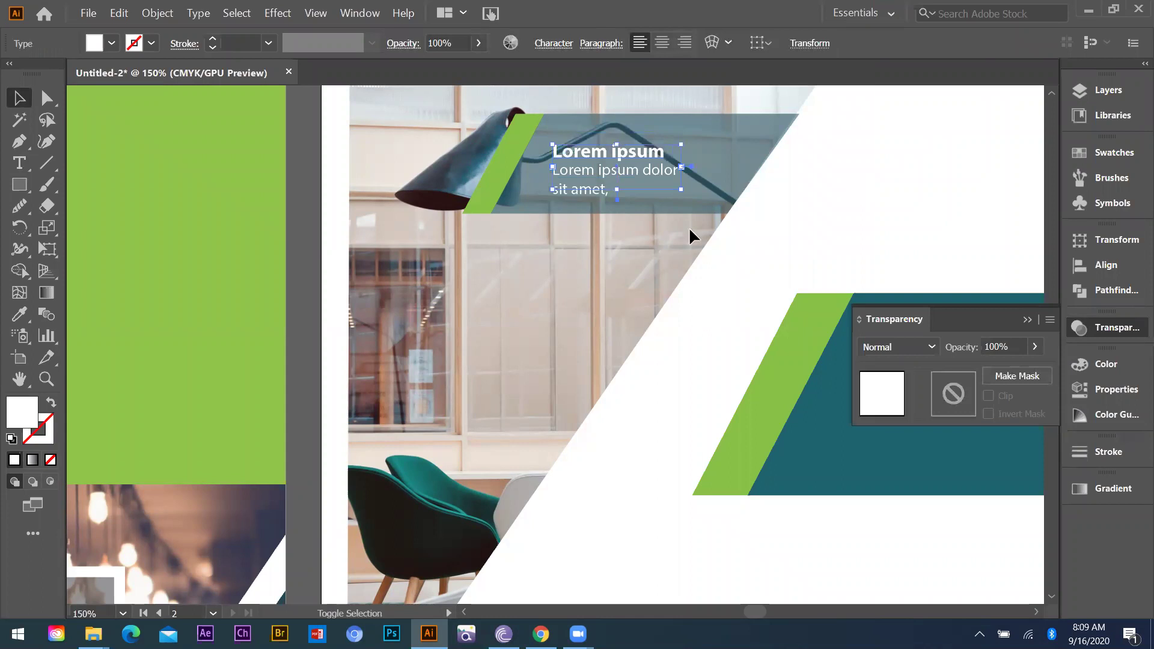
key("ctrl+shift+a")
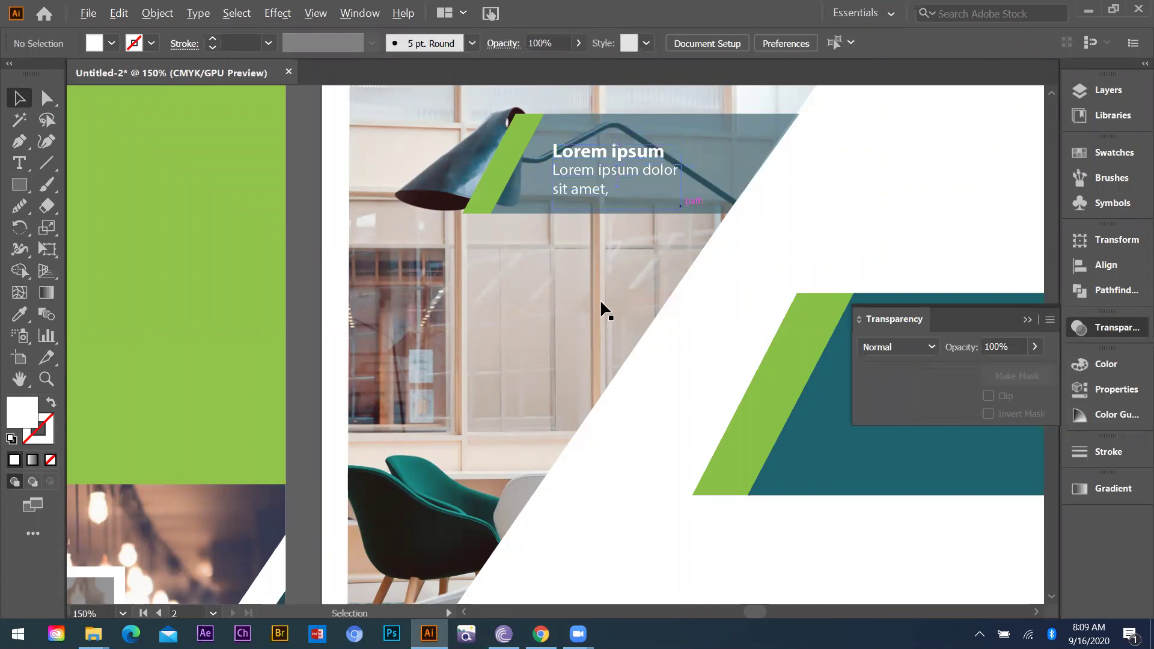
Check both flyer pages against the reference designs, and switch to the Downloads folder in File Explorer
key("ctrl+minus")
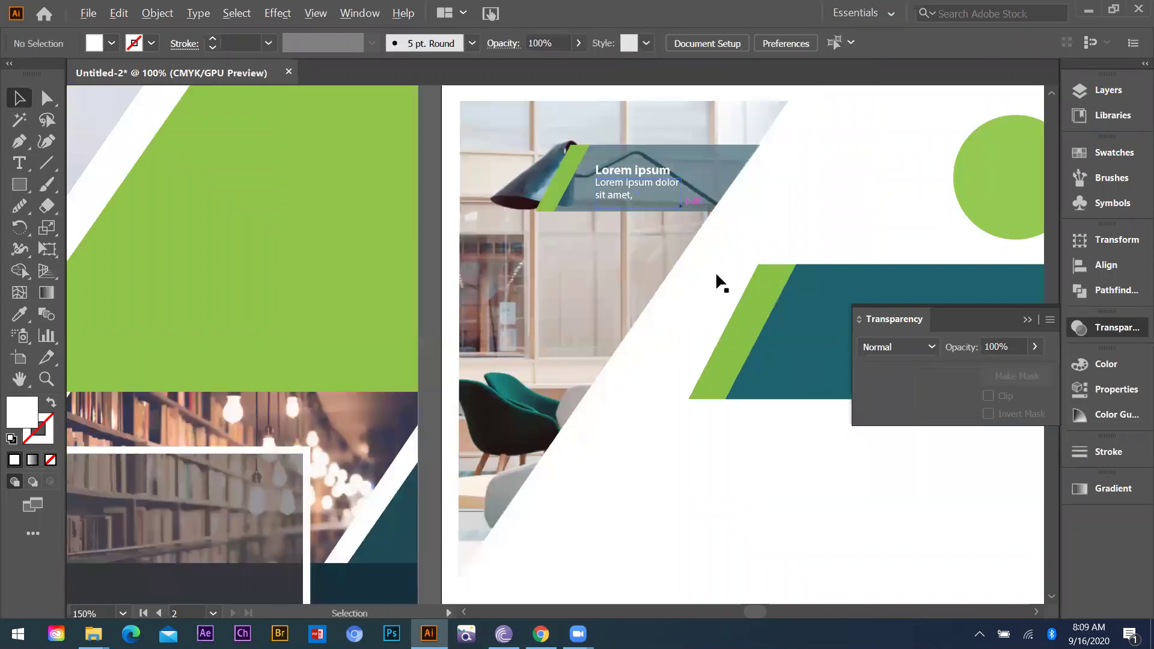
key("ctrl+minus")
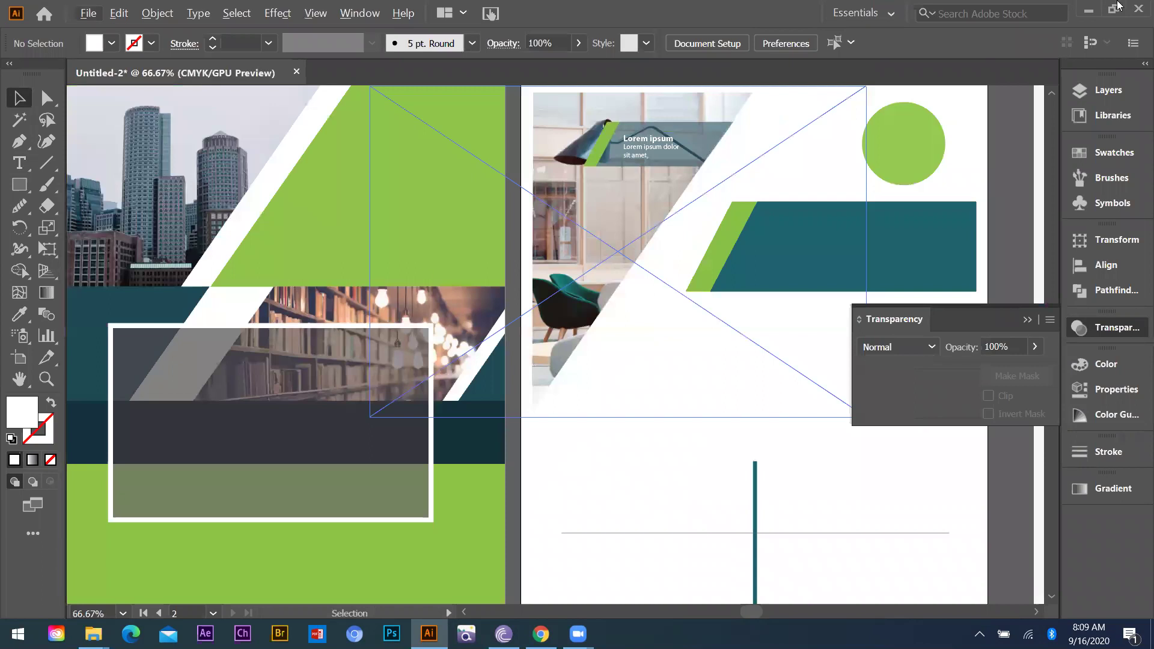
key("ctrl+minus")
key("ctrl+minus")
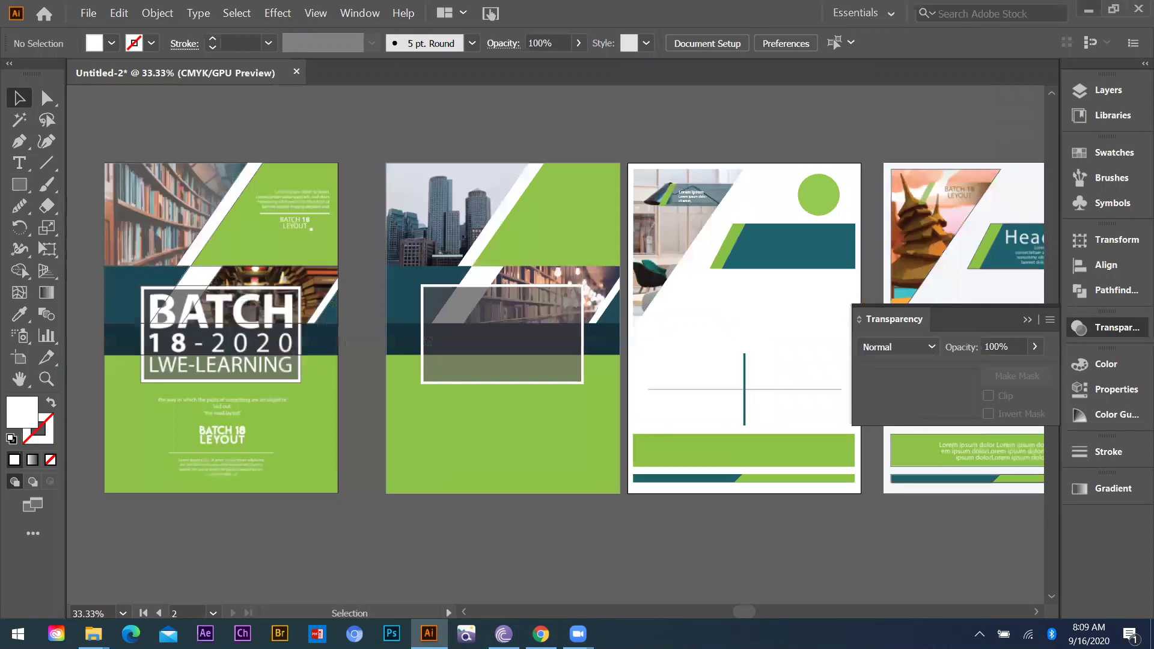
key("alt+Tab")
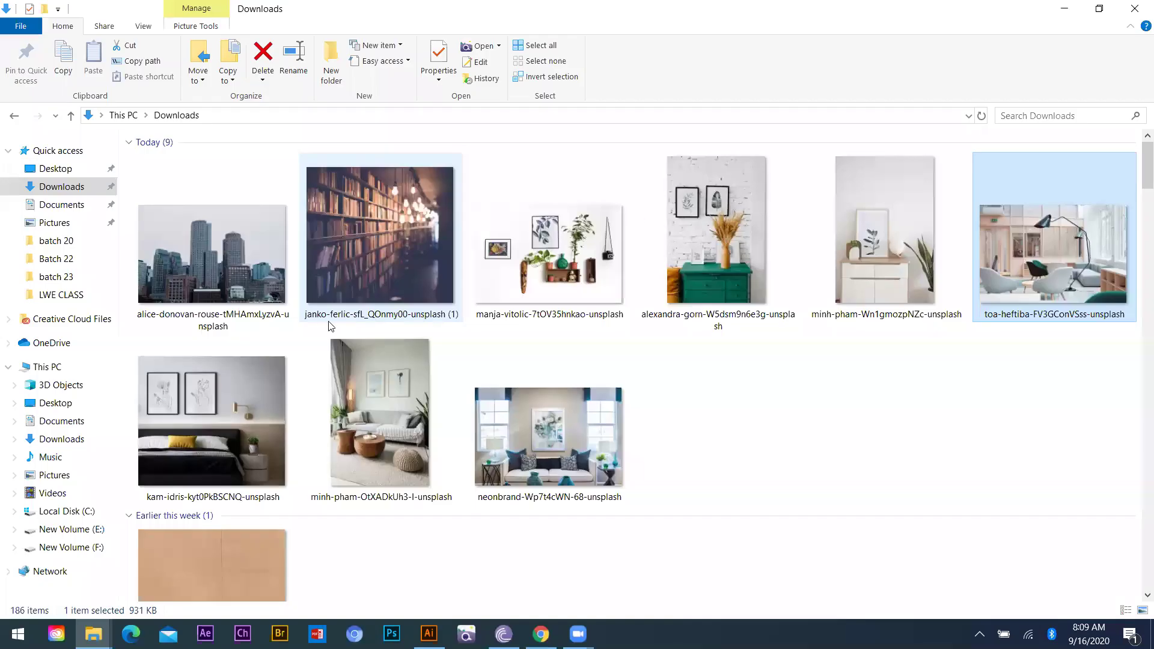
Switch to Illustrator and draw a placeholder paragraph text box on the upper green panel of the second flyer
key("super+d")
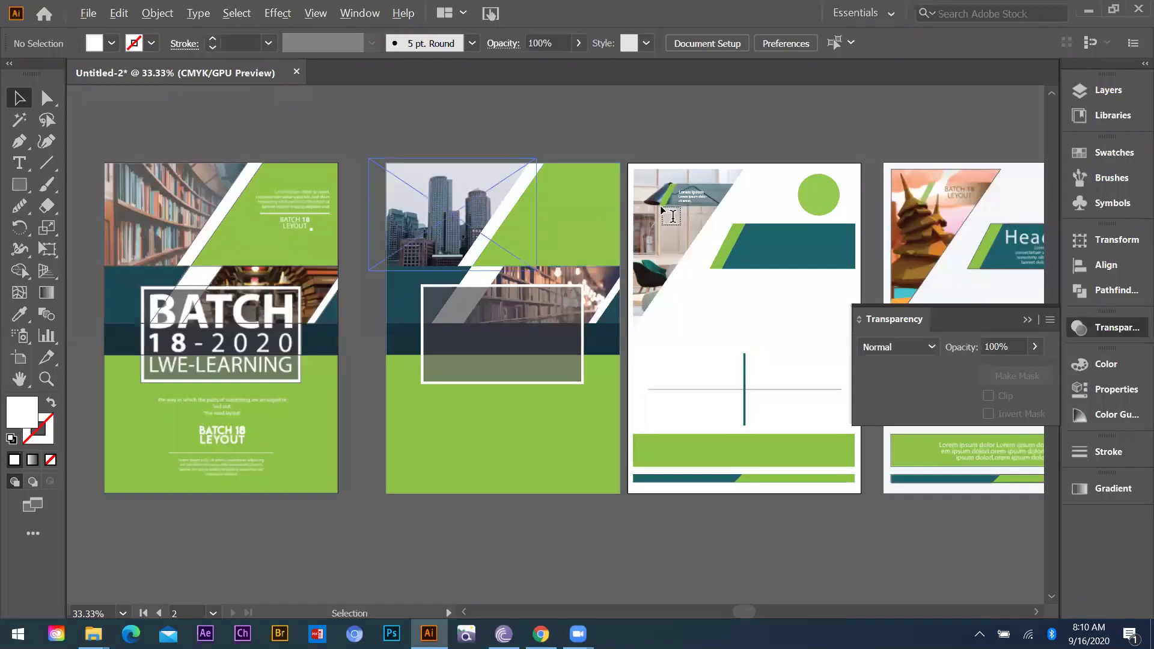
key("t")
scroll(560, 237, "up", 2)
left_click_drag(512, 153, 664, 210)
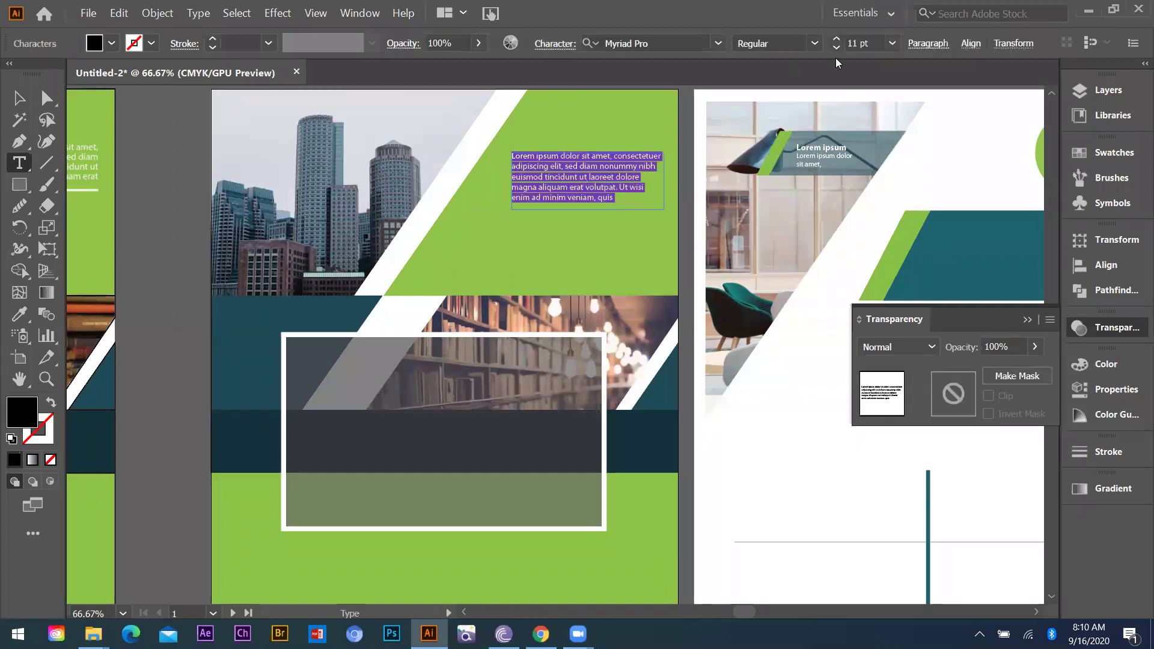
Right-align the placeholder paragraph on the green panel
left_click(917, 45)
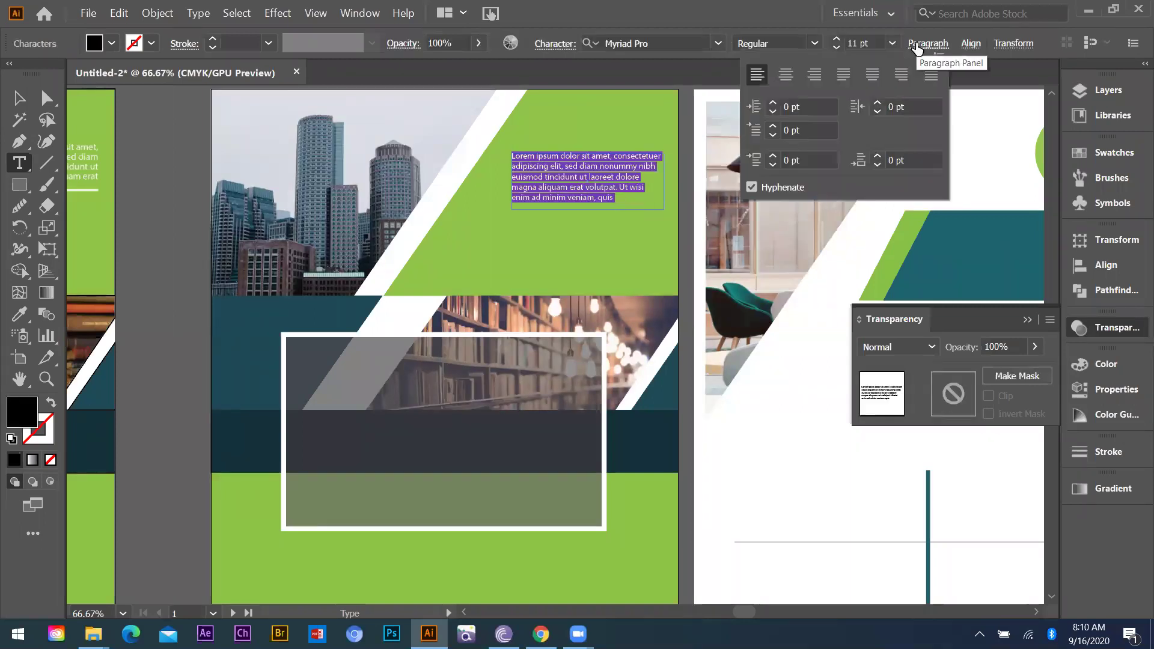
left_click(786, 74)
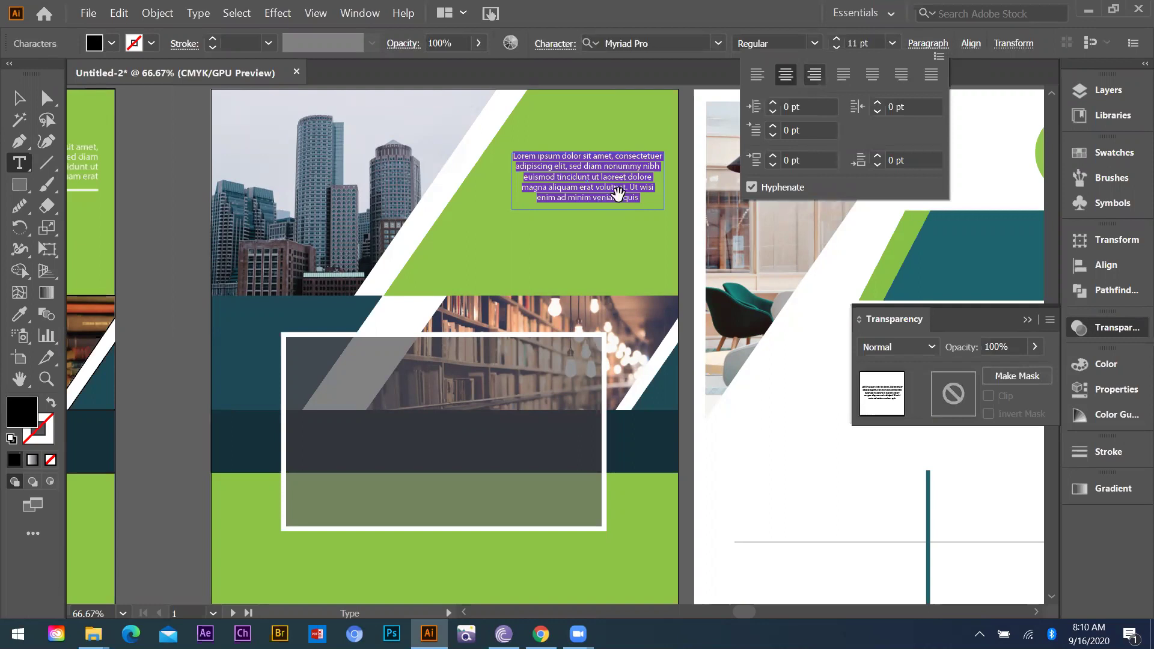
key("ctrl+shift+r")
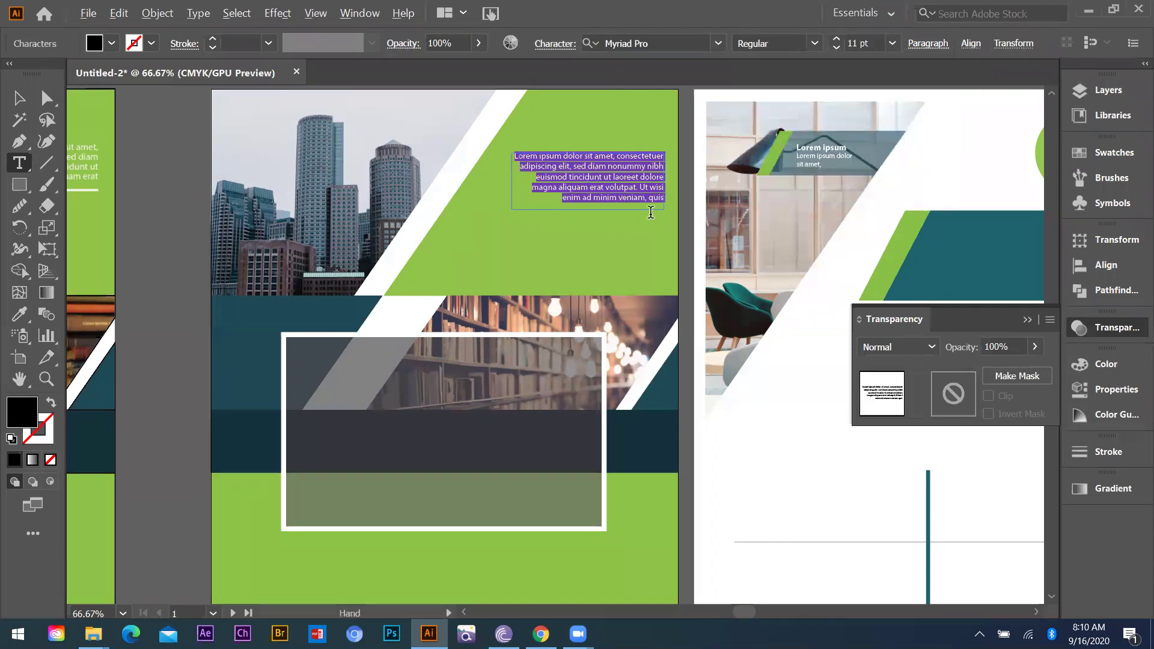
Delete the end of the placeholder paragraph so that it finishes with "volutpat."
key("ctrl+plus")
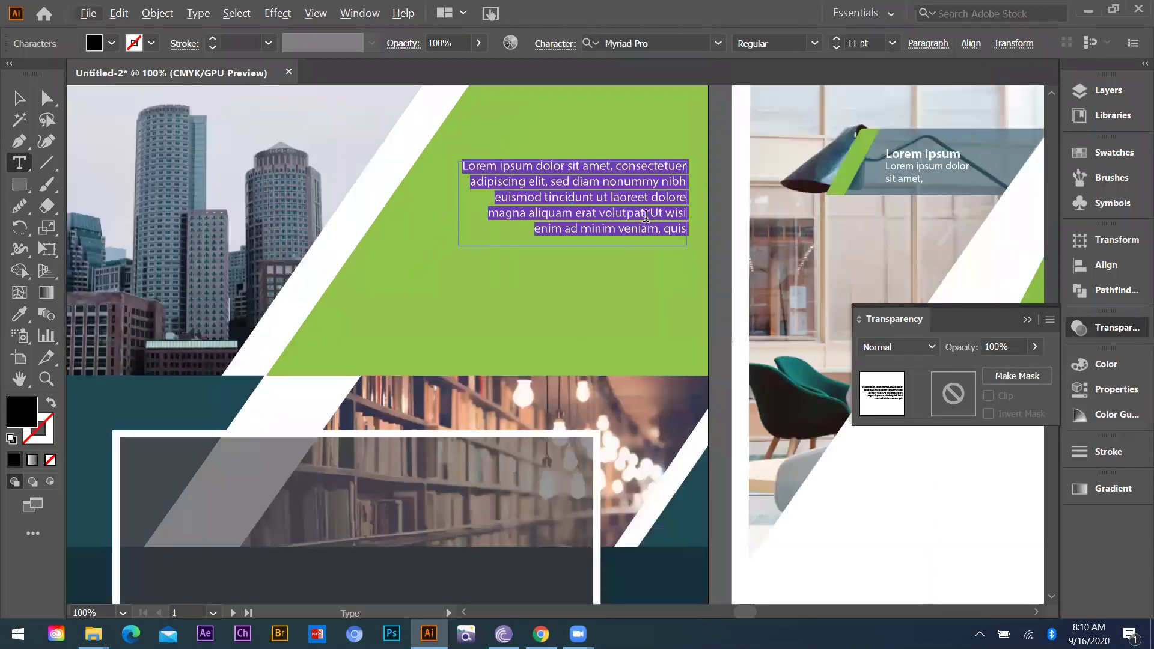
left_click_drag(646, 215, 686, 215)
key("Delete")
key("ctrl+Delete")
key("ctrl+Delete")
left_click_drag(618, 233, 714, 240)
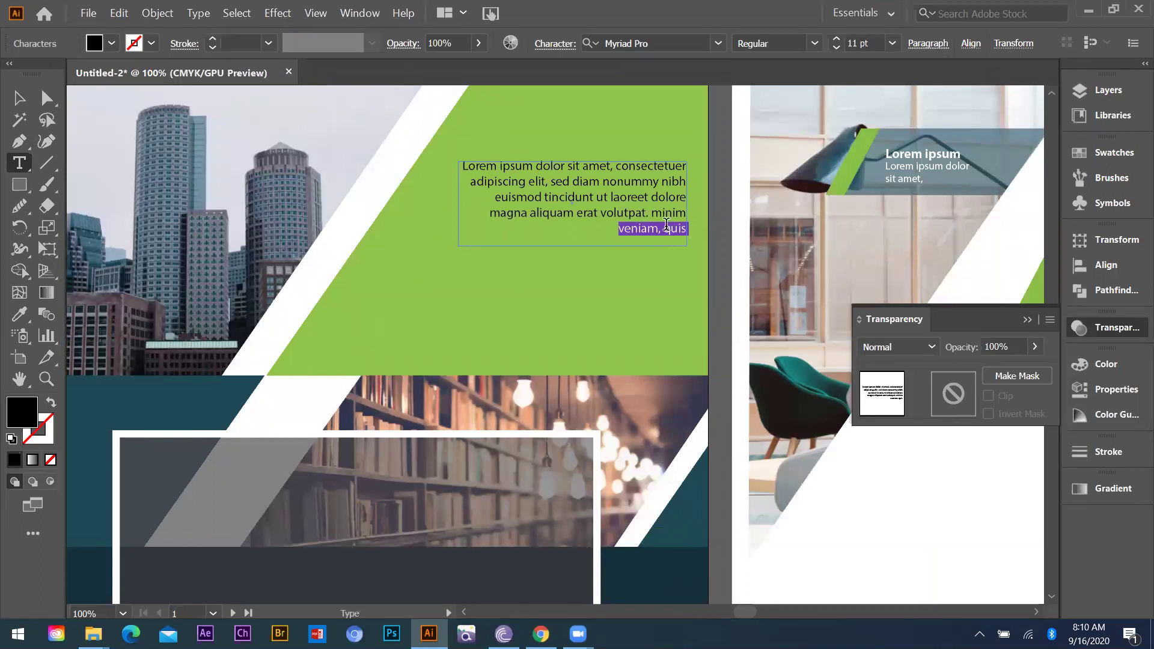
key("ctrl+shift+Left")
key("BackSpace")
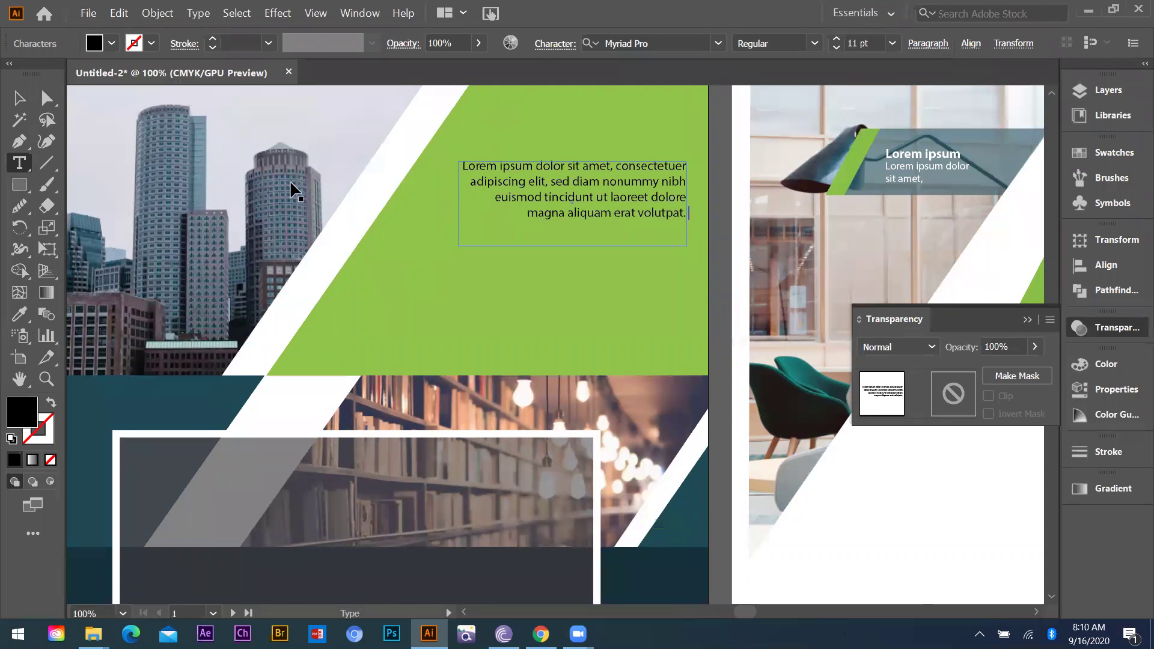
Colour the whole paragraph white by sampling the white area of the neighbouring flyer with the Eyedropper
key("ctrl+a")
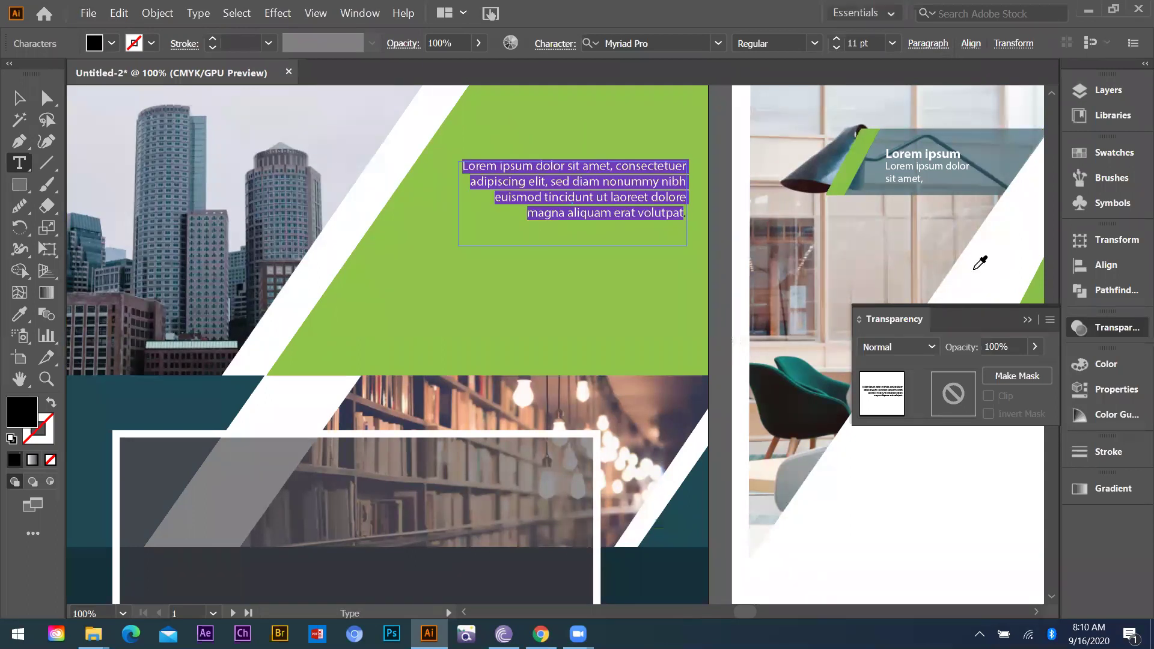
key("Escape")
key("i")
left_click(1025, 281)
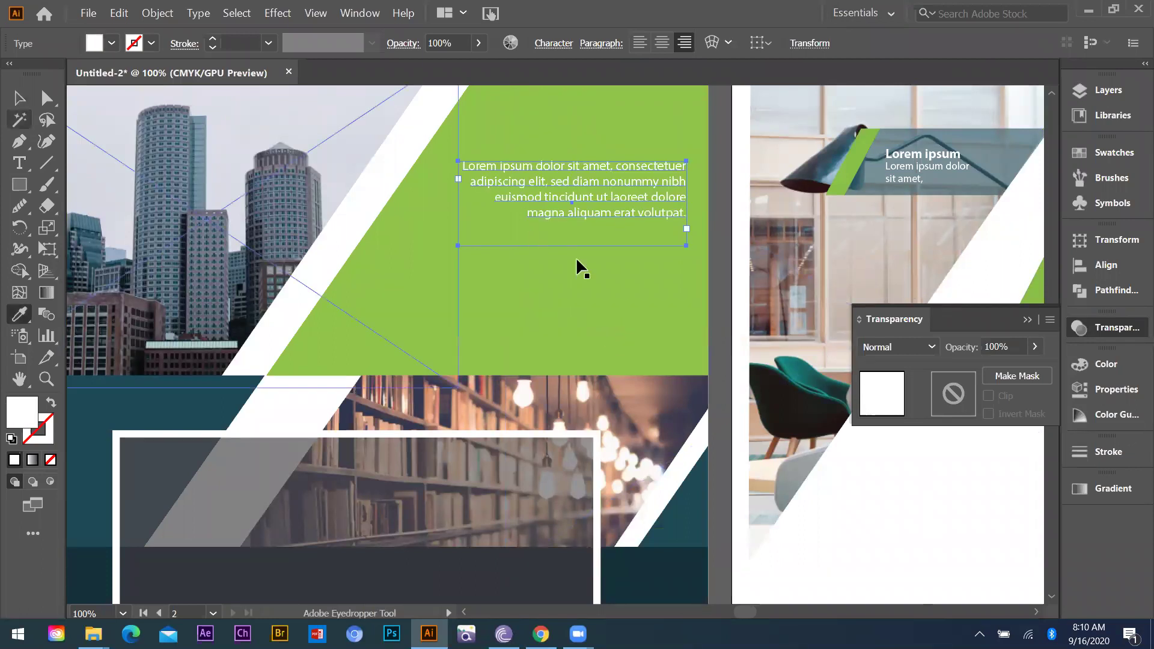
Add a separate text line reading "BATCH 23" on the green panel below the paragraph
key("t")
key("ctrl+minus")
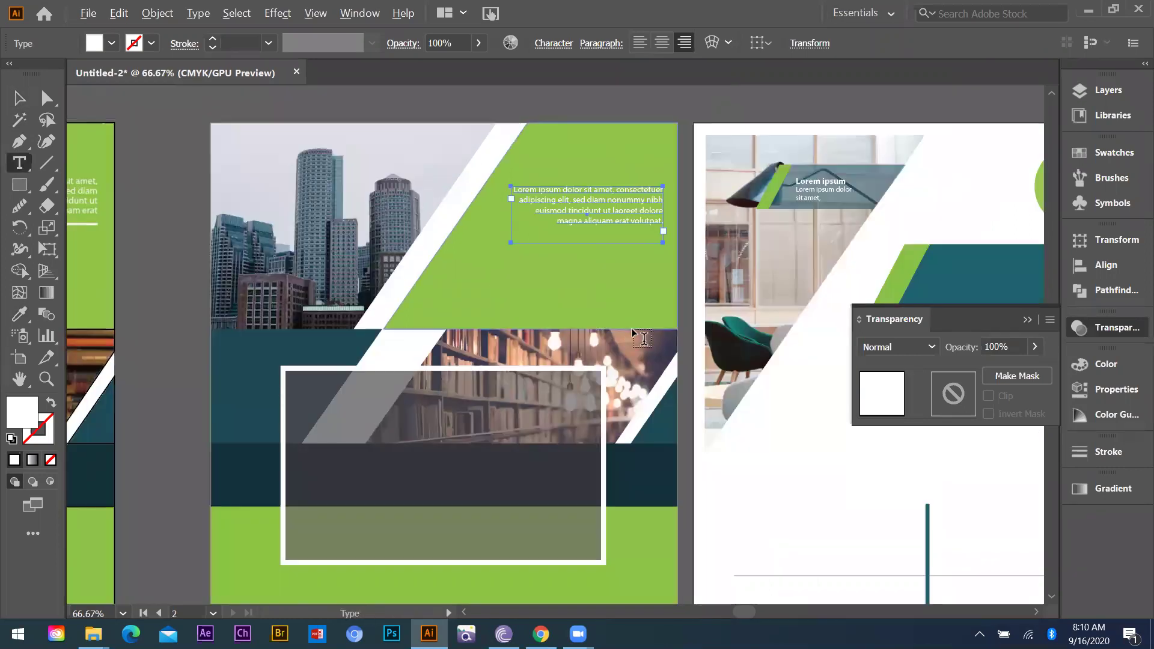
key("ctrl+plus")
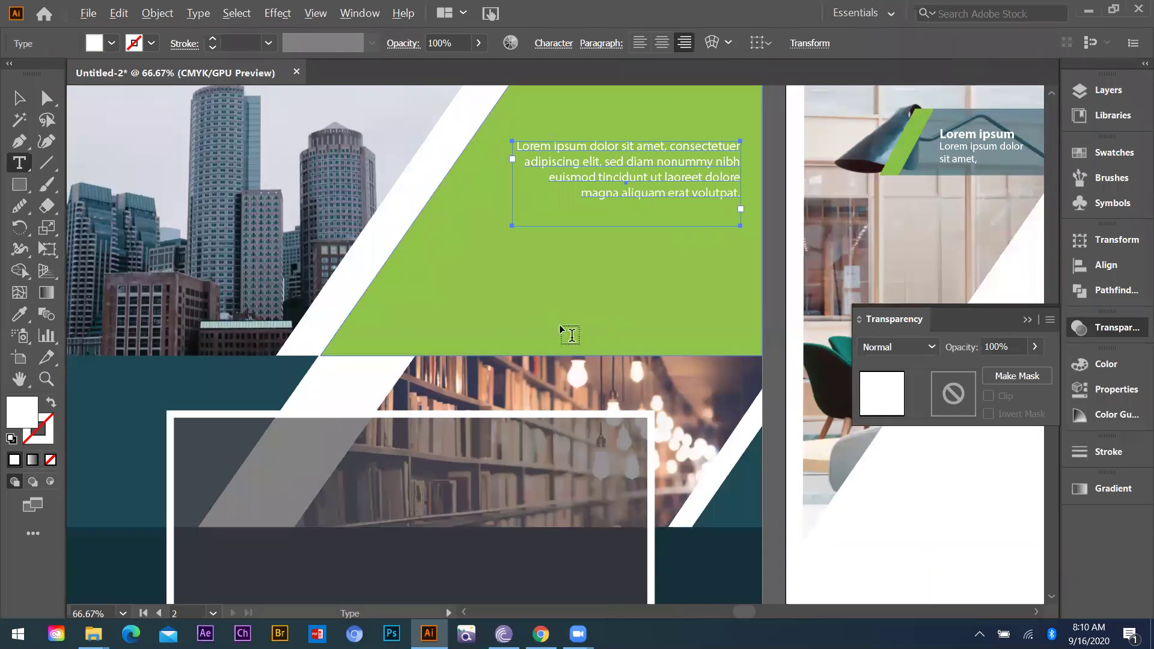
scroll(560, 329, "up", 1)
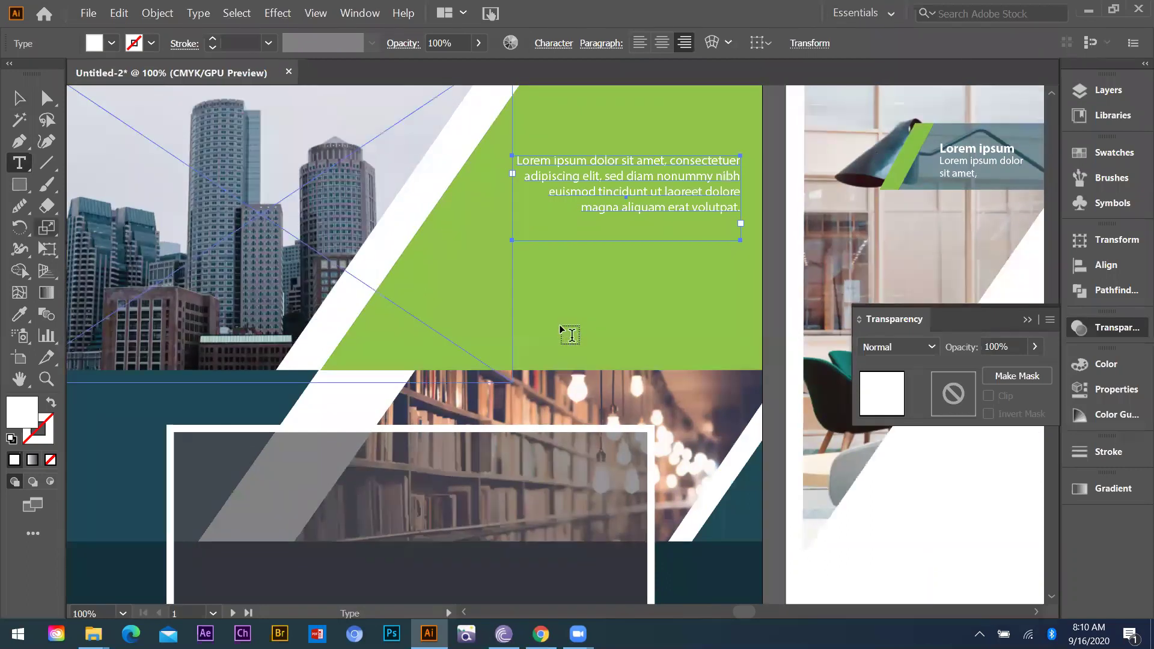
left_click(524, 303)
type("BATCH 23")
Format the "BATCH 23" text as 18 pt Myriad Pro Bold
key("ctrl+a")
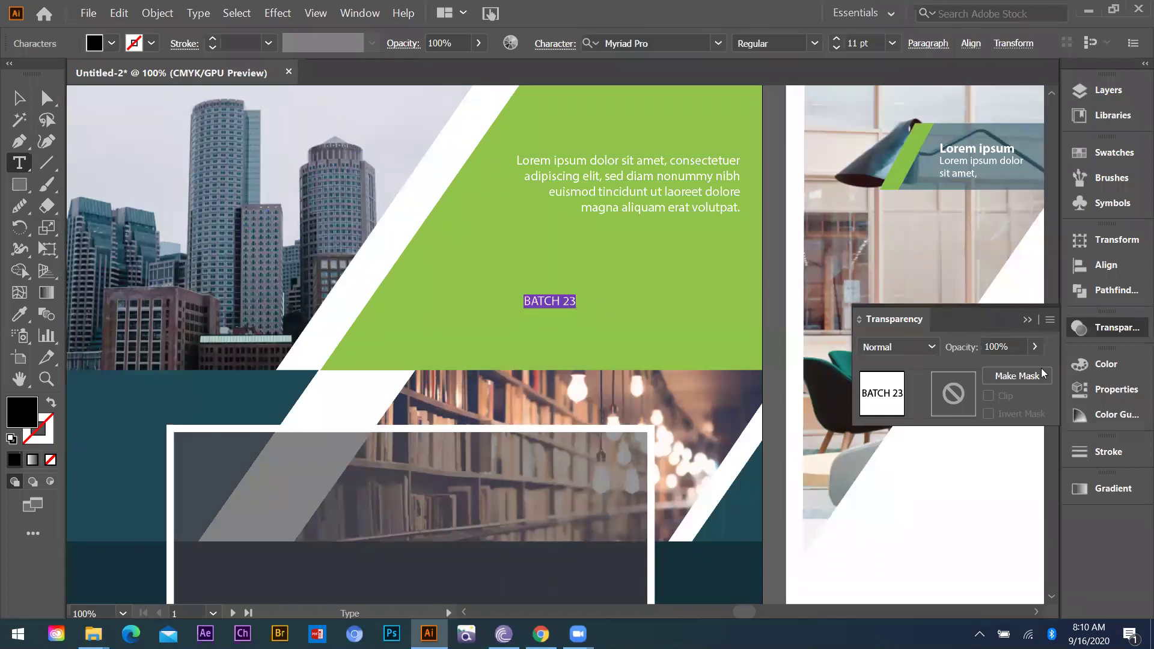
left_click(893, 43)
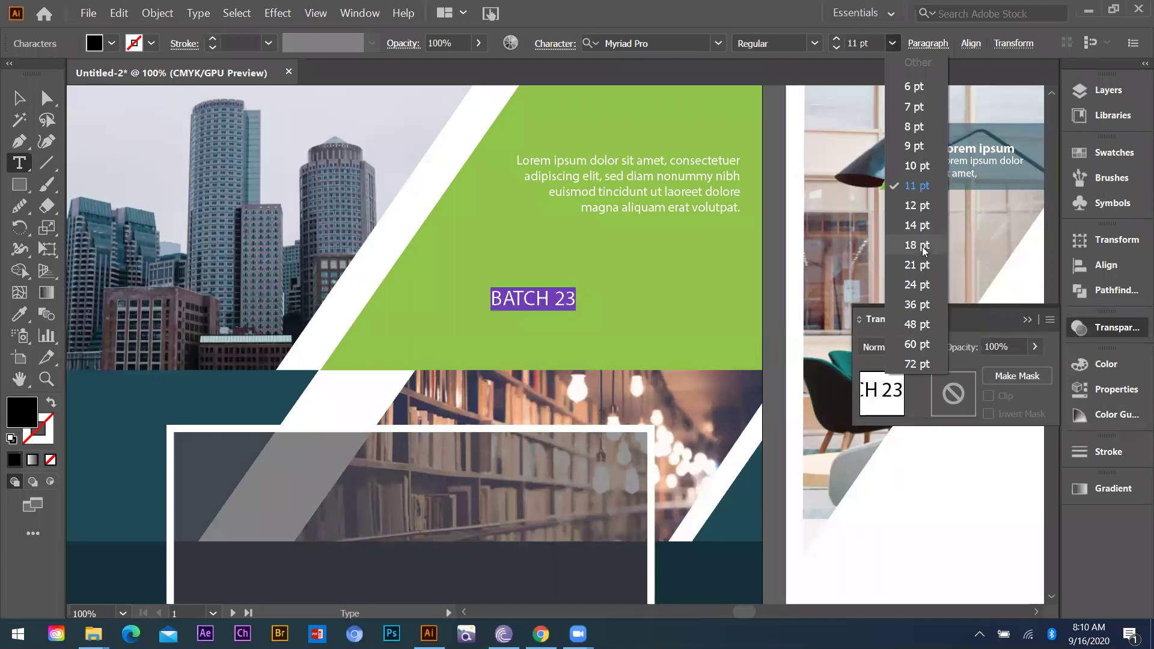
left_click(925, 251)
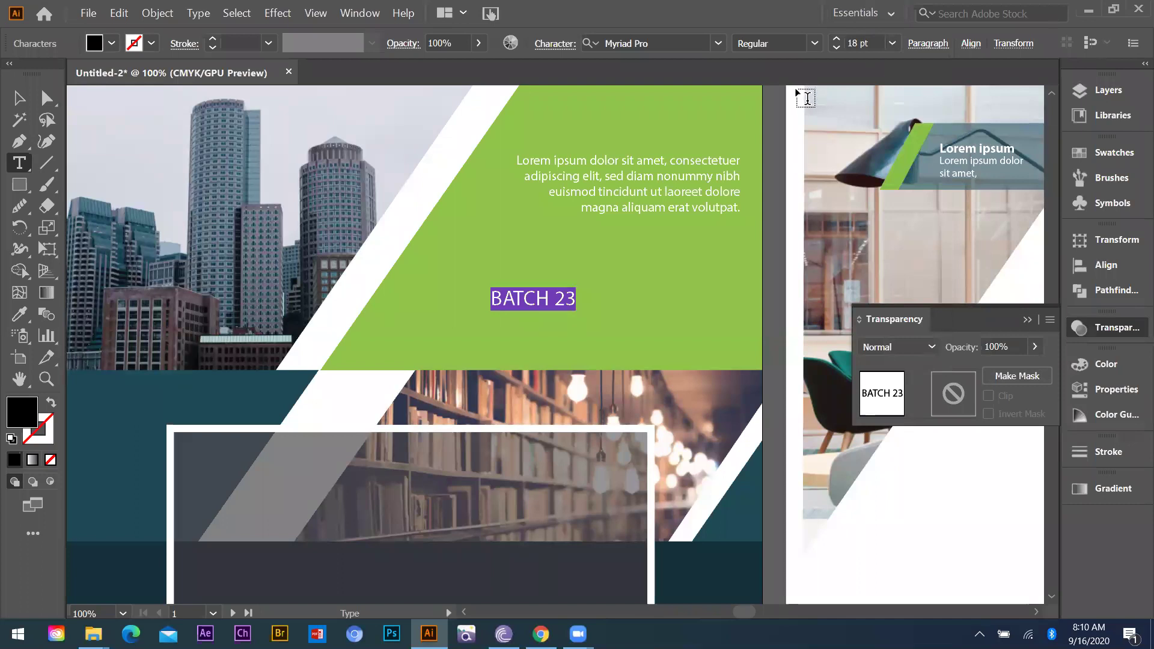
key("ctrl+t")
left_click(1022, 191)
left_click(876, 368)
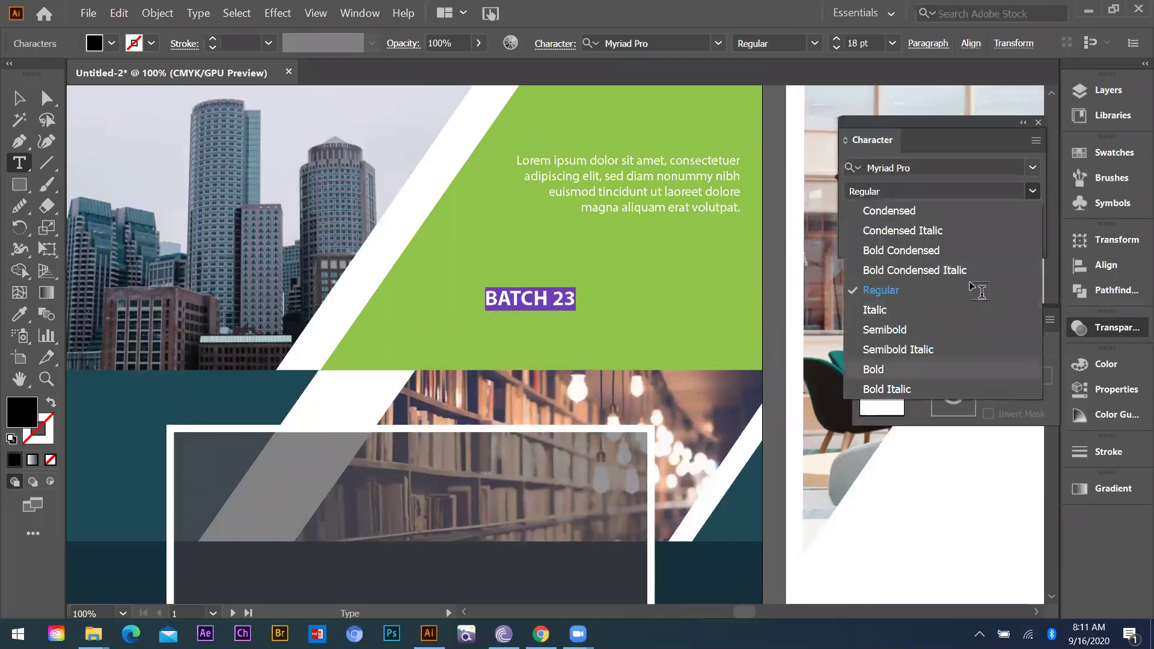
Move the "BATCH 23" heading up close beneath the paragraph and colour it white with the Eyedropper
left_click(20, 99)
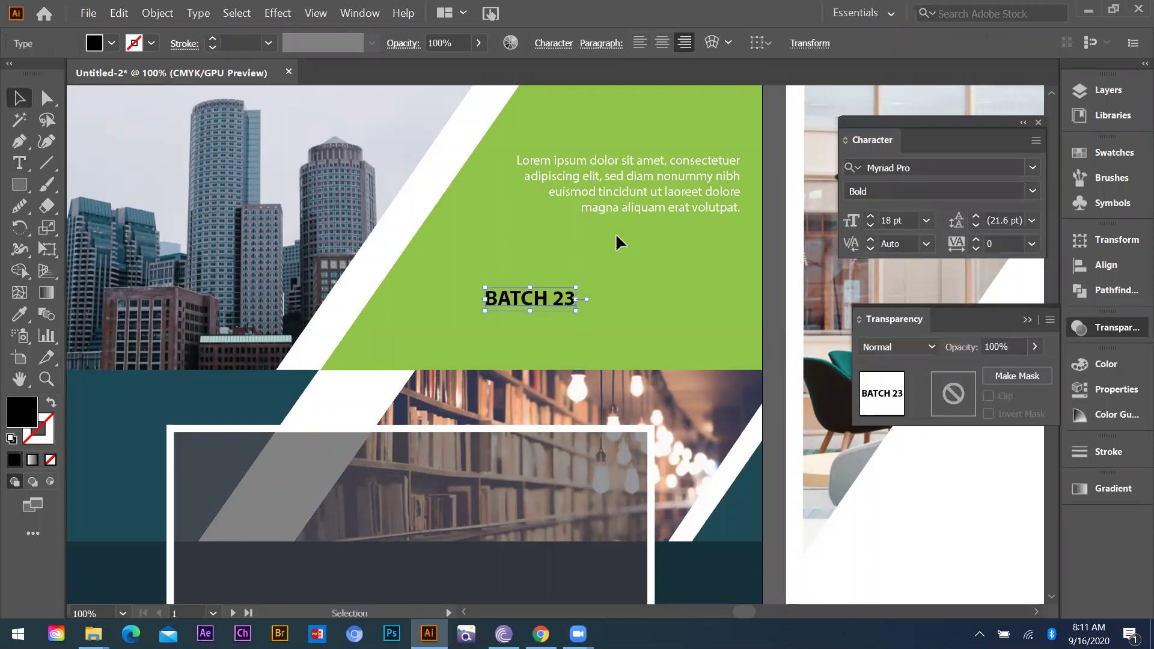
left_click_drag(511, 297, 591, 241)
key("i")
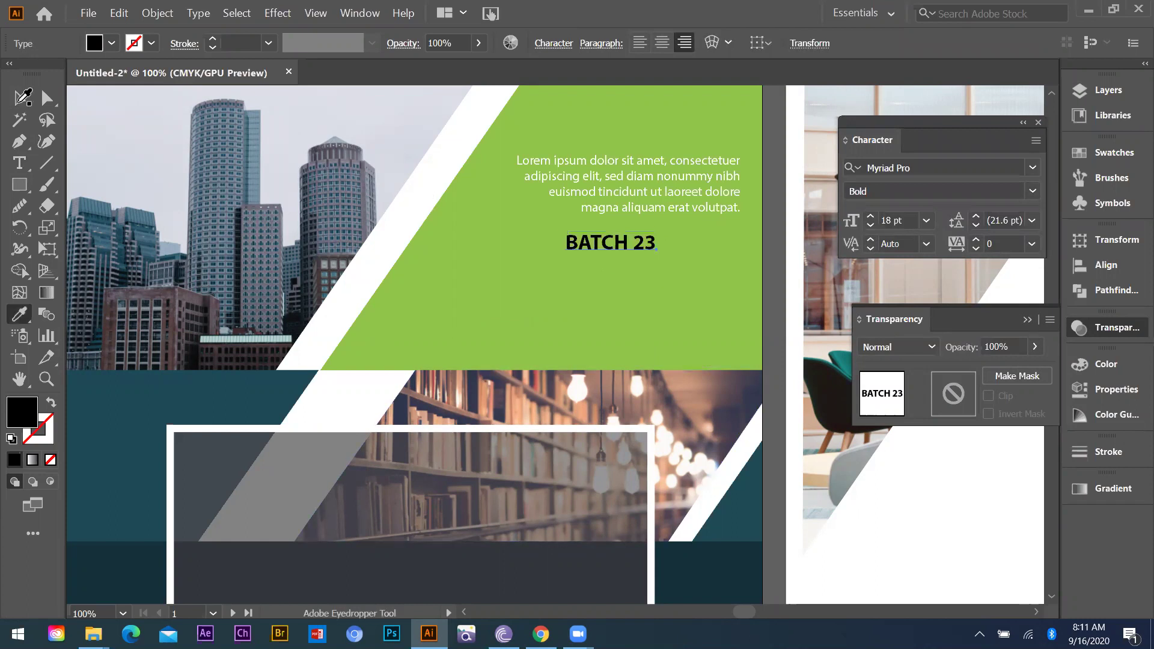
left_click(17, 104)
Draw a thin white horizontal rectangle as a divider between the paragraph and the "BATCH 23" heading
left_click(24, 180)
key("ctrl+plus")
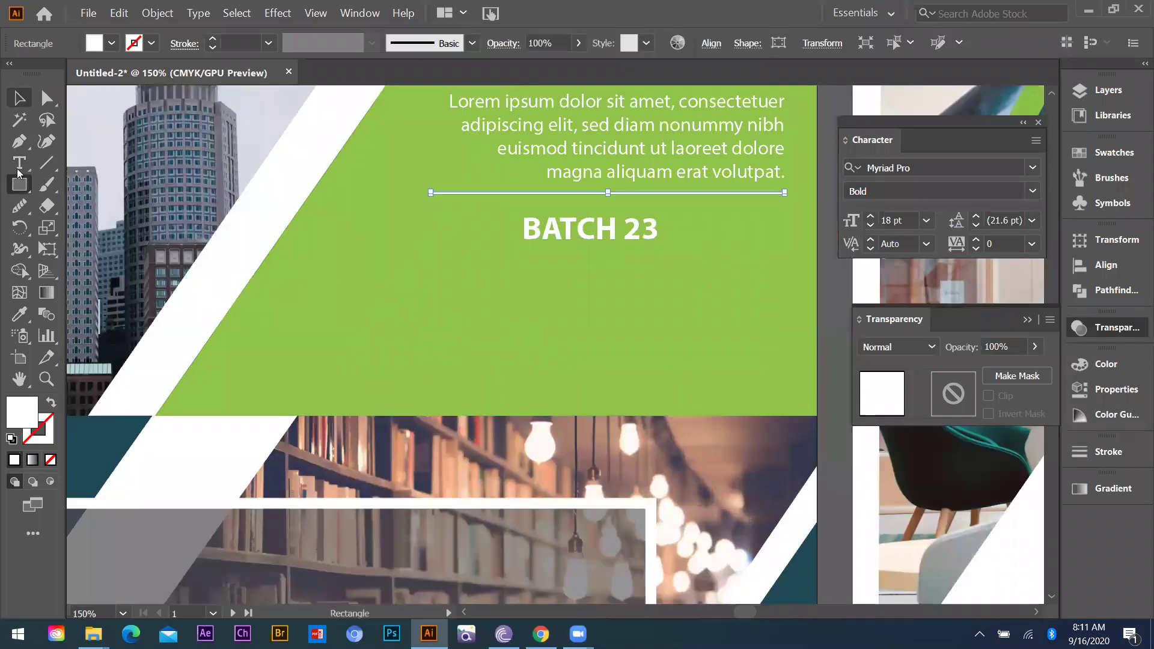
left_click(473, 246)
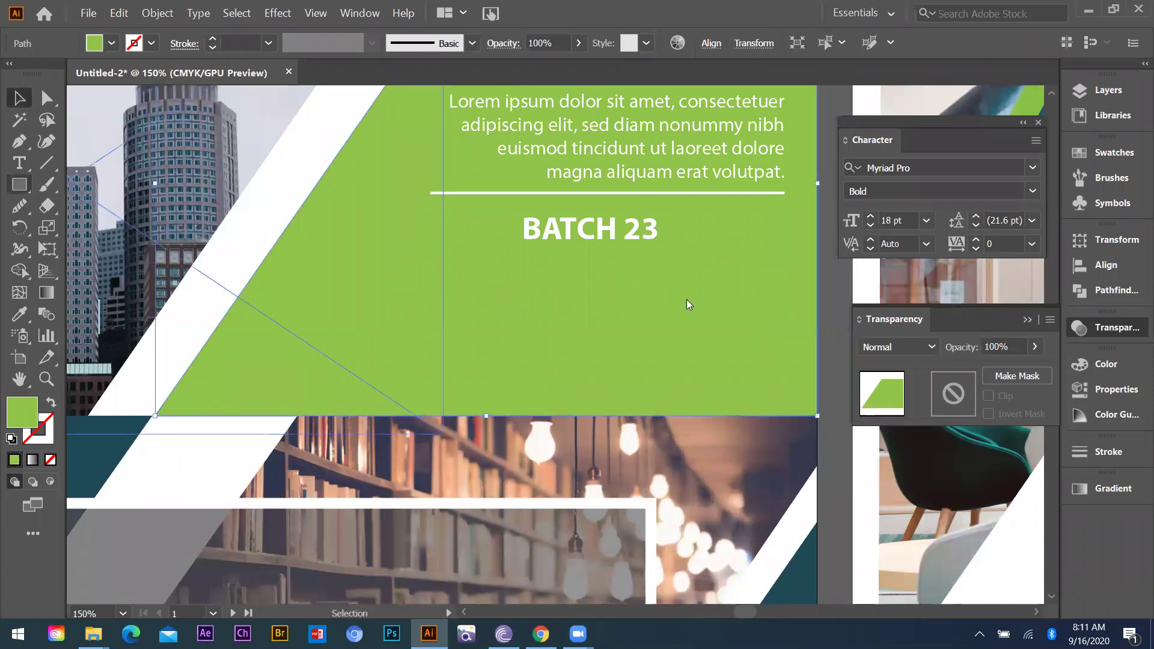
Draw a placeholder text box directly beneath the "BATCH 23" heading
key("t")
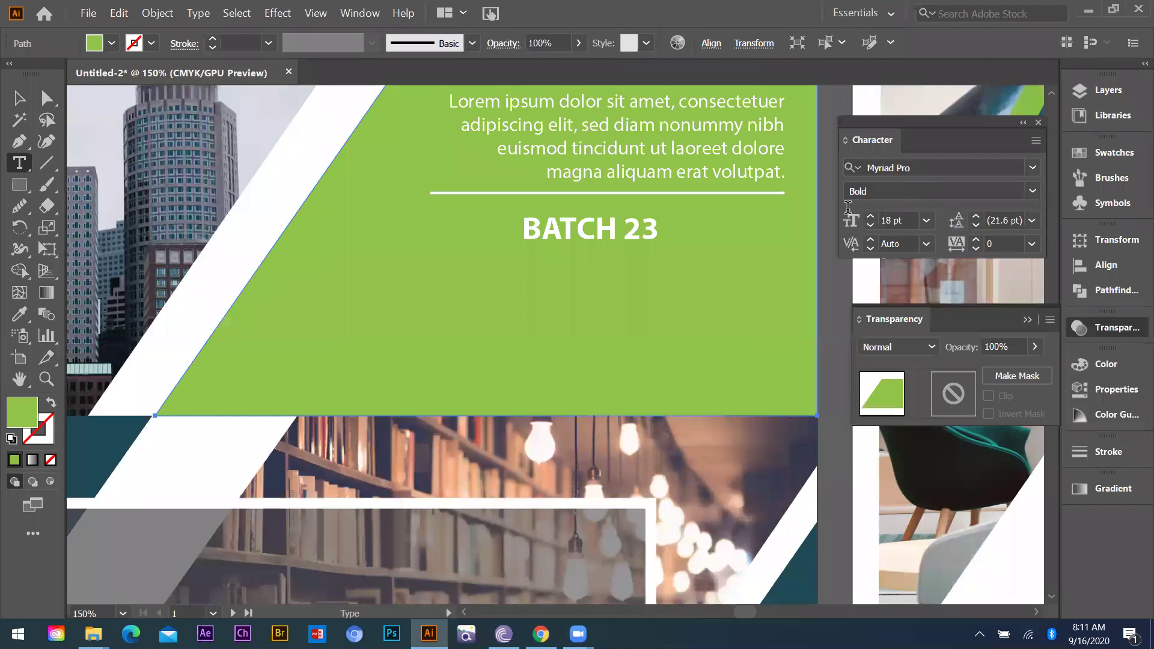
left_click(662, 270)
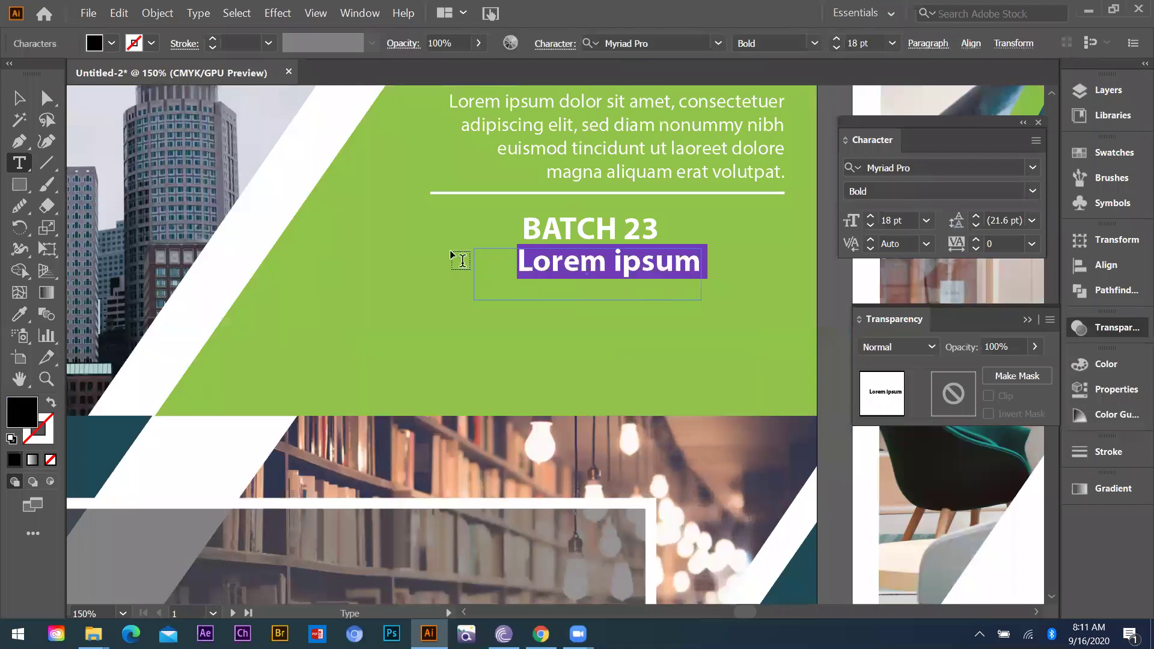
key("ctrl+z")
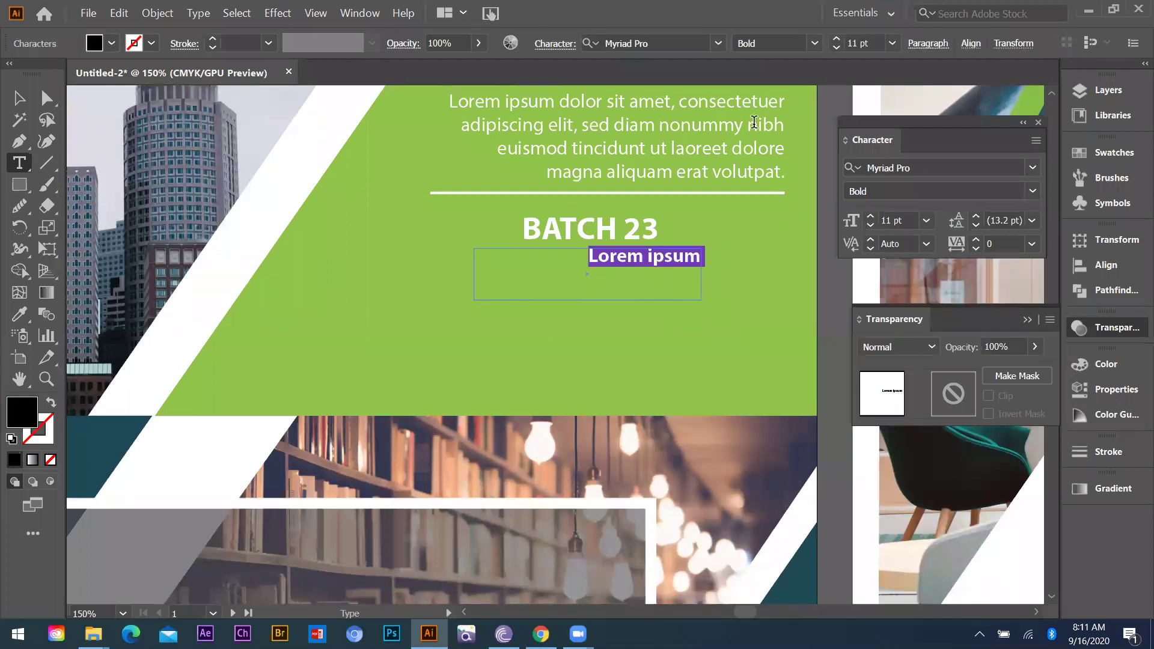
key("ctrl+z")
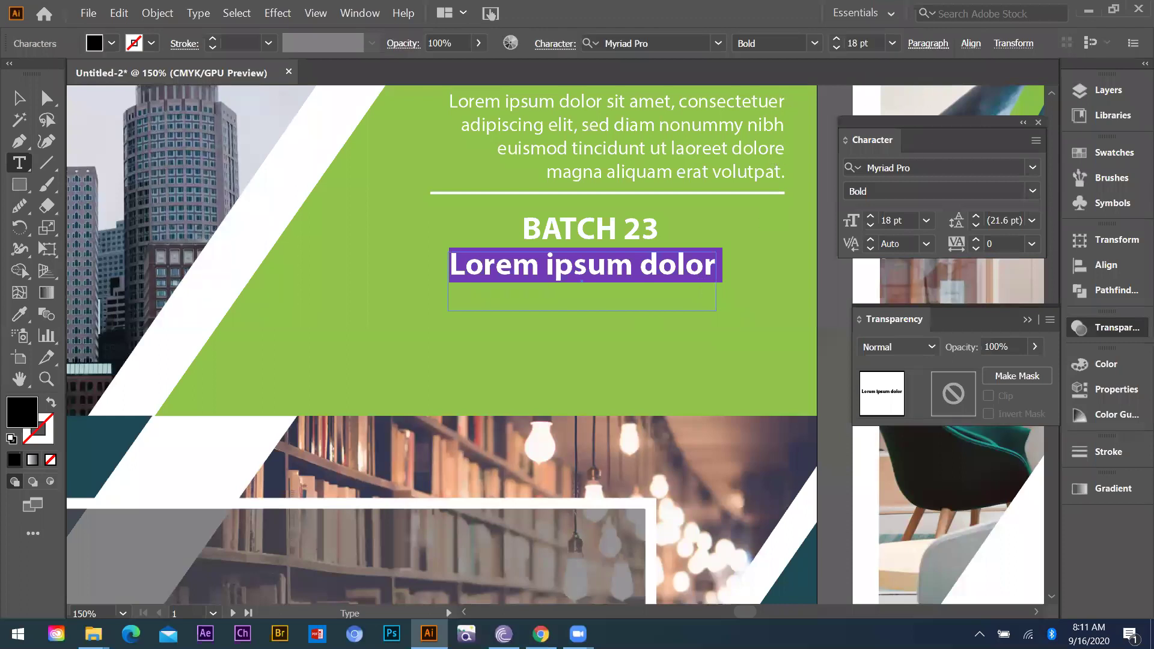
Reduce the placeholder text beneath "BATCH 23" to 6 pt
key("ctrl+shift+comma")
key("ctrl+shift+comma")
key("ctrl+shift+comma")
key("ctrl+shift+comma")
key("ctrl+shift+comma")
key("ctrl+shift+comma")
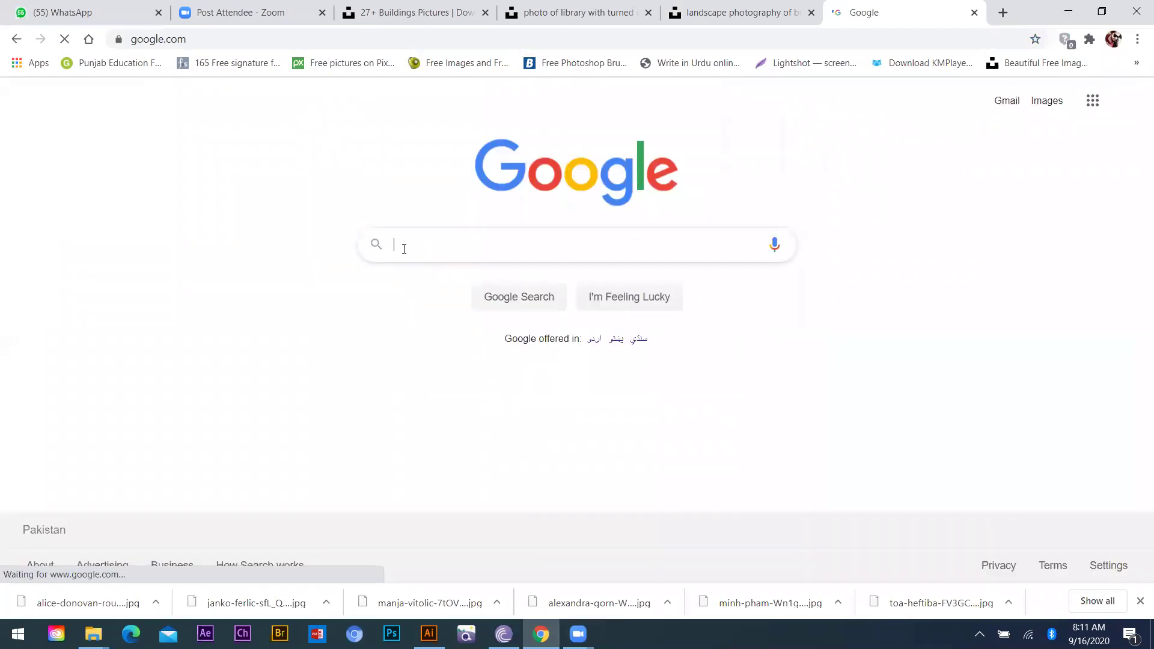
In the Chrome browser, search Google for "about flyer" and copy the Wikipedia description of a flyer from the results
type("about f")
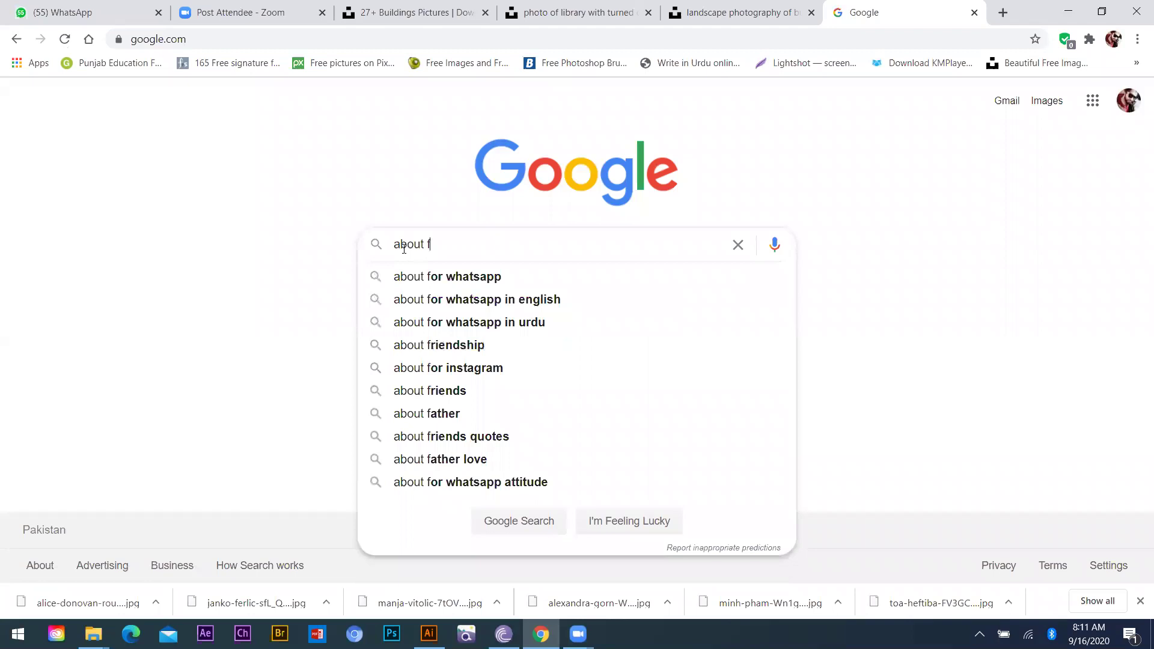
type("lyer")
key("Return")
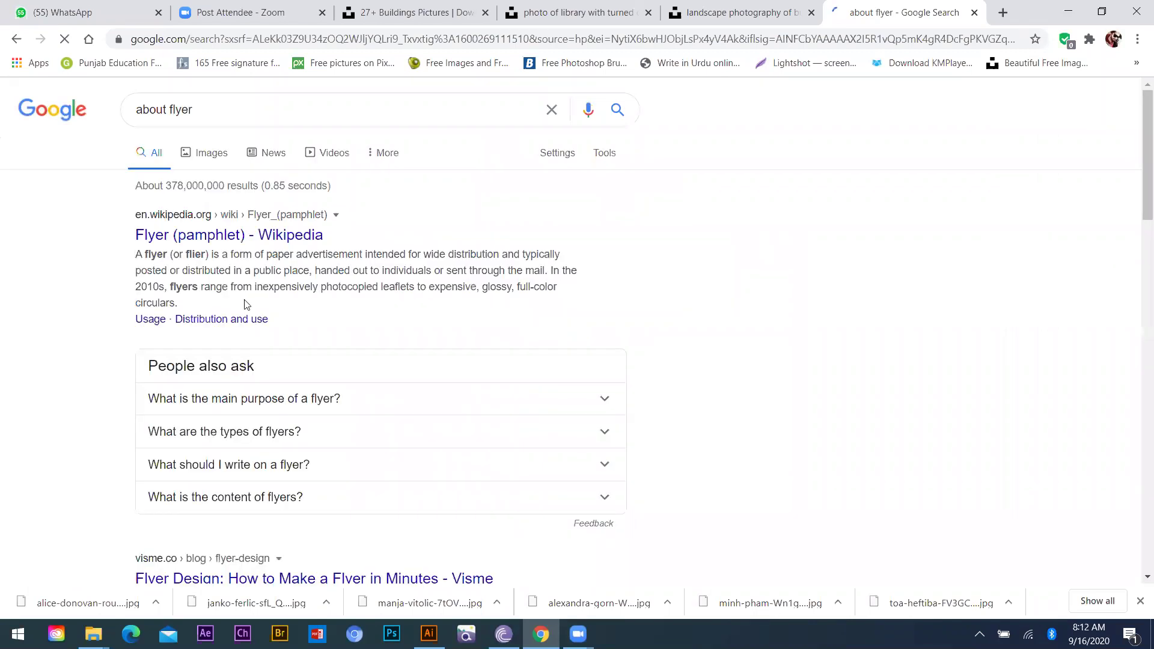
triple_click(223, 289)
key("ctrl+c")
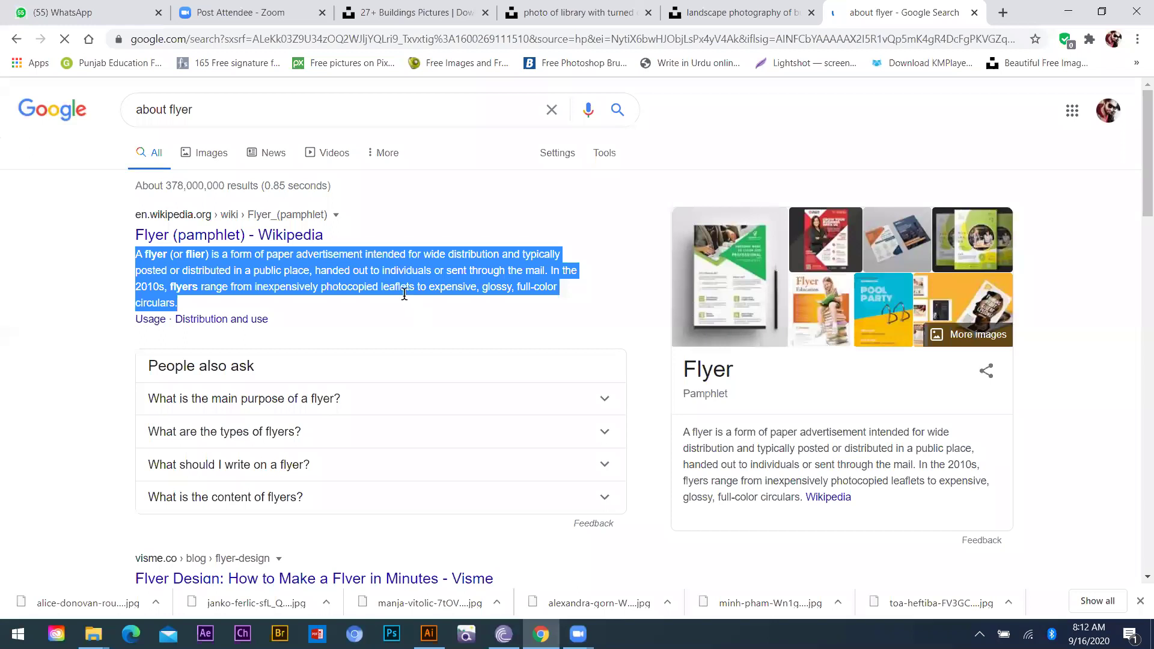
Back in Illustrator, replace the placeholder beneath "BATCH 23" with the copied description and trim it to end at "public place,"
key("alt+Tab")
key("ctrl+v")
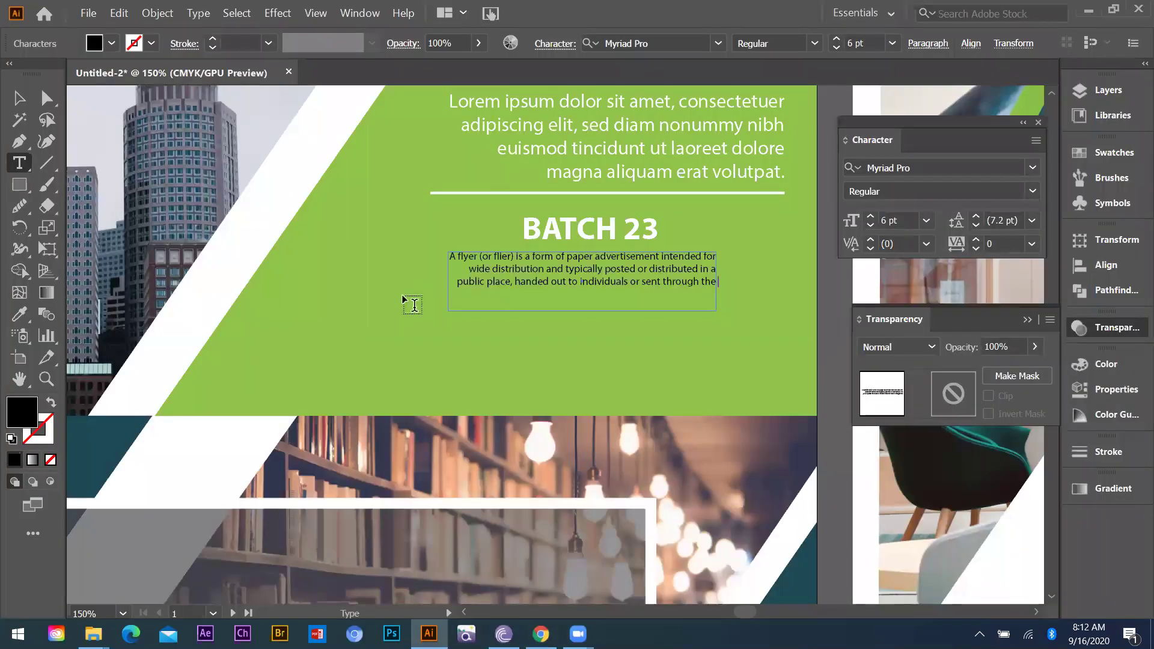
key("BackSpace")
key("BackSpace")
key("BackSpace")
key("BackSpace")
key("BackSpace")
key("BackSpace")
key("BackSpace")
key("BackSpace")
key("BackSpace")
key("BackSpace")
key("BackSpace")
key("BackSpace")
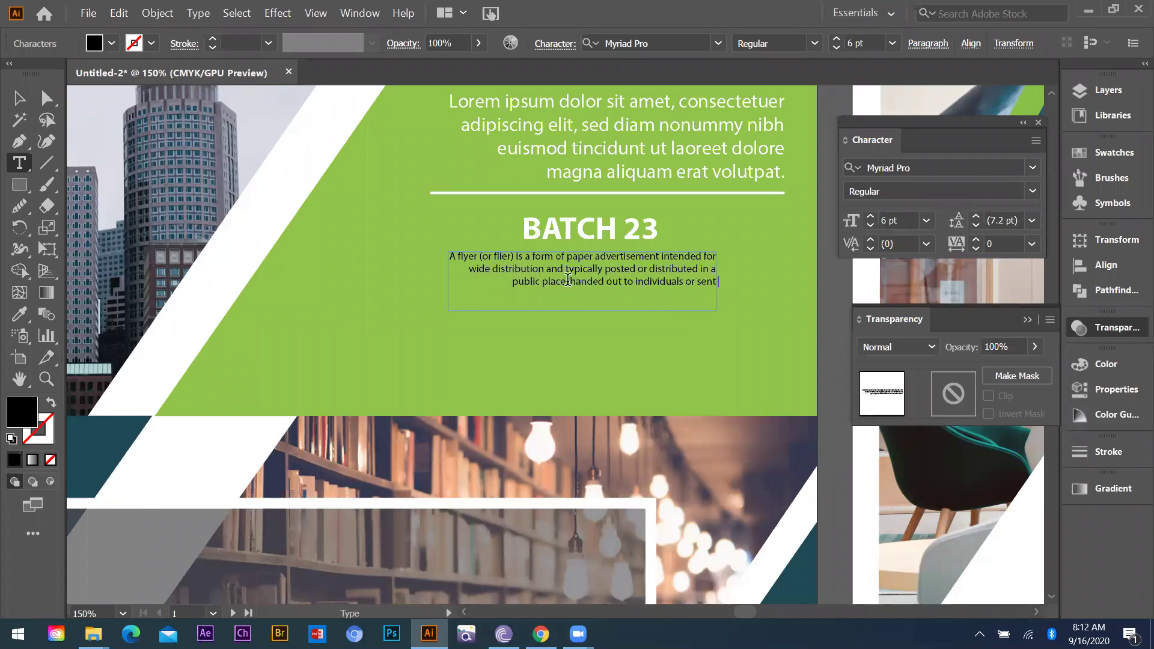
left_click_drag(719, 281, 570, 279)
key("BackSpace")
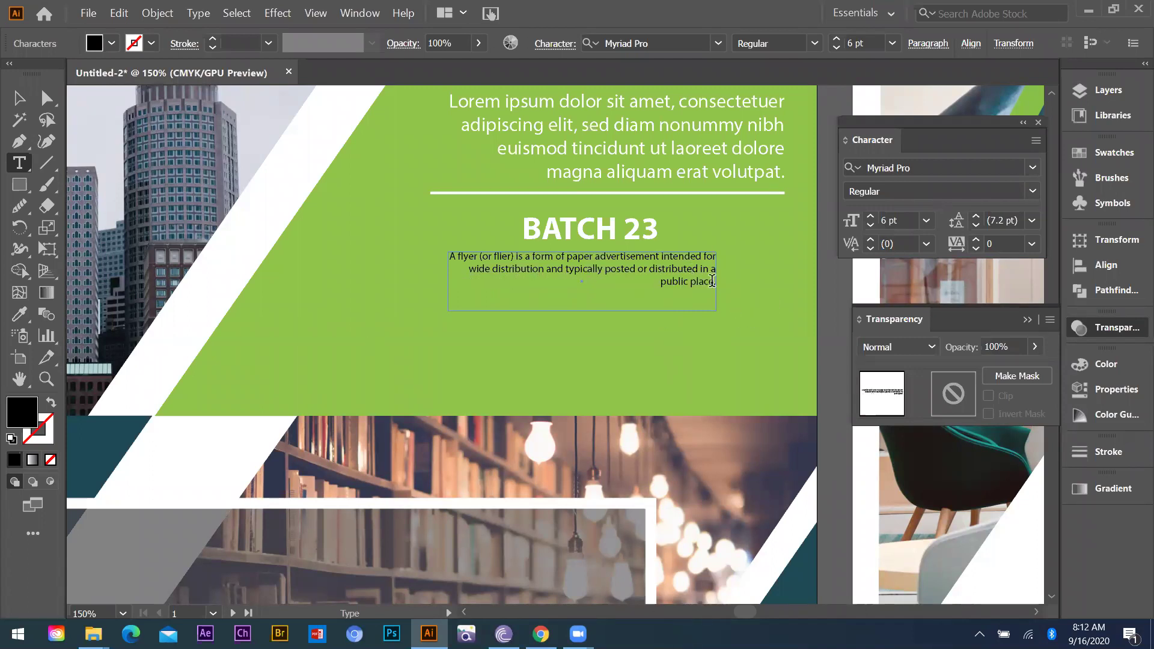
Centre-align the flyer description and insert a line break before "in a public place,"
left_click_drag(713, 281, 811, 201)
left_click(920, 42)
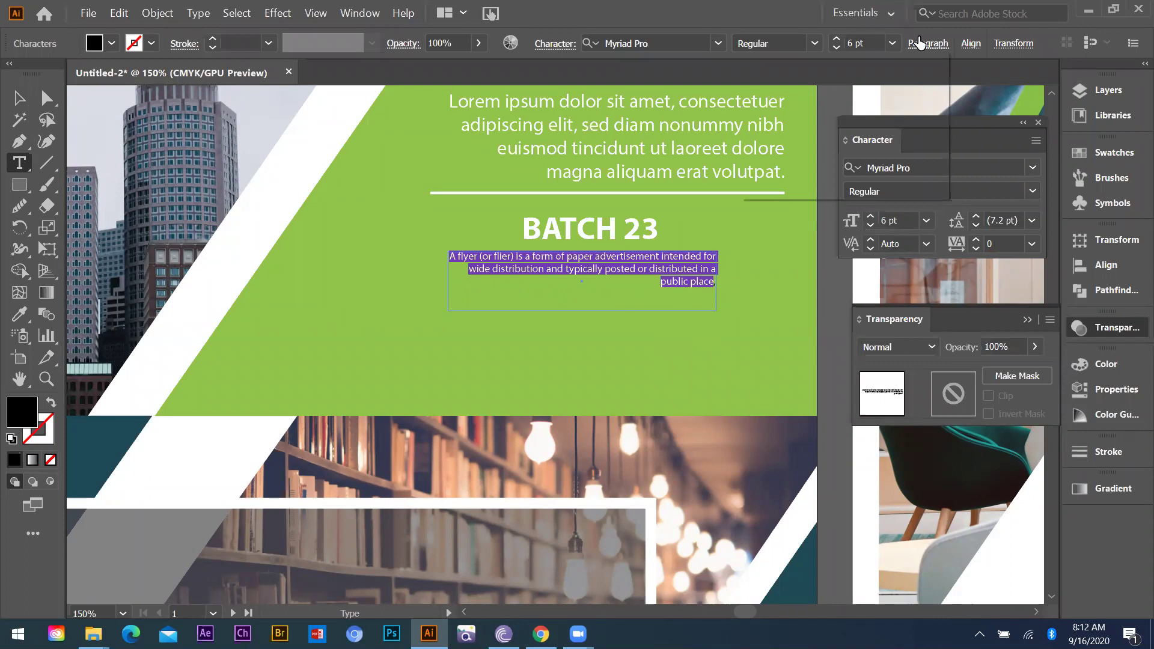
left_click(784, 77)
left_click(687, 270)
key("Return")
left_click_drag(450, 276, 585, 317)
key("ctrl+a")
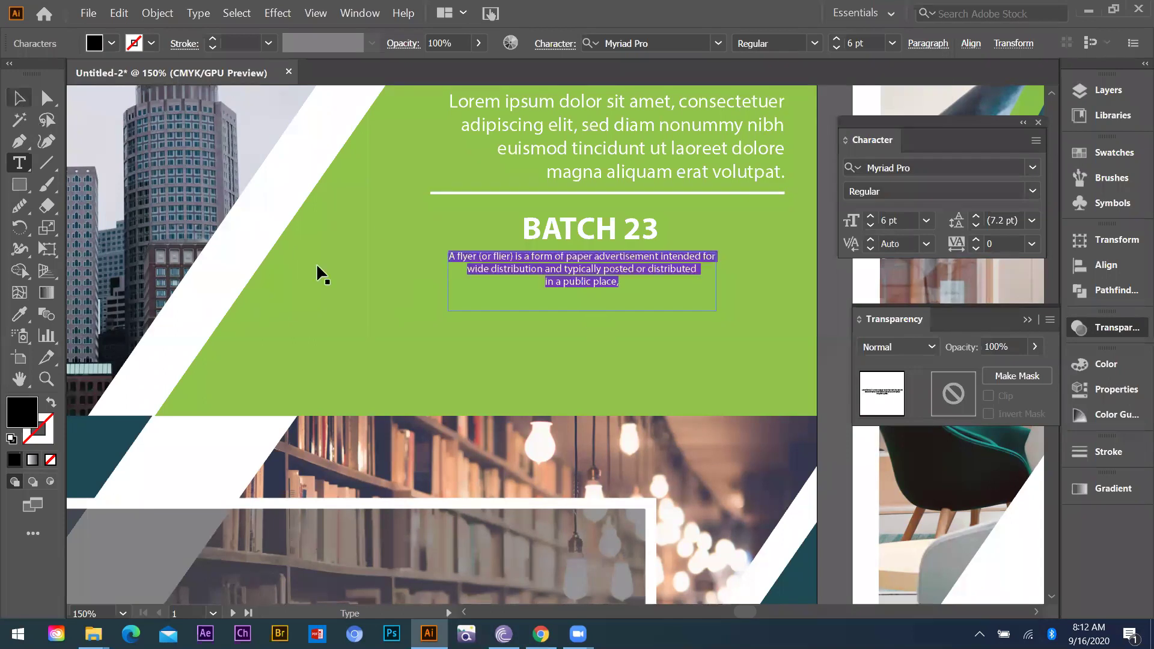
key("Escape")
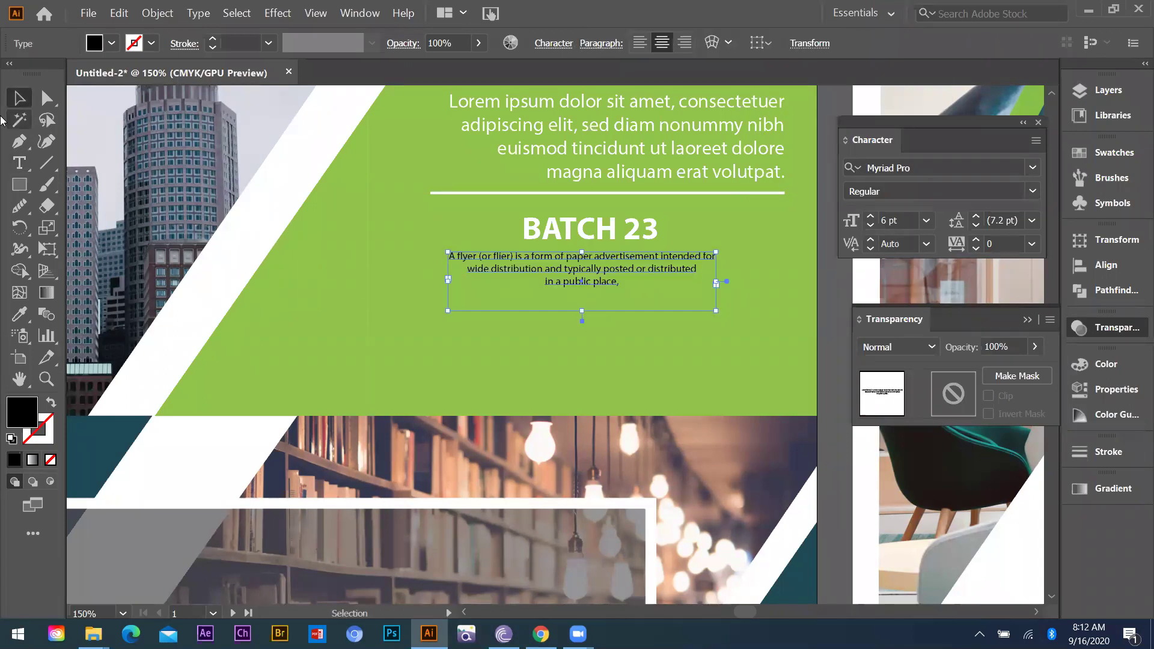
Recolour the flyer description white by sampling, and centre the "BATCH 23" heading and description on each other
key("i")
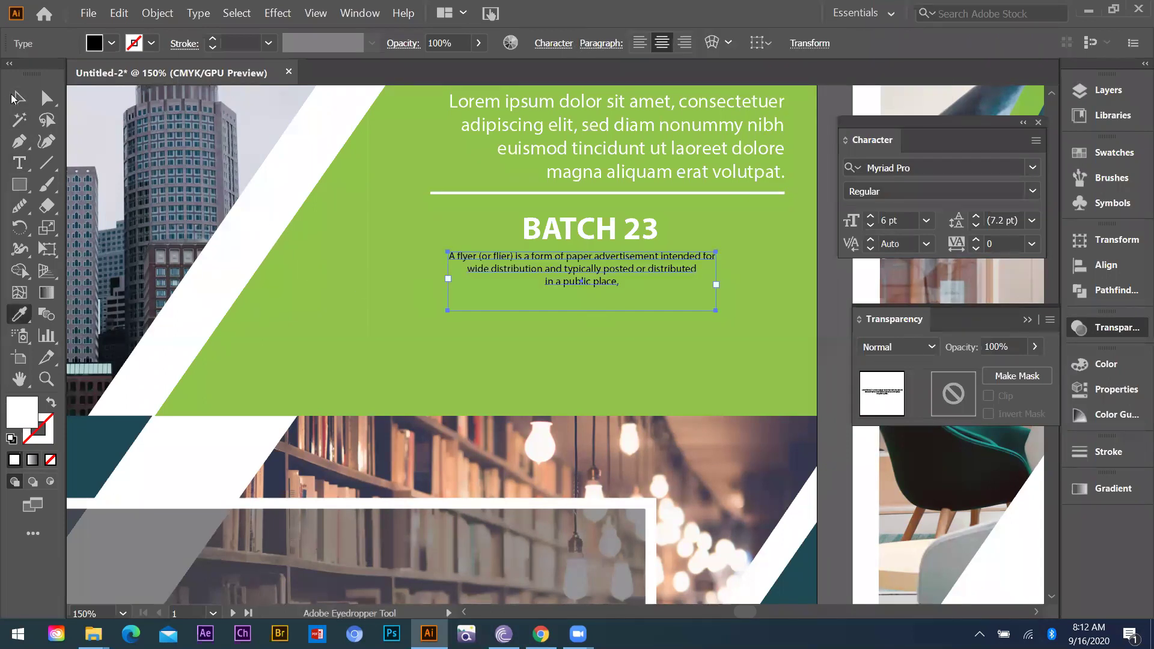
key("v")
left_click(620, 298)
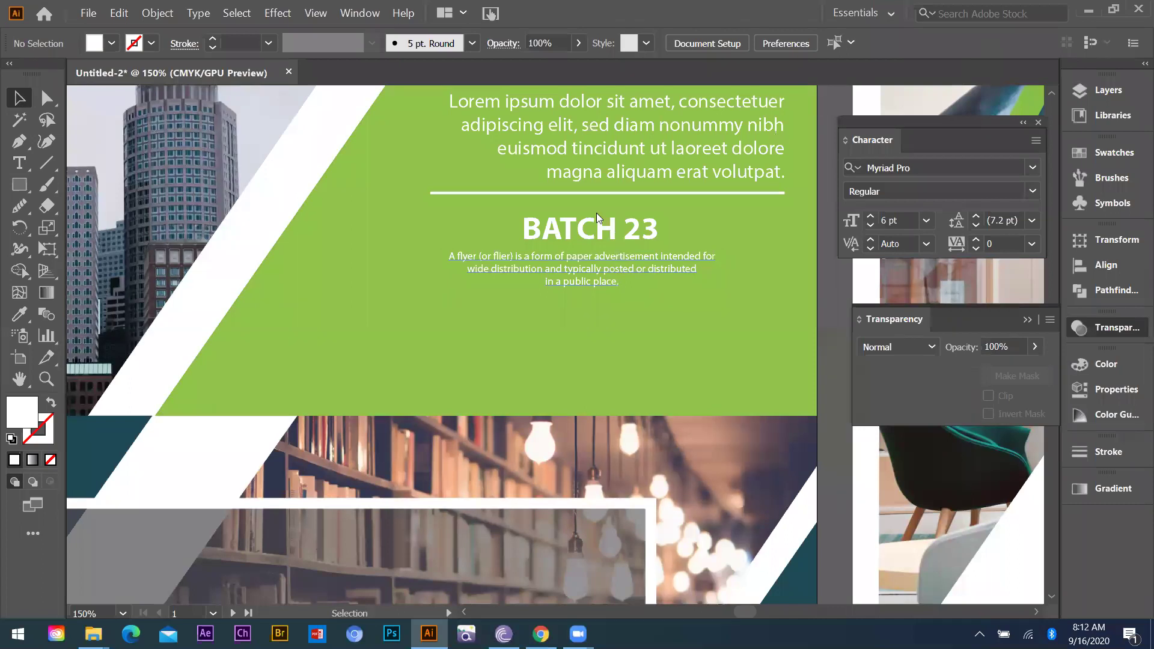
left_click(827, 291)
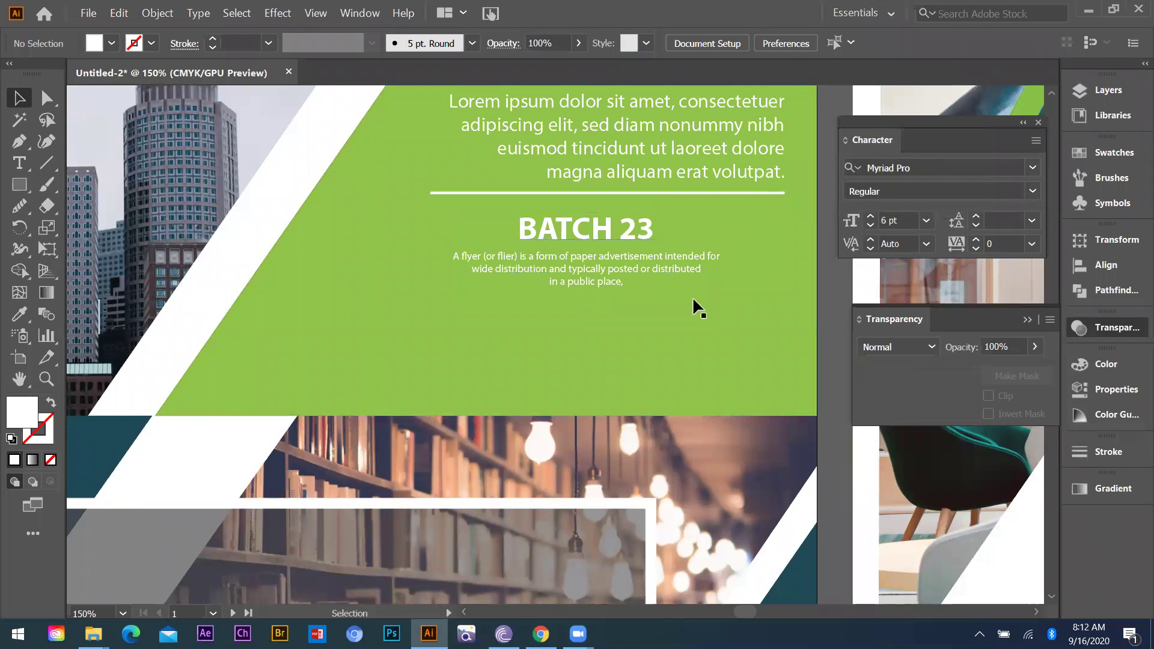
Add a large bold white "BATCH" title across the upper part of the framed box on the second artboard
key("alt")
scroll(694, 211, "down", 1, "alt")
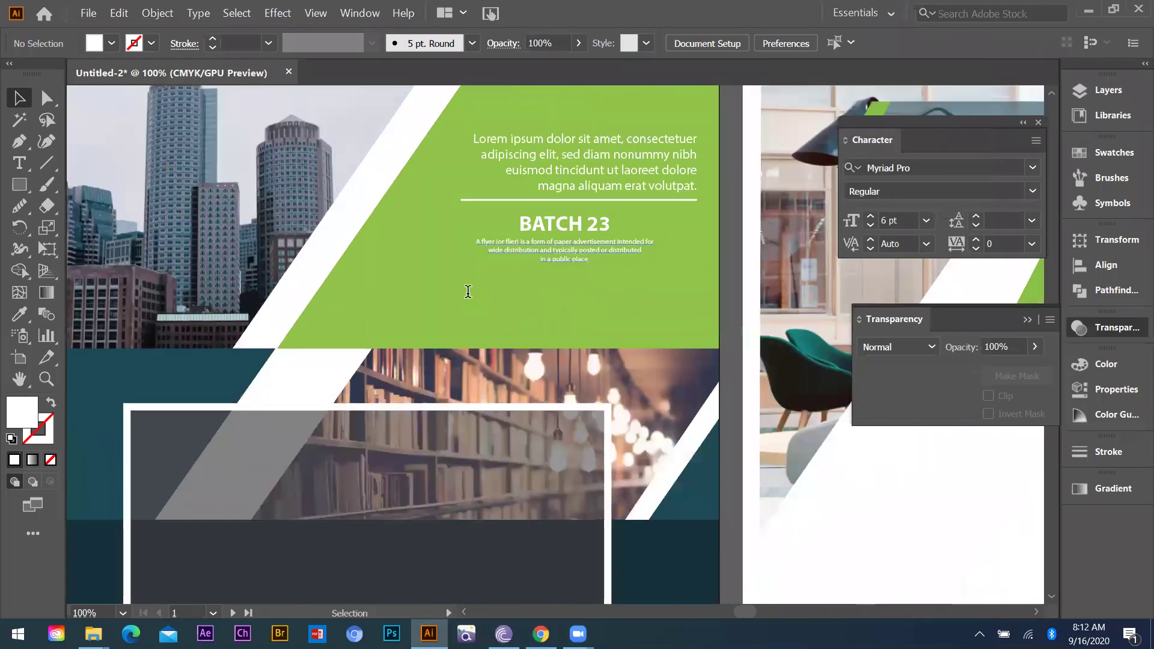
scroll(466, 291, "down", 1)
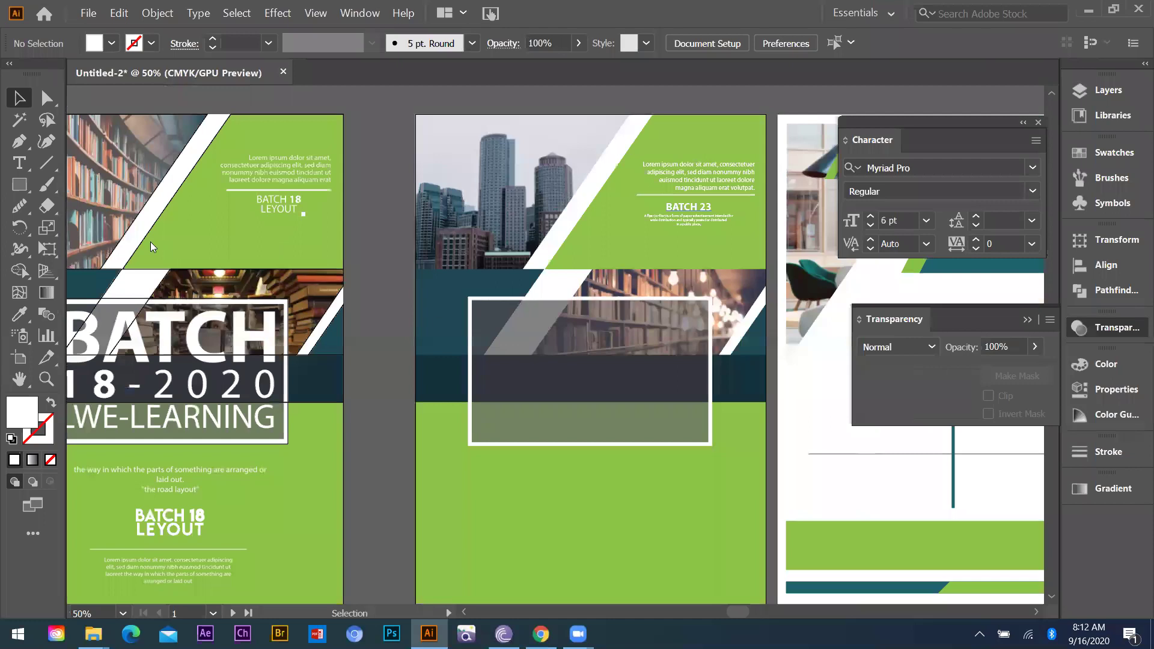
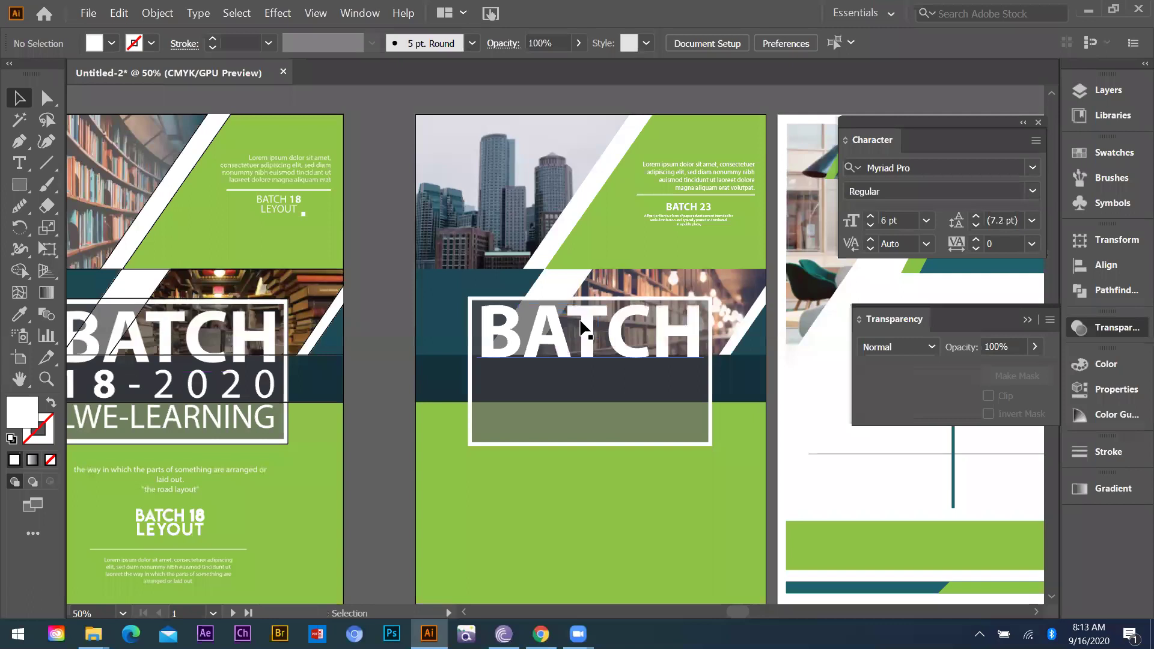
scroll(656, 217, "down", 1)
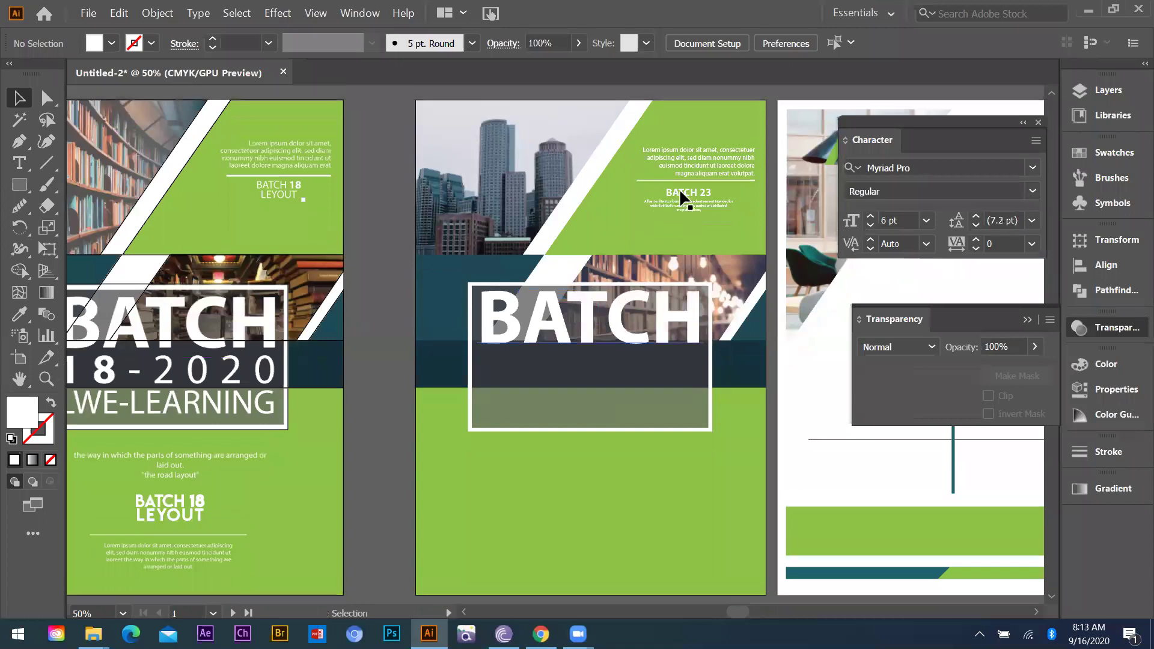
Copy the small "BATCH 23" heading beneath the large title, change it to "23-2020" and enlarge it to about 104 pt
left_click_drag(680, 189, 513, 360)
key("t")
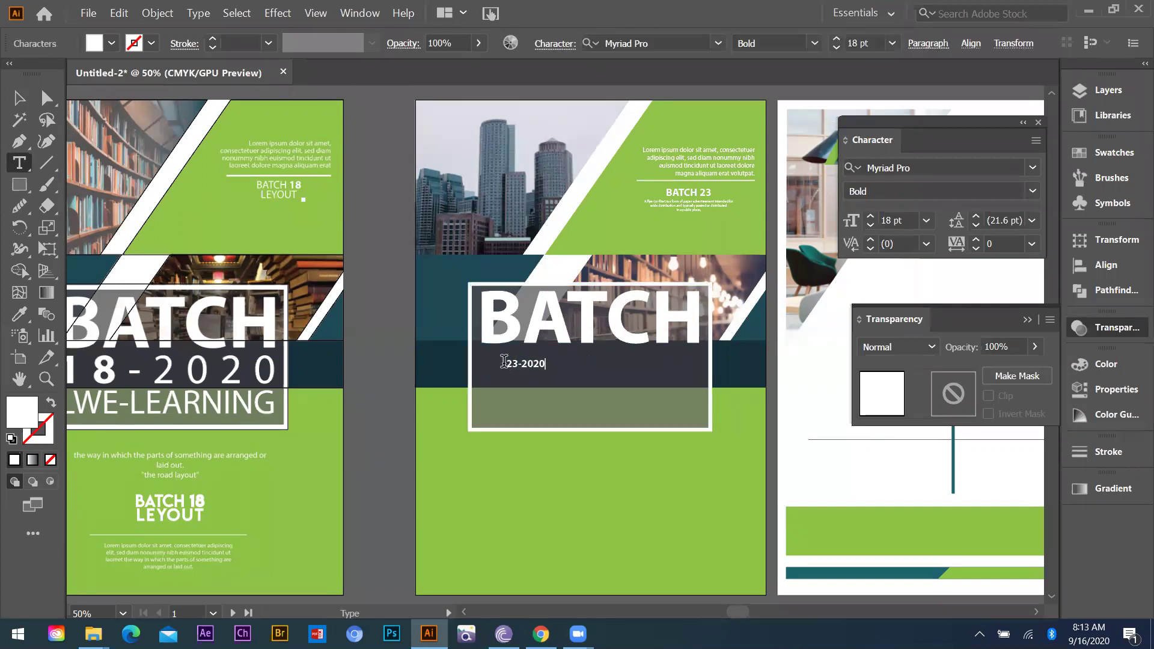
left_click_drag(504, 363, 660, 366)
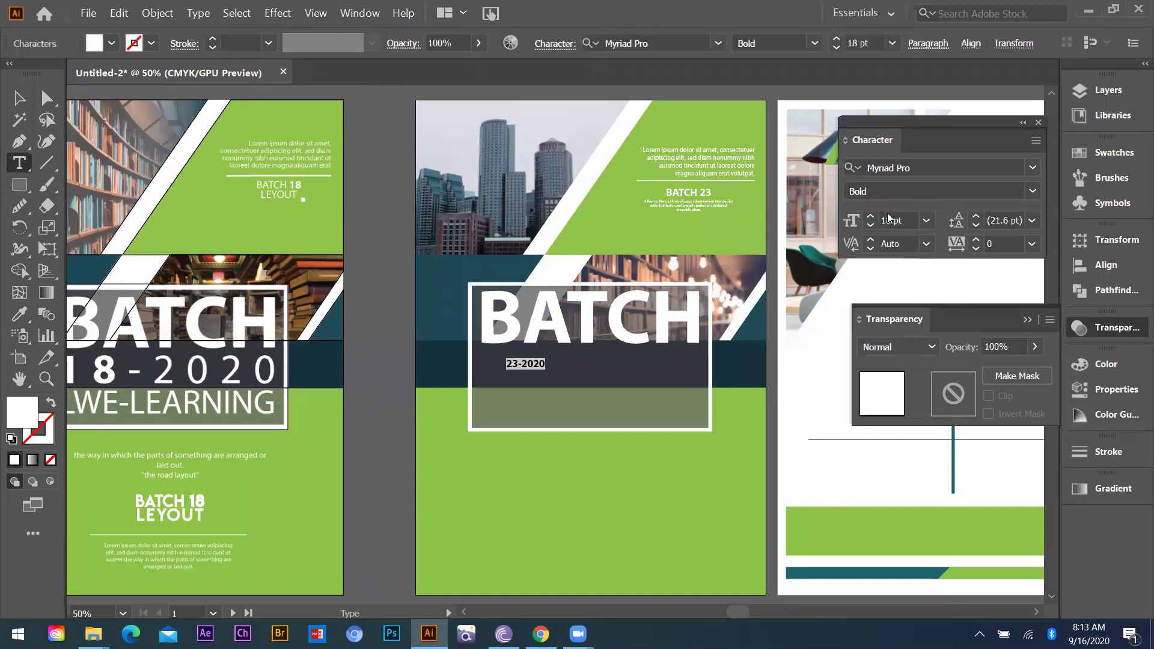
left_click(892, 43)
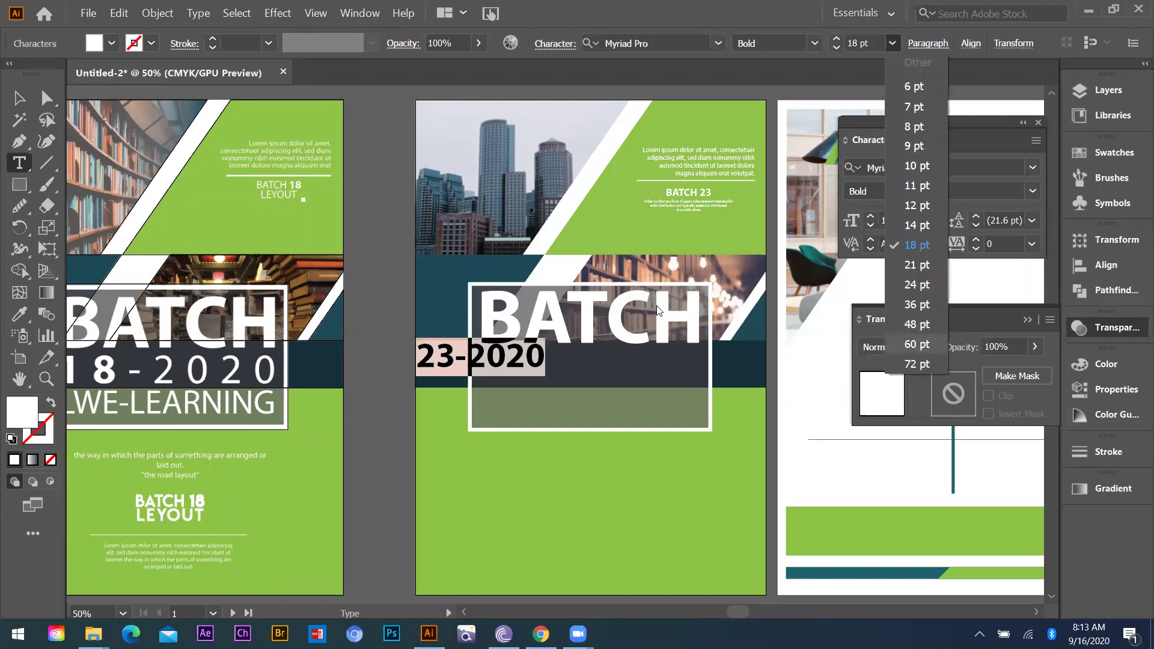
key("Escape")
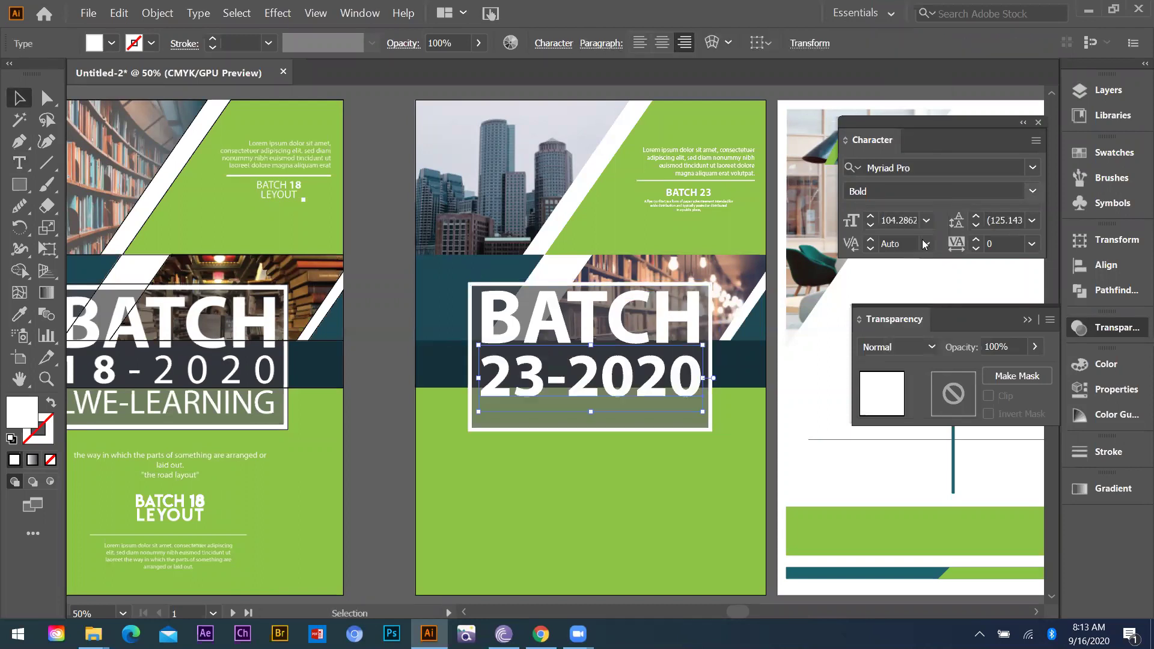
Change "23-2020" to Regular weight and scale it to about 112 pt so it matches the "BATCH" title's width
left_click(1033, 191)
left_click(886, 291)
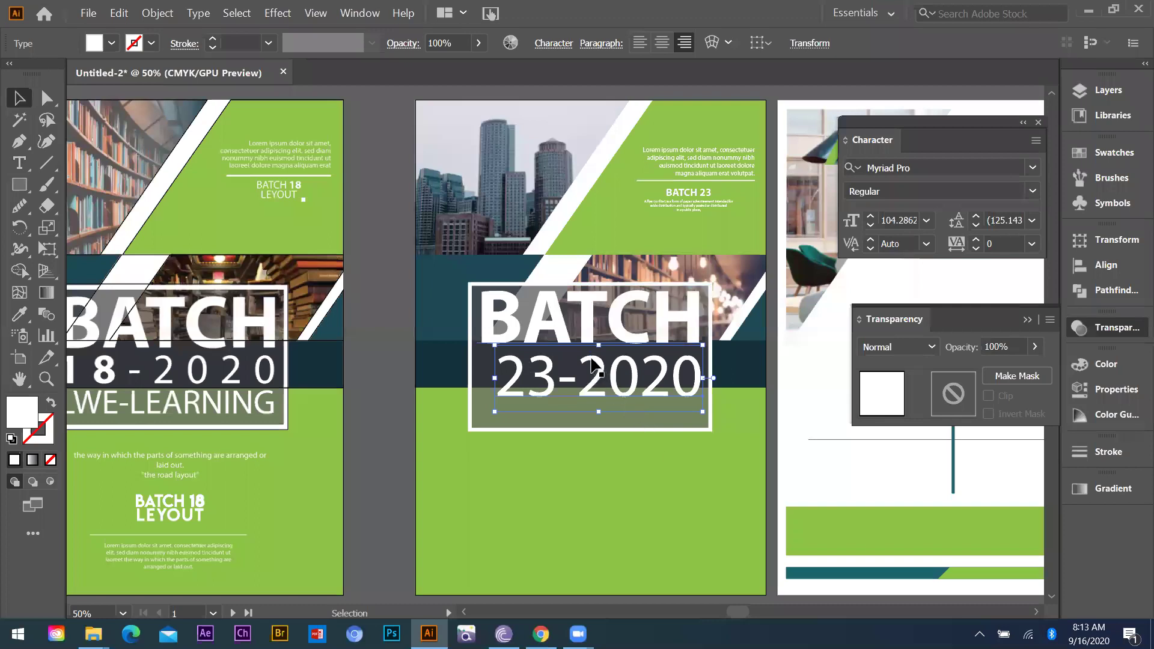
key("ctrl+z")
key("ctrl+z")
key("ctrl+z")
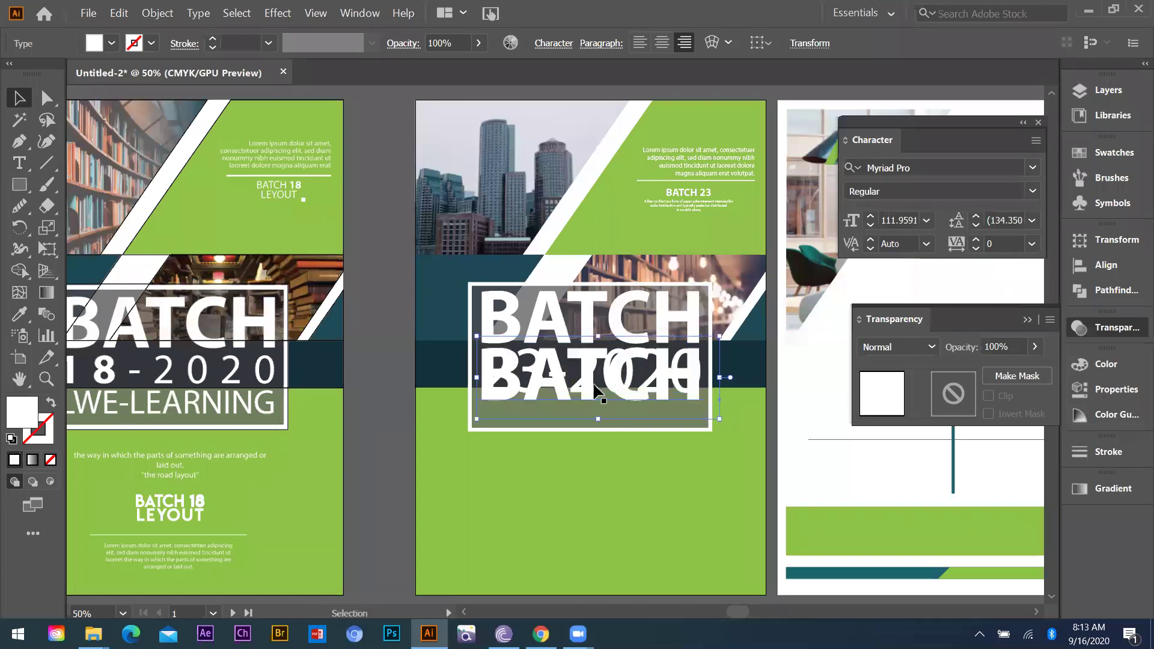
key("ctrl+z")
Duplicate the "23-2020" line directly below and replace the copy's text with "LWE-LEARNING"
left_click_drag(575, 385, 574, 434)
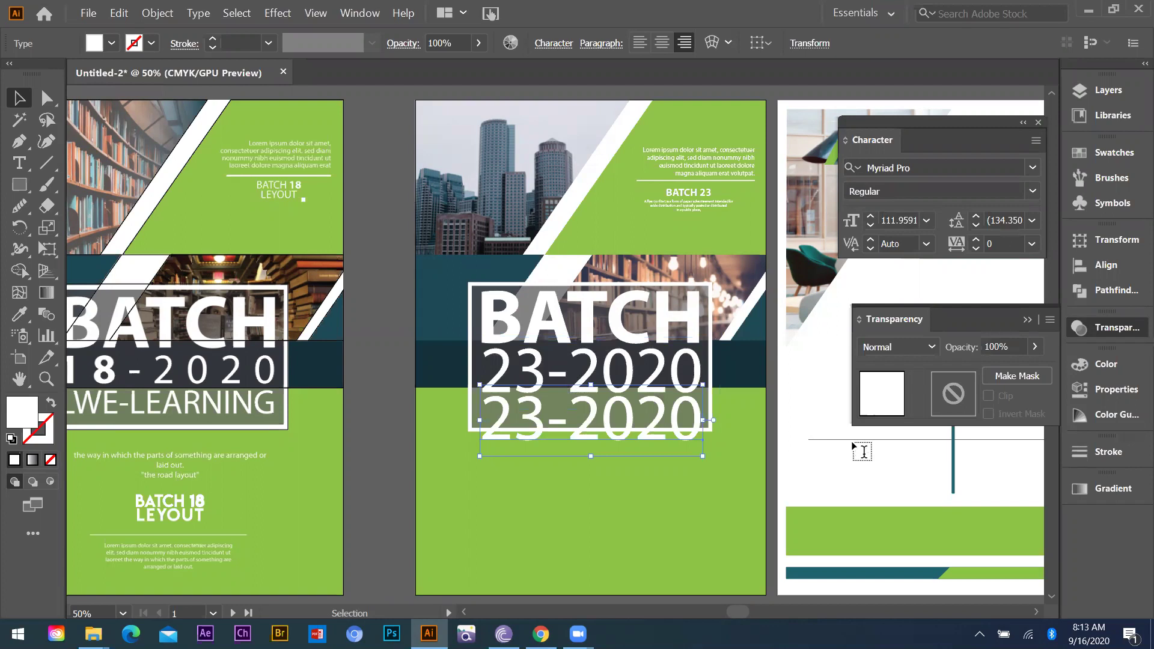
key("Return")
type("LWE-LEARNING")
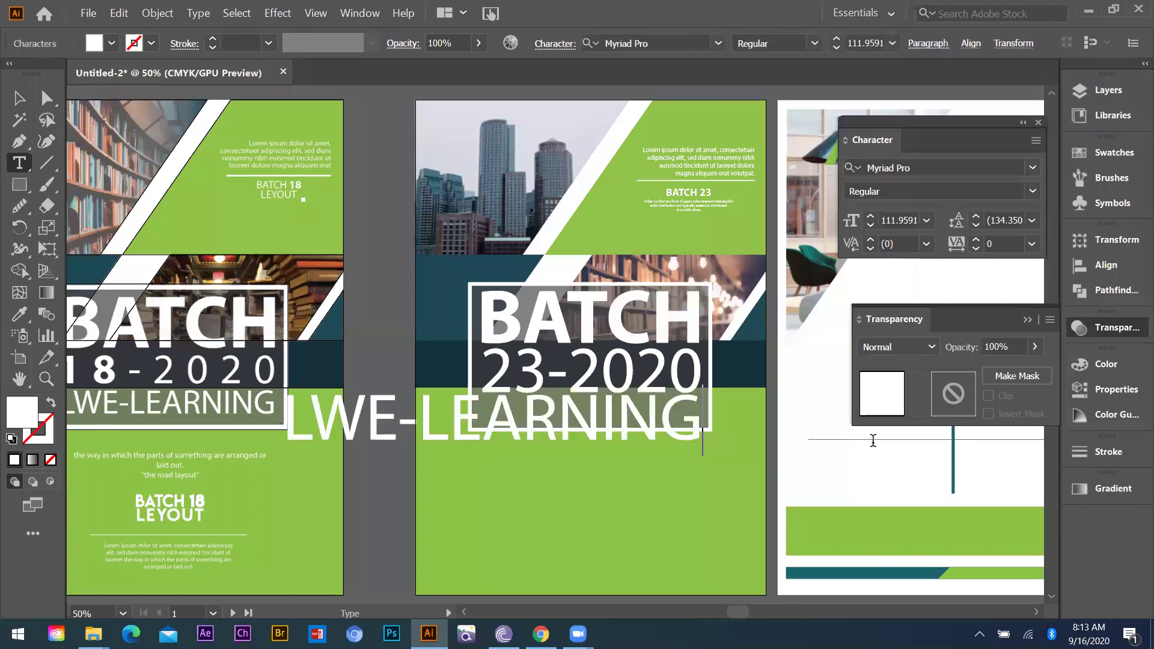
Set "LWE-LEARNING" to 60 pt and fit it inside the frame directly beneath "23-2020"
key("ctrl+a")
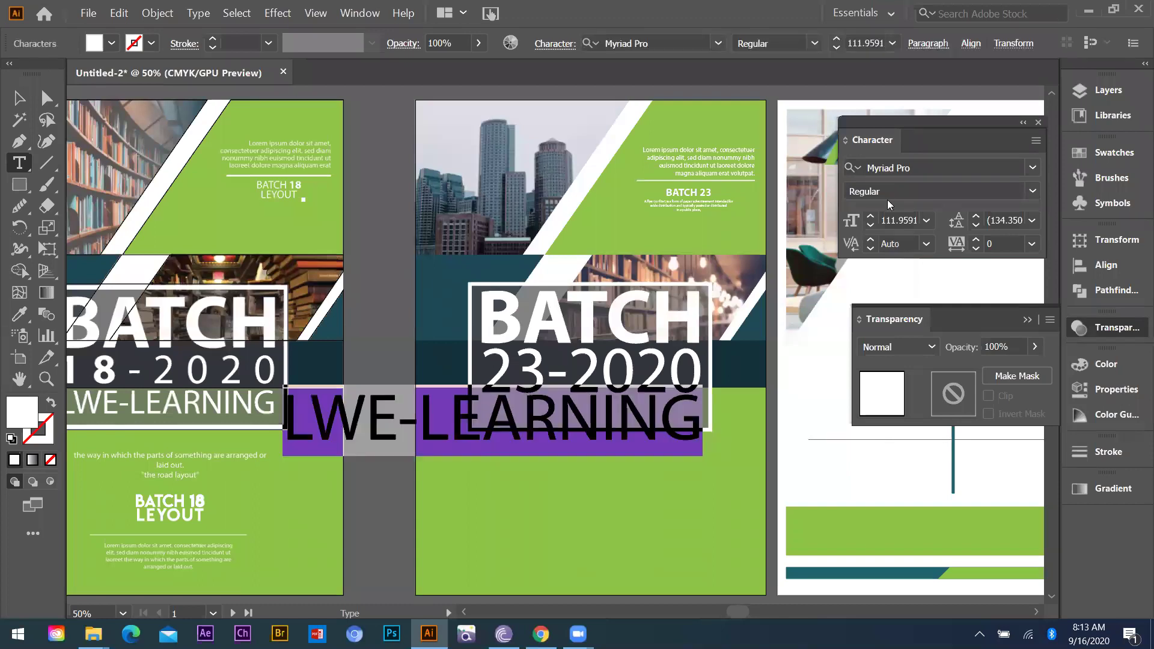
left_click(928, 221)
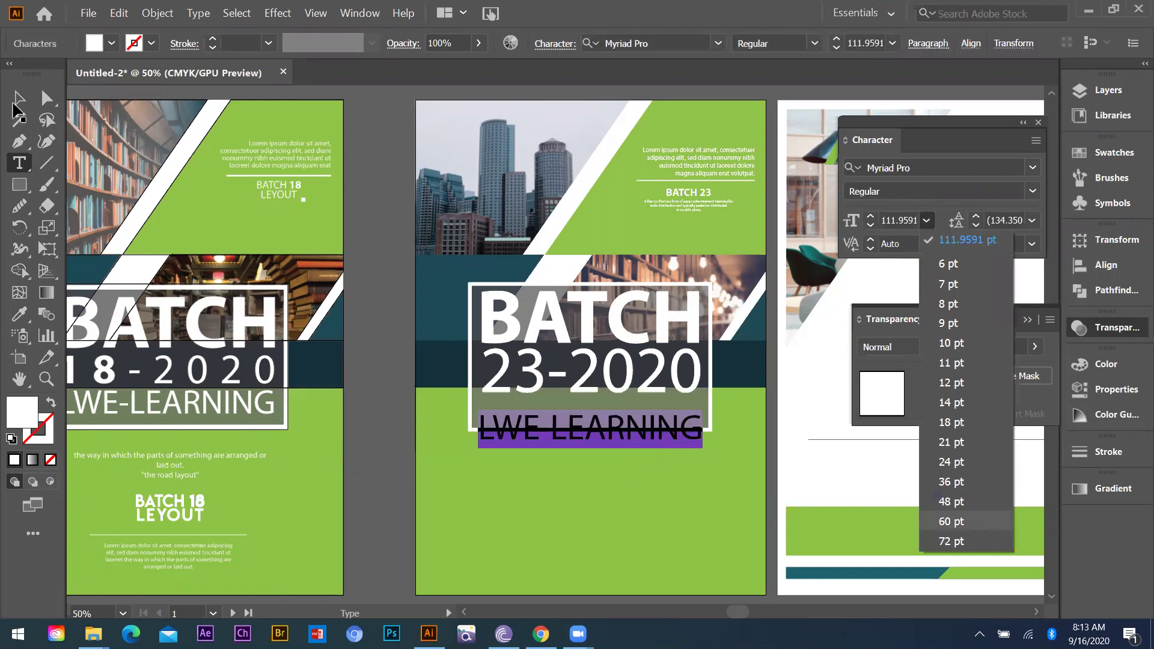
key("Escape")
left_click_drag(568, 423, 571, 404)
left_click_drag(691, 429, 692, 428)
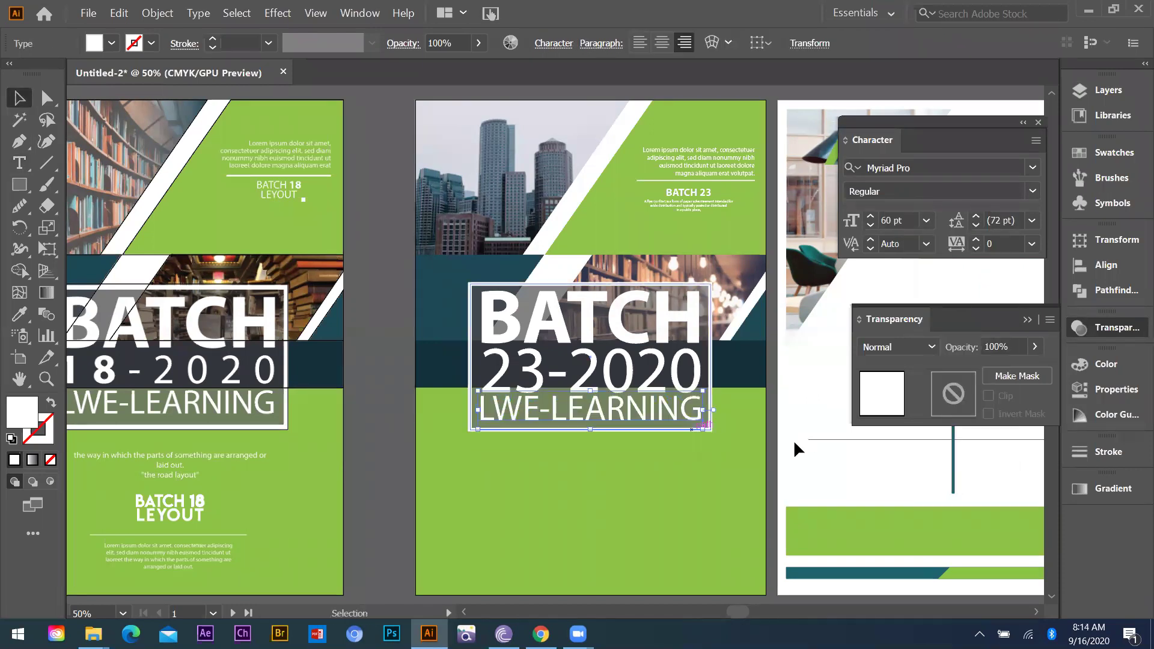
left_click(695, 433)
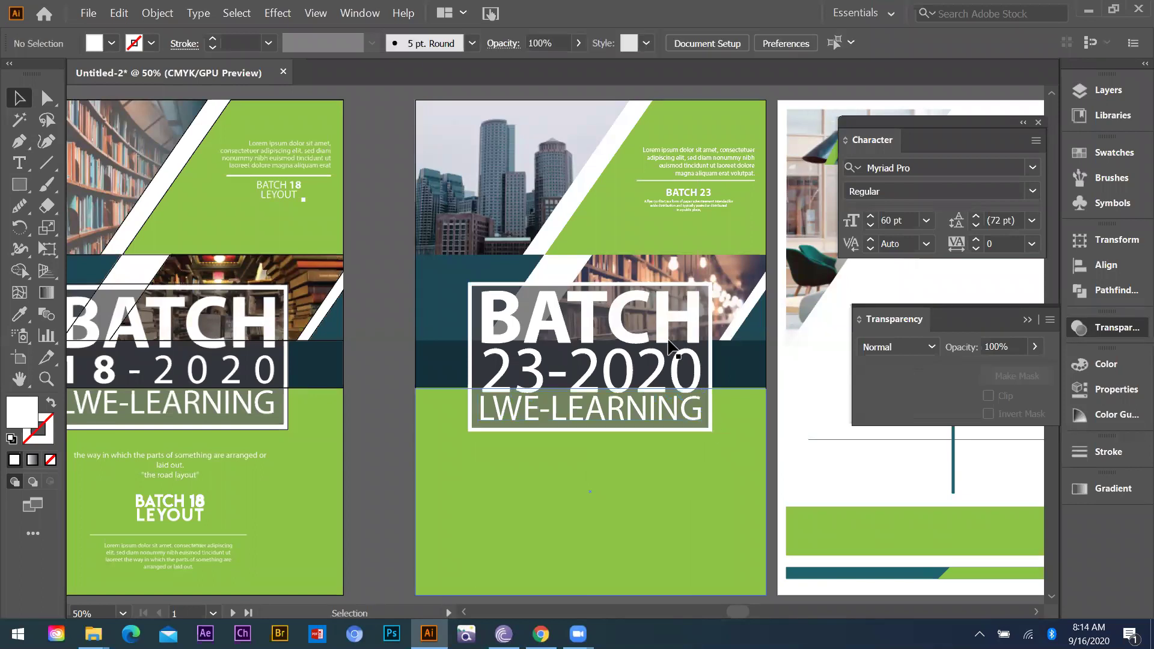
Create a centred text area in the green section below the framed title and set its text to 14 pt
key("ctrl+minus")
key("ctrl+minus")
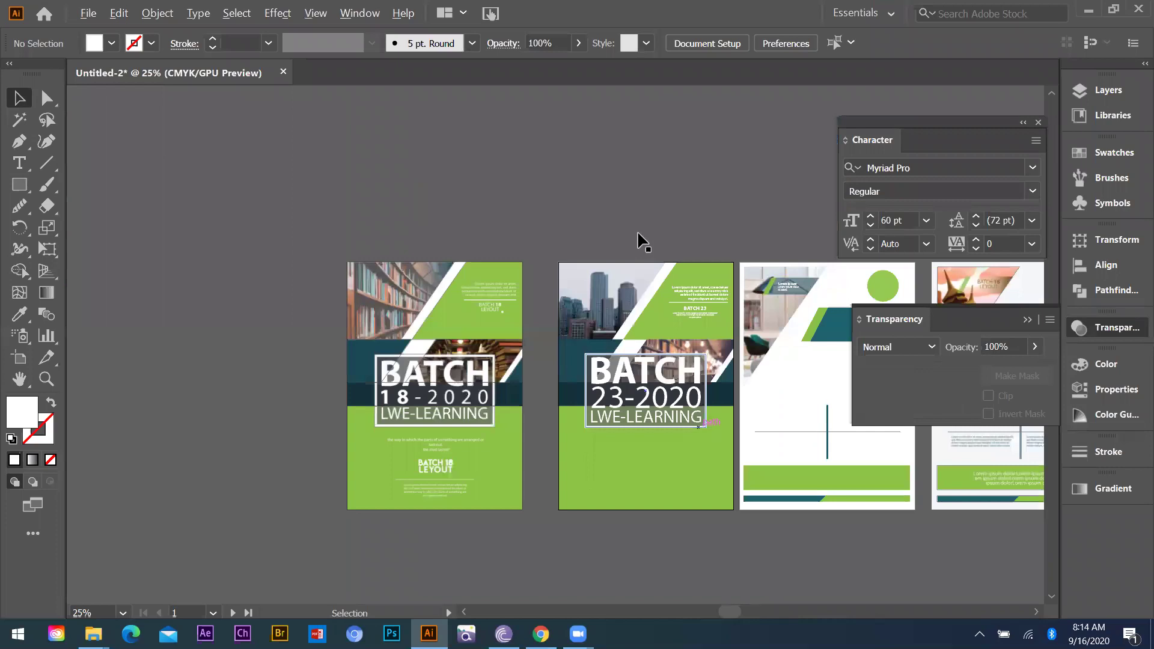
key("ctrl+plus")
key("ctrl+plus")
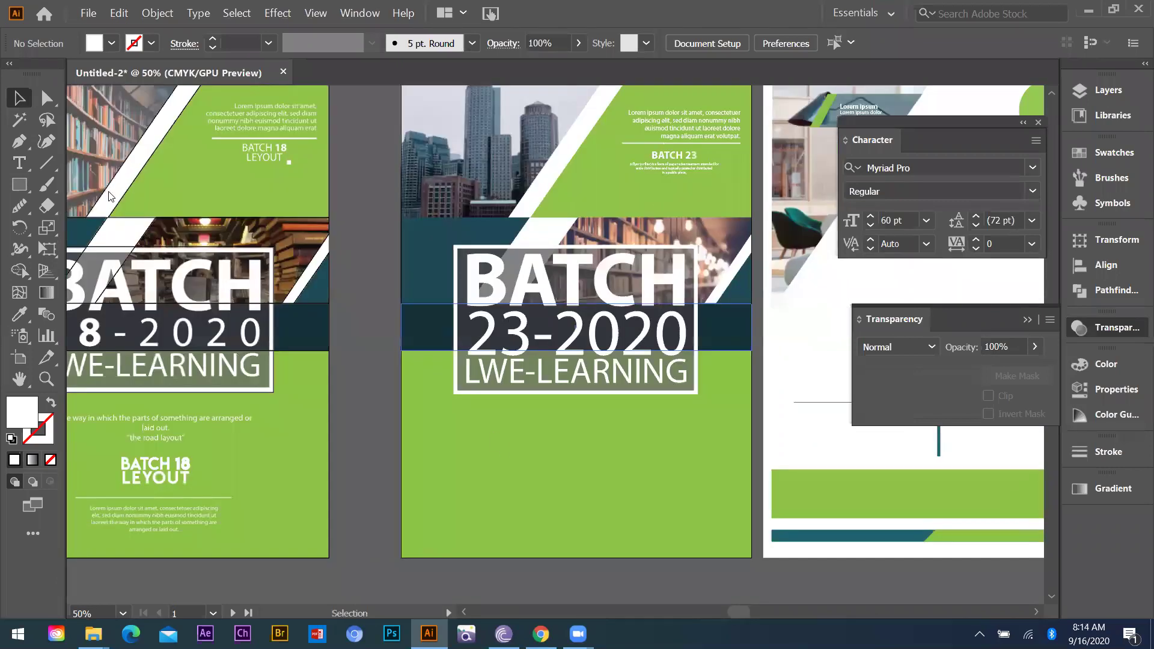
left_click(26, 163)
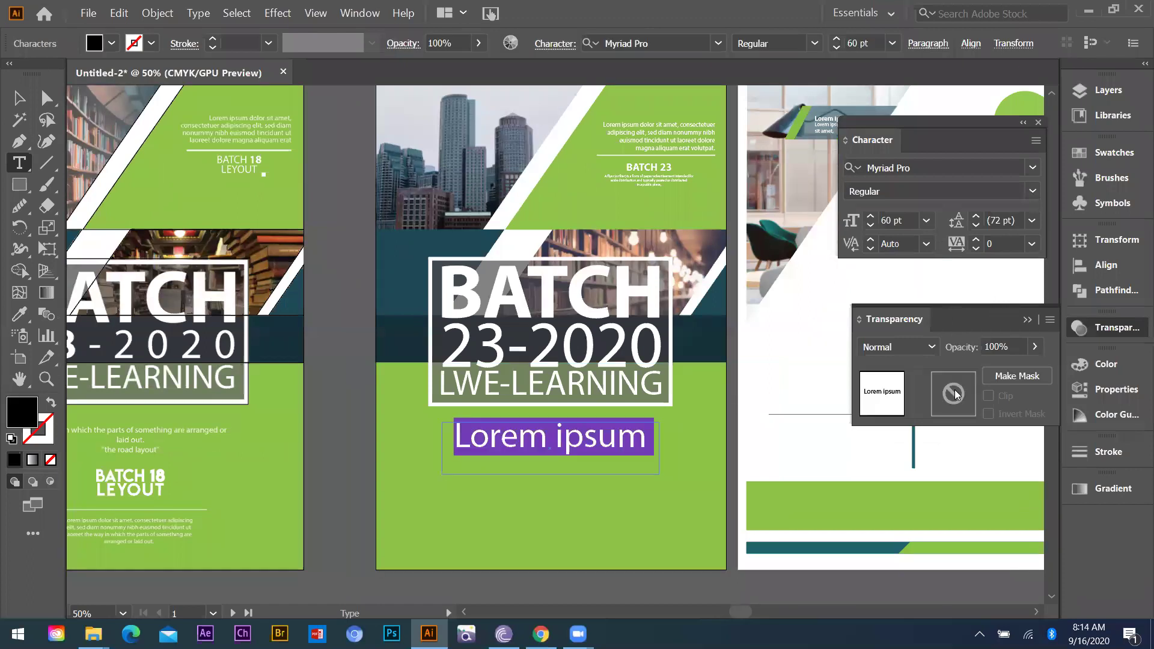
left_click(961, 407)
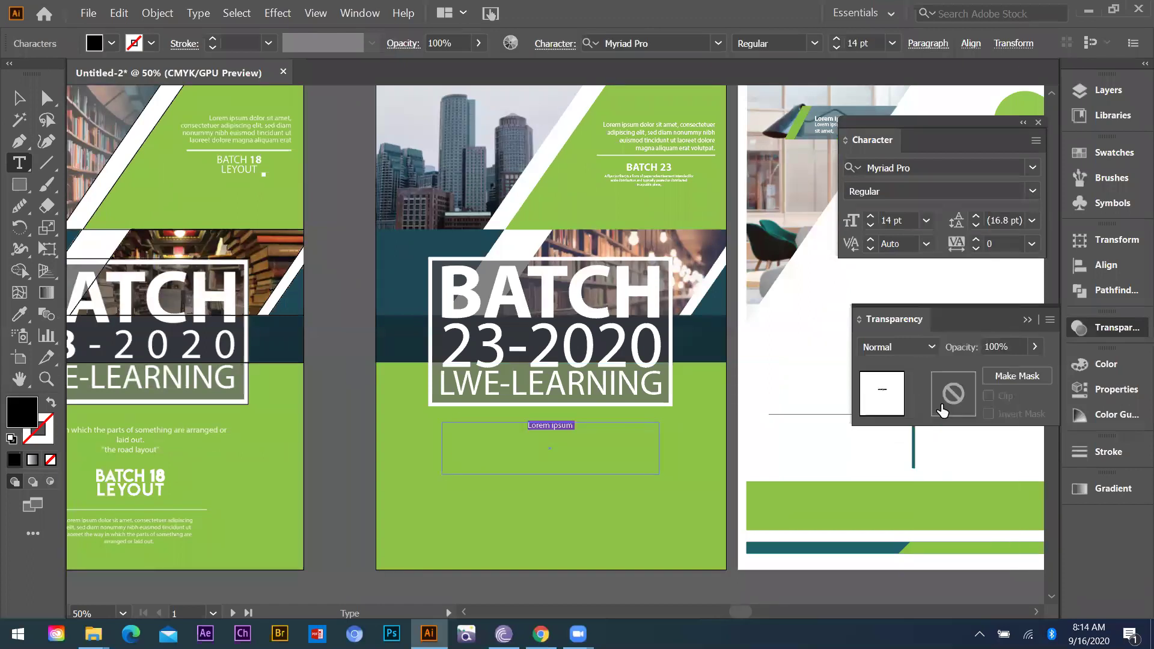
Replace the placeholder with the full flyer description, ending at "full-color circulars.", and colour the paragraph white
key("BackSpace")
type("A flyer (or flier) is a form of paper advertisement intended for wide distribution and typically posted or distributed in a public place, handed out to individuals or sent through the mail. In the 2010s, flyers range from inexpensively photocopied leaflets to expensive, glossy, full-color circulars.")
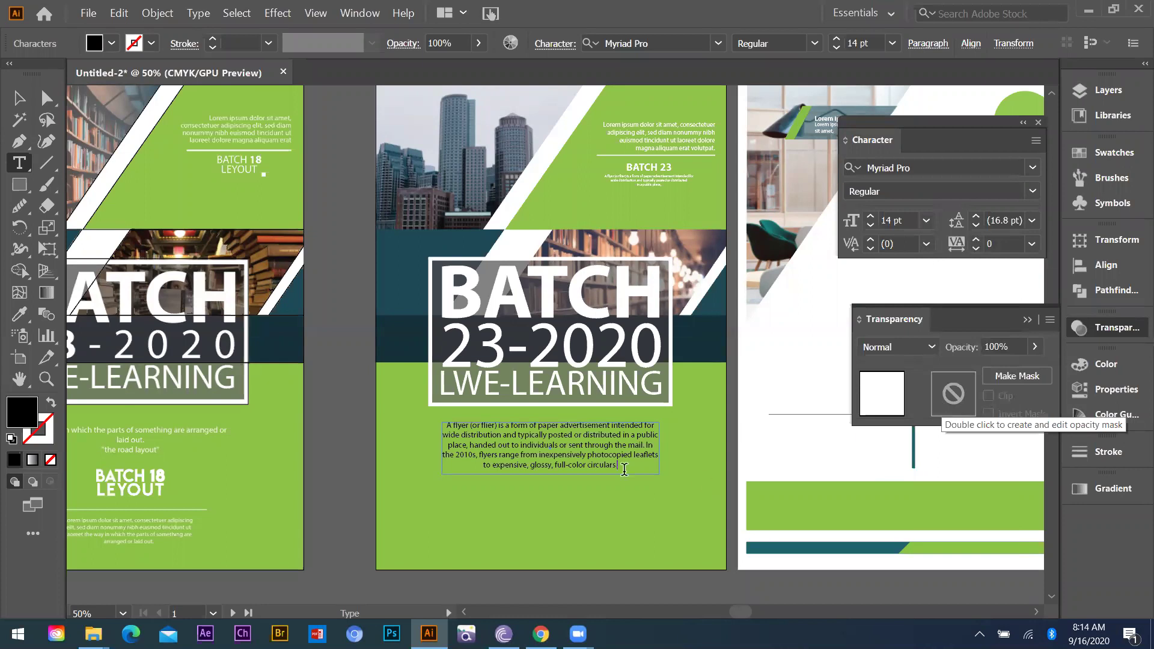
key("ctrl+a")
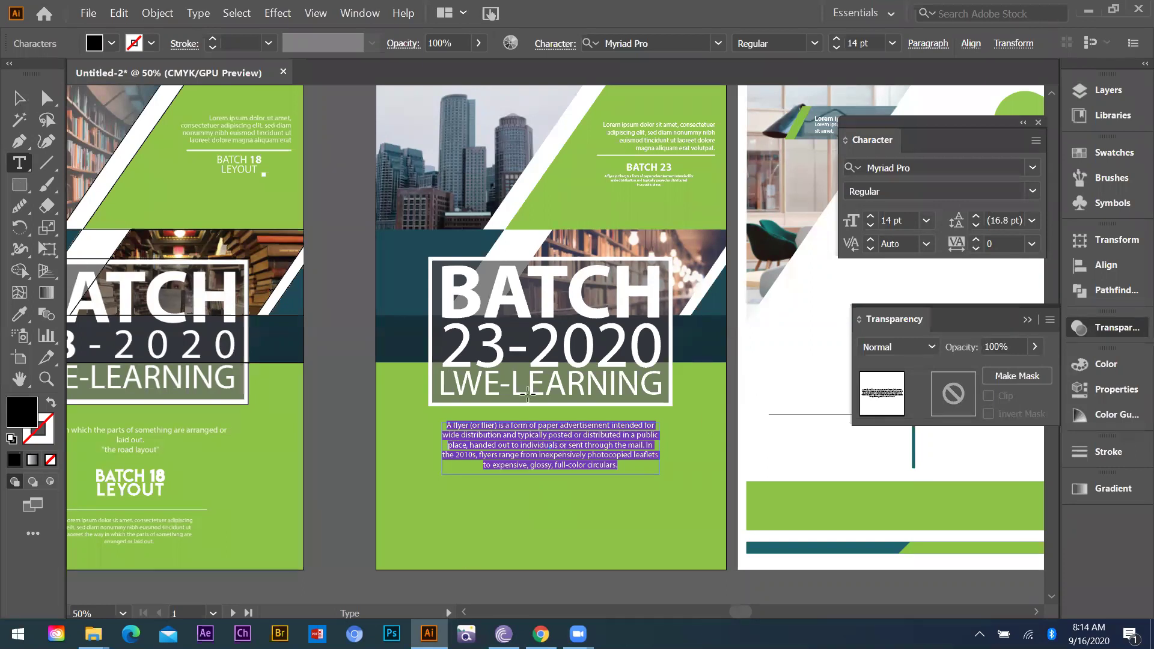
key("Escape")
scroll(493, 409, "down", 2)
left_click(482, 401)
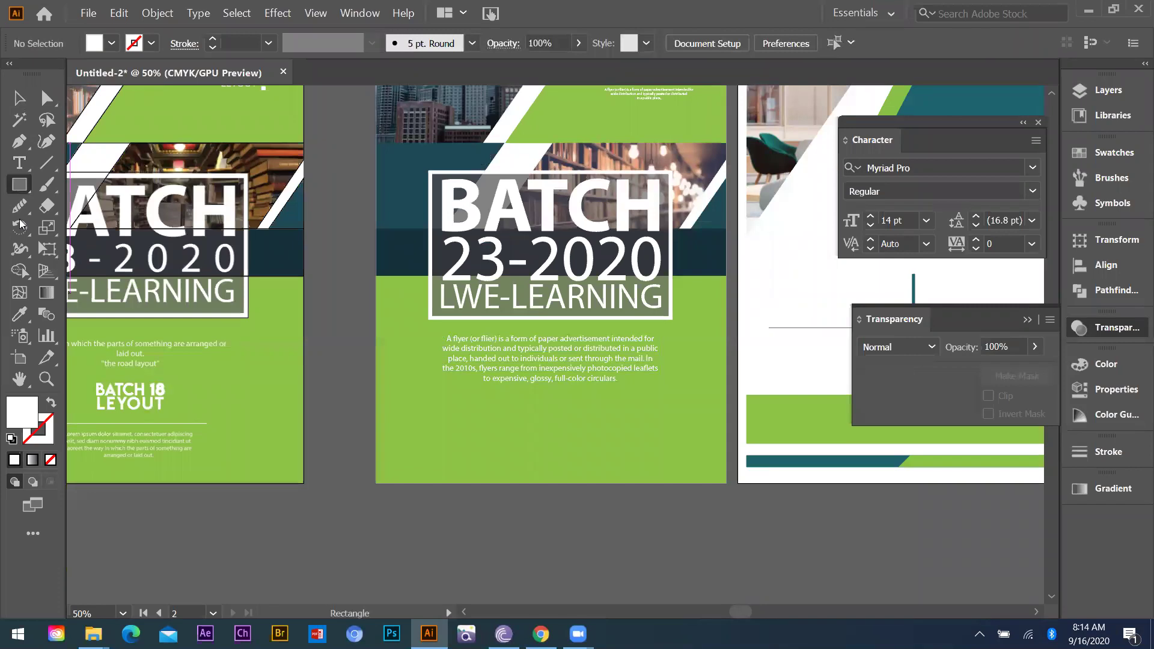
Draw a small white rounded rectangle bar beneath the flyer paragraph
key("m")
left_click_drag(19, 185, 71, 205)
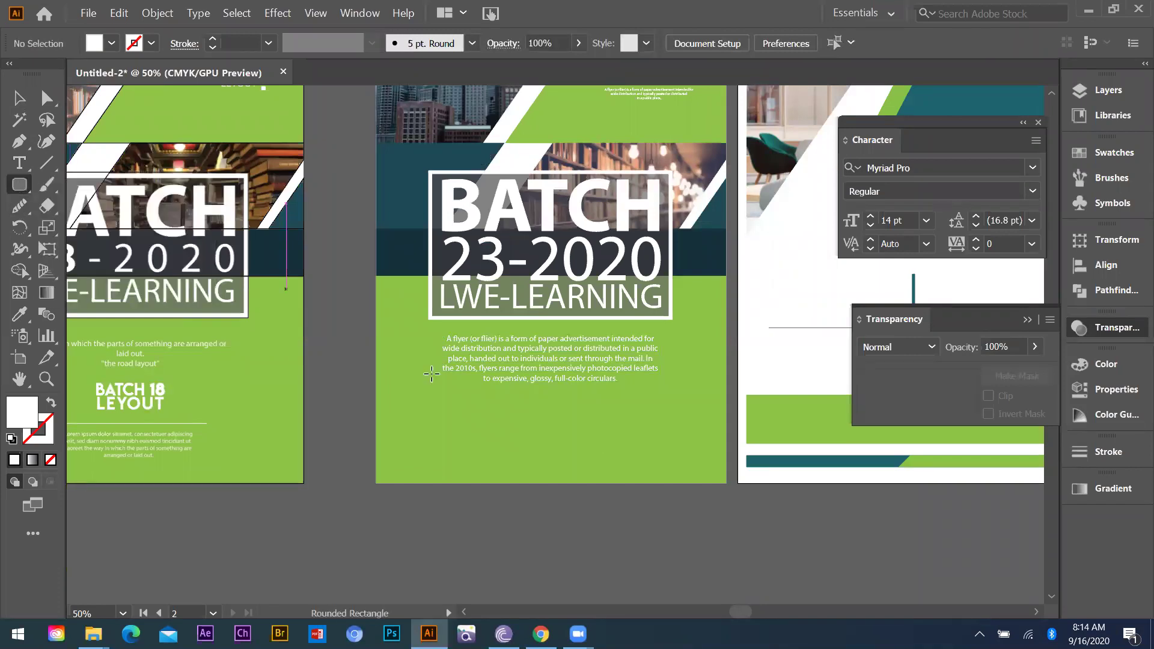
key("ctrl+=")
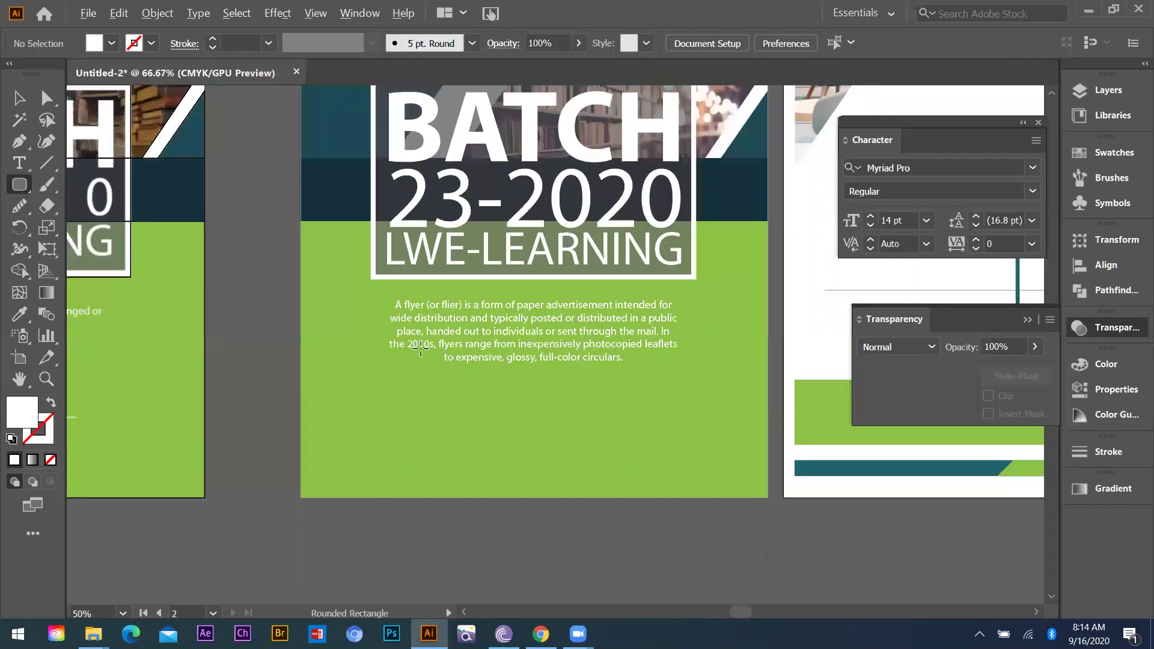
key("ctrl+=")
left_click_drag(389, 341, 441, 349)
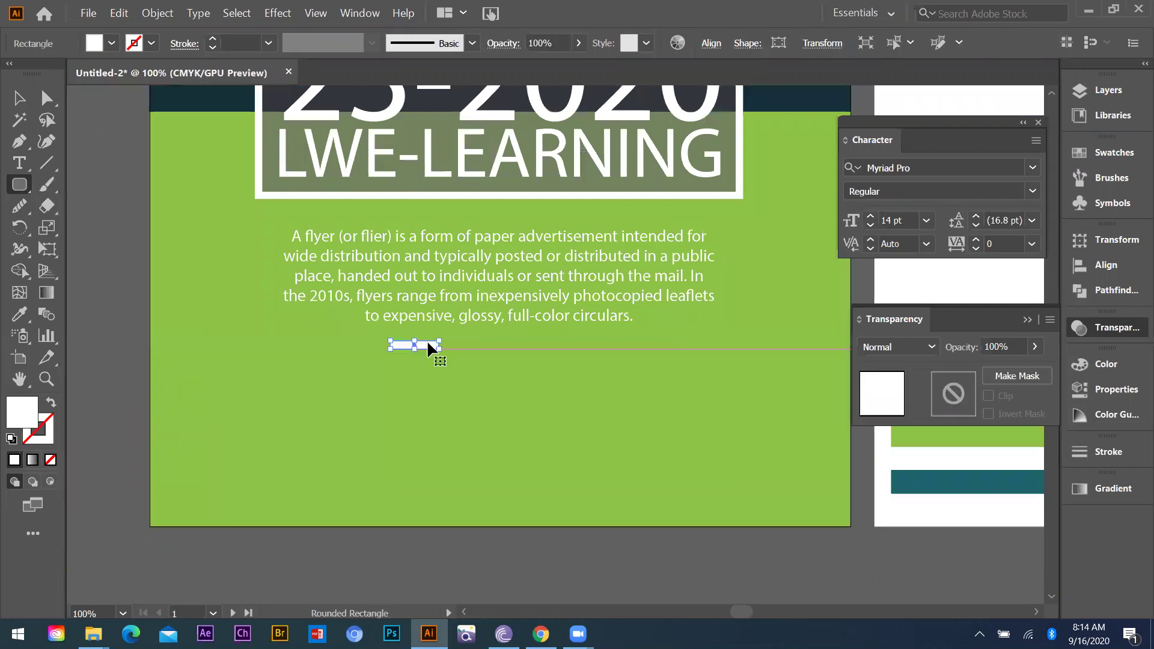
Duplicate the rounded bar twice sideways with equal spacing and group the three bars
key("v")
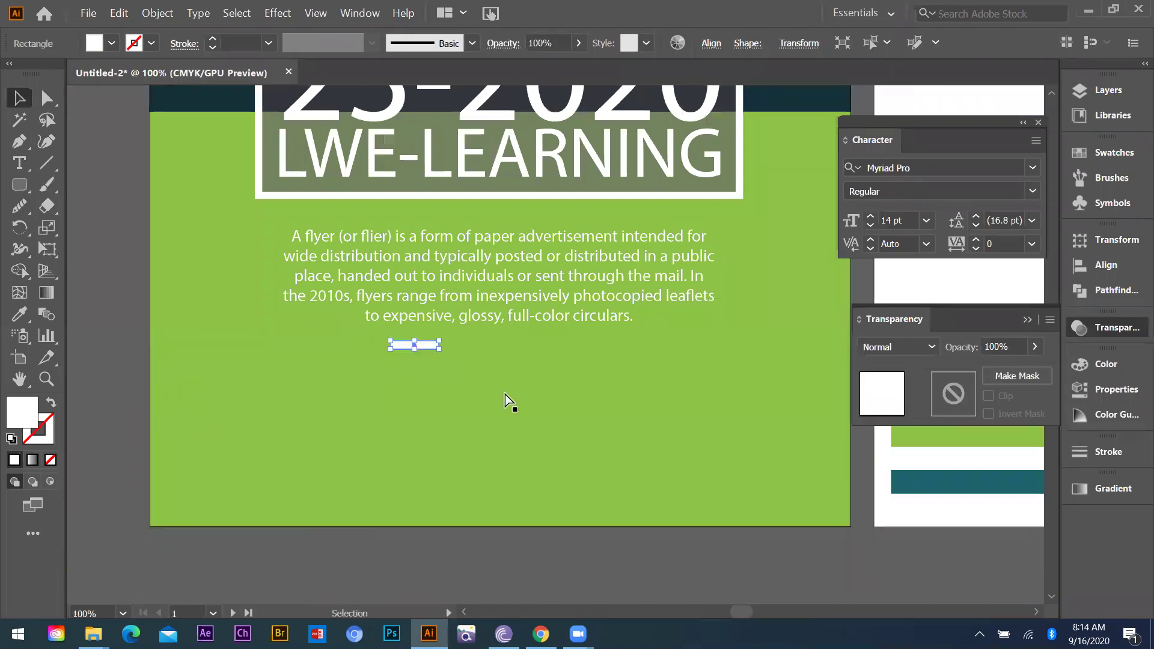
left_click_drag(418, 345, 488, 344, "alt")
key("ctrl+d")
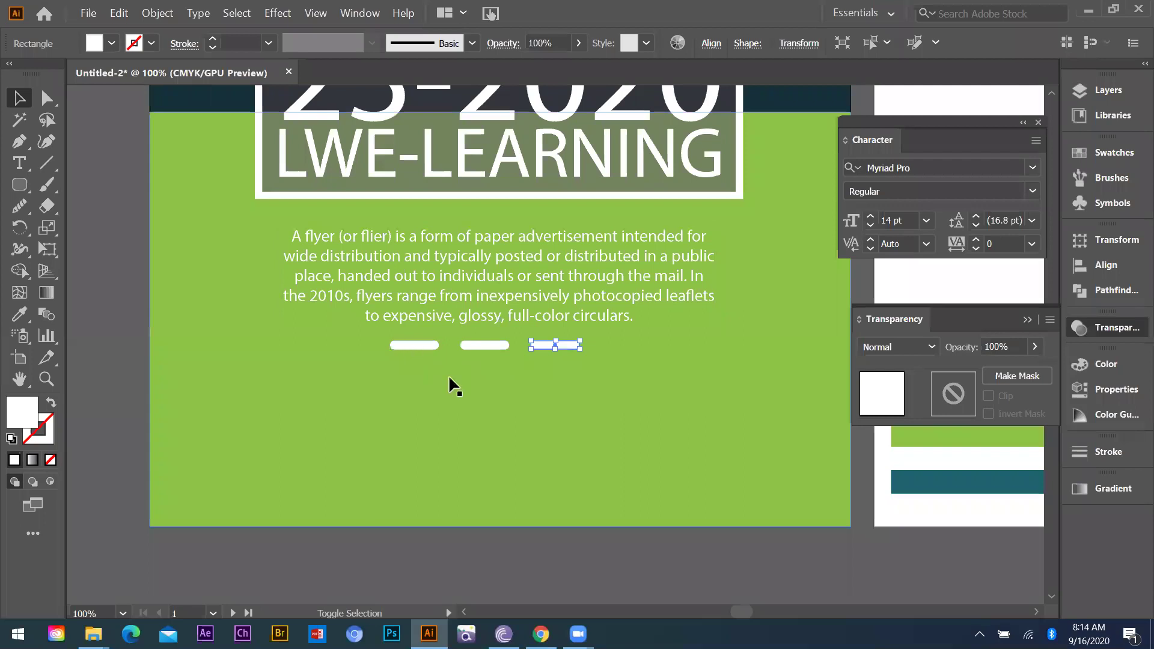
left_click(429, 344, "shift")
left_click(489, 341, "shift")
key("ctrl+g")
Centre the three bars horizontally under the flyer paragraph, keeping the paragraph centred below the frame
left_click(504, 301, "shift")
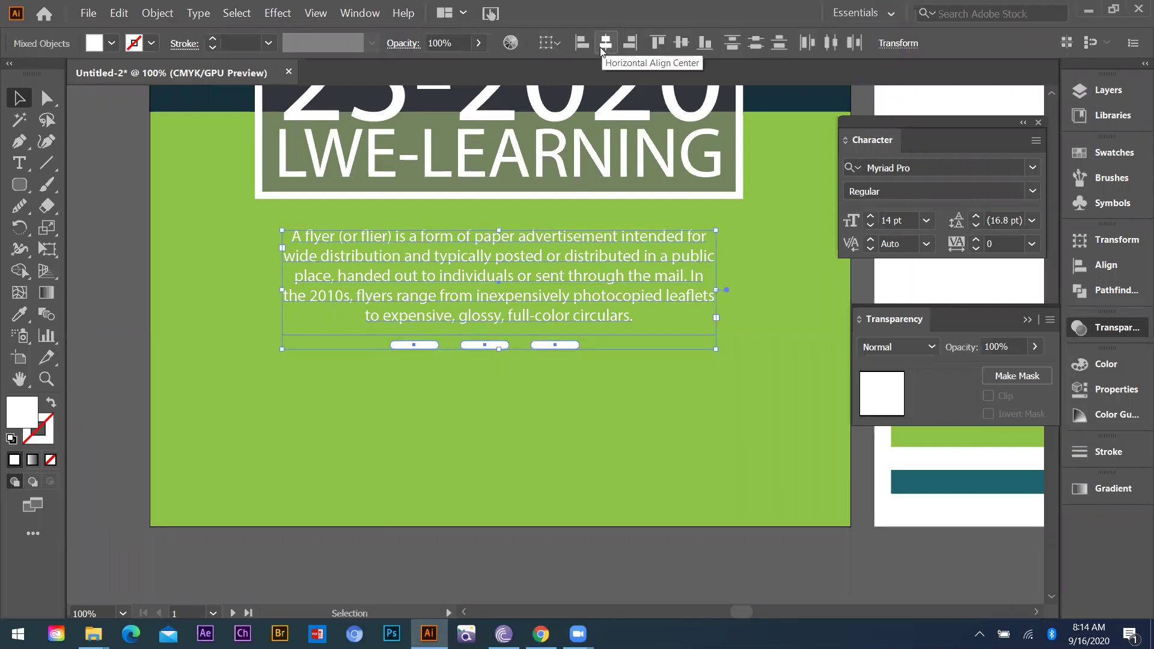
left_click(600, 47)
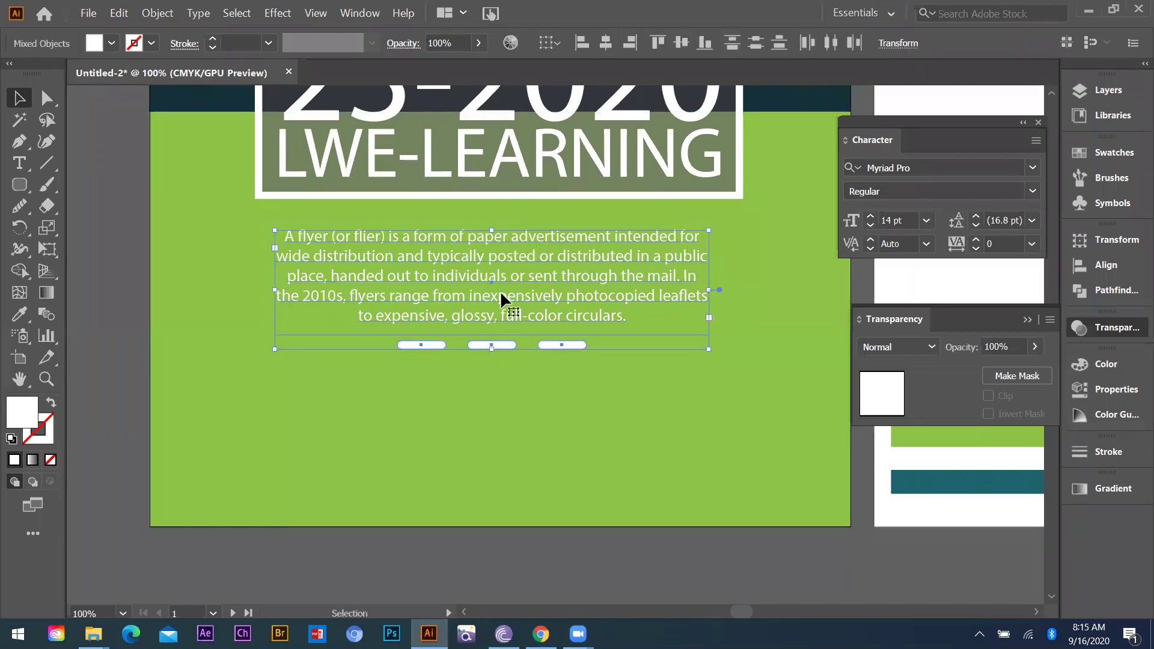
key("ctrl+z")
left_click(619, 412)
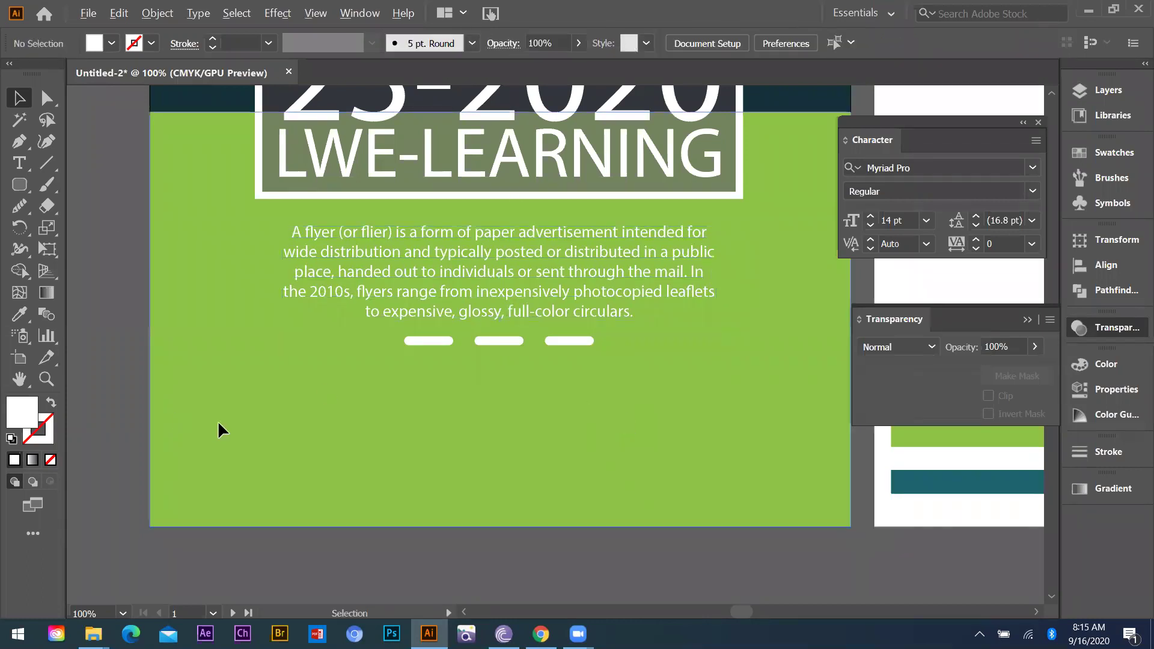
key("ctrl+minus")
key("ctrl+minus")
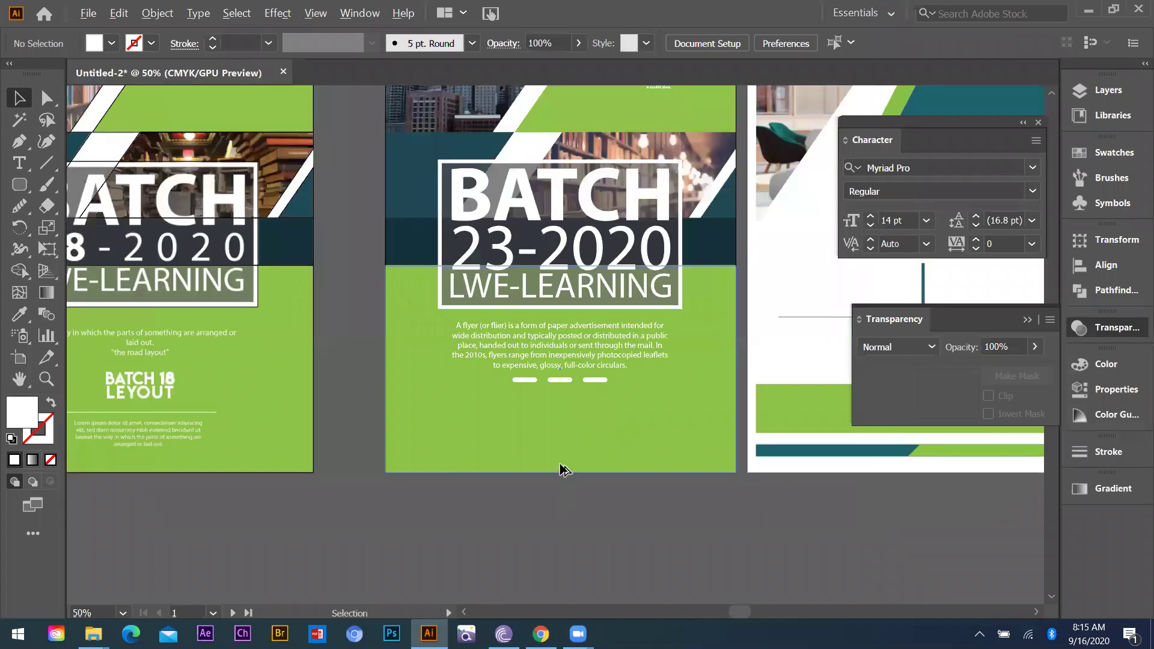
Paste the bold BATCH 23 label beneath the three white bars, enlarge it to about 24 pt and place a copy directly below it
scroll(580, 488, "up", 2)
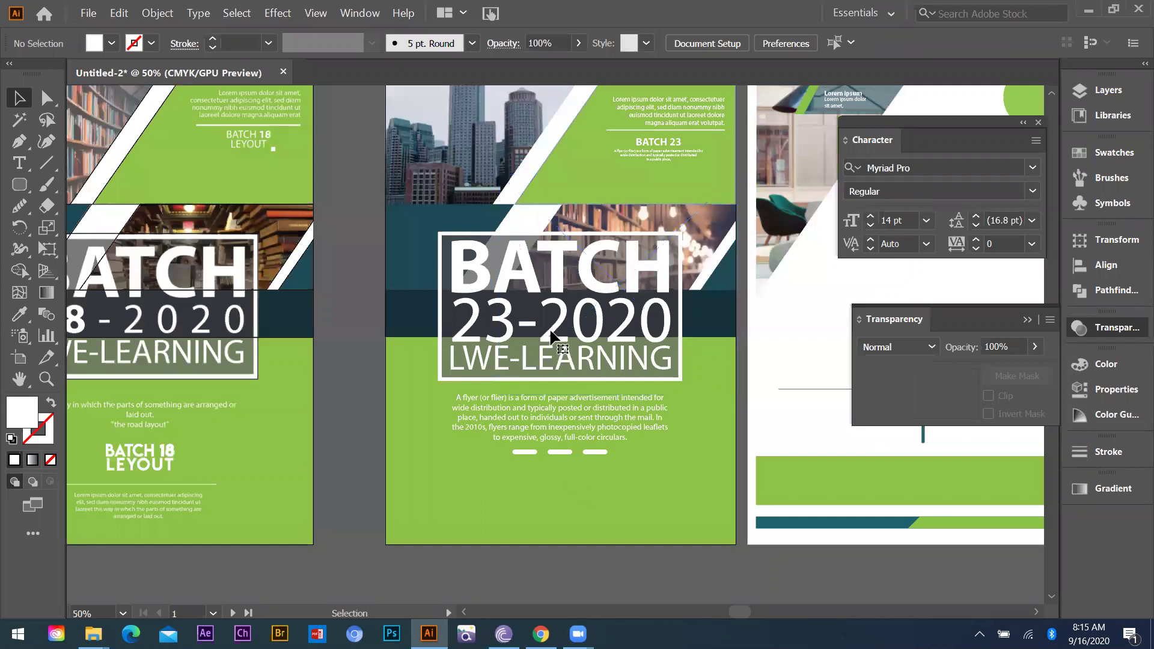
key("ctrl+v")
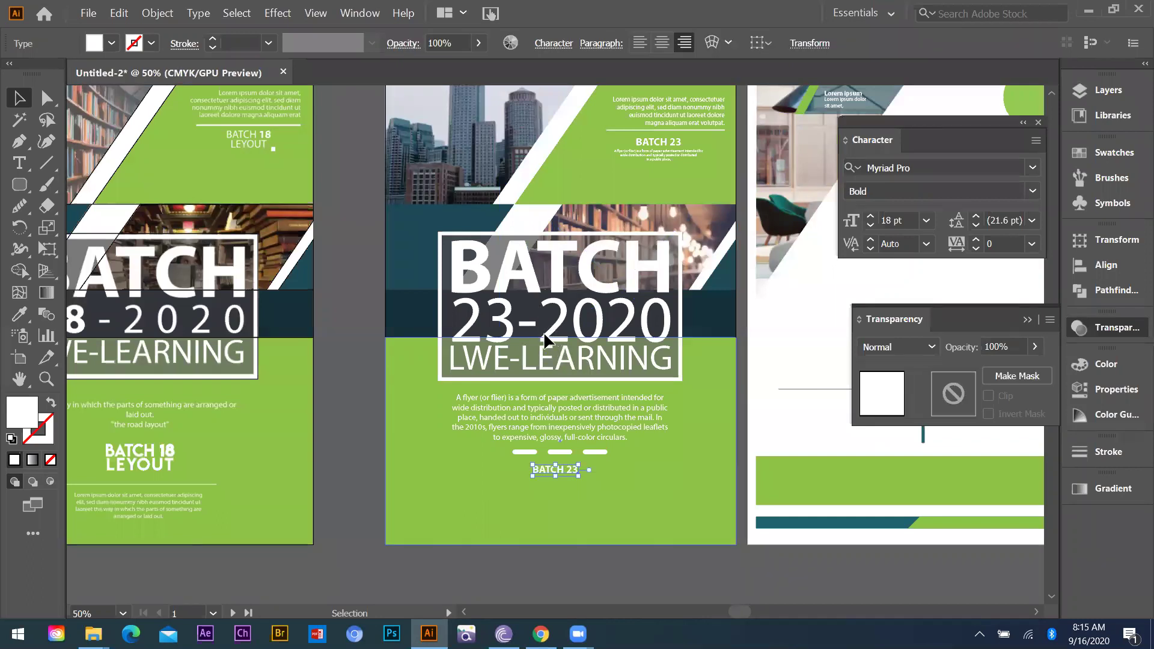
key("ctrl+equal")
key("ctrl+equal")
left_click_drag(539, 330, 466, 366)
Change the lower BATCH 23 copy to read LAYOUT and centre it under the BATCH 23 label
key("t")
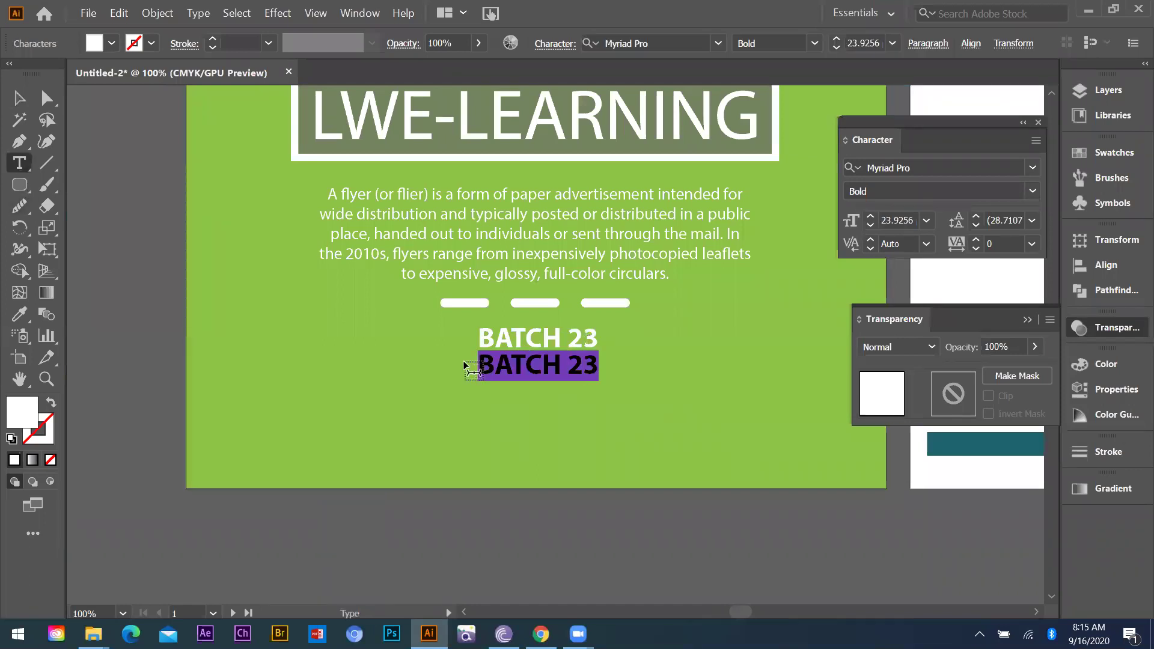
type("LAYOUT")
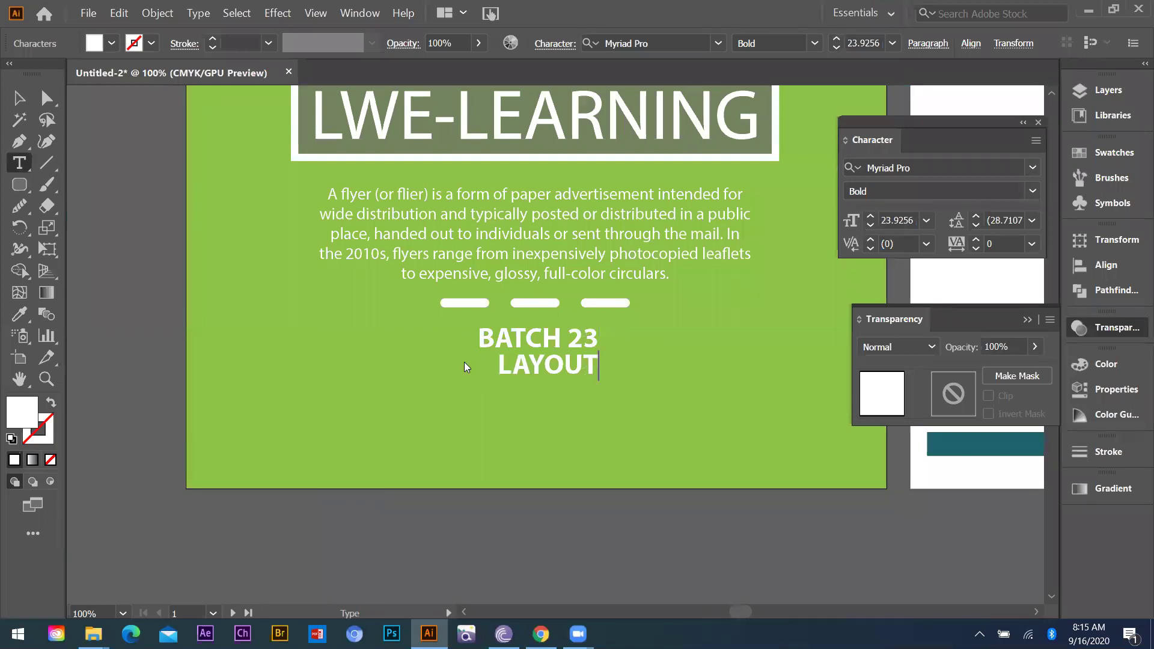
key("Escape")
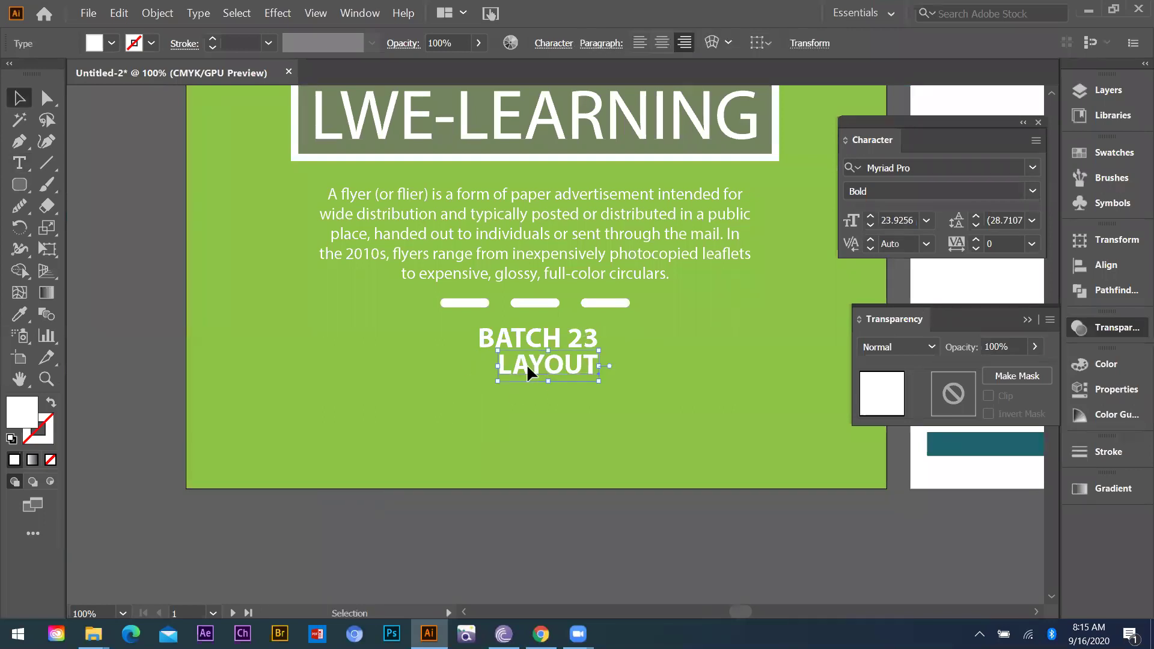
left_click_drag(527, 368, 527, 364)
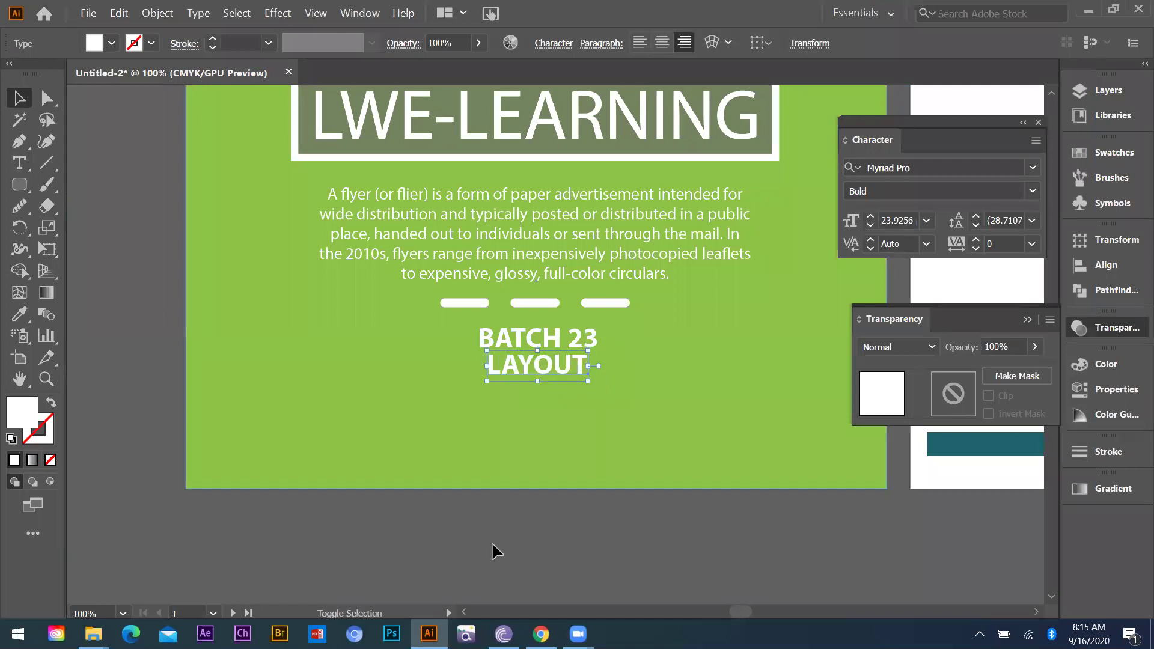
left_click(491, 544)
left_click(565, 368)
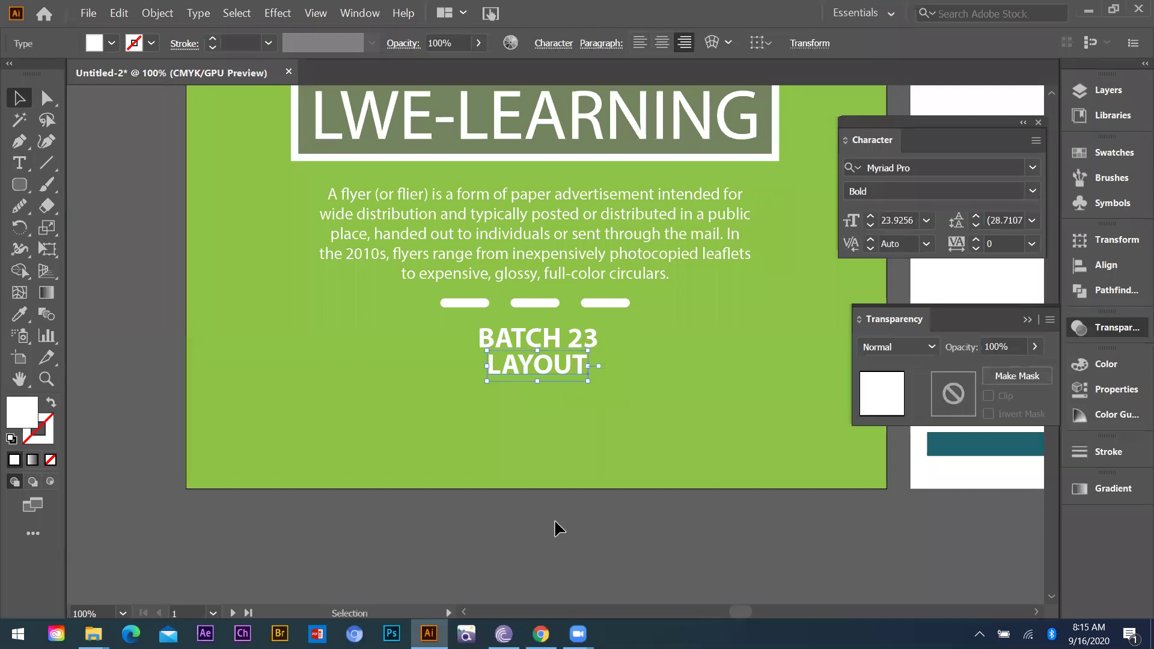
Add a text area below LAYOUT near the flyer's bottom edge and paste the flyer description into it
scroll(577, 441, "down", 2)
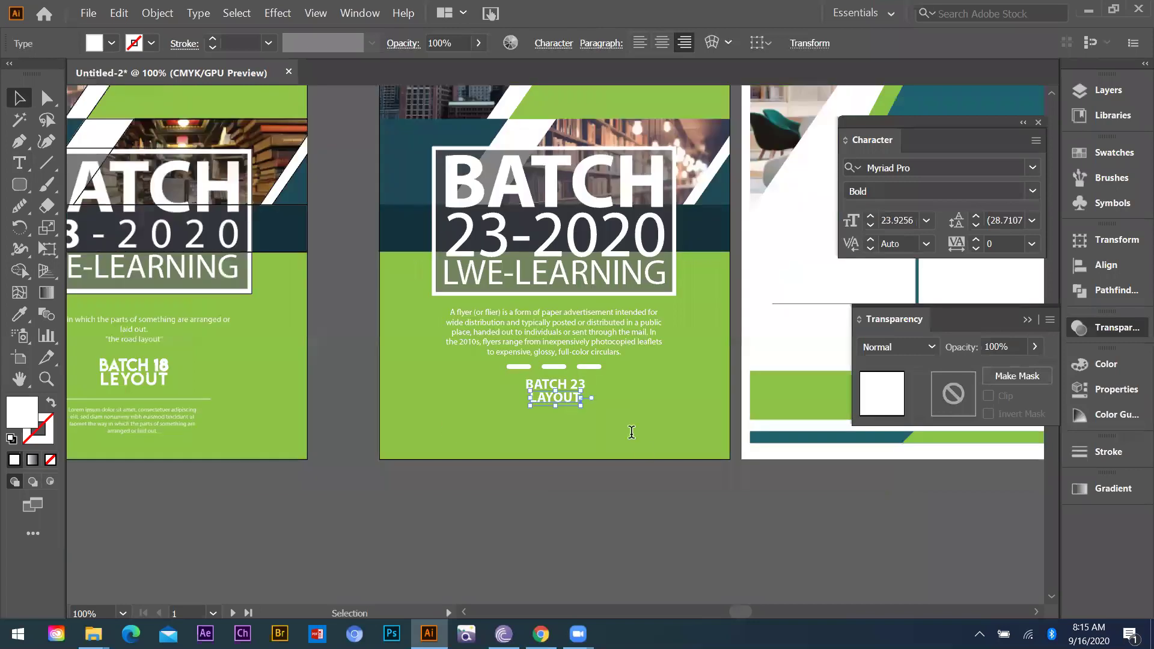
scroll(619, 438, "up", 1)
key("ctrl+shift+a")
left_click_drag(446, 410, 640, 442)
key("ctrl+v")
Shorten the pasted description by deleting the text between "paper adver" and "or sent", plus the word "flyers"
left_click_drag(455, 427, 662, 431)
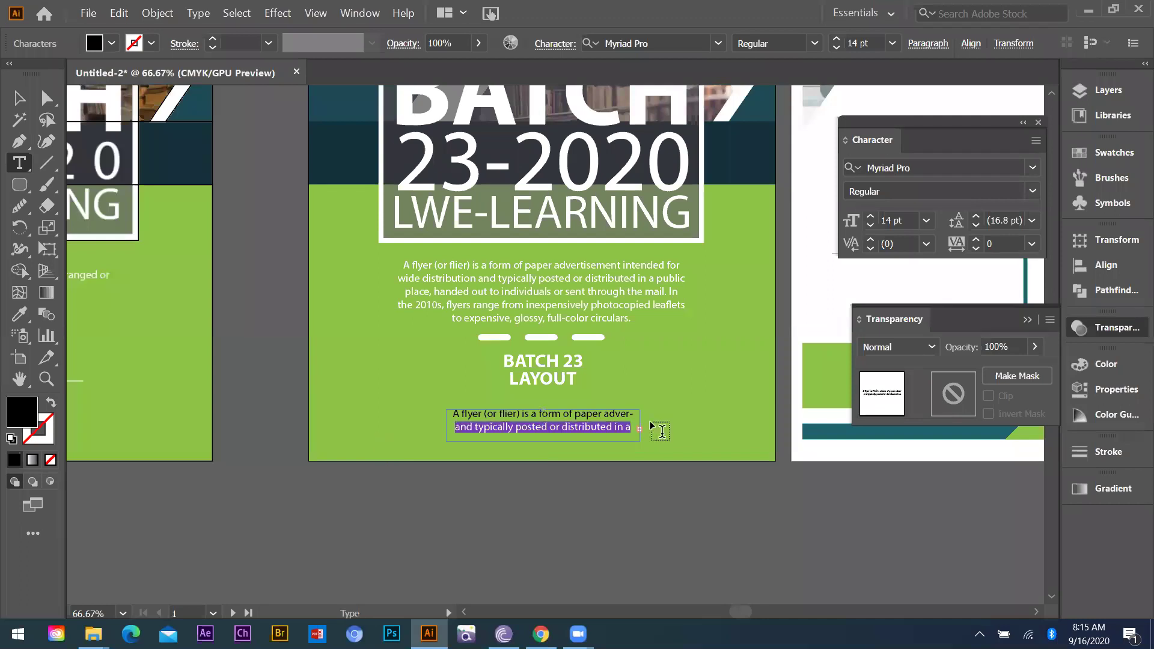
key("BackSpace")
left_click_drag(423, 429, 630, 430)
key("BackSpace")
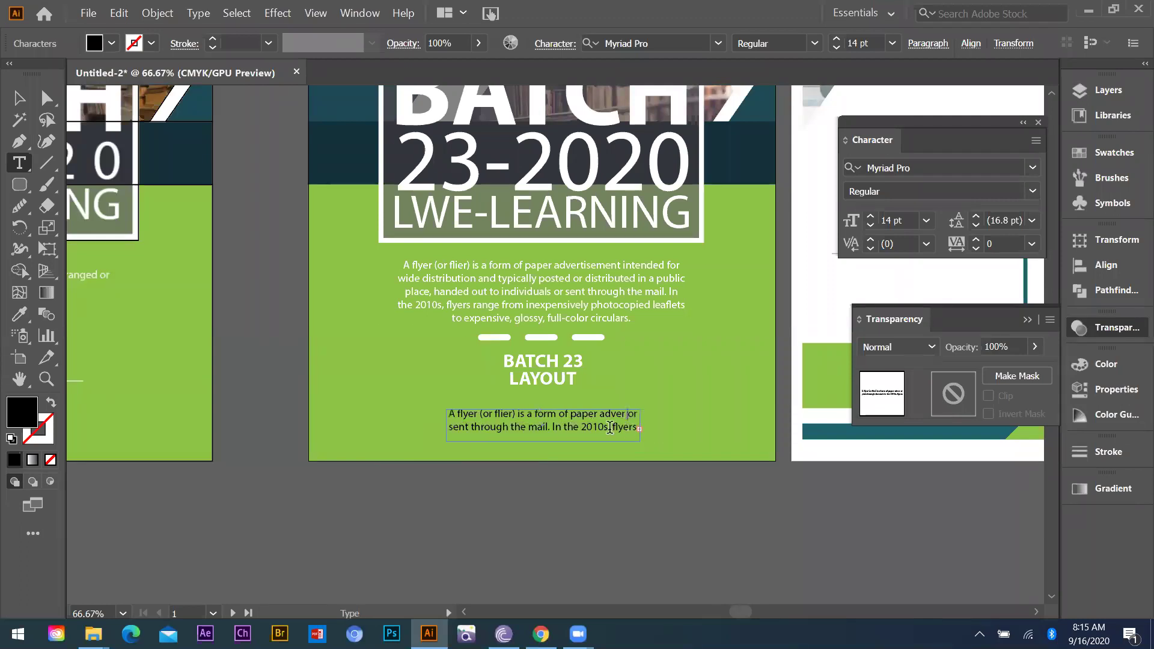
double_click(619, 427)
key("BackSpace")
double_click(625, 427)
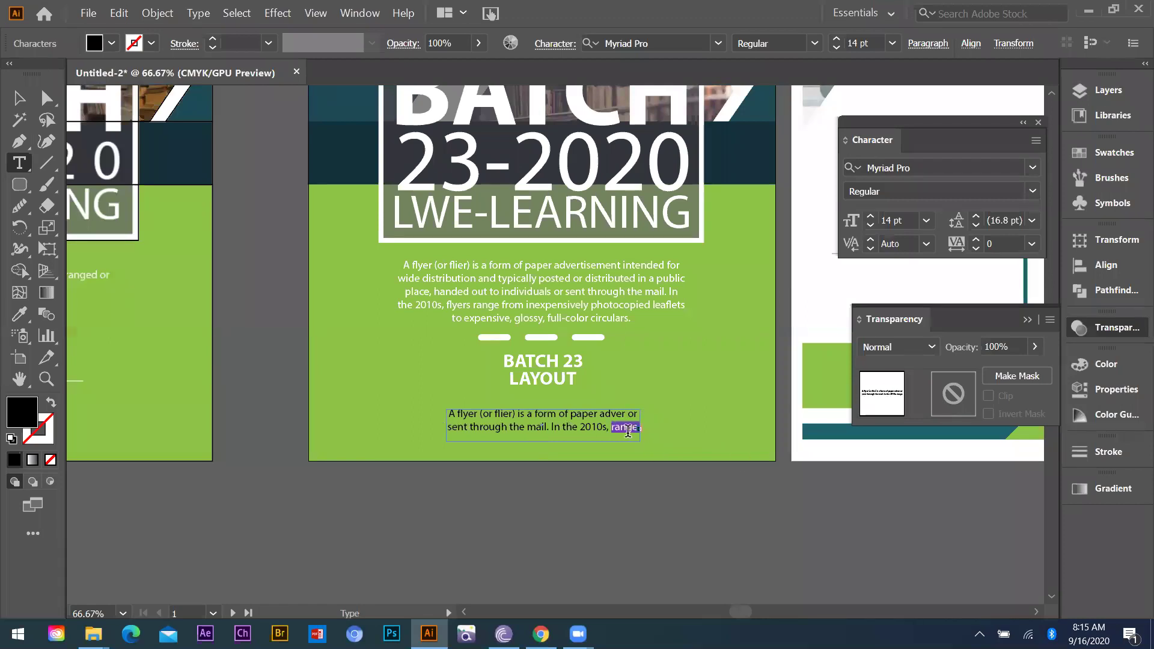
Set the shortened description to 9 pt, colour it white and position it centred just below LAYOUT
key("ctrl+a")
left_click(926, 223)
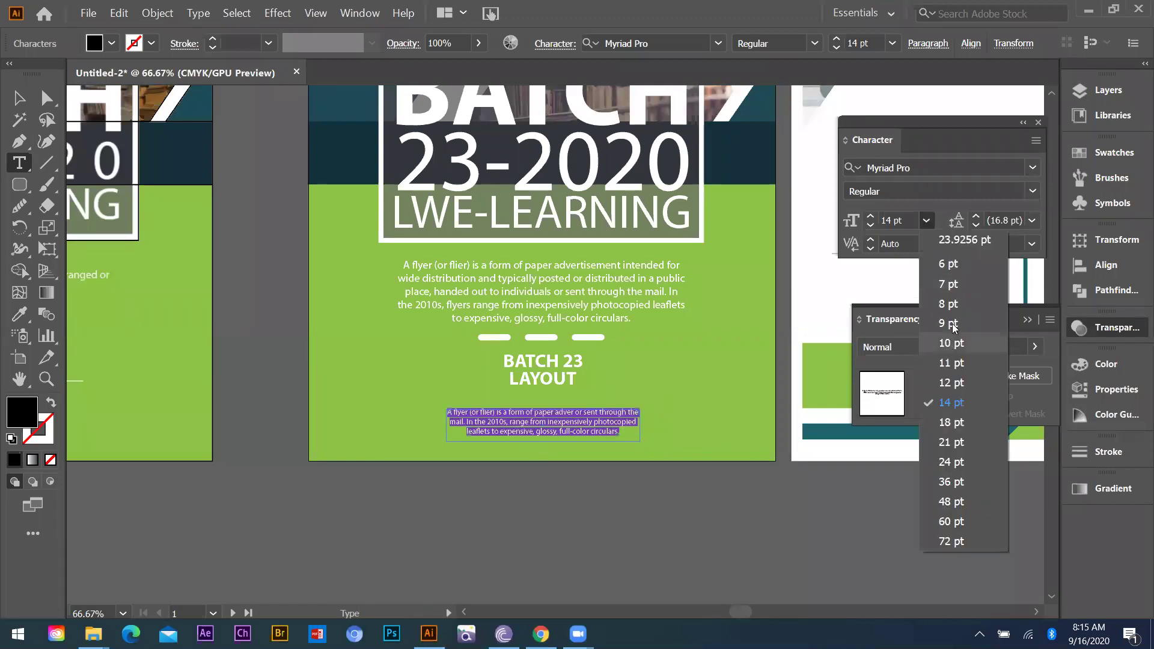
left_click(950, 323)
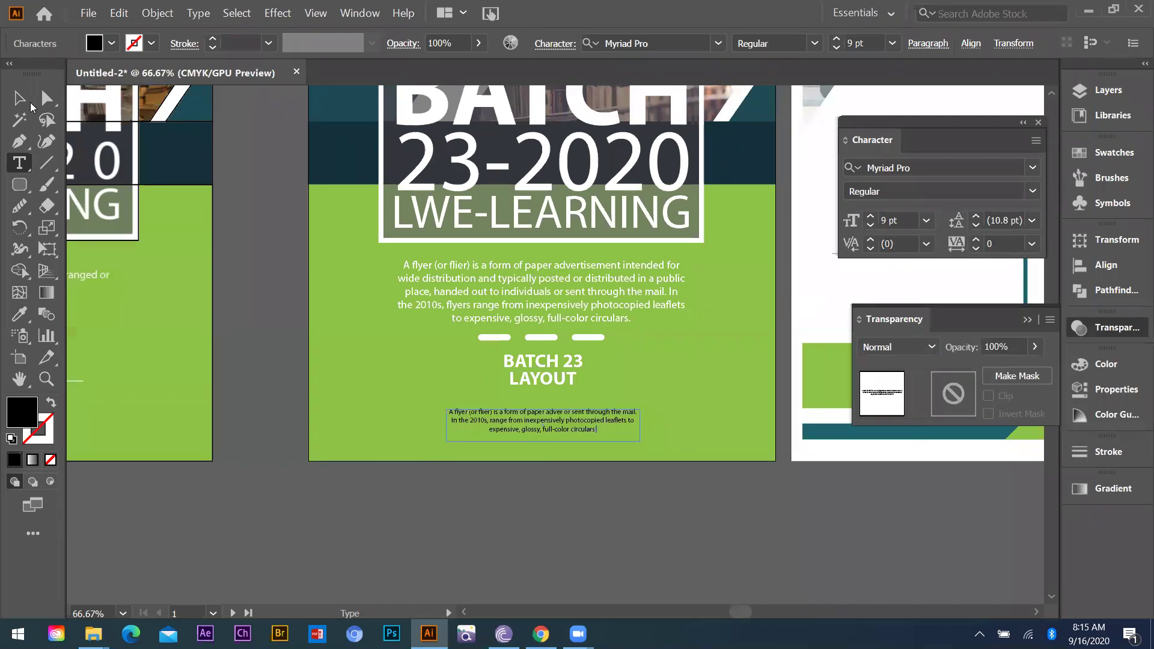
key("Escape")
left_click(544, 525)
left_click_drag(578, 407, 573, 399)
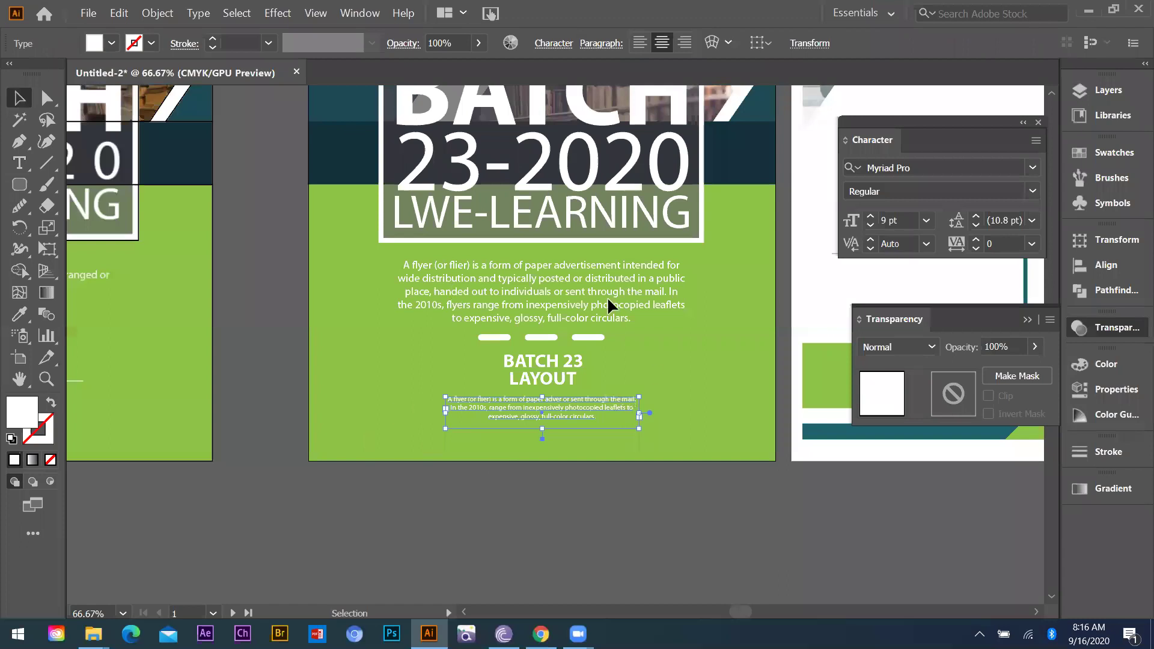
key("ctrl+shift+a")
Copy the small description into the second page's teal banner and add a bold BATCH 23 heading of about 38 pt above it
key("ctrl+minus")
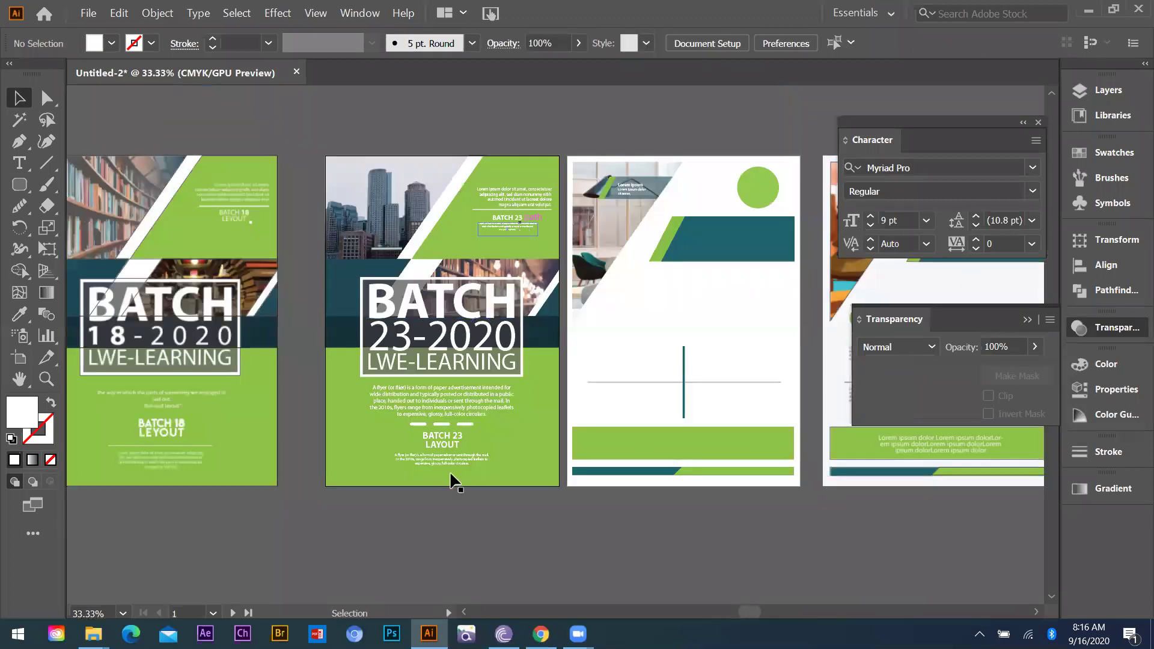
left_click_drag(446, 460, 744, 253)
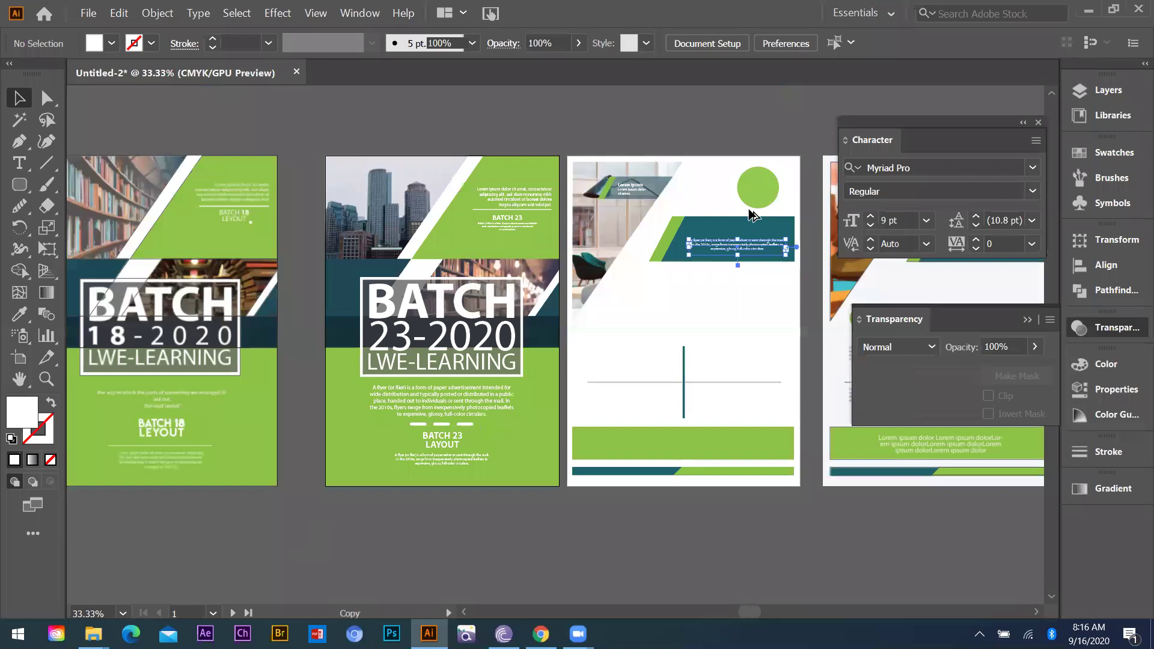
scroll(751, 253, "up", 1)
left_click_drag(742, 225, 776, 250)
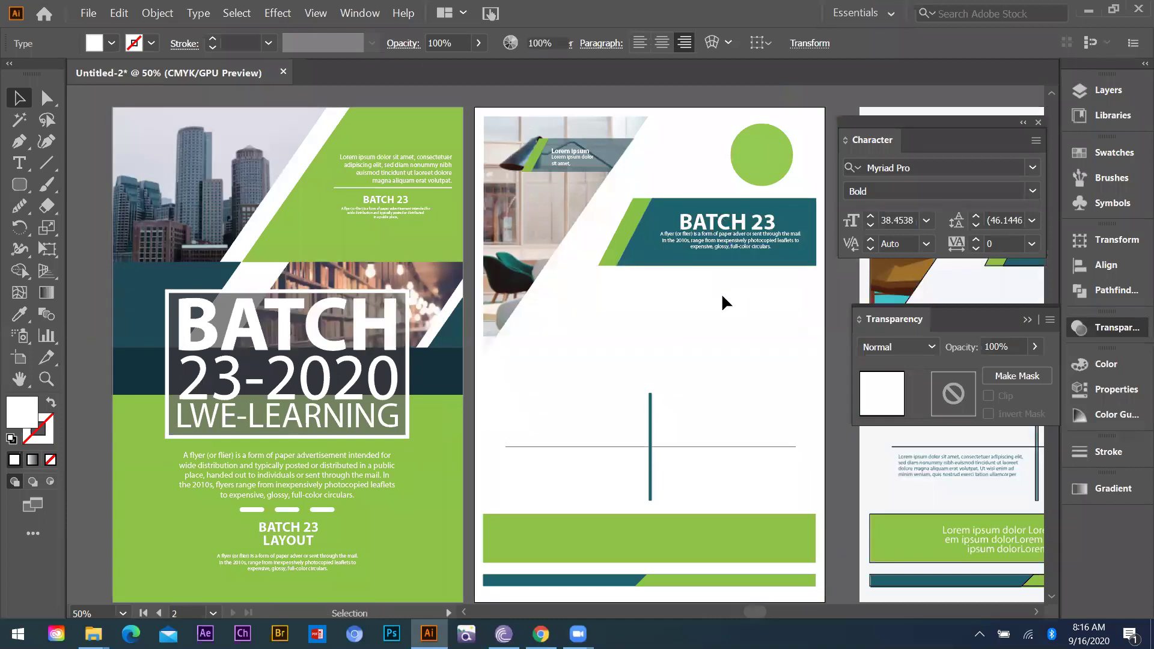
left_click(731, 460)
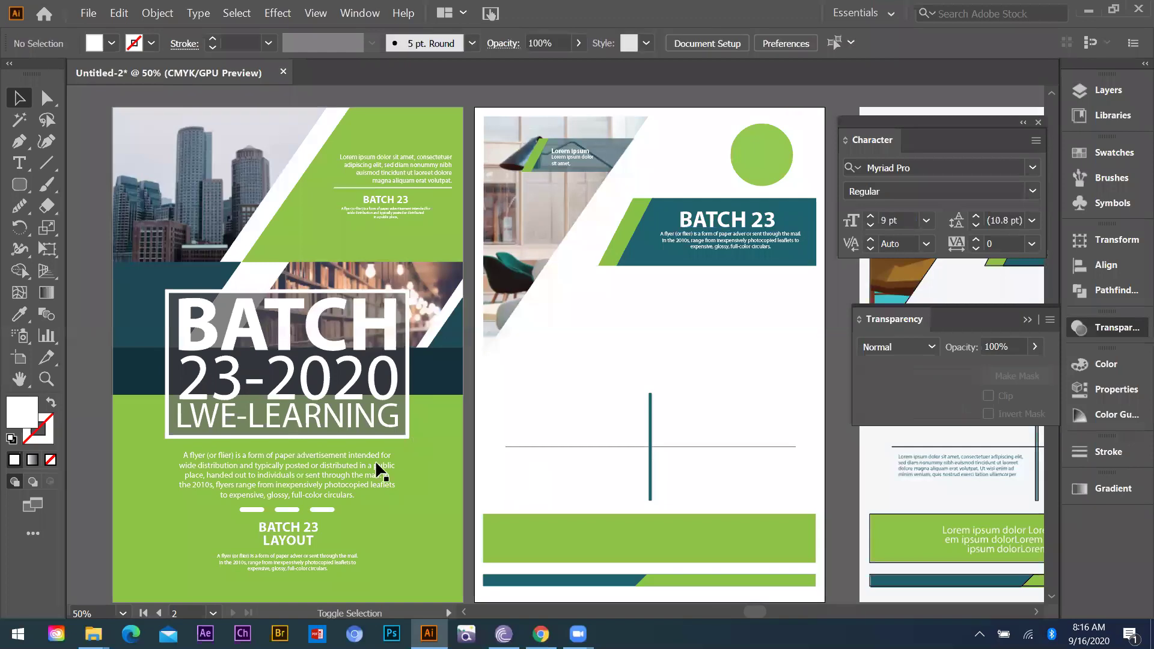
Copy the small description onto the second page's green band, set it to 14 pt and widen its text area to fit two lines
key("ctrl+minus")
left_click(664, 448)
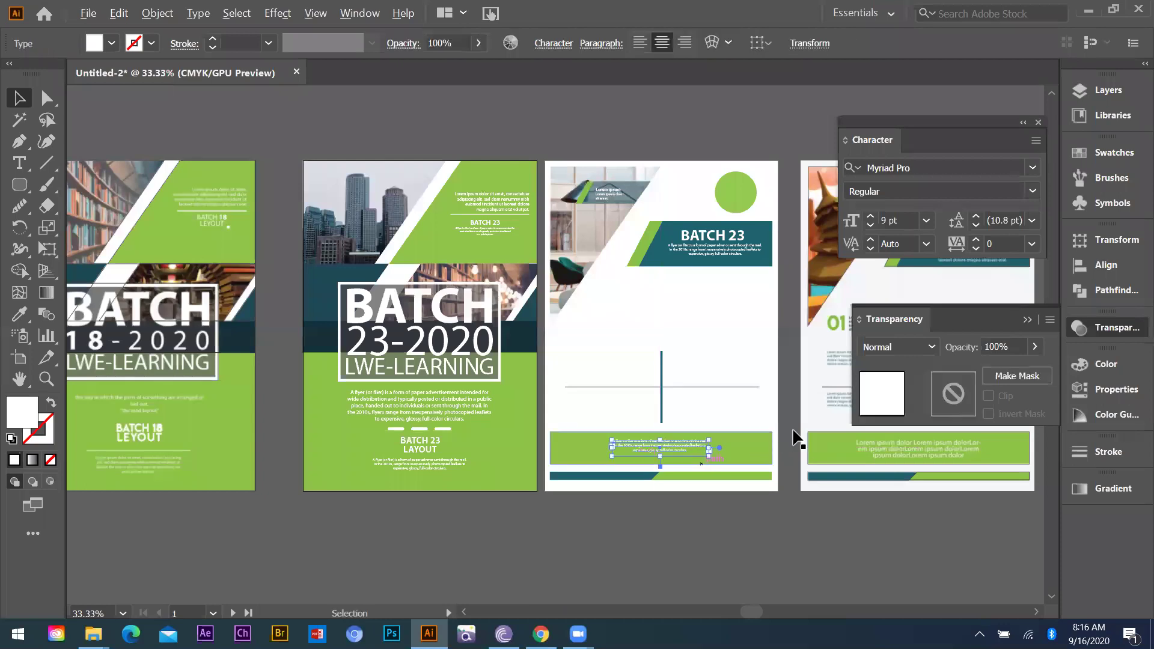
key("ctrl+plus")
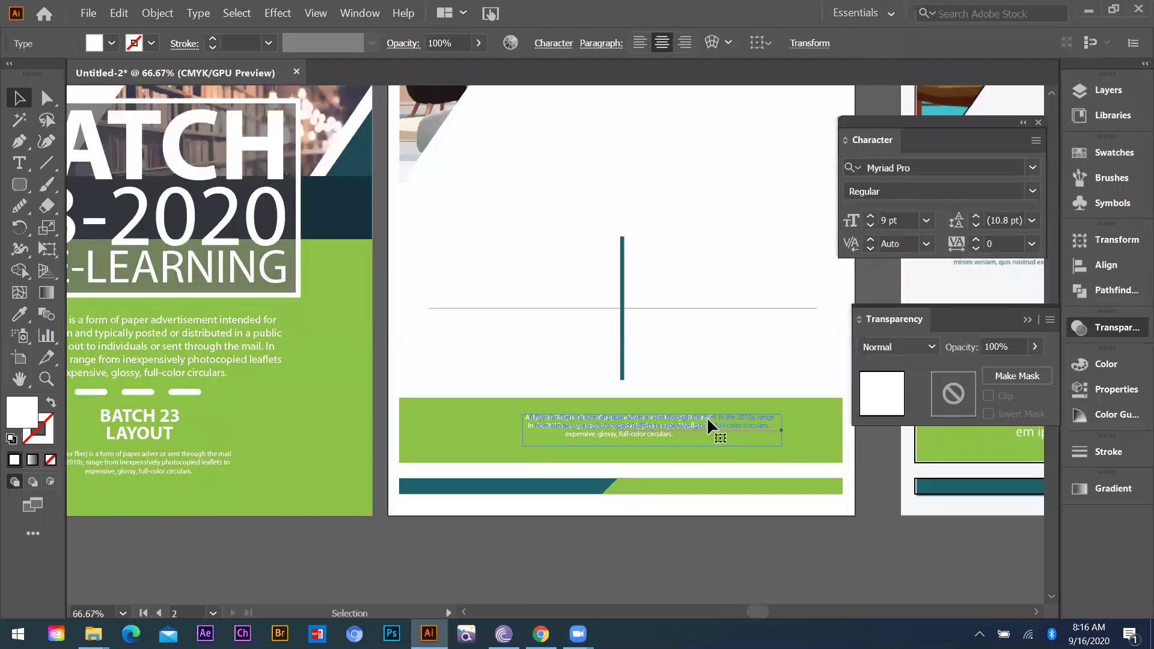
left_click(927, 220)
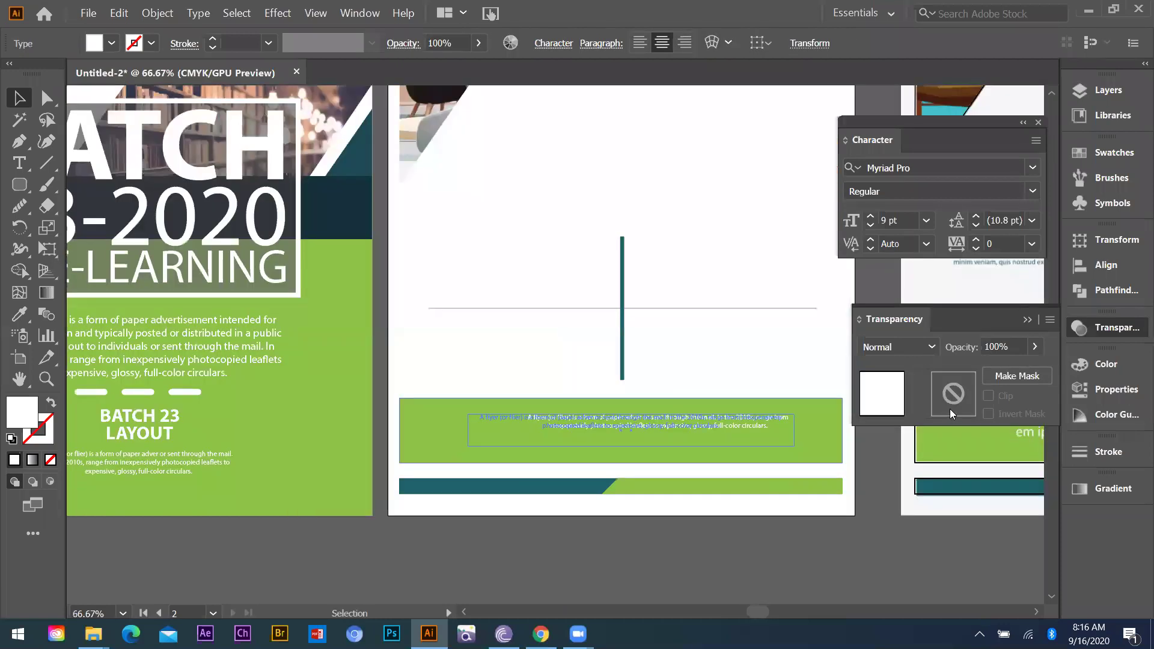
left_click(951, 404)
left_click(950, 402)
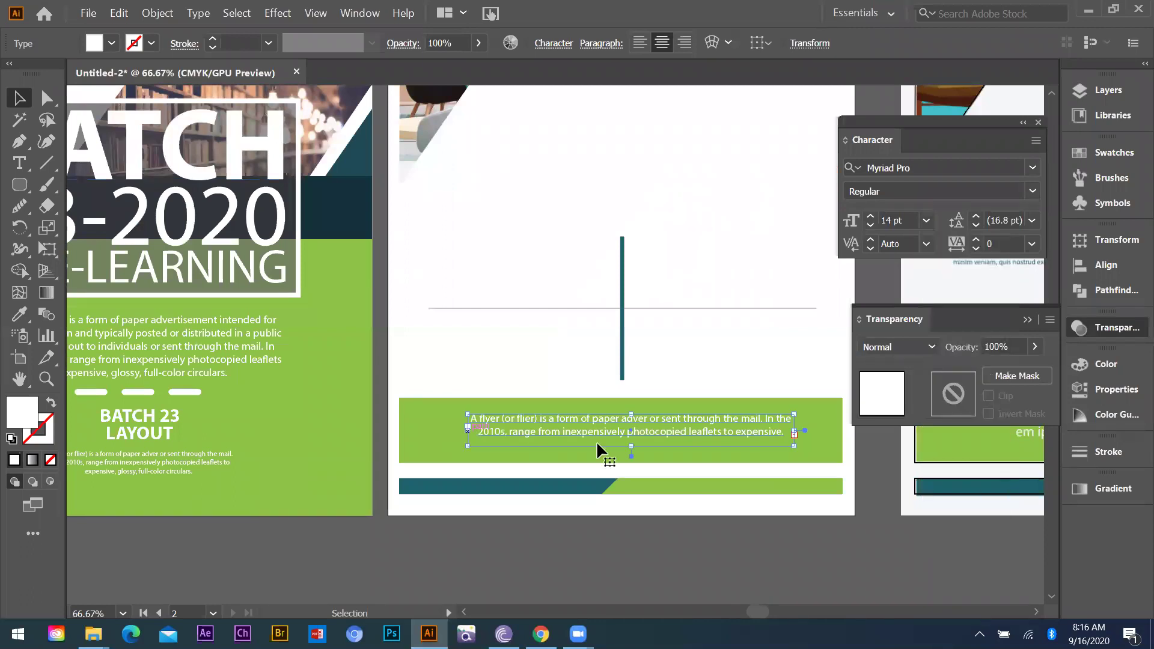
left_click_drag(806, 432, 828, 432)
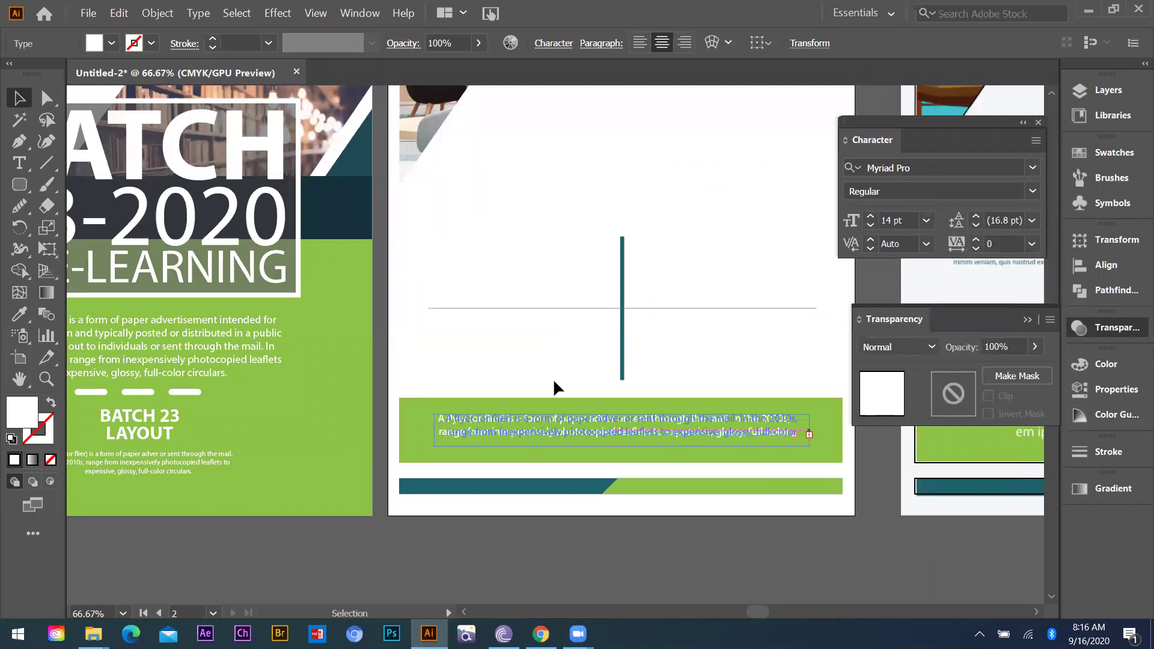
left_click(804, 471)
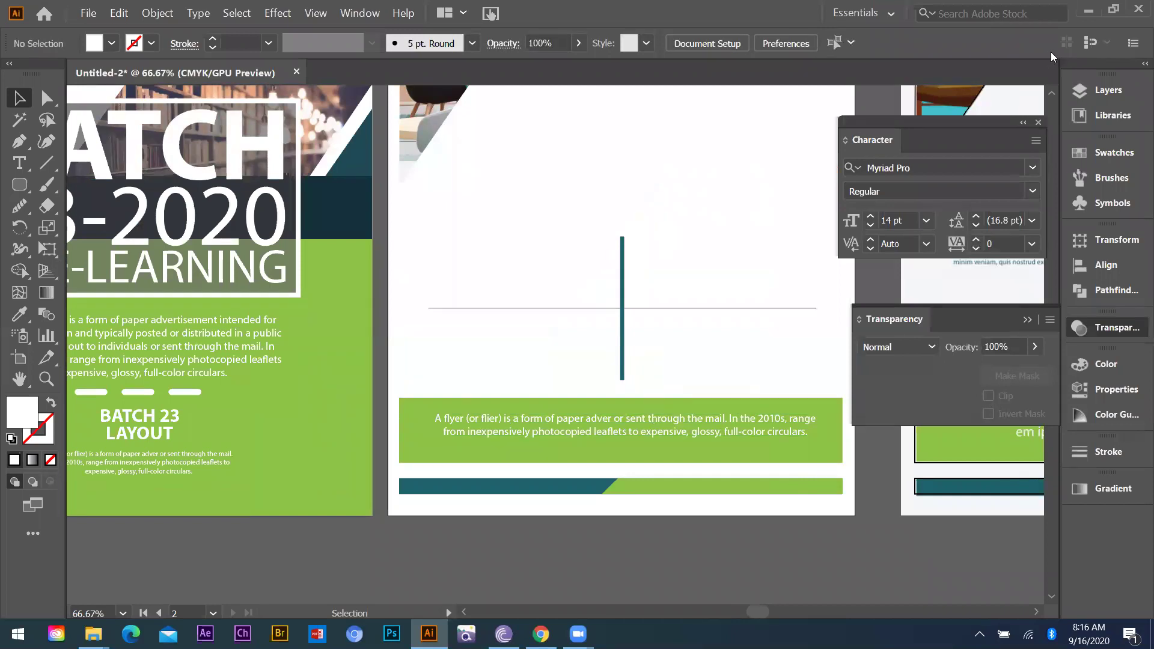
key("ctrl+minus")
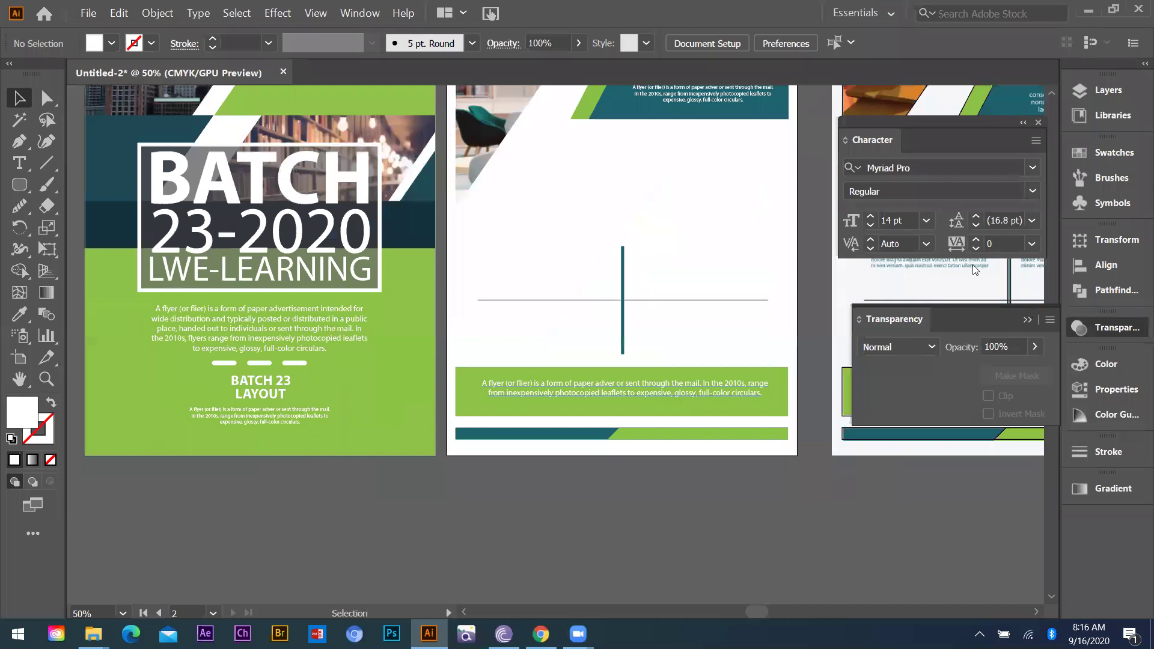
Switch to File Explorer and open Flyer LActure 5 from the Batch 21 folder on New Volume (F:) in Illustrator
key("alt+Tab")
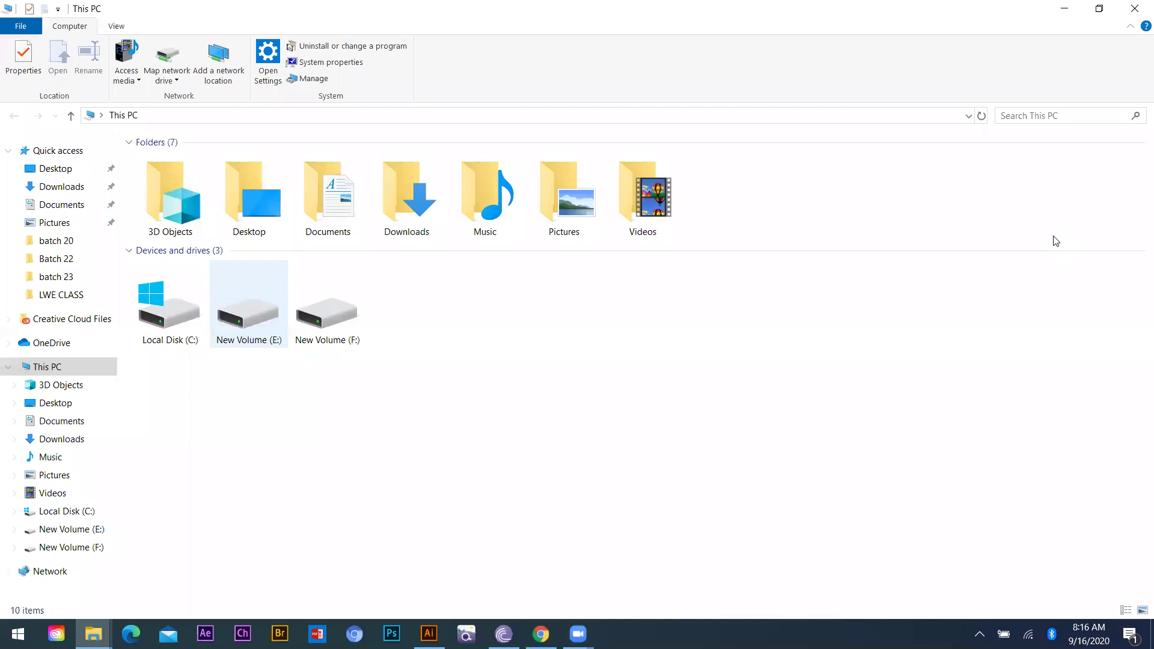
key("Right")
key("Return")
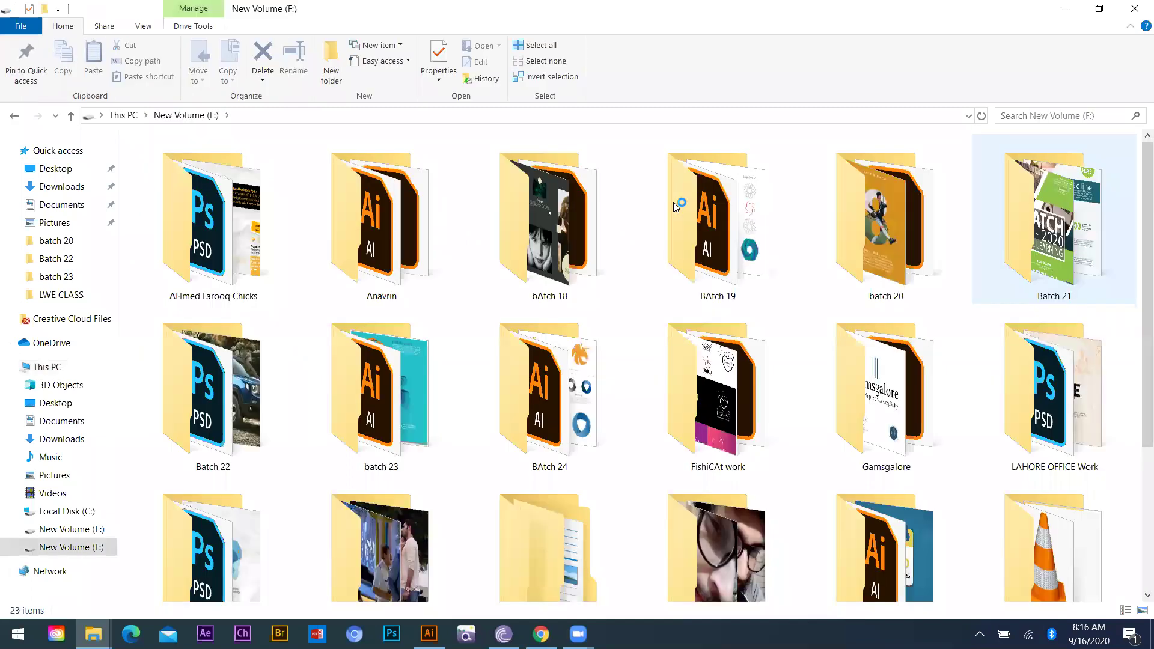
key("Return")
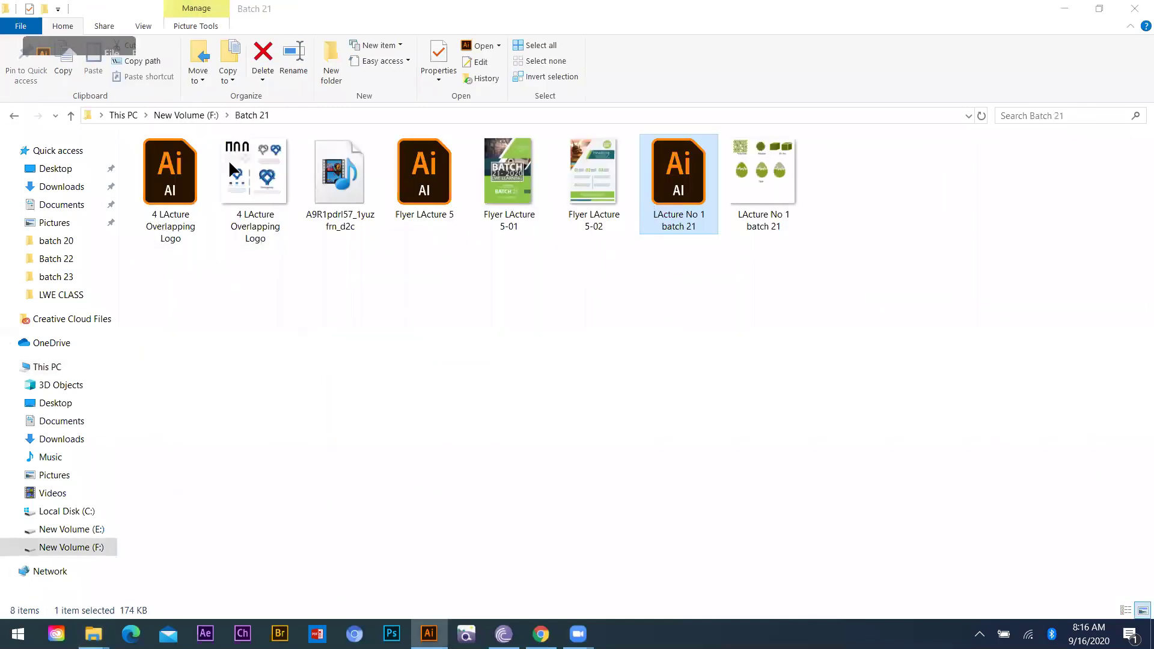
key("alt+Tab")
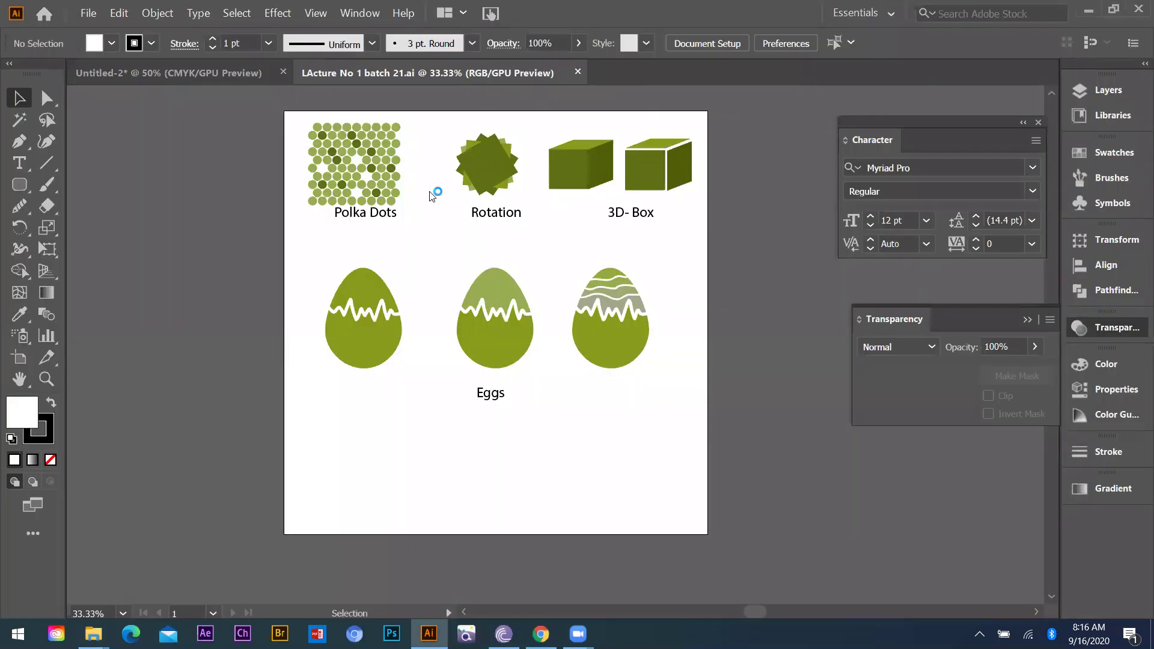
key("alt+Tab")
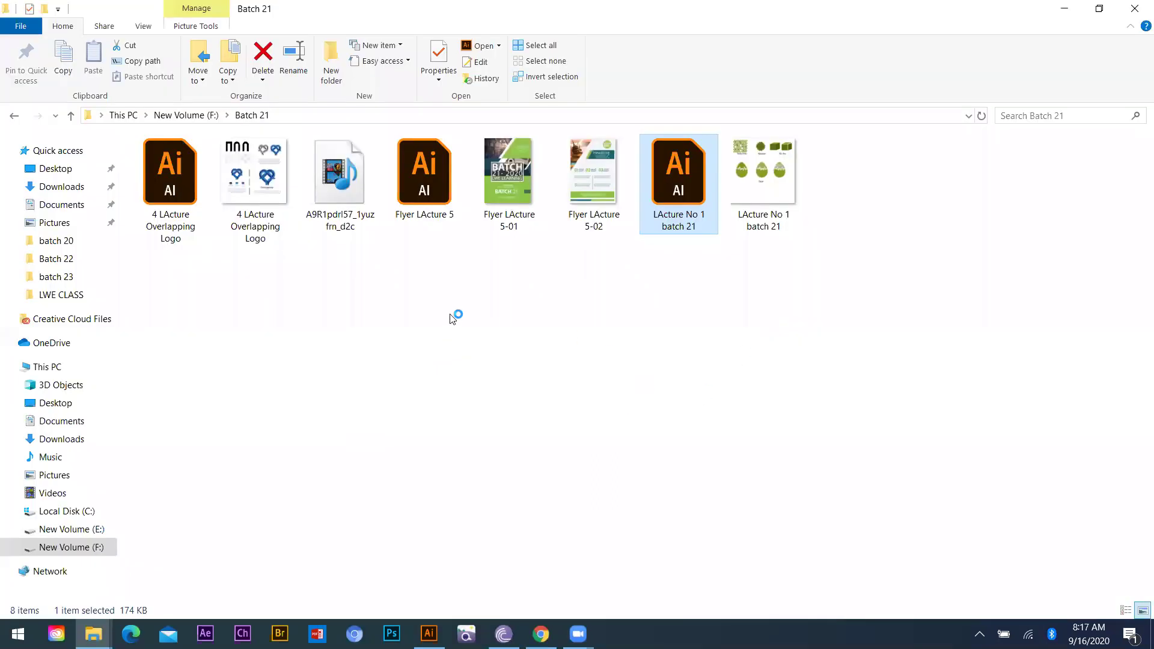
key("alt+Tab")
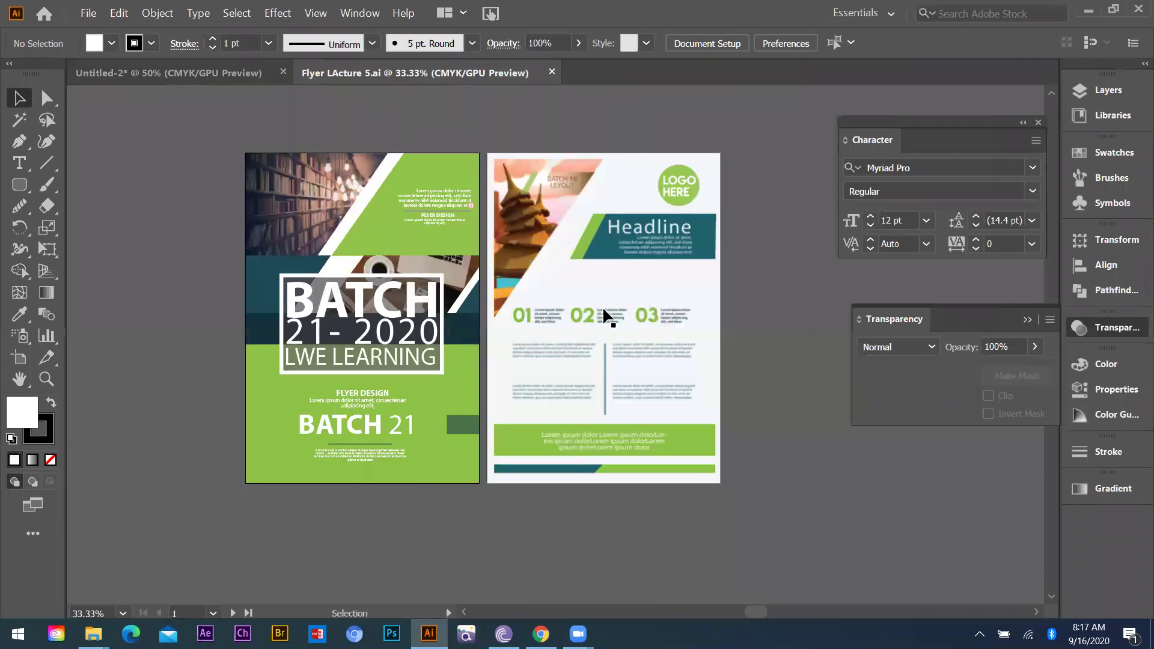
Try moving the BATCH title in Flyer LActure 5, undo the test move and return to the Untitled-2 document
key("ctrl+Tab")
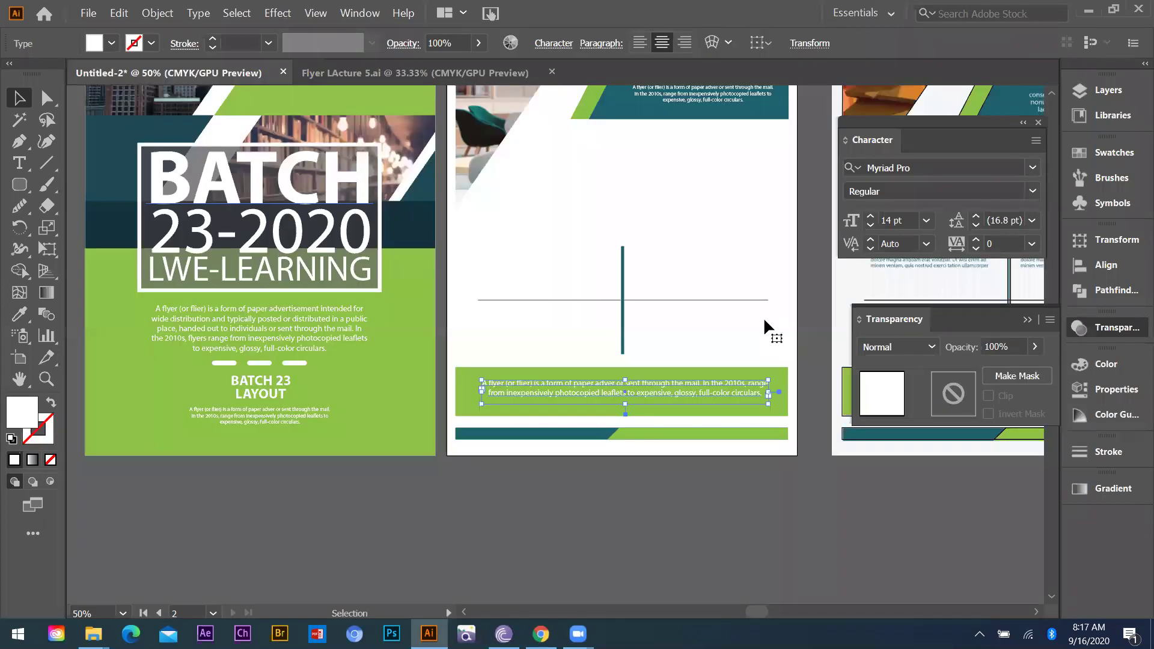
key("ctrl+Tab")
key("ctrl+z")
key("ctrl+z")
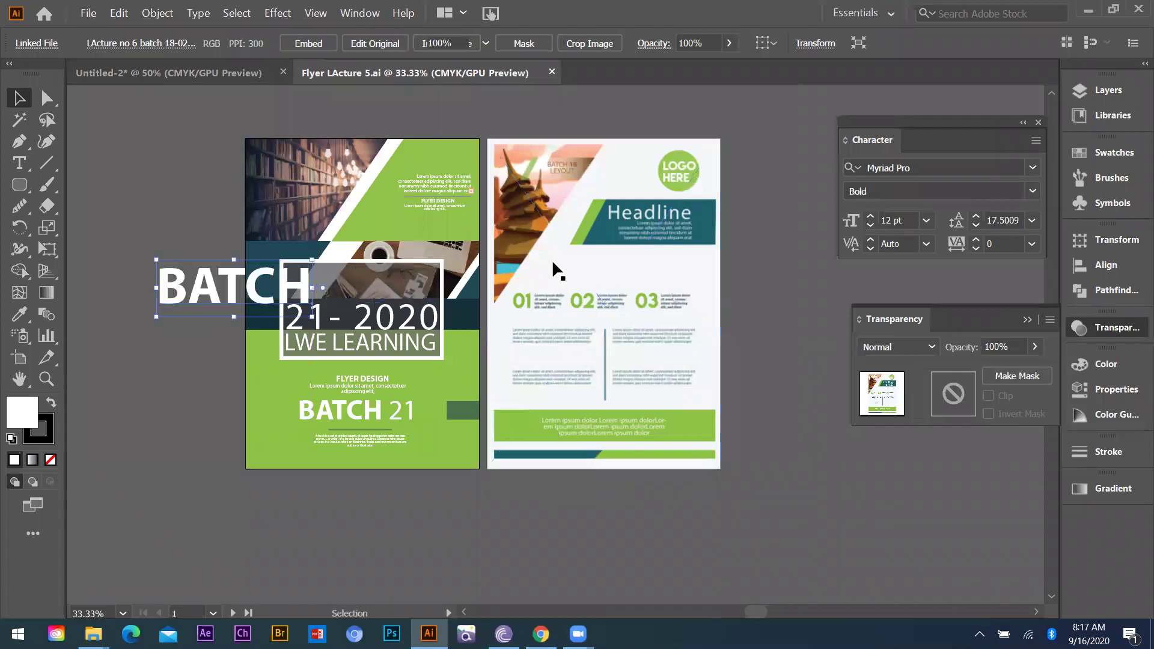
left_click_drag(704, 281, 721, 284)
key("ctrl+z")
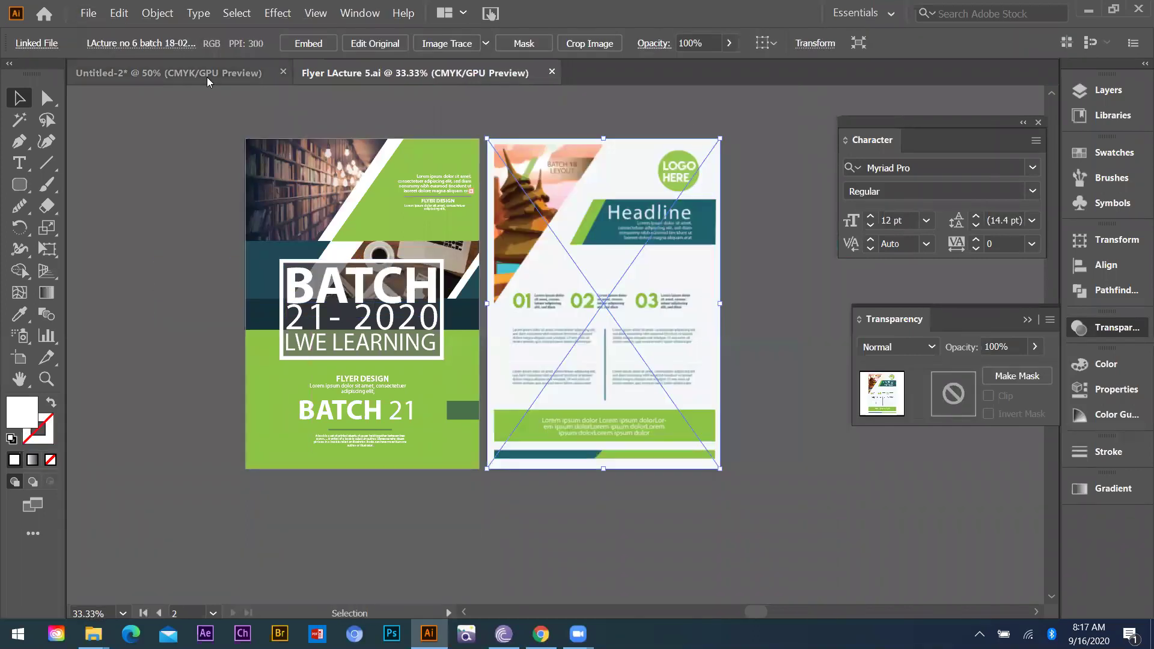
left_click(207, 77)
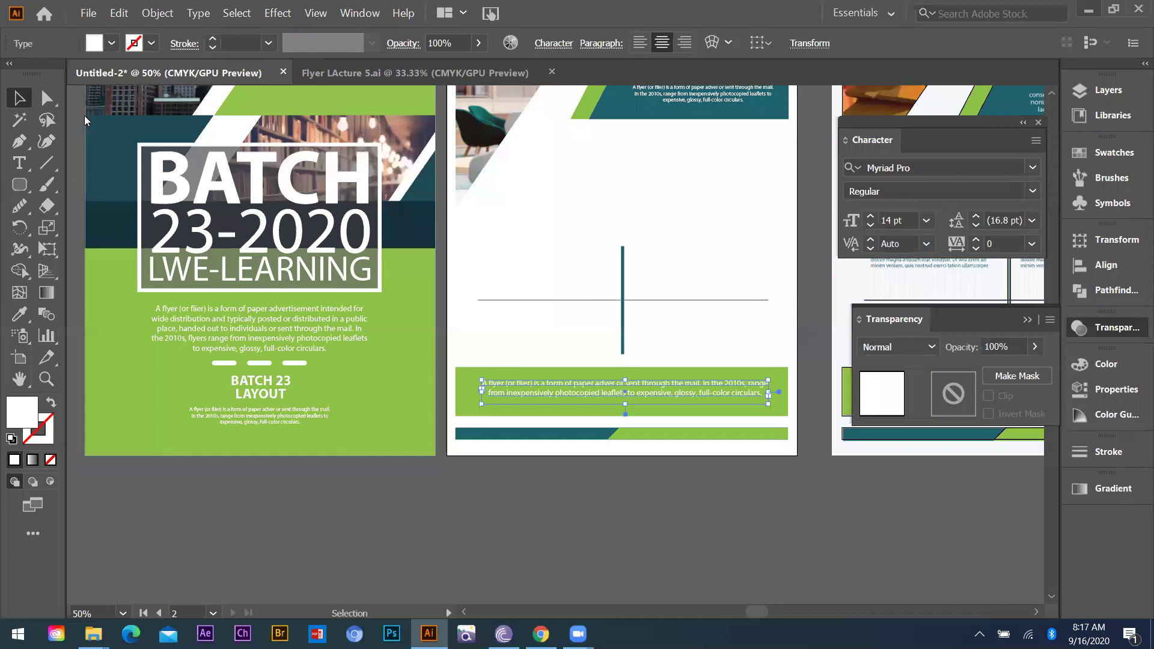
Switch to File Explorer, browse the folders on New Volume (F:) and (E:), and open LAct 6 BAtch 15 Flyer LAyout.ai in Illustrator
key("alt+Tab")
double_click(670, 257)
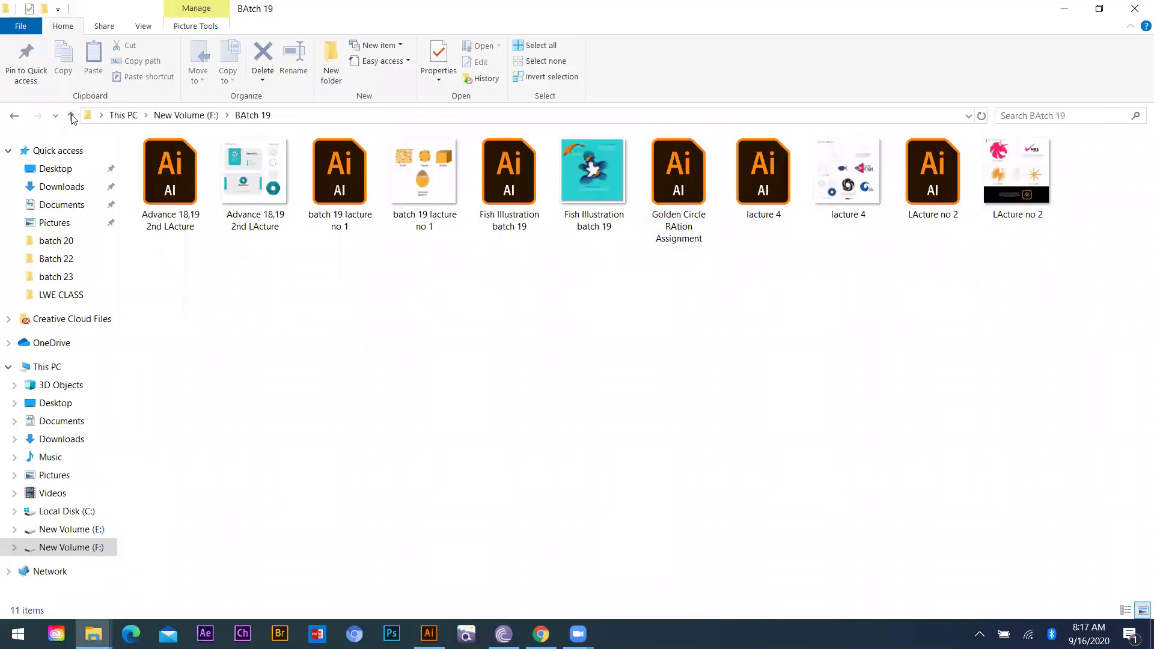
left_click(71, 116)
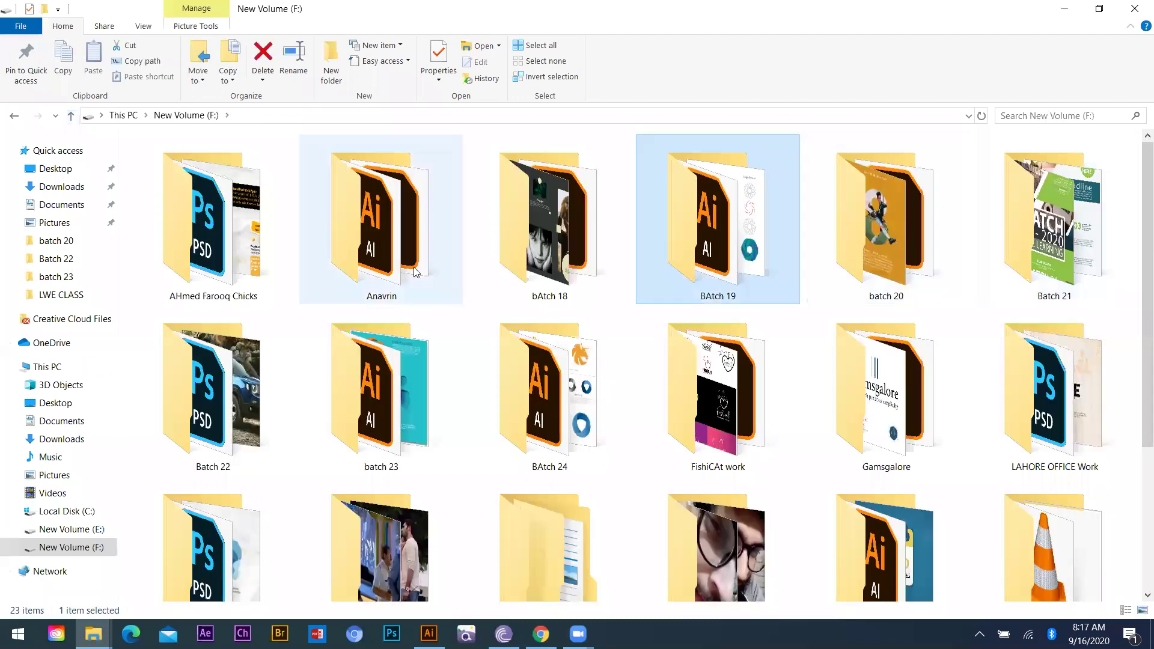
double_click(415, 271)
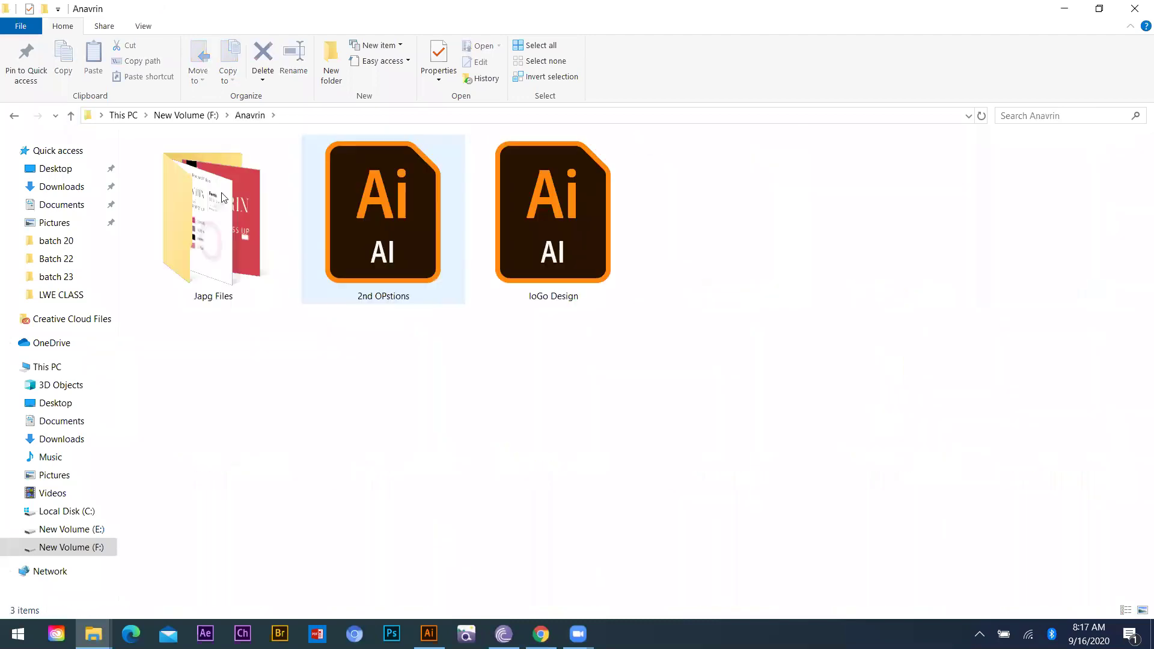
key("BackSpace")
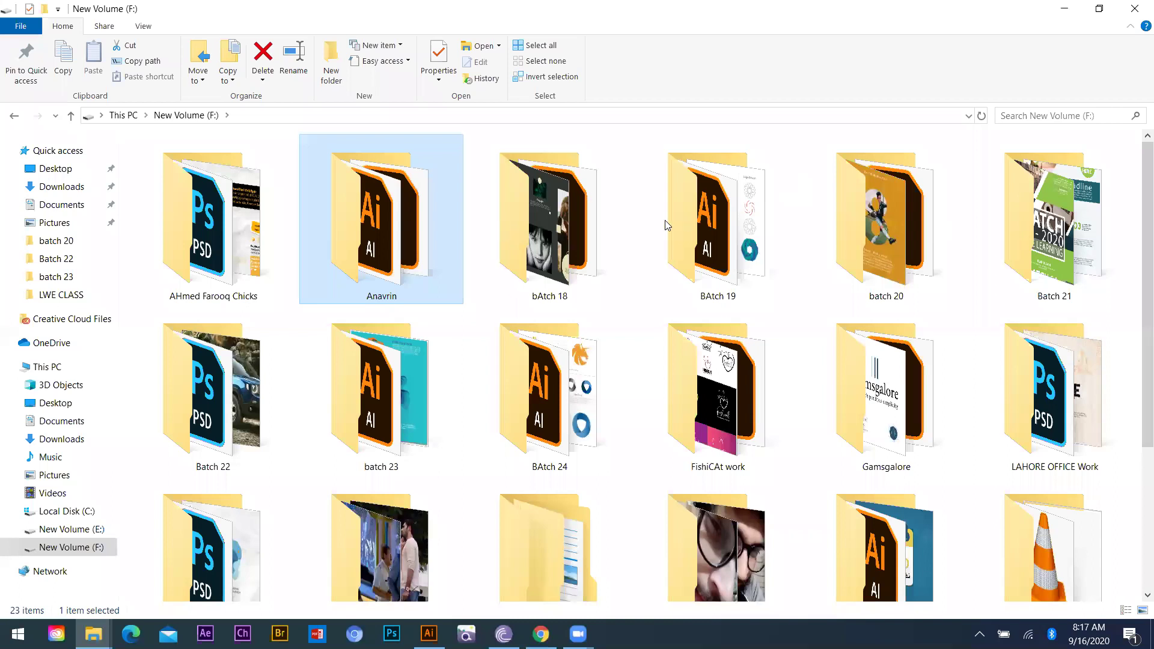
key("alt+Left")
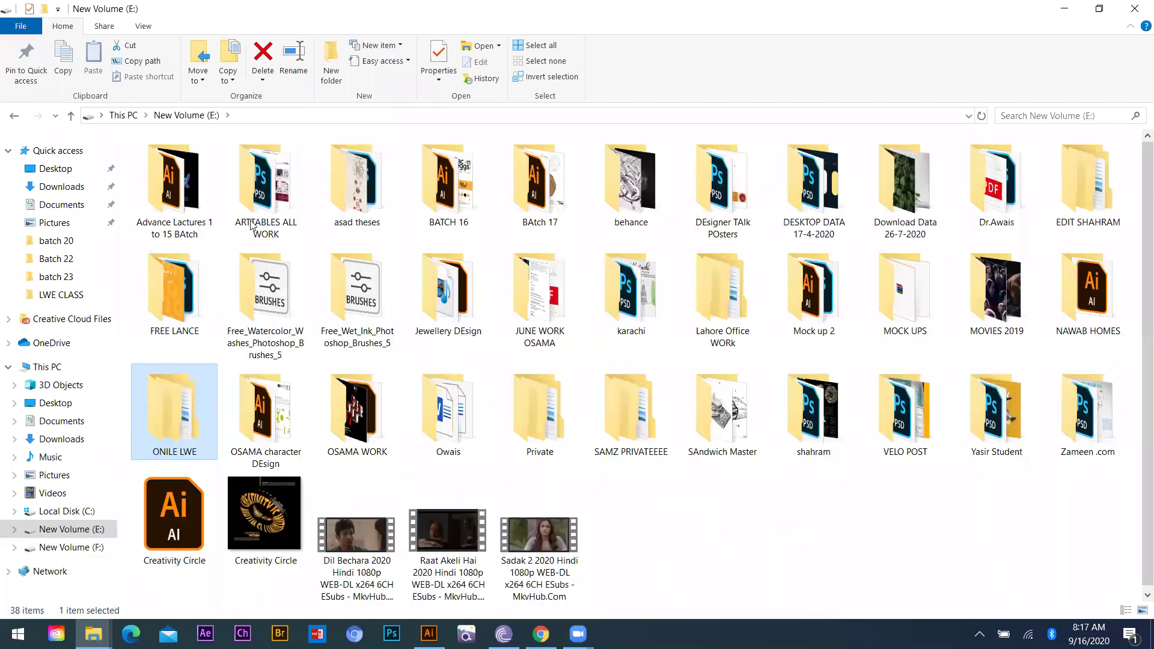
key("Return")
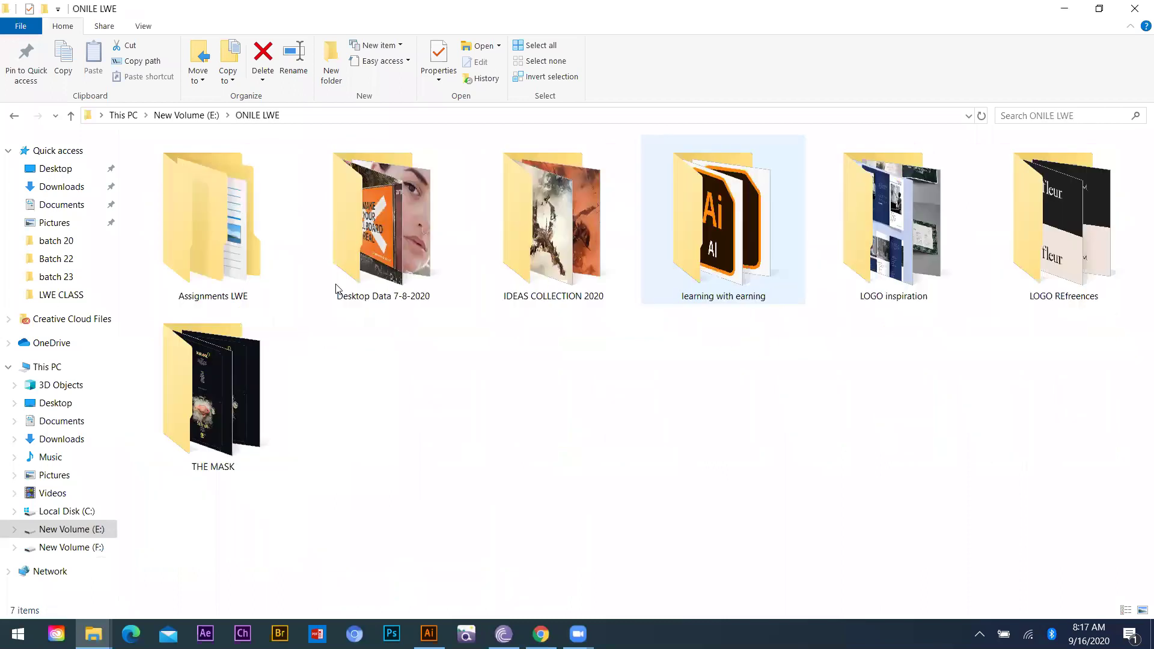
key("Return")
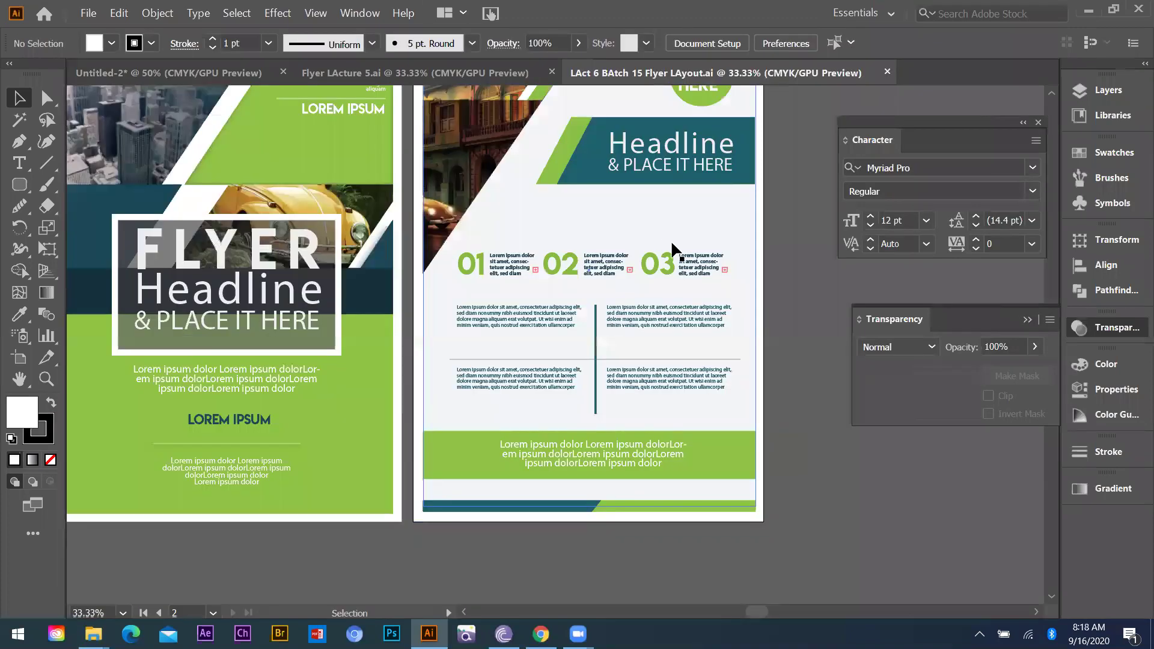
Copy the 01–03 numbers, their captions and the four body paragraphs from the opened flyer onto Untitled-2's second page around the divider lines
scroll(604, 293, "up", 1)
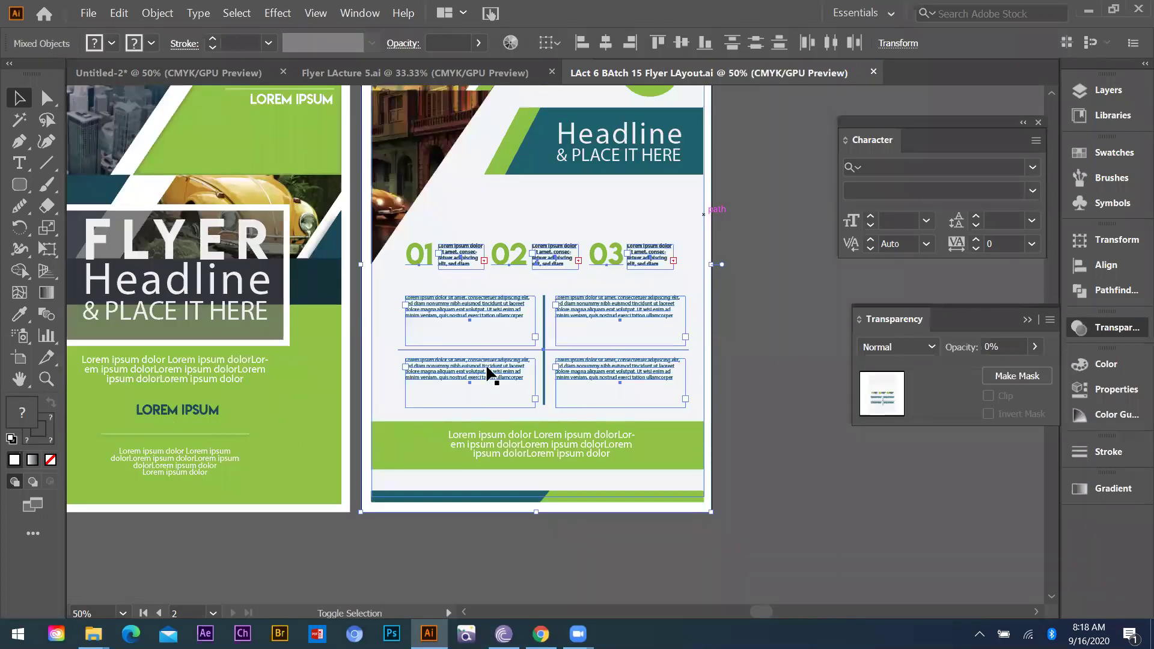
scroll(486, 380, "up", 1)
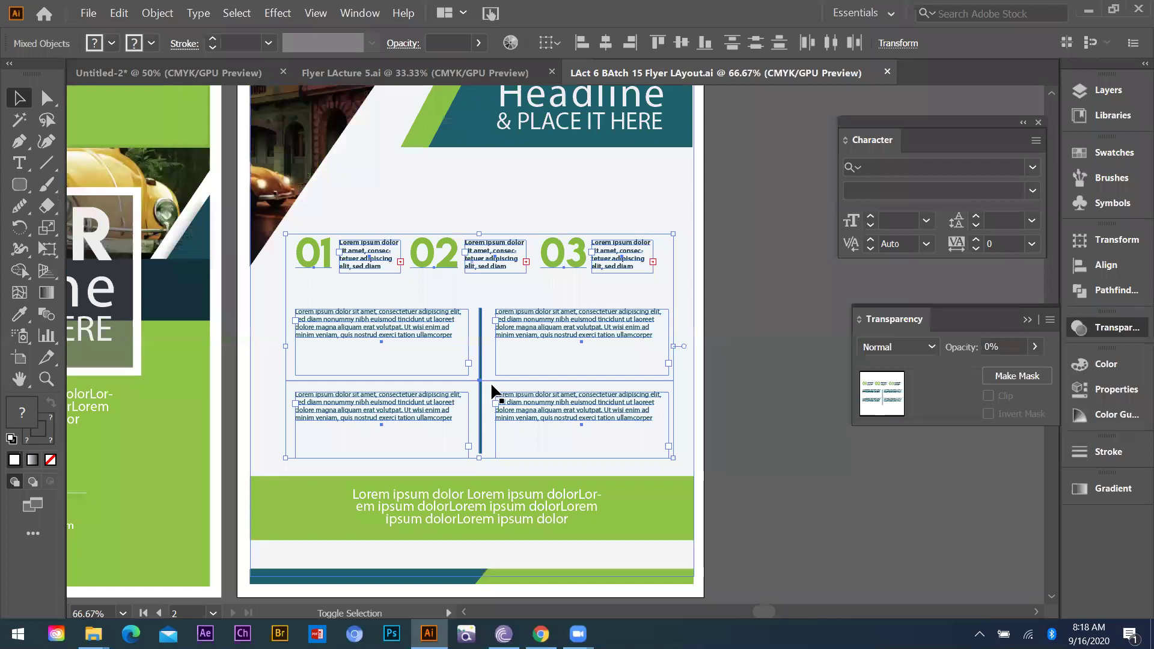
left_click(490, 377, "shift")
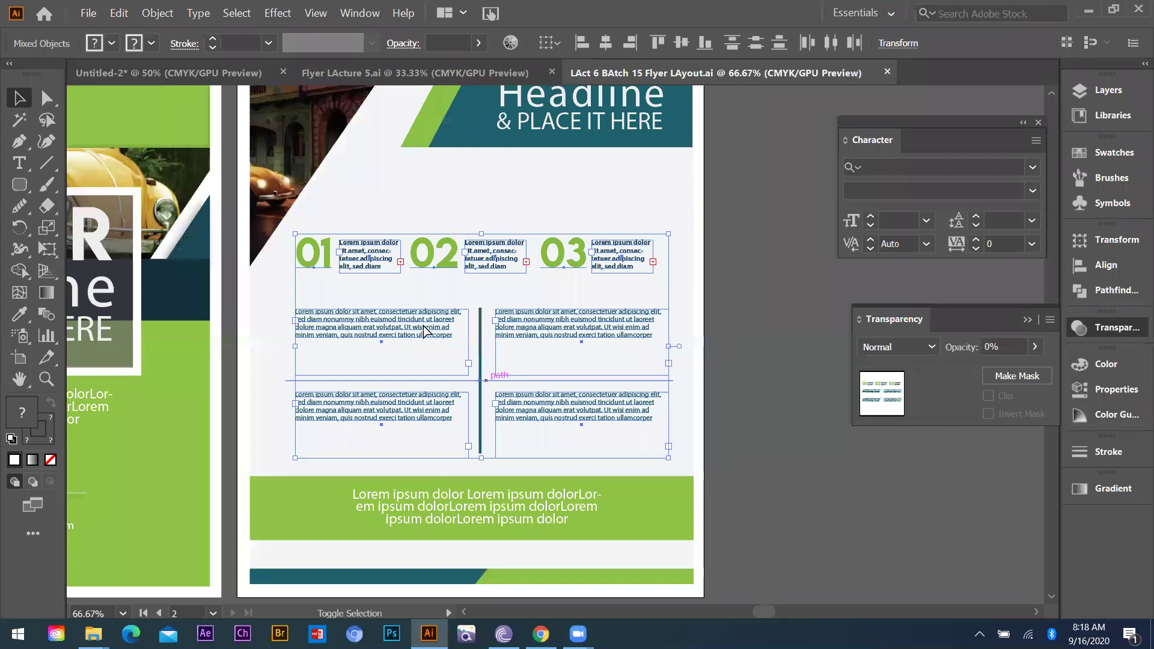
left_click(442, 88, "shift")
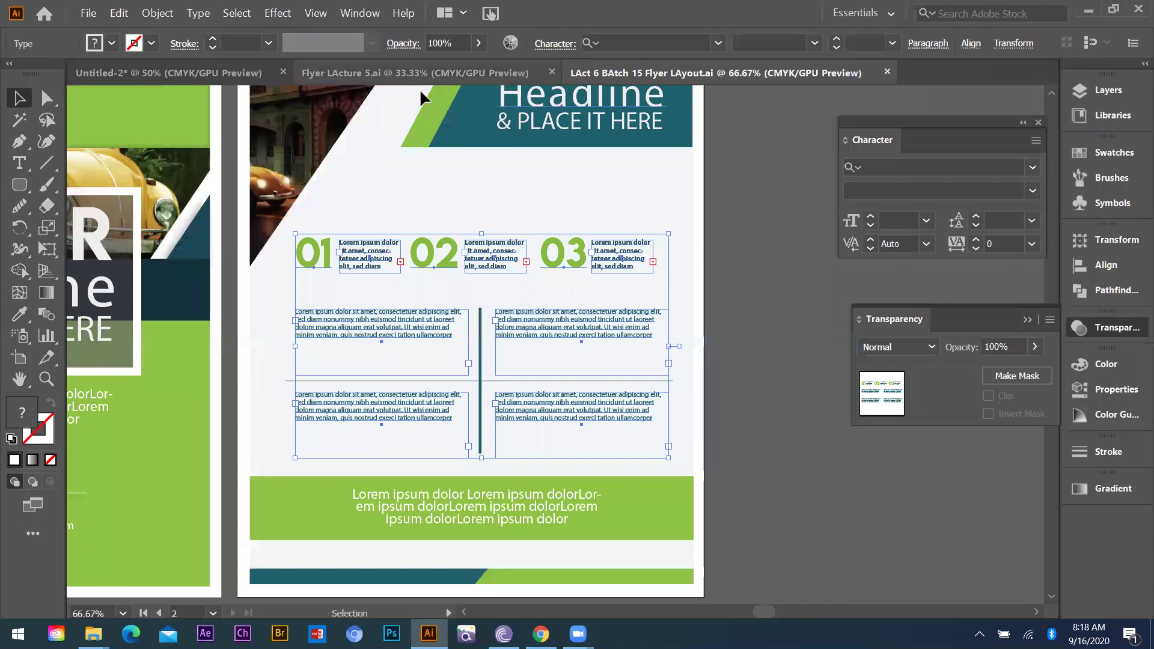
key("ctrl+Tab")
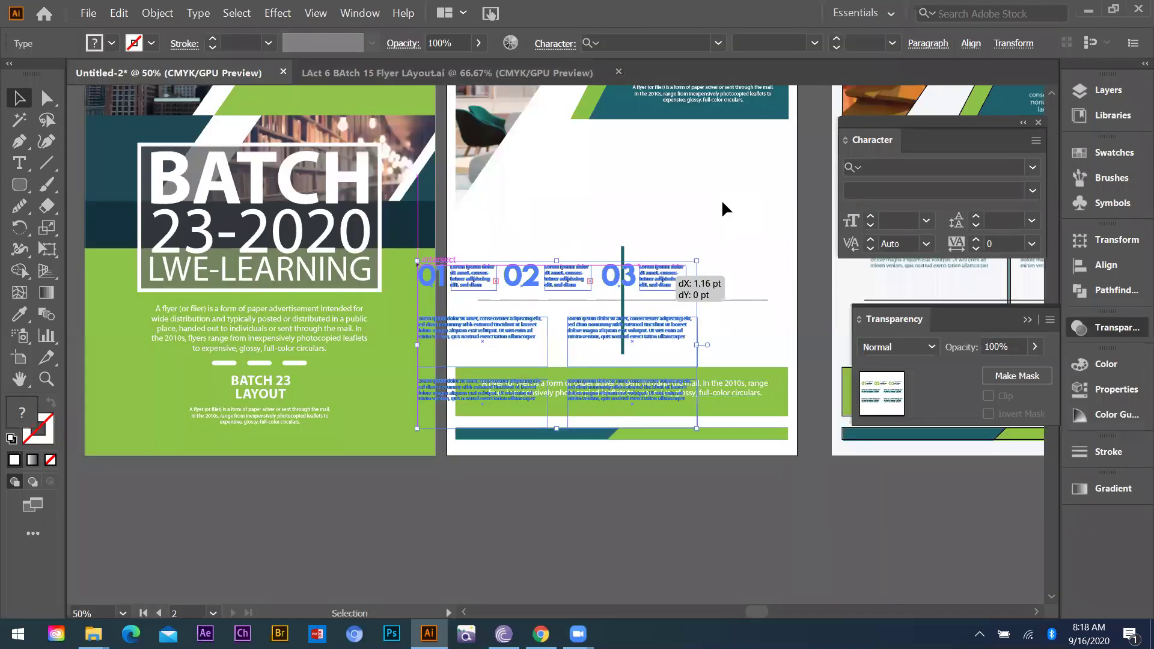
left_click_drag(649, 274, 722, 201)
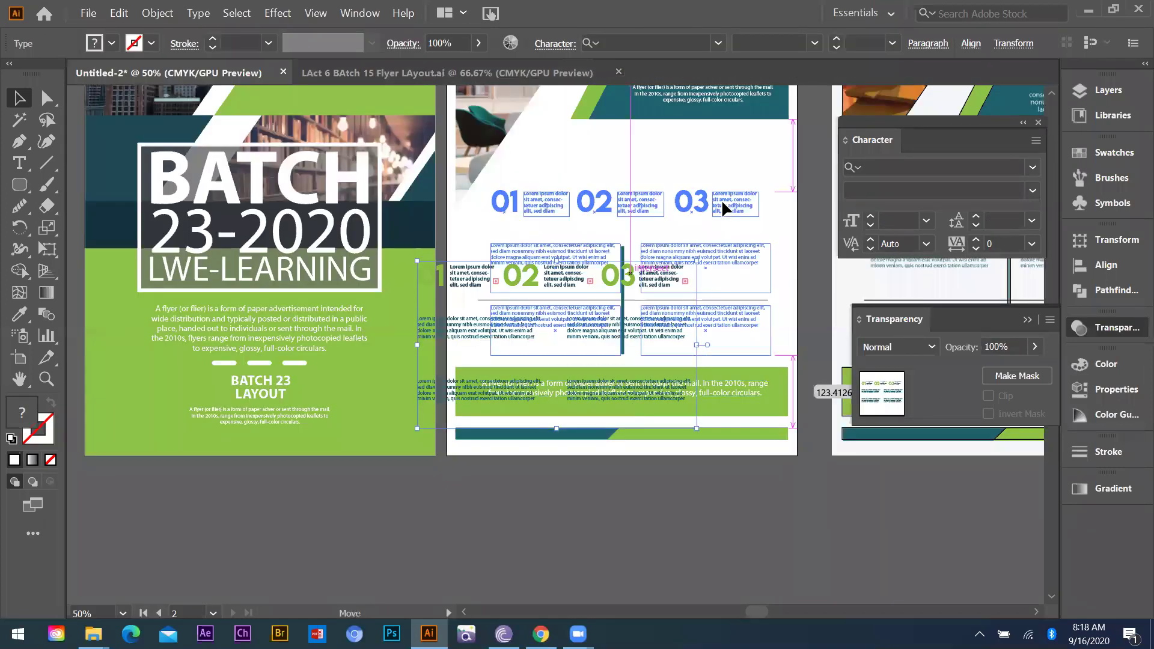
Nudge the four body paragraphs down and slightly left so they sit within the quadrants of the divider lines
left_click(587, 254)
left_click(712, 262, "shift")
left_click(590, 318, "shift")
left_click(695, 320, "shift")
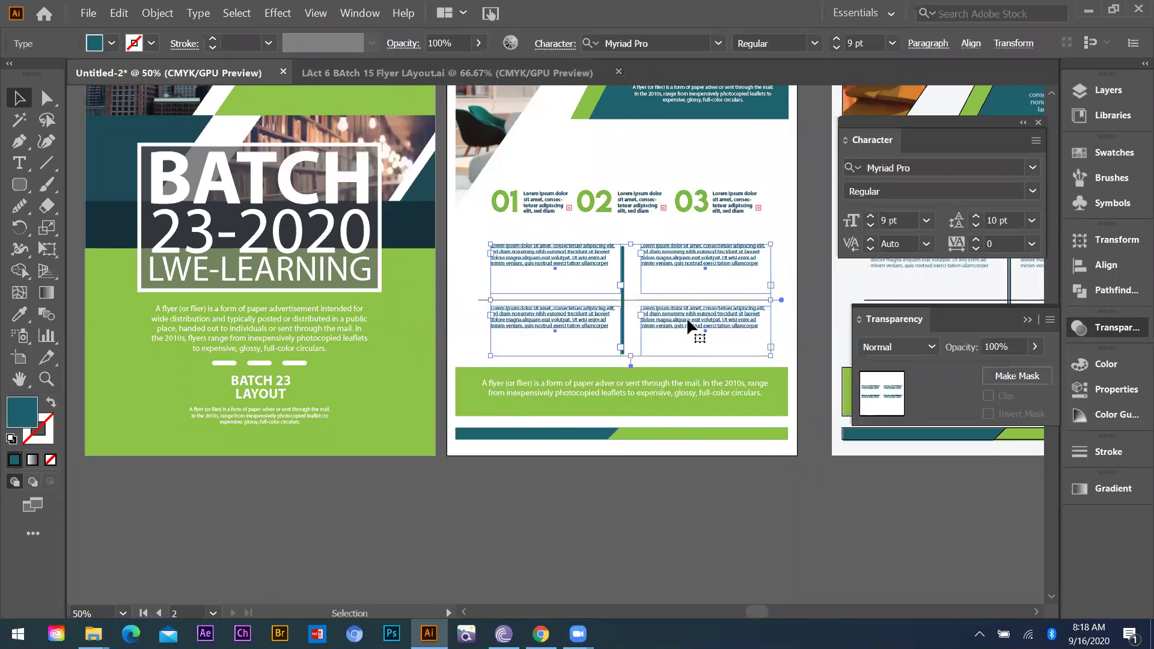
key("shift+Down")
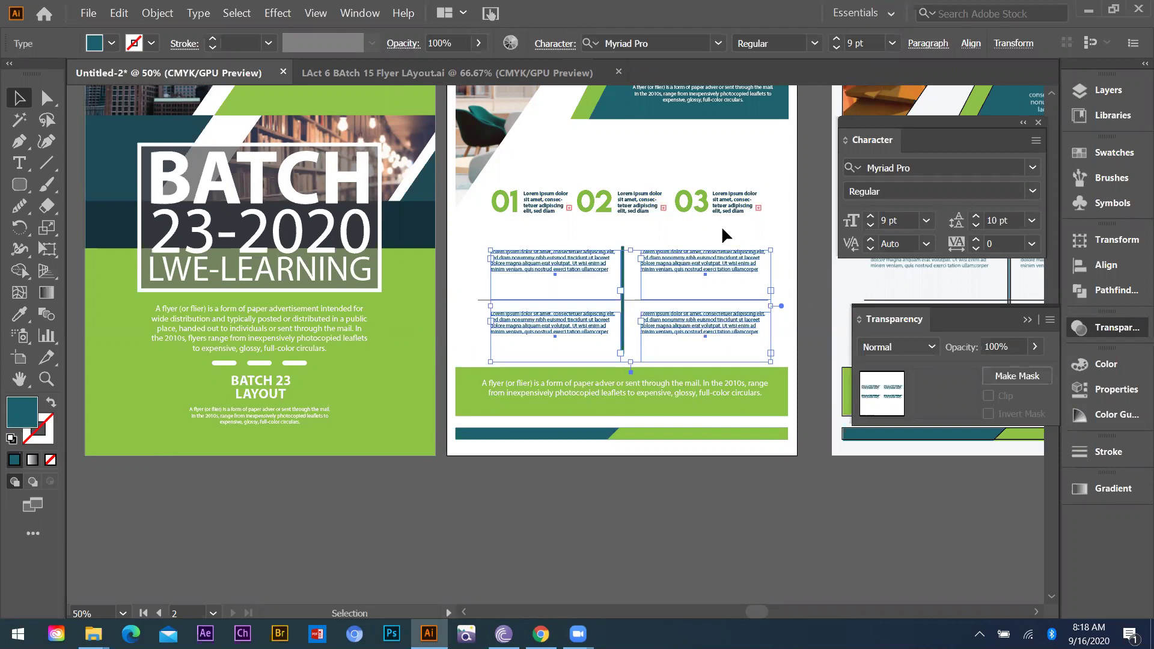
key("Left")
key("Left")
key("Left")
key("Left")
key("Left")
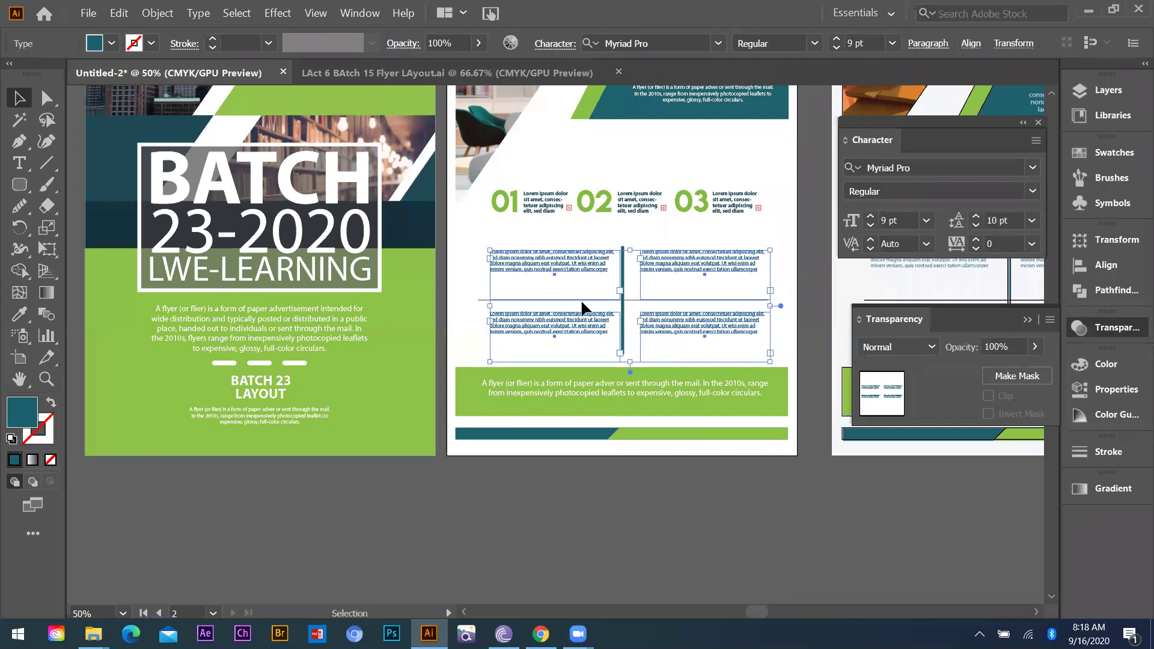
left_click(534, 229)
Try replacing the upper-left body paragraph on the second page with the copied text
scroll(523, 211, "up", 1)
key("ctrl+minus")
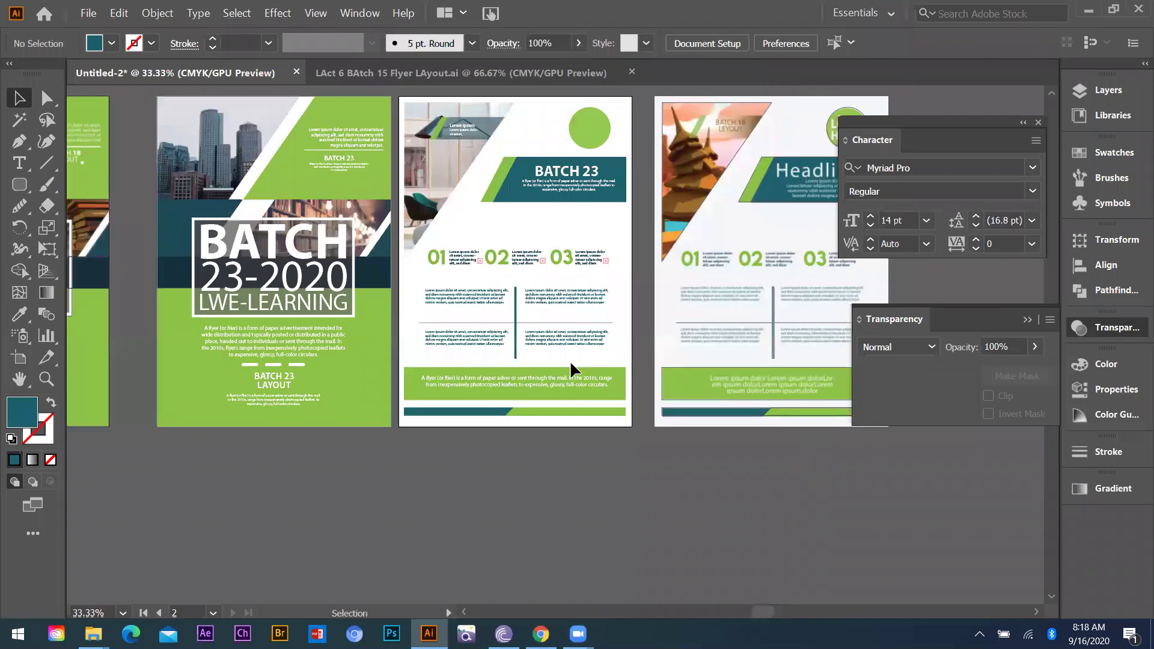
key("ctrl+plus")
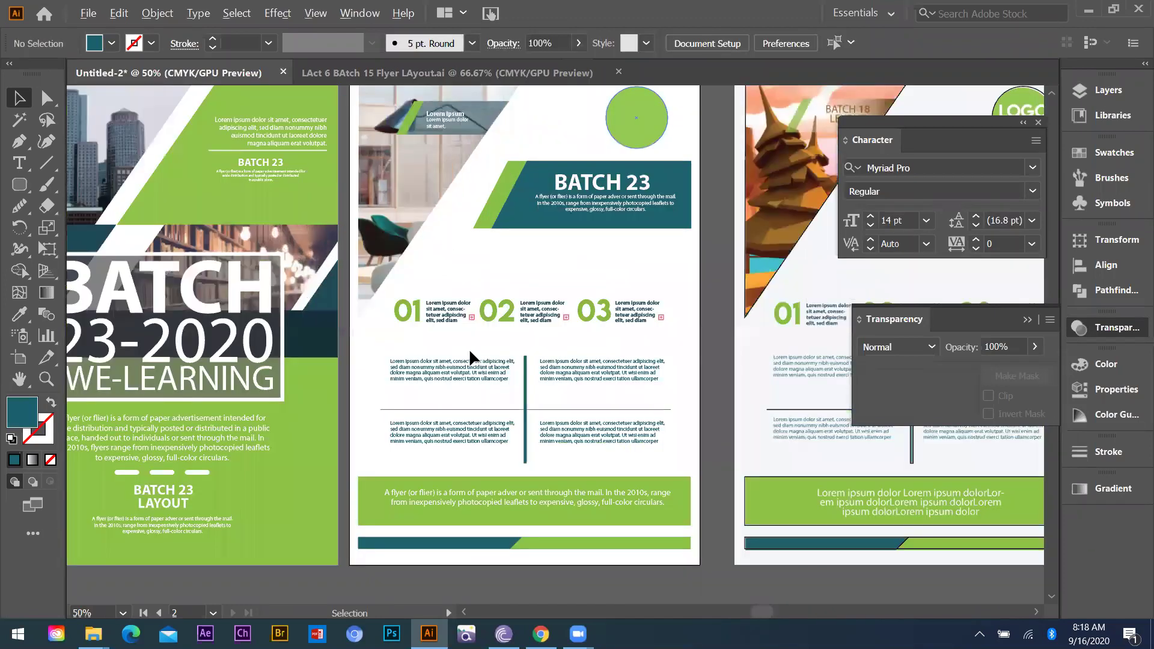
scroll(454, 385, "up", 1, "alt")
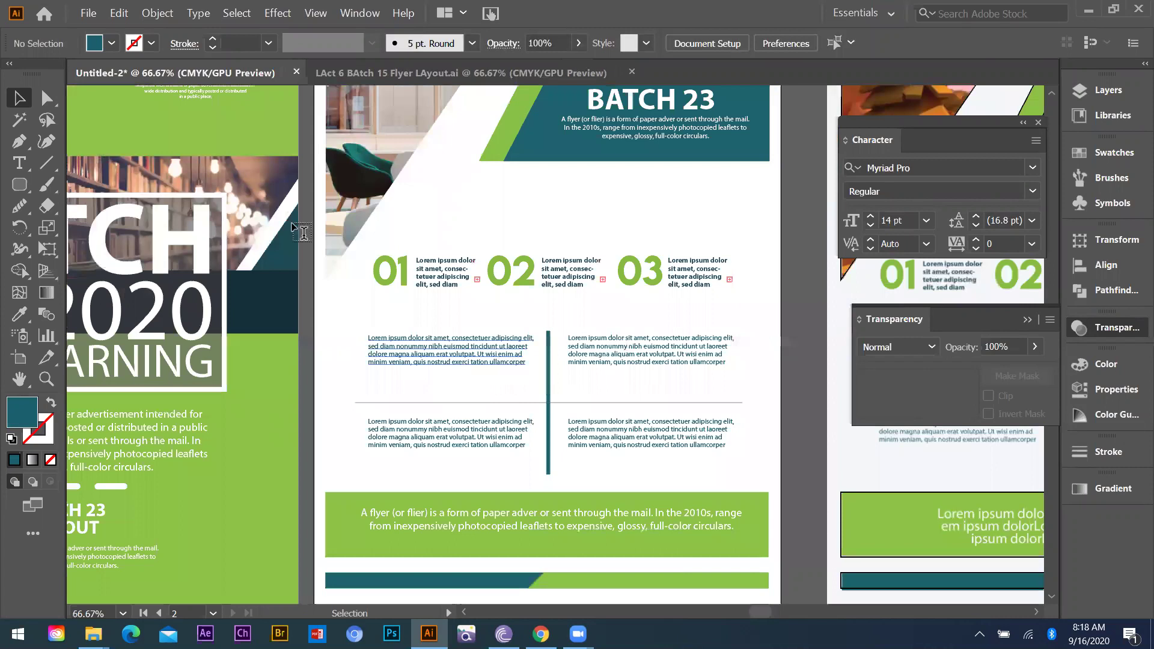
double_click(471, 358)
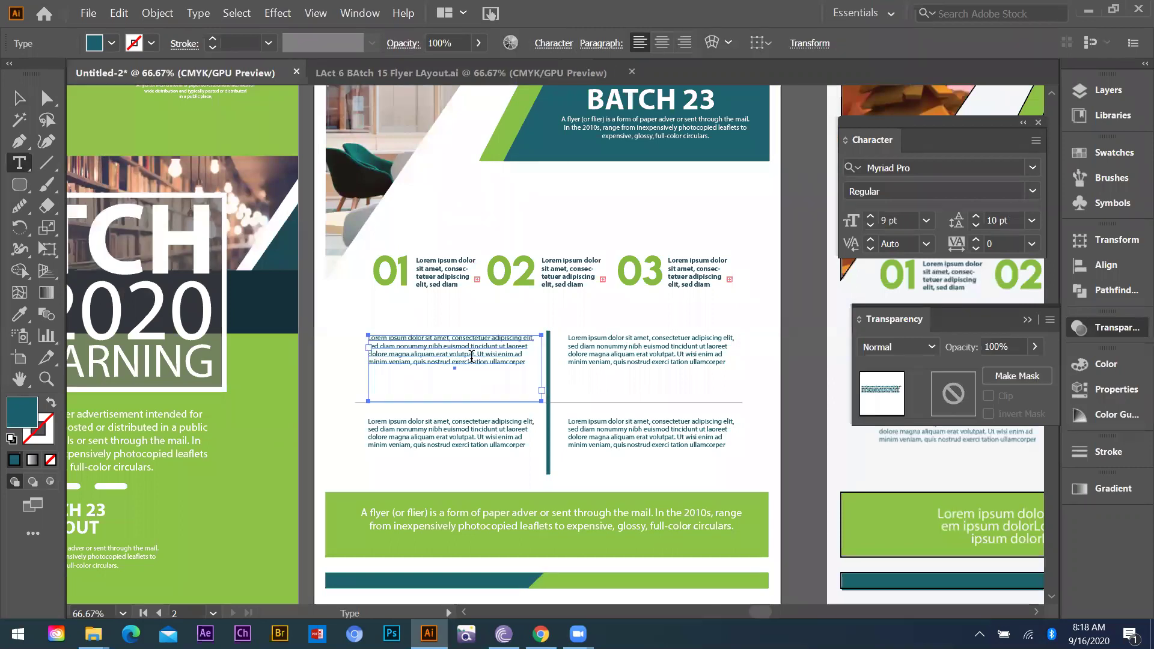
key("ctrl+a")
key("BackSpace")
scroll(457, 370, "up", 2, "alt")
key("ctrl+v")
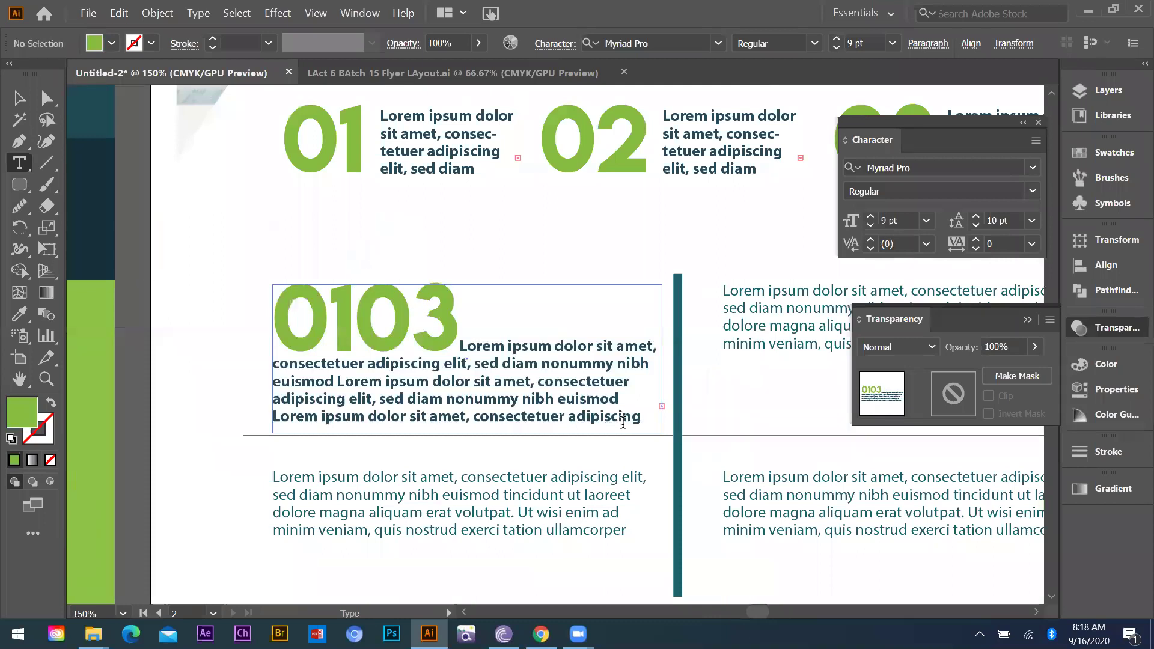
Try clearing the surplus pasted text from the upper-left paragraph, and undo the text edits
left_click(480, 423)
key("ctrl+a")
key("BackSpace")
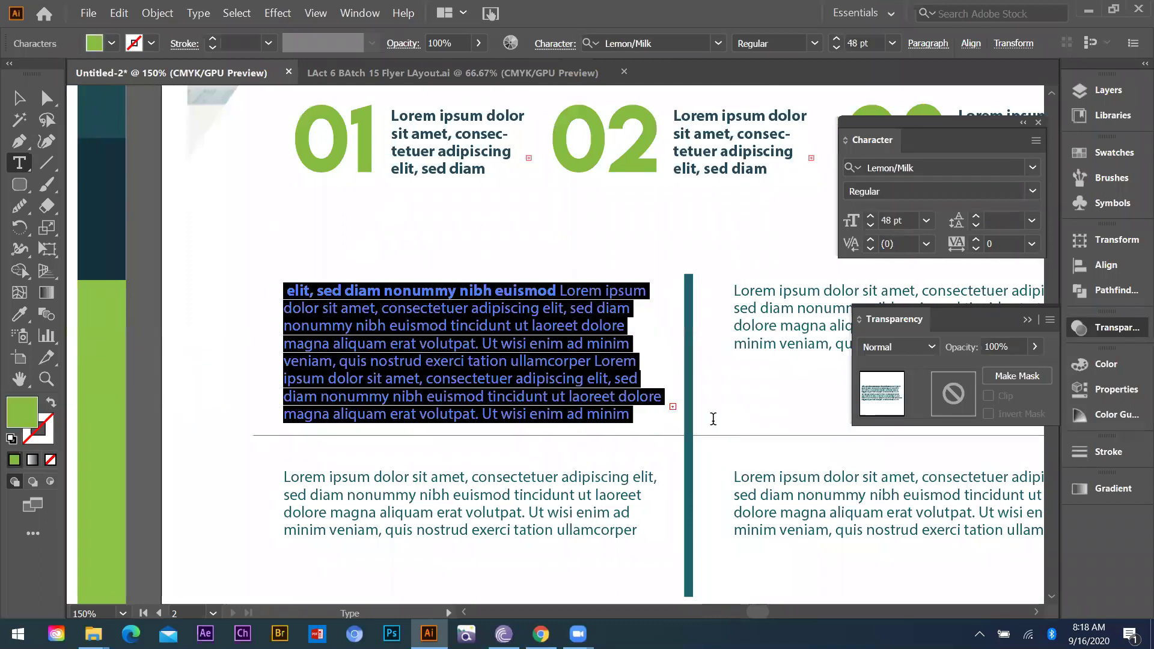
key("BackSpace")
key("ctrl+a")
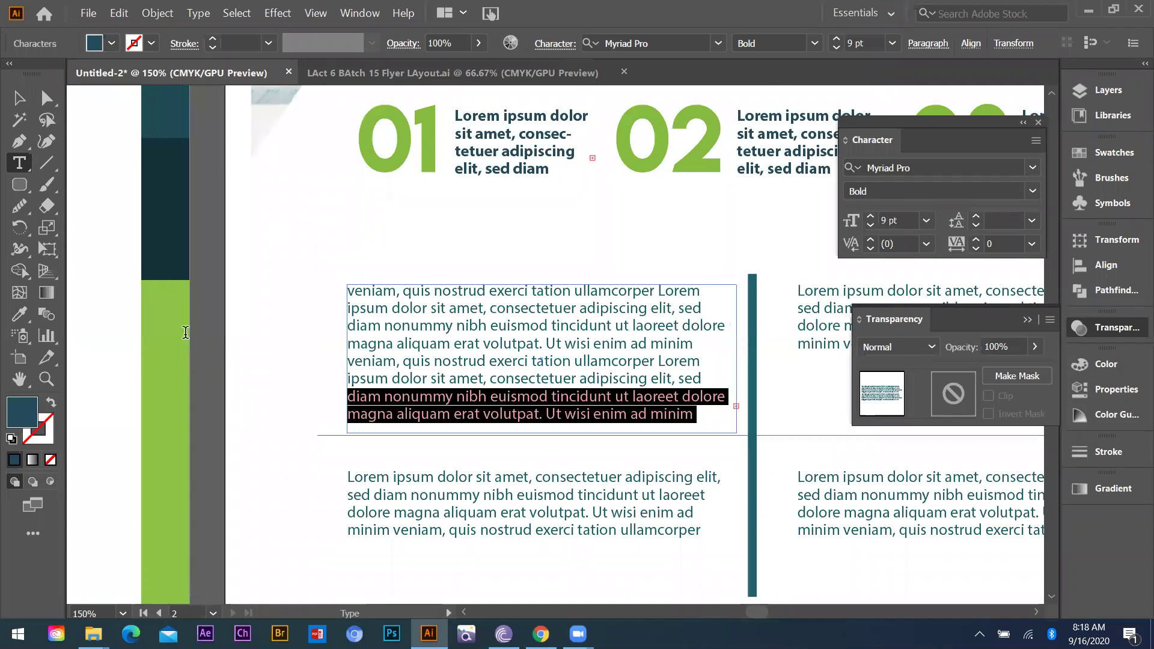
key("BackSpace")
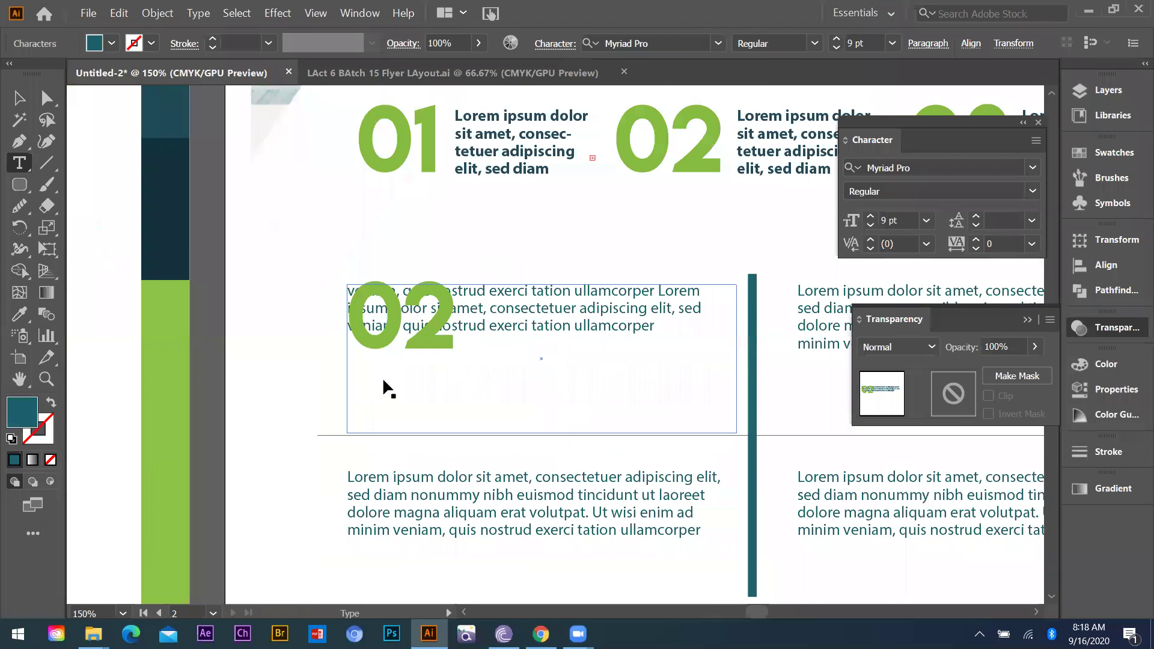
key("ctrl+z")
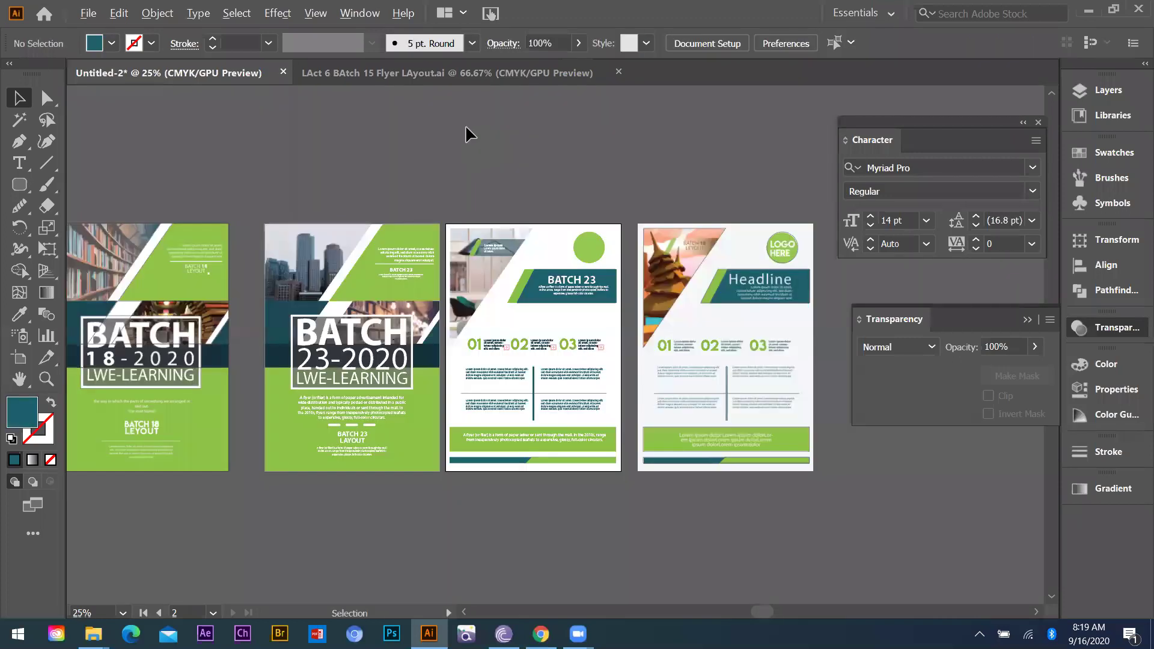
Copy the light grey background rectangle from LAct 6 BAtch 15 Flyer LAyout.ai onto the second page of Untitled-2
left_click(455, 72)
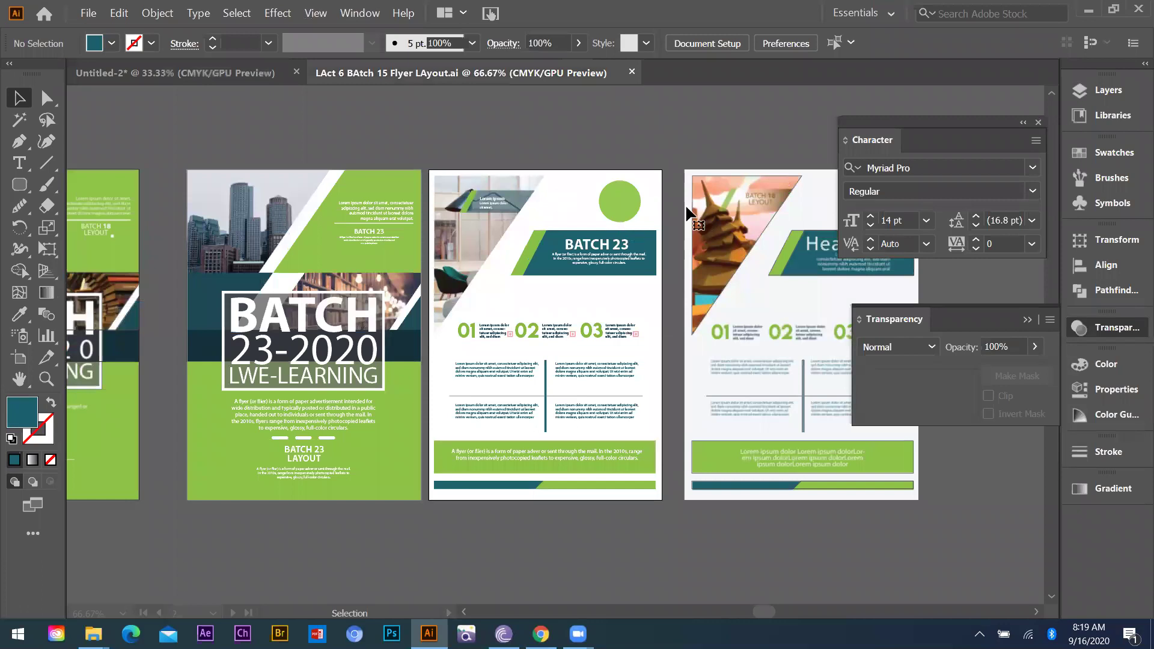
left_click_drag(686, 204, 448, 257)
left_click_drag(576, 350, 526, 287)
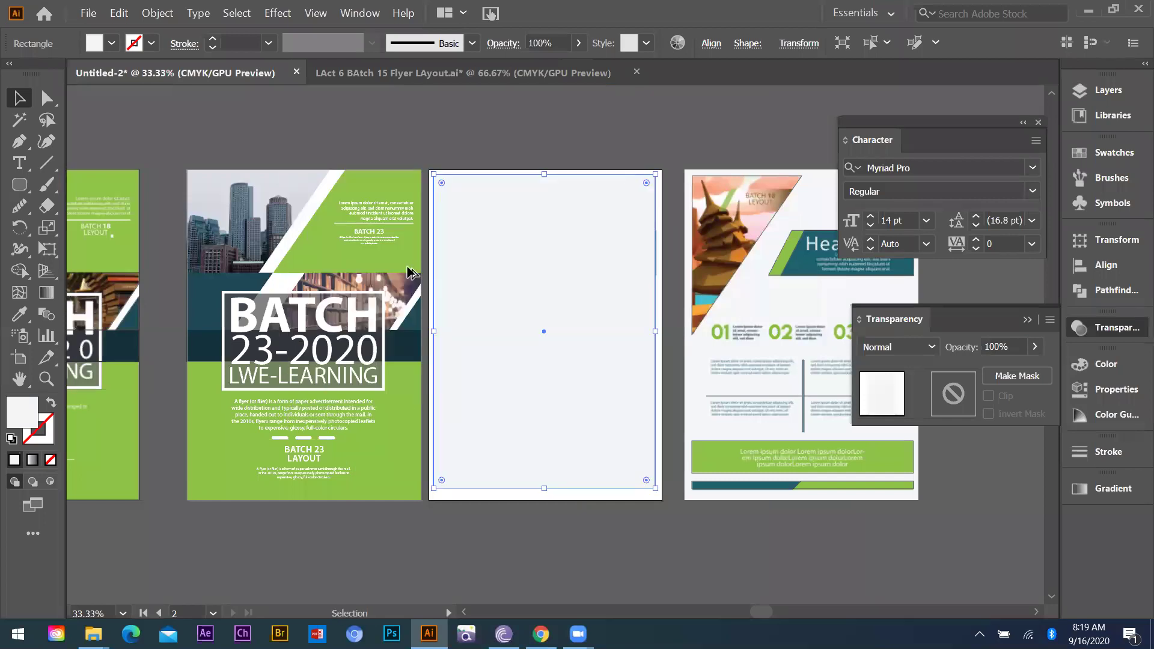
Fit the light grey rectangle to the second page's edges and send it behind all the artwork
key("ctrl+equal")
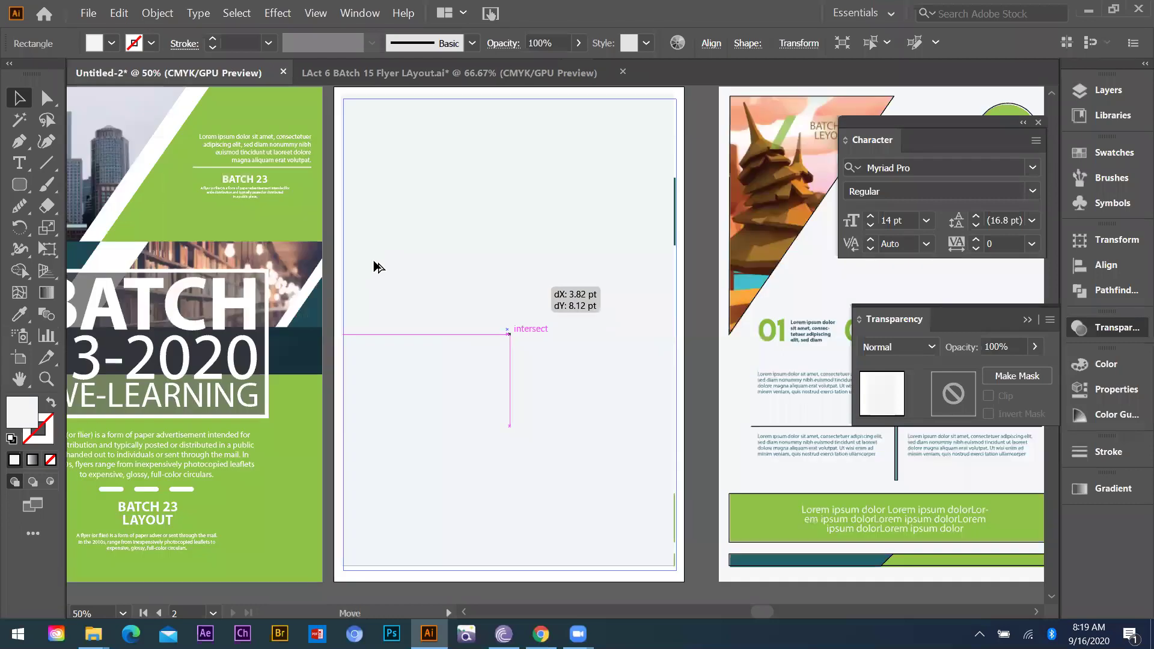
key("ctrl+minus")
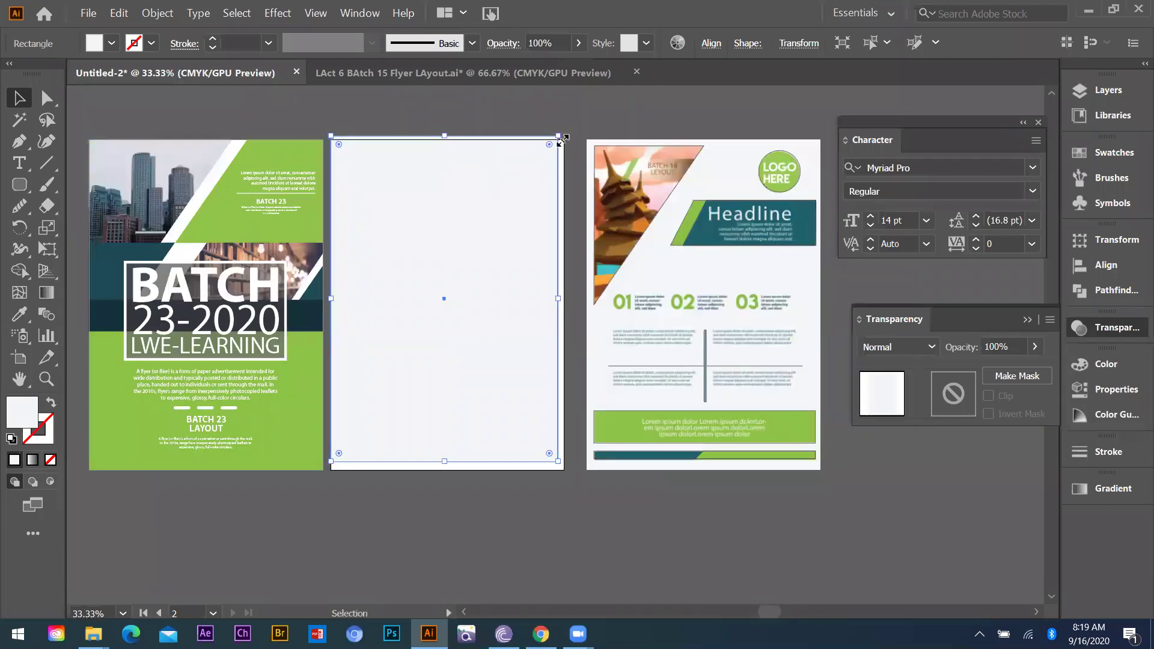
key("ctrl+z")
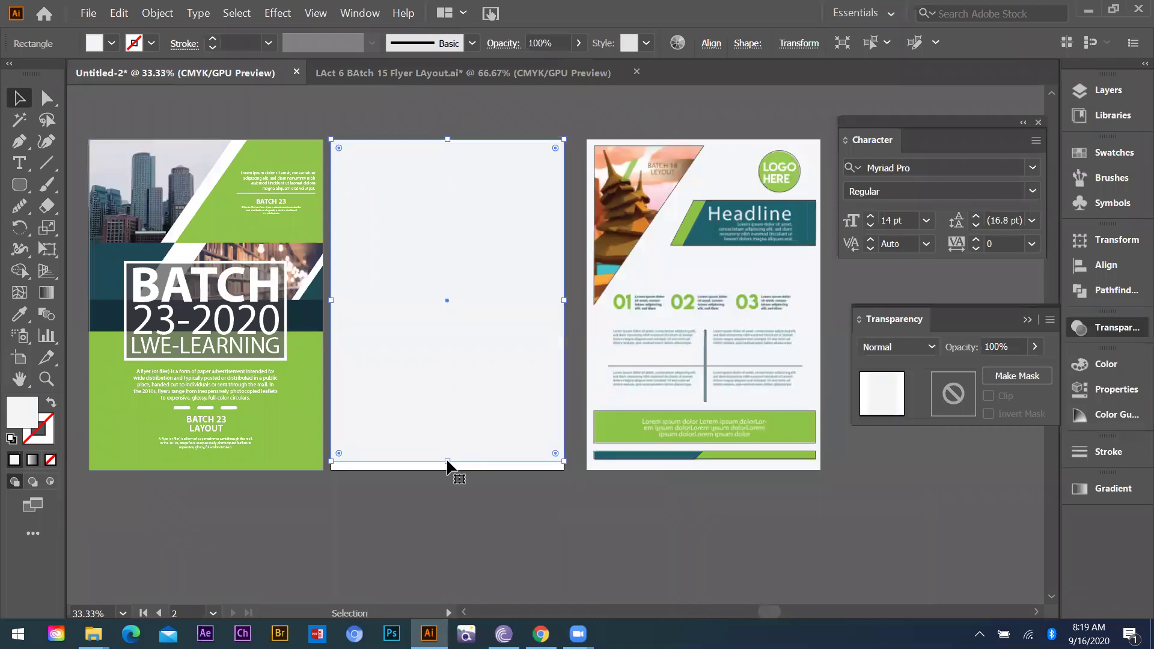
left_click_drag(449, 462, 450, 470)
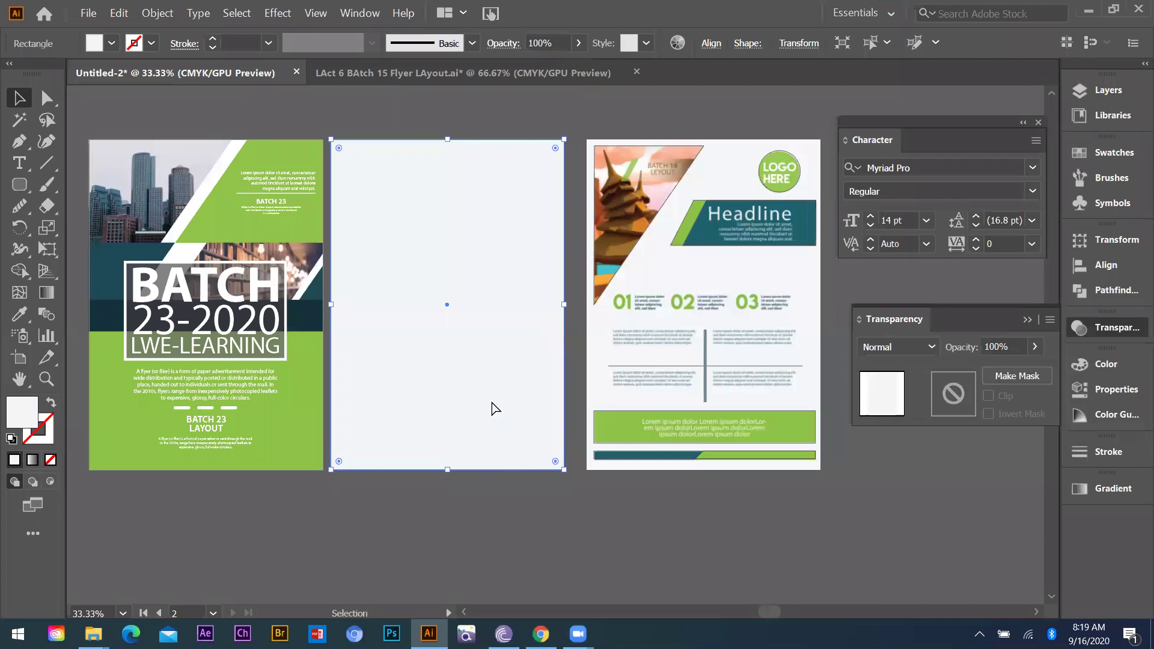
key("ctrl")
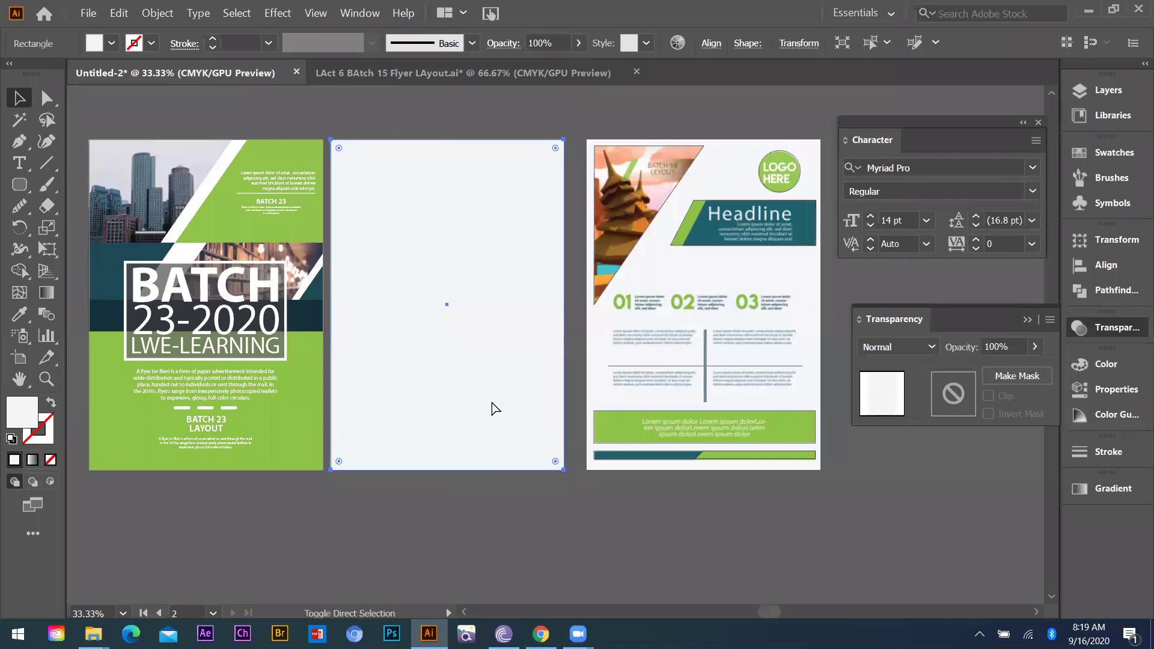
key("ctrl+shift+[")
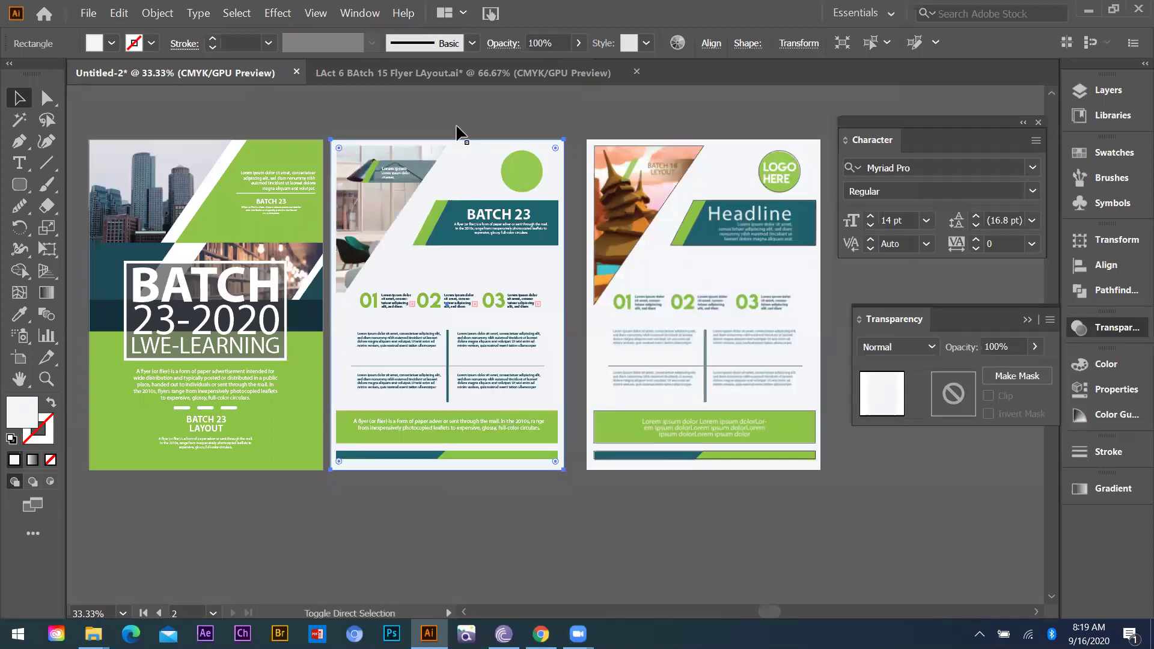
left_click(639, 340)
Draw a rectangle covering the whole first page from corner to corner and remove its fill
scroll(639, 340, "down", 1)
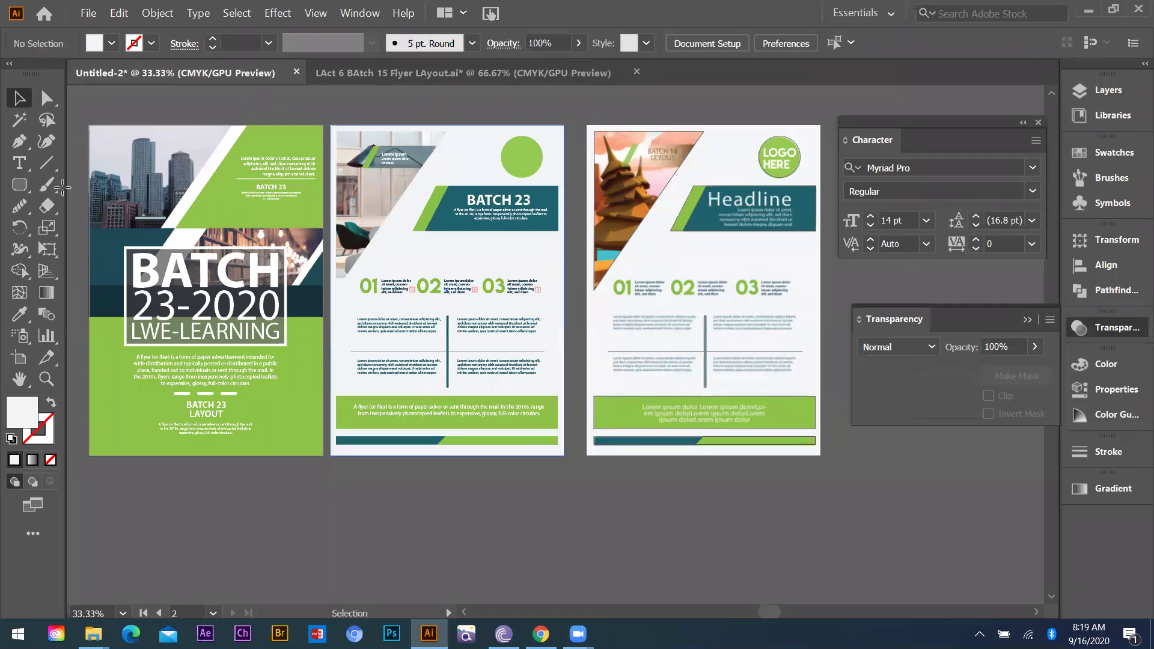
left_click_drag(328, 458, 397, 490)
key("m")
left_click_drag(159, 158, 390, 484)
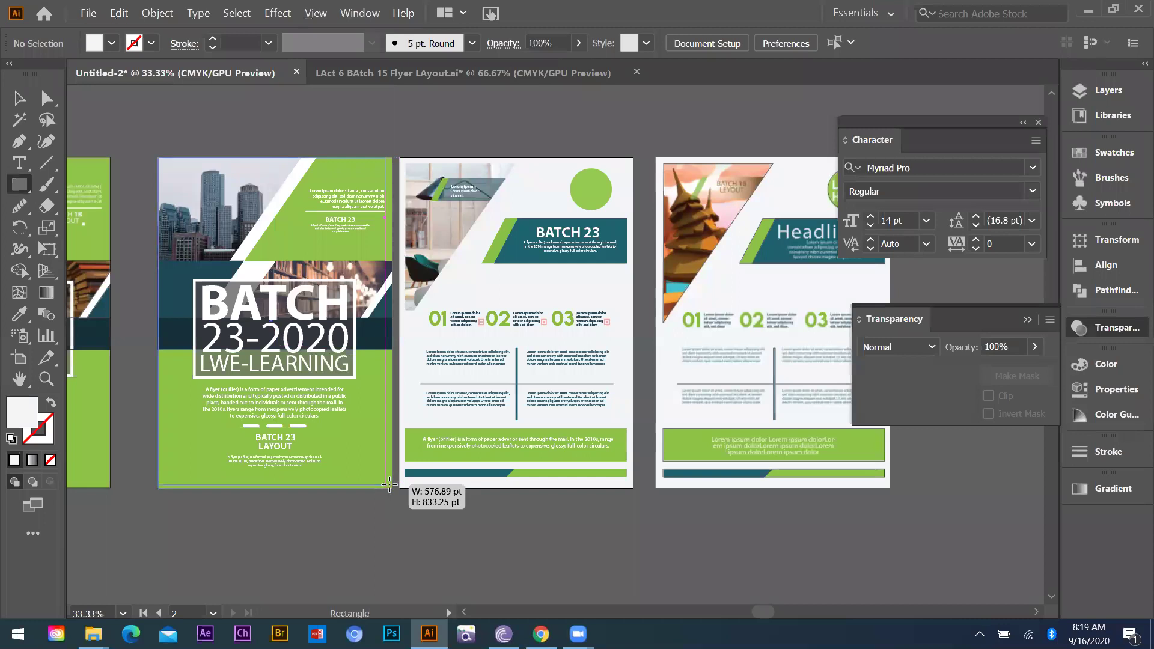
left_click_drag(390, 485, 391, 487)
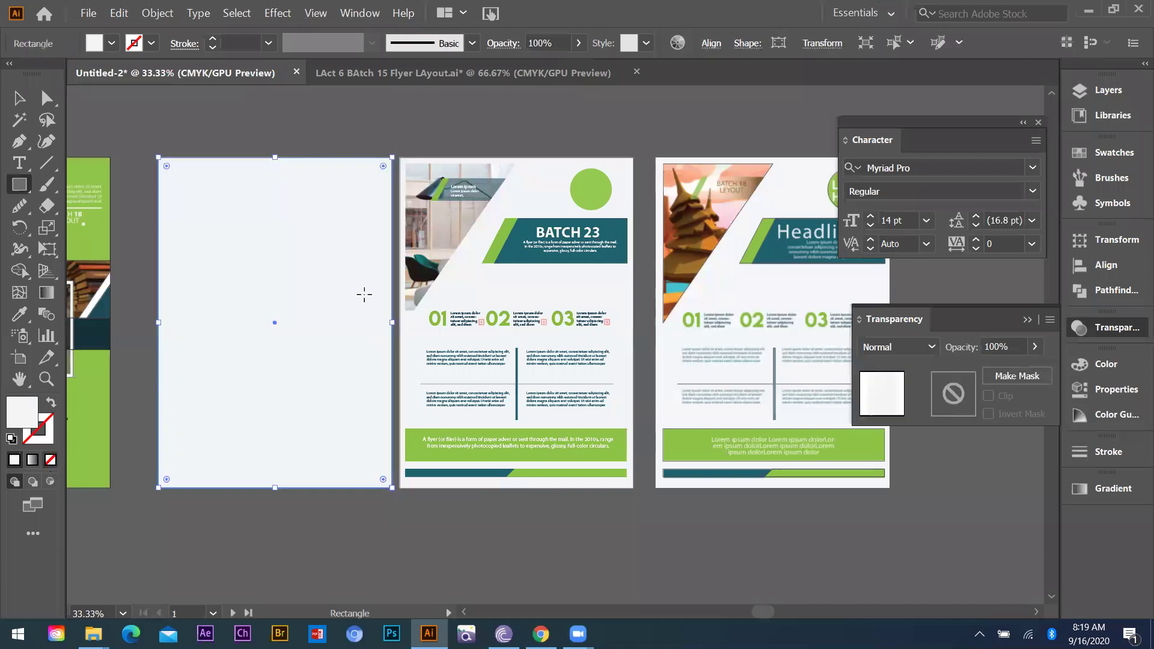
key("slash")
Delete the BATCH 18-2020 and Headline reference flyers beside the two finished pages
scroll(348, 326, "down", 1)
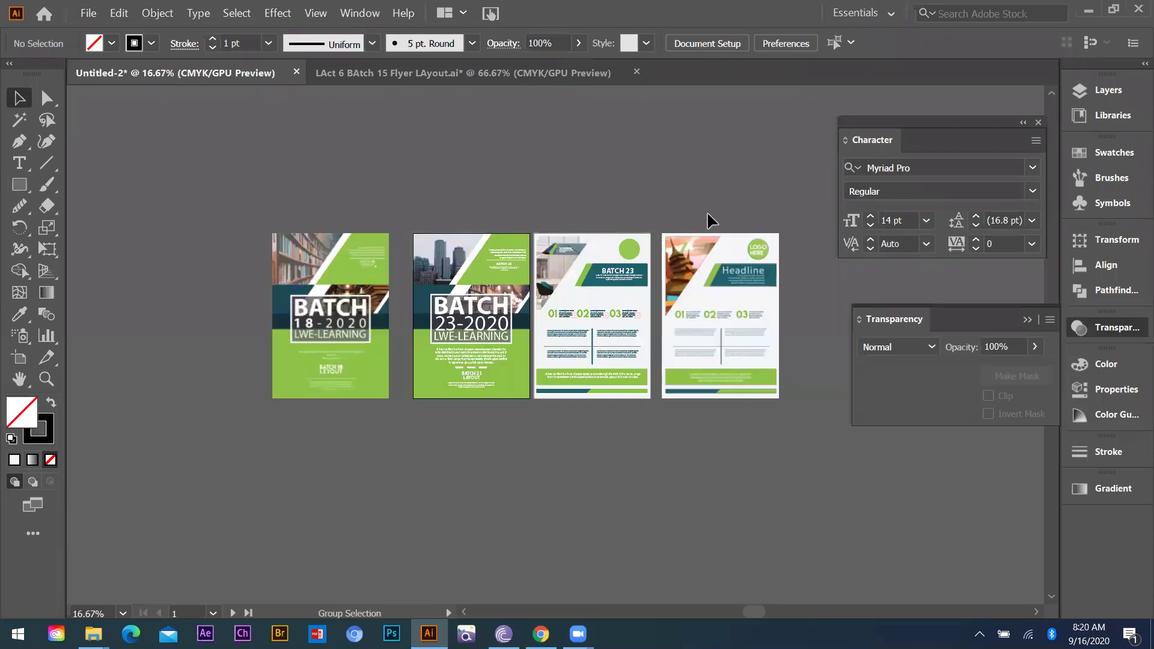
key("ctrl+z")
key("ctrl+z")
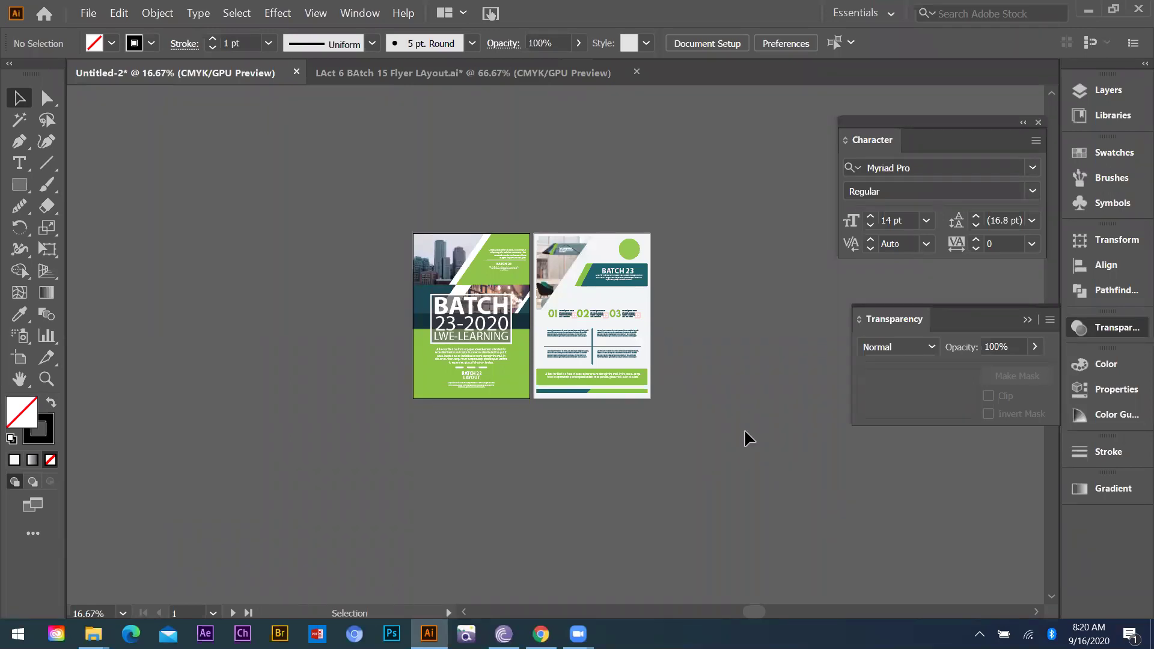
key("alt")
scroll(670, 296, "down", 1)
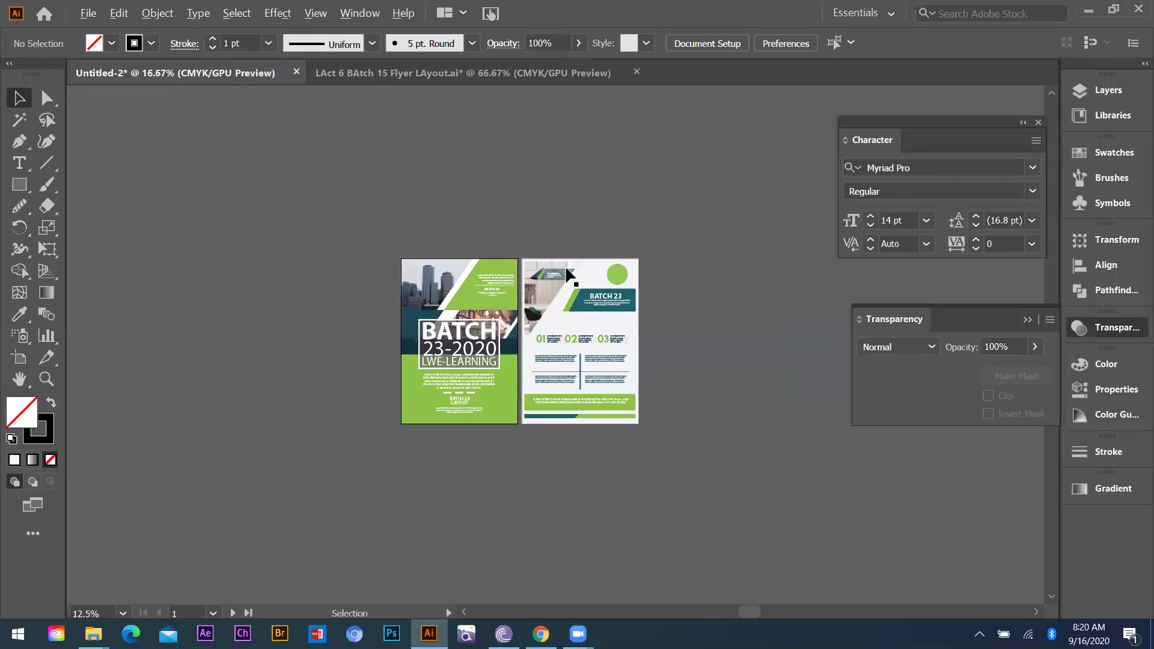
Add the white text LOGO at 24 pt and centre it on the second page's green circle
scroll(562, 274, "up", 2)
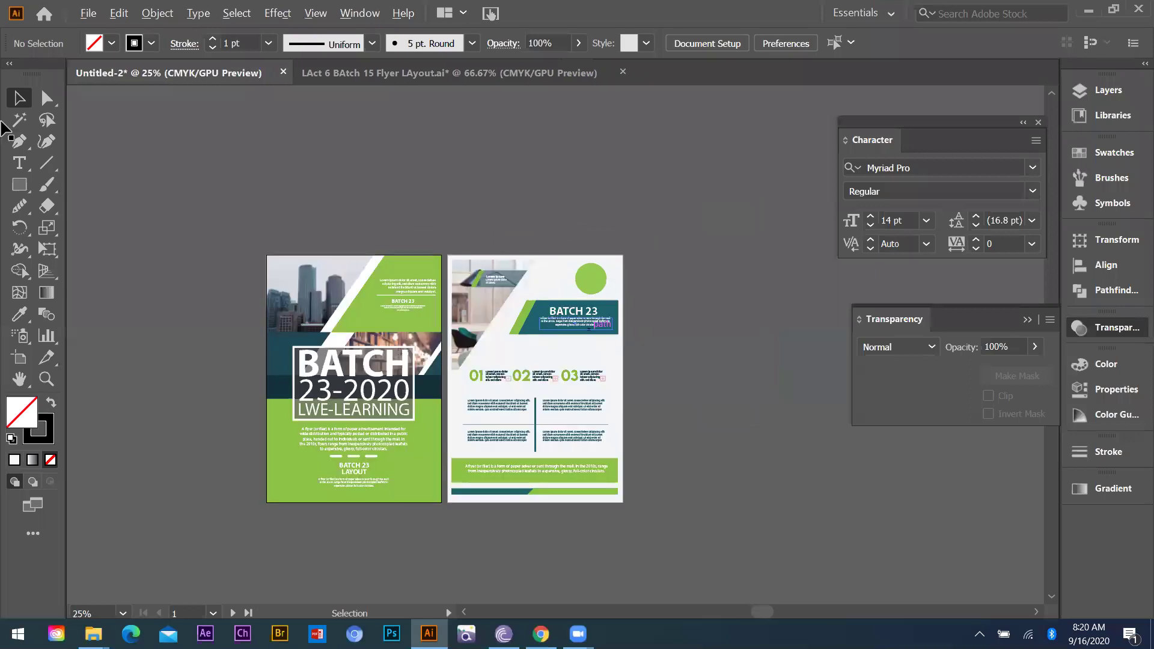
scroll(704, 259, "up", 2)
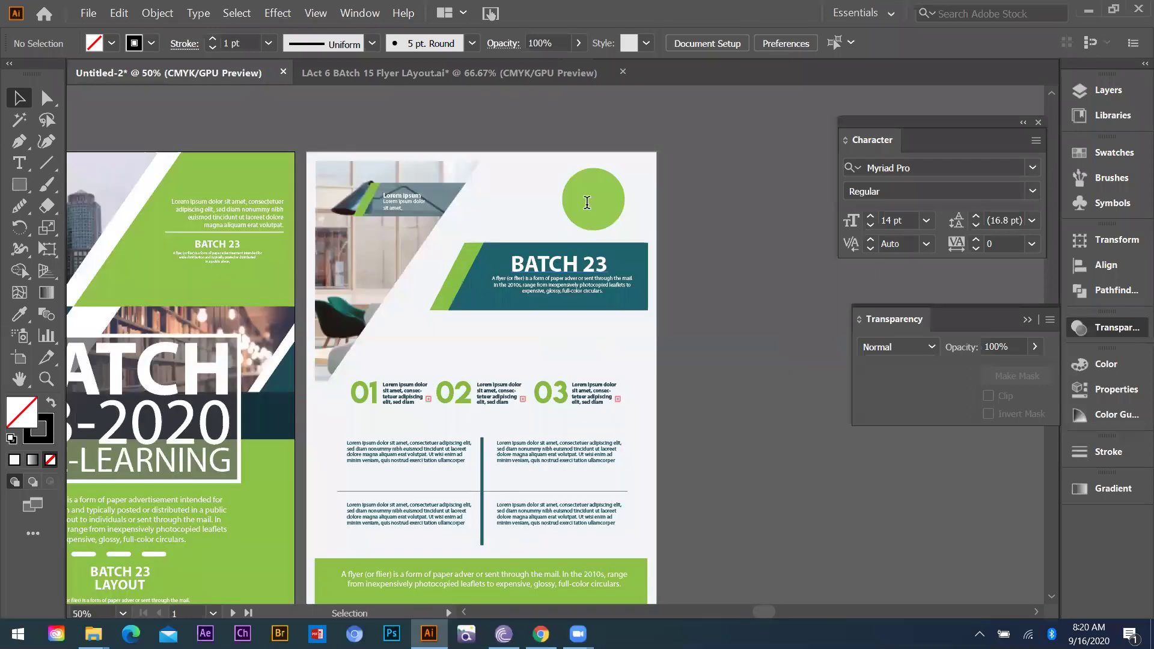
left_click(598, 202)
type("LOGO")
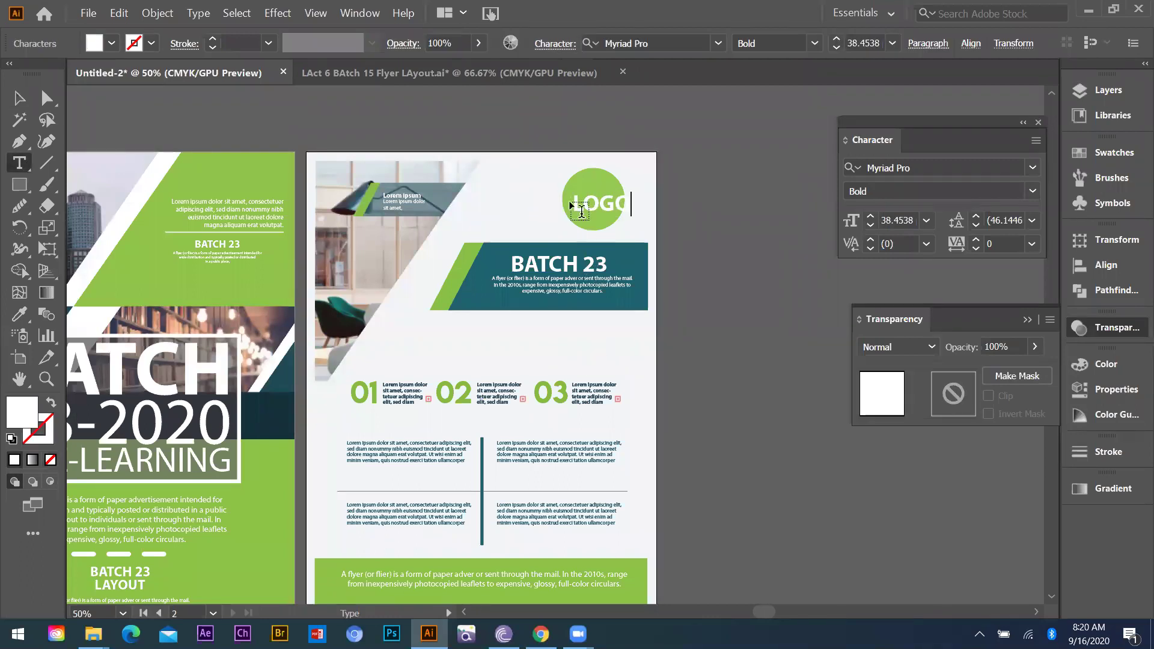
double_click(595, 203)
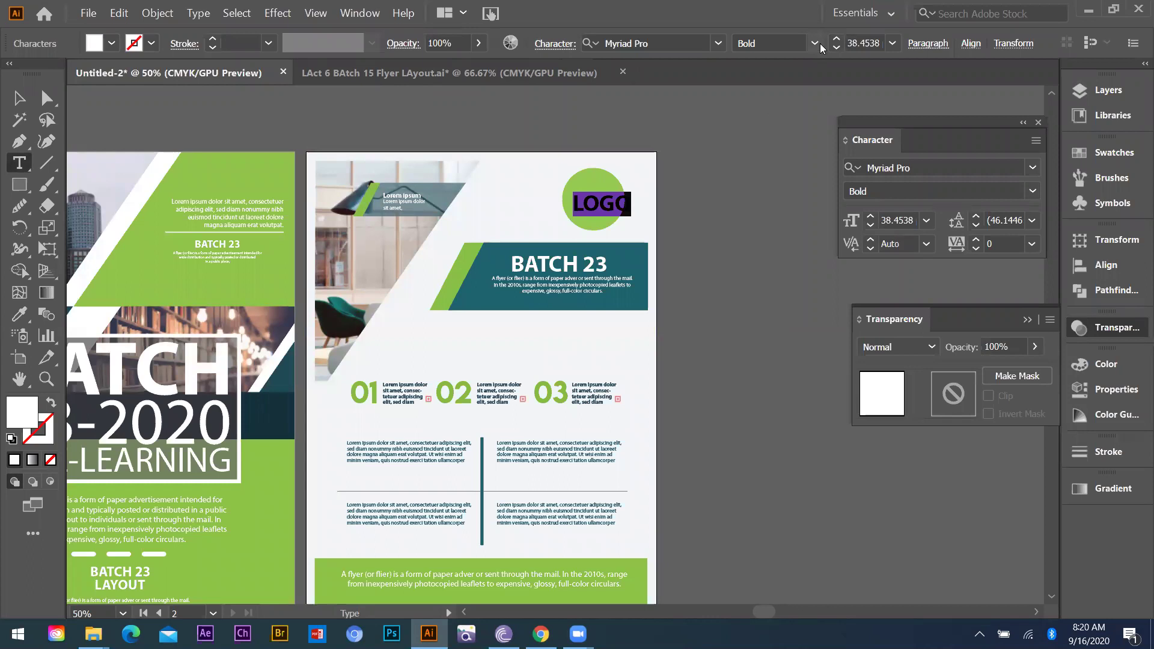
left_click(892, 44)
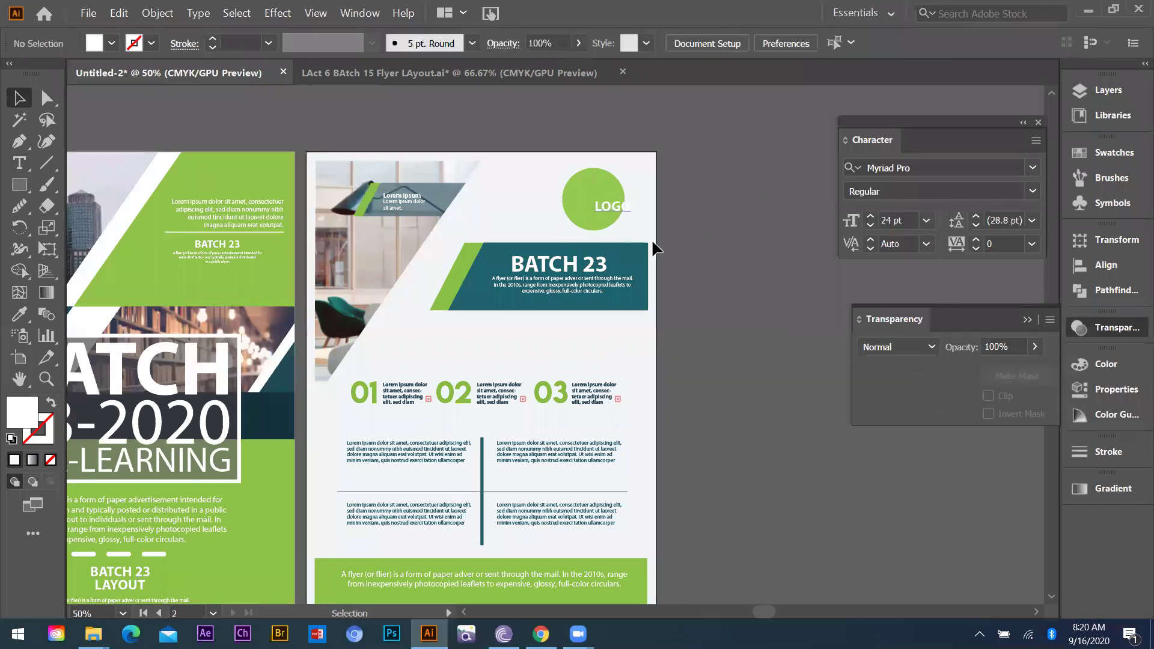
left_click_drag(608, 206, 593, 200)
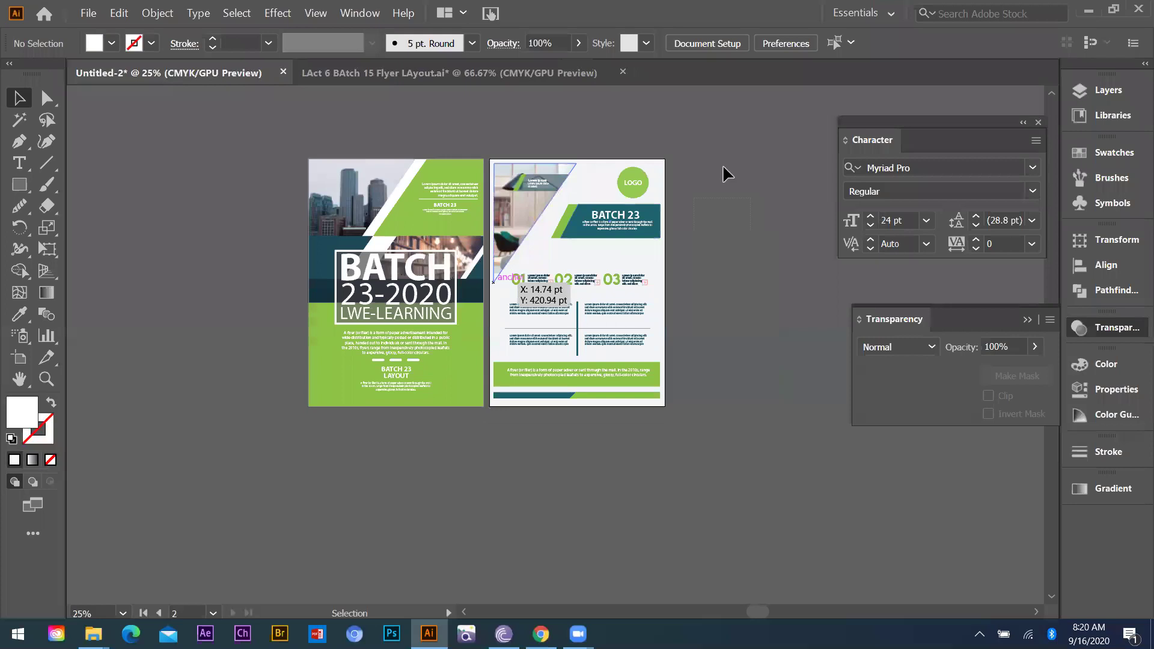
Add a Multiply drop shadow to the second page's BATCH 23 banner with 20% opacity, 7 pt offsets and 5 pt blur
scroll(655, 181, "down", 2)
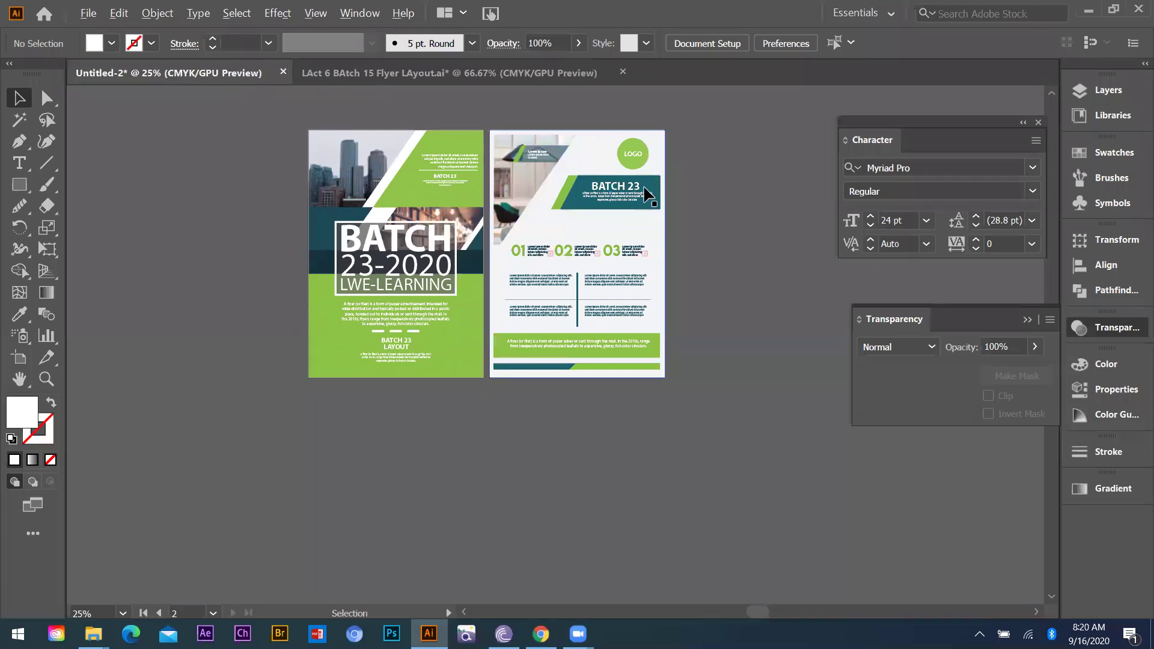
scroll(637, 228, "up", 1)
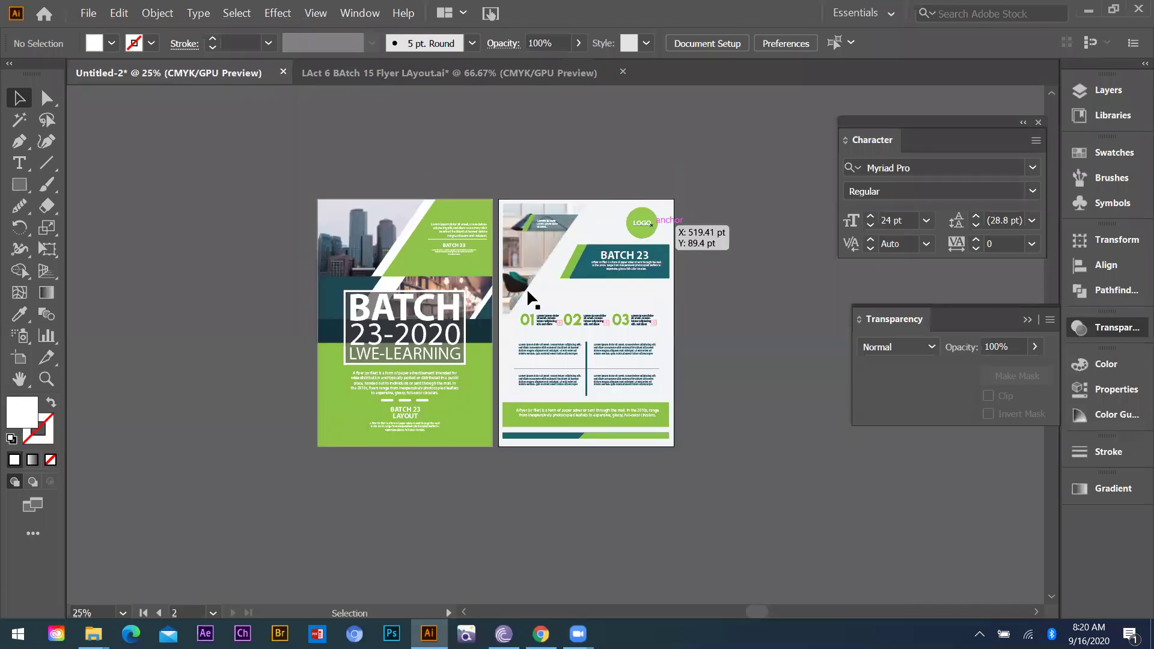
scroll(531, 306, "up", 1)
key("ctrl+plus")
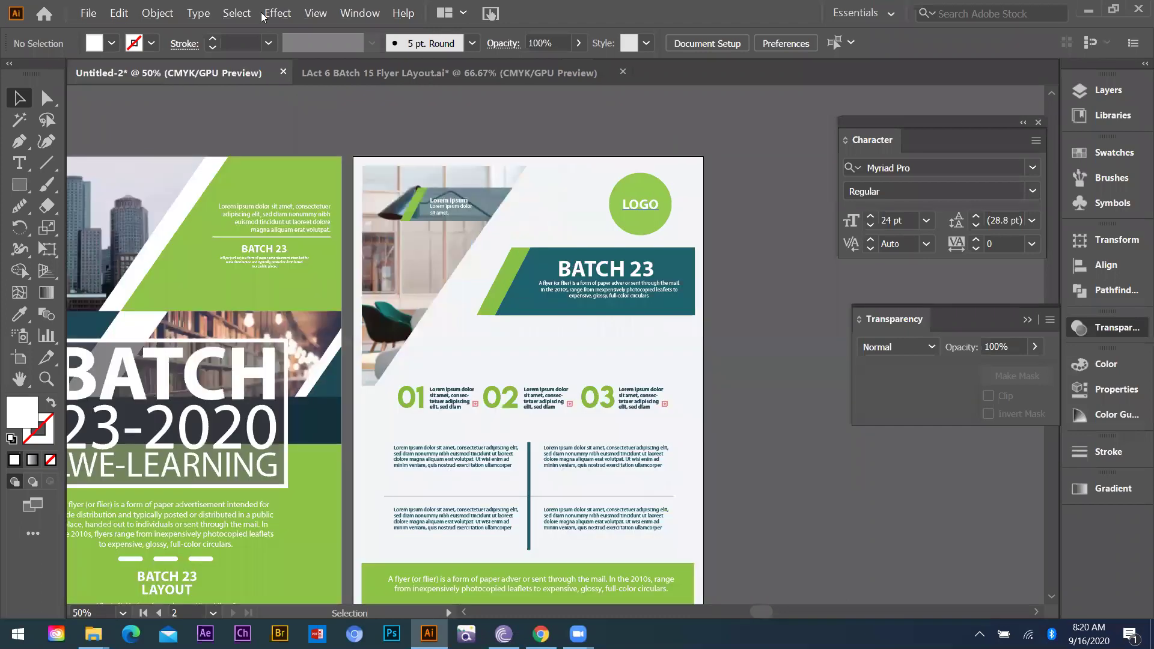
left_click(514, 265)
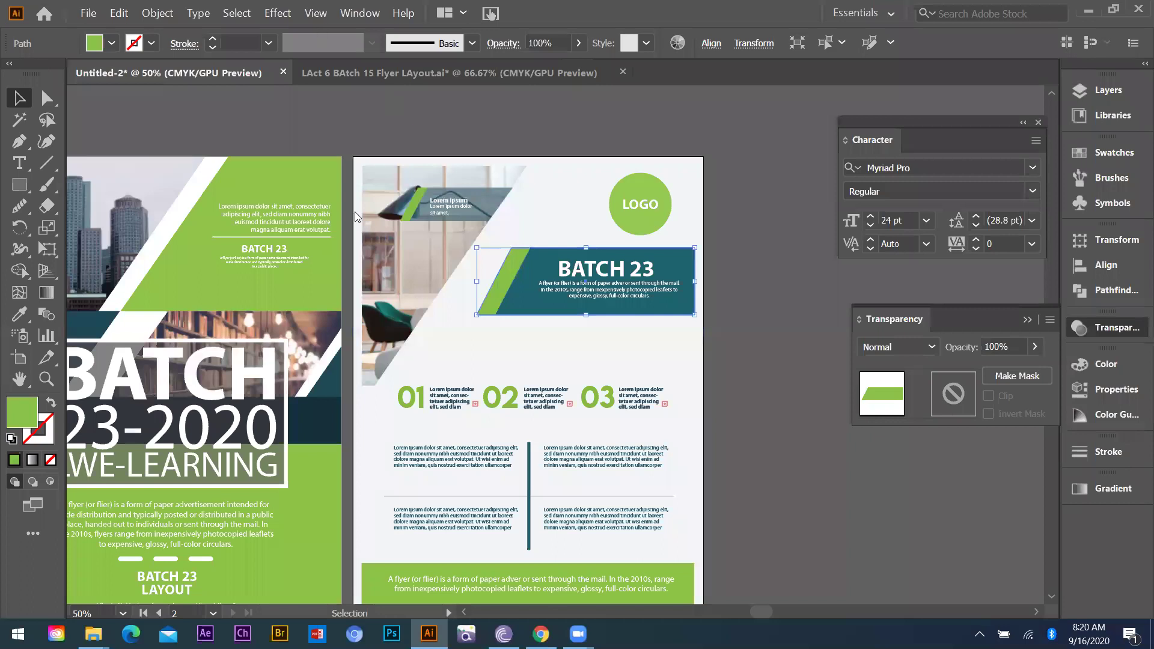
left_click(316, 13)
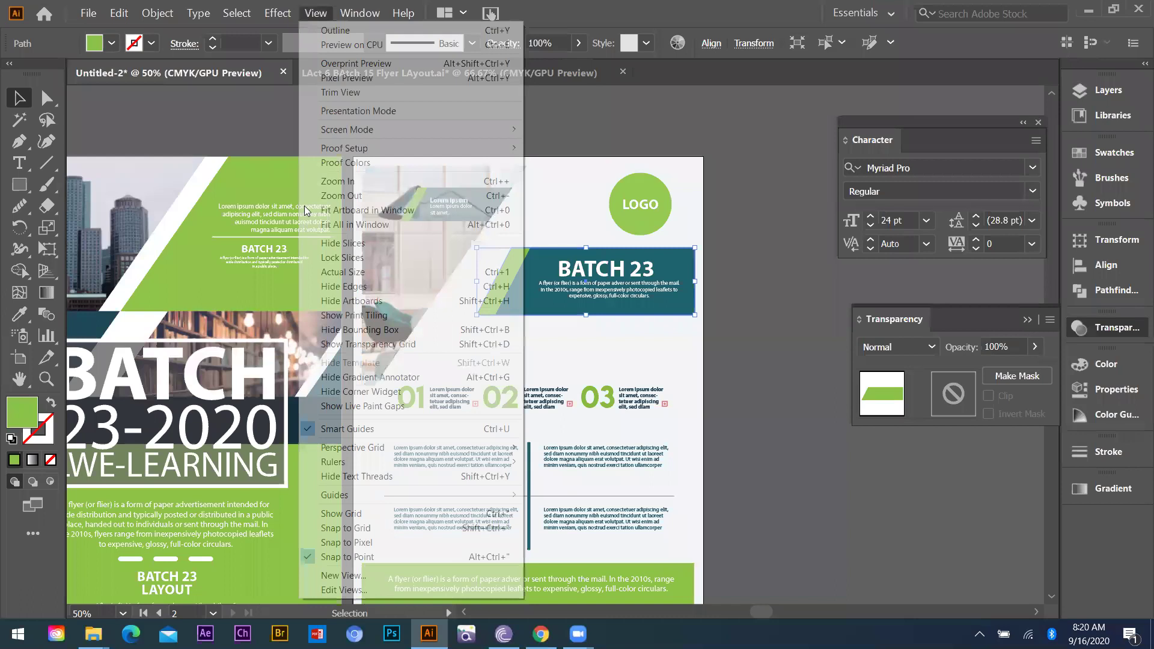
mouse_move(278, 13)
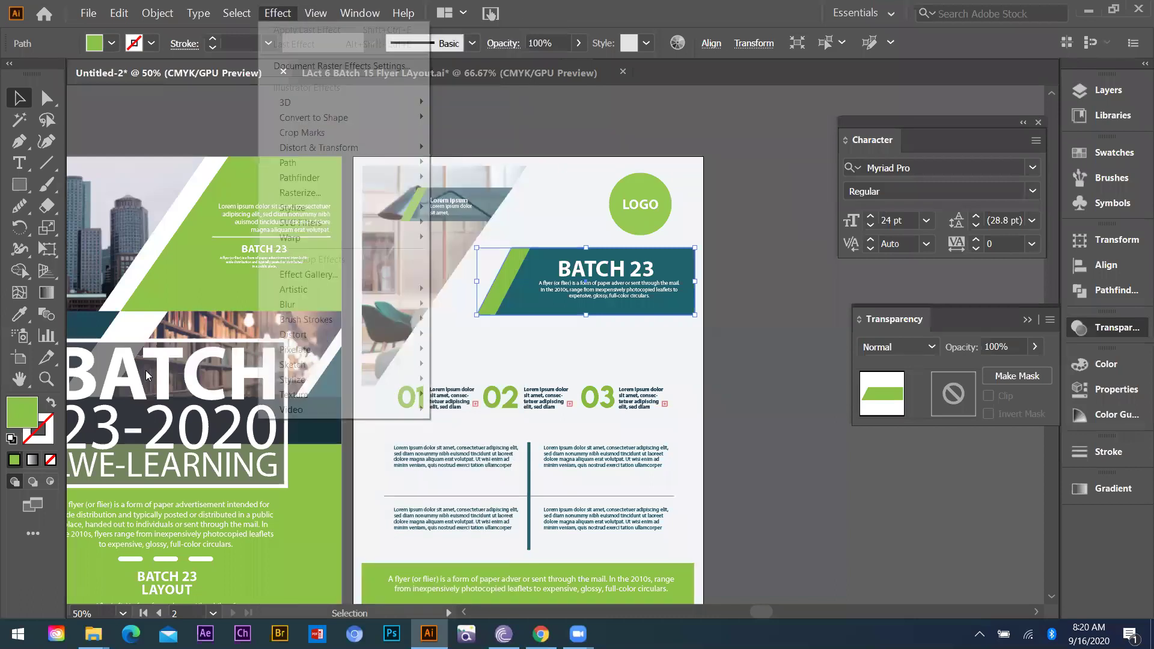
left_click(304, 45)
left_click(160, 448)
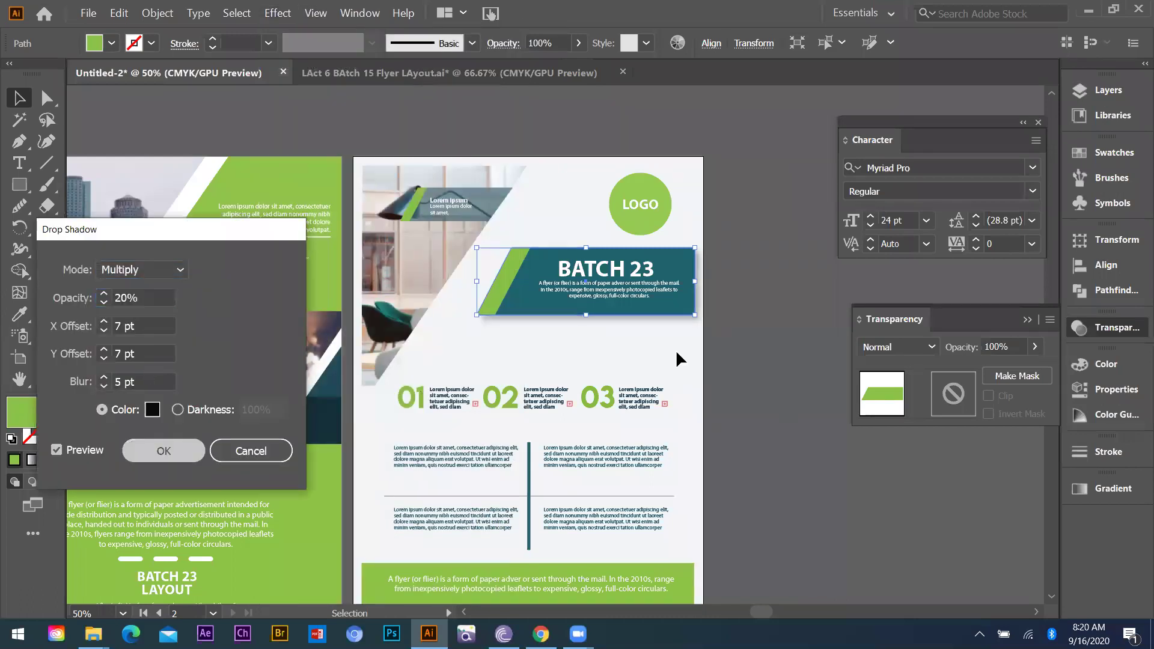
left_click(554, 342)
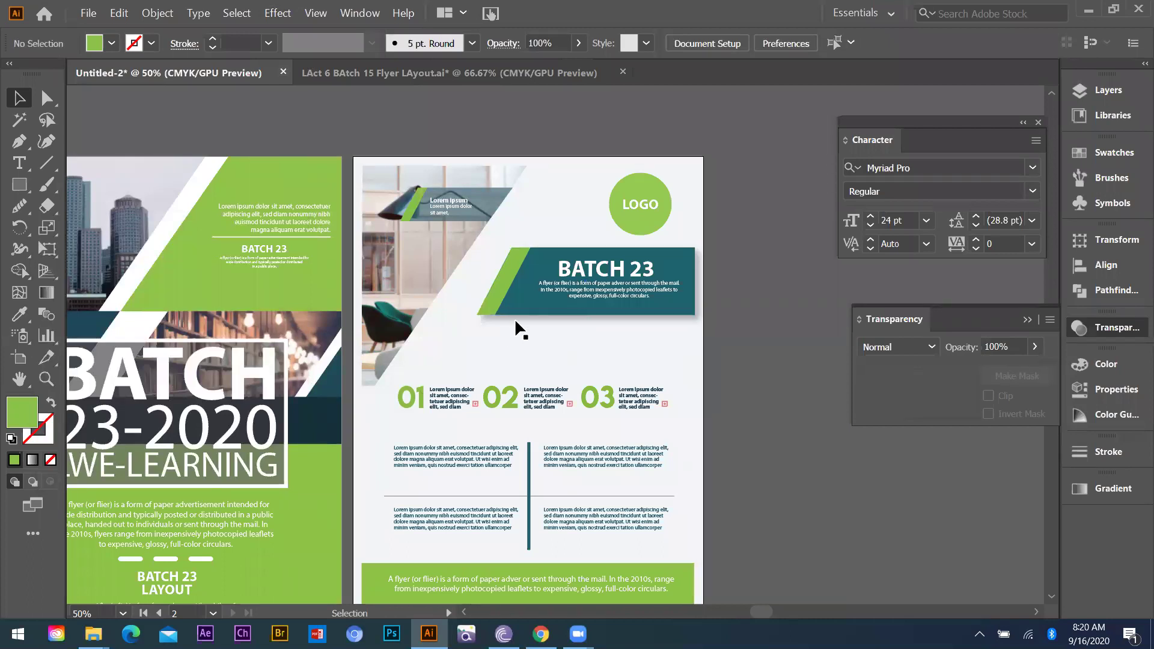
Add a faint Multiply drop shadow to the second page's clipped interior photo with 7 pt offsets and 5 pt blur
scroll(209, 262, "down", 1)
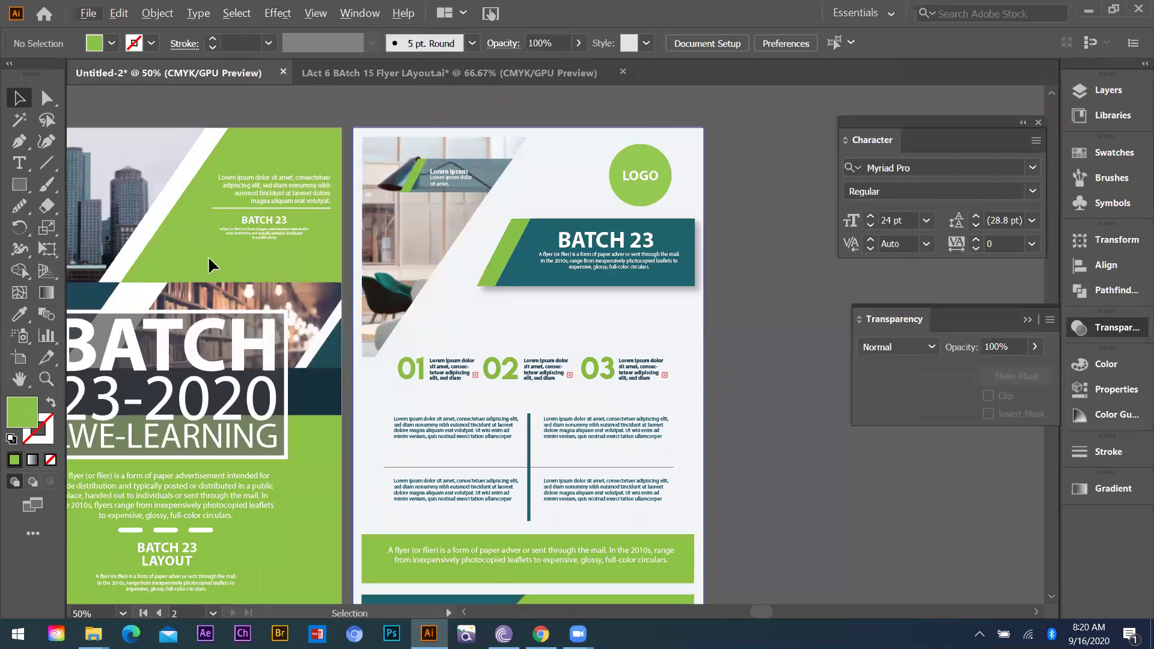
left_click(397, 253)
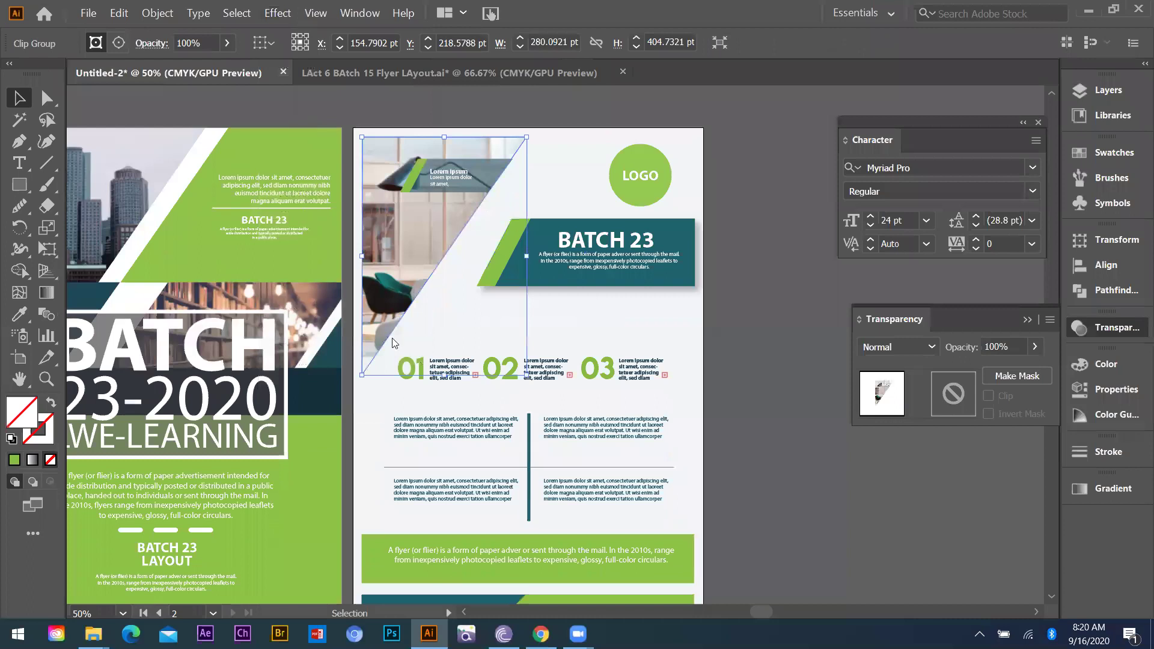
key("ctrl+alt+shift+e")
type("6")
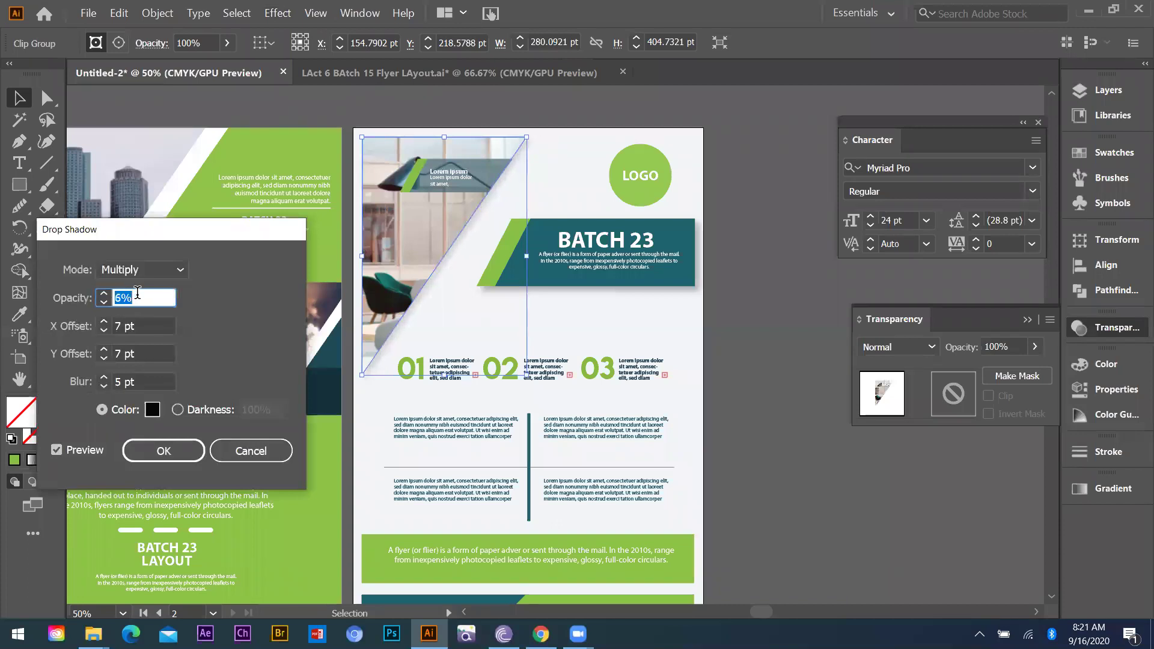
key("Up")
left_click(179, 457)
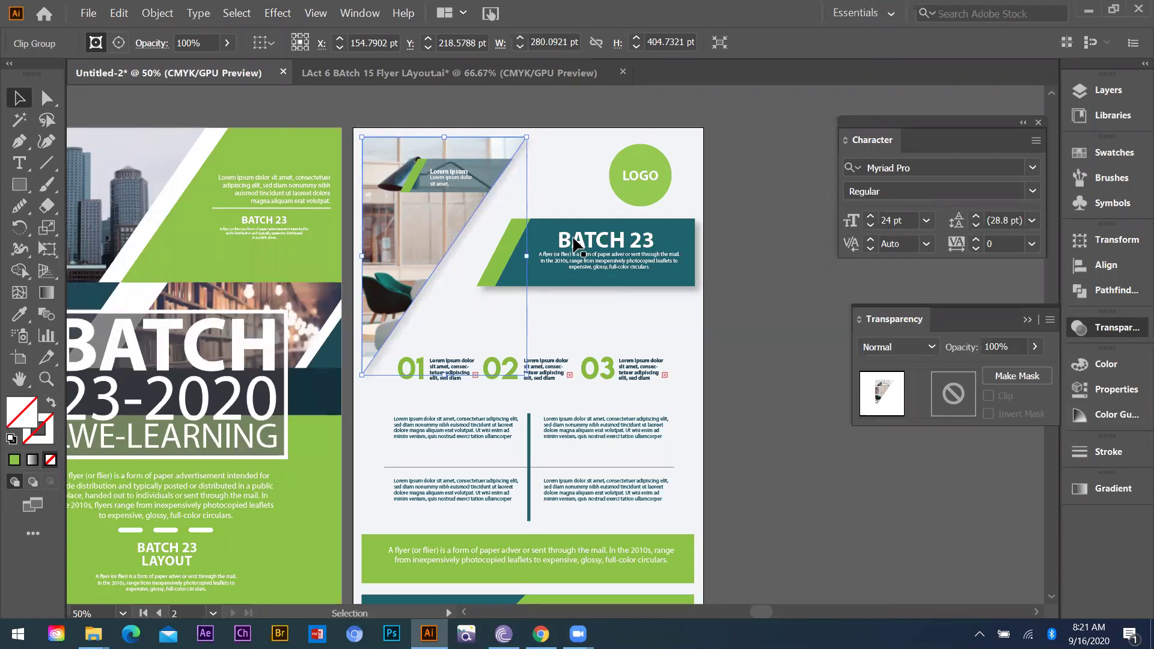
left_click(710, 282)
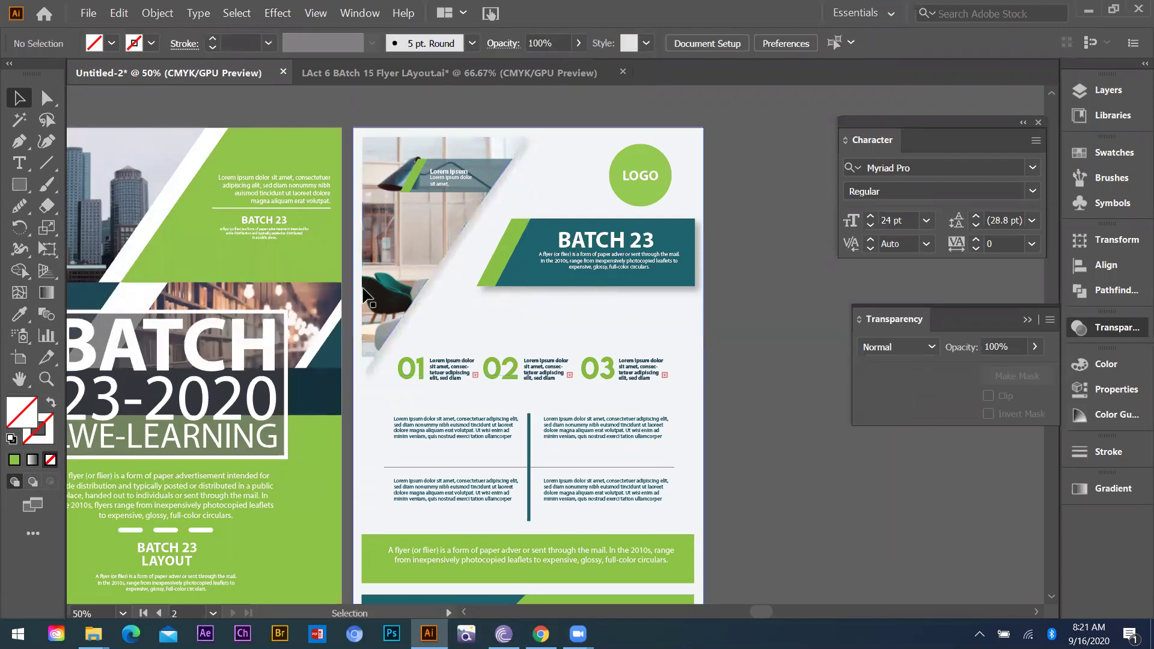
Save the document in the batch 23 folder as the Illustrator 2020 file "flyer lacture batch 23"
key("ctrl+minus")
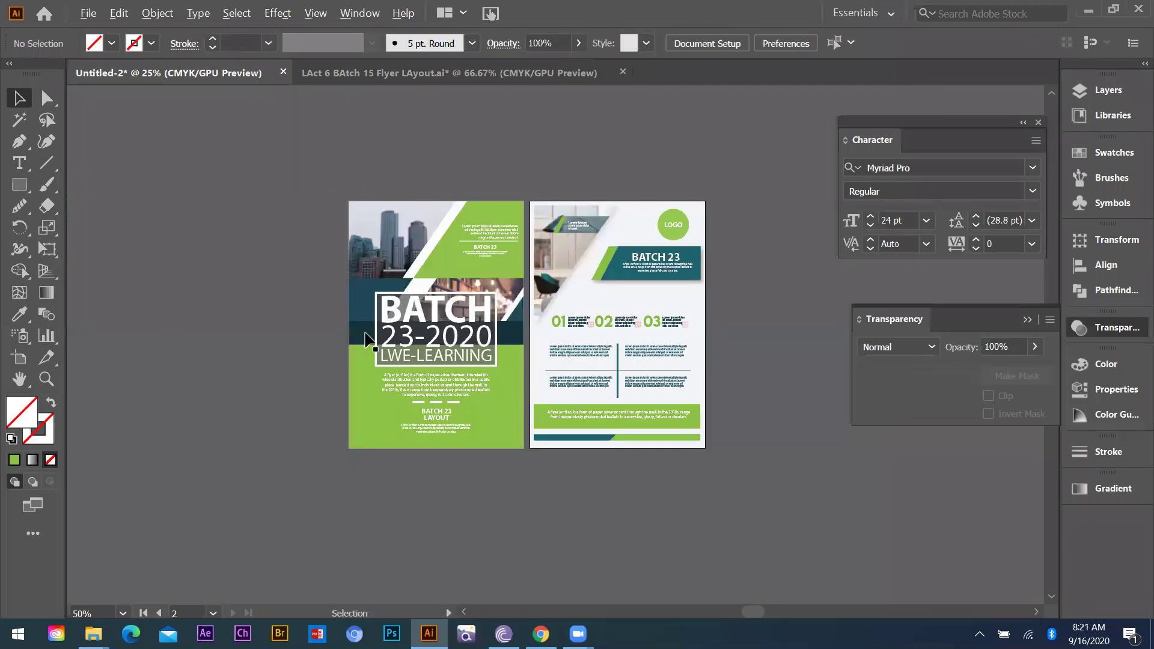
key("ctrl+plus")
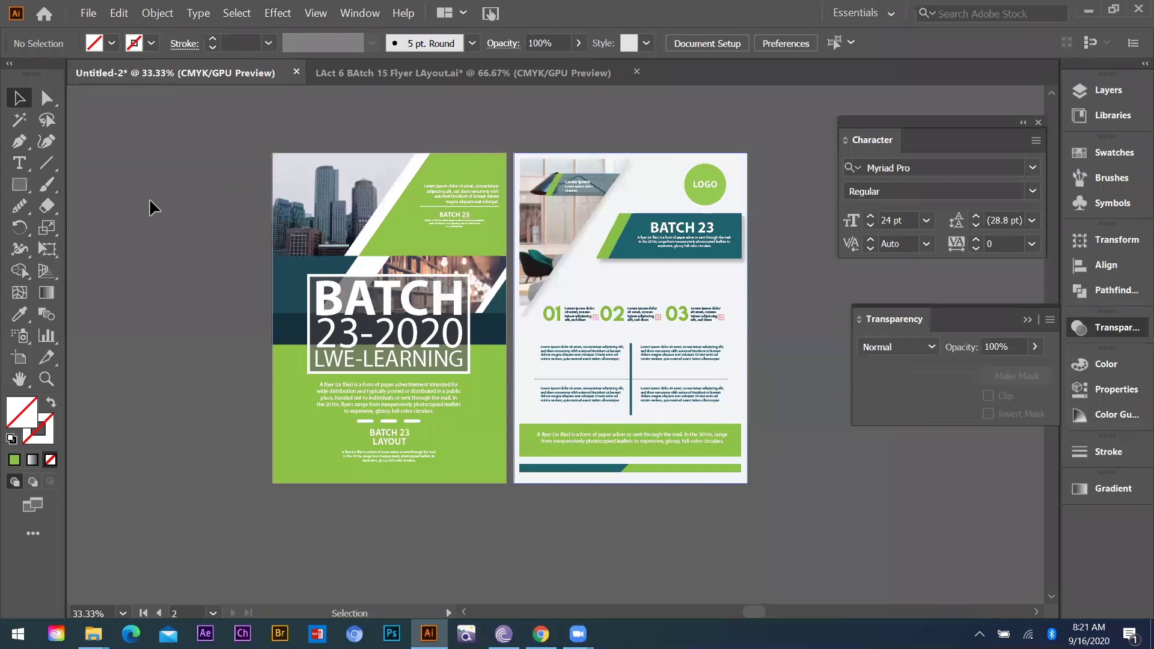
left_click_drag(154, 204, 85, 210)
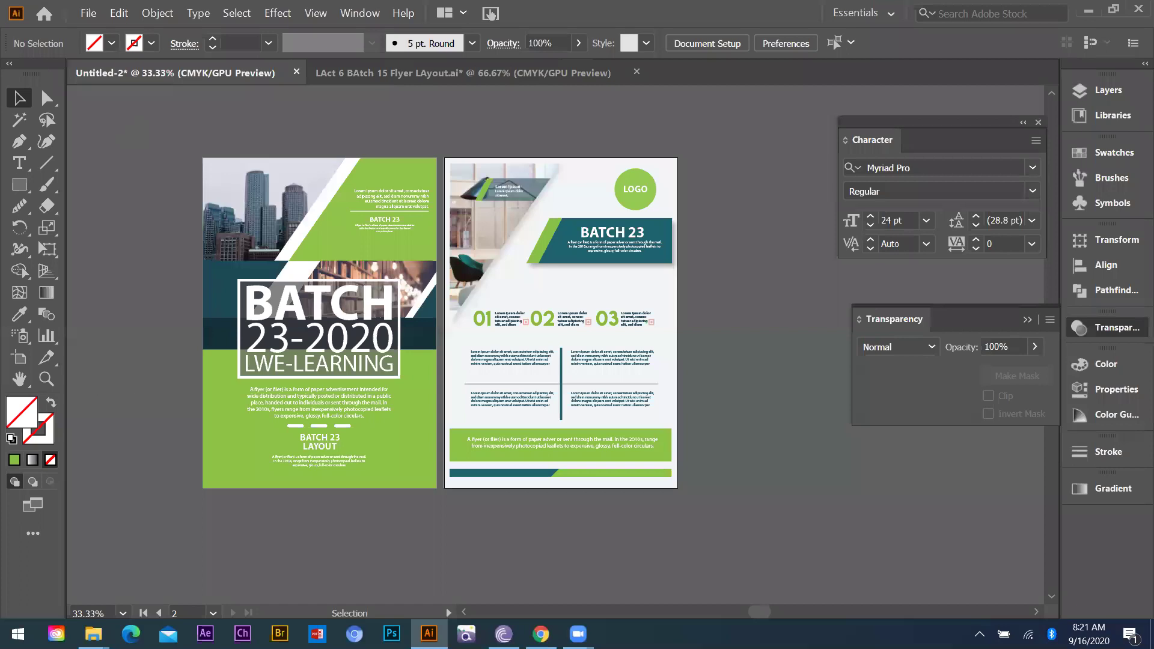
key("ctrl+s")
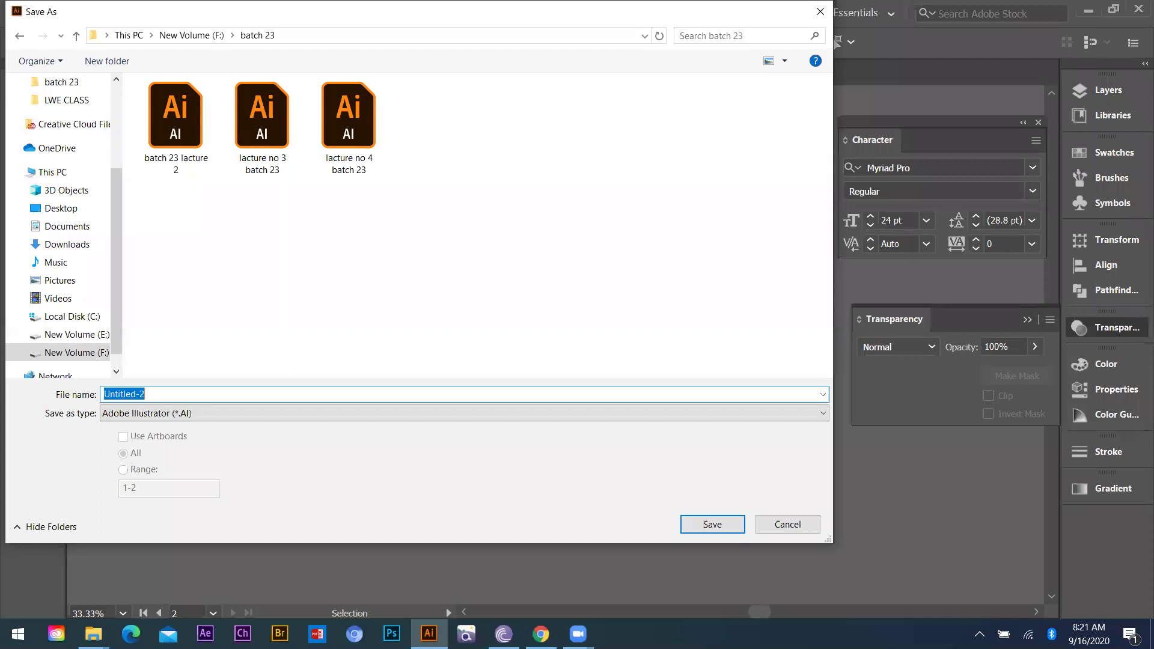
type("flyer lacture batch 23")
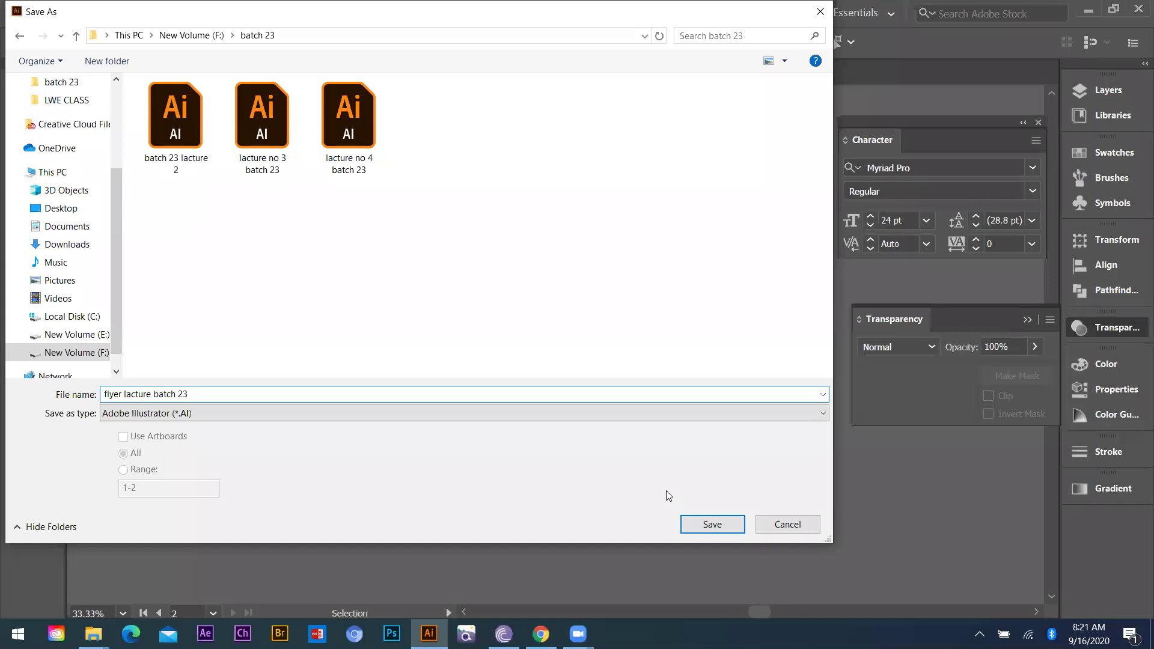
key("Return")
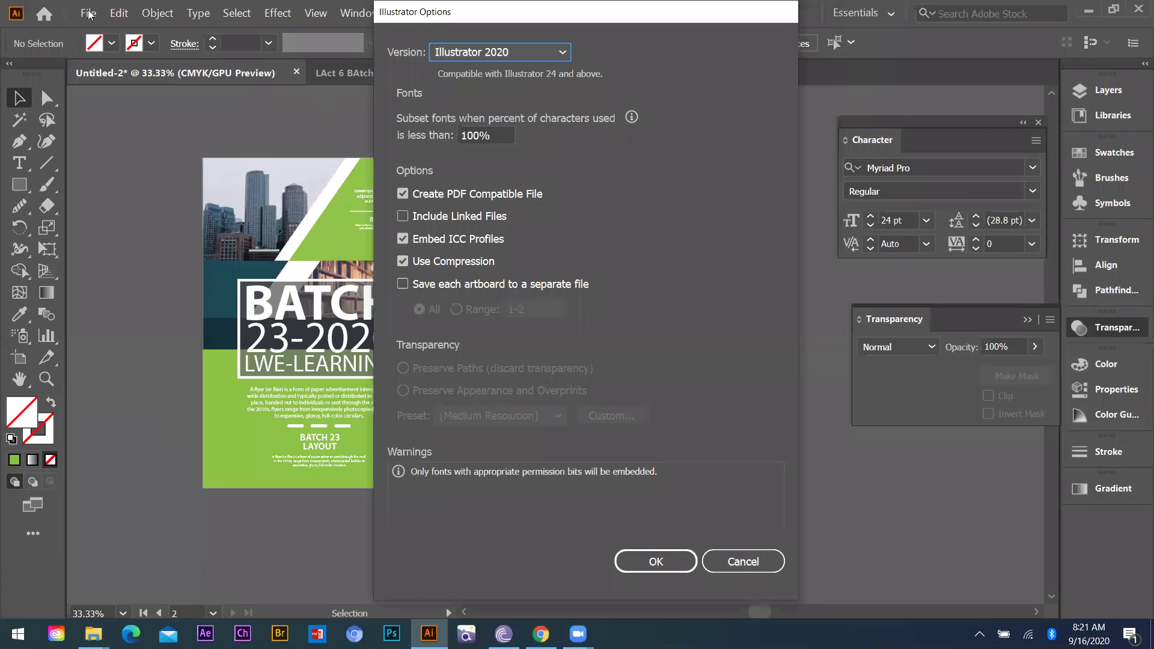
key("Return")
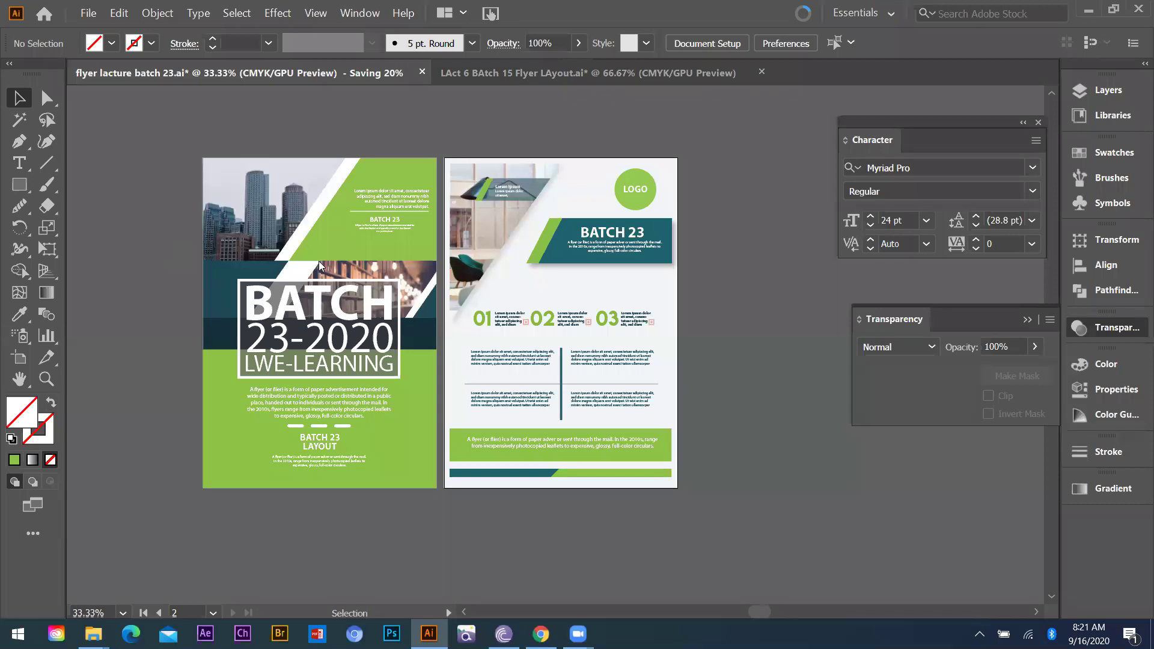
Export all artboards as separate JPEGs named "flyer lacture batch 23" in the batch 23 folder, using RGB, quality 10 and 150 ppi
left_click(88, 12)
mouse_move(109, 244)
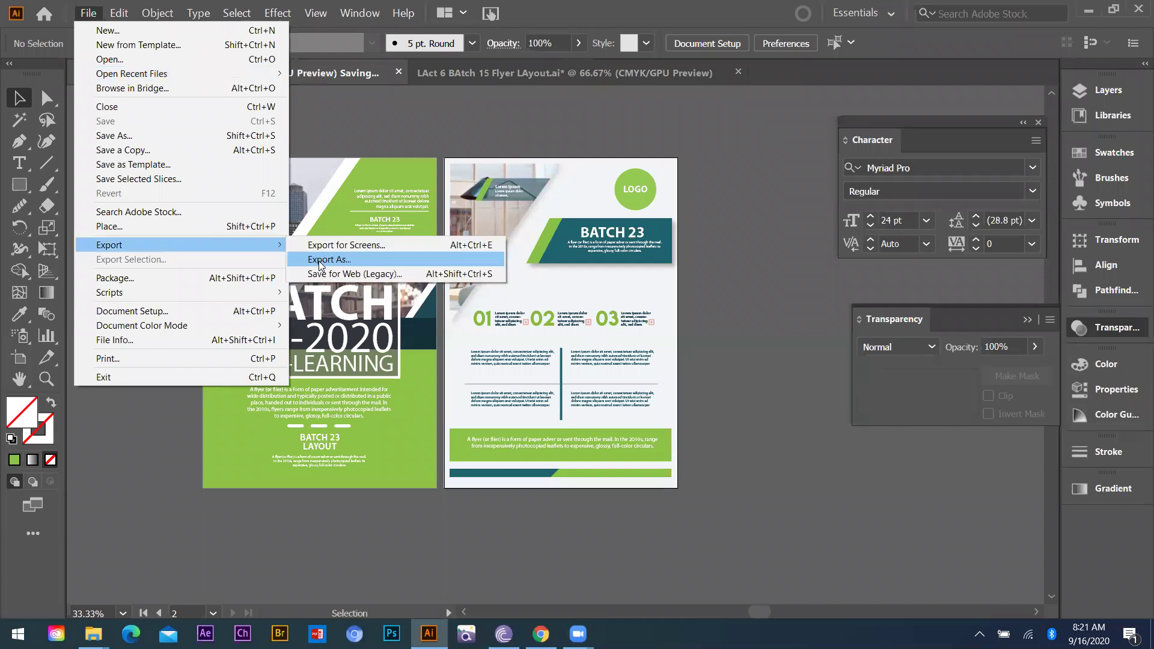
left_click(319, 260)
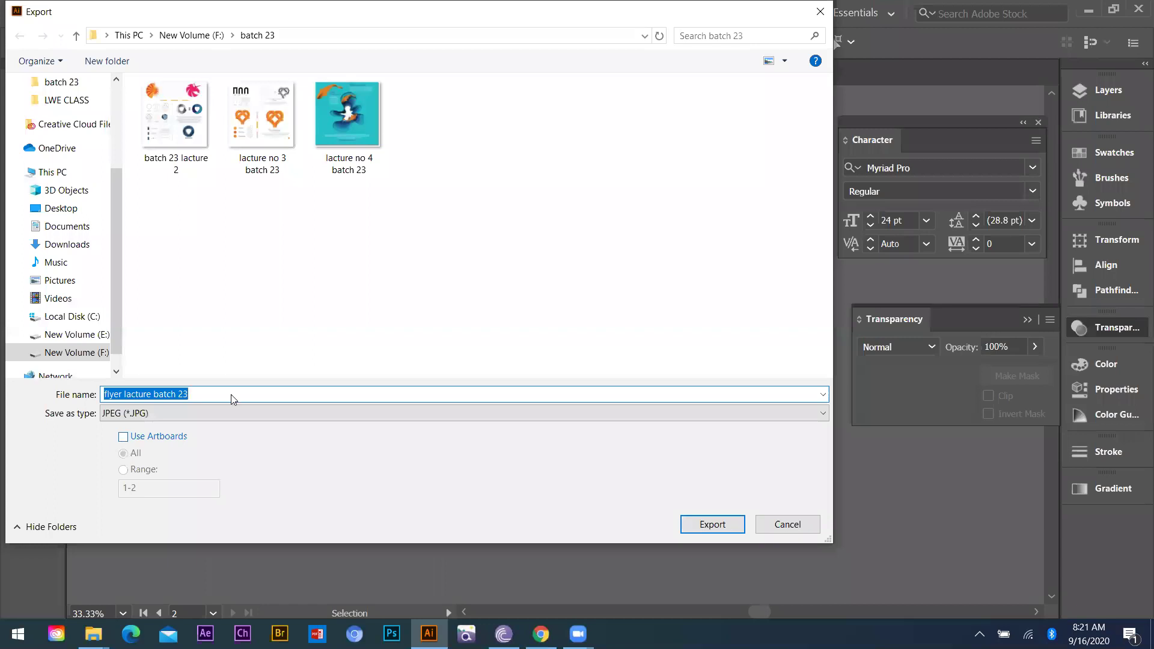
left_click(124, 436)
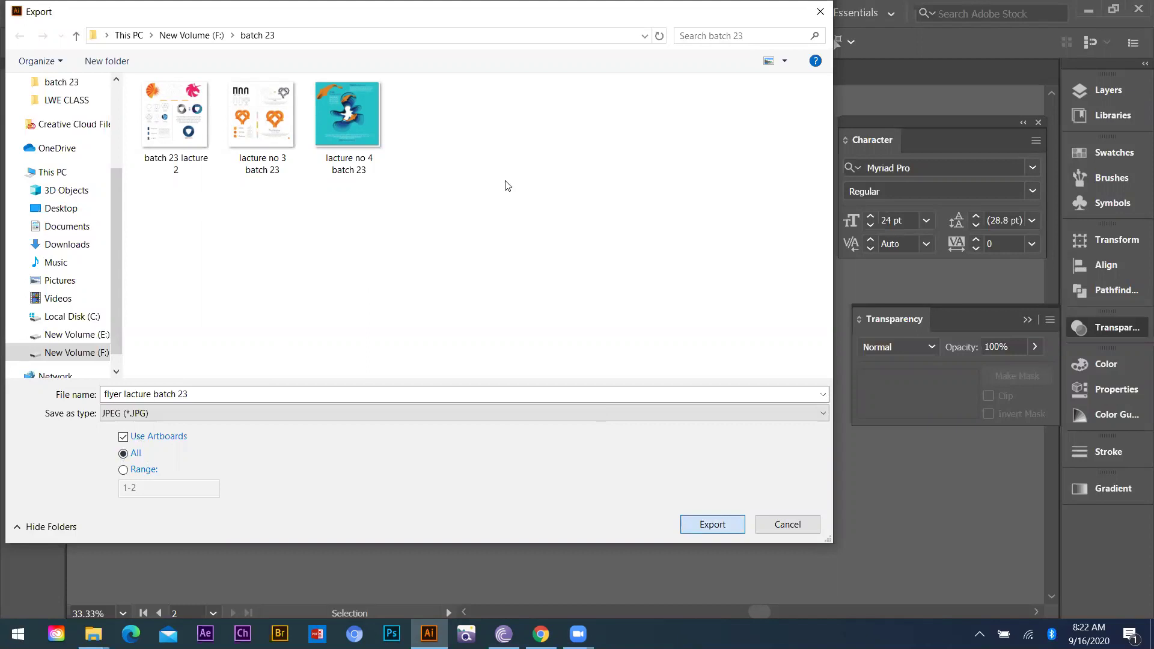
key("Return")
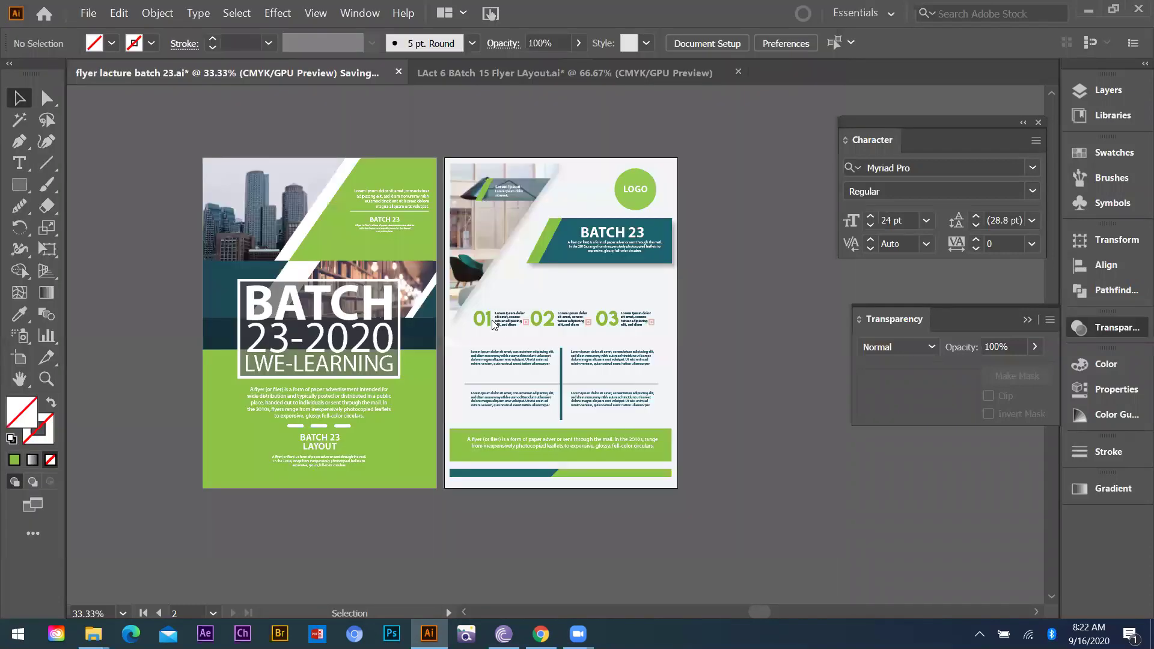
left_click(484, 180)
left_click(475, 215)
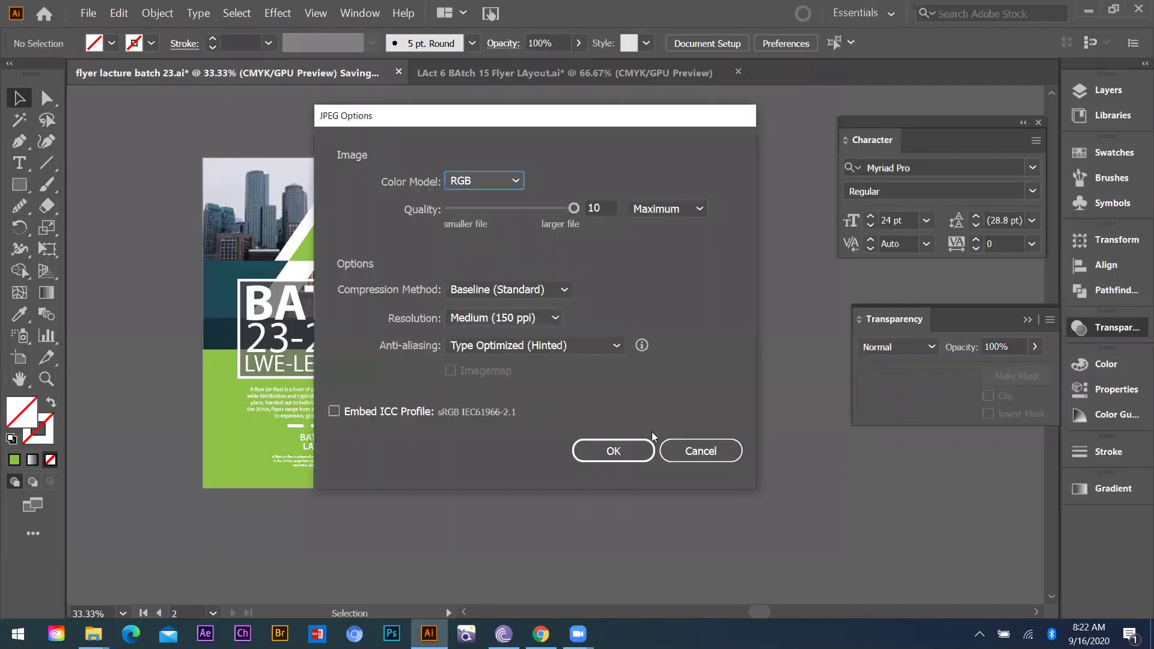
left_click(608, 453)
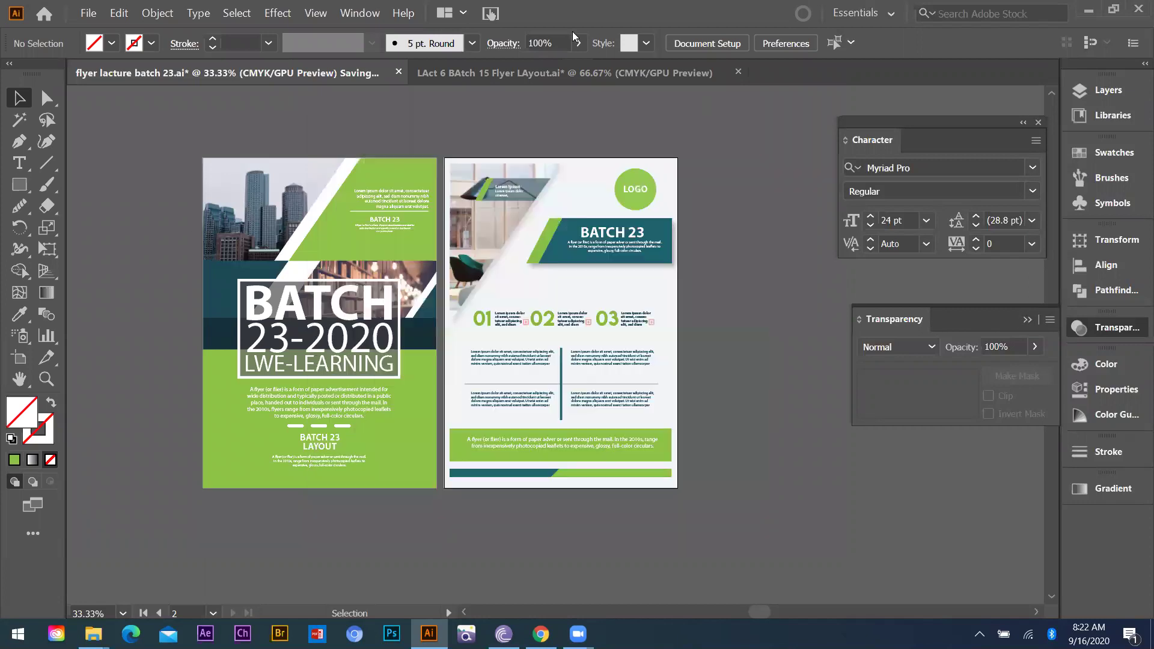
Export both flyer pages together as a single JPEG named "flyer lacture batch 23", without using artboards, in RGB at quality 10 and 150 ppi
left_click(87, 13)
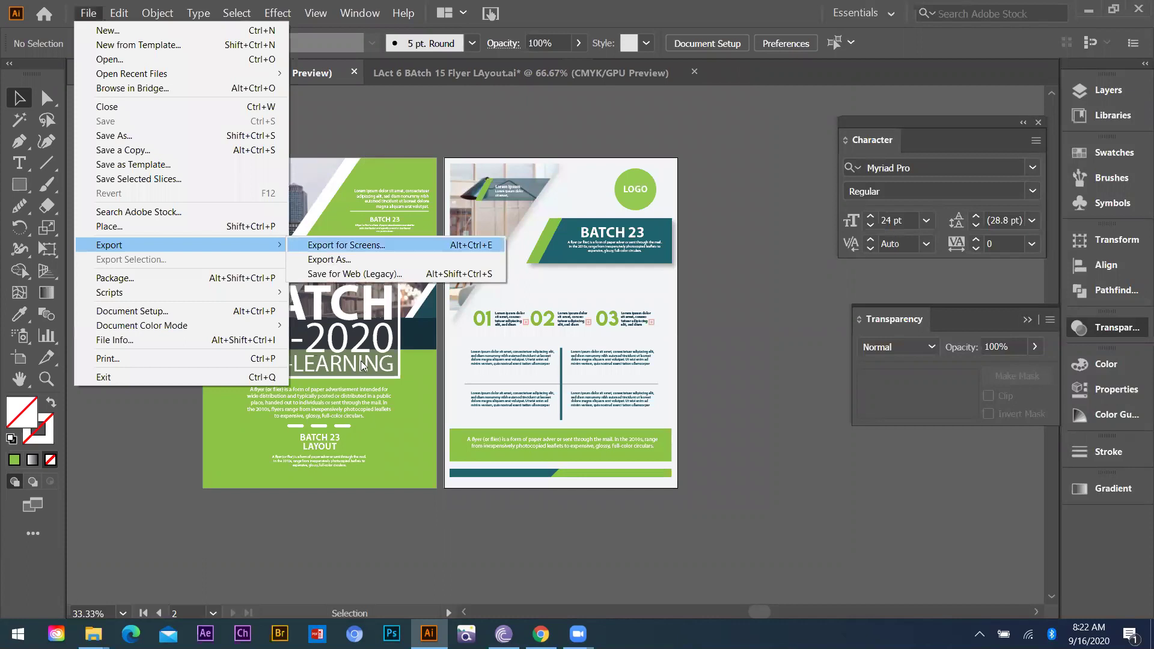
left_click(359, 382)
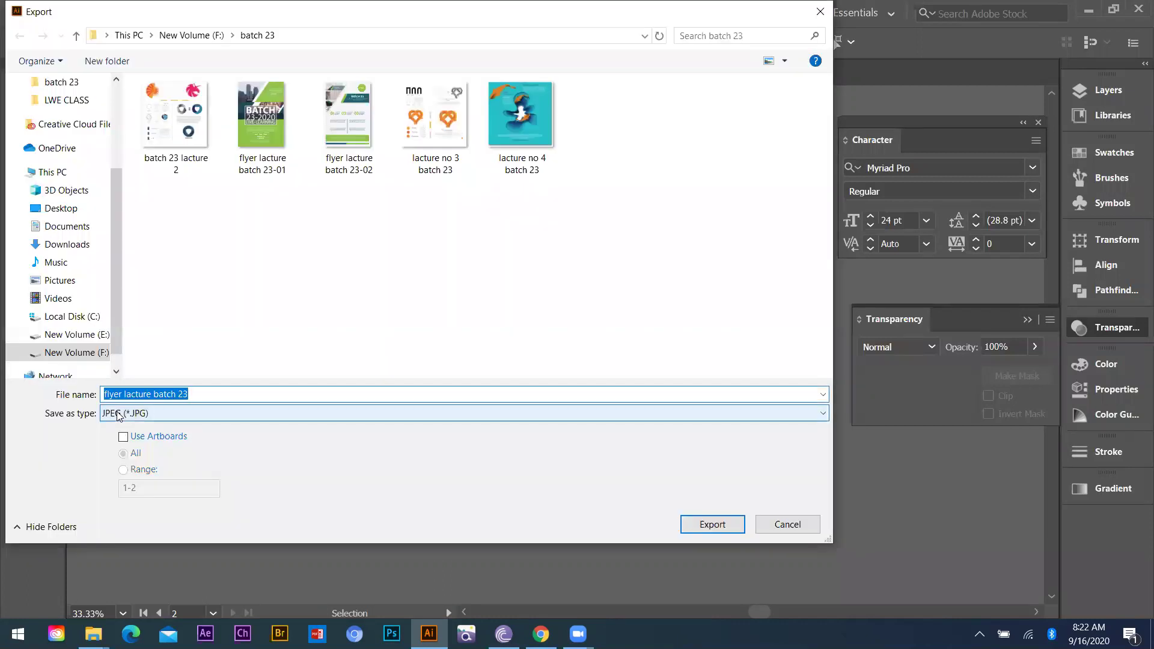
left_click(119, 415)
left_click(123, 500)
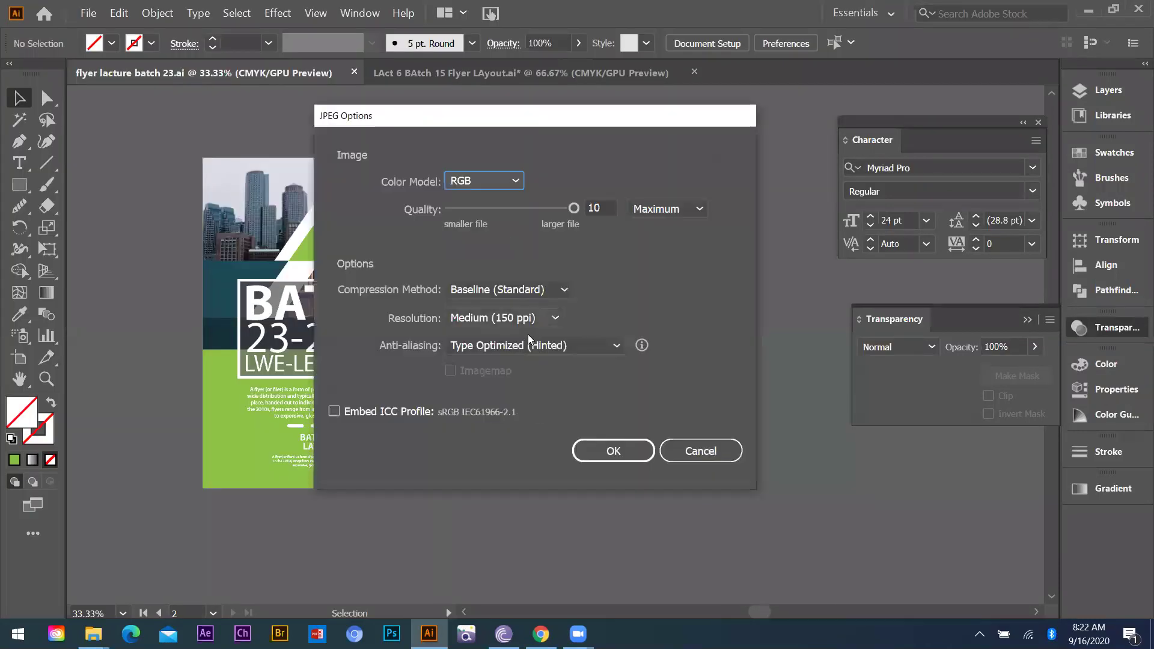
left_click(618, 452)
key("Return")
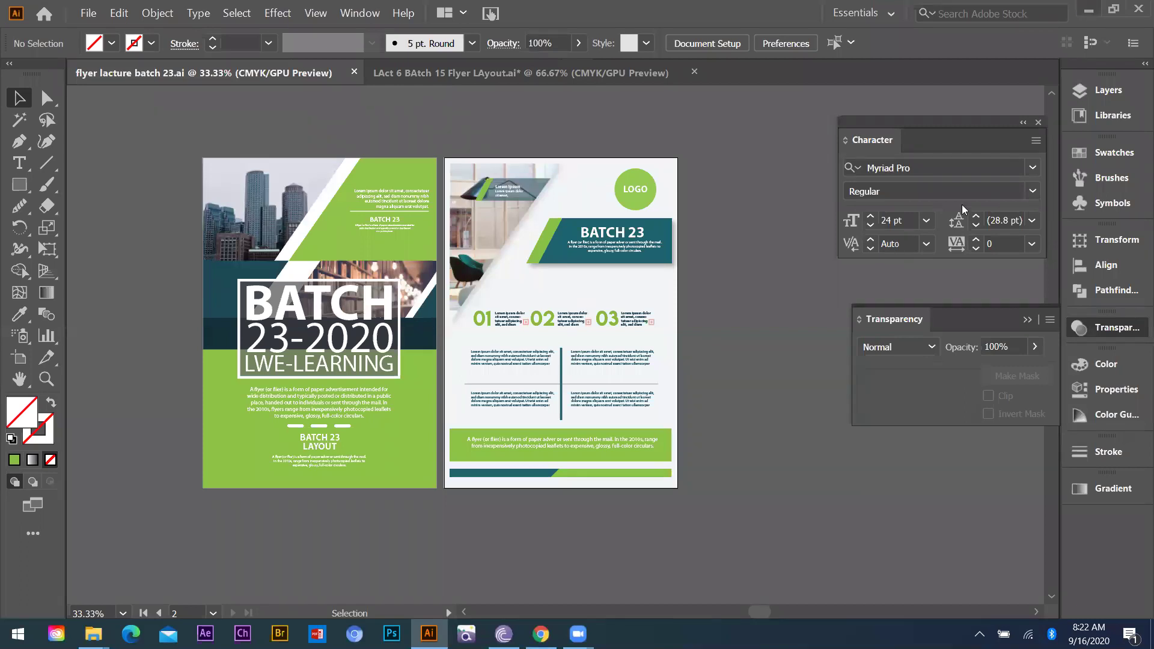
Switch to File Explorer, open the batch 23 folder on drive F and review the exported flyer JPEGs in the photo viewer
key("alt+Tab")
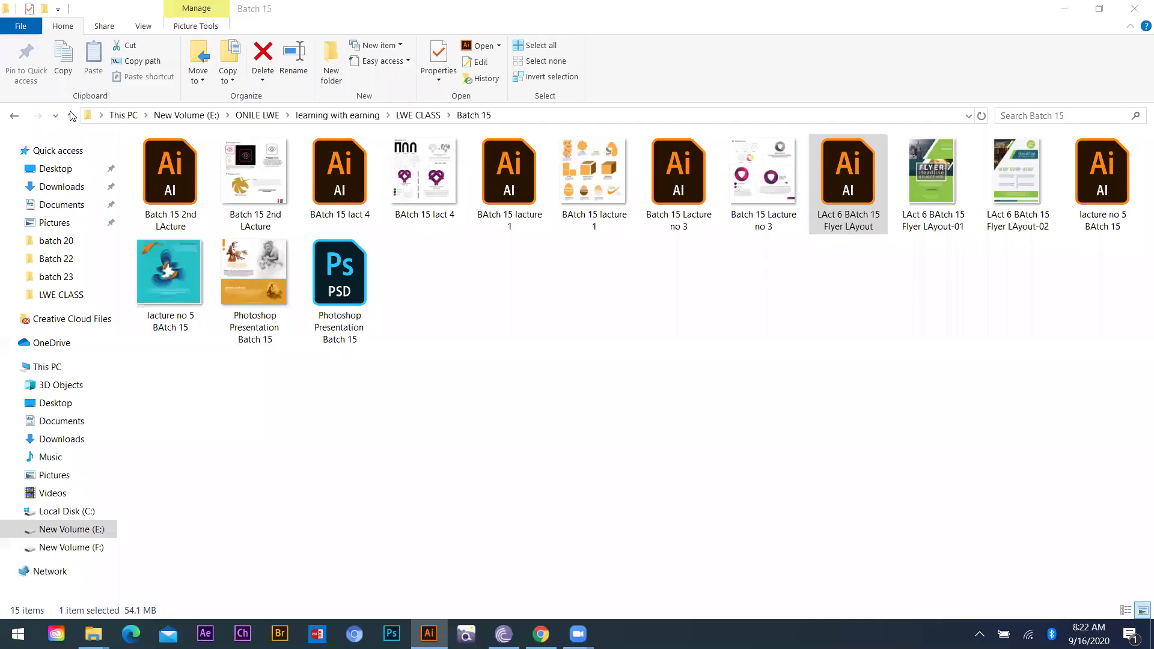
left_click(74, 554)
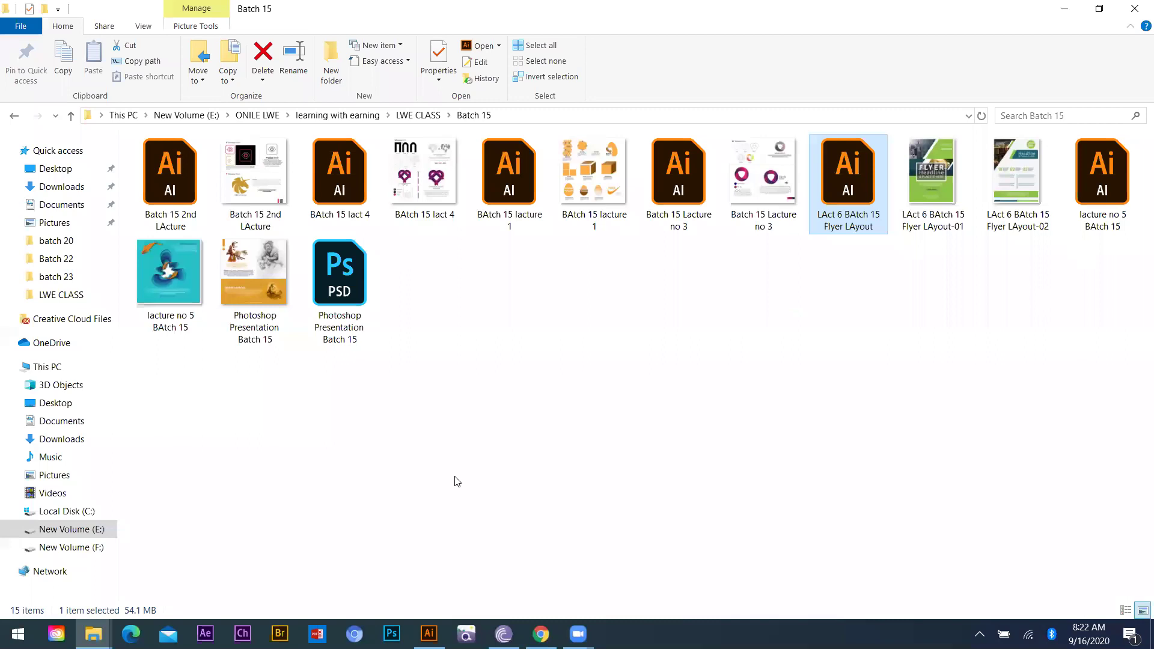
key("alt+Up")
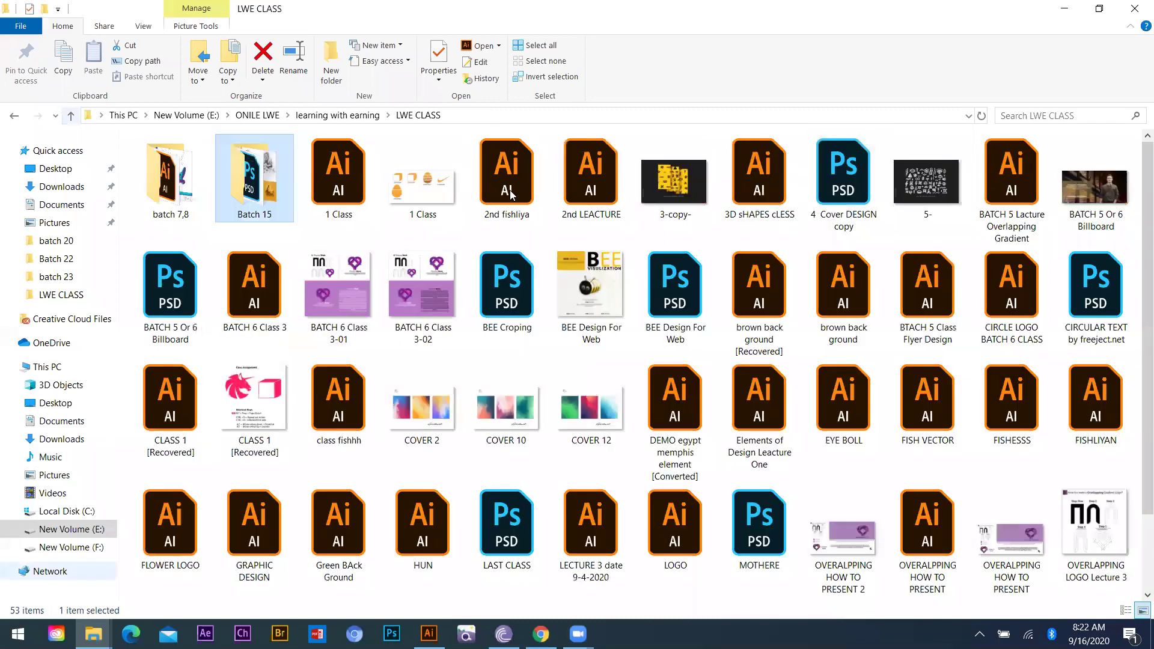
key("alt+Left")
key("alt+Left")
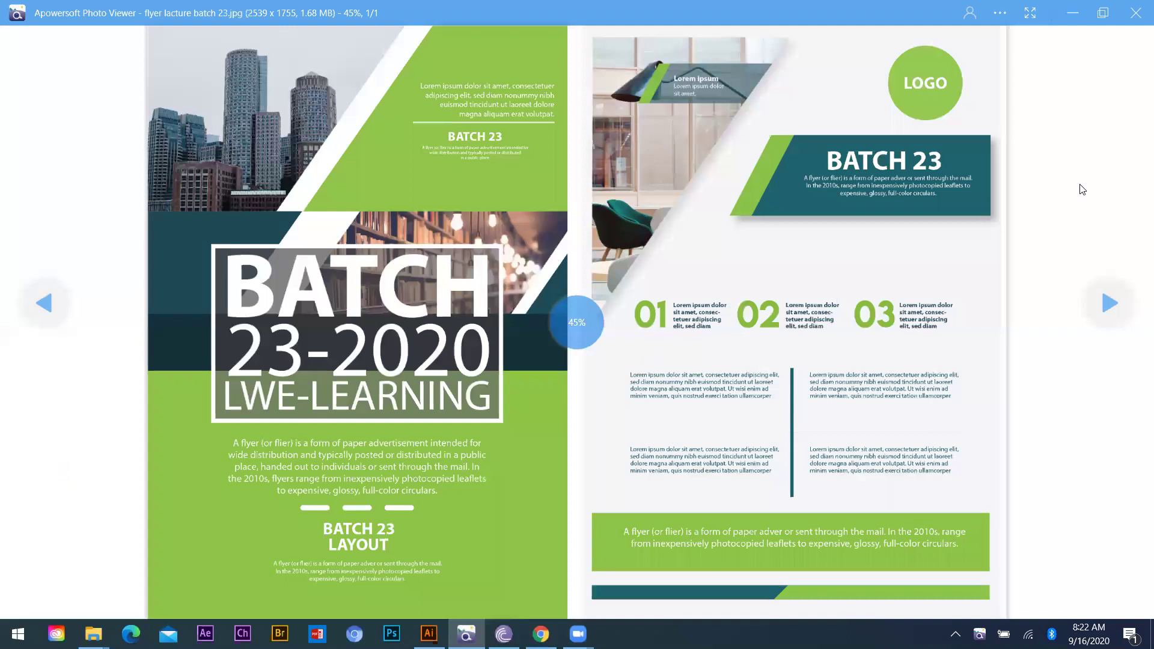
left_click(1099, 313)
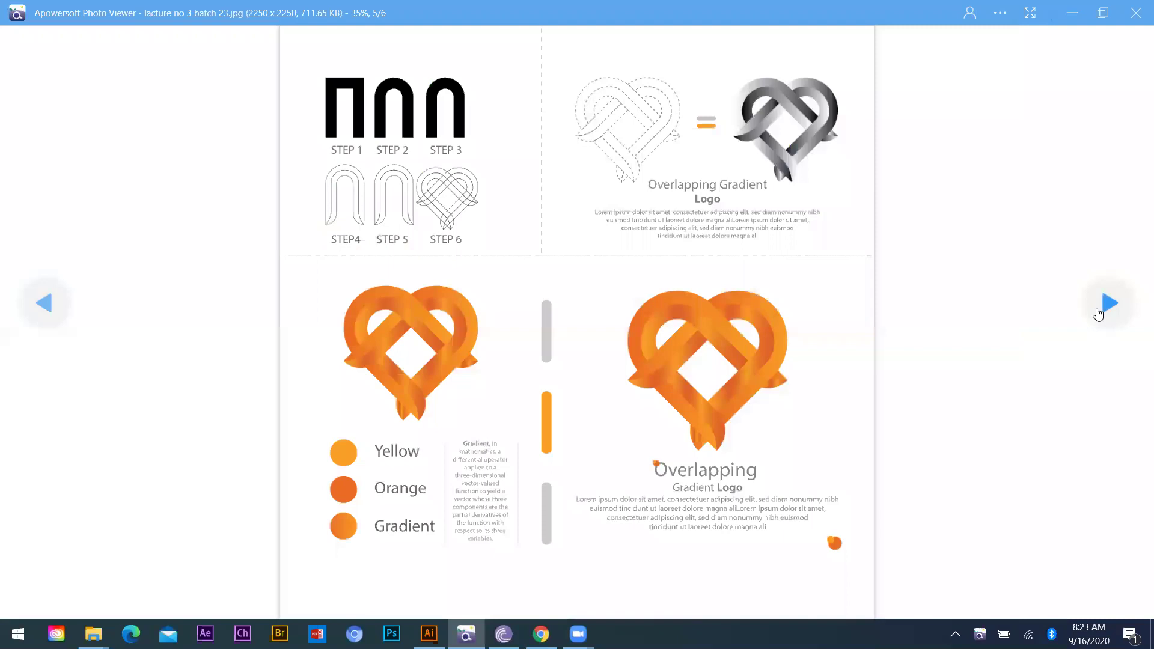
left_click(1099, 313)
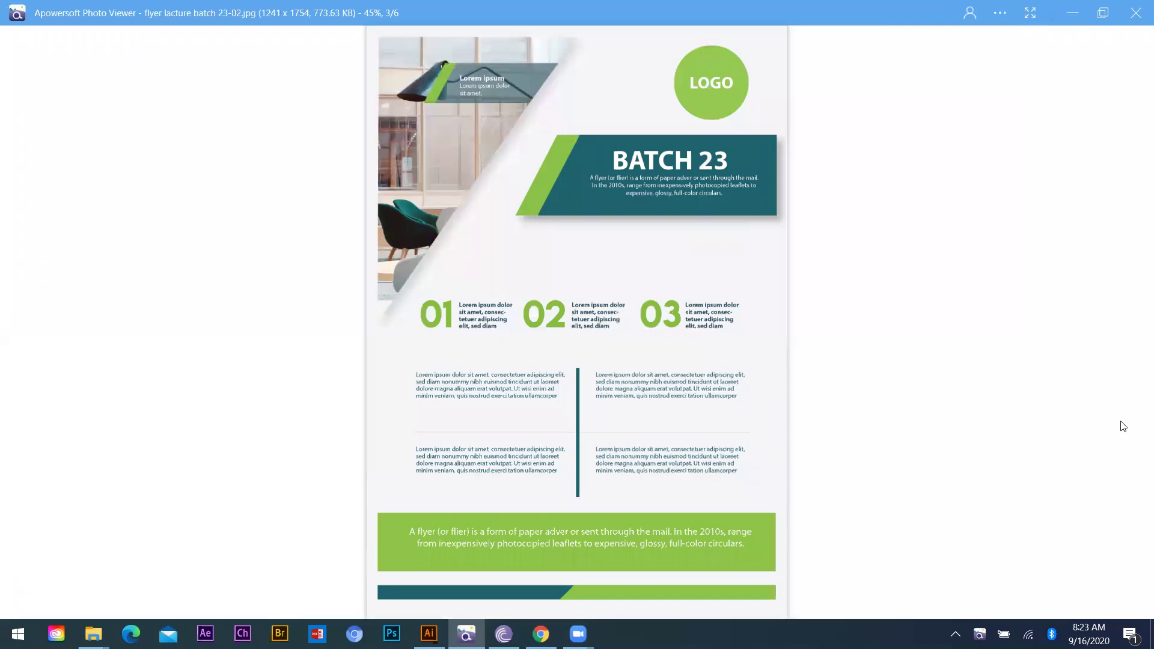
left_click(1135, 13)
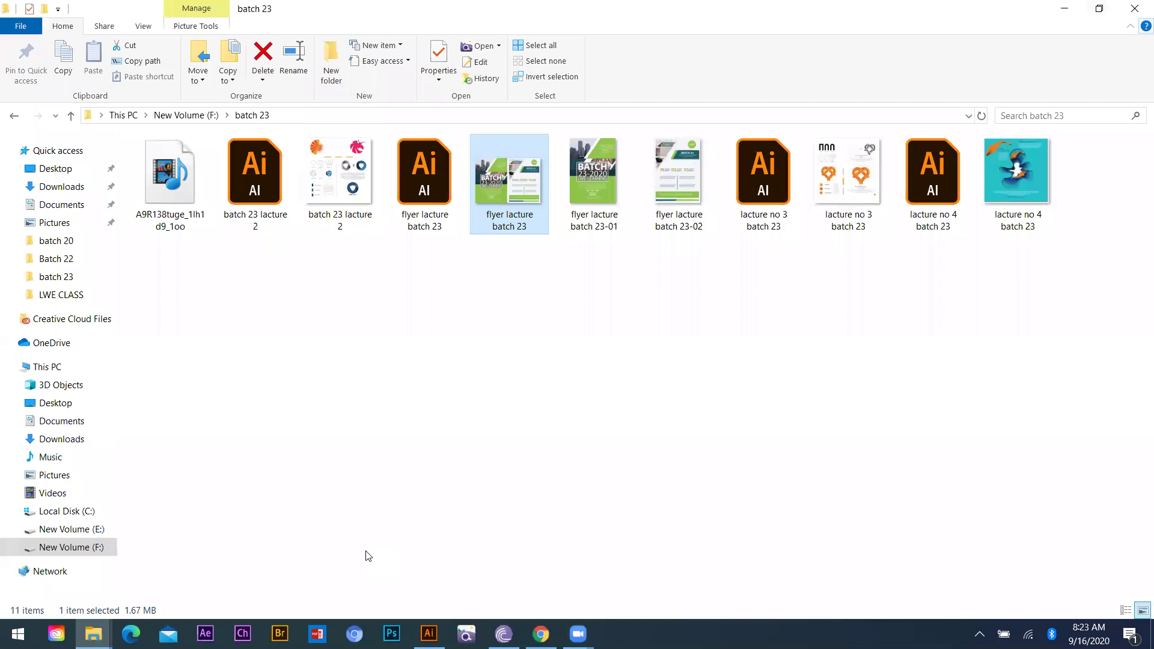
Switch to Chrome, open Pinterest and search for "flyer leyouts"
key("super+d")
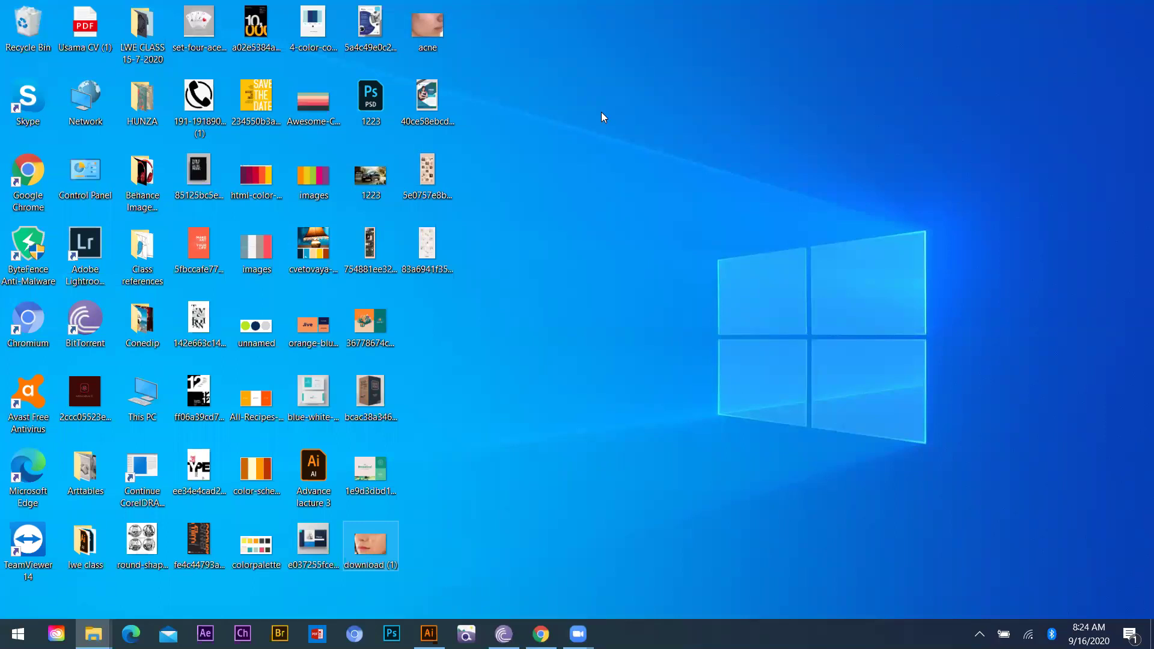
left_click(740, 113)
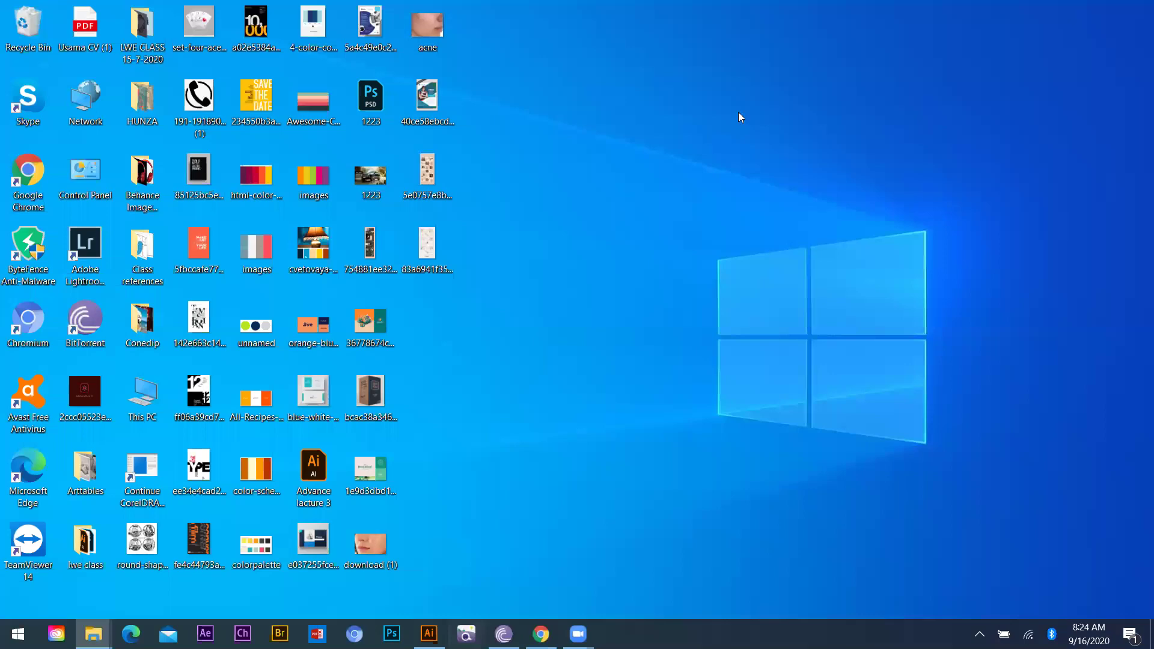
key("alt+Tab")
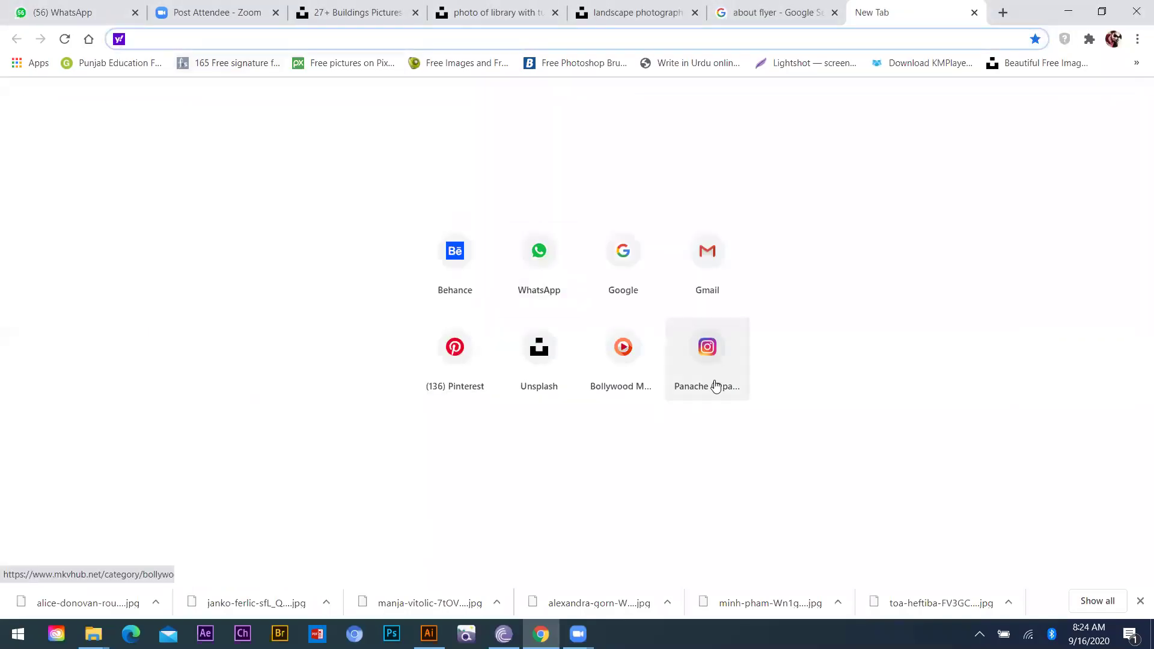
left_click(455, 368)
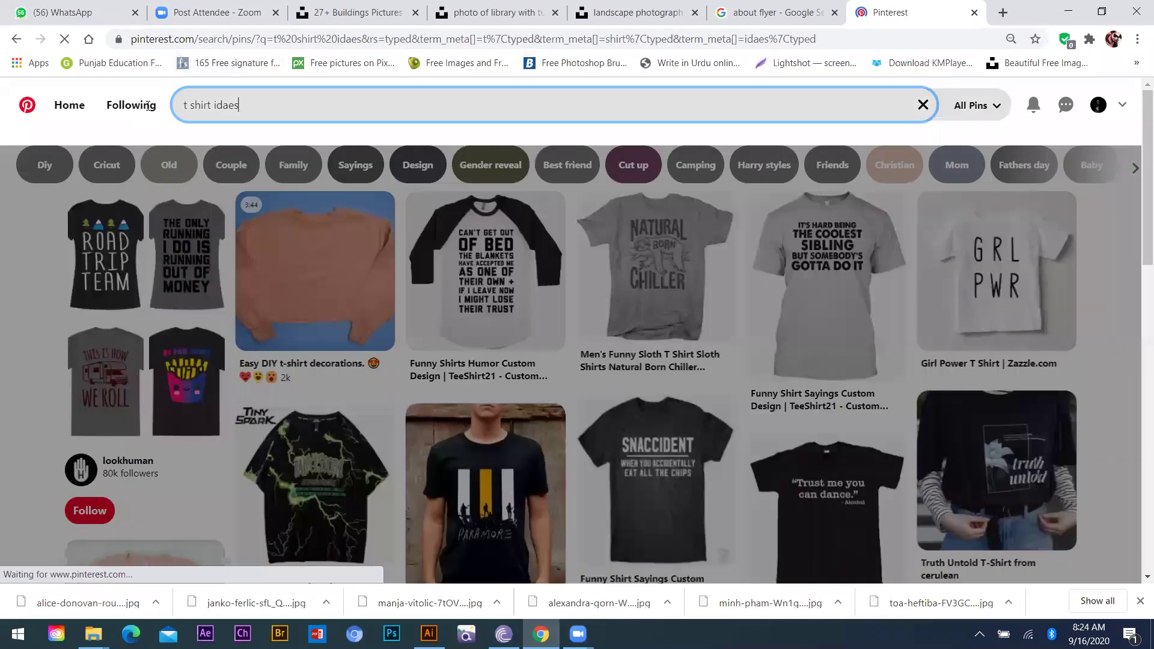
key("ctrl+a")
type("flyer leyouts")
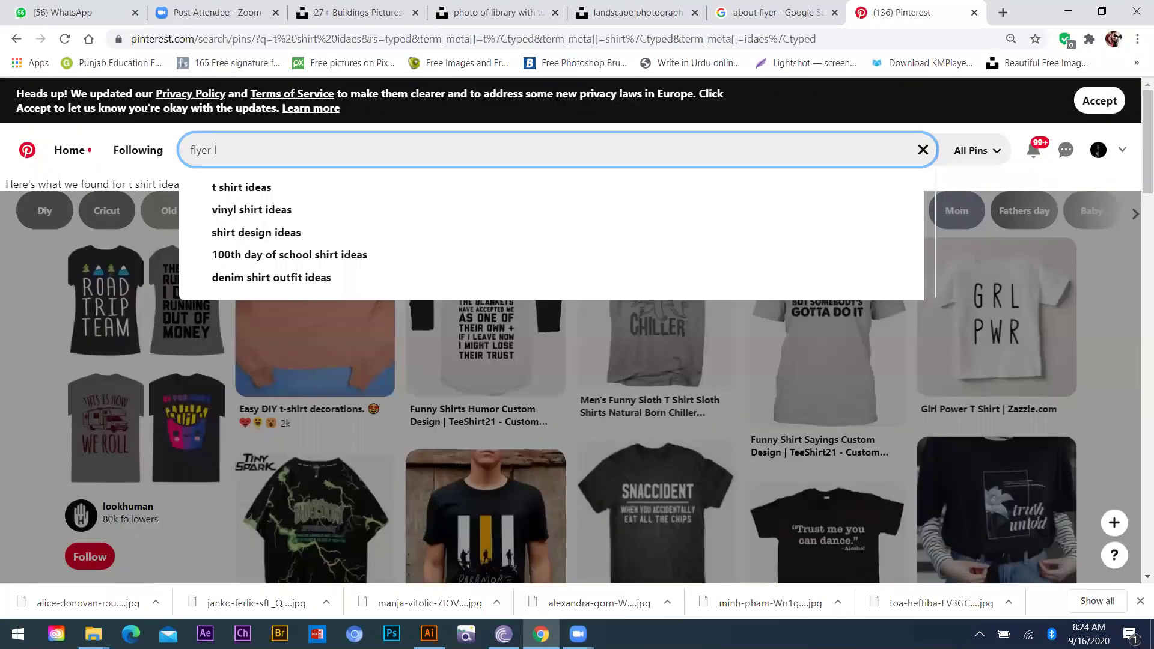
key("Return")
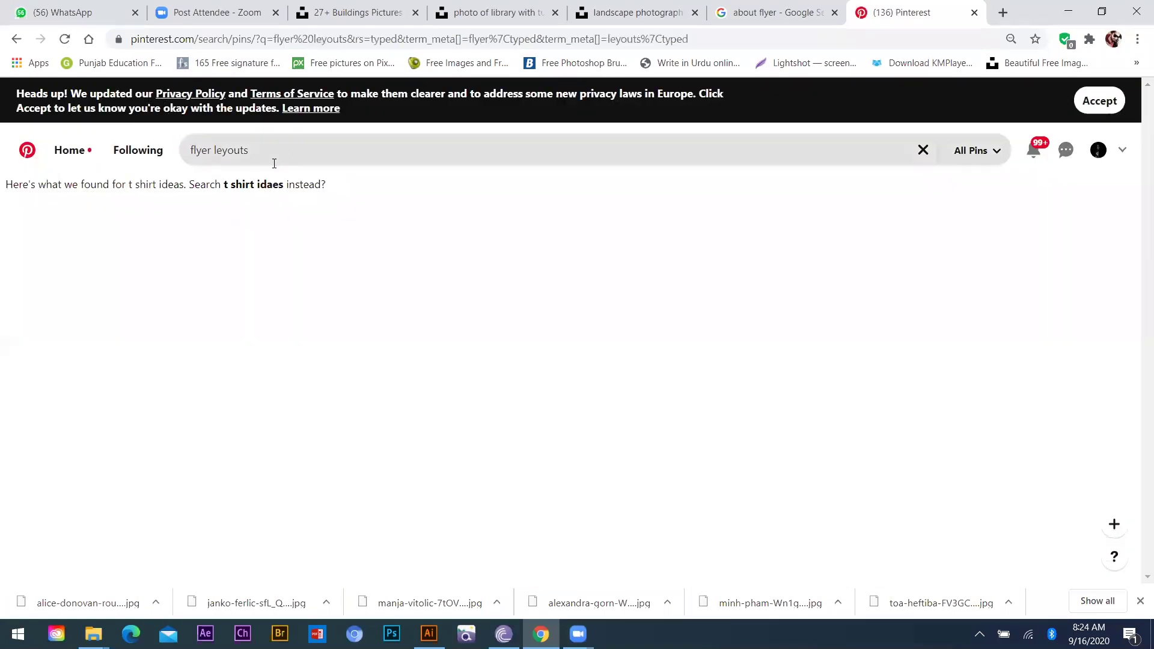
left_click(275, 157)
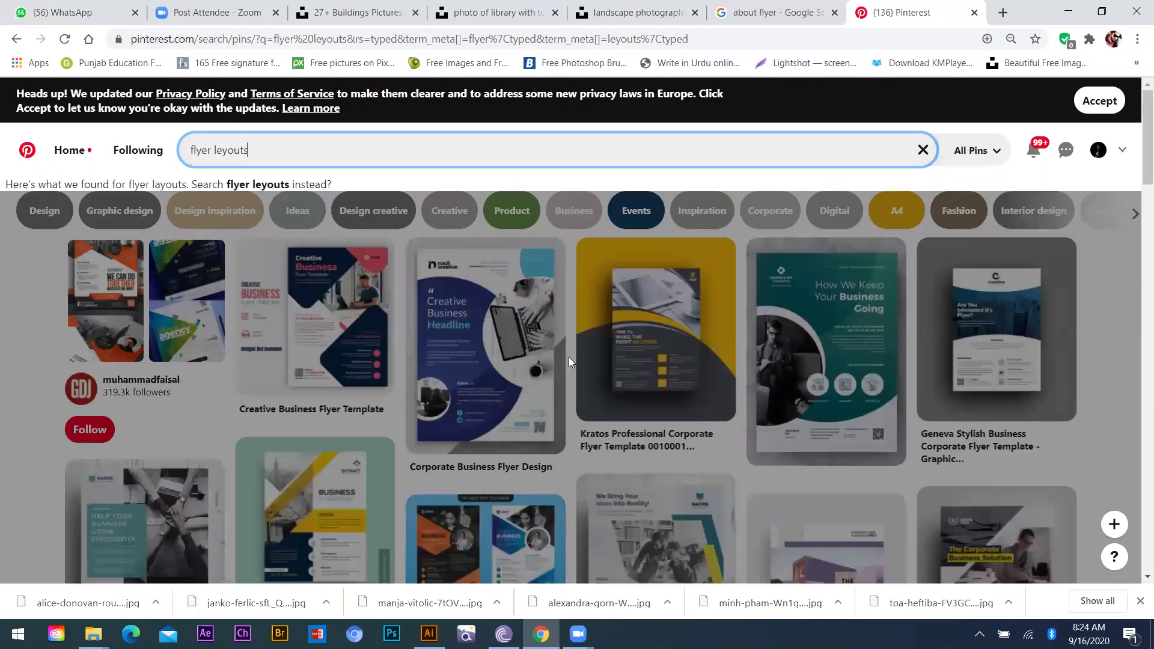
Browse the Pinterest results for examples of flyer designs and page layouts
scroll(707, 345, "down", 4)
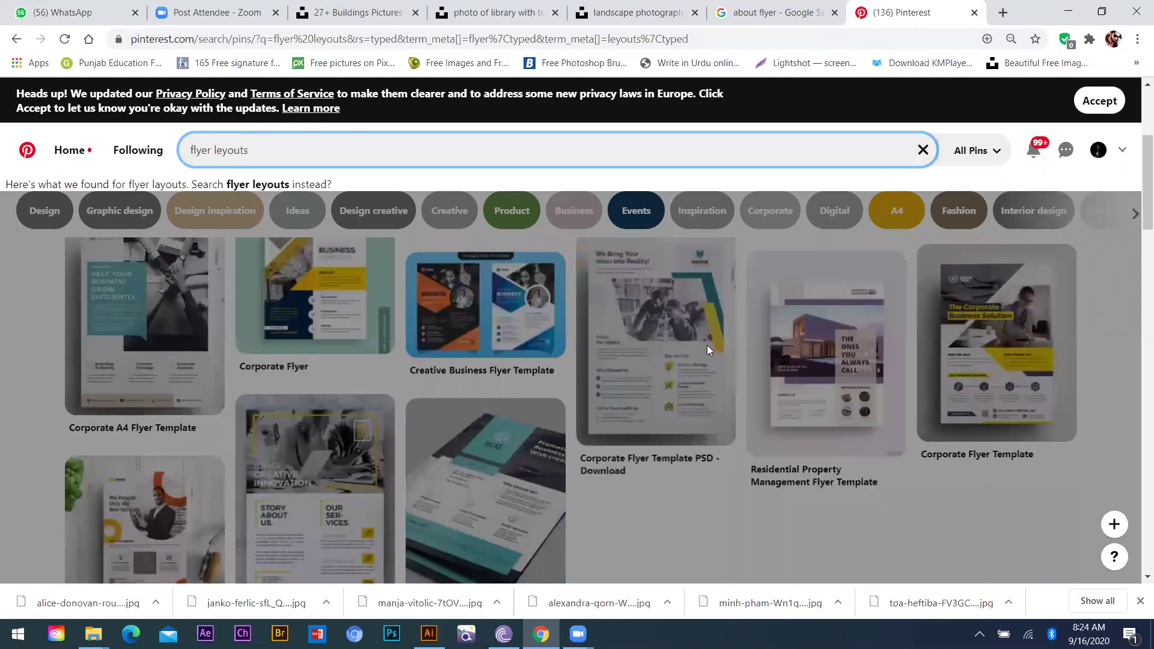
scroll(986, 457, "down", 1)
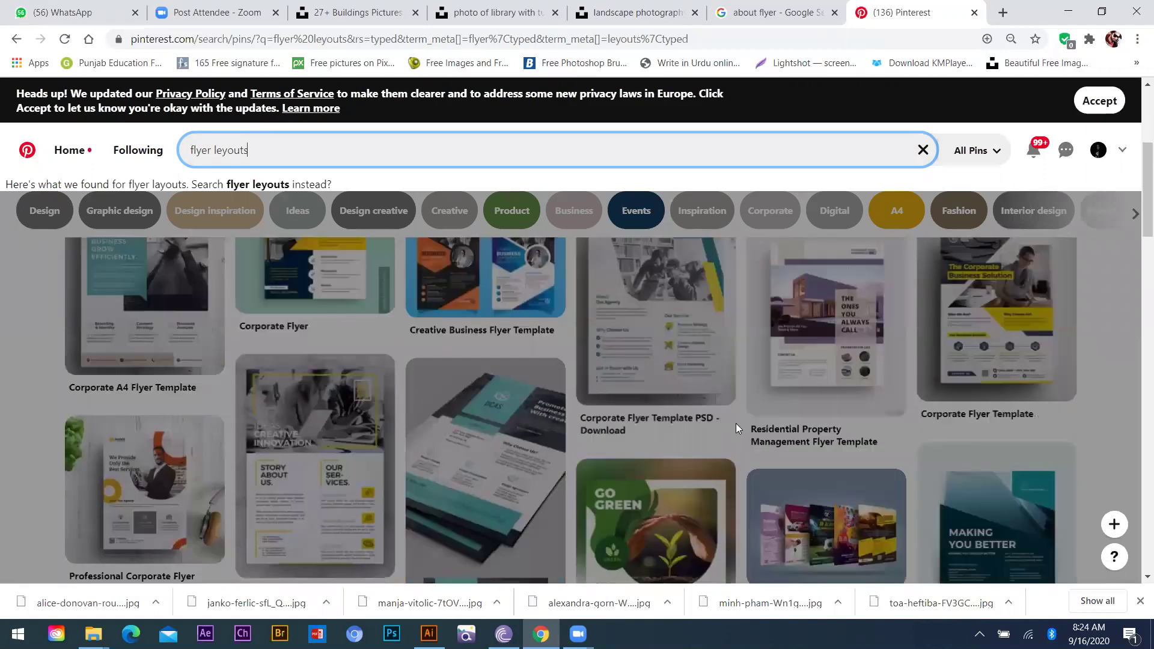
scroll(737, 428, "down", 1)
scroll(738, 422, "down", 5)
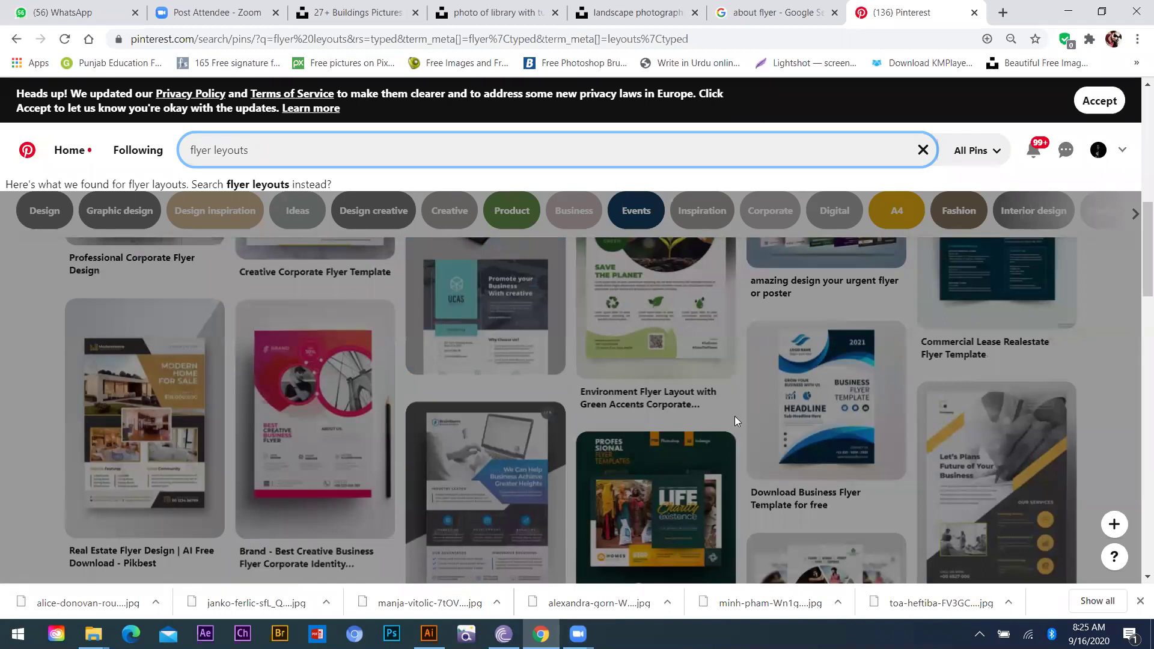
scroll(661, 470, "down", 4)
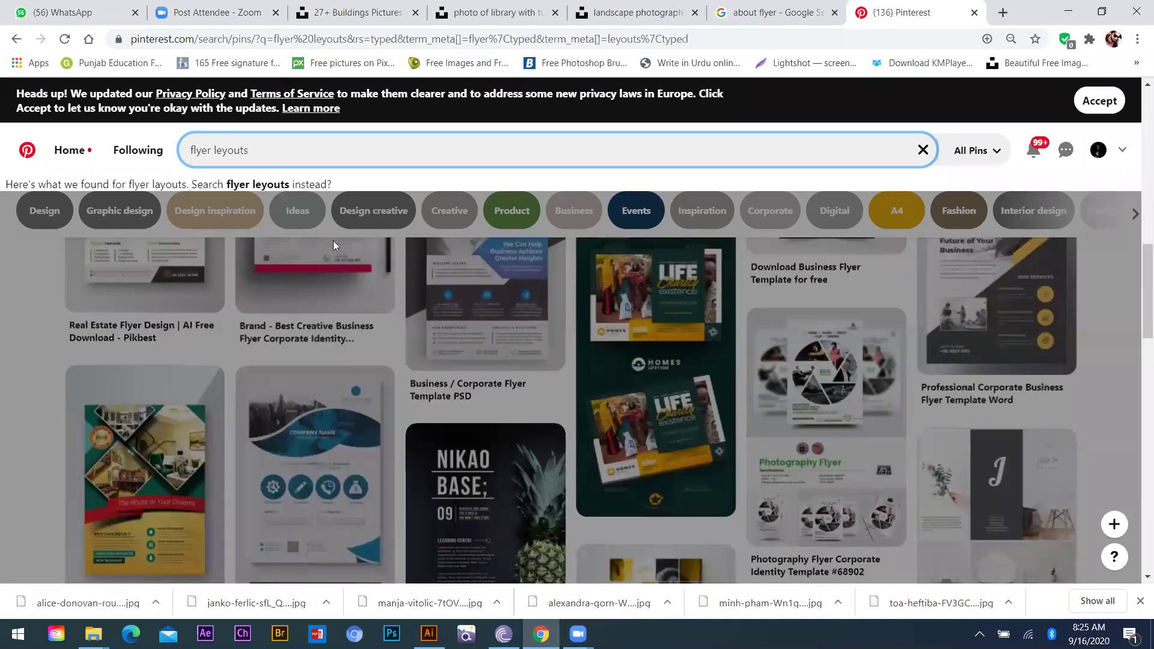
scroll(333, 241, "down", 1)
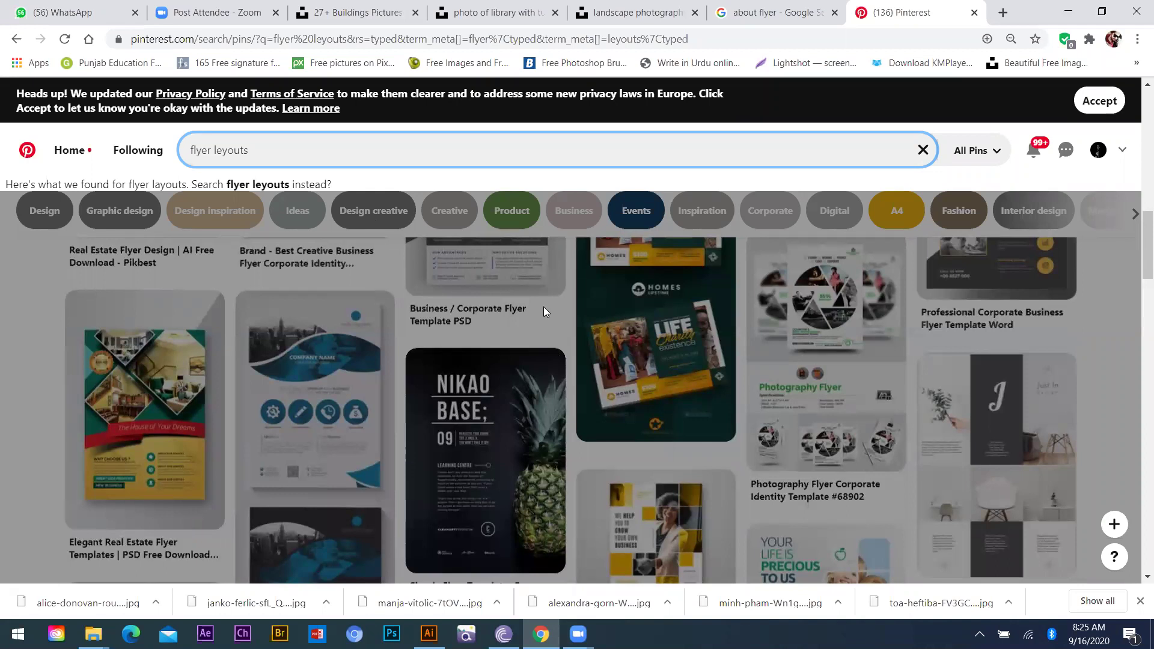
scroll(544, 307, "down", 3)
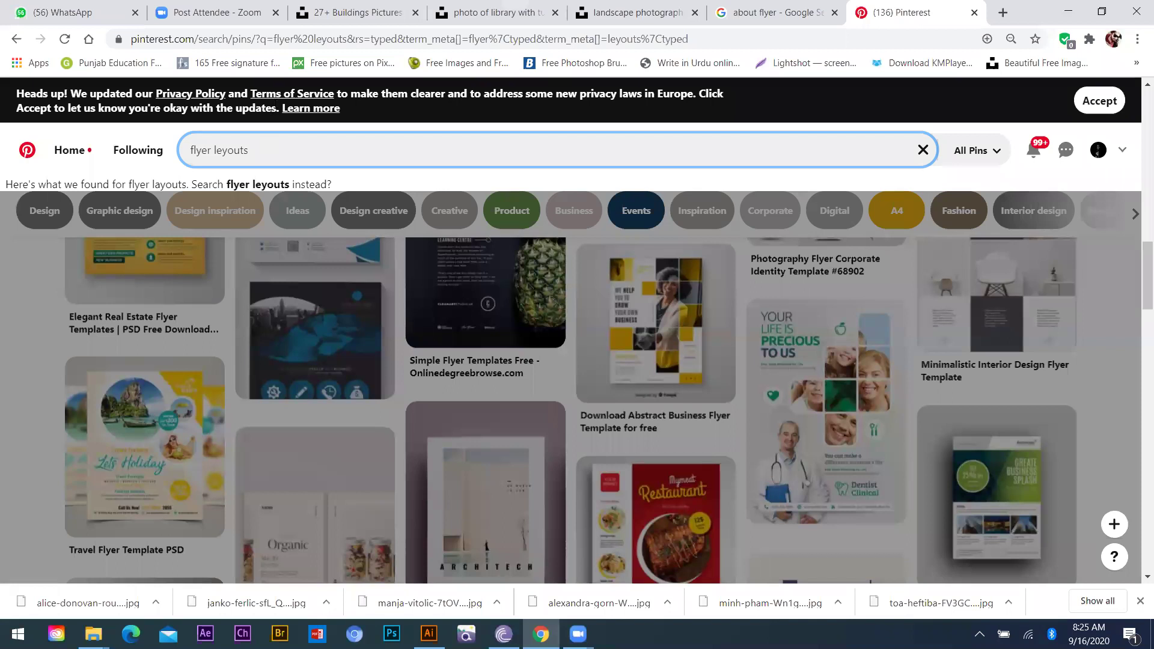
Search Pinterest for "flyer layouts" and open the pink Brand - Best Creative Business Flyer pin
key("alt+Left")
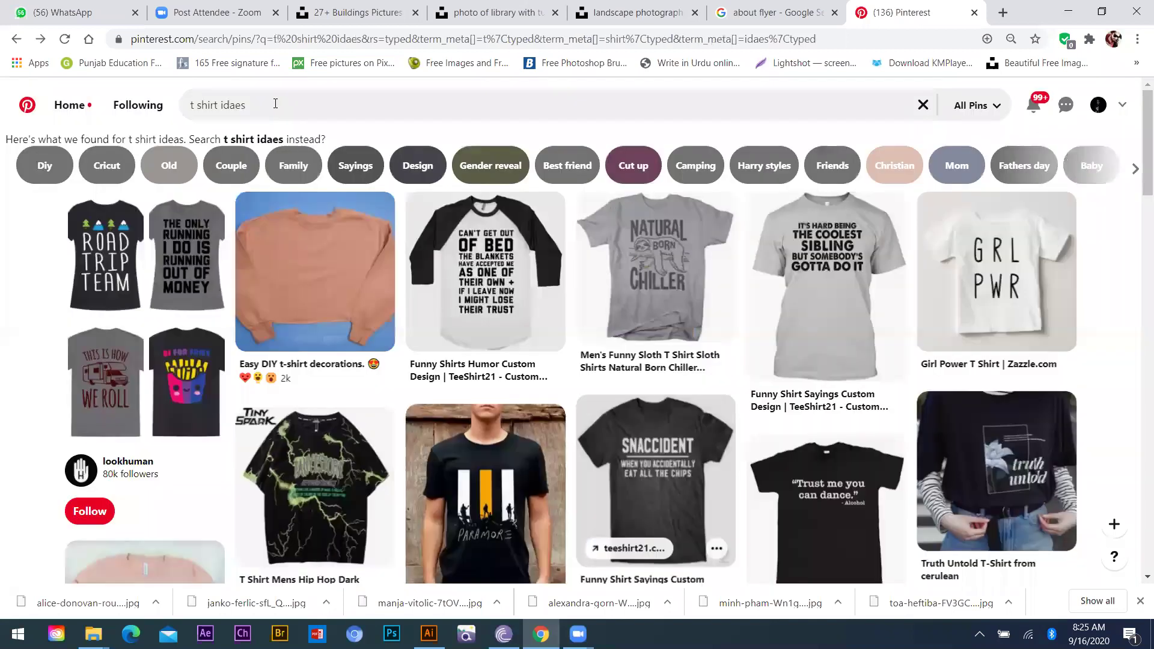
left_click(276, 104)
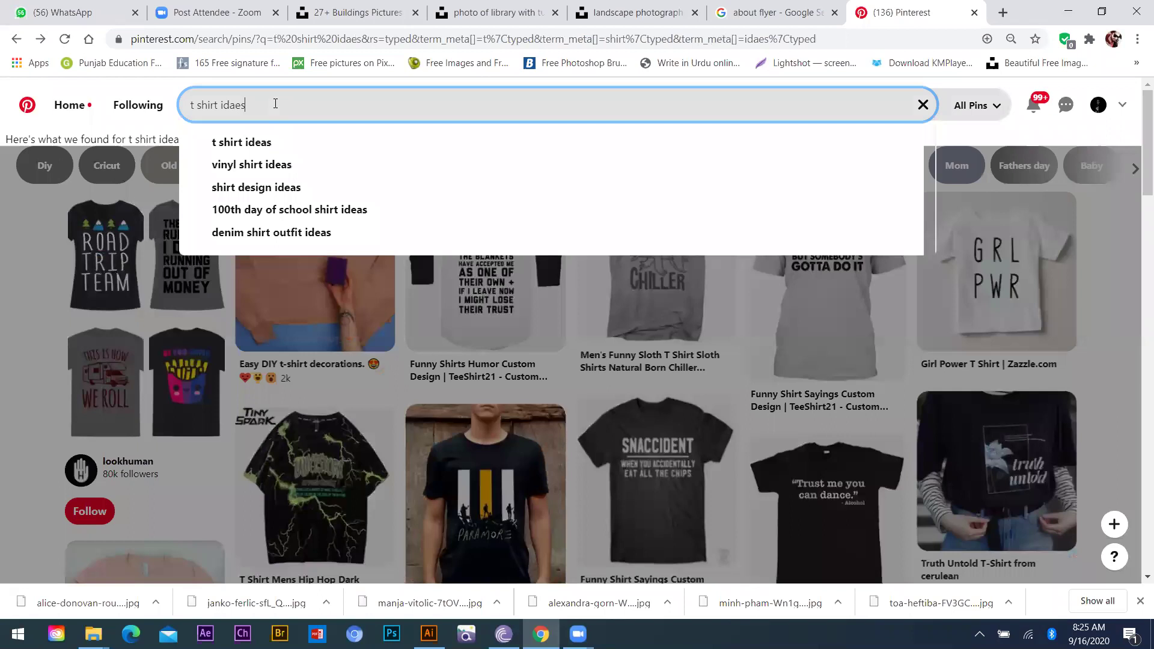
key("ctrl+a")
key("BackSpace")
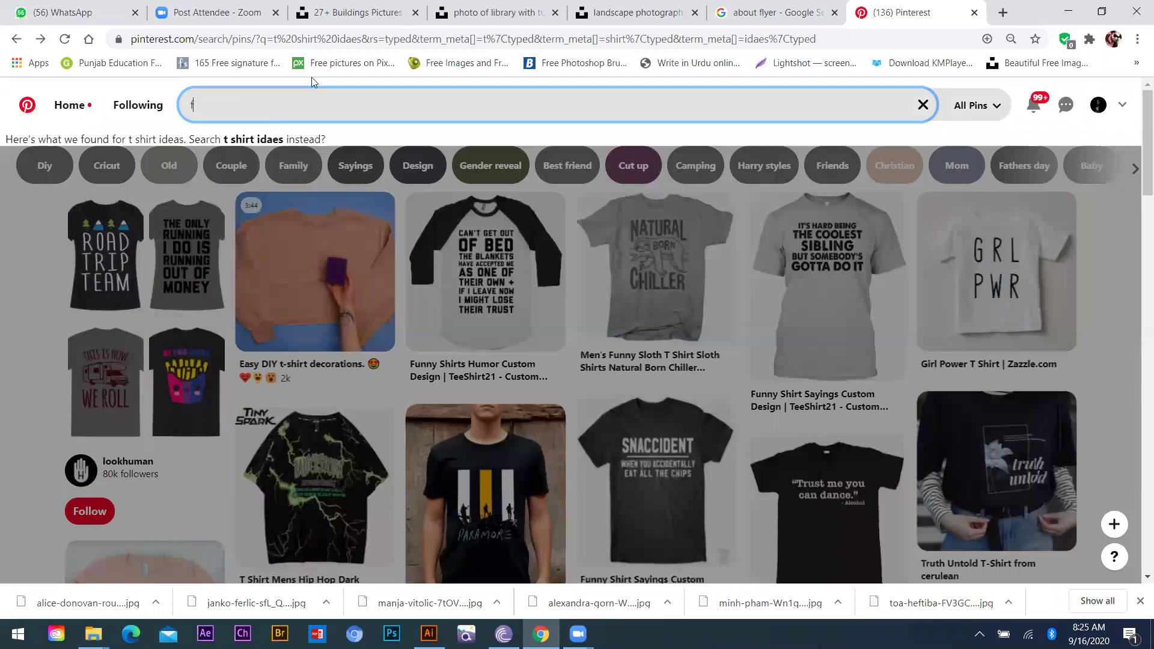
type("flyer layouts")
key("Return")
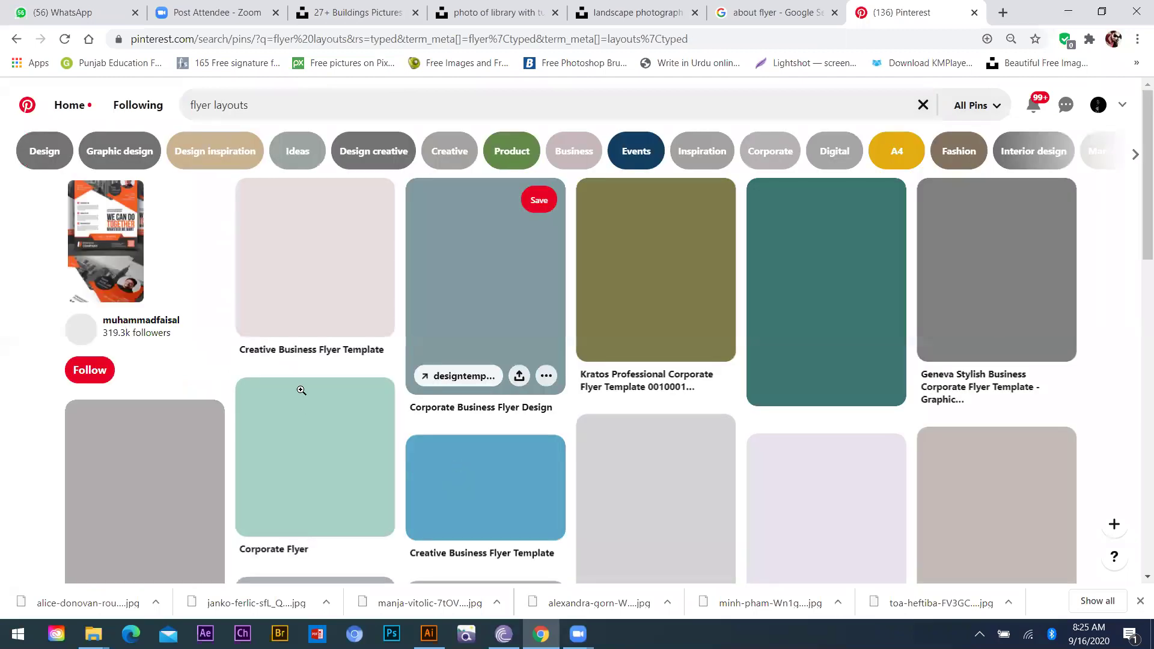
scroll(311, 434, "down", 5)
left_click(311, 433)
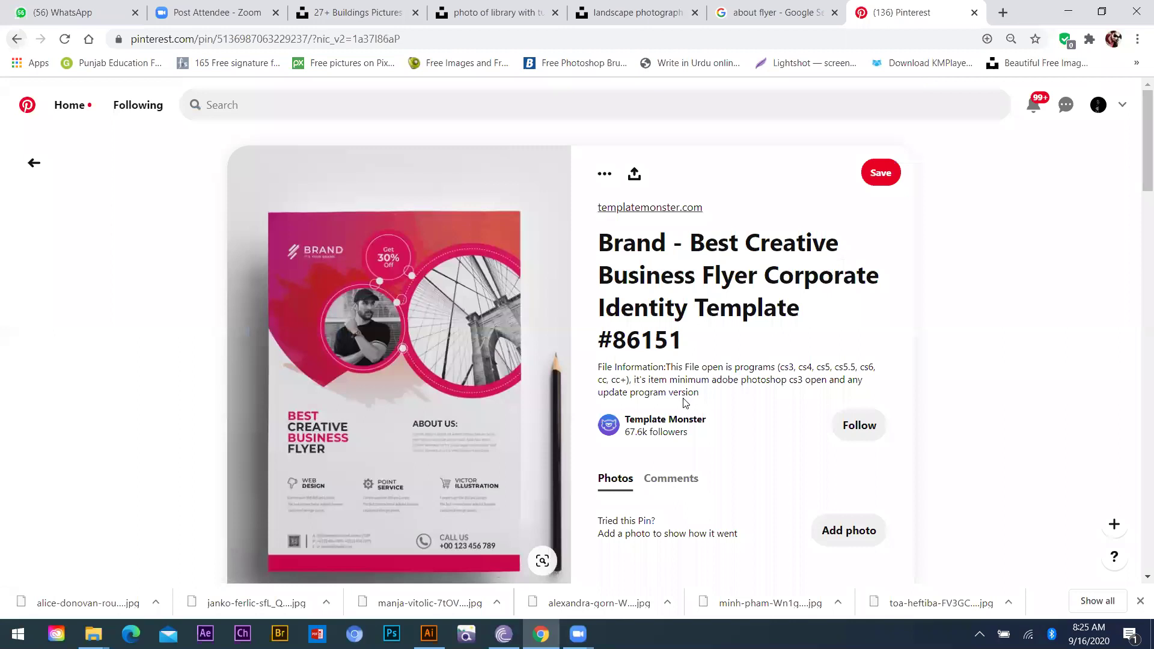
Open the green Charity Flyer Templates pin, look over its design and save the pin's image to the Desktop
key("alt+Left")
left_click(451, 446)
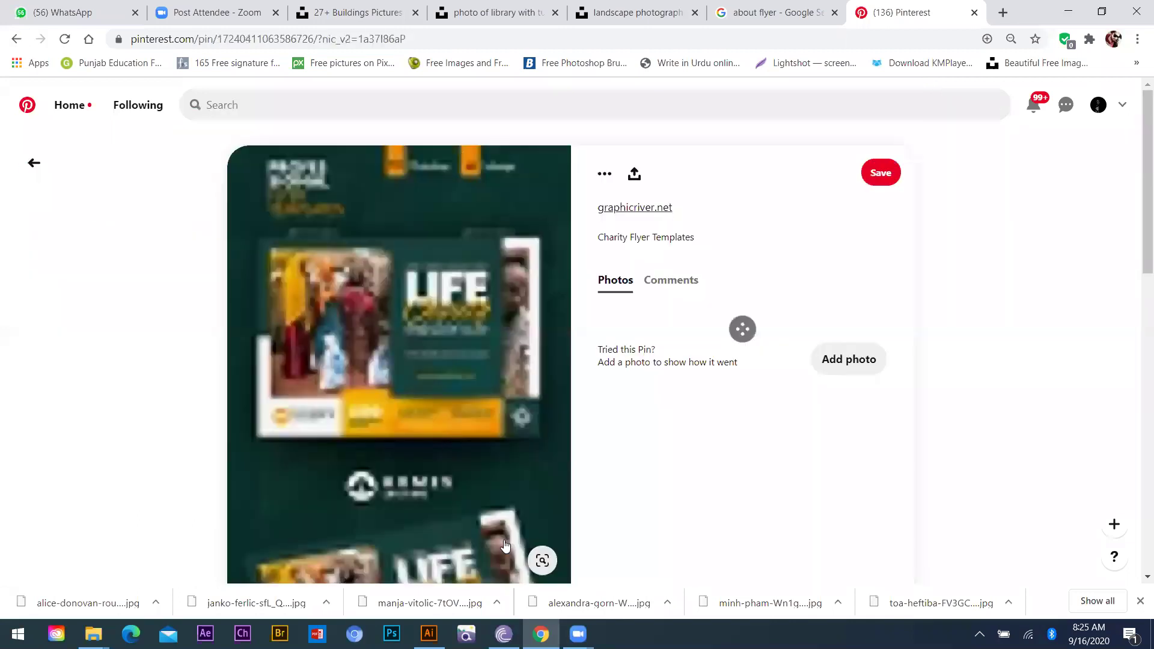
scroll(361, 493, "down", 3)
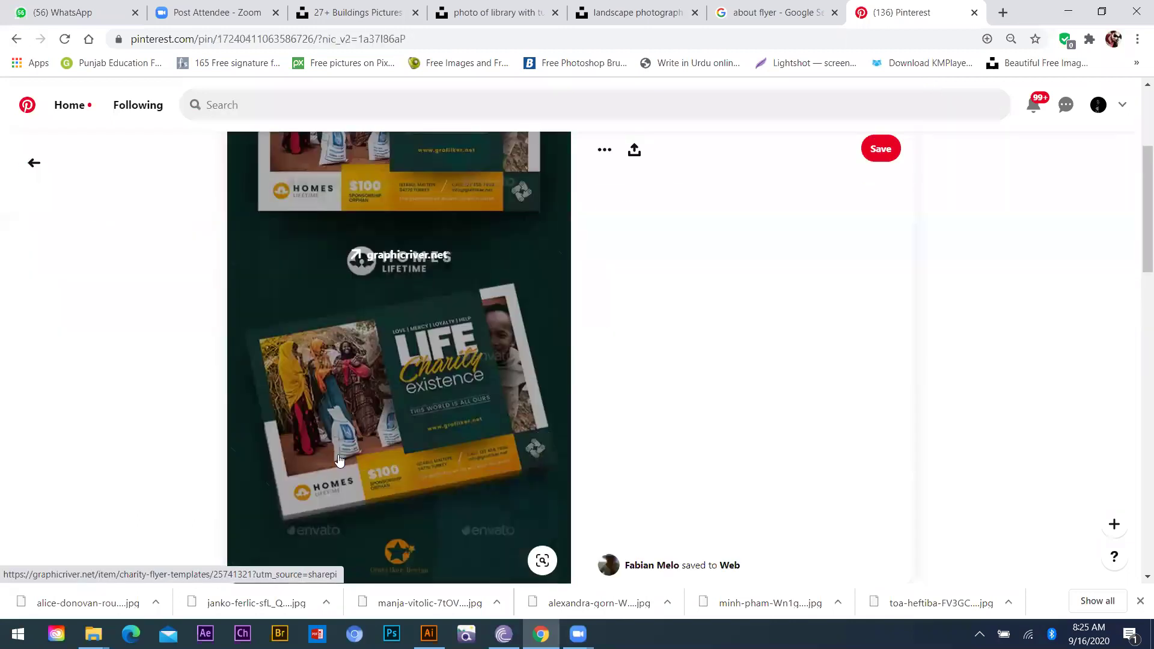
scroll(277, 433, "up", 2)
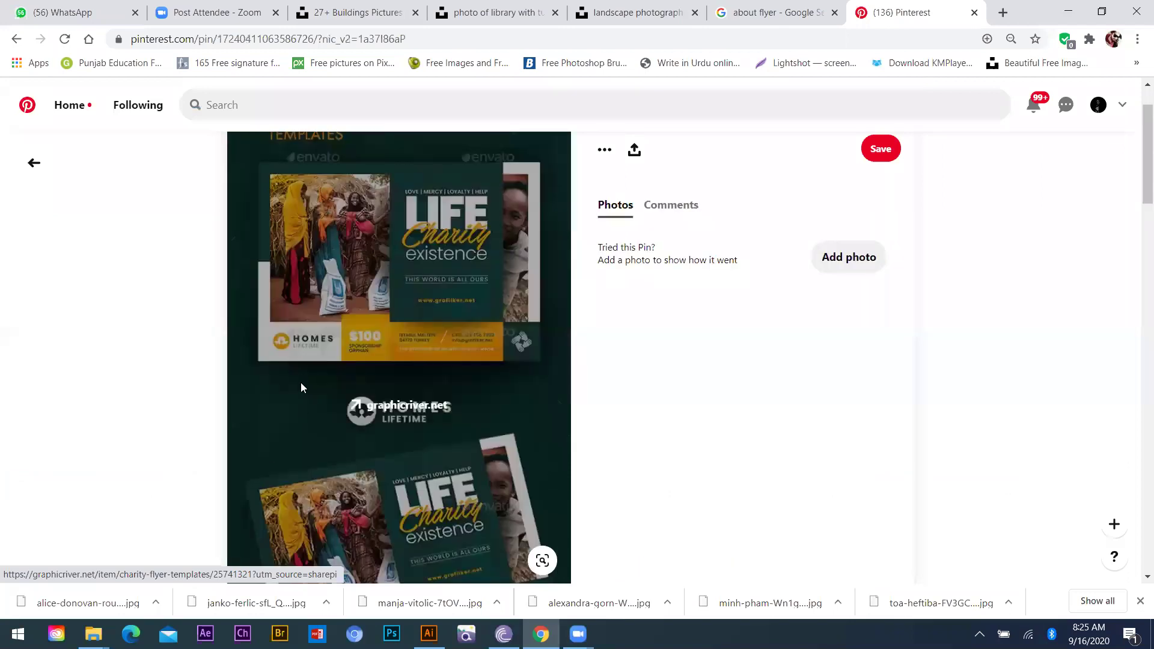
scroll(295, 379, "up", 1)
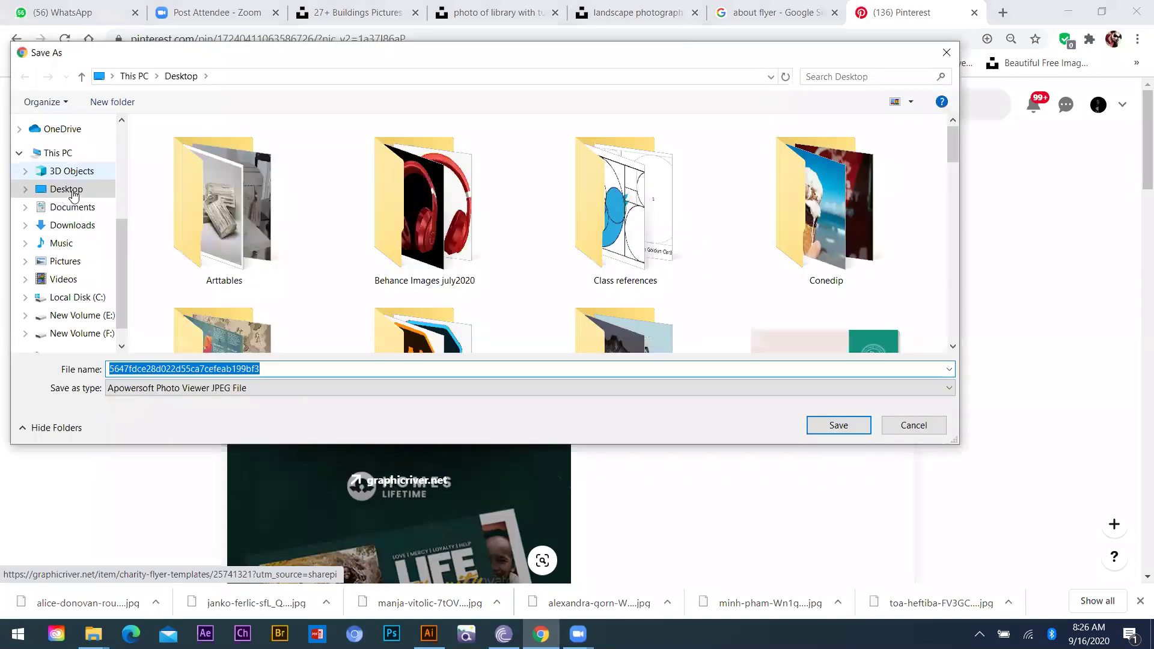
left_click(269, 248)
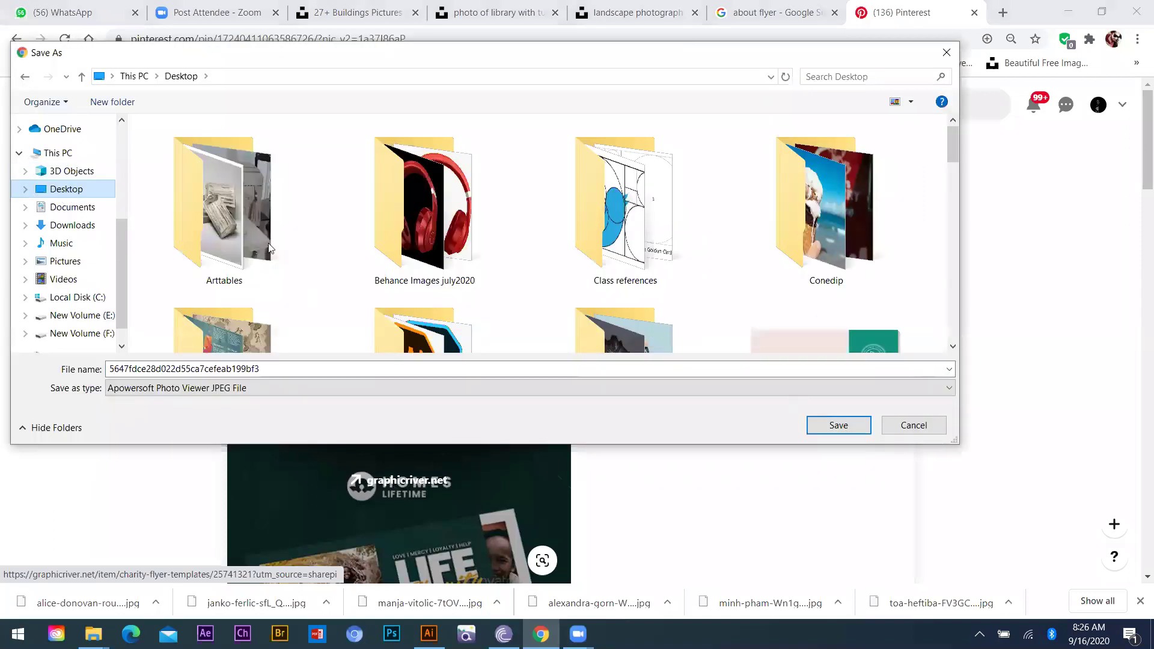
left_click(825, 425)
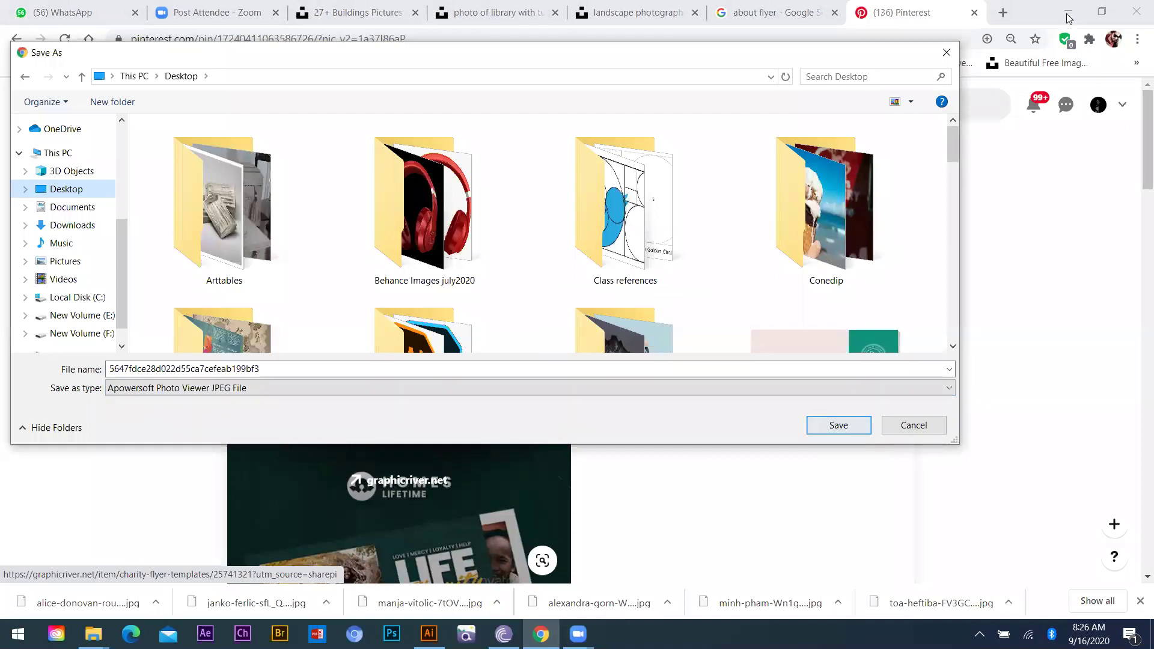
key("Return")
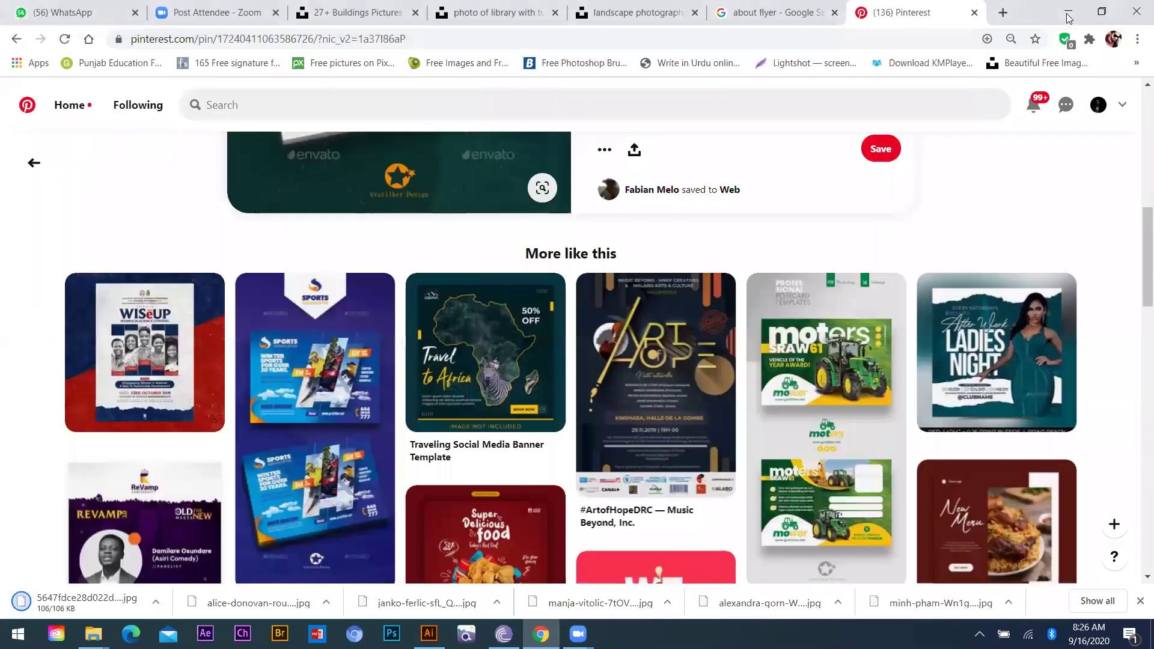
Open the WISeUP Women in Science Uprising flyer pin and browse the related flyer designs for layout ideas
left_click(192, 380)
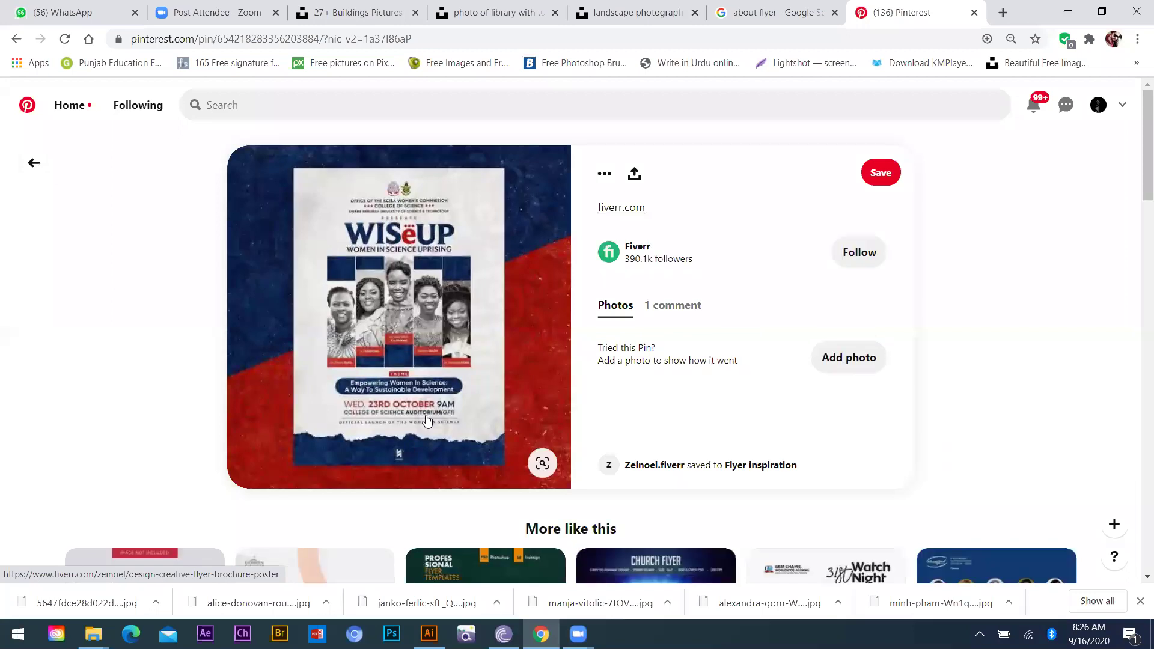
mouse_move(453, 473)
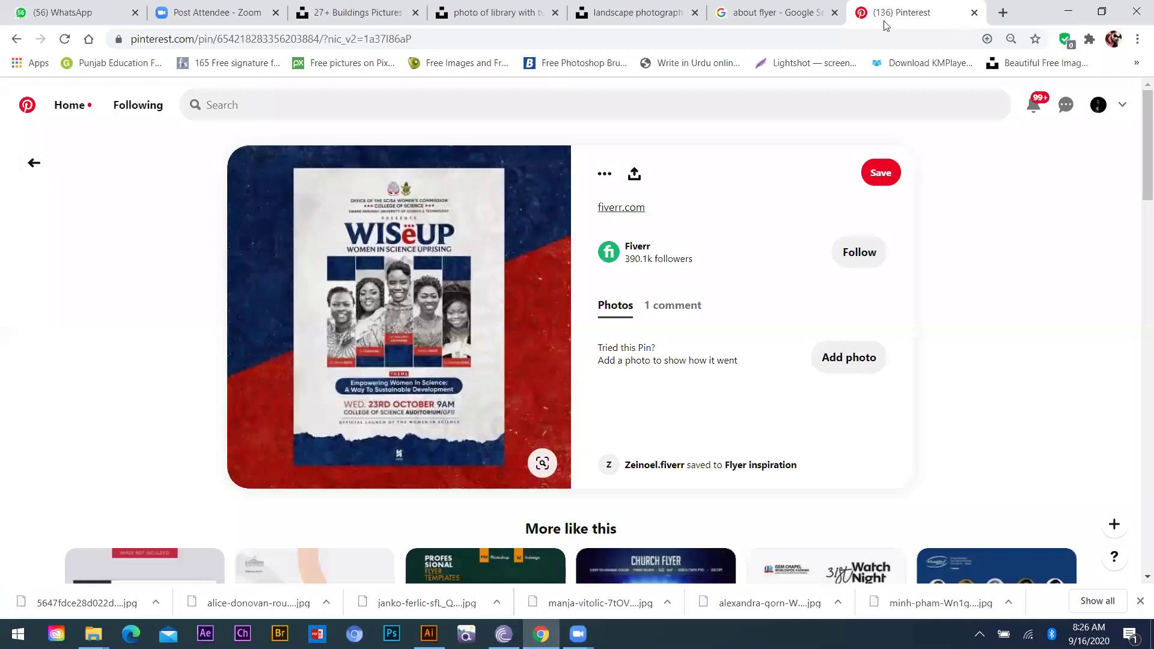
key("ctrl+shift+Tab")
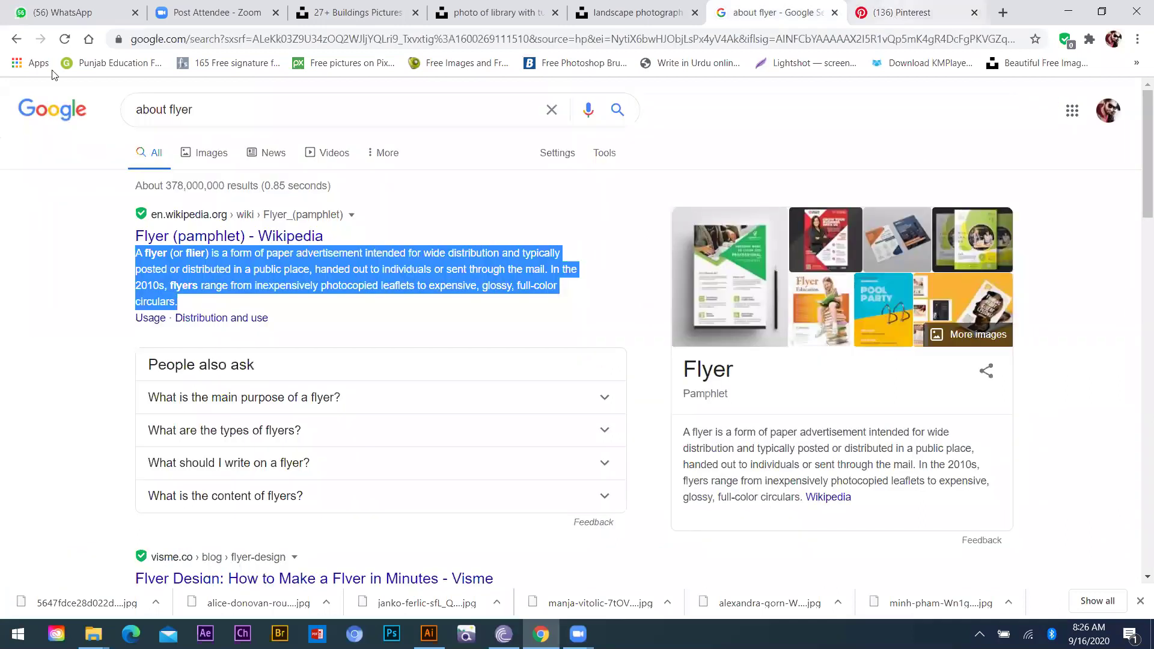
key("ctrl+Tab")
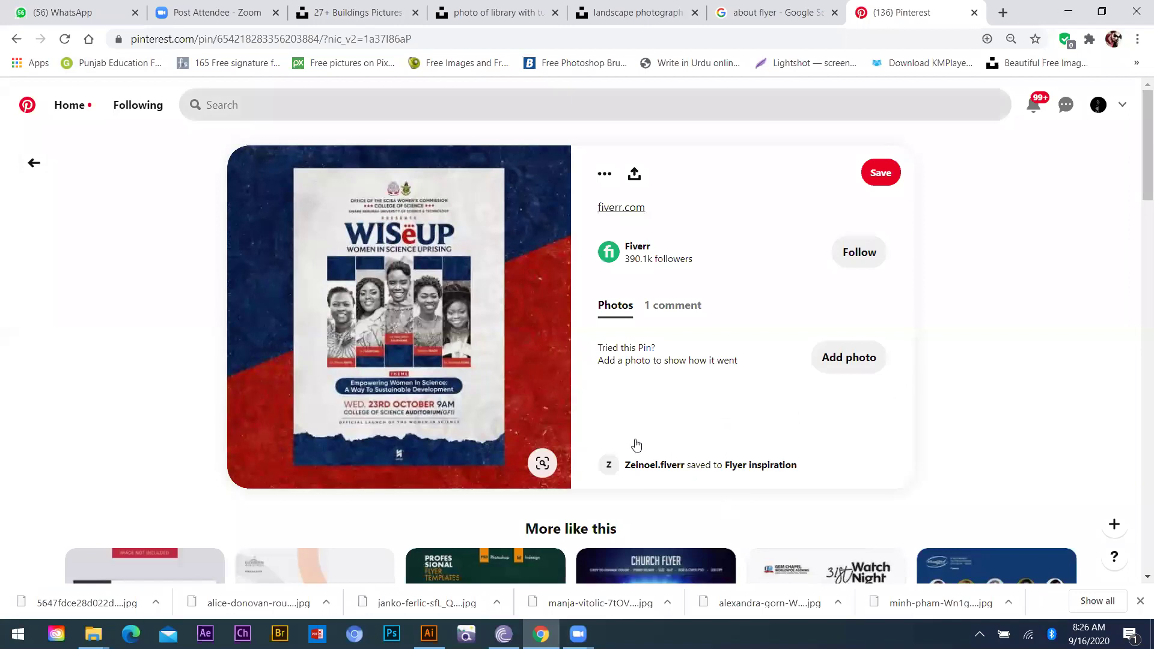
scroll(494, 381, "down", 10)
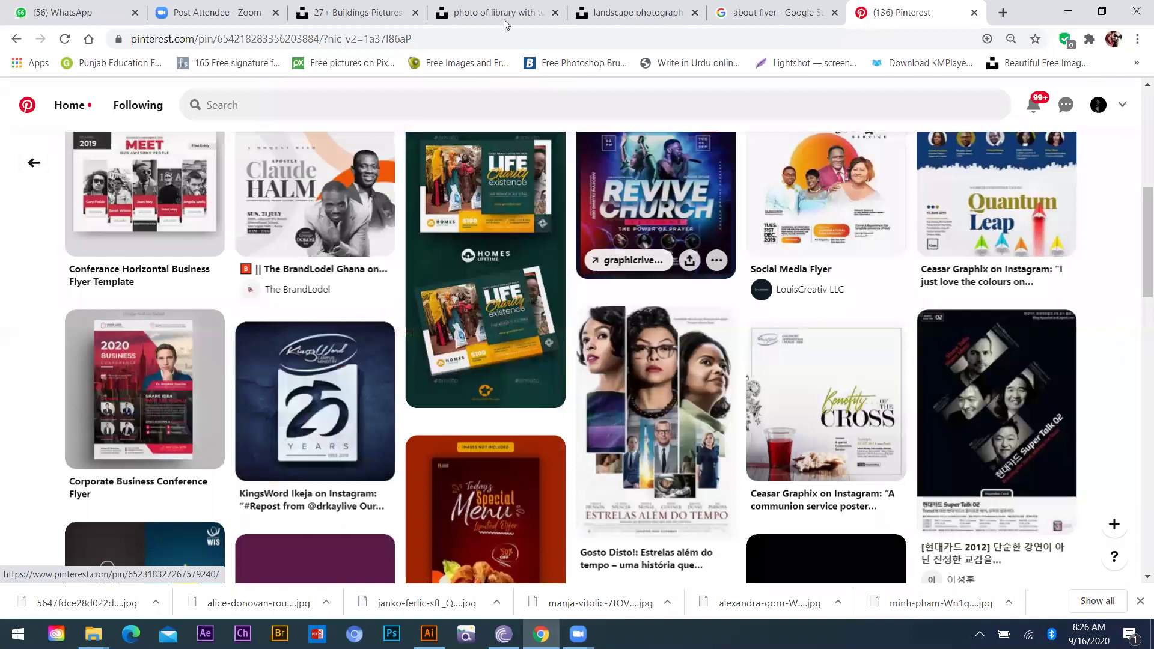
scroll(486, 205, "down", 7)
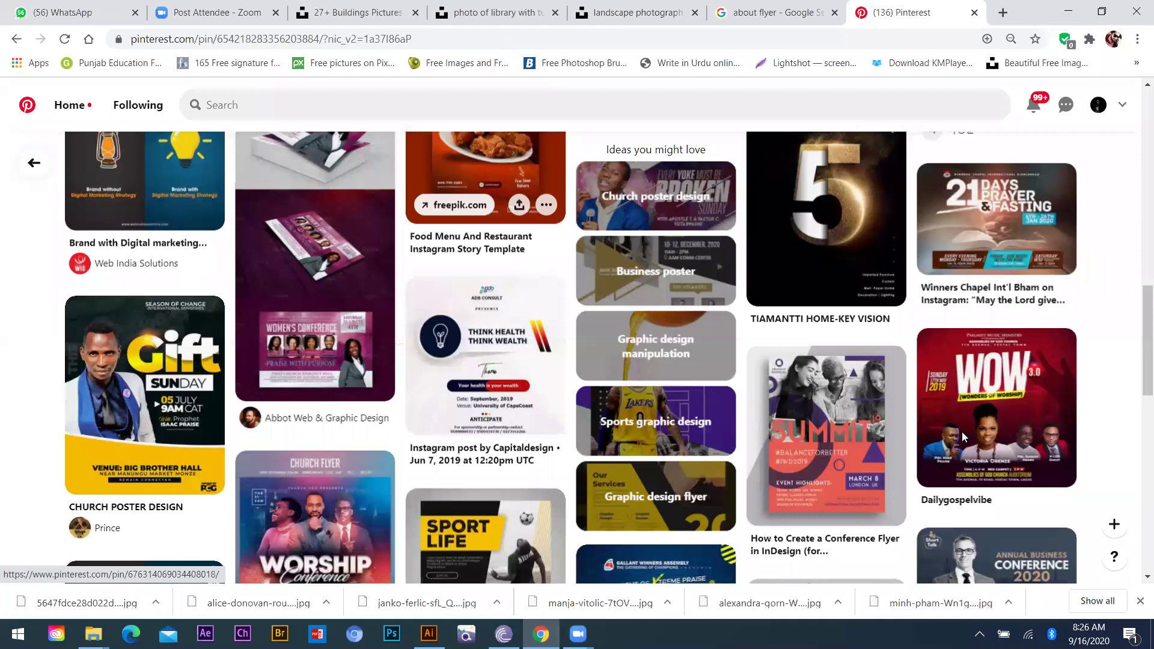
scroll(1012, 437, "down", 3)
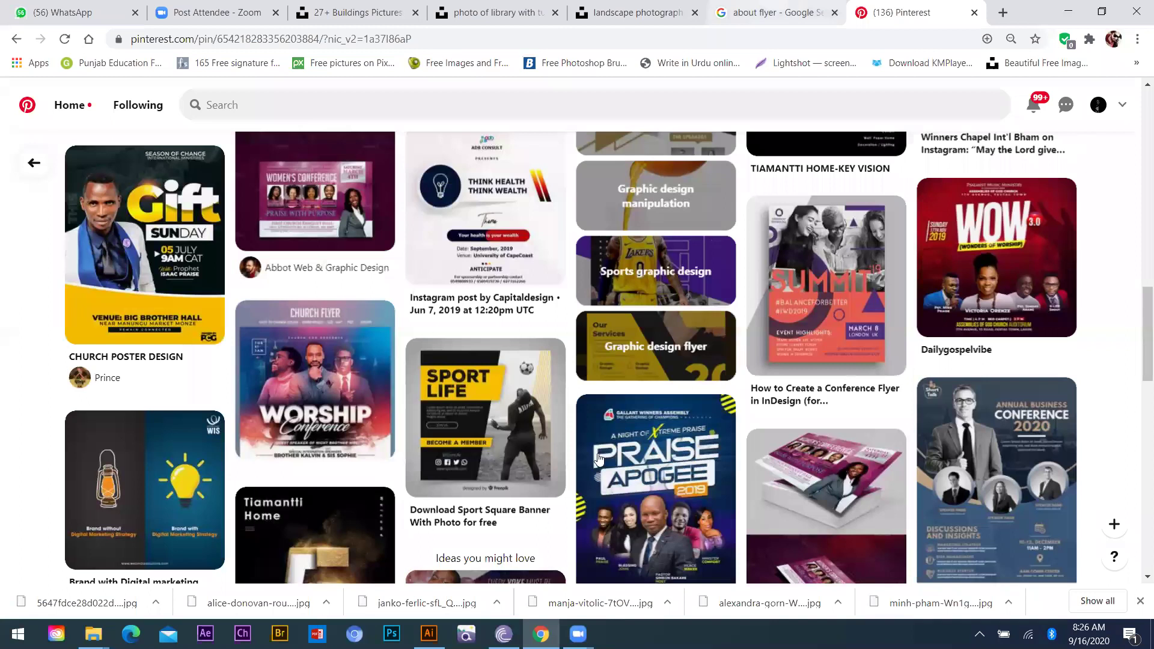
Switch to WhatsApp Web and send the three flyer lacture batch 23 images from the F: drive's batch 23 folder to the LWE:B#23 Graphic Design group
left_click(72, 12)
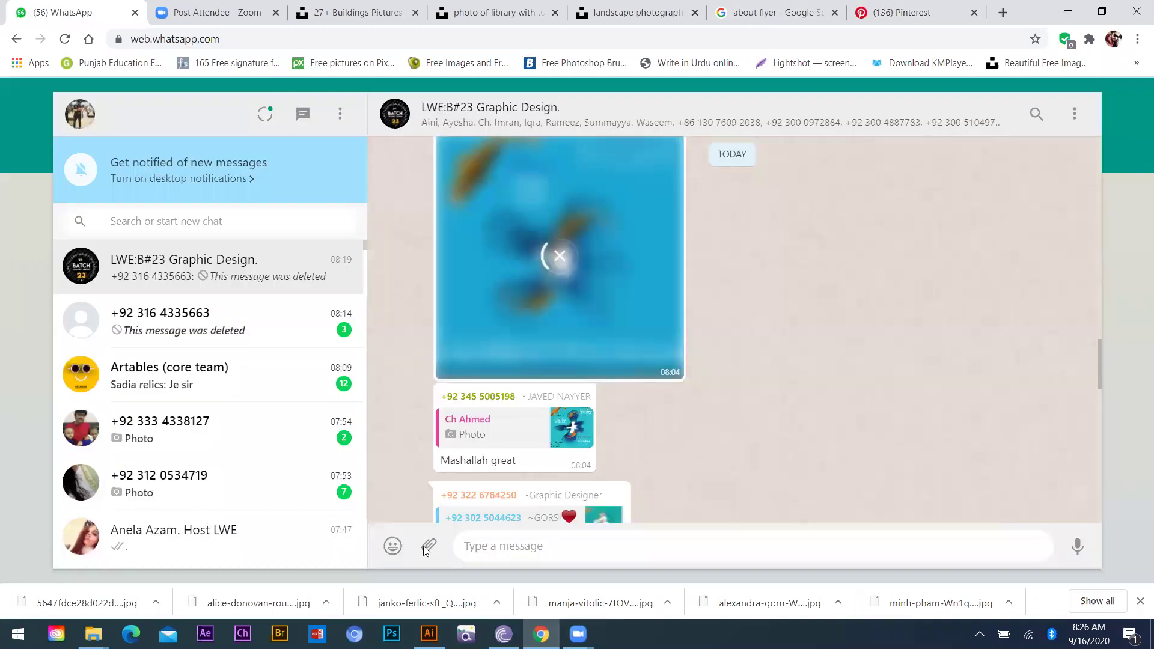
left_click(427, 548)
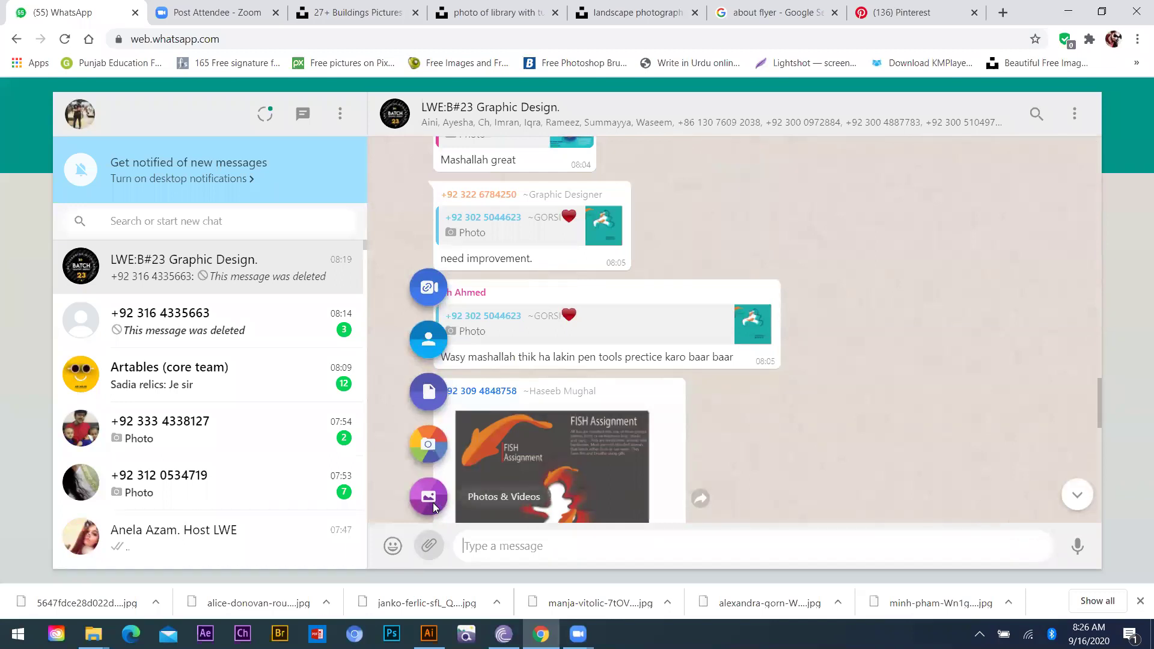
left_click(433, 503)
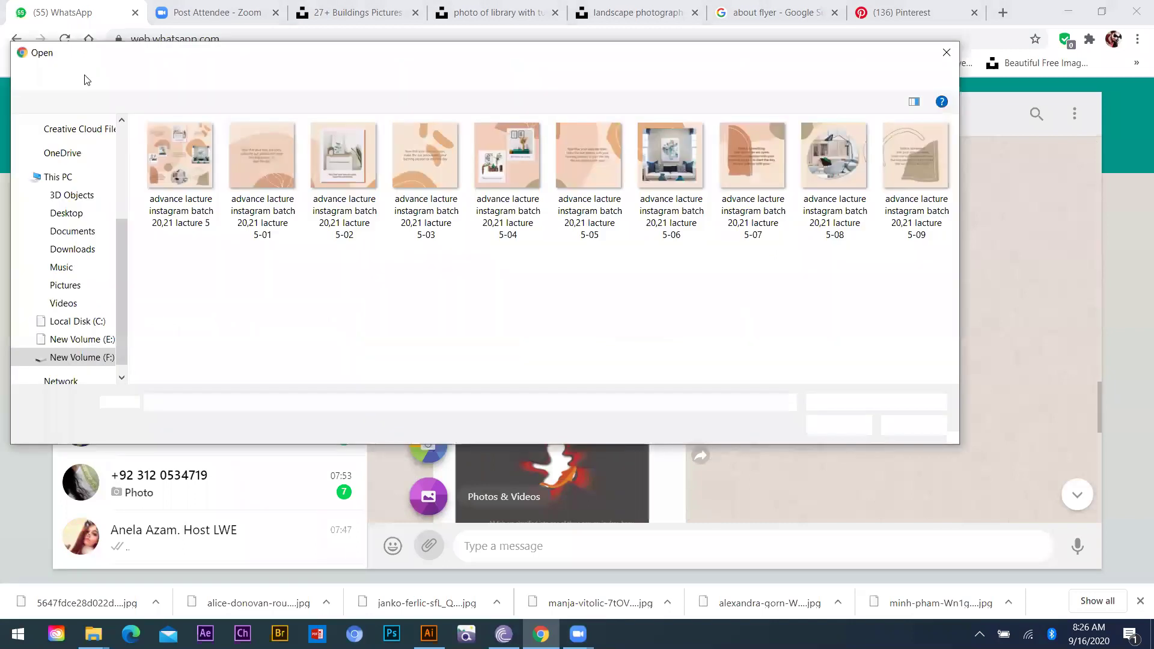
left_click(83, 77)
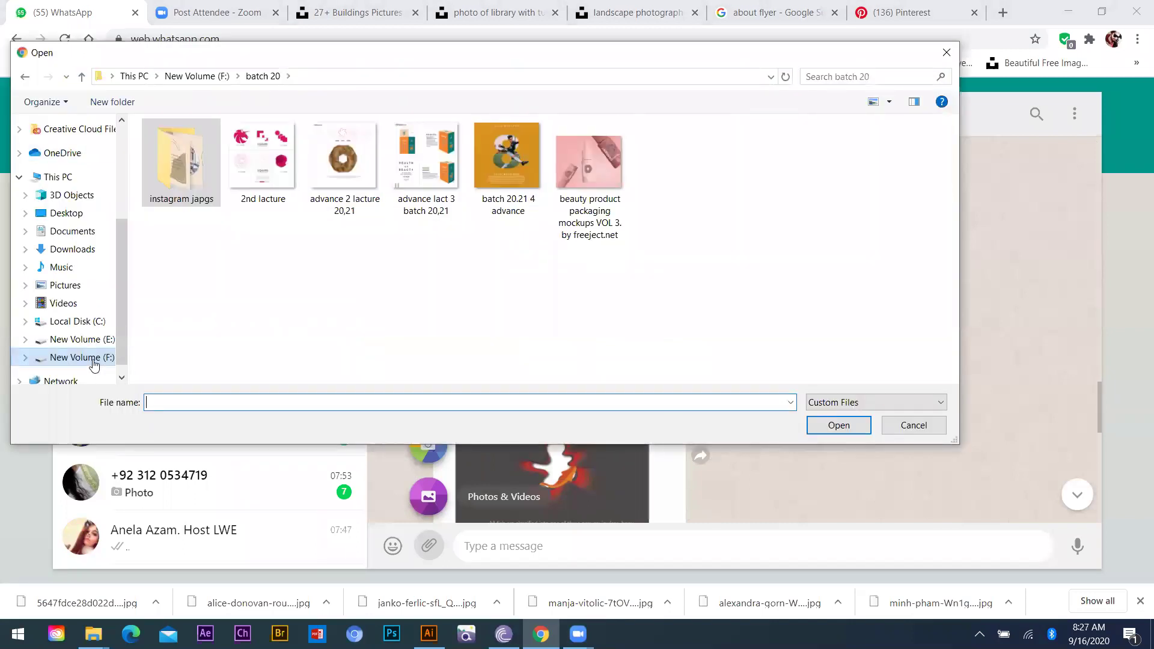
key("alt+Up")
double_click(824, 302)
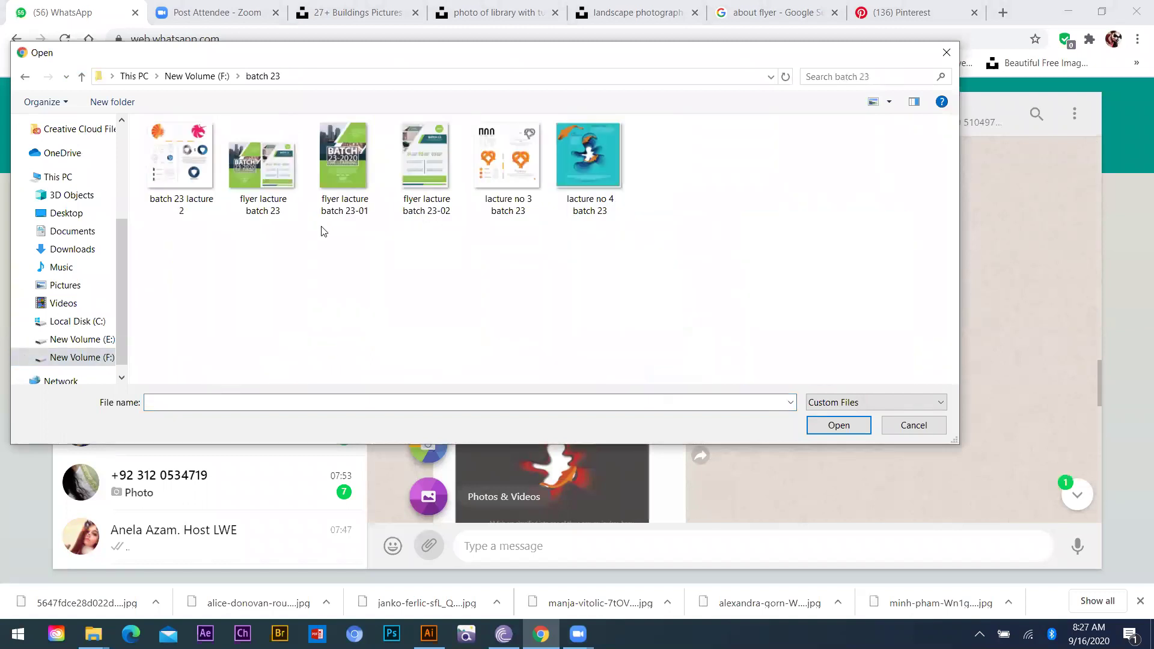
left_click_drag(424, 225, 265, 199)
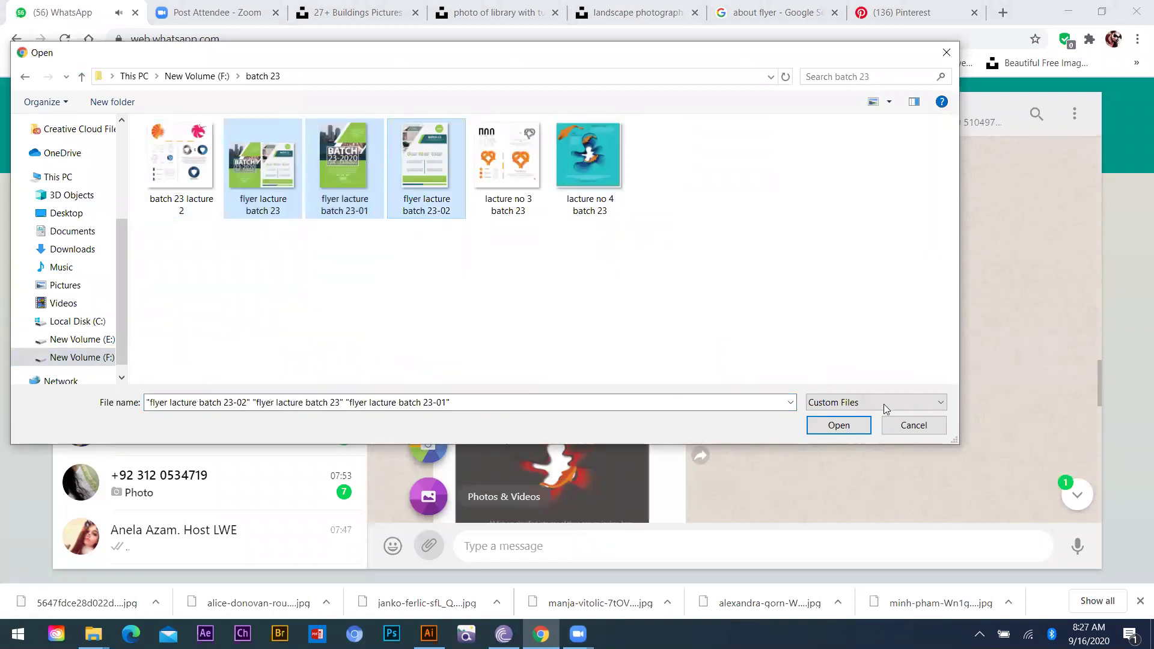
left_click(835, 427)
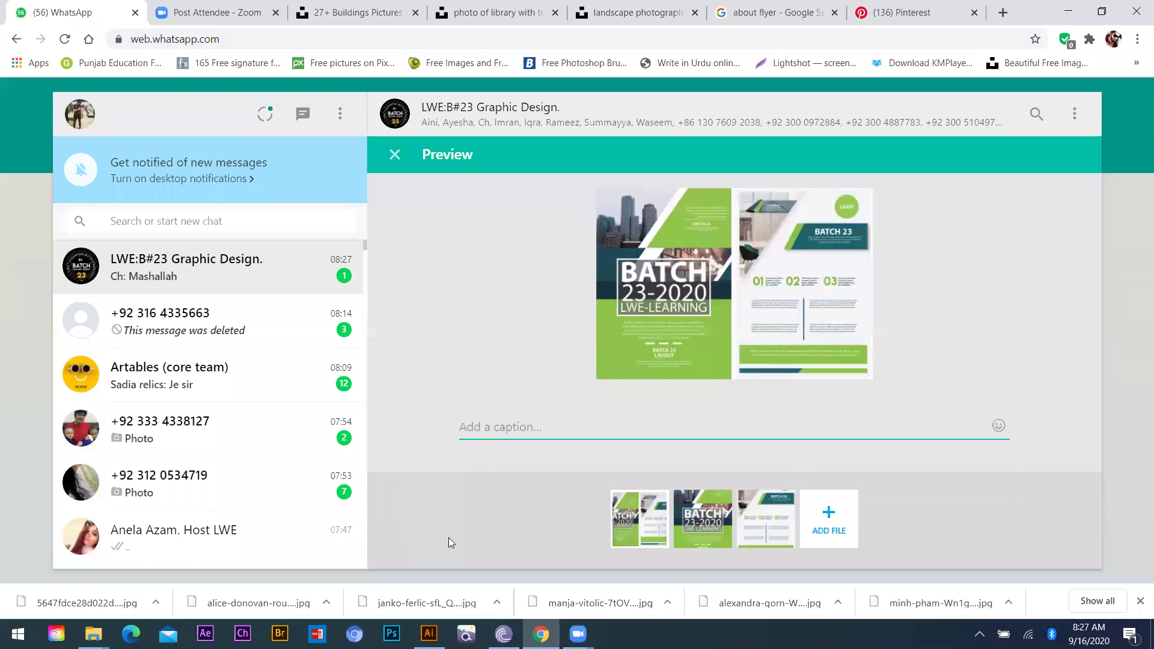
key("Return")
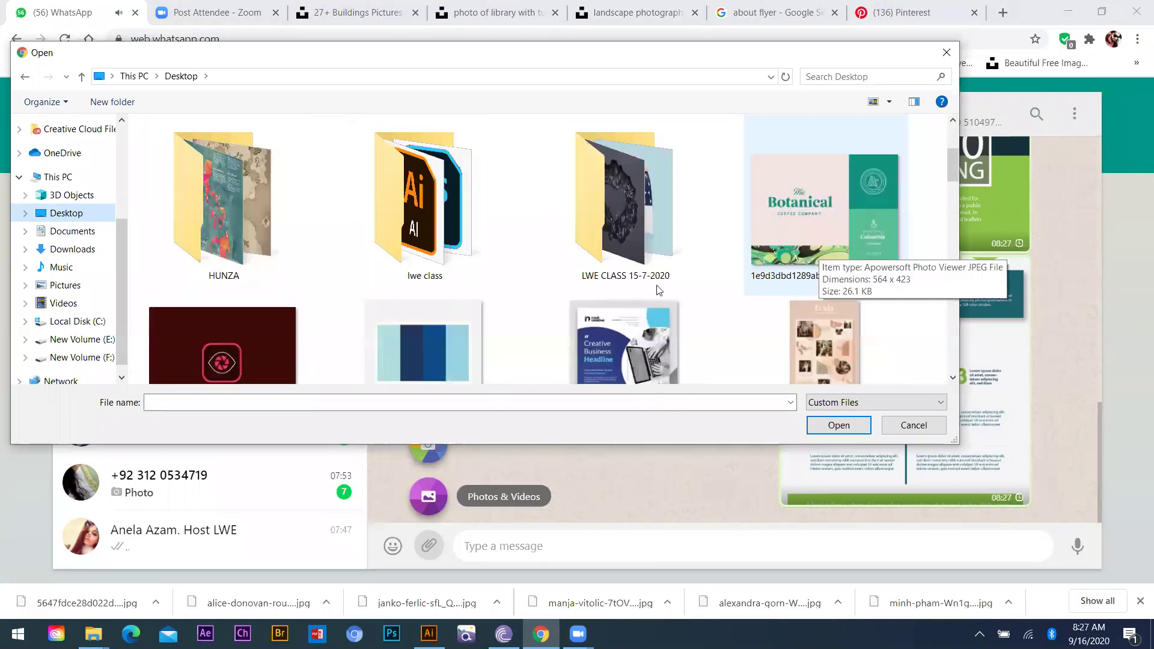
For a new attachment, select the Desktop's three flyer references plus Awesome-Color-Combinations-2016-5, colorpalette, color-scheme-22-main and cvetovaya-palitra-3864
scroll(659, 290, "down", 5)
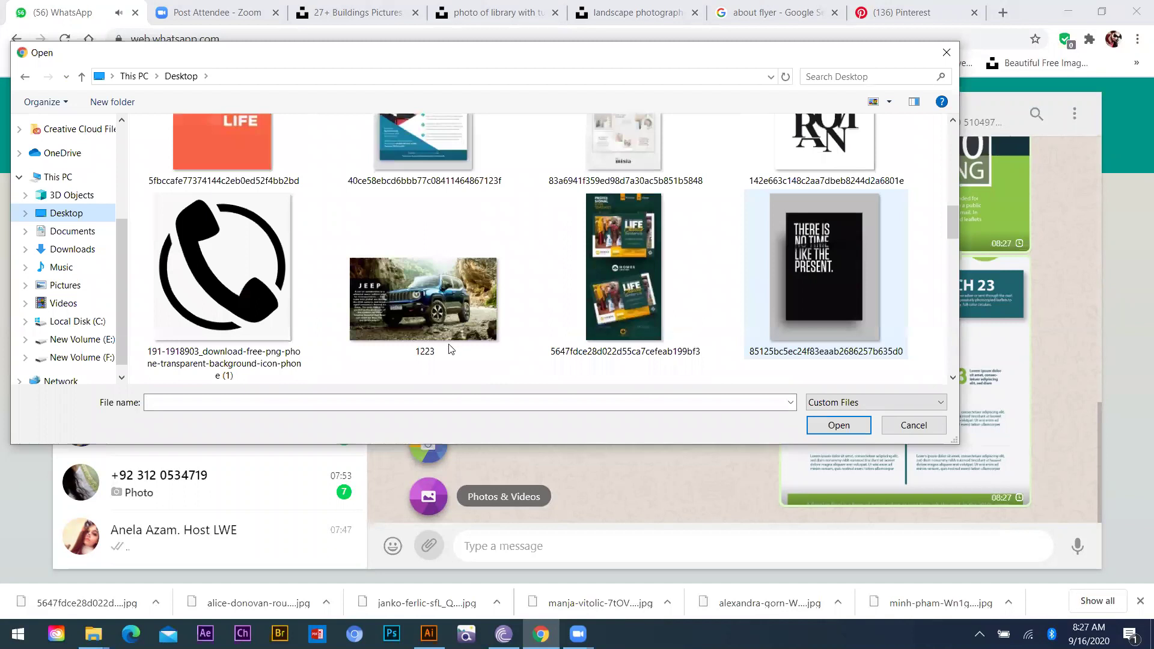
left_click(650, 337, "ctrl")
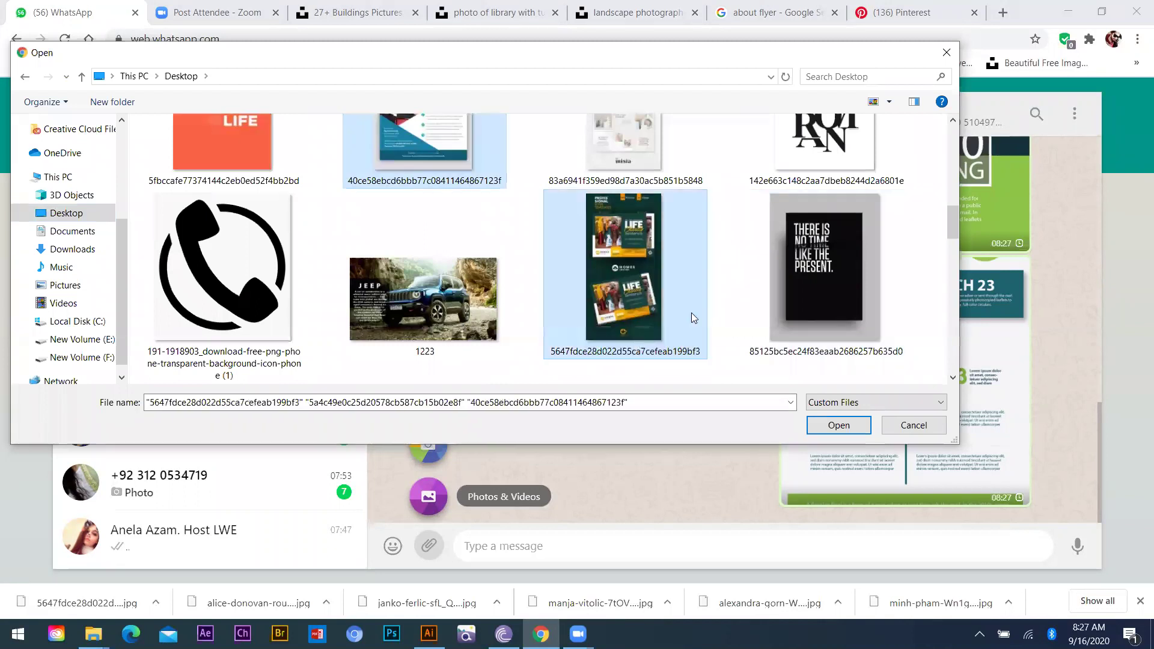
scroll(421, 338, "down", 3)
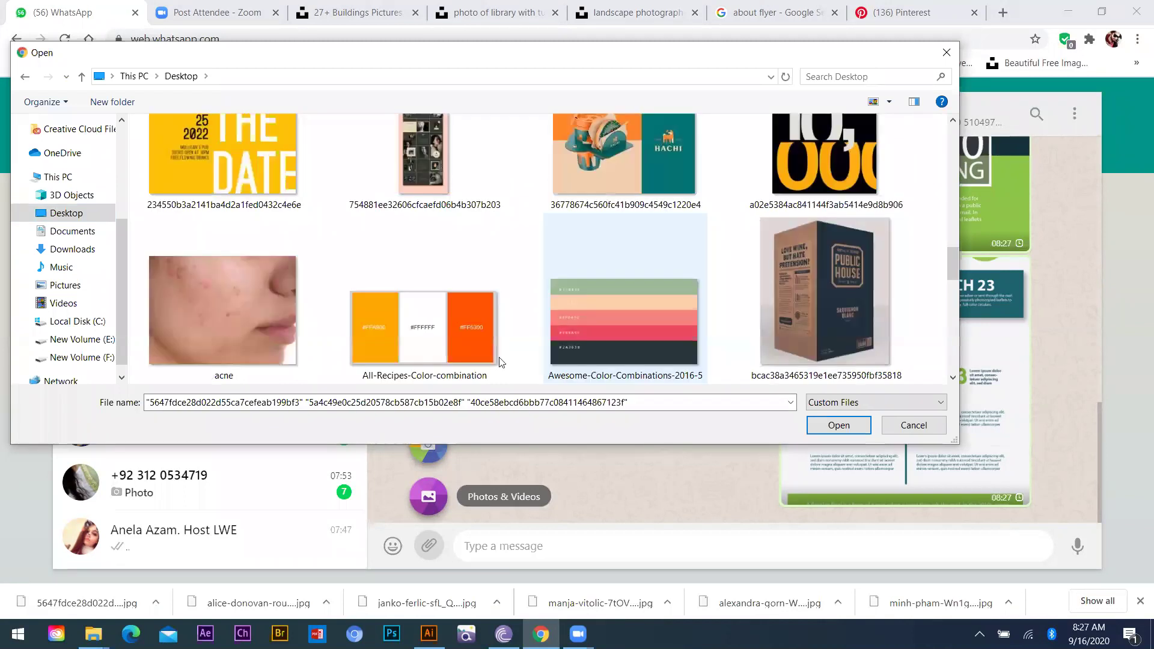
left_click(664, 327, "ctrl")
scroll(664, 326, "down", 2)
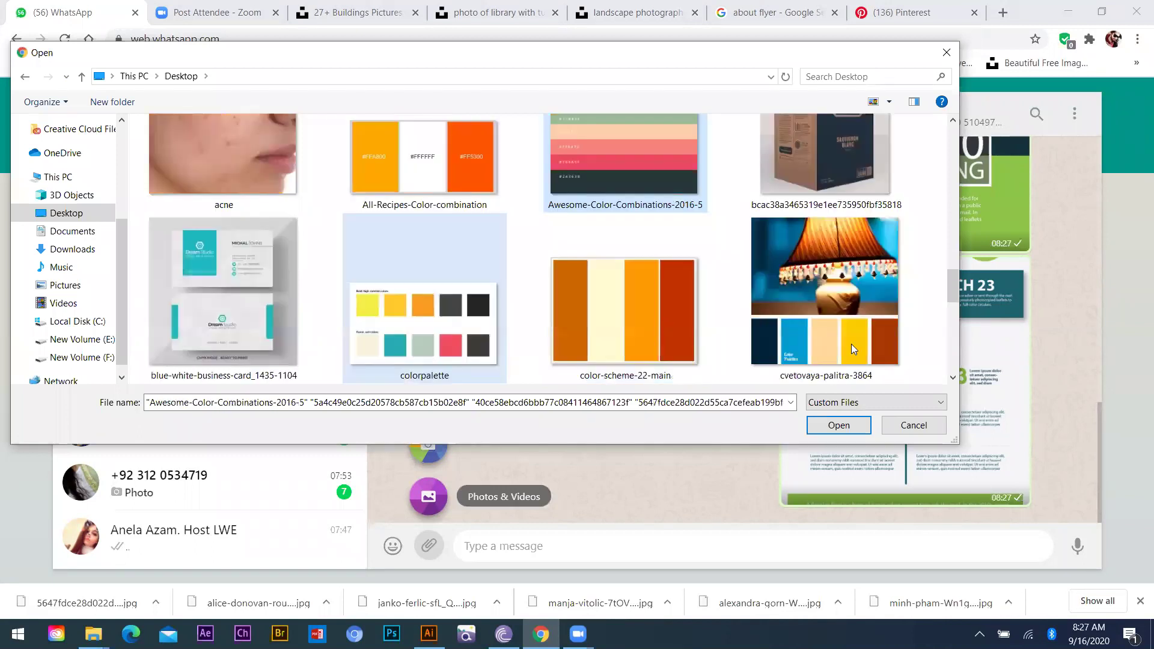
left_click(432, 314, "ctrl")
left_click(571, 265, "ctrl")
left_click(825, 291, "ctrl")
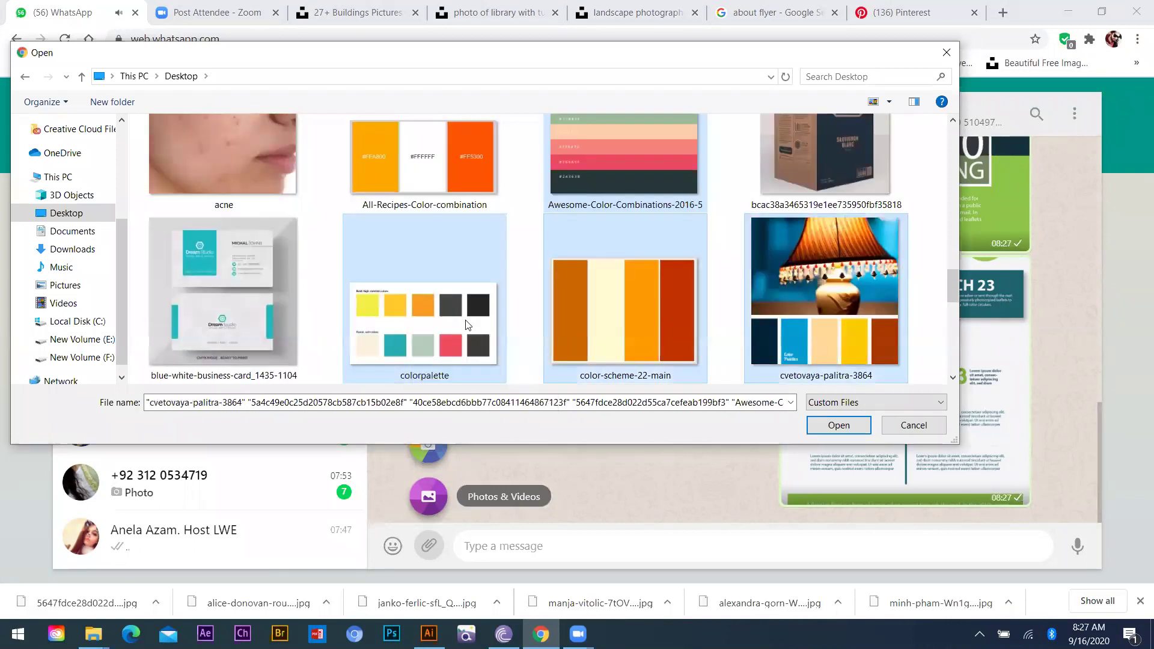
Add the Flower web page mockup, the html-color-codes palette, both images palettes, unnamed and orange-blue-logo-1024x502 to the attachment selection
scroll(445, 328, "down", 2)
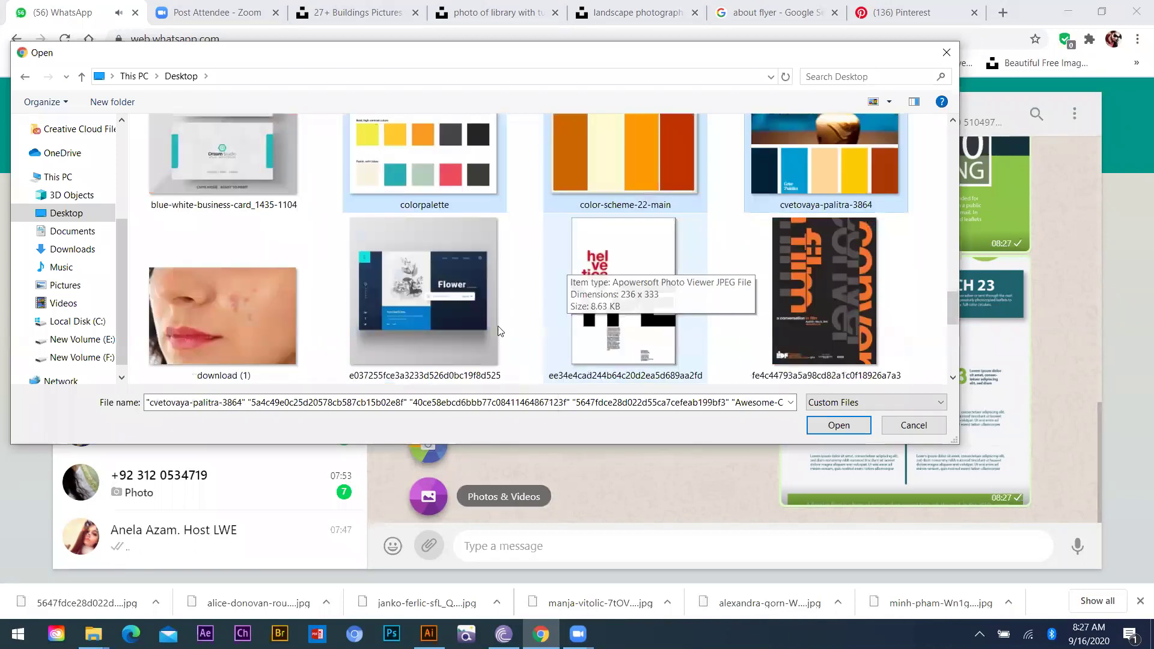
left_click(457, 312, "ctrl")
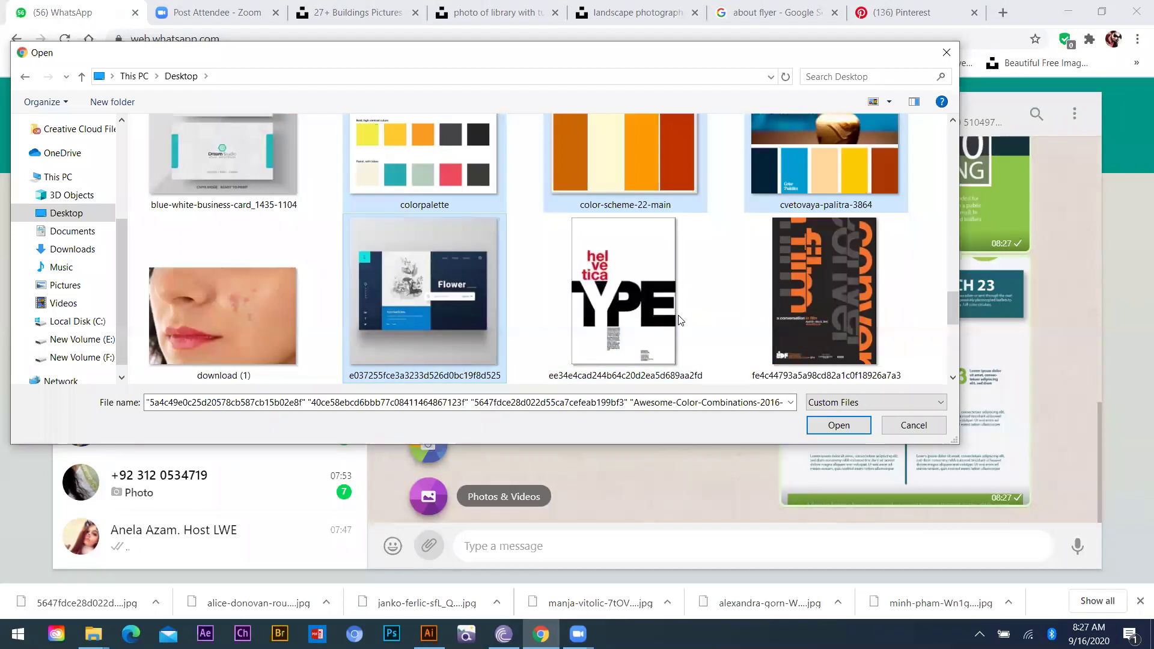
scroll(610, 325, "down", 4)
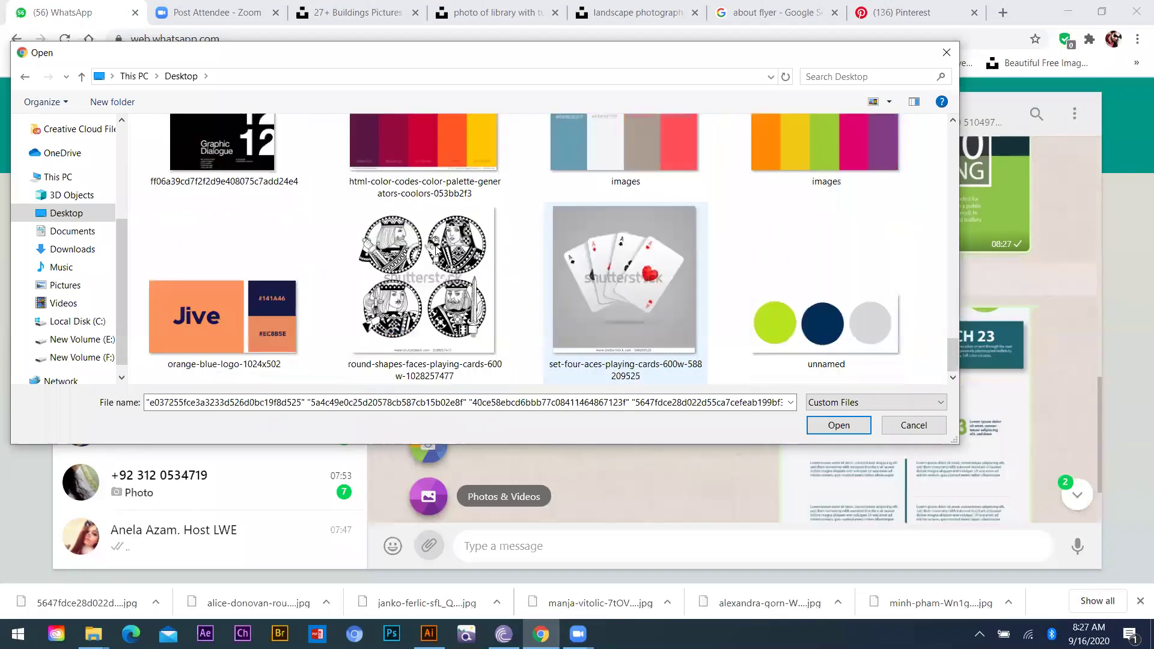
scroll(435, 246, "up", 1)
left_click(436, 246, "ctrl")
left_click(766, 242, "ctrl")
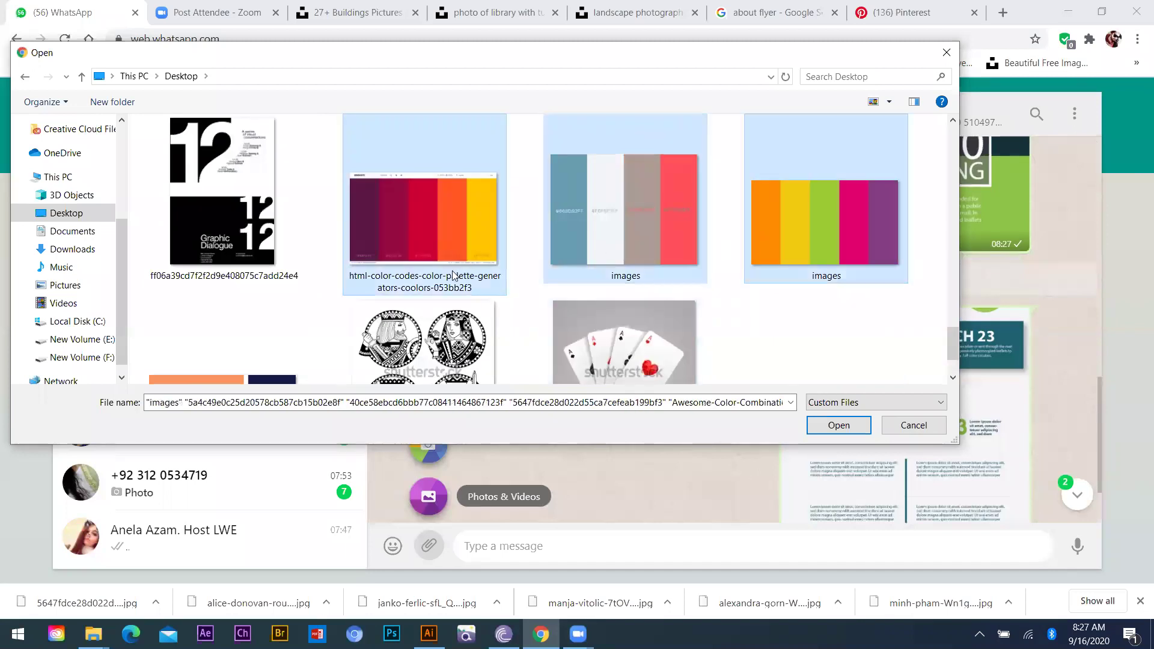
left_click(806, 331, "ctrl")
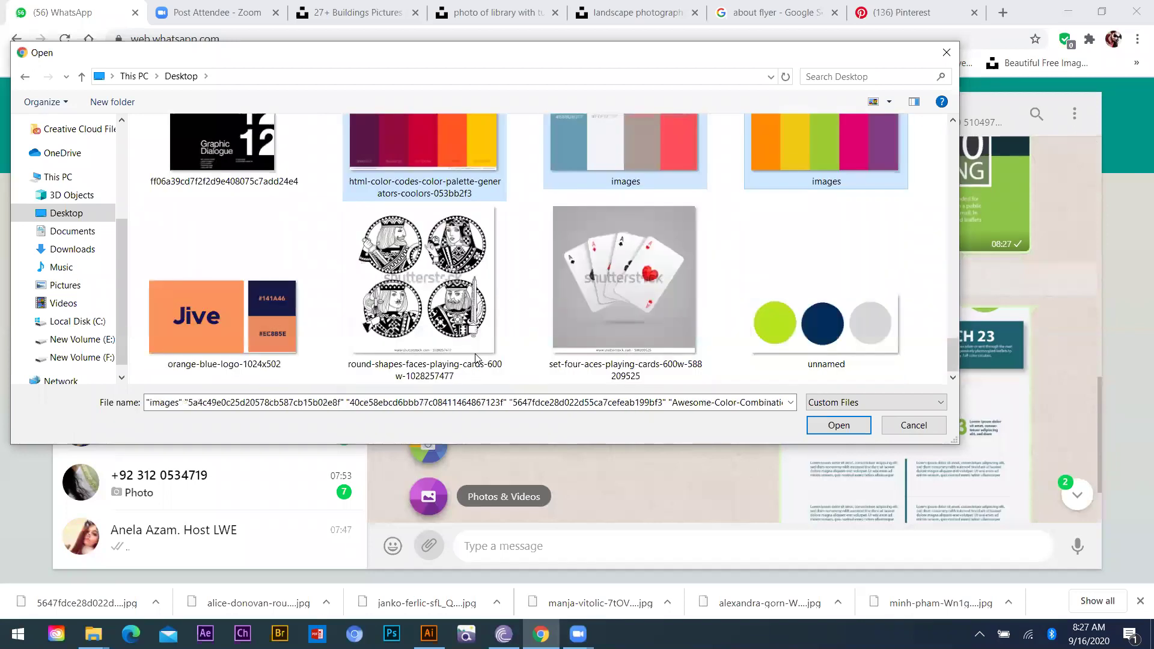
left_click(214, 320, "ctrl")
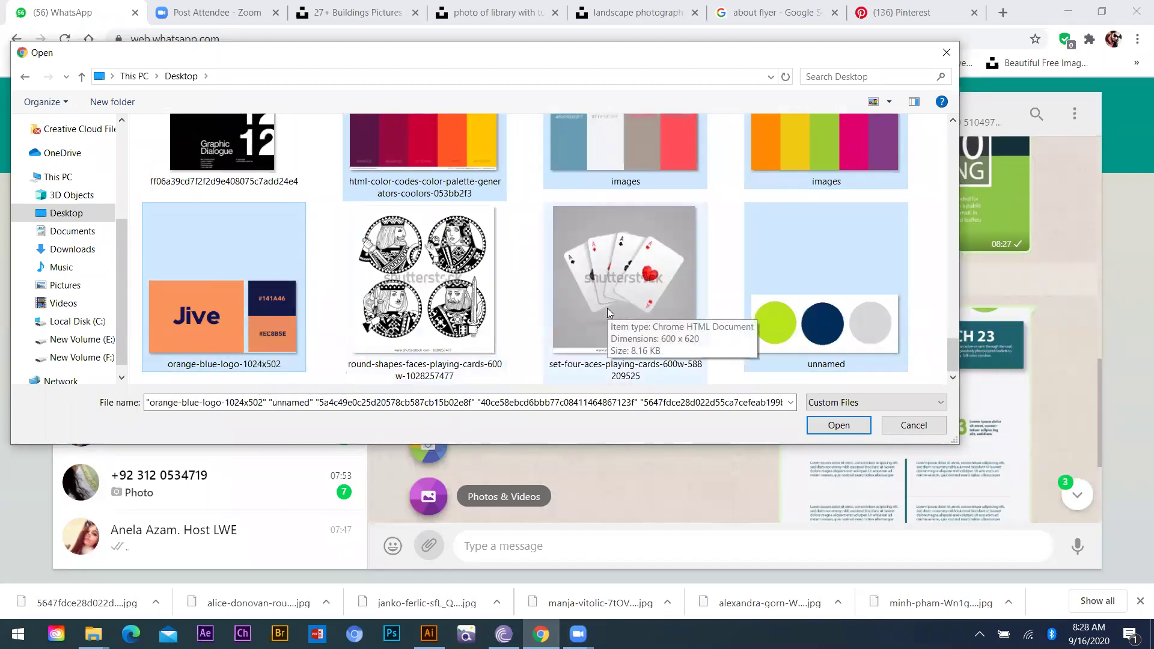
Add the yellow Save the Date poster and the black 10,000 poster to the selected attachment files
scroll(608, 313, "up", 5)
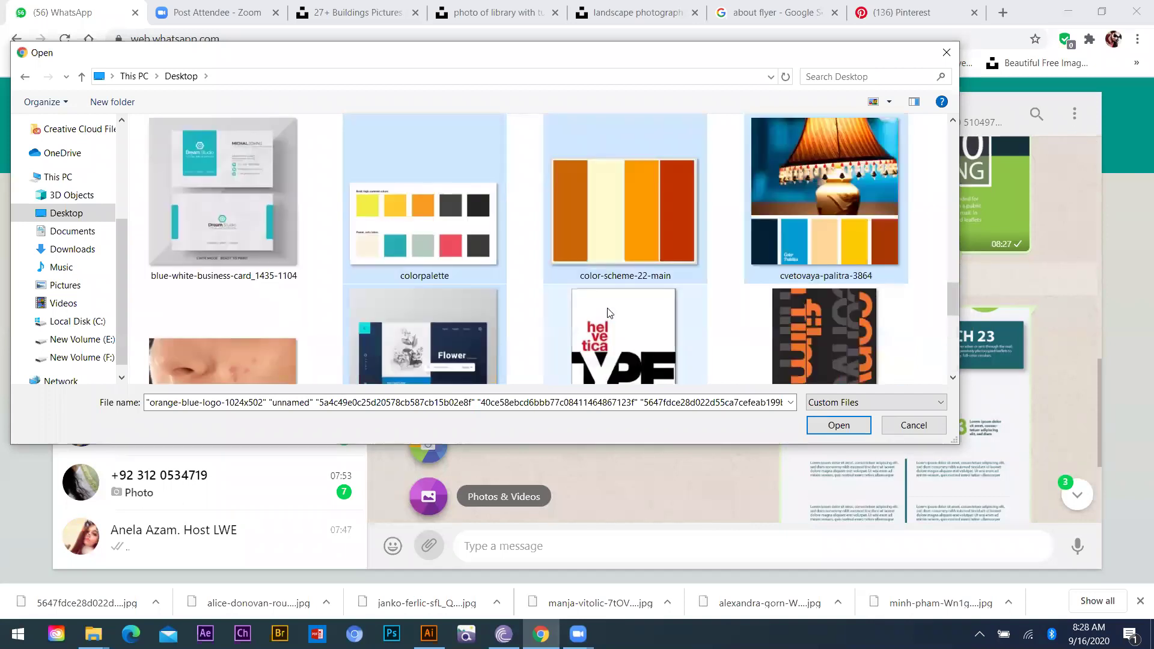
scroll(608, 312, "down", 5)
scroll(262, 291, "up", 1)
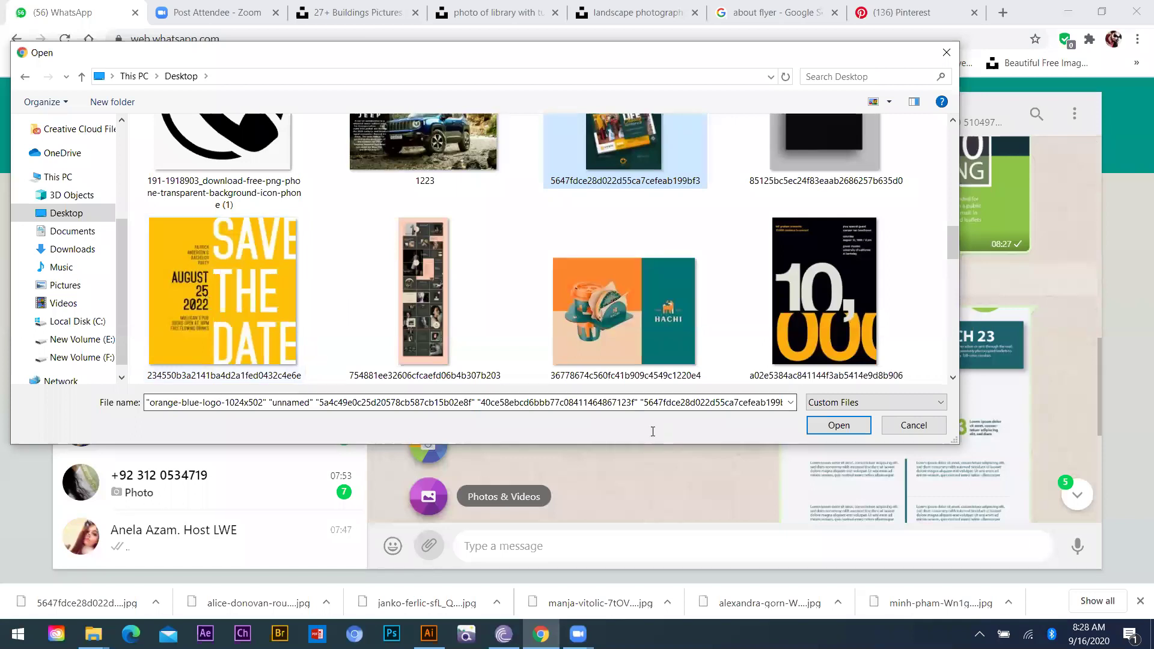
left_click(554, 348, "ctrl")
left_click(855, 294, "ctrl")
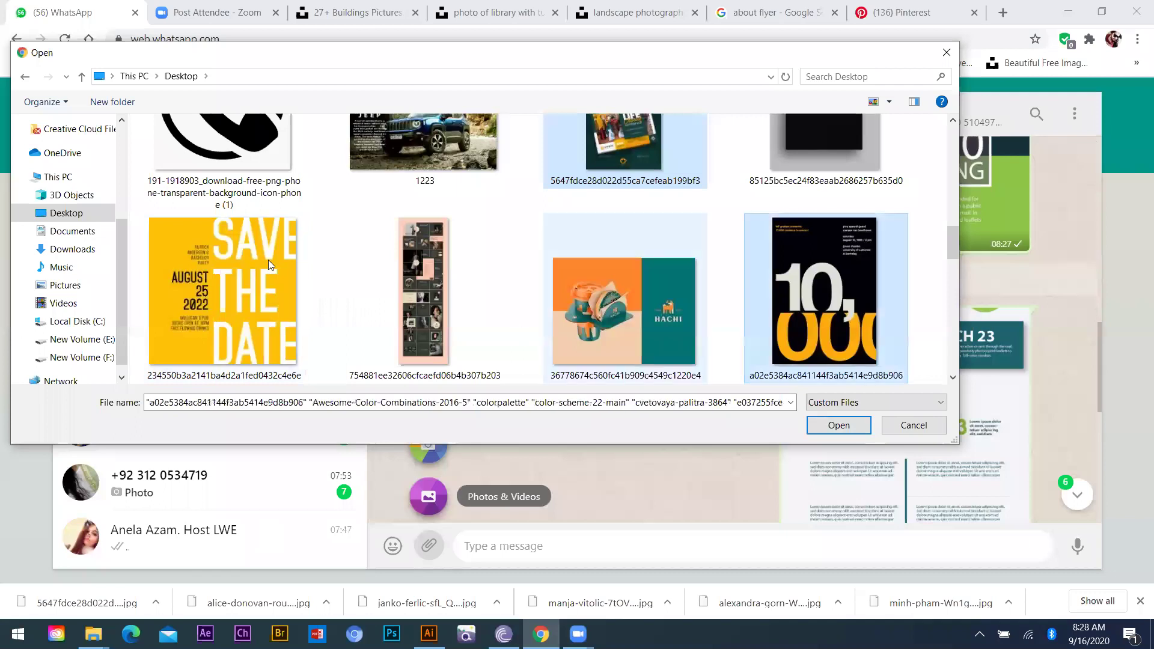
left_click(645, 232, "ctrl")
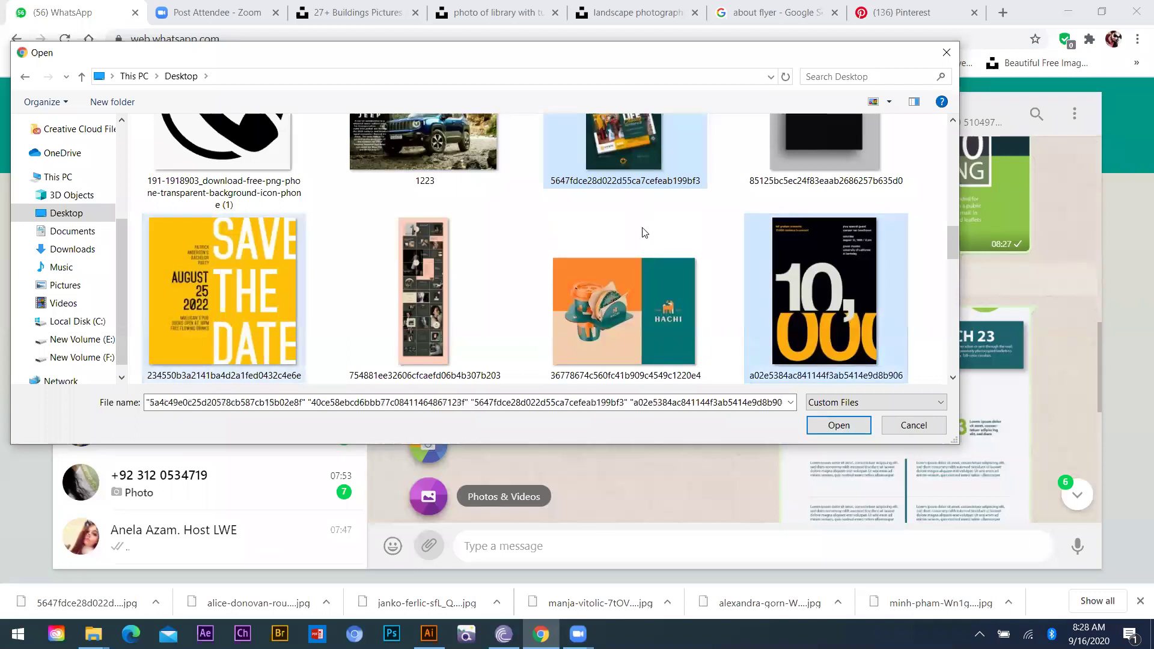
Add 4-color-combinations-blue to the selection and send all the selected images to the LWE:B#23 Graphic Design group
scroll(415, 306, "down", 2)
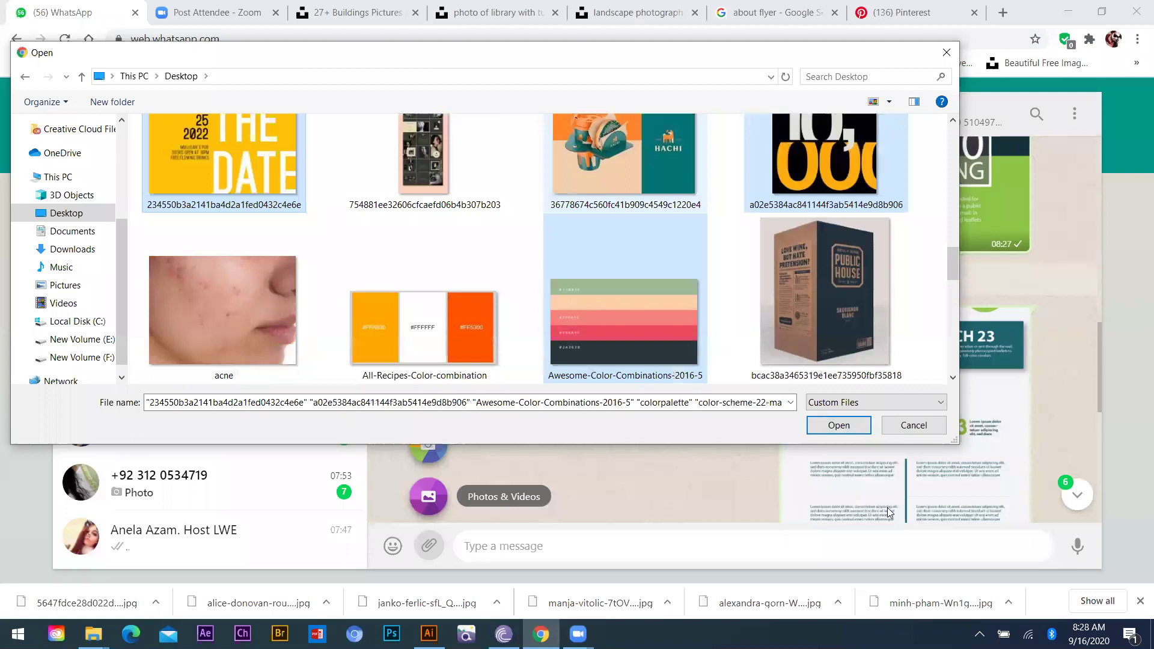
scroll(775, 343, "up", 2)
scroll(788, 297, "down", 6)
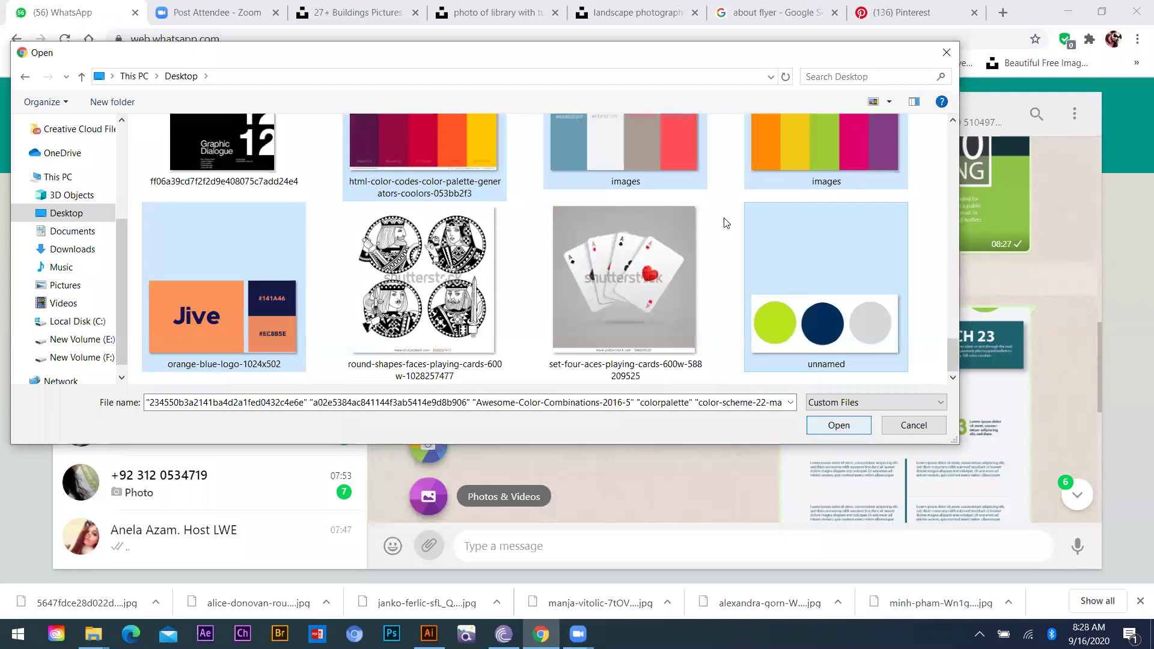
scroll(730, 258, "up", 3)
scroll(648, 313, "up", 2)
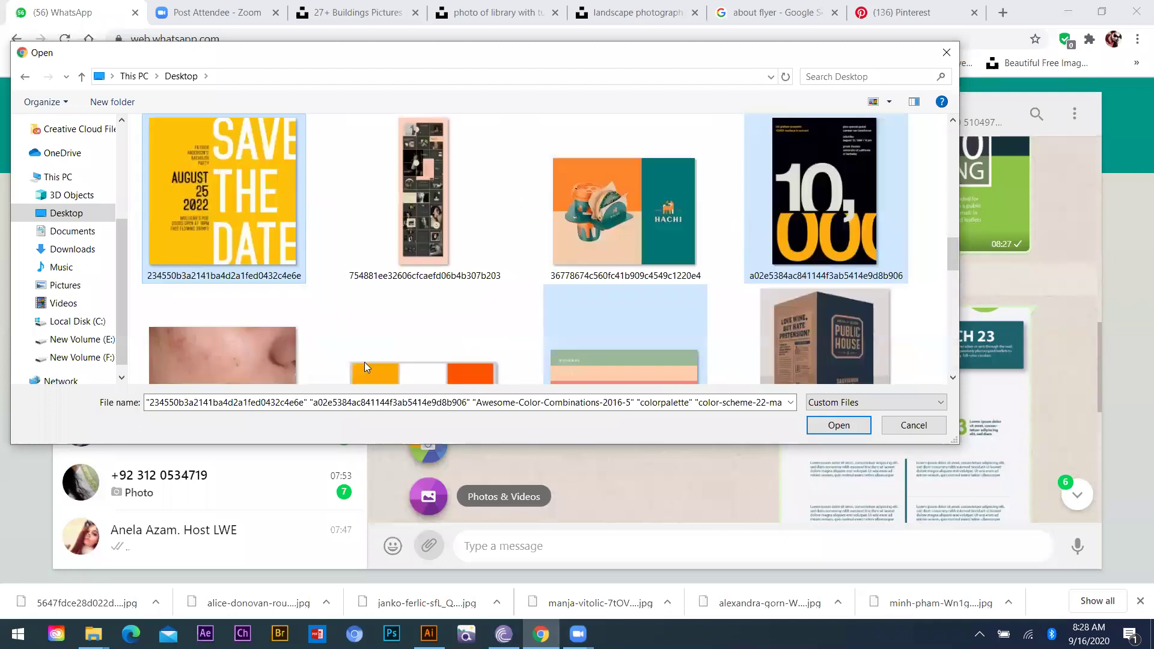
scroll(578, 337, "up", 3)
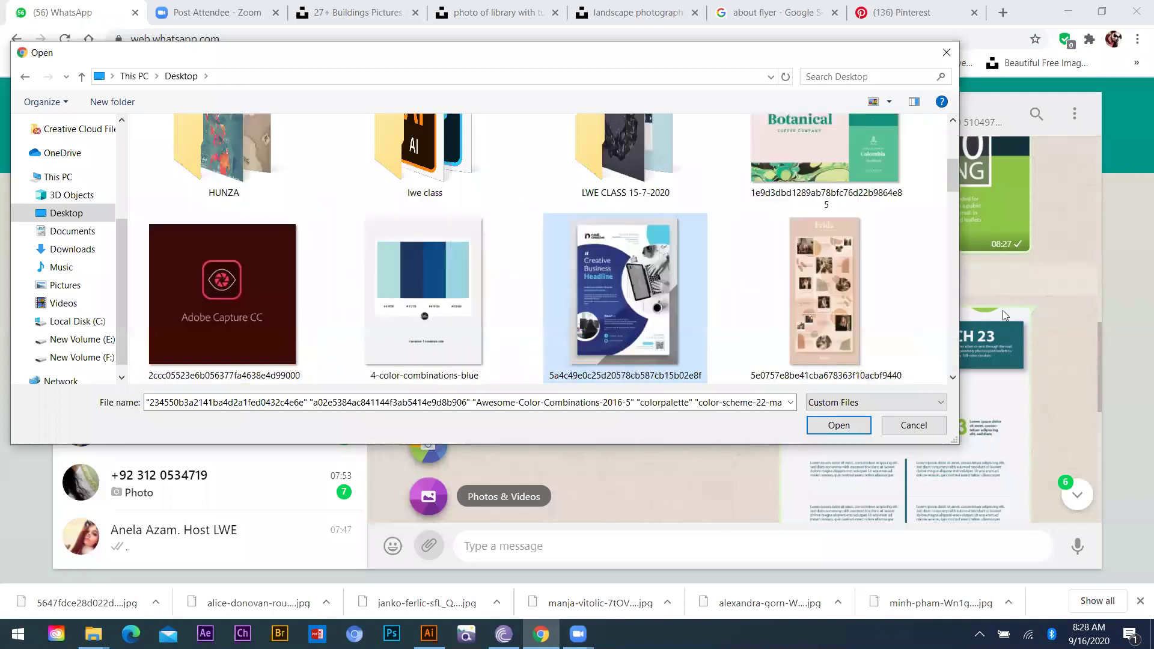
left_click(424, 298, "ctrl")
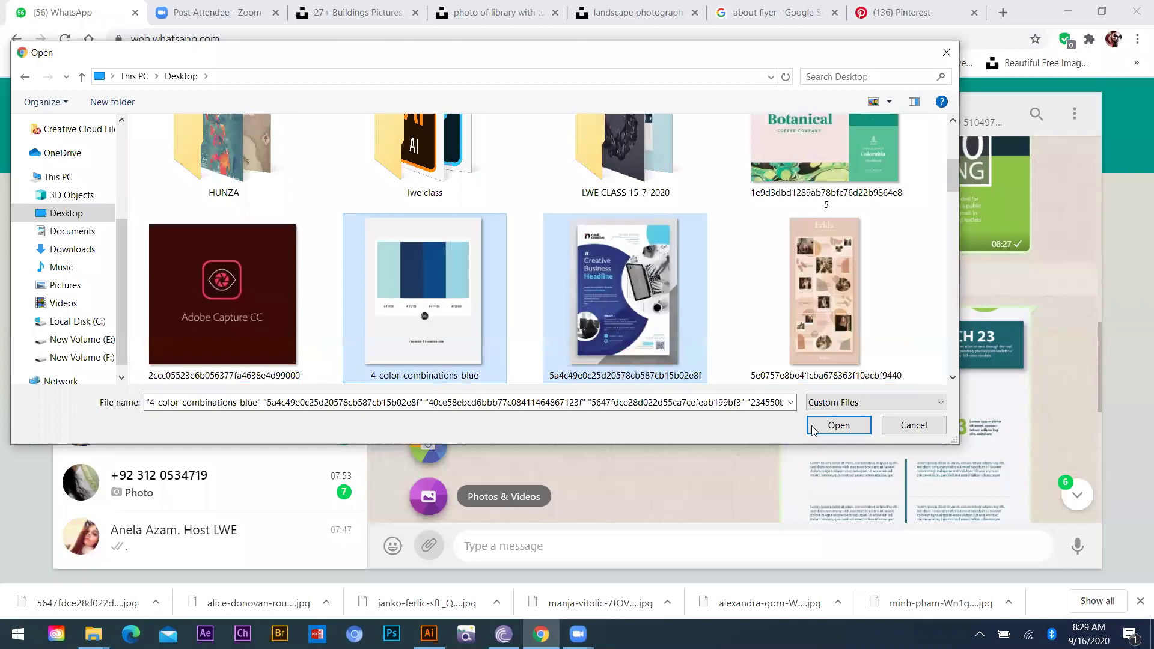
scroll(835, 428, "up", 1)
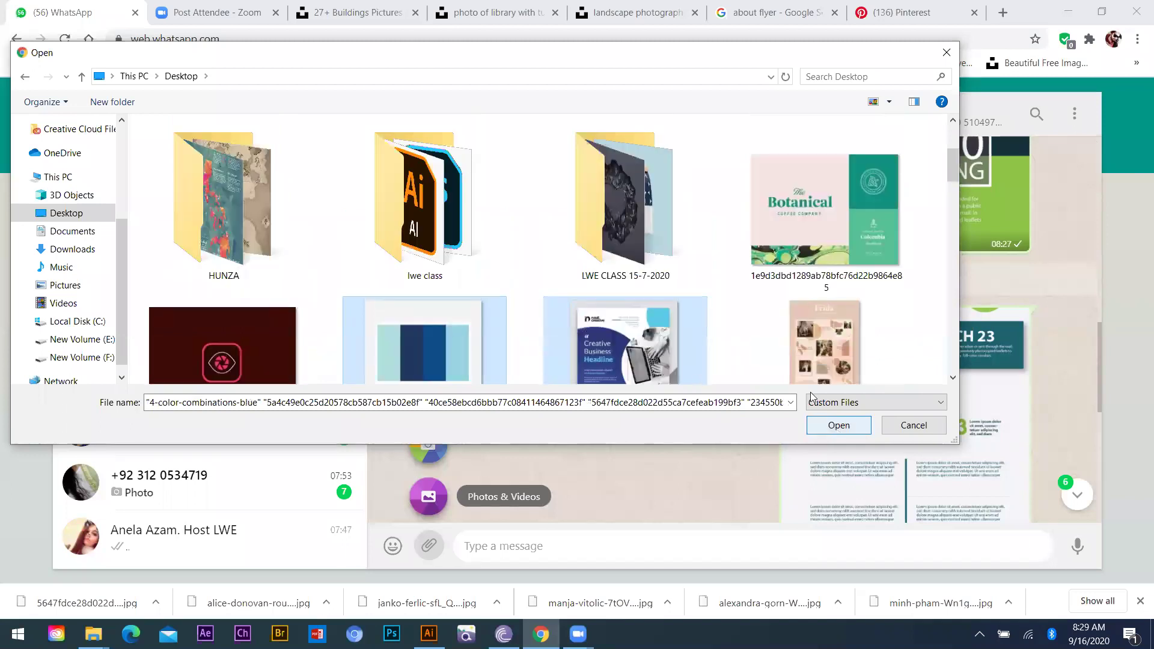
key("Return")
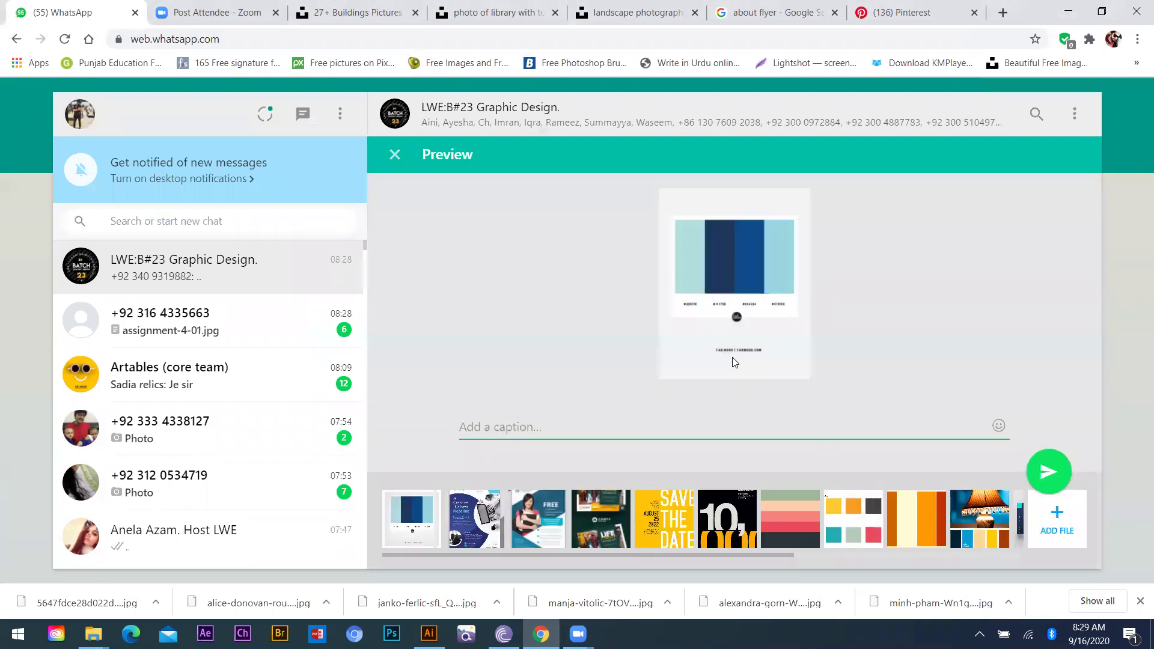
key("Escape")
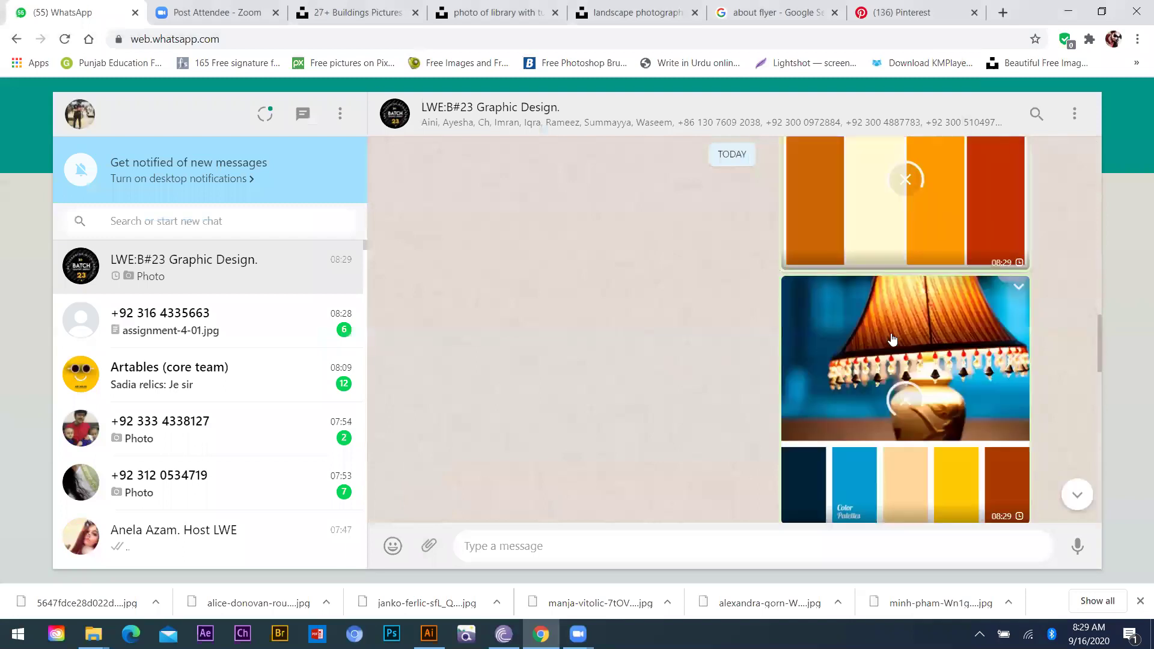
Look over the sent reference images in the group chat and show the Windows desktop
scroll(849, 386, "up", 6)
scroll(841, 378, "up", 4)
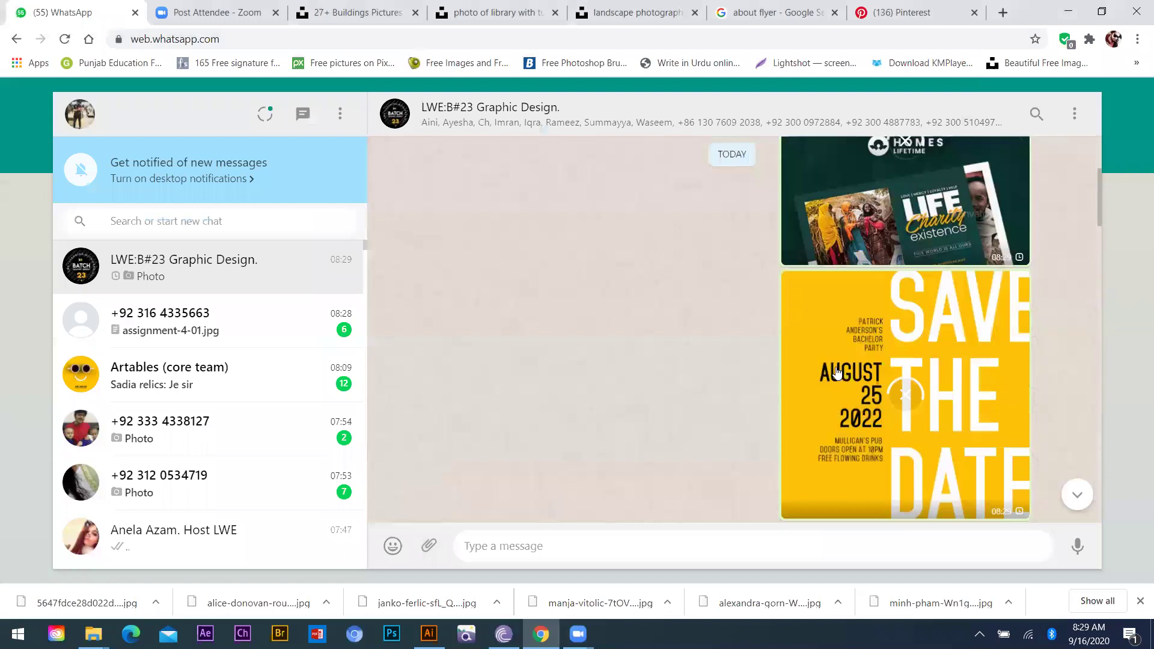
scroll(837, 373, "down", 3)
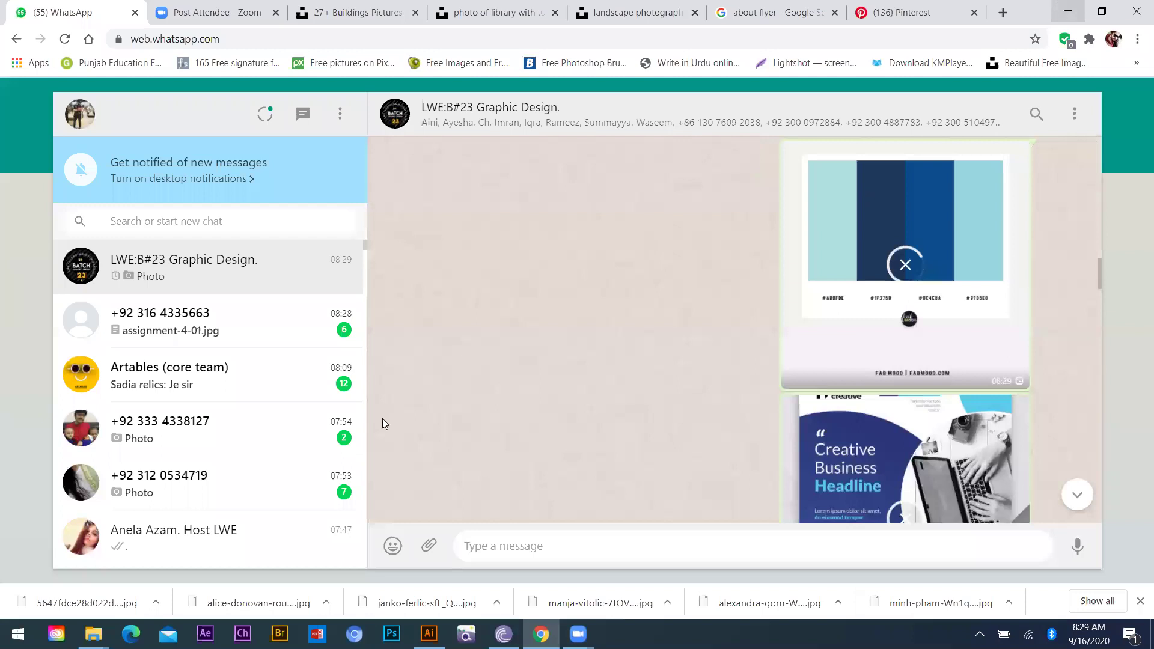
key("super+d")
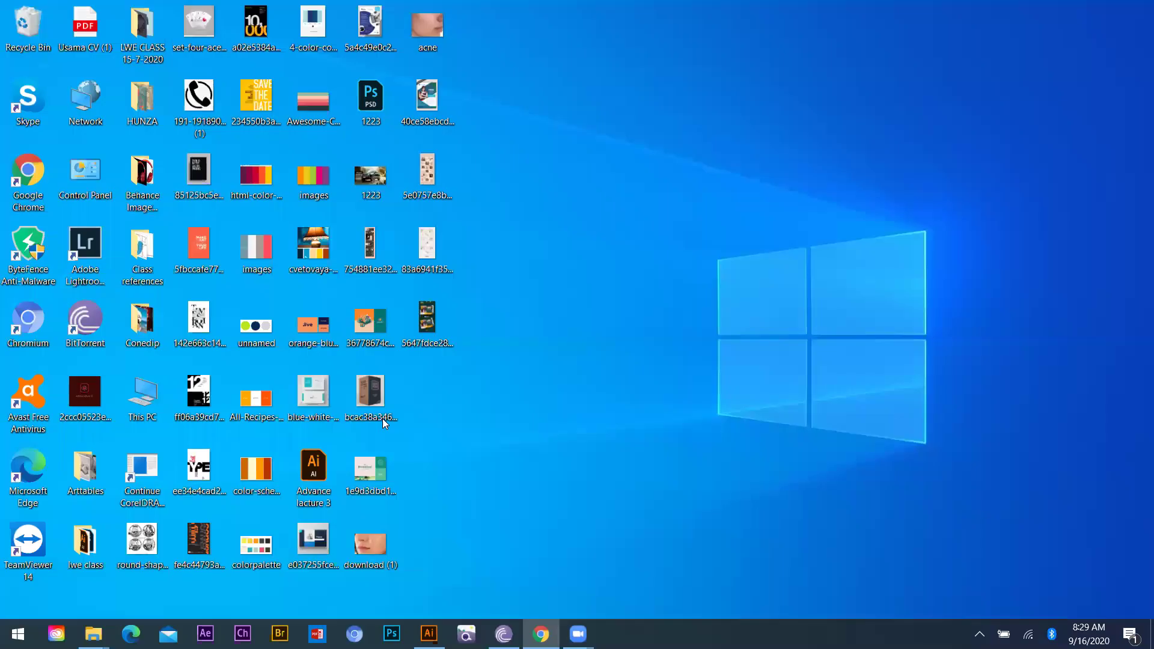